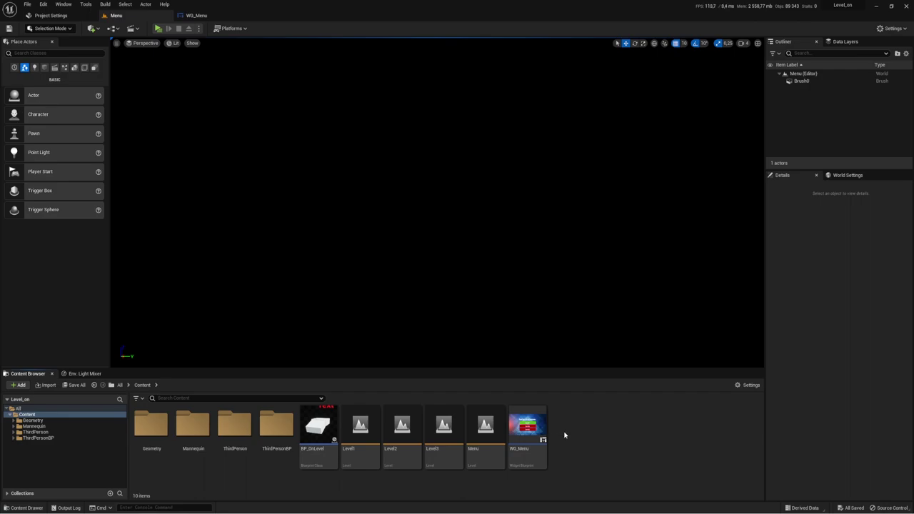
- Select the Menu level asset and its Brush0 actor, then bring up the Blueprints toolbar options
click(489, 422)
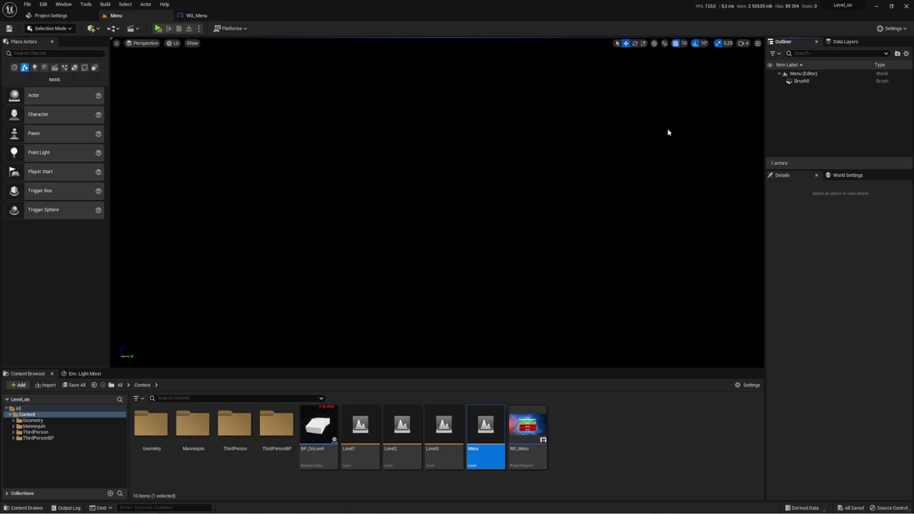
click(801, 81)
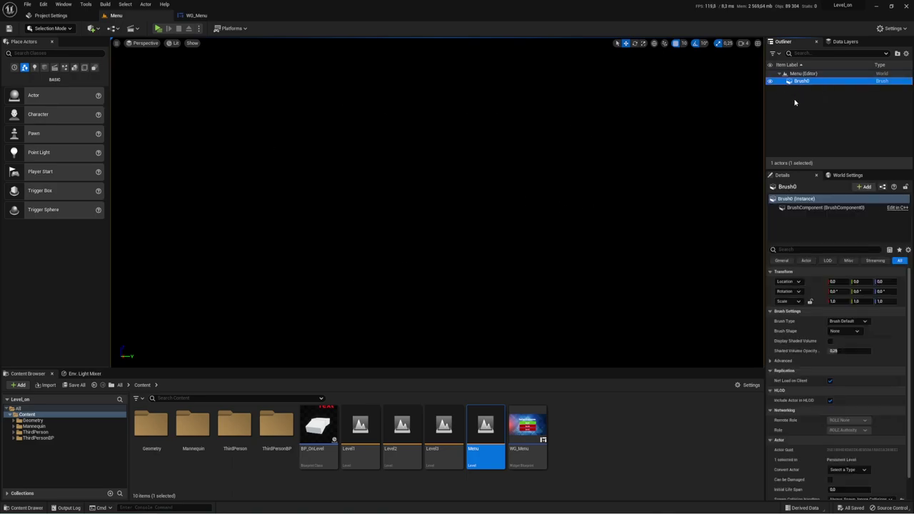
click(117, 29)
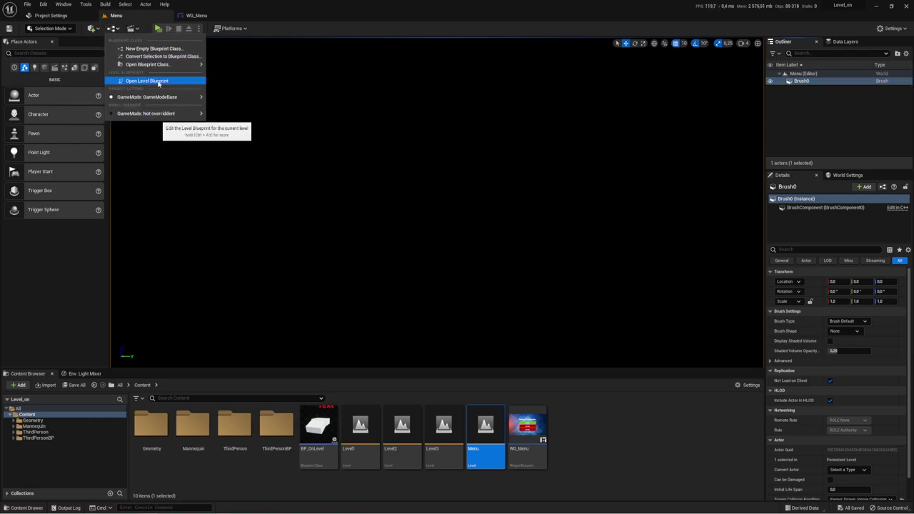
- Open the Menu level blueprint and dock it beside the WG_Menu tab
click(143, 81)
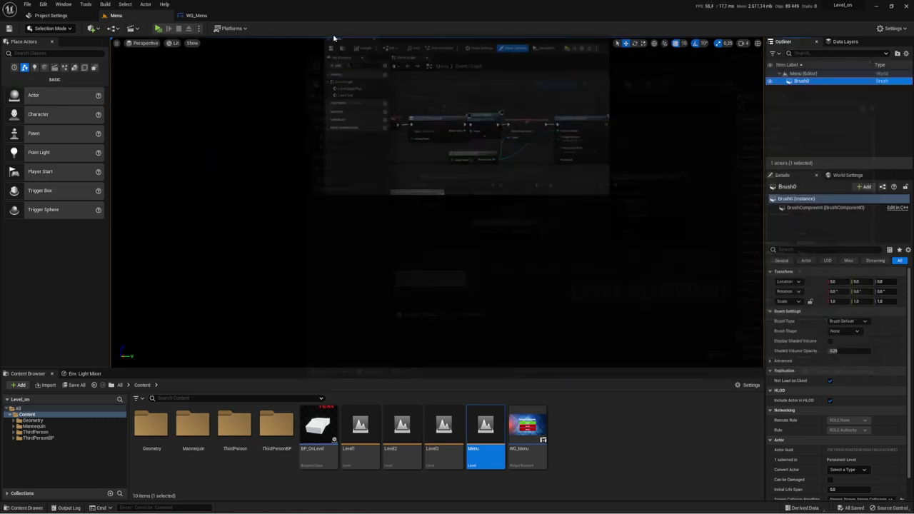
drag(335, 65, 266, 15)
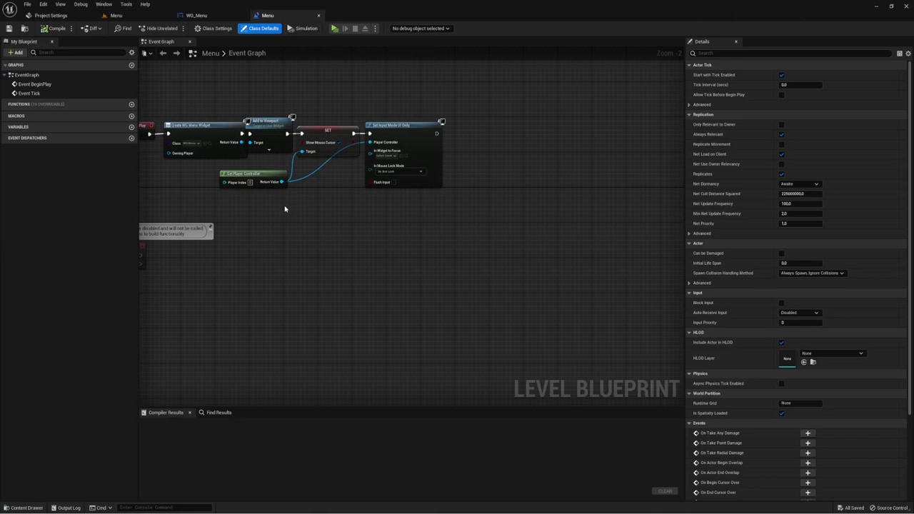
scroll(284, 209, up, 2)
- Select the Create WG Menu Widget, SET and Set Input Mode UI Only nodes, shift them right, and deselect
mouse_move(307, 187)
mouse_down()
mouse_move(365, 124)
mouse_move(446, 126)
mouse_up()
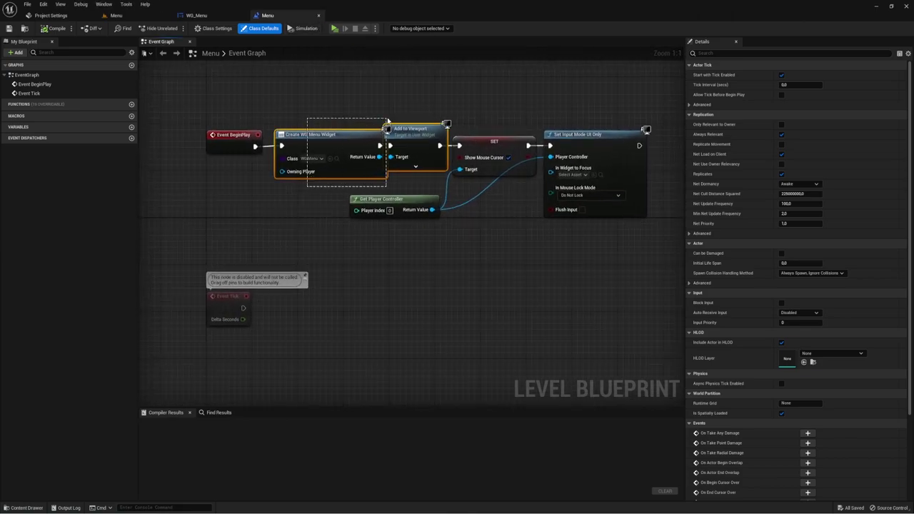
mouse_move(409, 270)
mouse_down()
mouse_move(479, 191)
mouse_move(587, 161)
mouse_up()
click(463, 252)
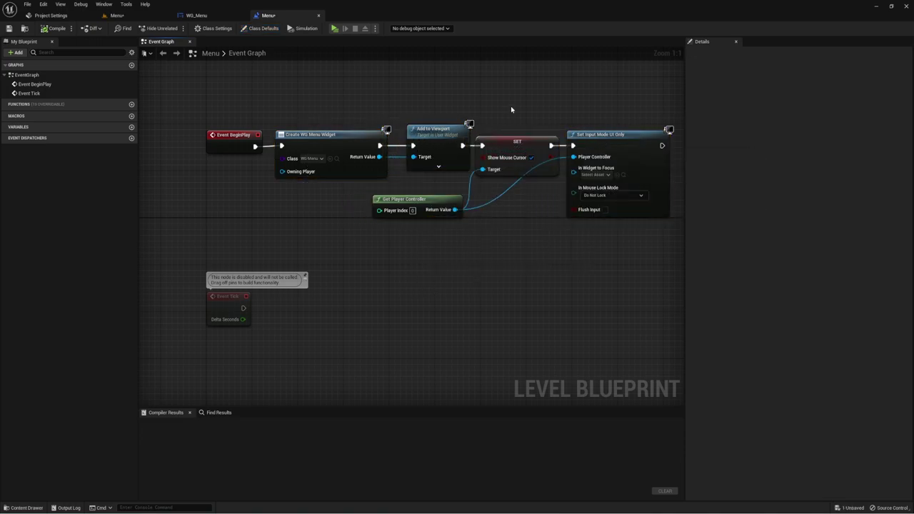
click(515, 150)
click(629, 175)
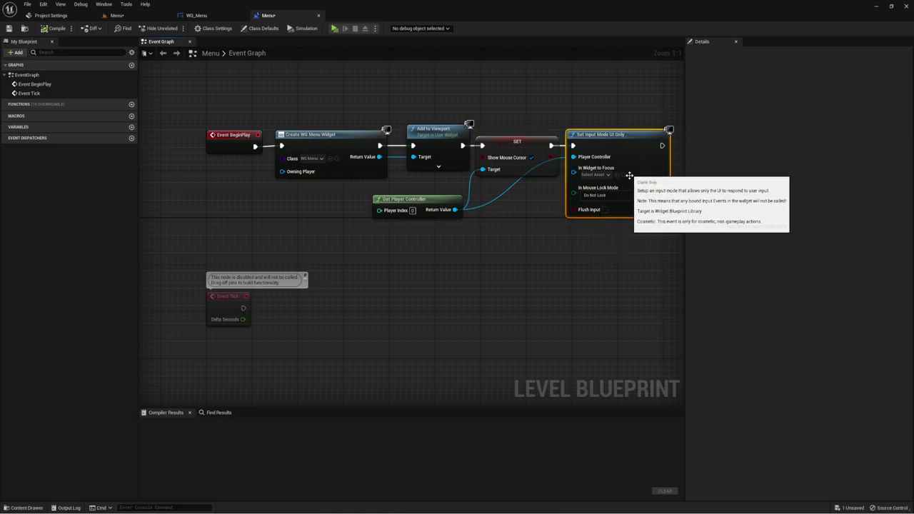
mouse_move(685, 171)
mouse_down()
mouse_move(780, 171)
mouse_move(742, 173)
mouse_up()
mouse_move(591, 110)
mouse_down()
mouse_move(648, 332)
mouse_move(669, 303)
mouse_up()
right_drag(469, 253, 469, 262)
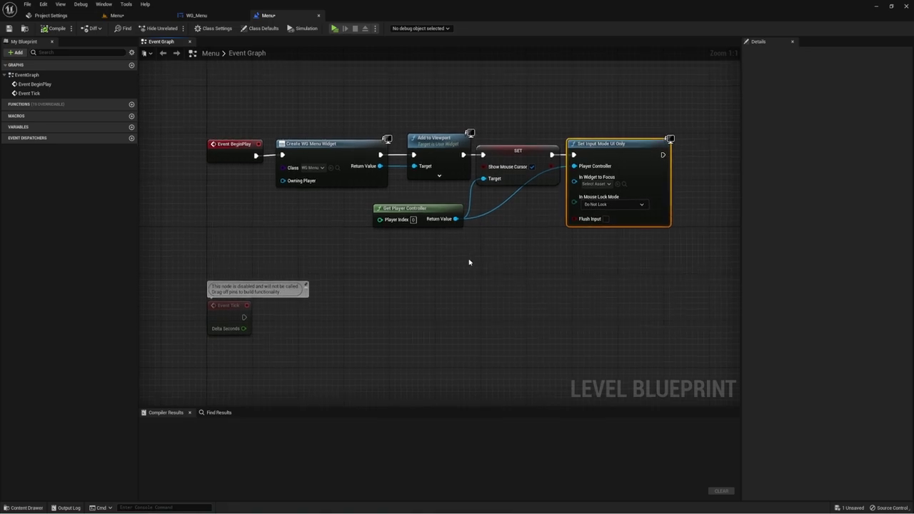
click(454, 258)
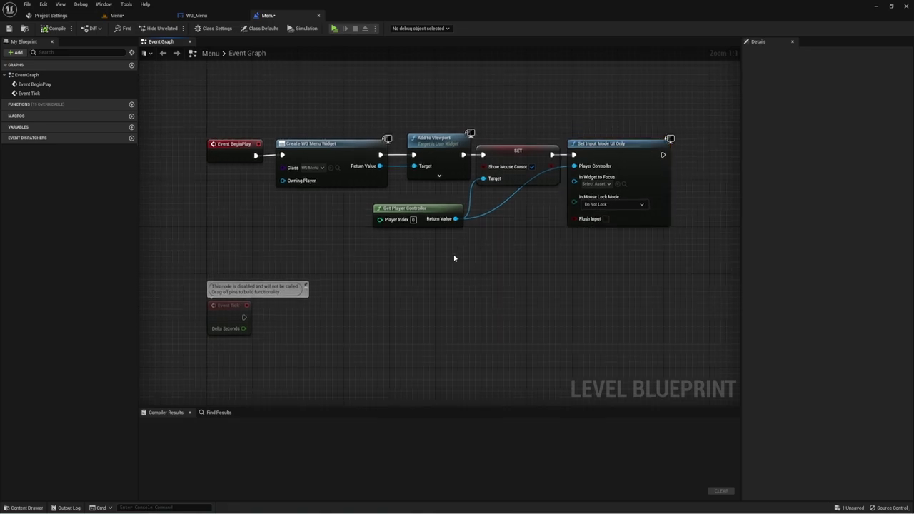
- Close the level blueprint and raise the 'Выбрать уровень' title by lowering its Position Y
click(320, 15)
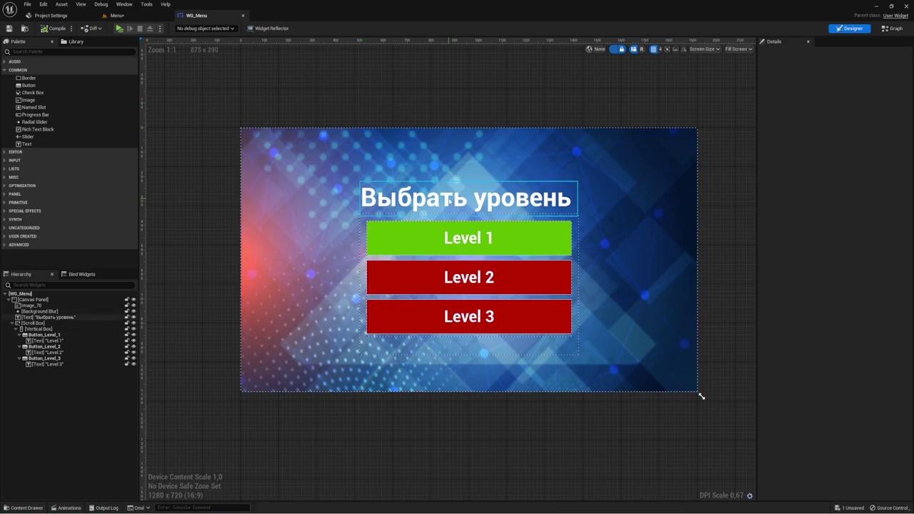
click(514, 200)
drag(844, 109, 821, 108)
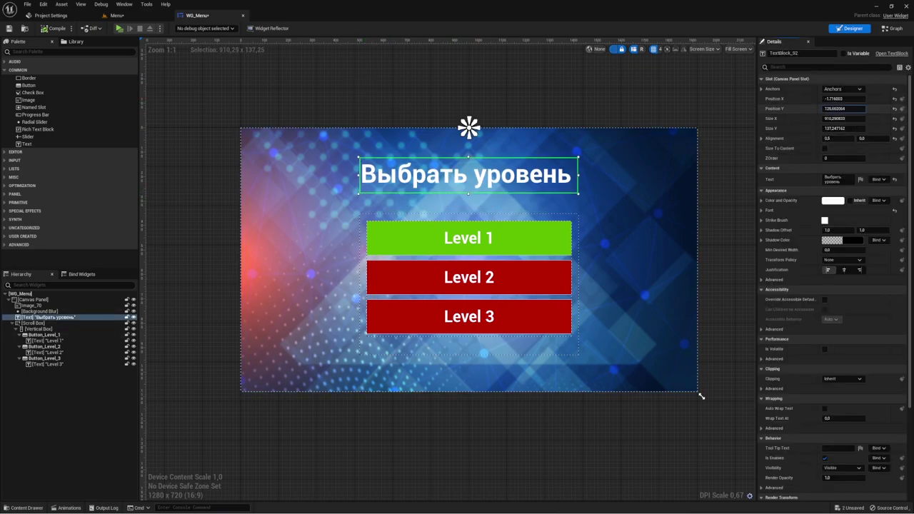
- Move the scroll box holding the Level 1–3 buttons up under the title via Offset Top
click(568, 225)
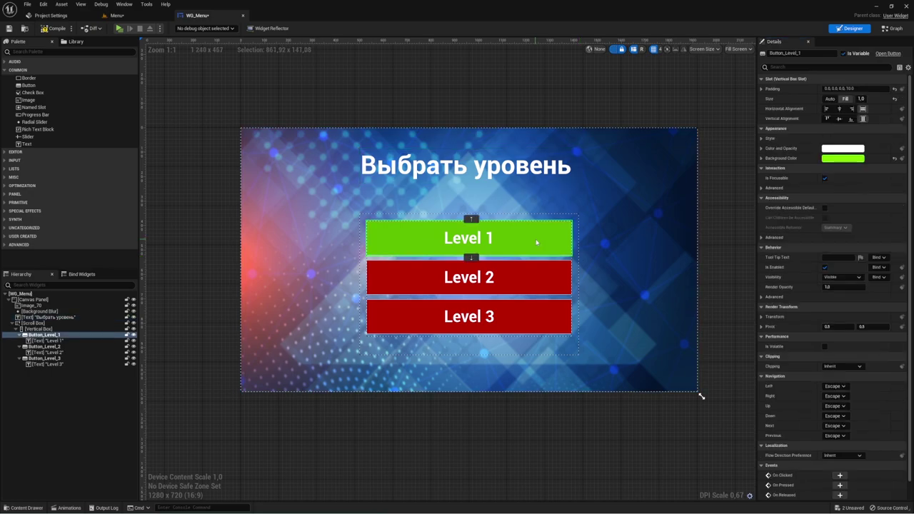
click(569, 217)
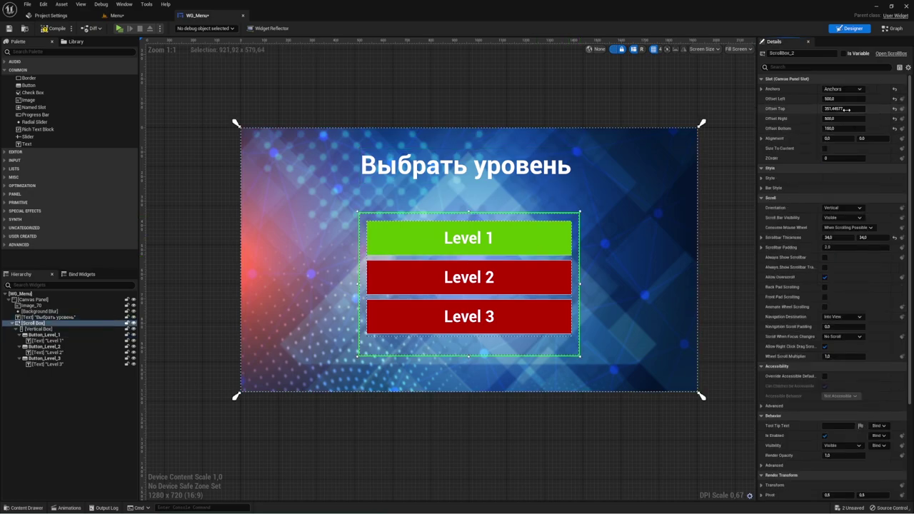
drag(843, 108, 828, 108)
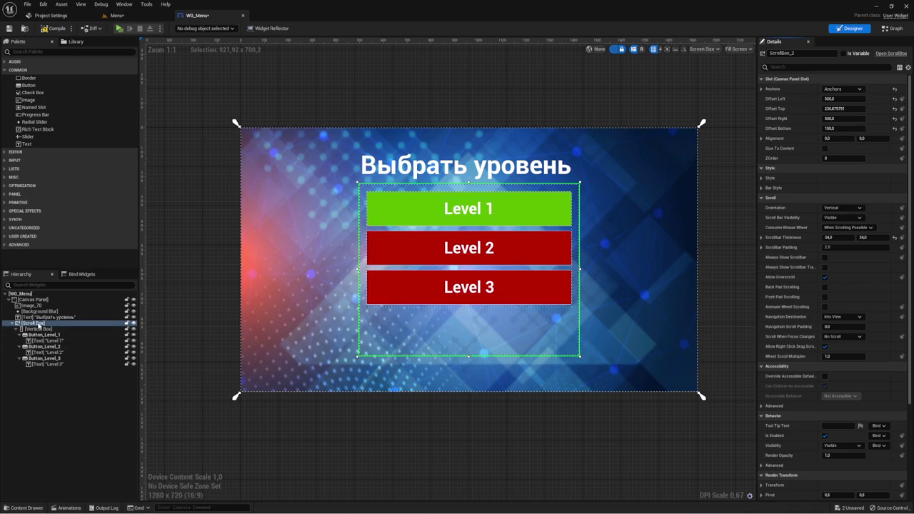
click(34, 324)
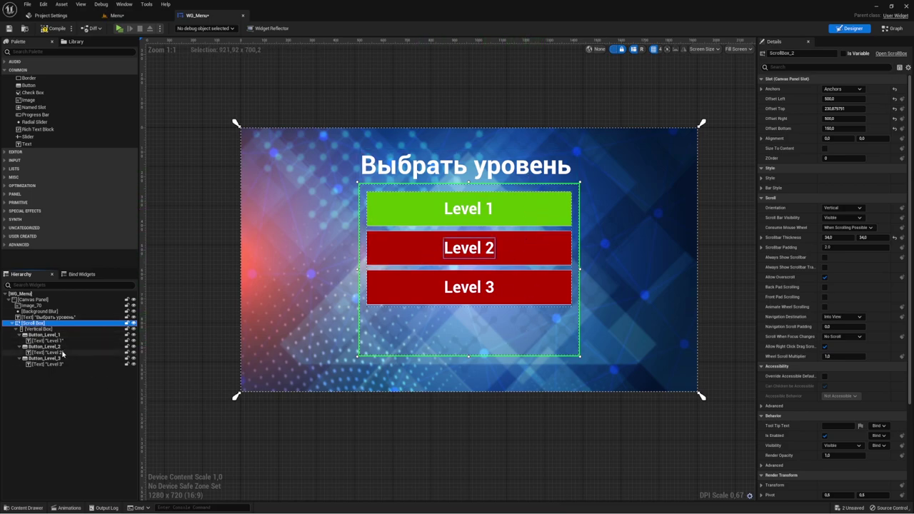
click(409, 309)
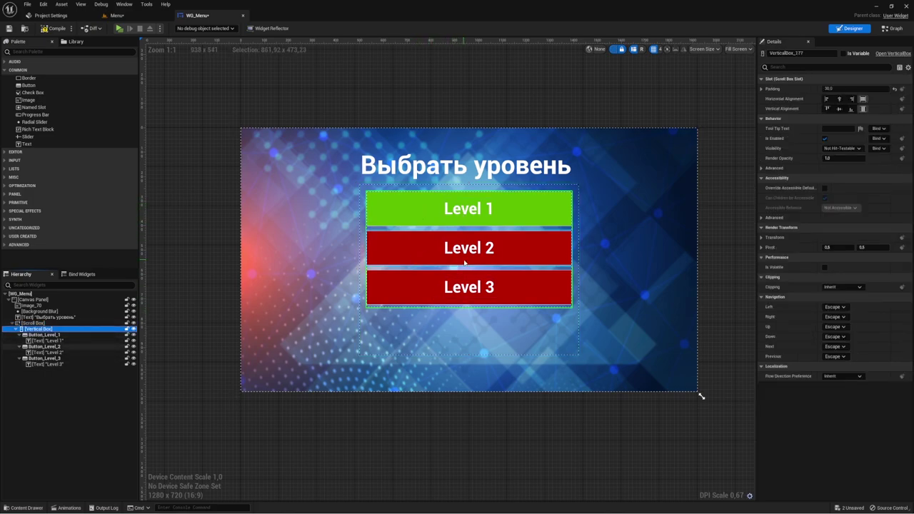
- Add an On Clicked event for Button_Level_1 from its Details Events section
click(48, 335)
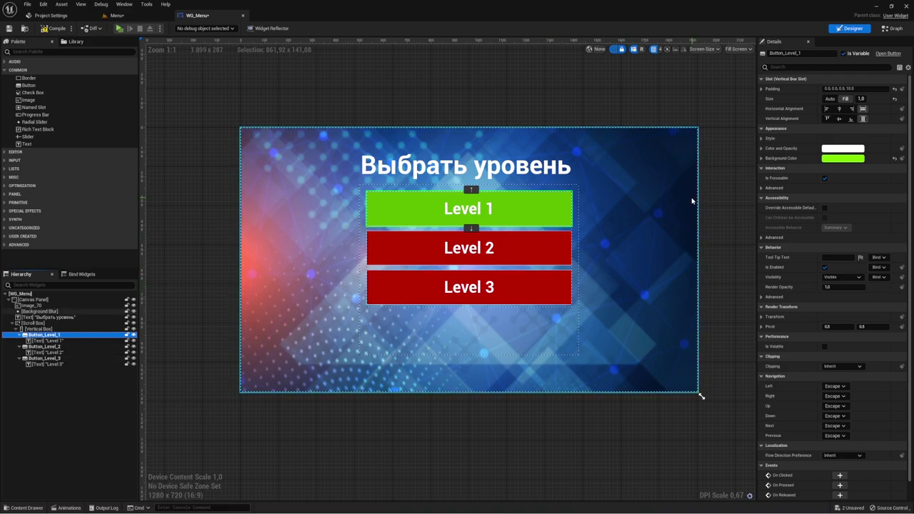
click(497, 207)
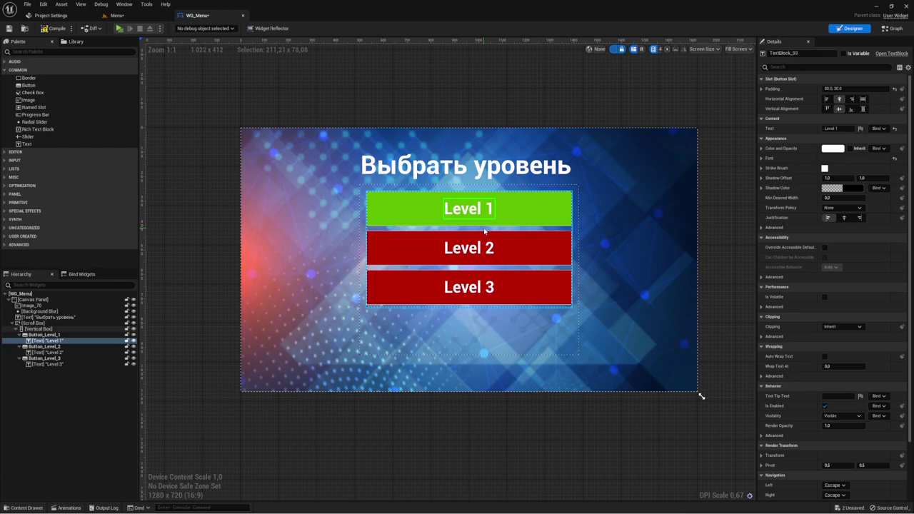
click(539, 223)
scroll(840, 333, down, 1)
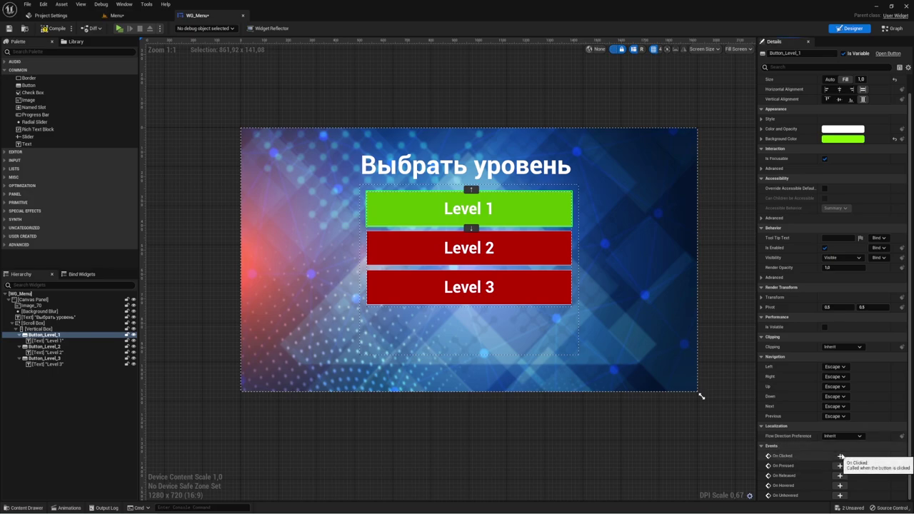
click(840, 456)
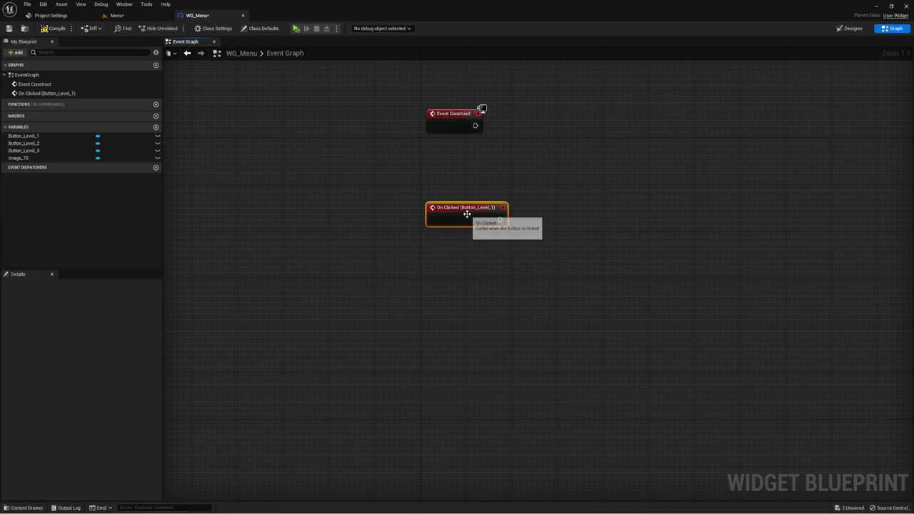
- Move the Level 1 click event lower and add an On Clicked event for Button_Level_2
drag(466, 214, 460, 319)
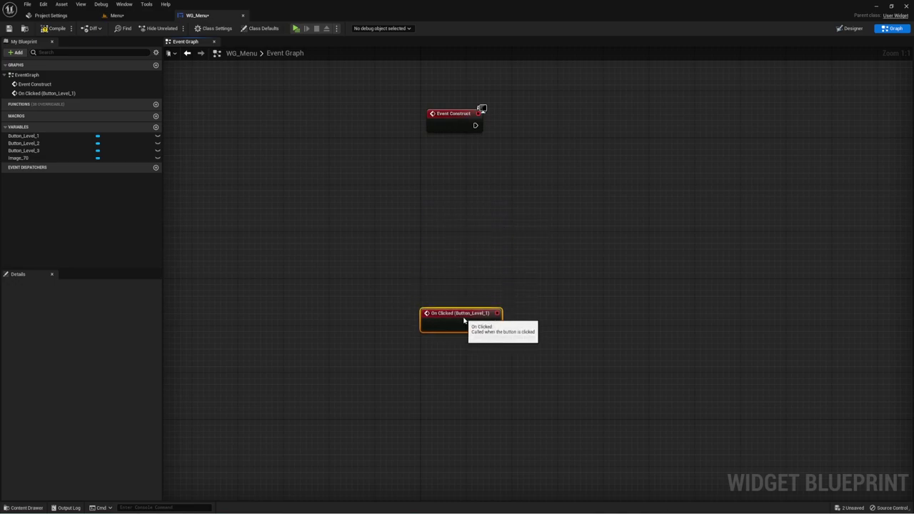
click(851, 28)
click(529, 265)
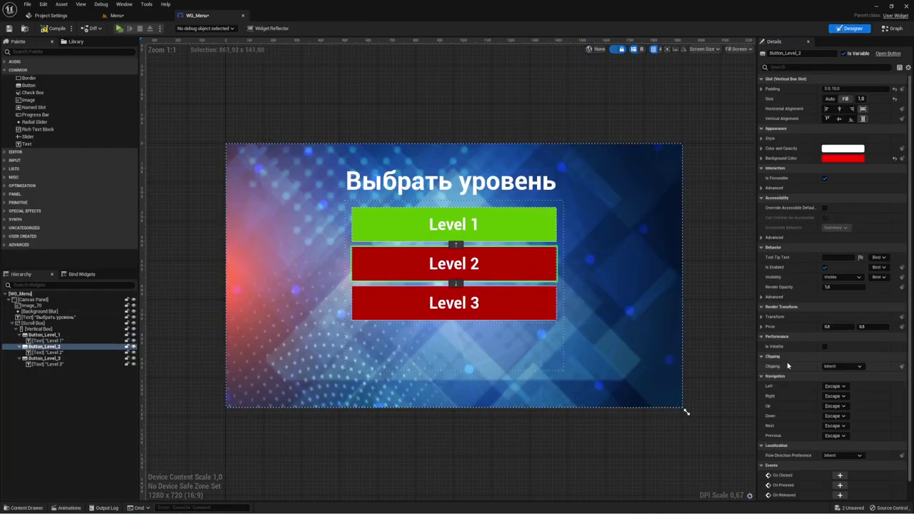
scroll(787, 366, down, 1)
click(840, 455)
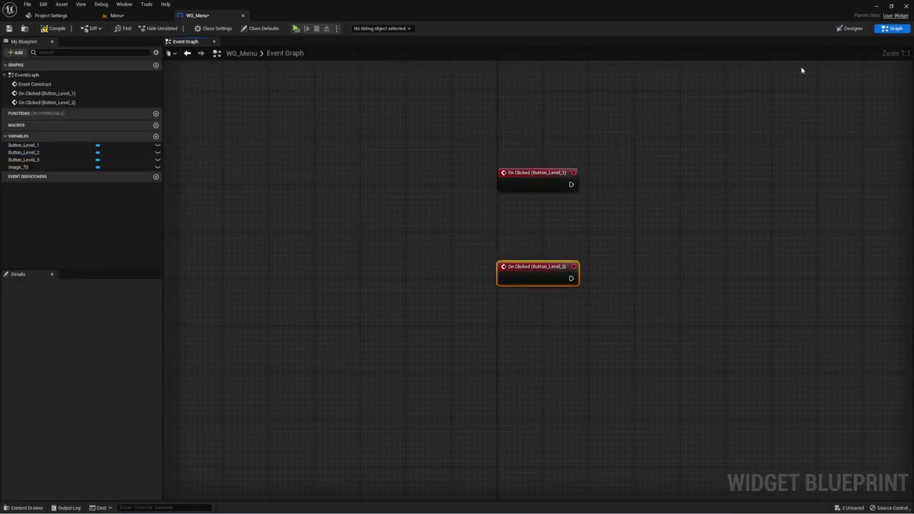
- Add an On Clicked event for Button_Level_3
click(851, 28)
click(510, 301)
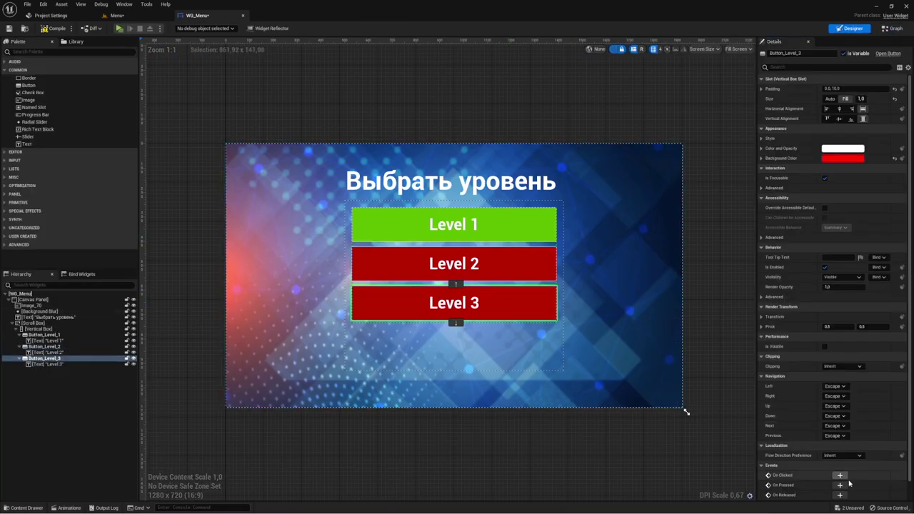
click(839, 475)
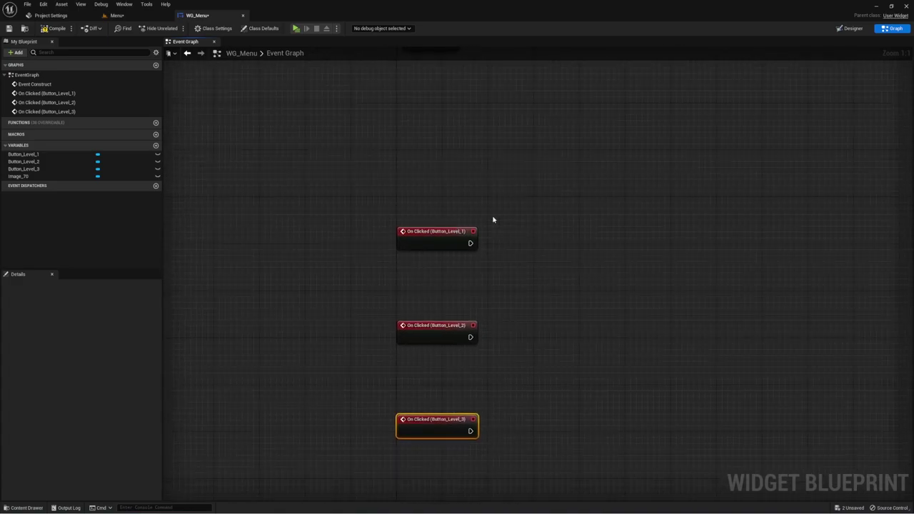
- Search 'Open Level' off On Clicked (Button_Level_1), add Open Level (by Name), then return to Menu
drag(447, 254, 492, 249)
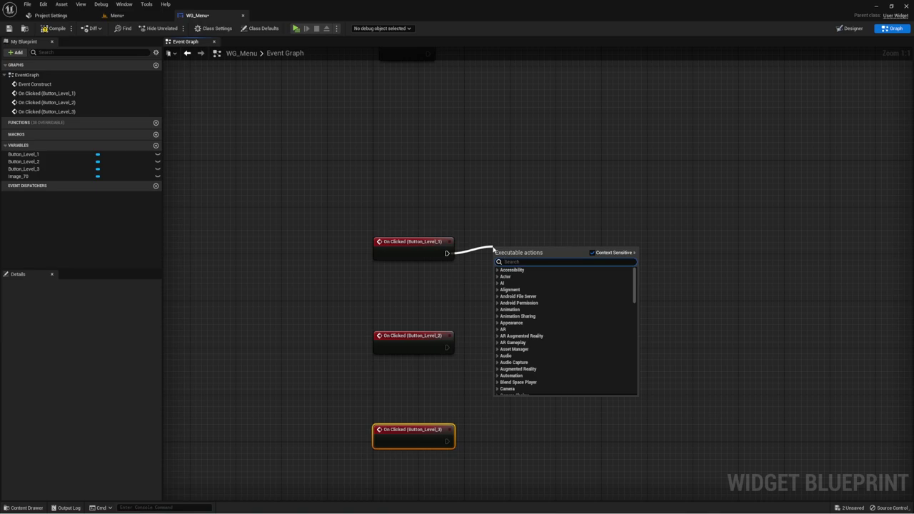
text(щзут)
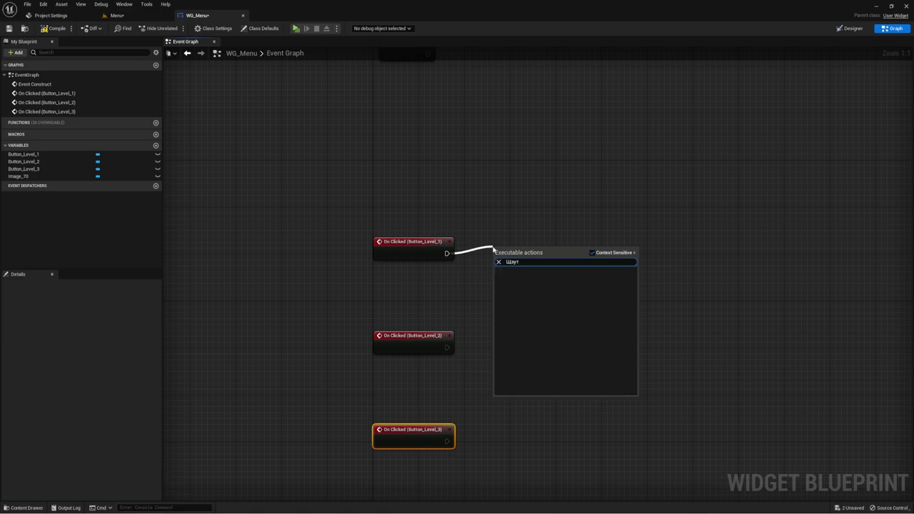
key(BackSpace)
key(BackSpace)
key(BackSpace)
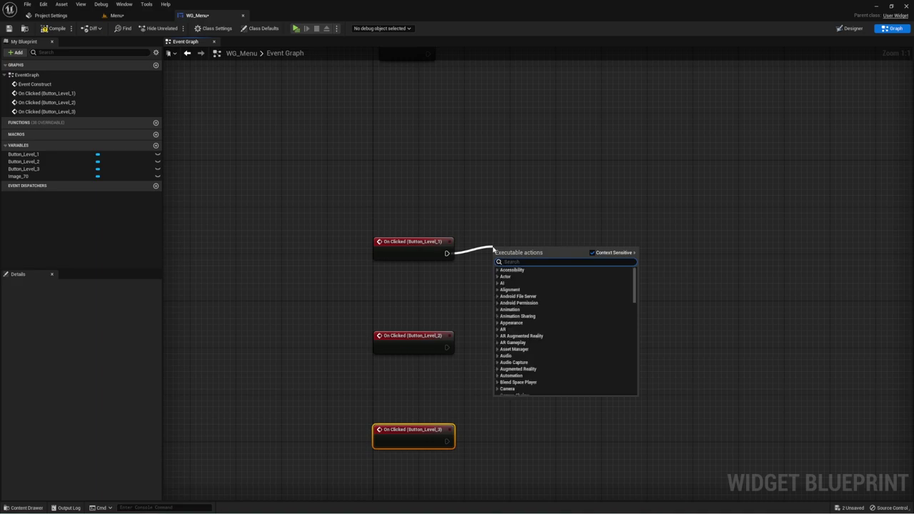
text(Open len)
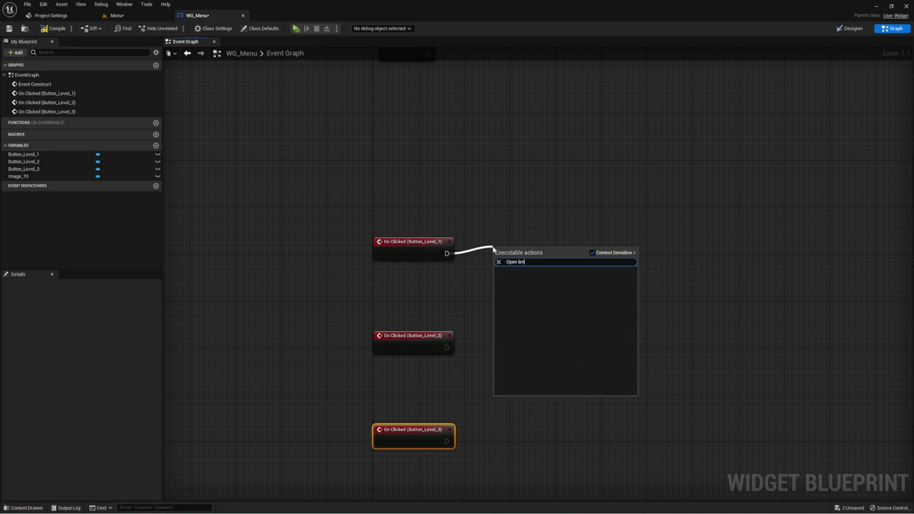
key(BackSpace)
text(v)
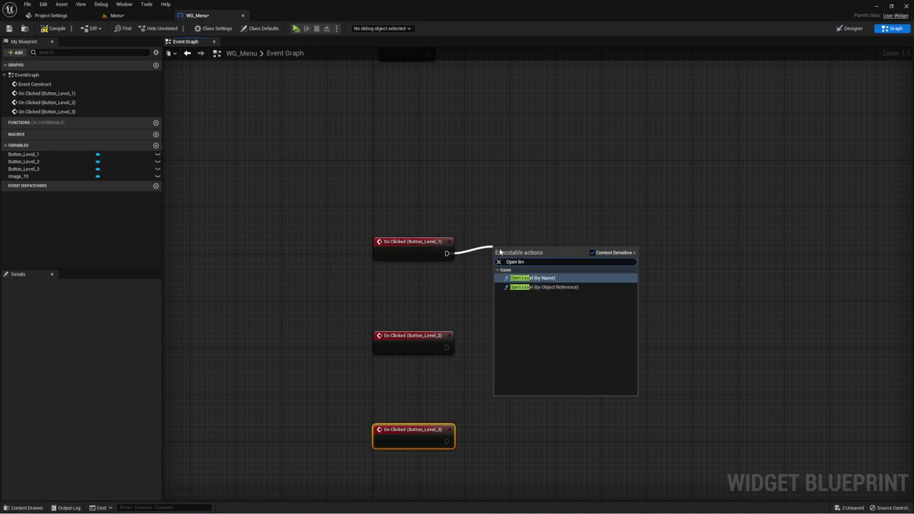
click(525, 277)
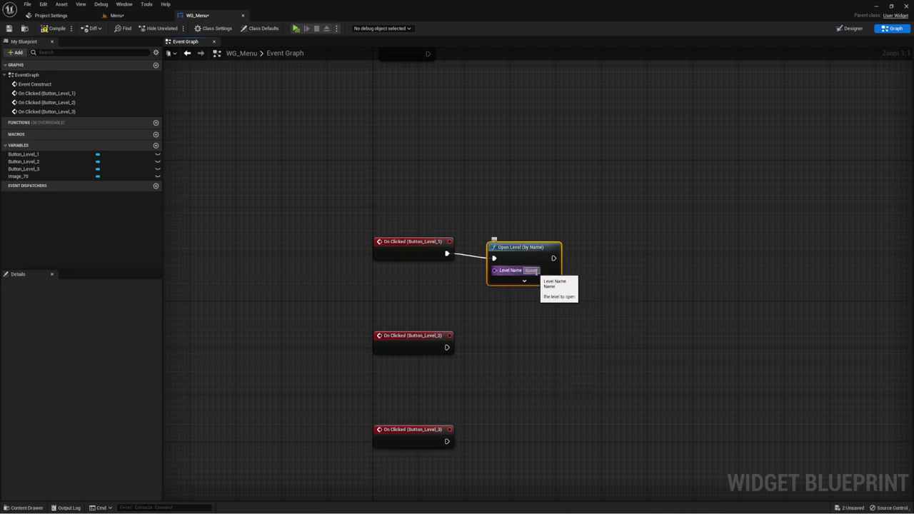
click(134, 16)
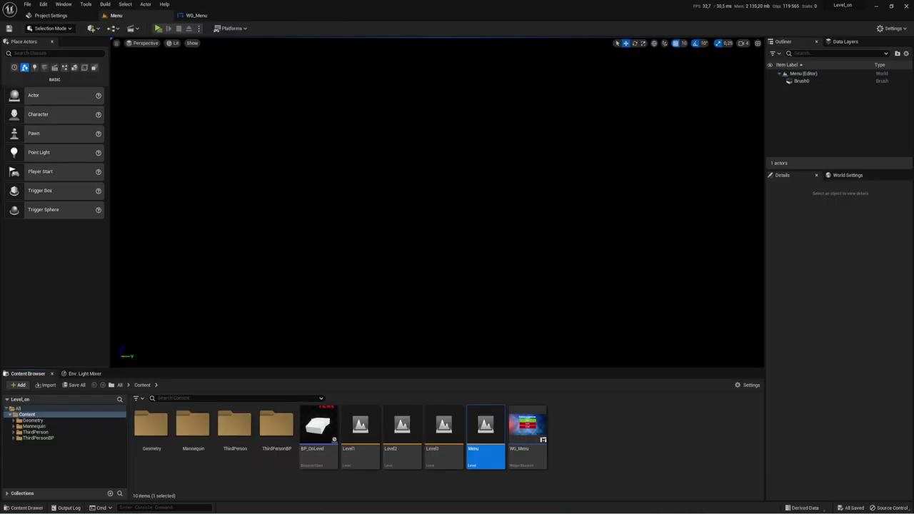
- Open the Level1 map and the BP_OnLevel blueprint behind its ramp actor
double_click(360, 425)
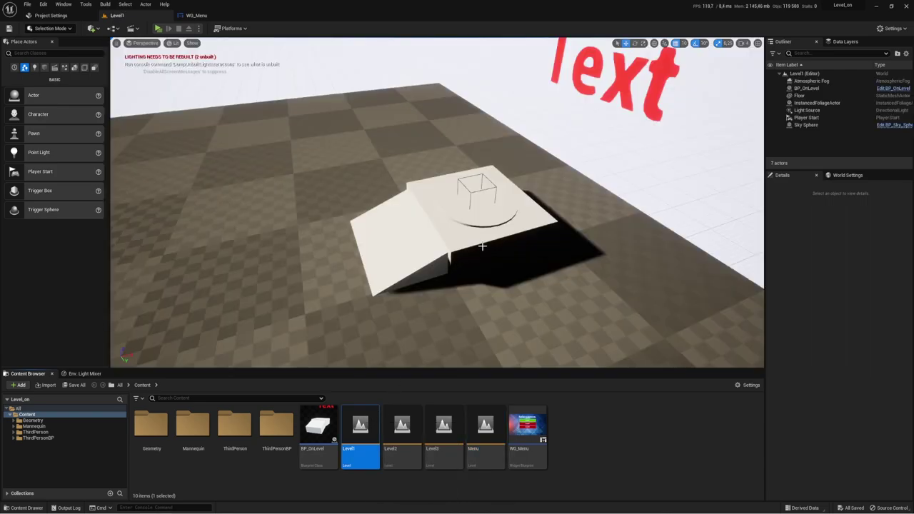
right_drag(481, 248, 471, 257)
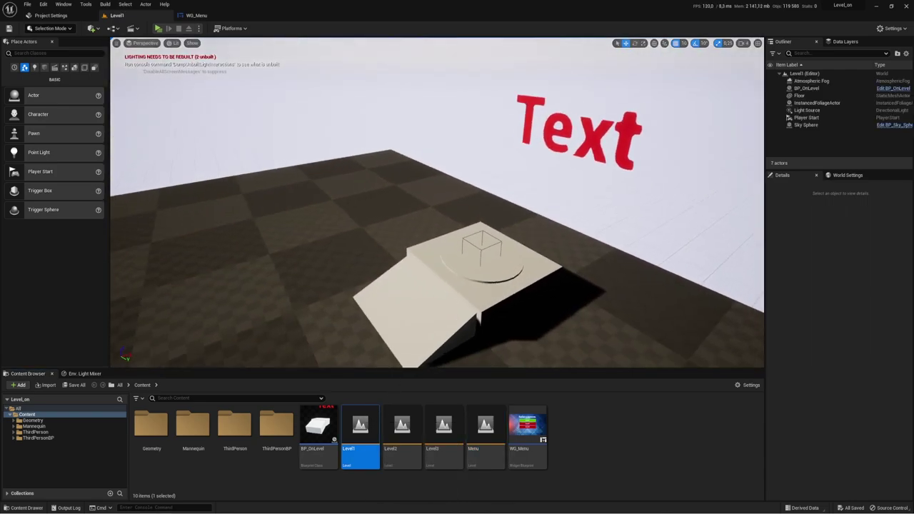
click(485, 278)
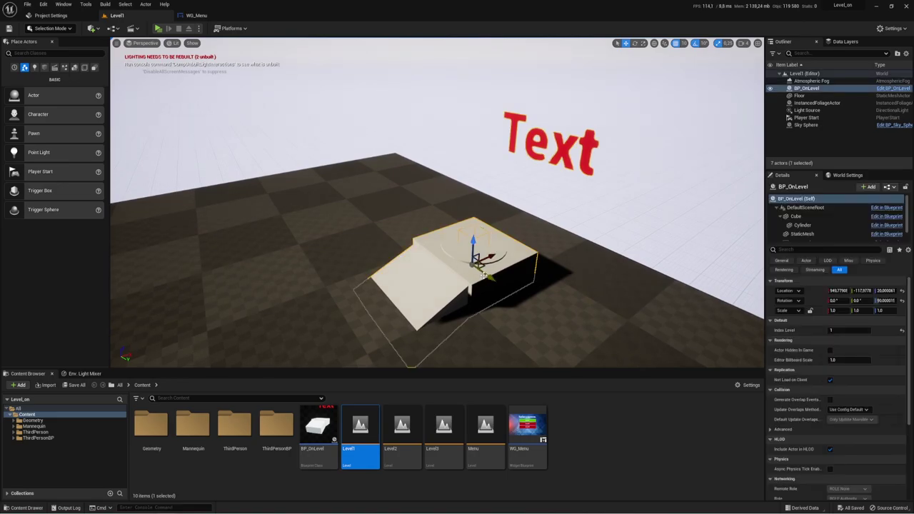
click(325, 419)
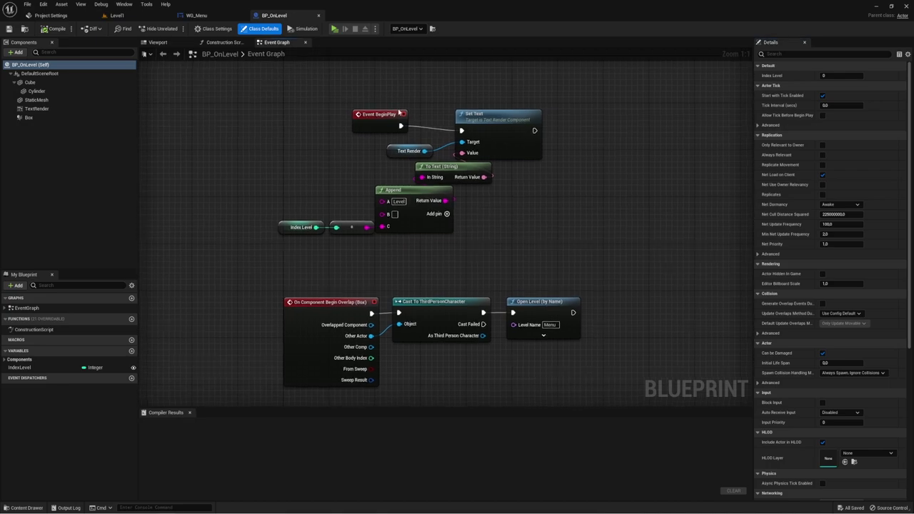
- Review BP_OnLevel's BeginPlay Set Text nodes, its red Text component, and the Index Level Append chain
click(377, 115)
drag(421, 97, 516, 153)
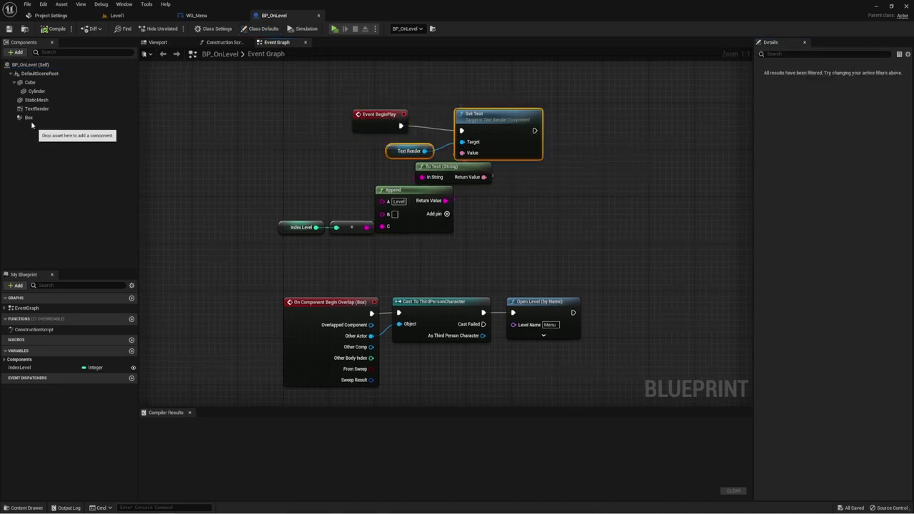
click(158, 42)
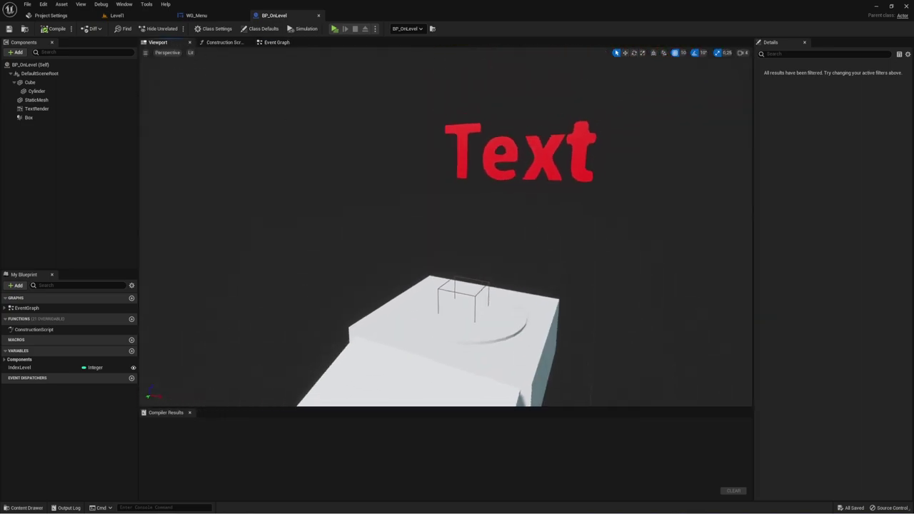
click(550, 153)
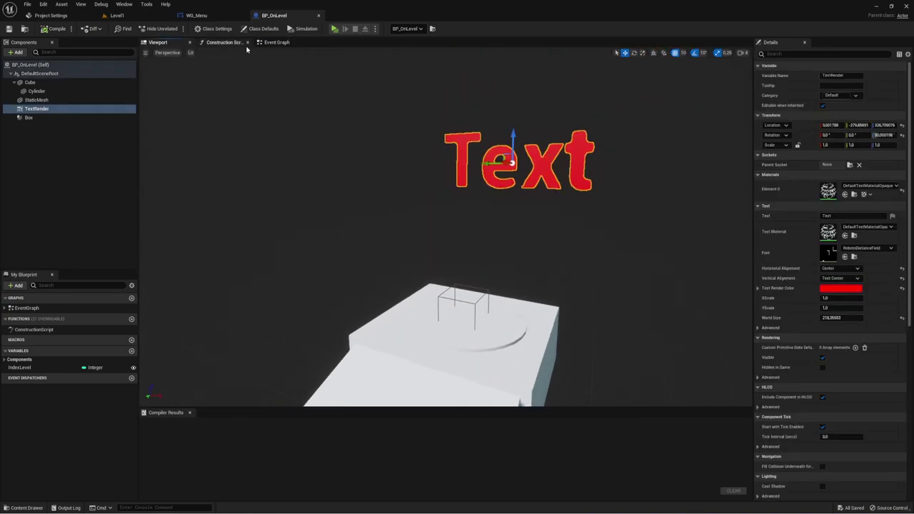
click(277, 42)
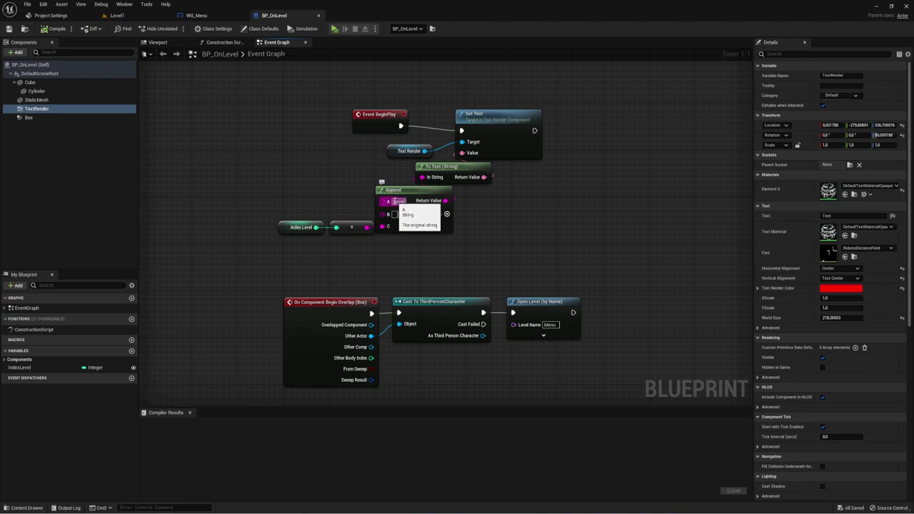
right_drag(424, 247, 438, 235)
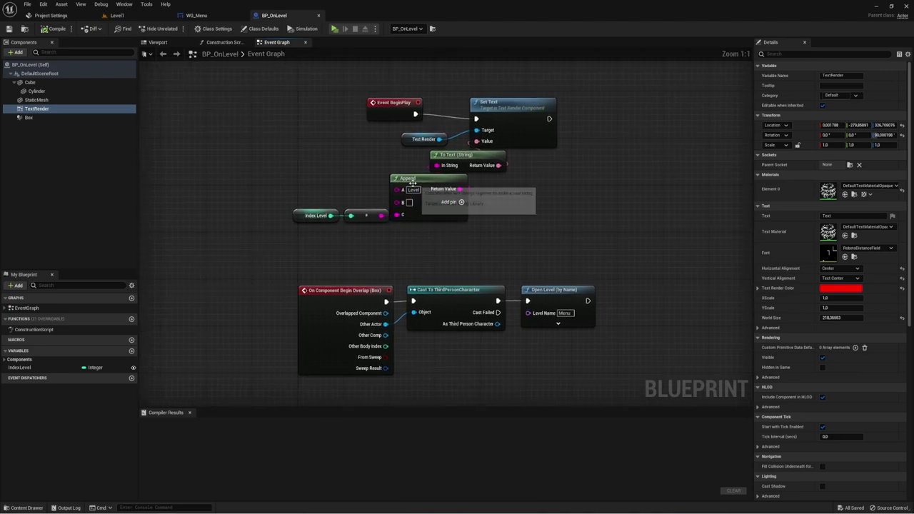
mouse_move(271, 170)
mouse_down()
mouse_move(477, 236)
mouse_move(319, 217)
mouse_up()
click(320, 217)
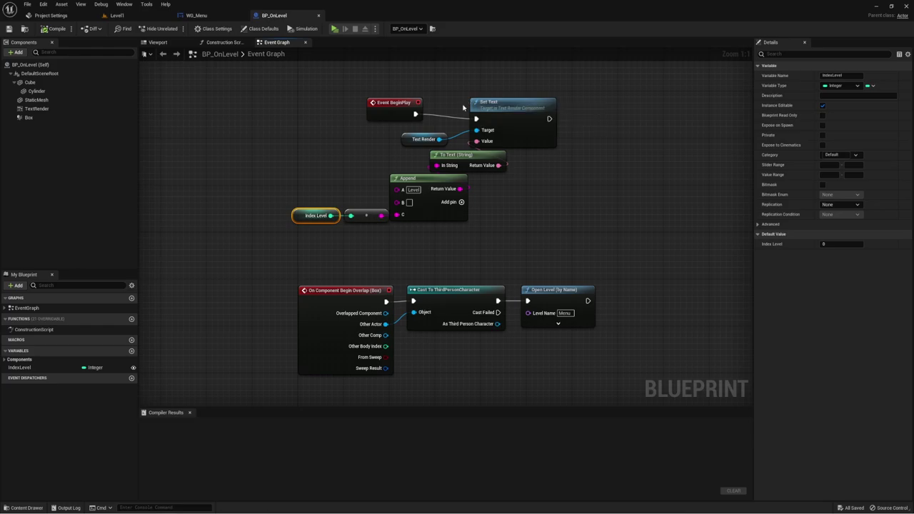
- Inspect the overlap, cast and Open Level nodes and the Append's Level text, then return to Level1
right_drag(522, 252, 521, 230)
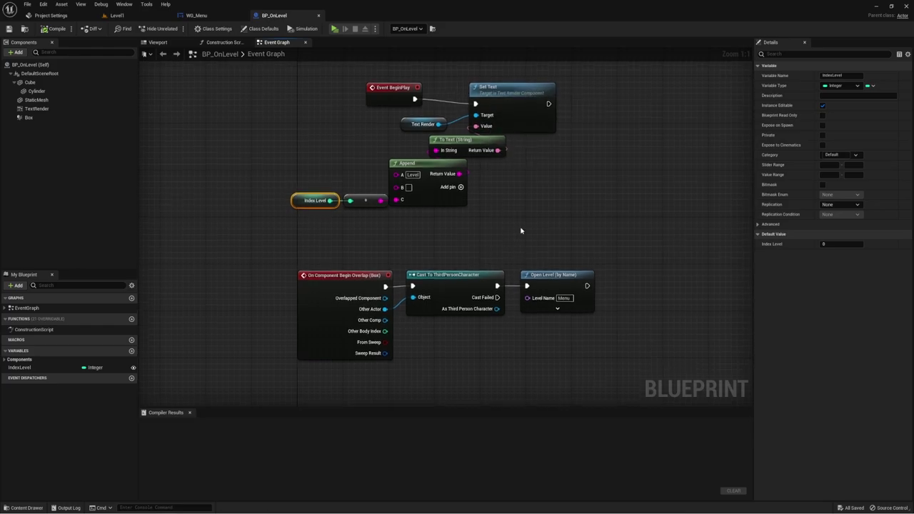
drag(307, 251, 598, 322)
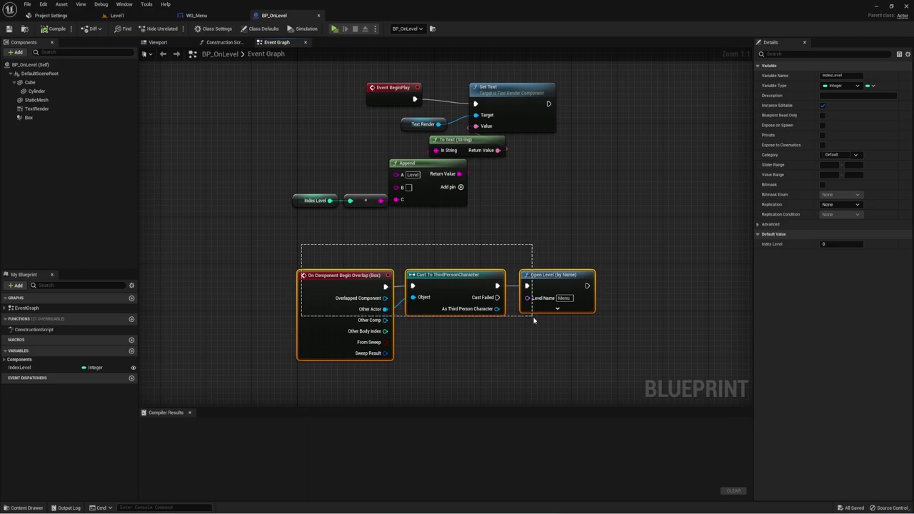
click(159, 42)
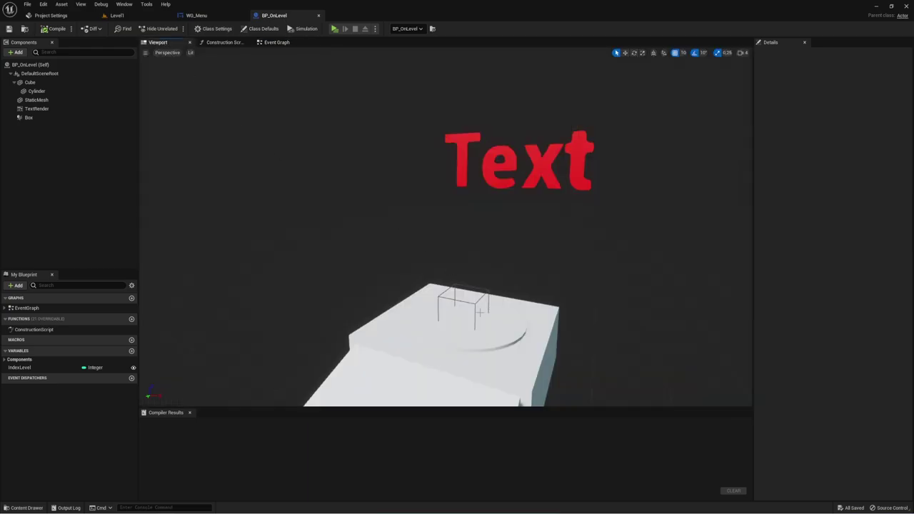
scroll(446, 229, up, 5)
scroll(468, 289, down, 5)
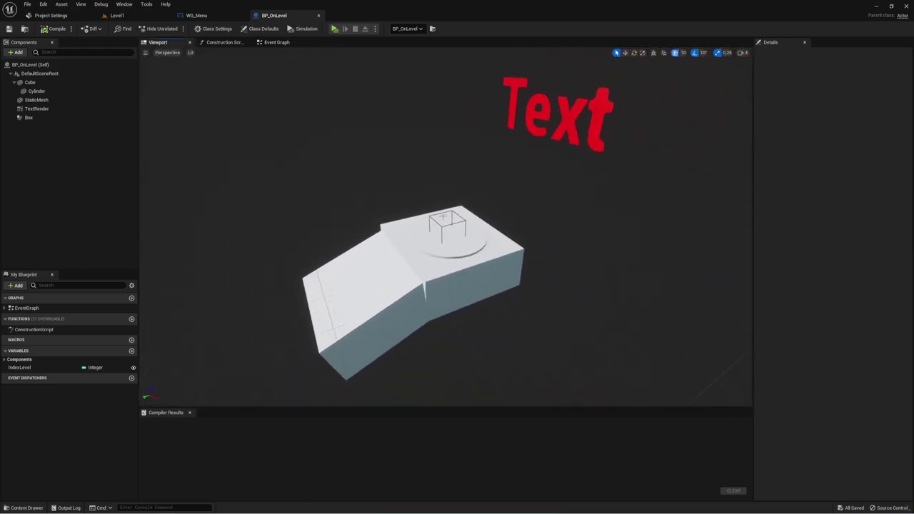
click(279, 43)
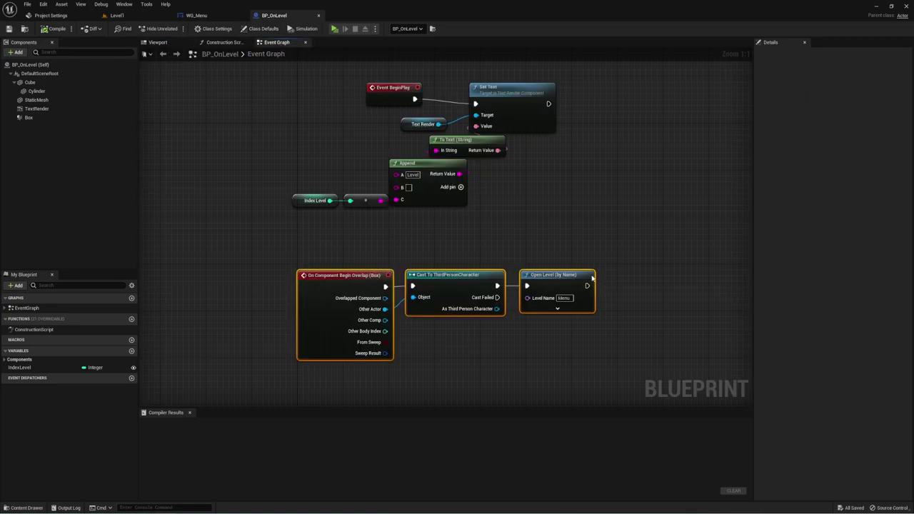
drag(392, 247, 443, 333)
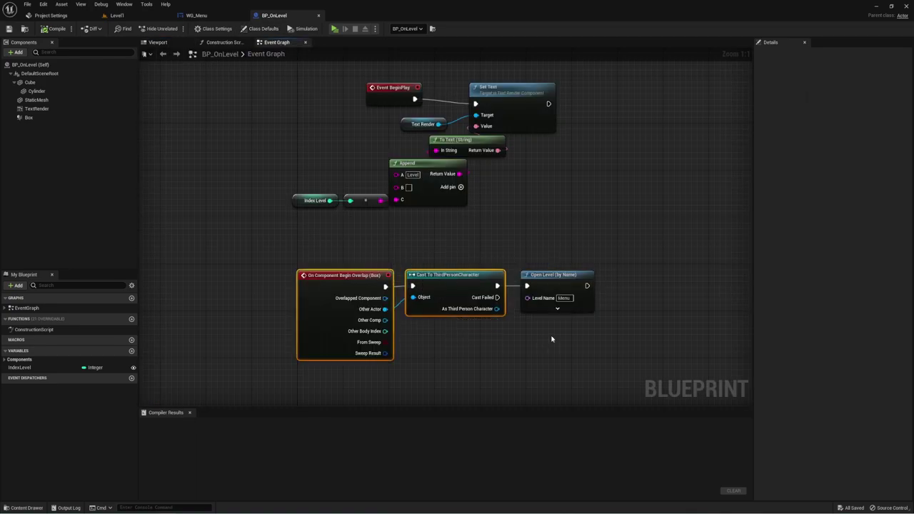
drag(553, 330, 582, 254)
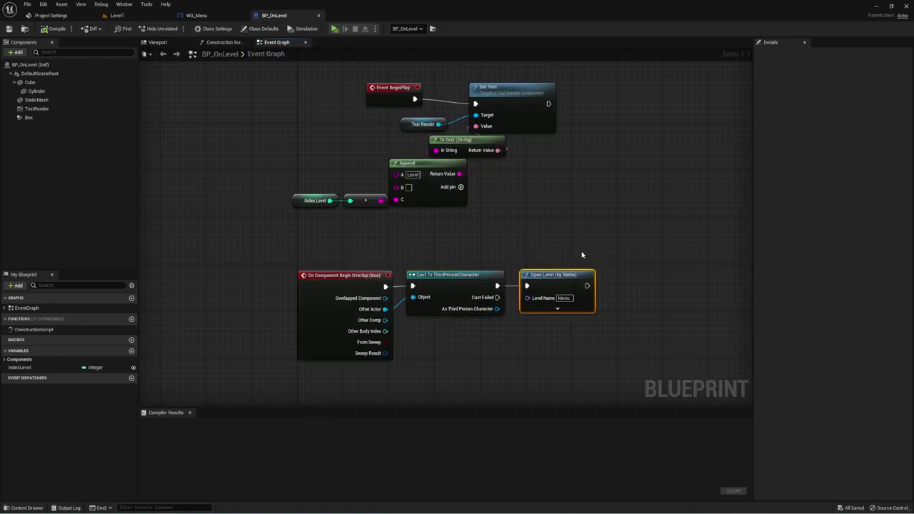
click(408, 174)
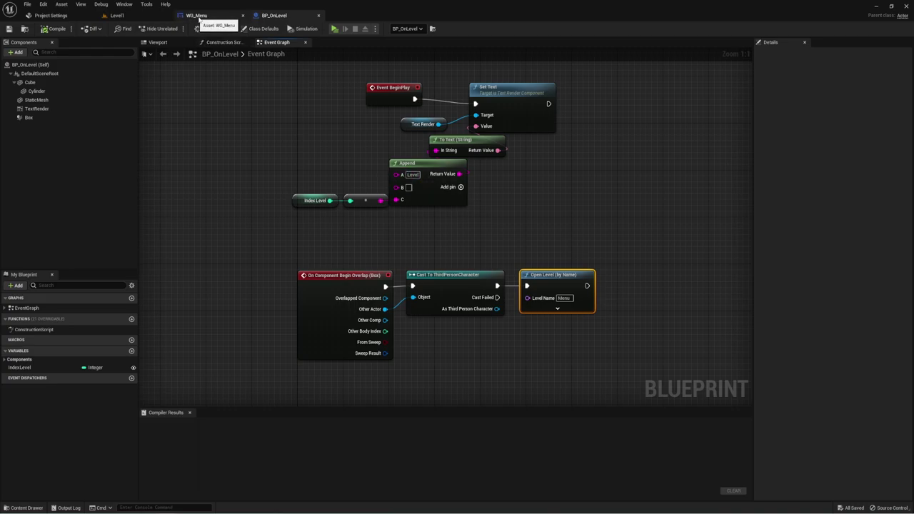
right_drag(261, 115, 308, 117)
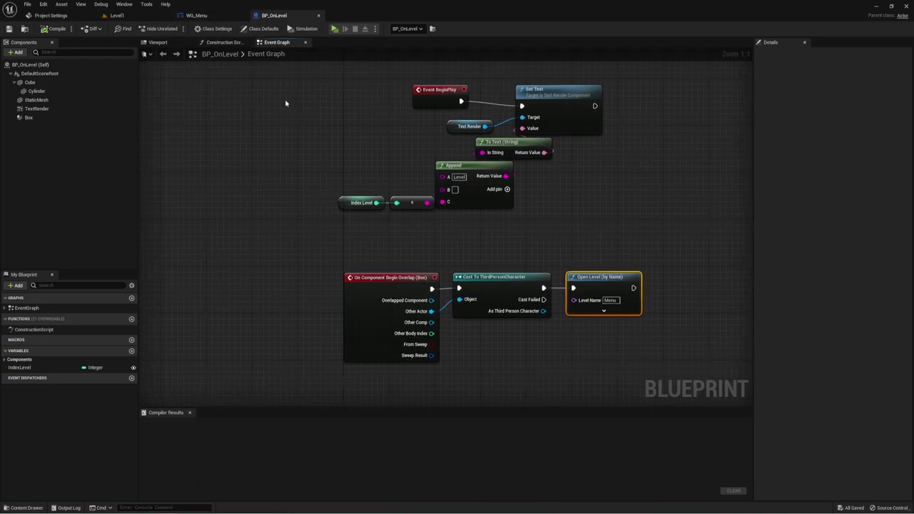
click(140, 15)
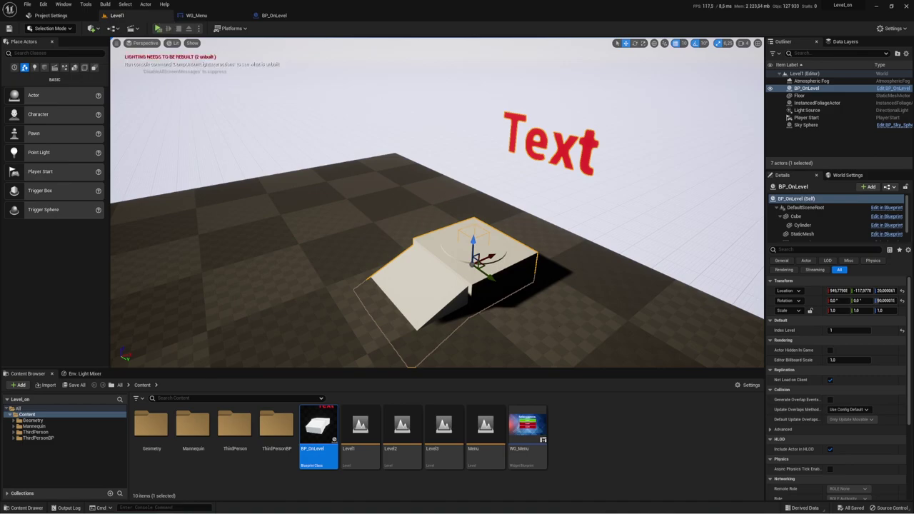
- Orbit over the ramp, confirm its Index Level is 1 in Details, then switch to WG_Menu
drag(472, 272, 472, 272)
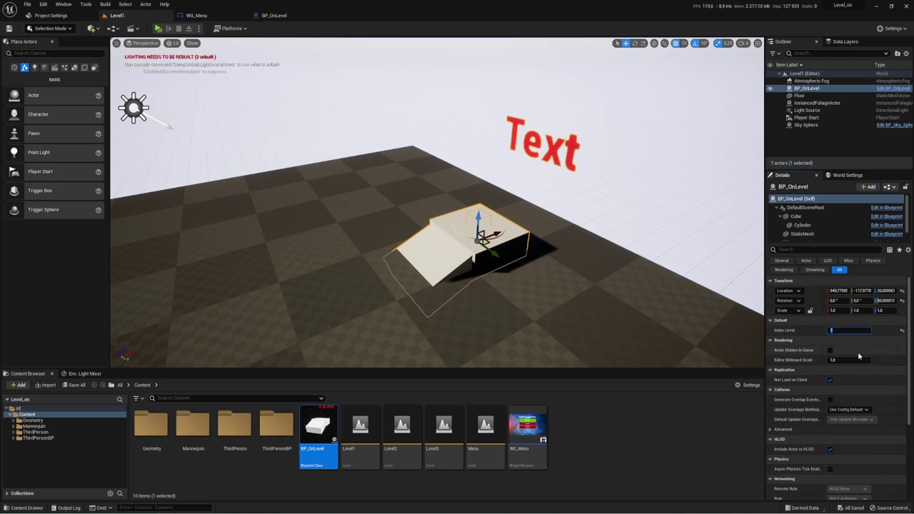
click(847, 330)
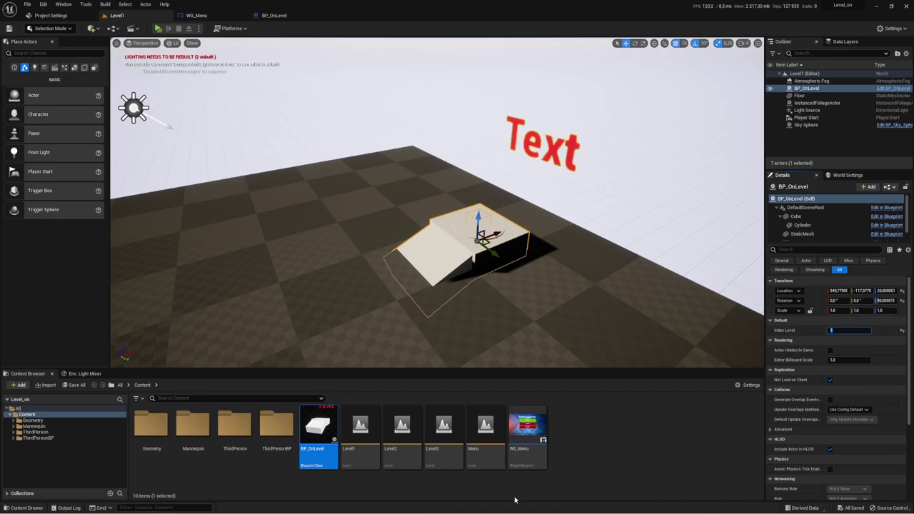
click(610, 439)
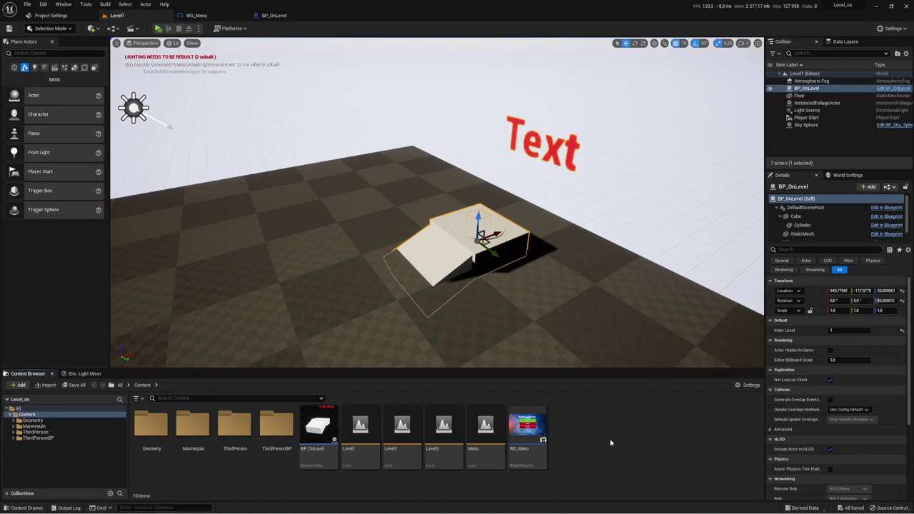
click(202, 15)
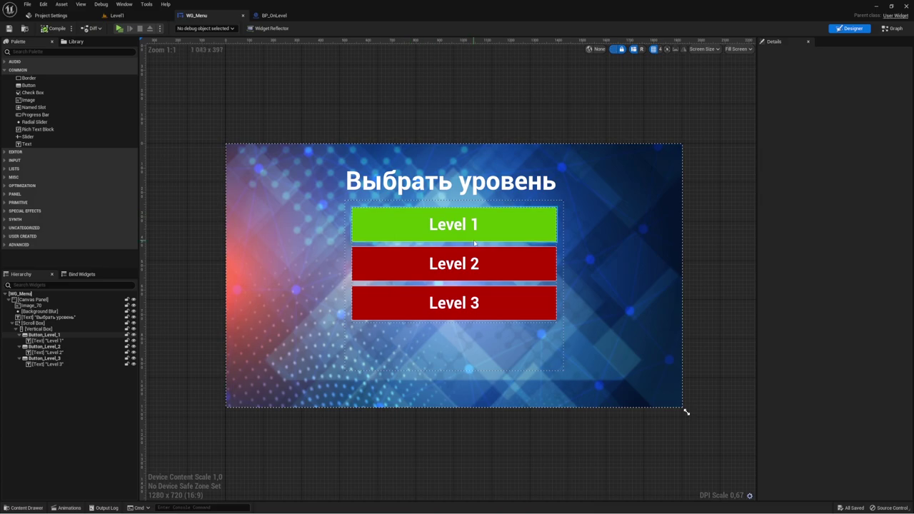
- Inspect the green Level 1 button's Background Color, cancel the Color Picker unchanged, then return to Level1
click(498, 267)
click(506, 232)
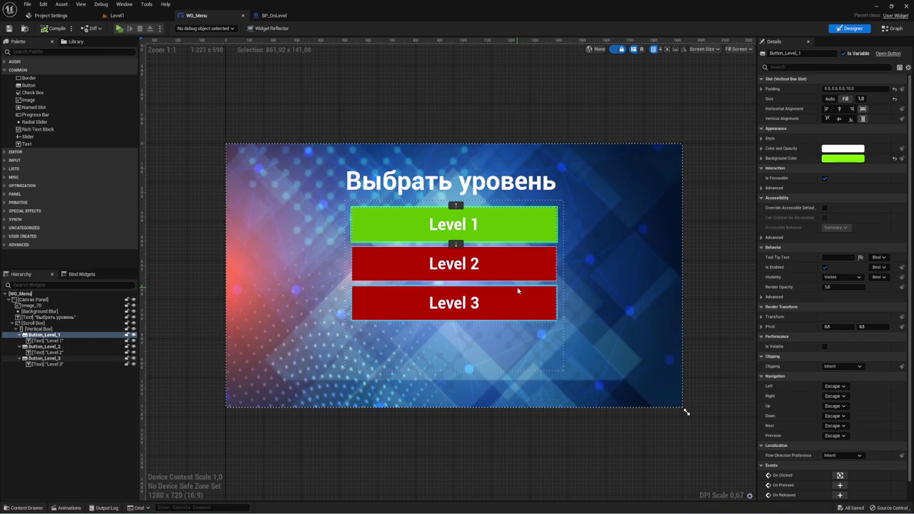
click(839, 159)
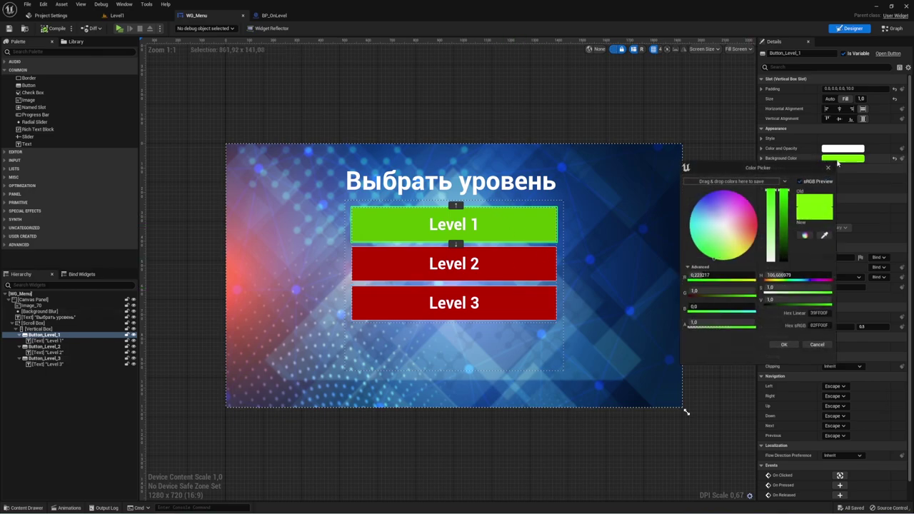
click(816, 345)
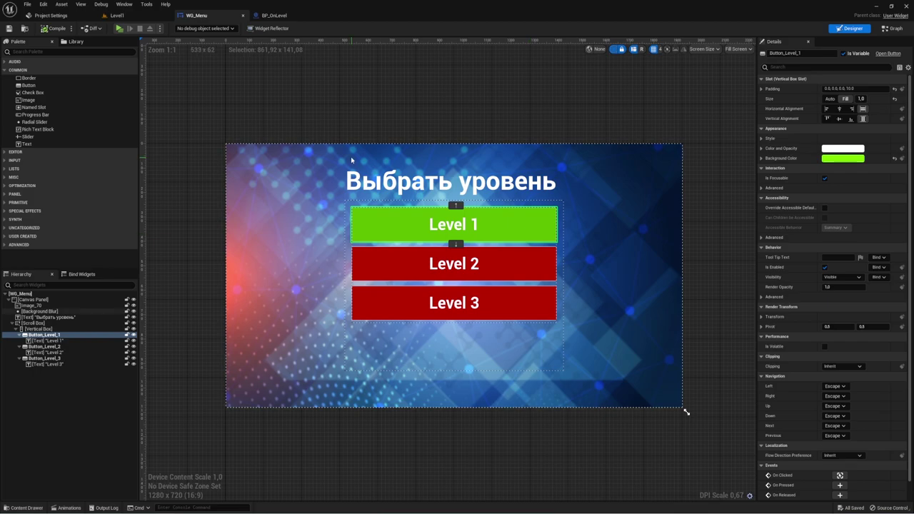
click(111, 15)
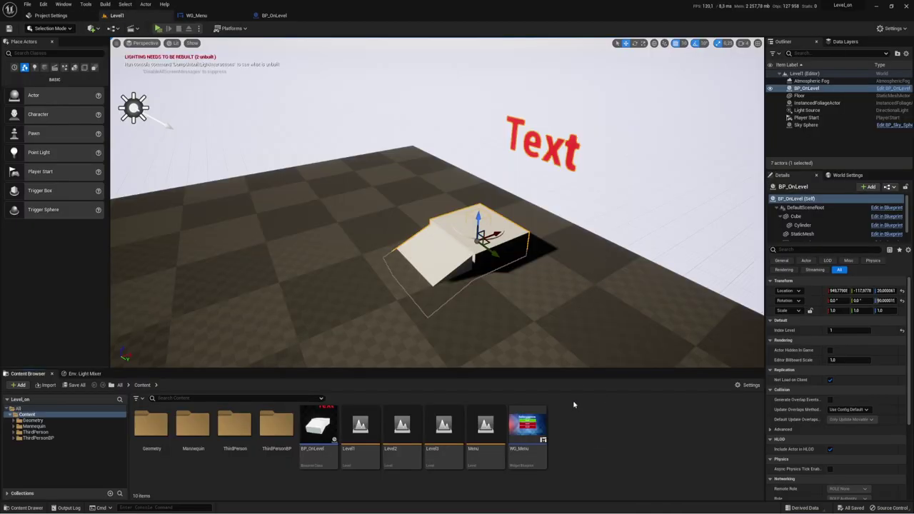
- Create a new Blueprint Class with SaveGame as its parent class
right_click(579, 420)
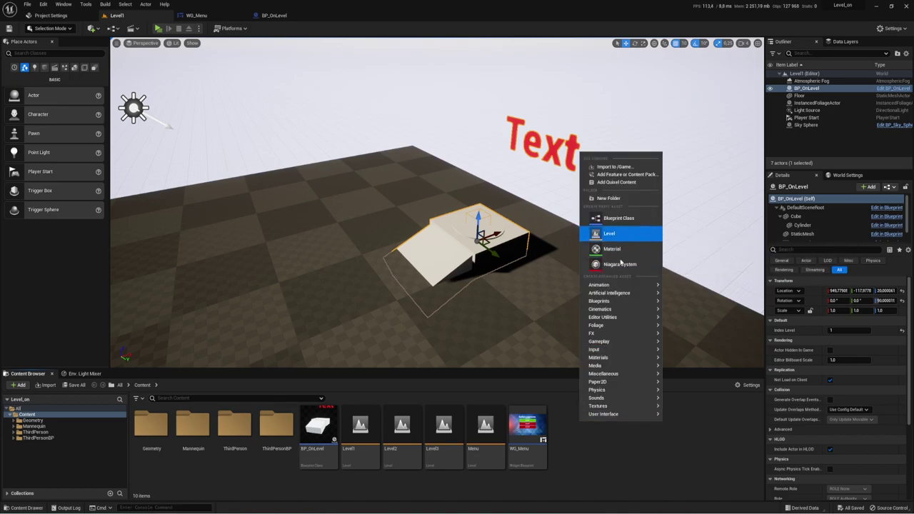
click(618, 217)
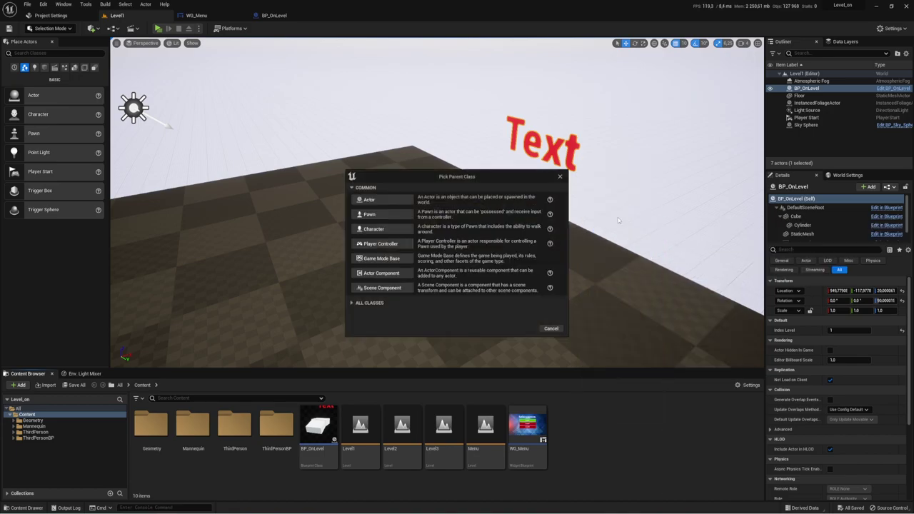
click(357, 303)
text(Save)
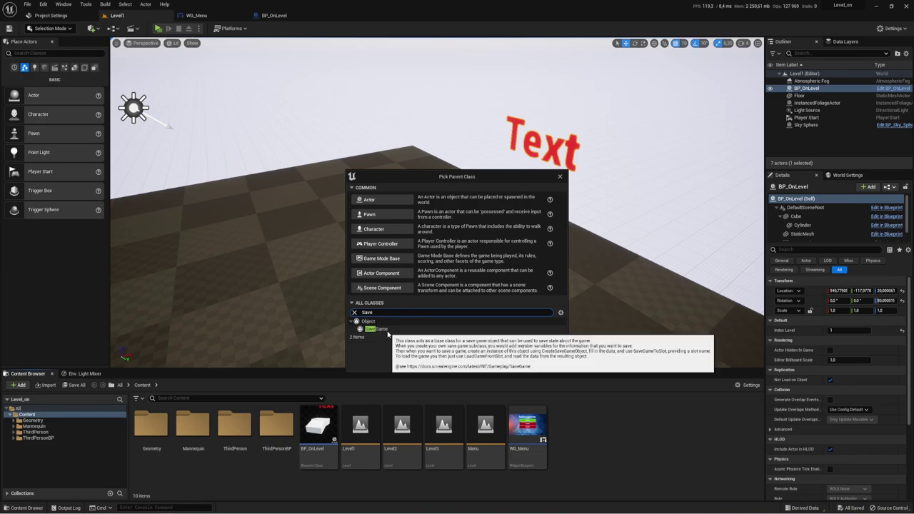
click(387, 331)
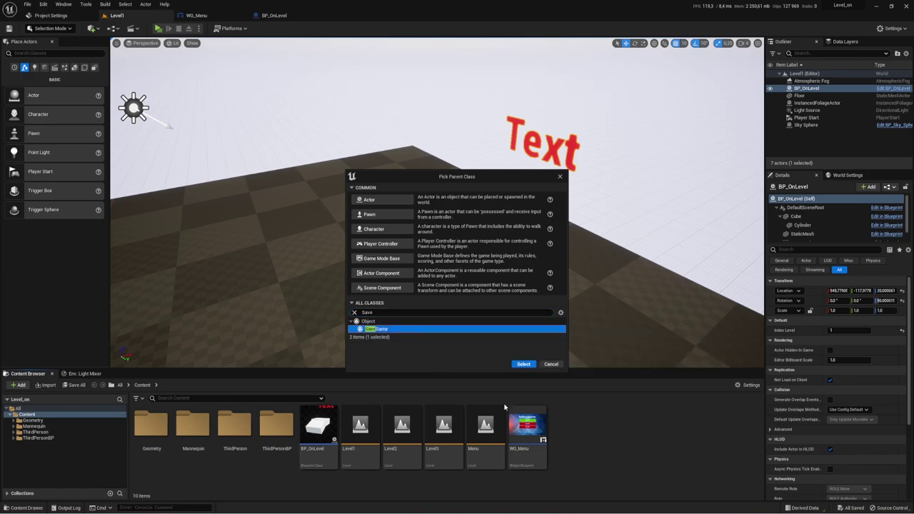
click(524, 365)
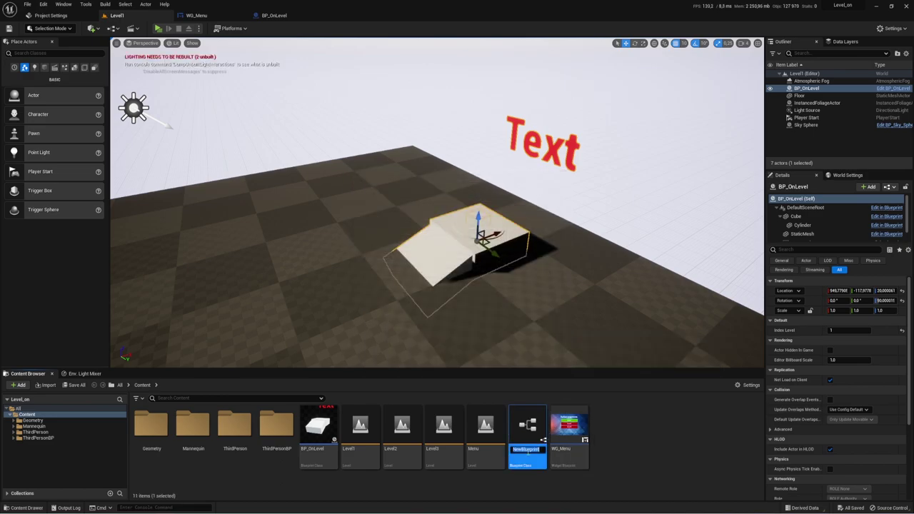
- Name the new blueprint BP_SaveGame and open it for editing
text(SA)
key(Return)
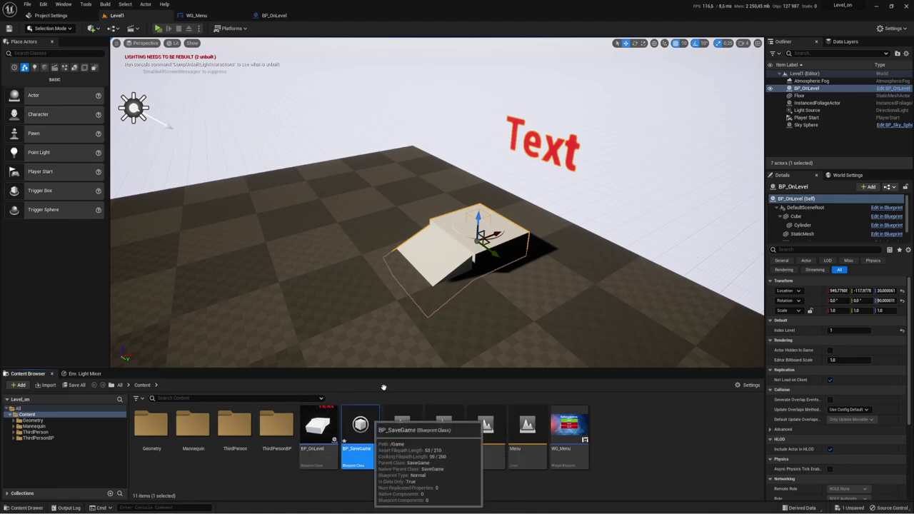
double_click(360, 429)
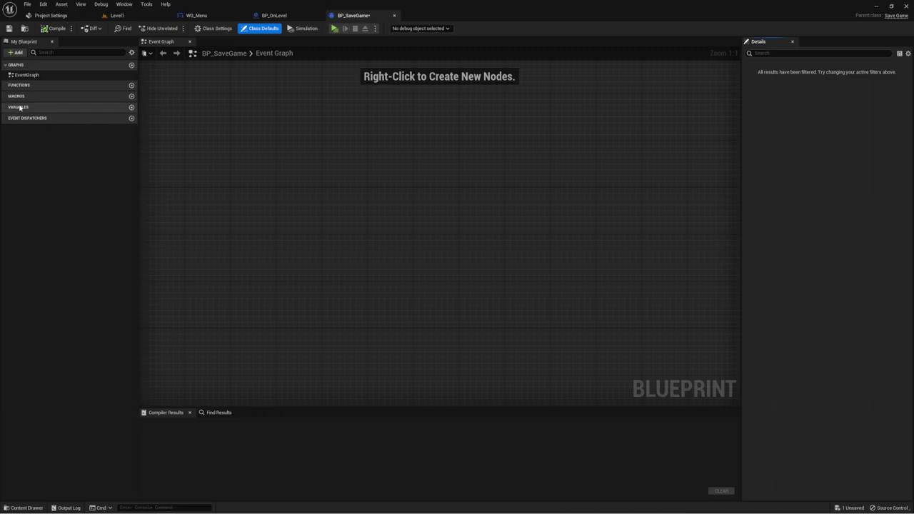
- Add a variable named Level to BP_SaveGame, make it an array, and compile
click(132, 107)
text(Level)
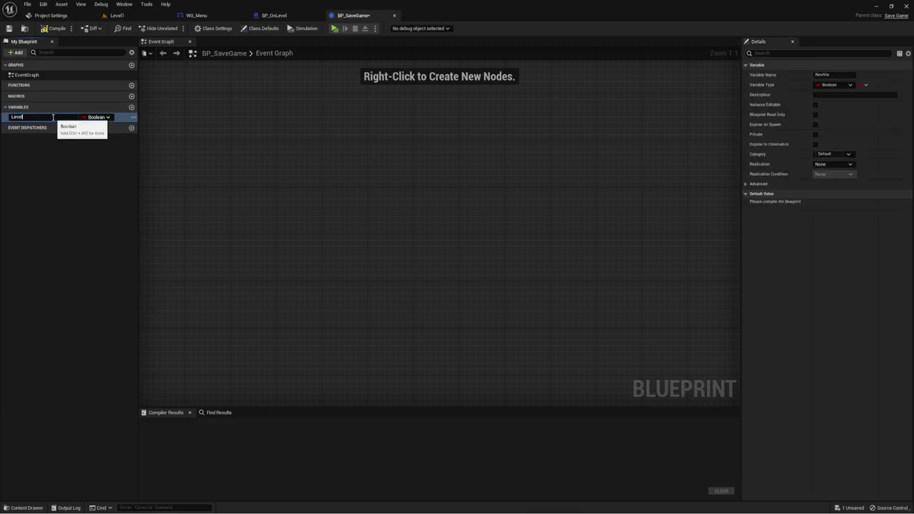
key(Return)
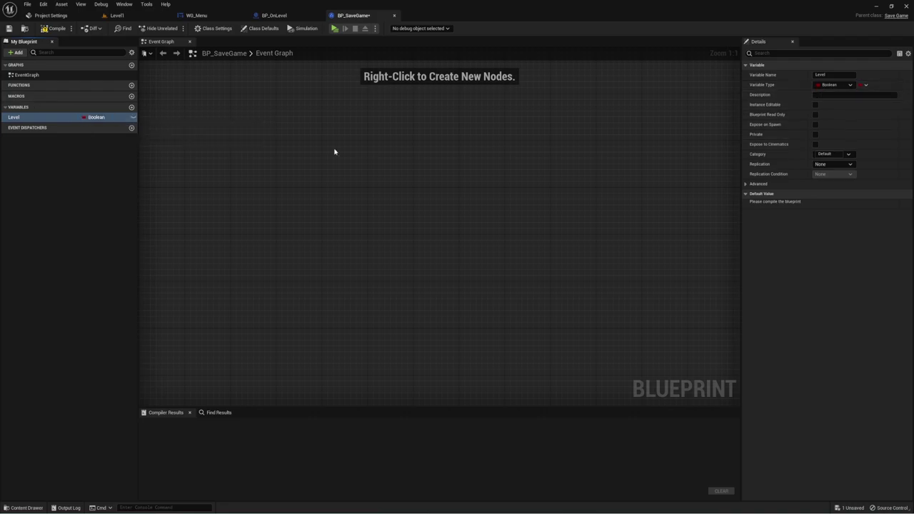
click(865, 85)
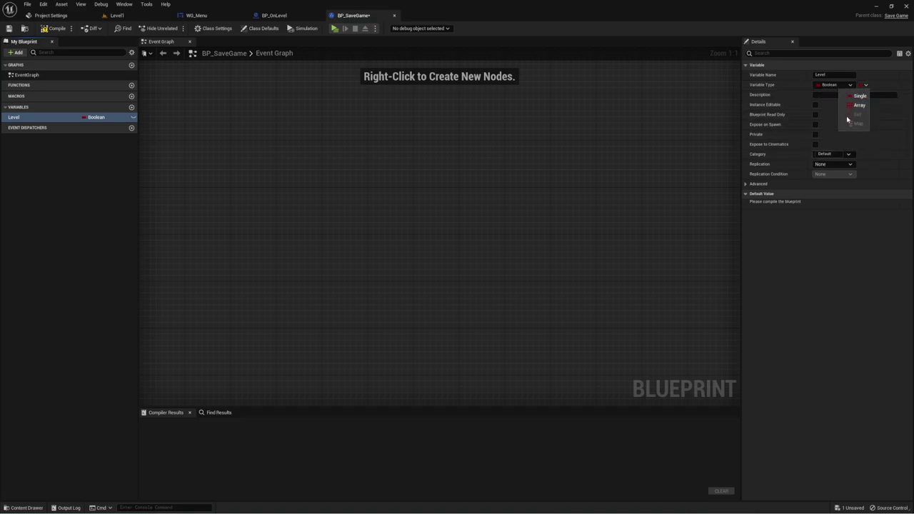
click(860, 107)
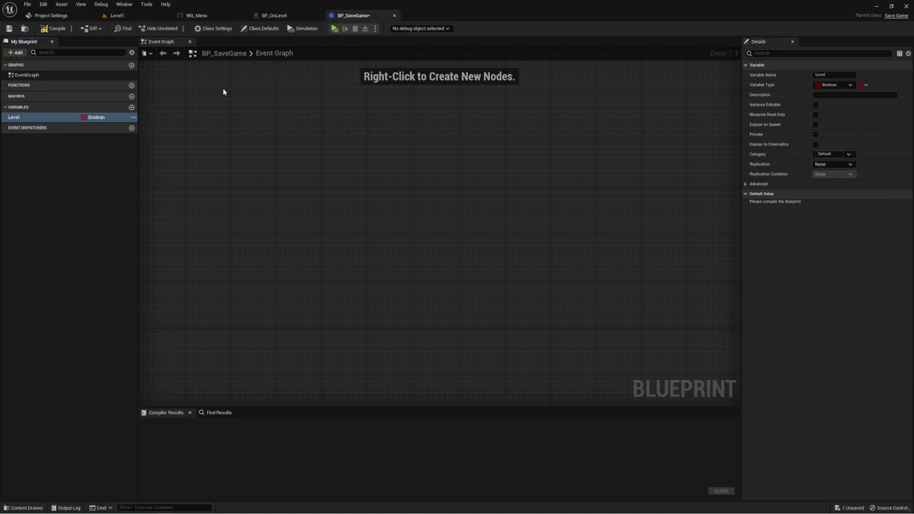
click(55, 28)
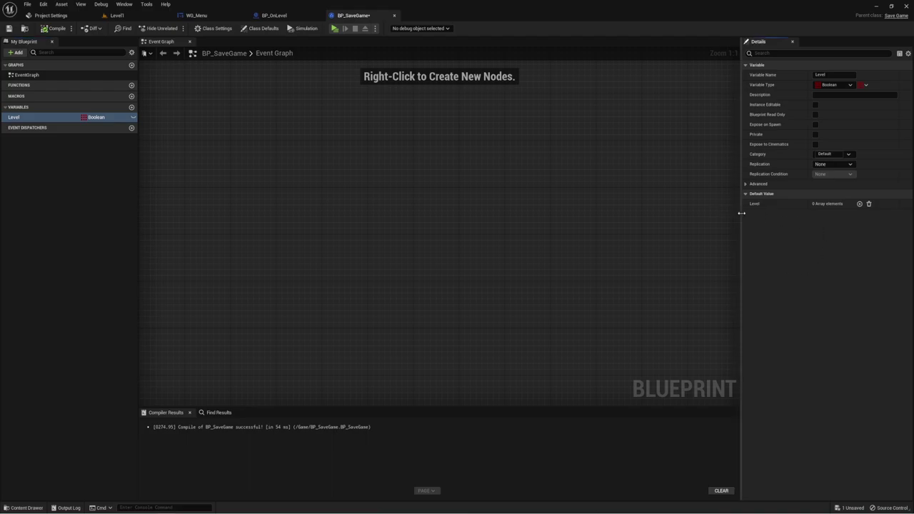
- Add default elements to the Level array and recompile BP_SaveGame
drag(741, 212, 716, 211)
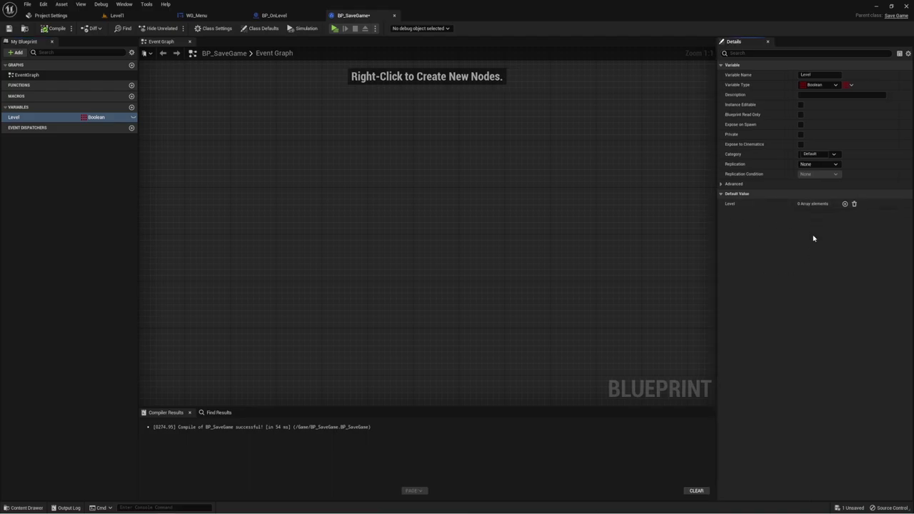
click(845, 205)
click(845, 204)
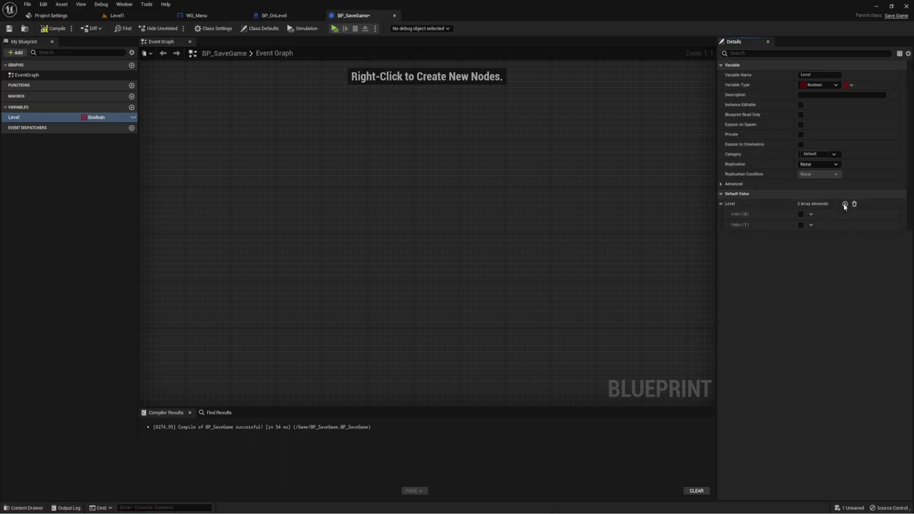
click(845, 204)
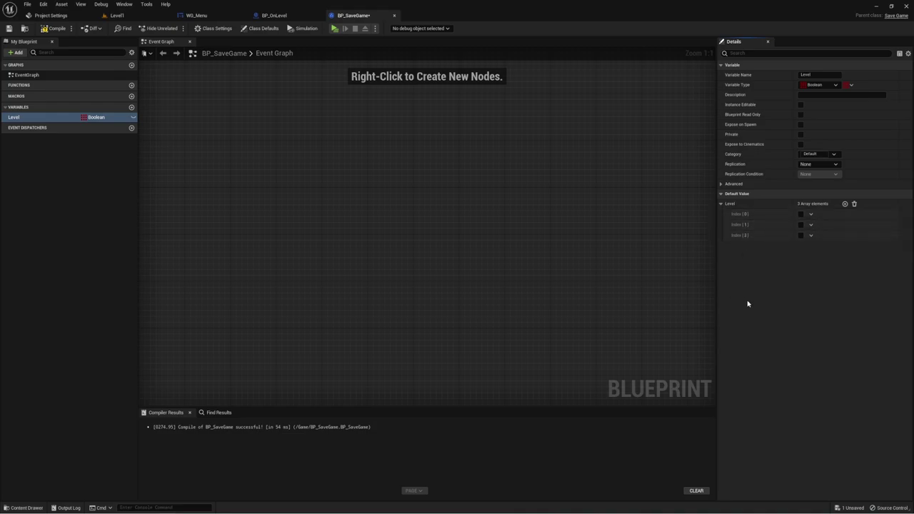
click(54, 28)
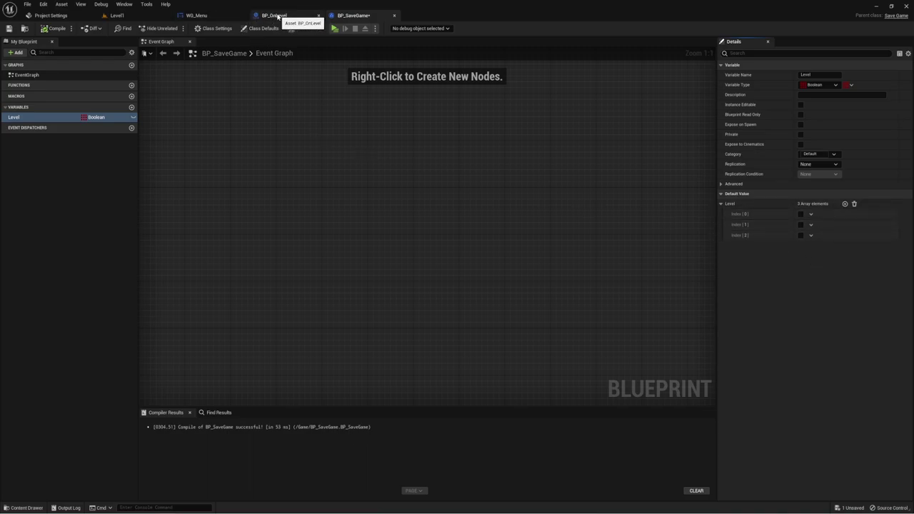
- Switch back to the Level1 map view and its Content Browser
click(198, 15)
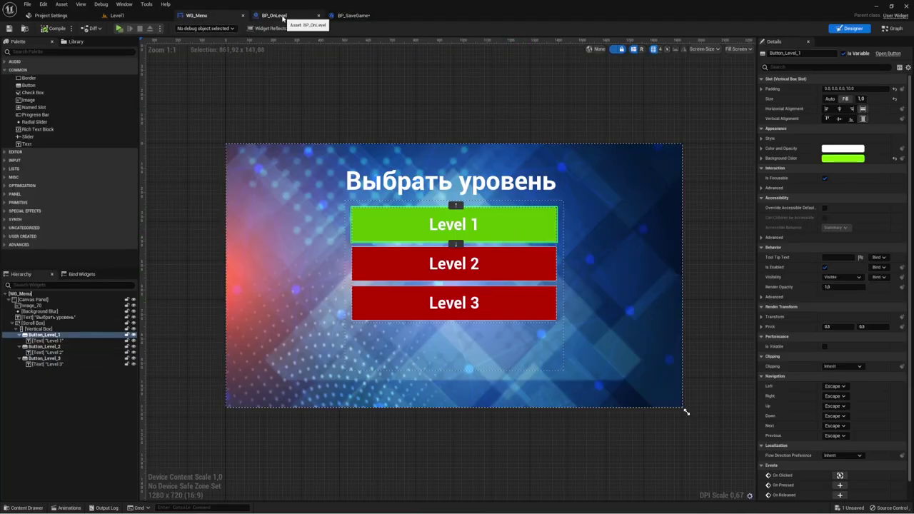
click(277, 15)
click(354, 15)
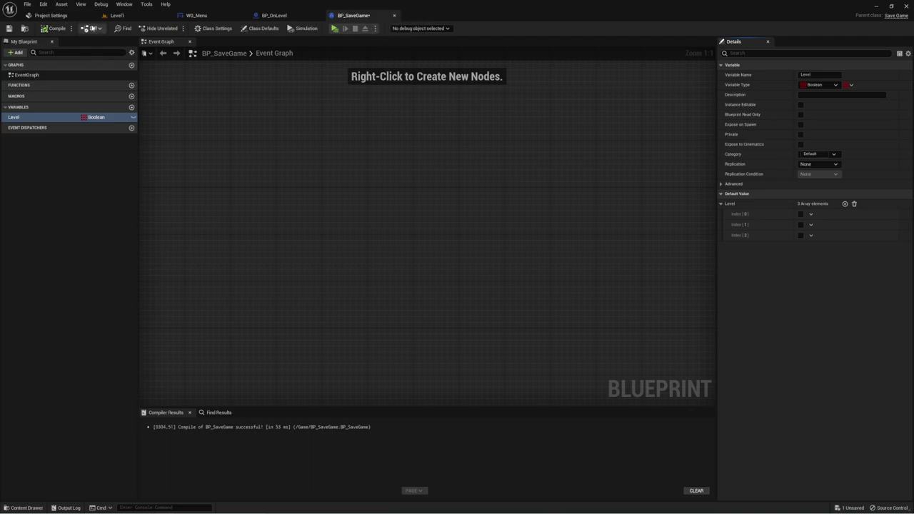
click(116, 15)
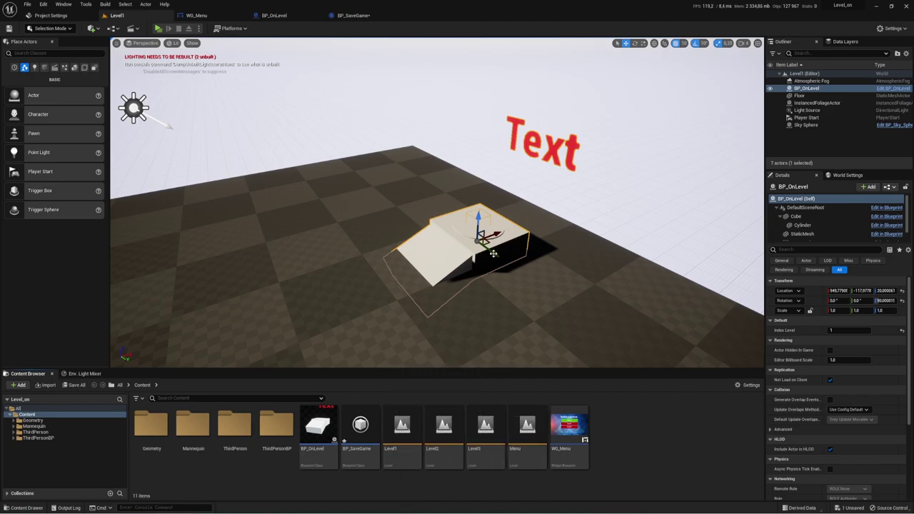
right_drag(389, 299, 428, 299)
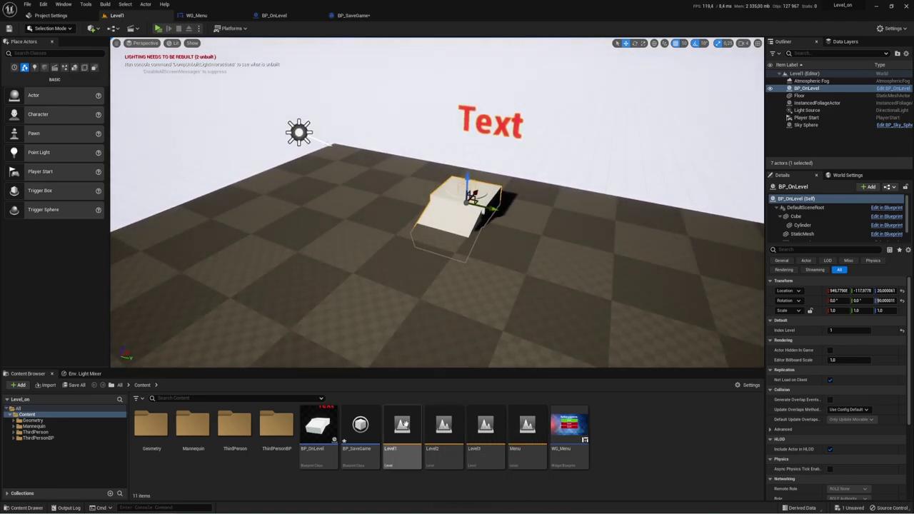
right_click(399, 422)
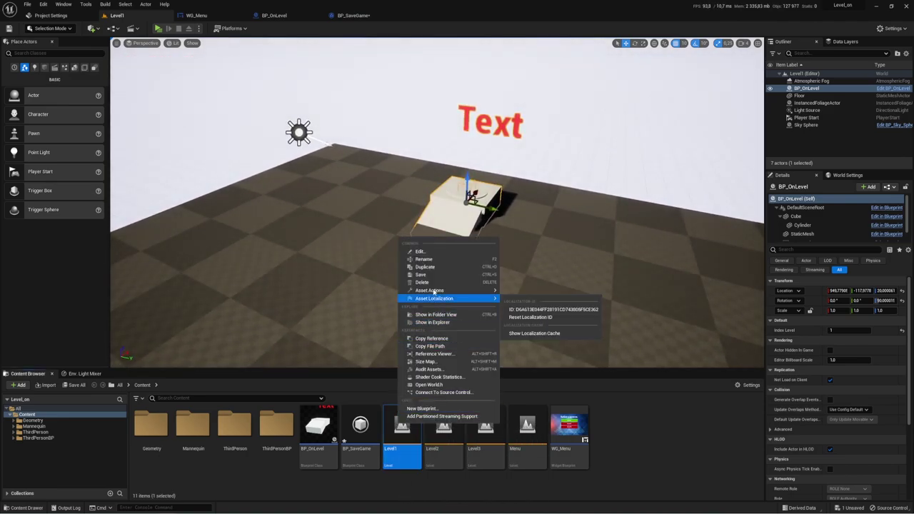
click(496, 486)
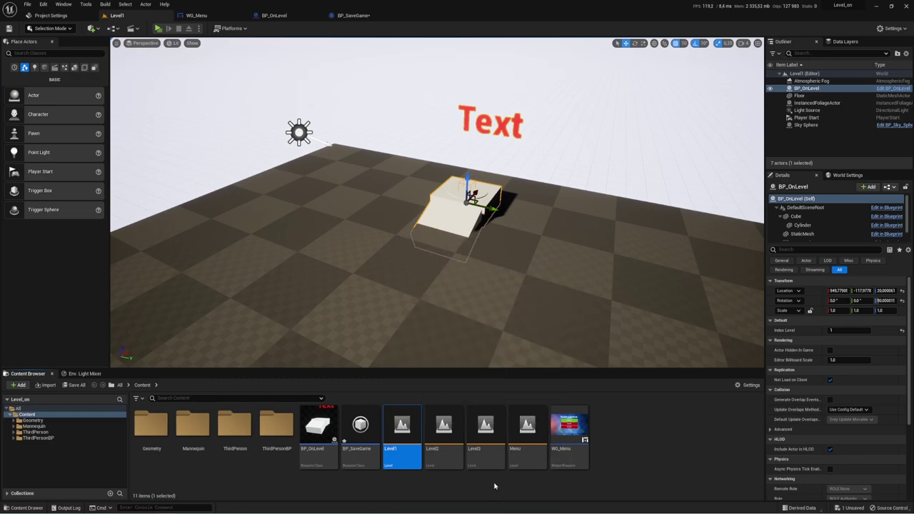
- Open Level2, saving BP_SaveGame, and select its BP_OnLevel actor to check the index
double_click(444, 424)
click(476, 344)
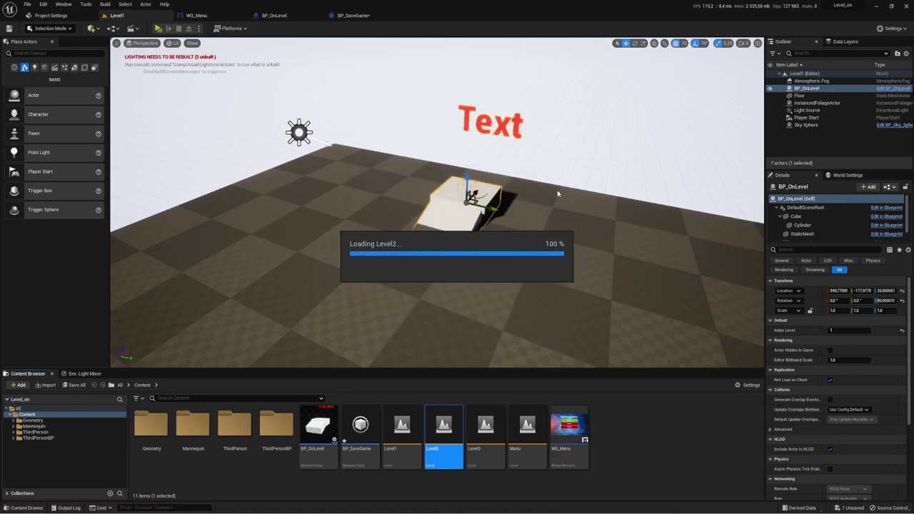
click(464, 216)
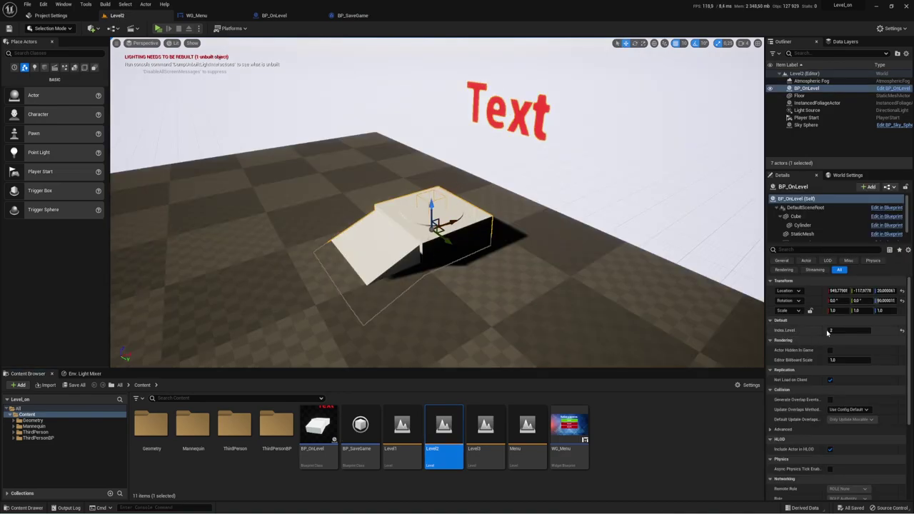
- Open Level3 and select its BP_OnLevel actor, showing Index Level 3
double_click(495, 422)
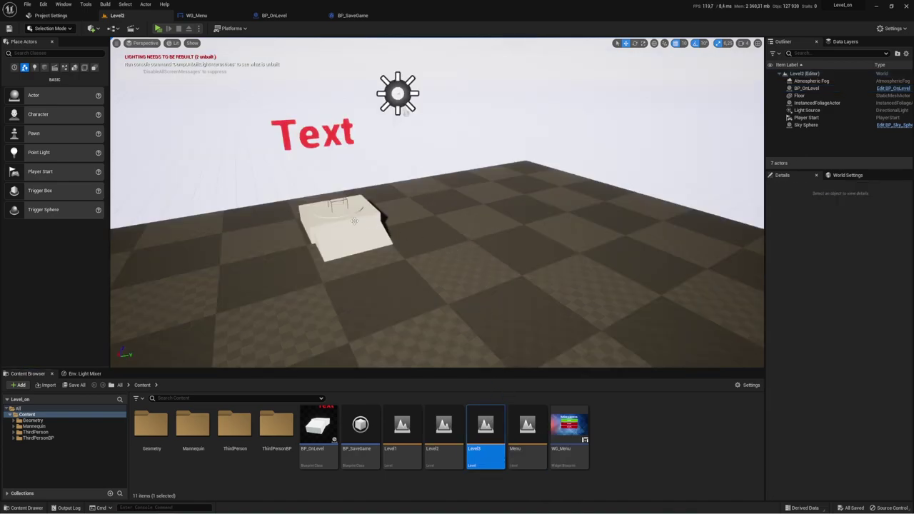
click(354, 221)
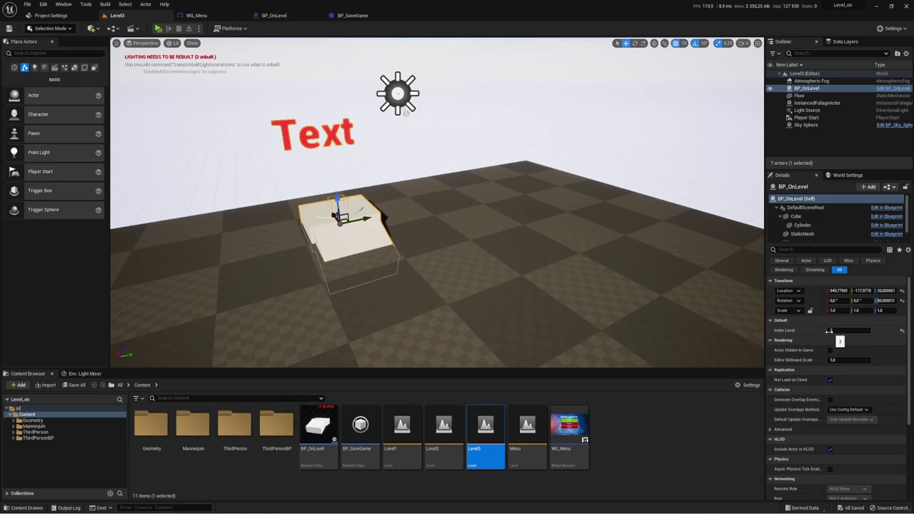
right_drag(554, 255, 464, 246)
right_drag(522, 235, 499, 239)
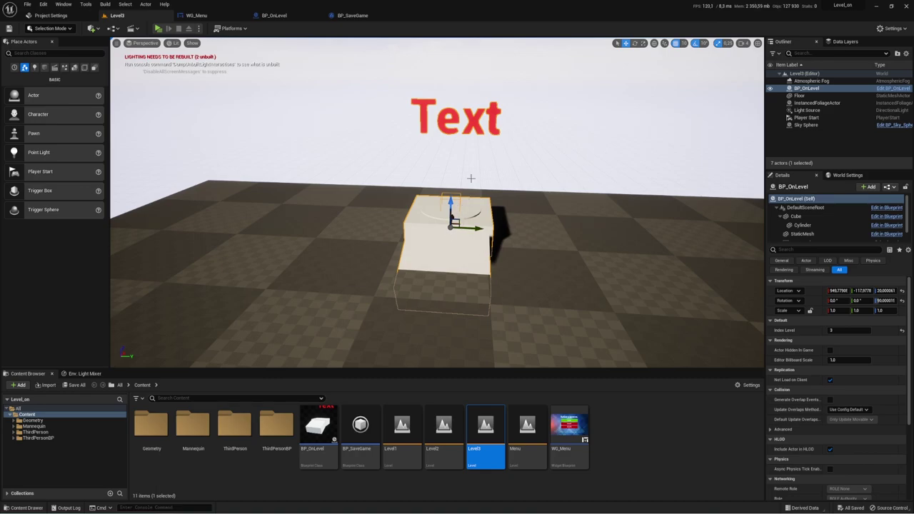
click(158, 27)
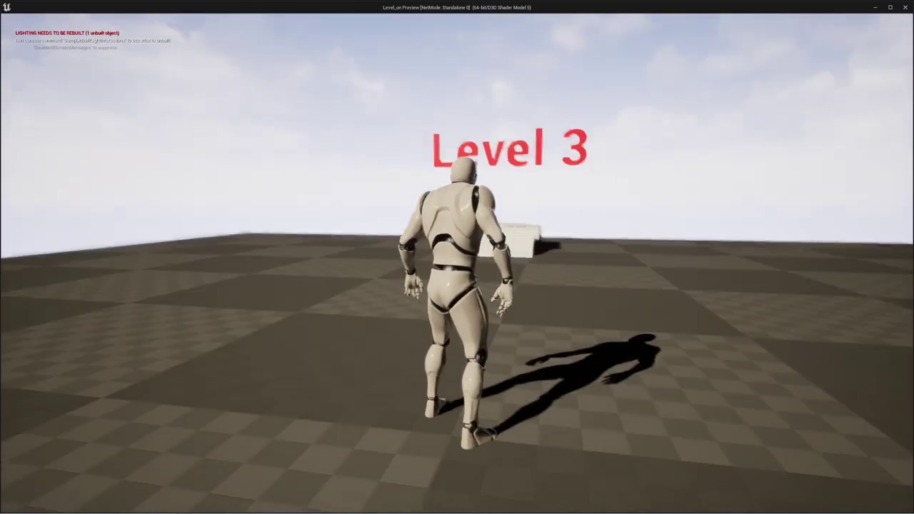
key(a)
key(Escape)
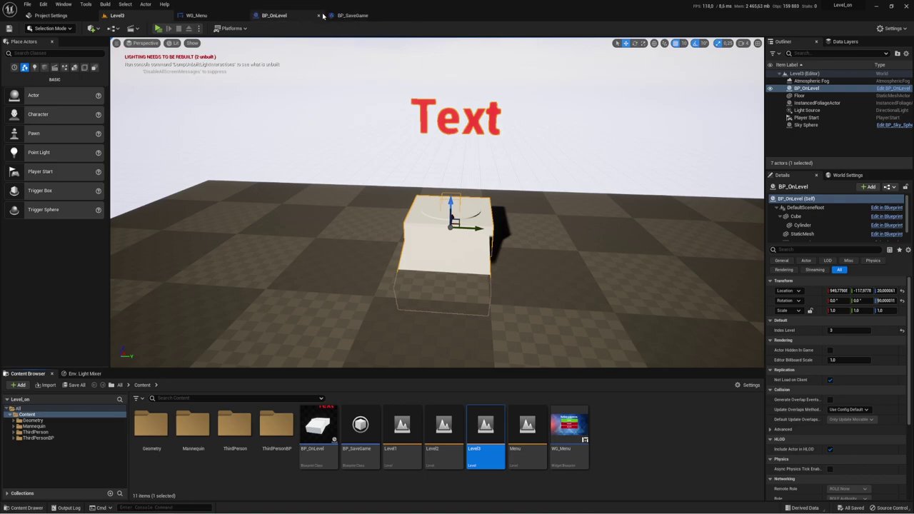
- Open WG_Menu from the Content Browser, then return to the Level3 level
click(617, 437)
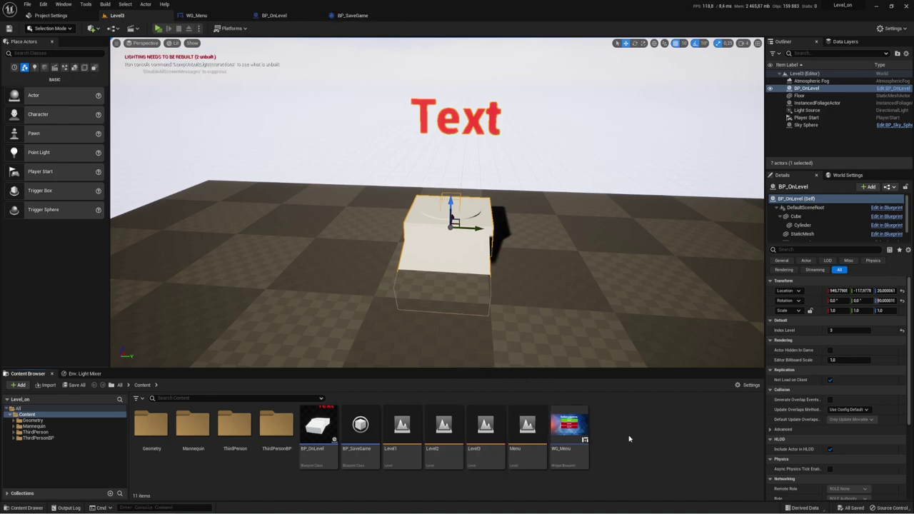
double_click(587, 417)
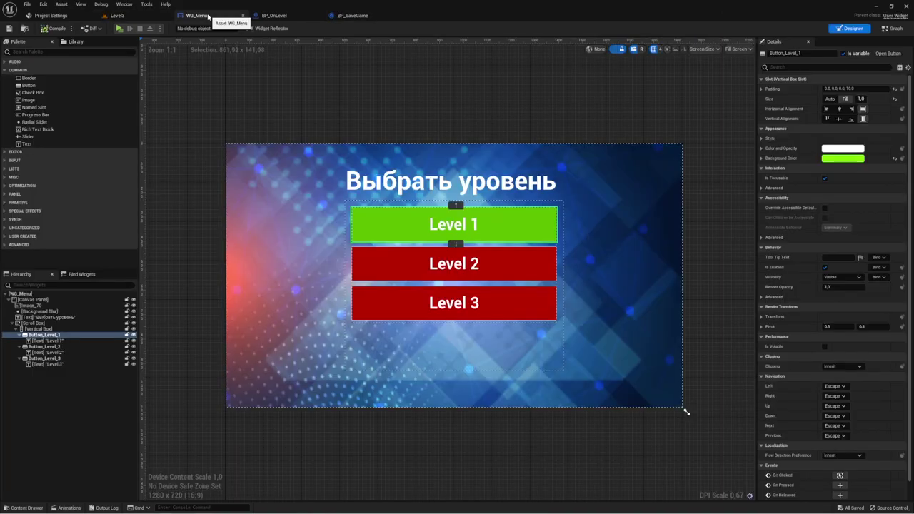
click(706, 396)
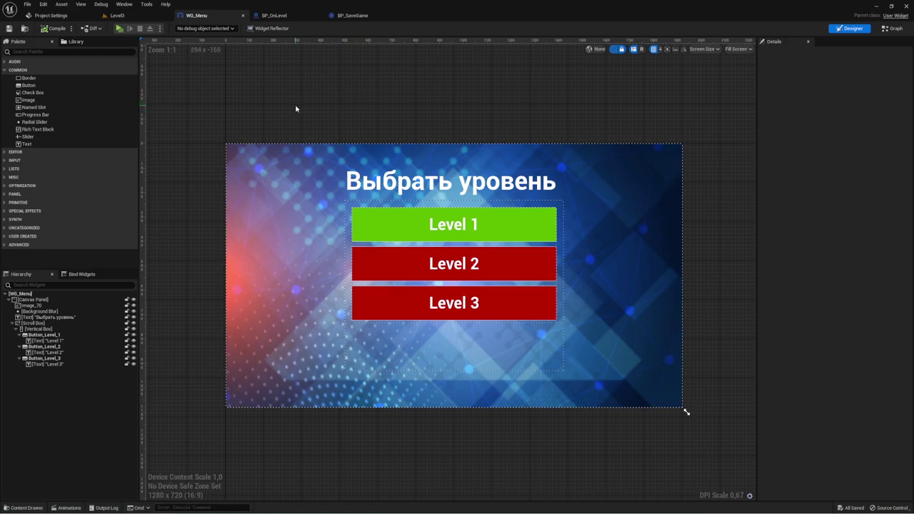
click(114, 17)
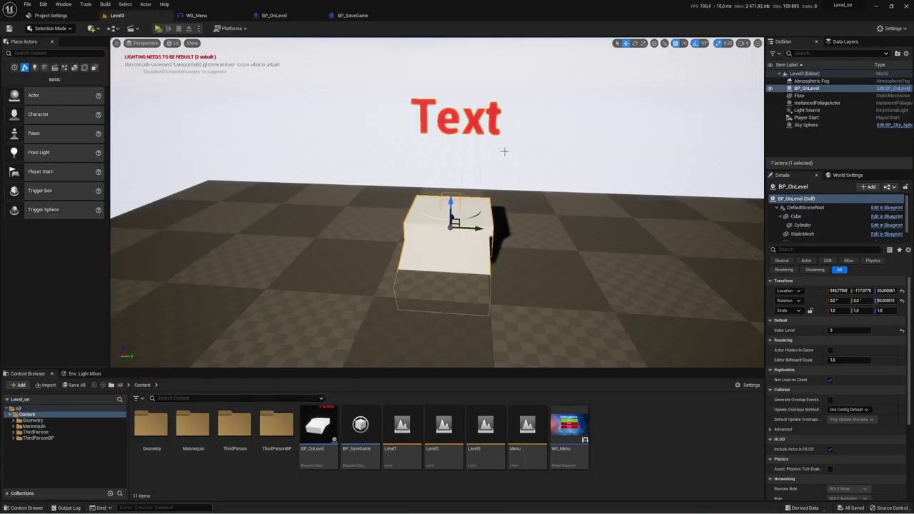
- Create a Blueprint class with parent GameInstance and name it MyGameInstance
right_click(621, 422)
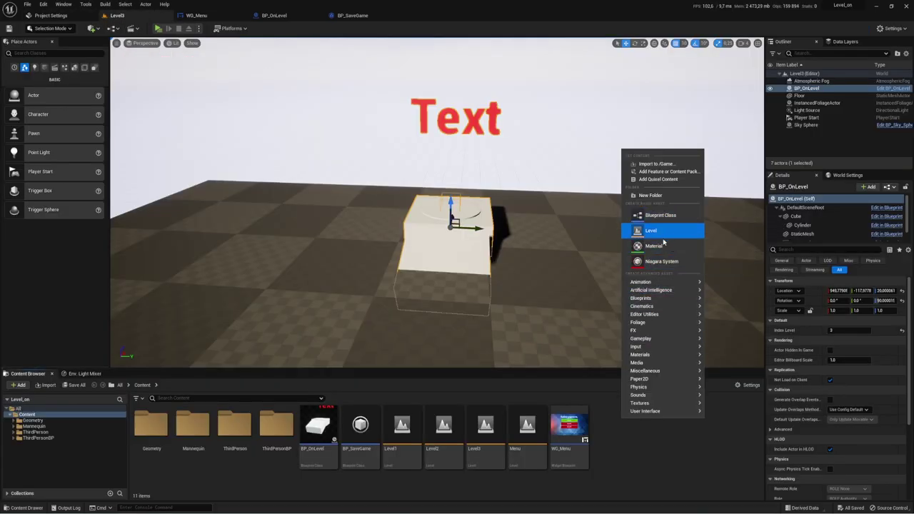
click(655, 215)
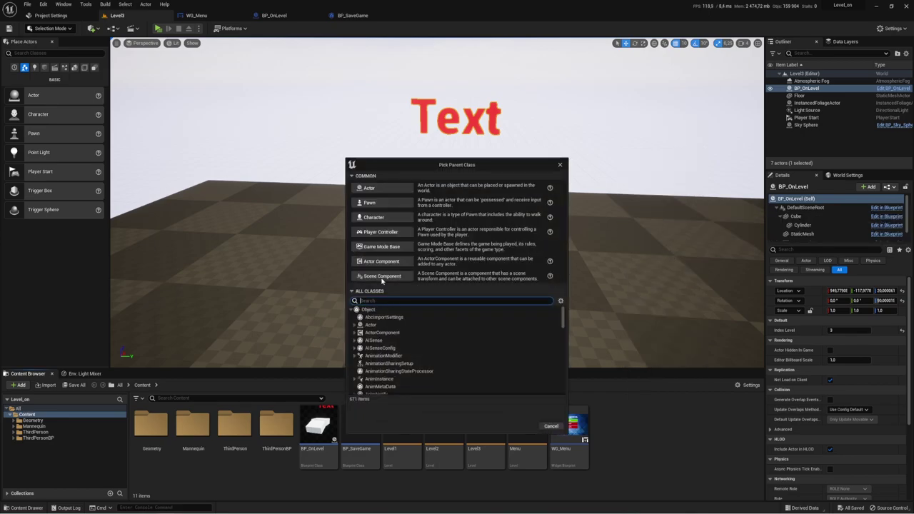
click(374, 300)
text(Ga)
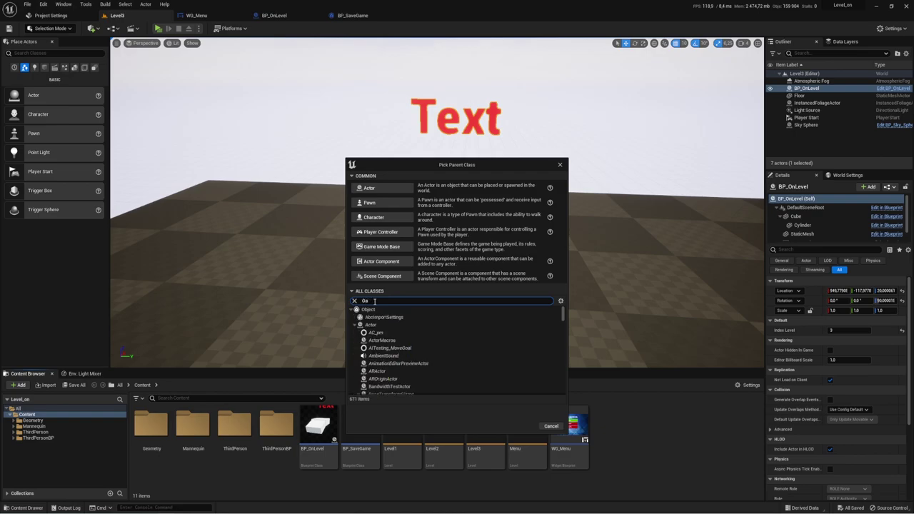
text(me In)
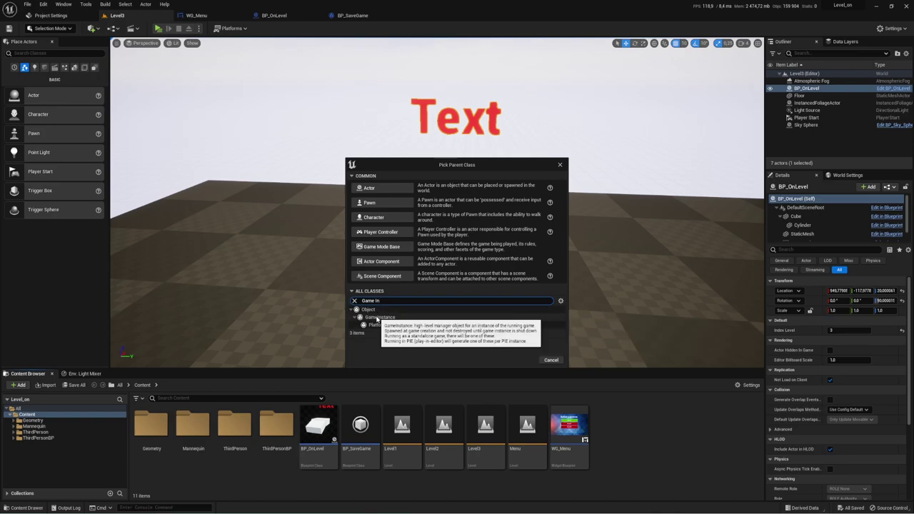
click(379, 318)
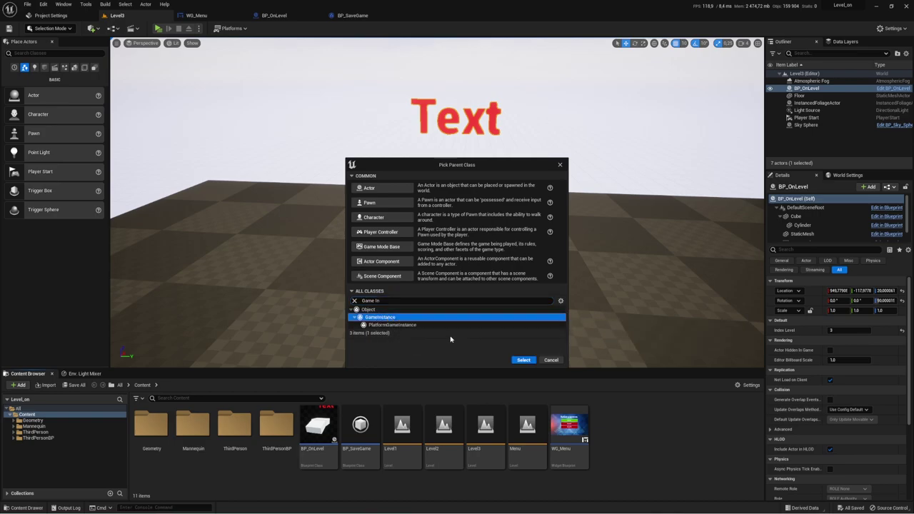
click(521, 360)
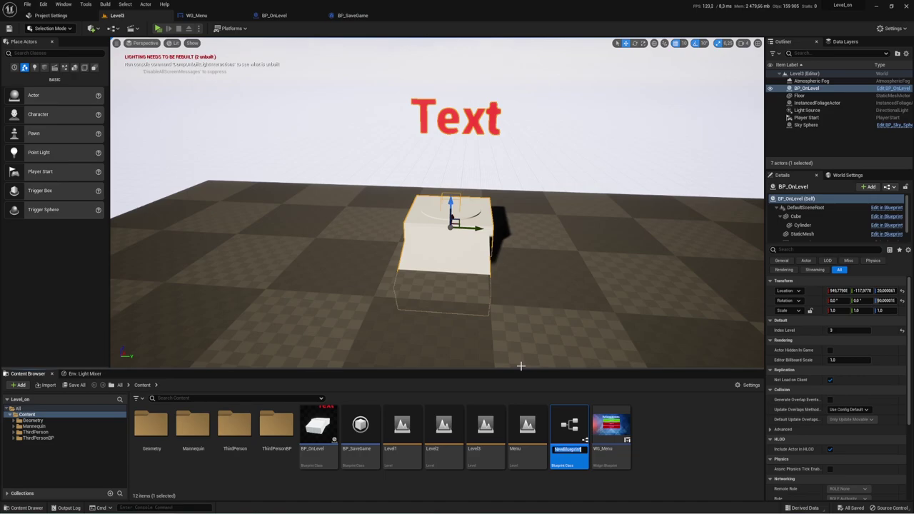
text(M)
text(nce)
key(Return)
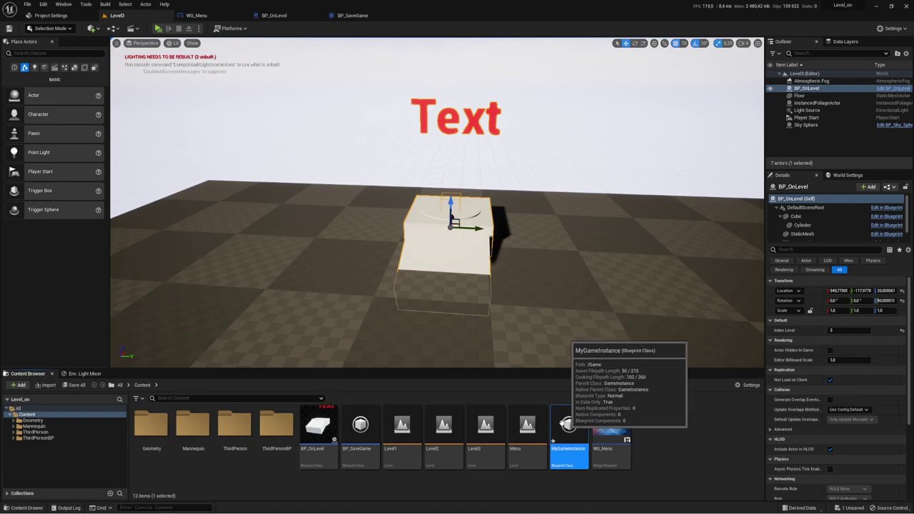
- Open MyGameInstance, dock its editor with the other tabs, and compile it
double_click(568, 428)
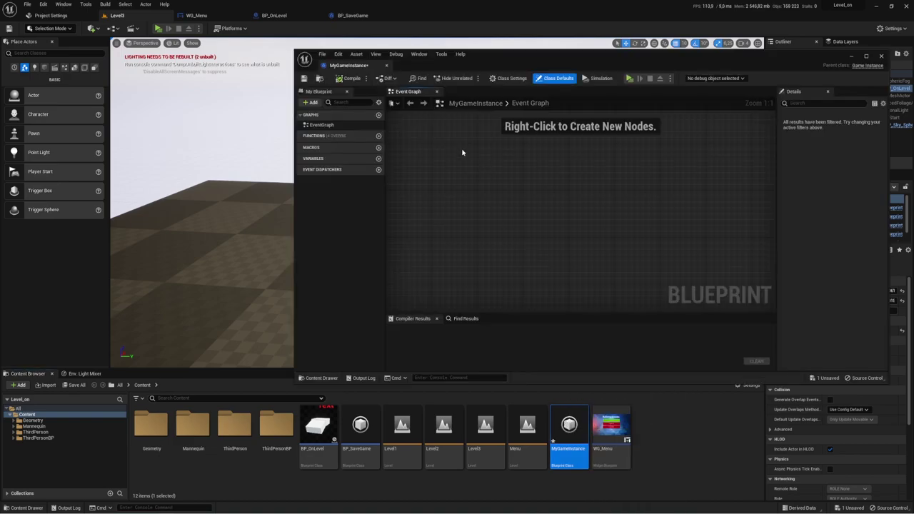
mouse_move(317, 61)
mouse_down()
mouse_move(393, 8)
mouse_move(427, 14)
mouse_up()
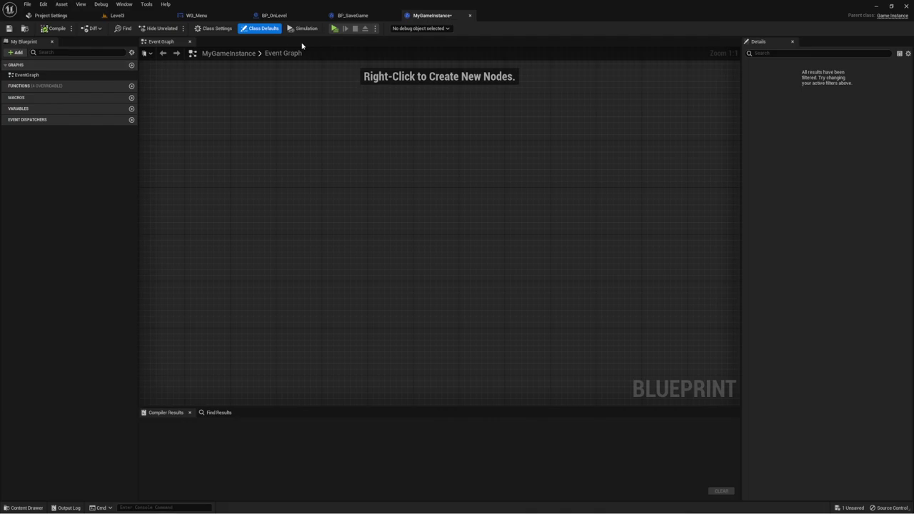
click(53, 28)
click(8, 28)
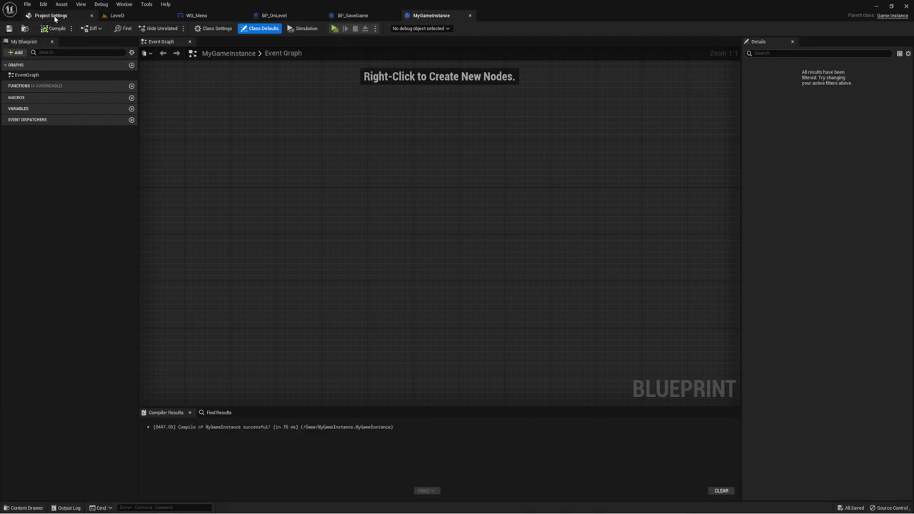
- Set the Game Instance Class to MyGameInstance in Project Settings > Maps & Modes
click(55, 16)
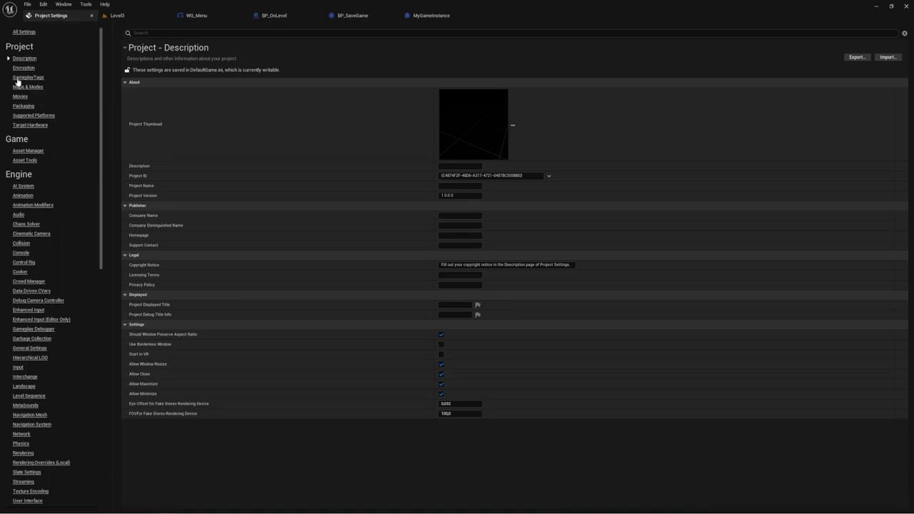
click(23, 88)
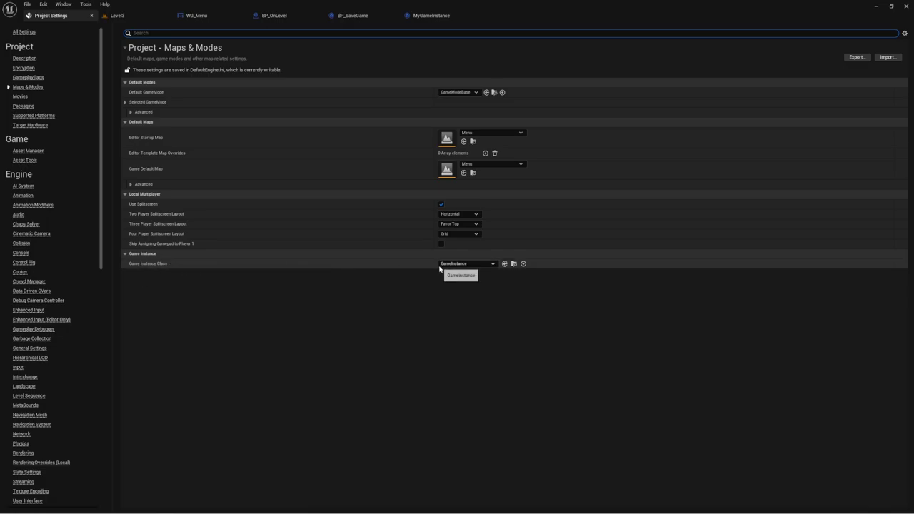
click(493, 264)
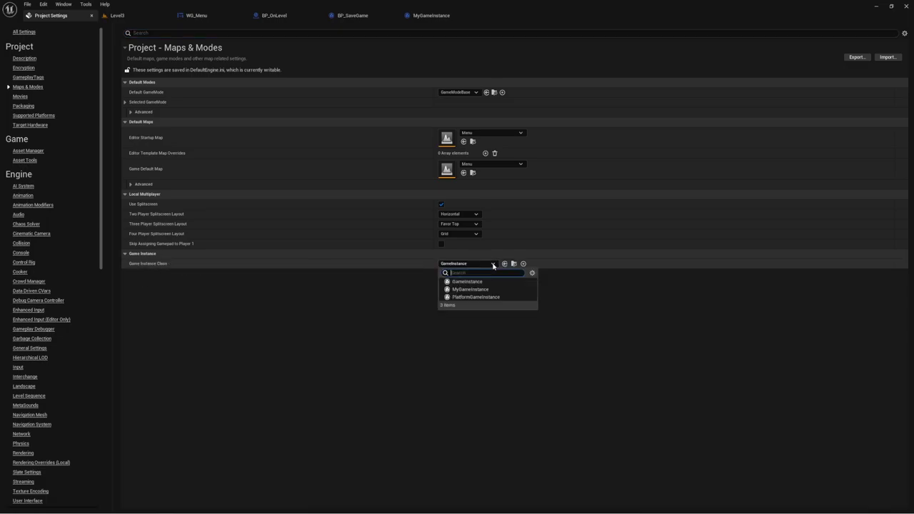
click(461, 290)
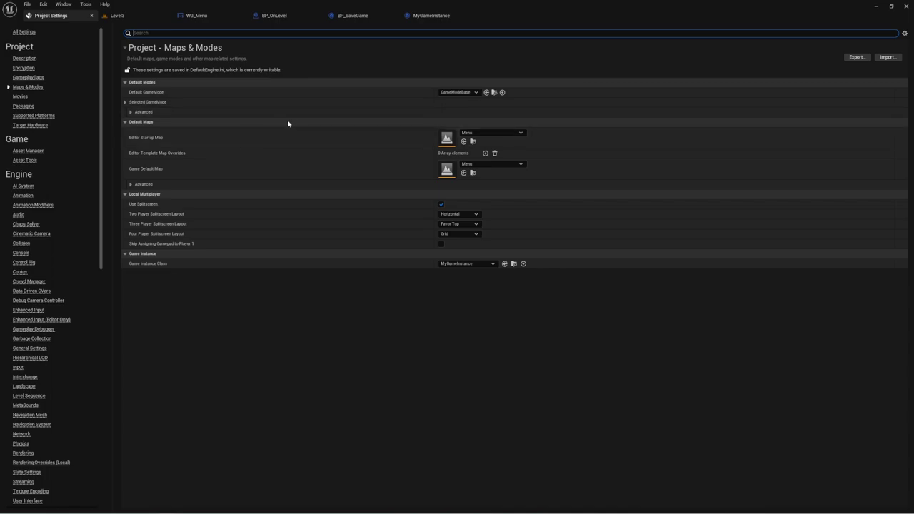
- Add a function named SaveLevel to the MyGameInstance blueprint
click(134, 17)
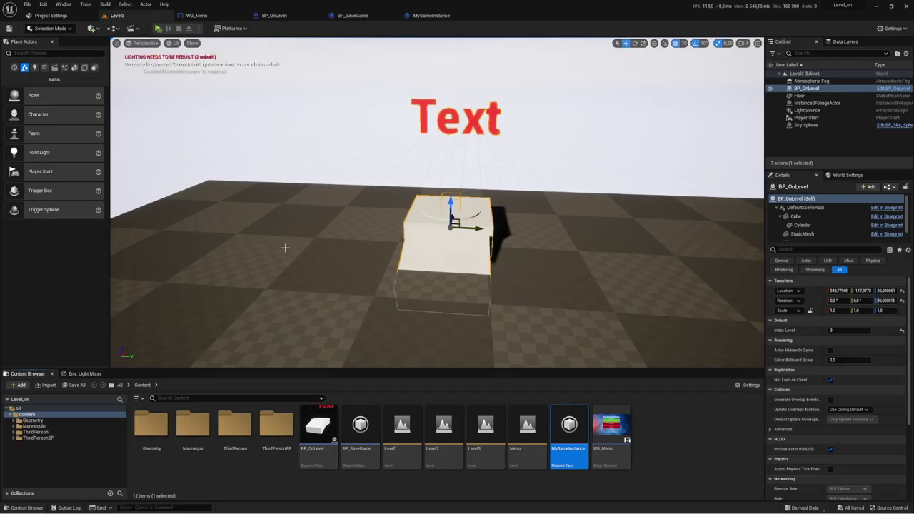
click(437, 16)
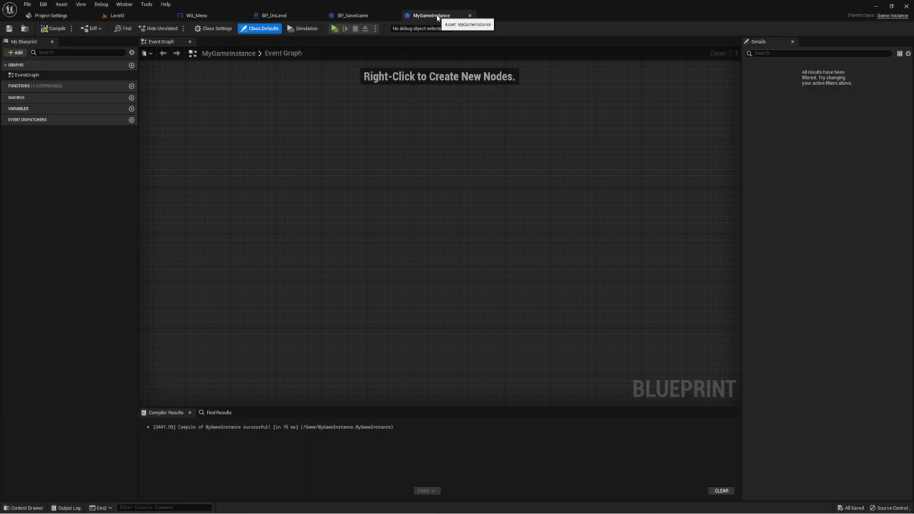
click(132, 87)
text(SaveLevel)
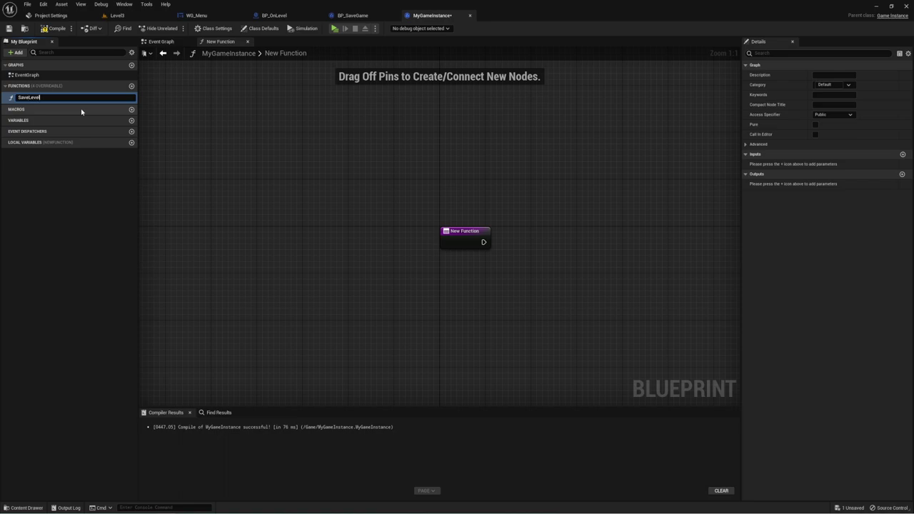
key(Return)
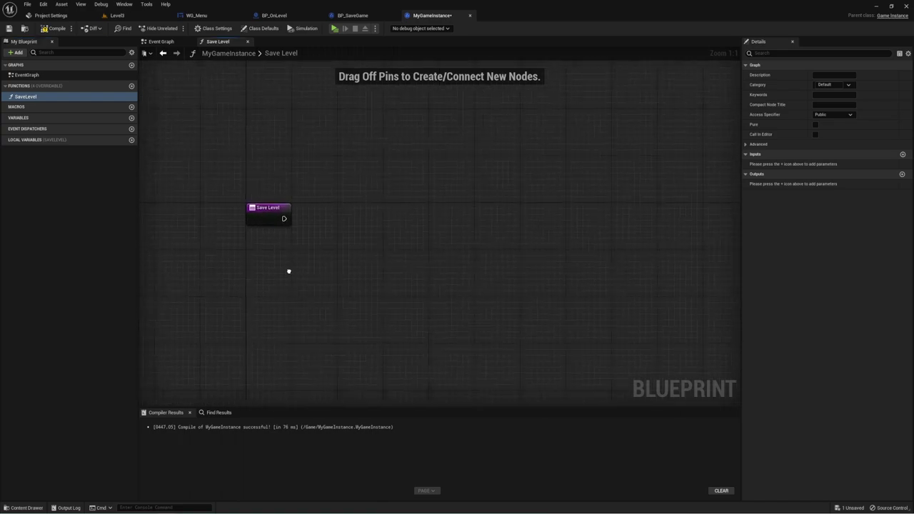
right_drag(483, 297, 249, 264)
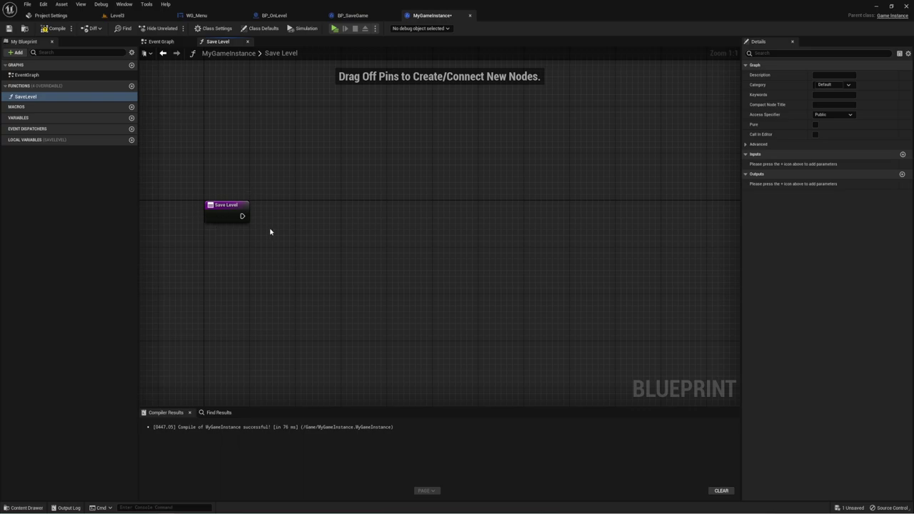
- Add a Does Save Game Exist node after the Save Level entry node
drag(242, 216, 306, 215)
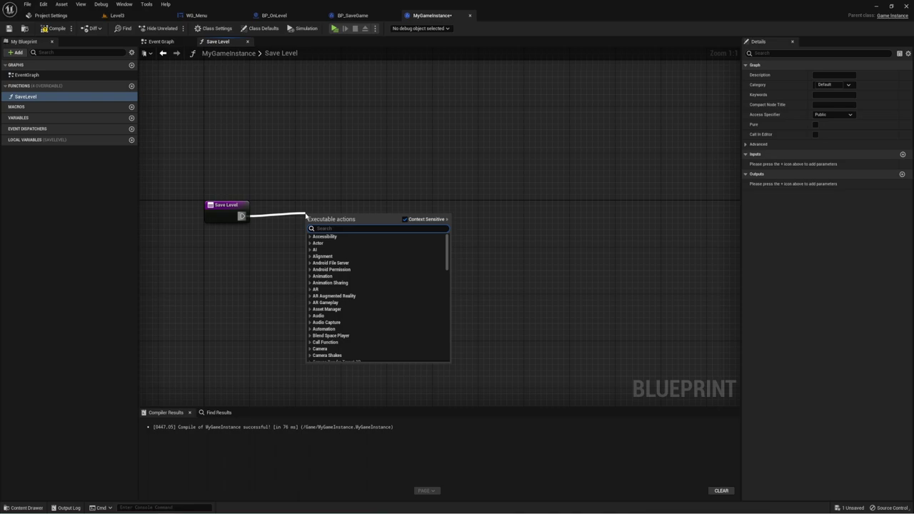
click(272, 216)
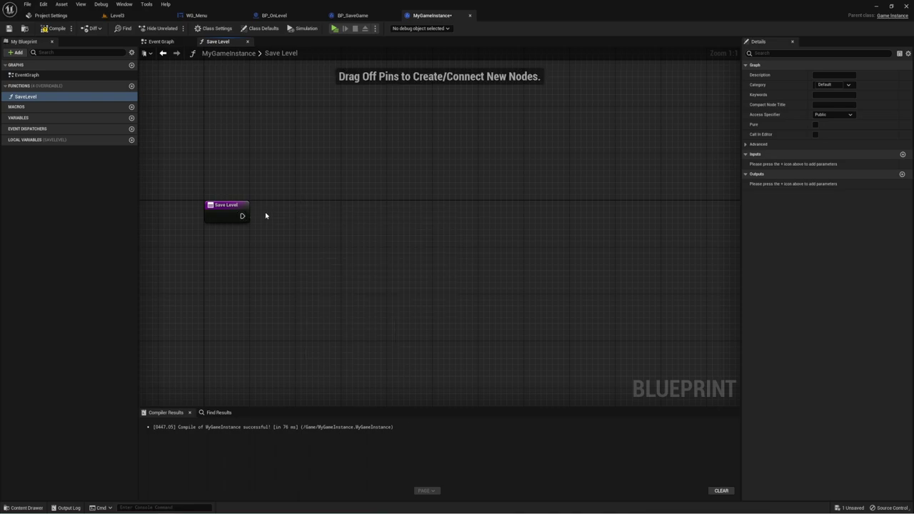
drag(242, 215, 271, 216)
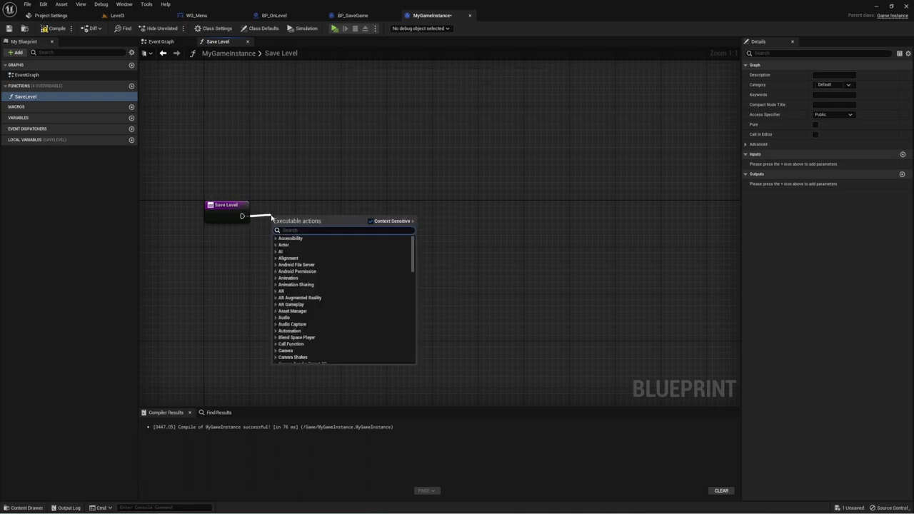
text(does)
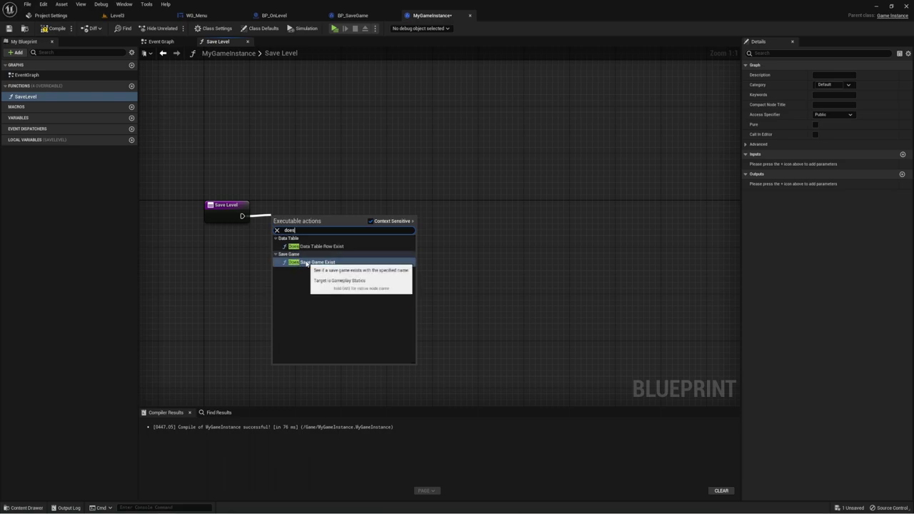
click(300, 262)
drag(305, 217, 300, 205)
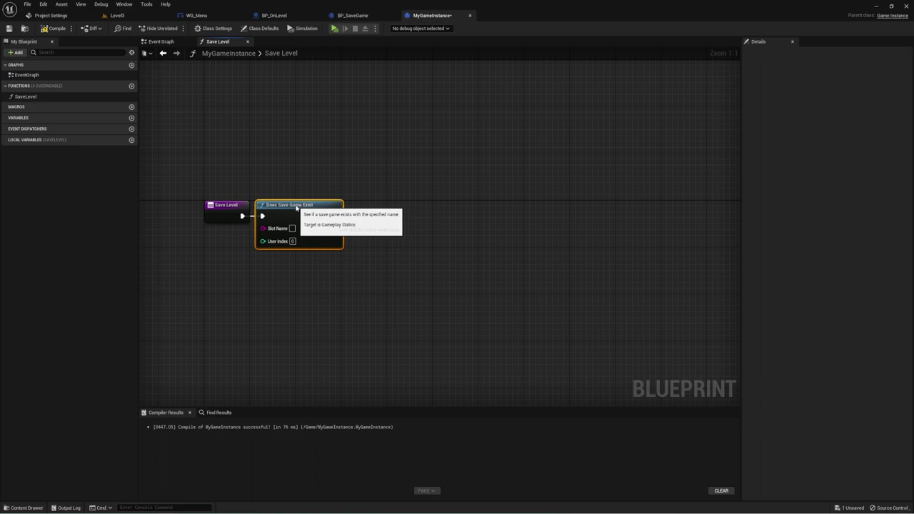
right_drag(219, 263, 319, 250)
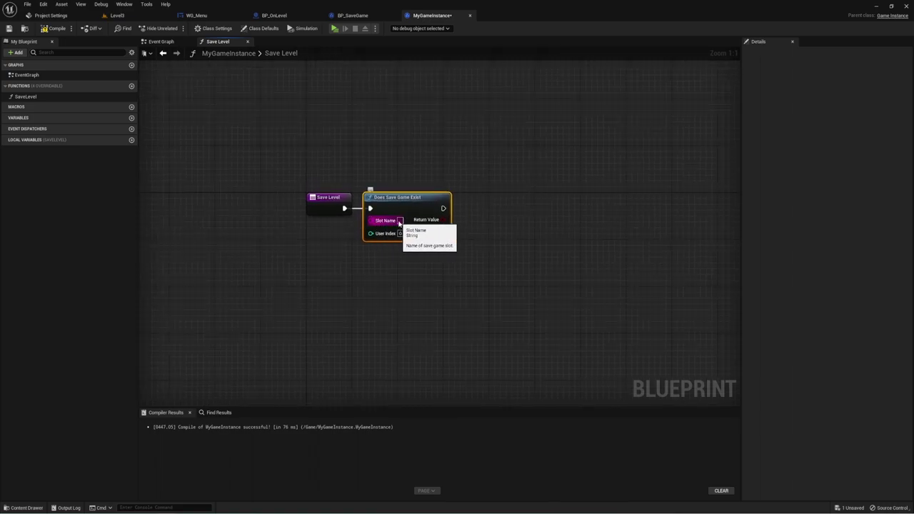
- Promote Slot Name to a String variable SaveName with default SaveLevel, and recompile
drag(371, 219, 312, 249)
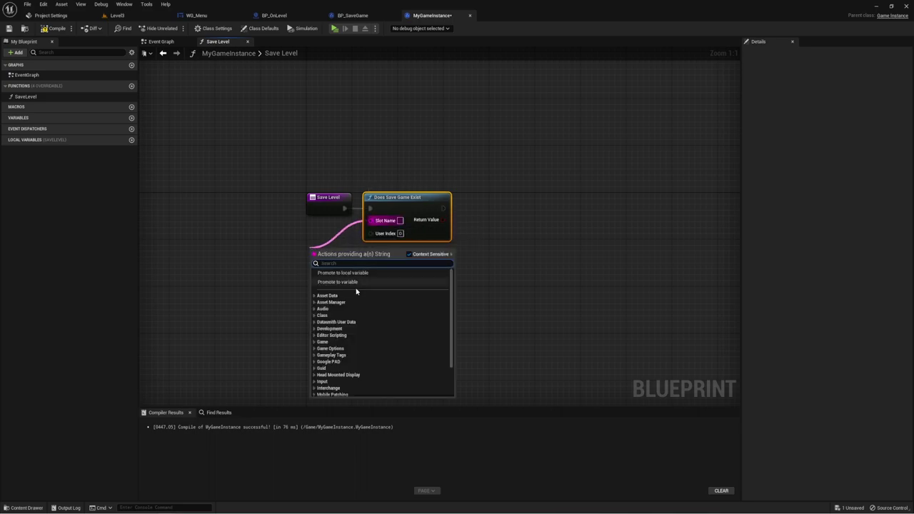
click(345, 282)
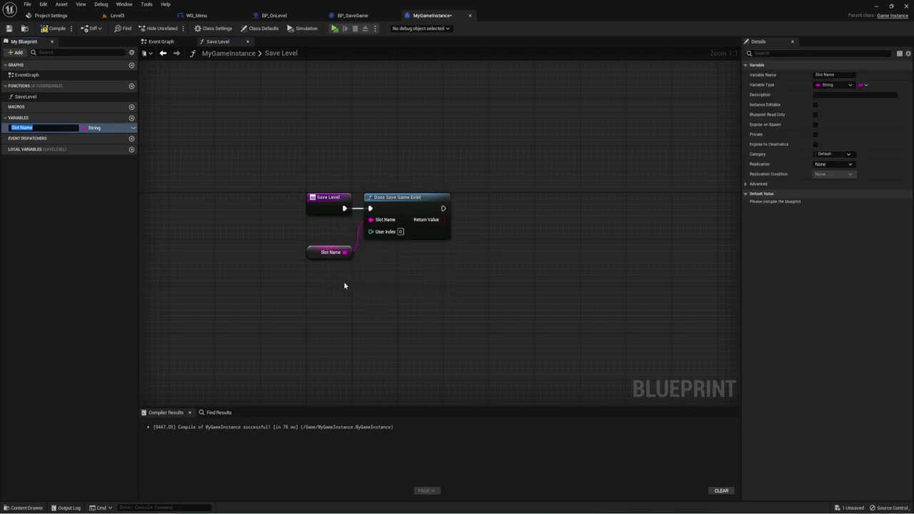
text(S)
key(Return)
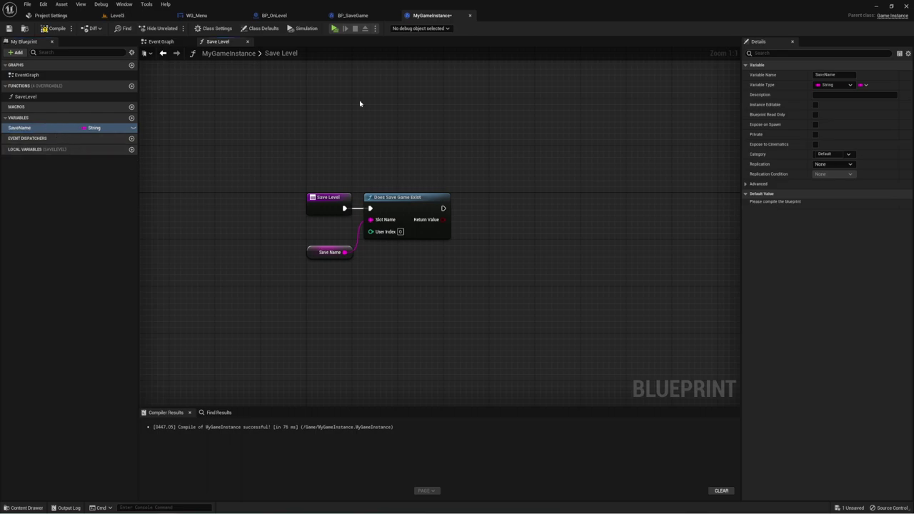
click(56, 29)
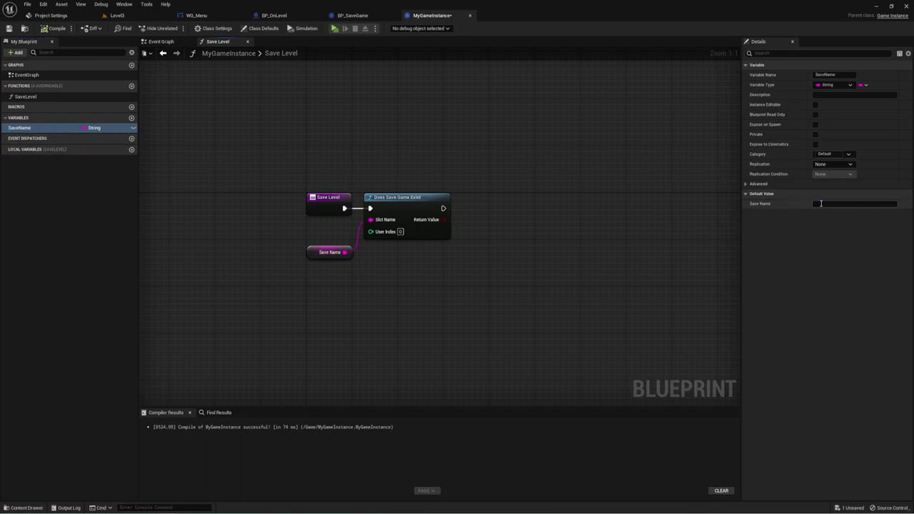
click(821, 203)
text(SaveLevel)
click(53, 28)
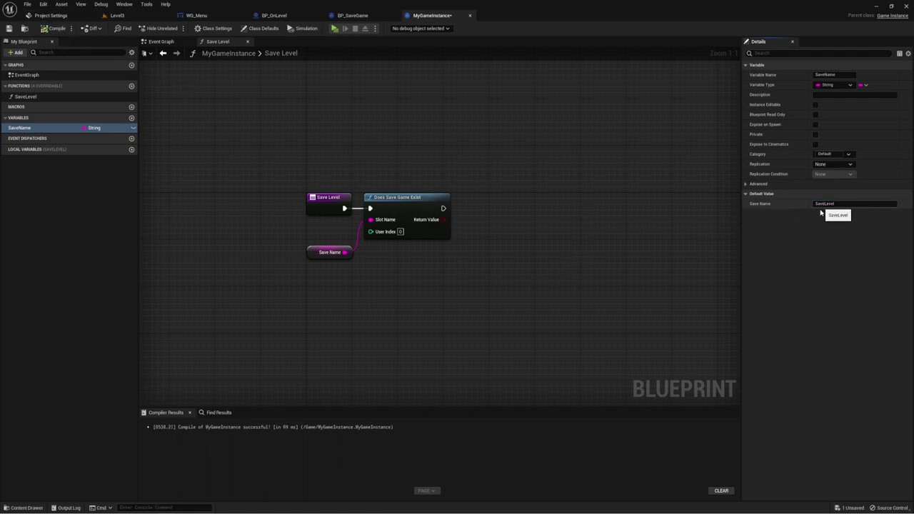
right_drag(508, 242, 447, 232)
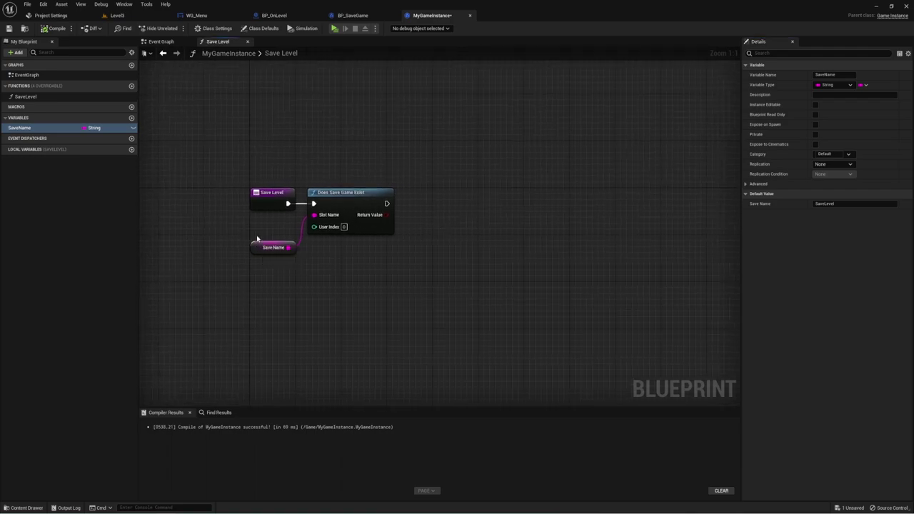
drag(259, 245, 253, 234)
right_drag(423, 258, 403, 261)
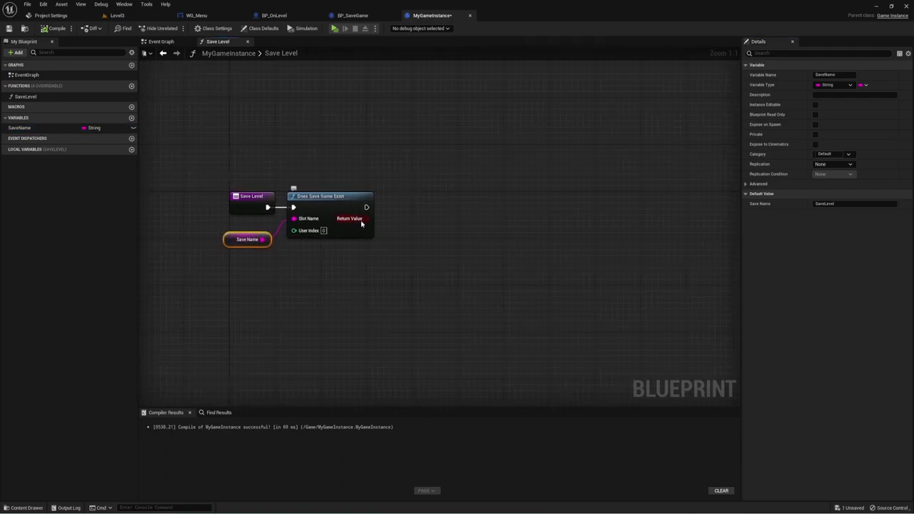
- Add a Branch after Does Save Game Exist, driven by its result
drag(369, 218, 401, 224)
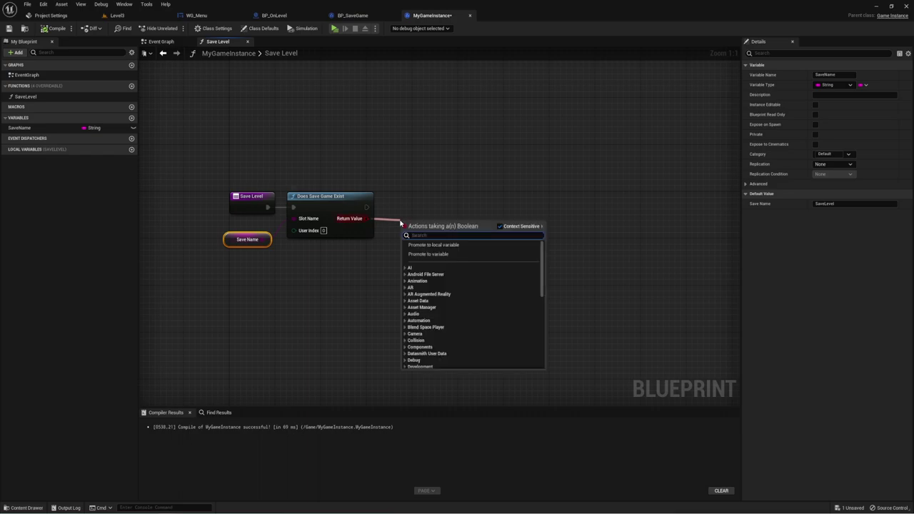
click(386, 204)
drag(367, 207, 376, 210)
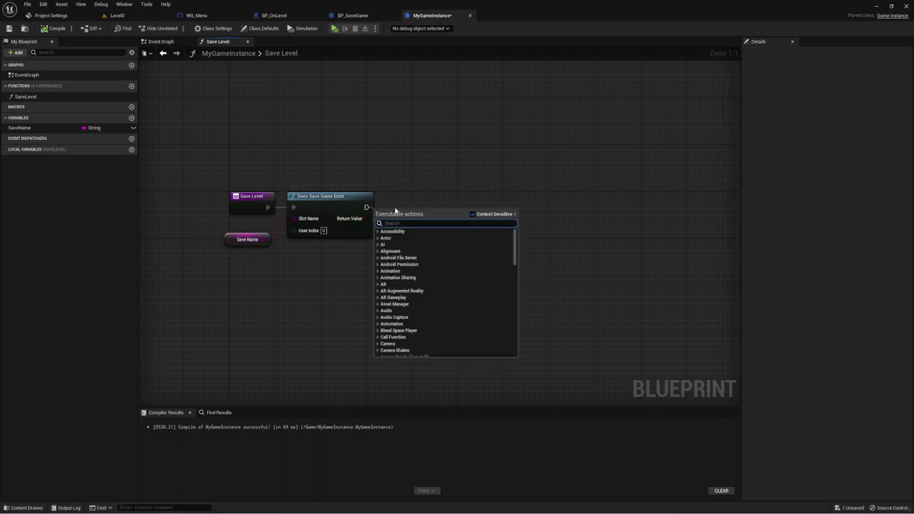
text(bra)
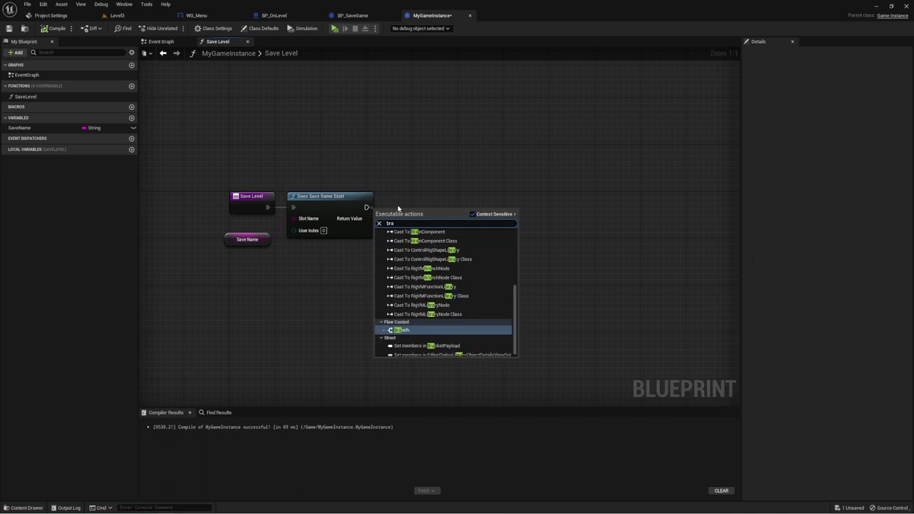
key(Return)
mouse_move(397, 207)
mouse_down()
mouse_move(409, 202)
mouse_move(394, 206)
mouse_up()
drag(214, 261, 268, 230)
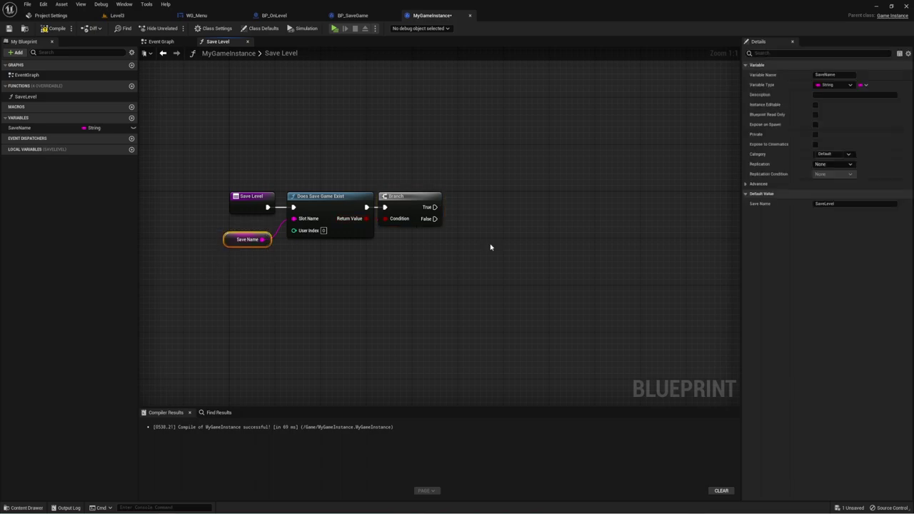
- Route the Branch True output to a reroute point and add another Save Name getter
right_drag(490, 247, 455, 240)
drag(395, 221, 424, 178)
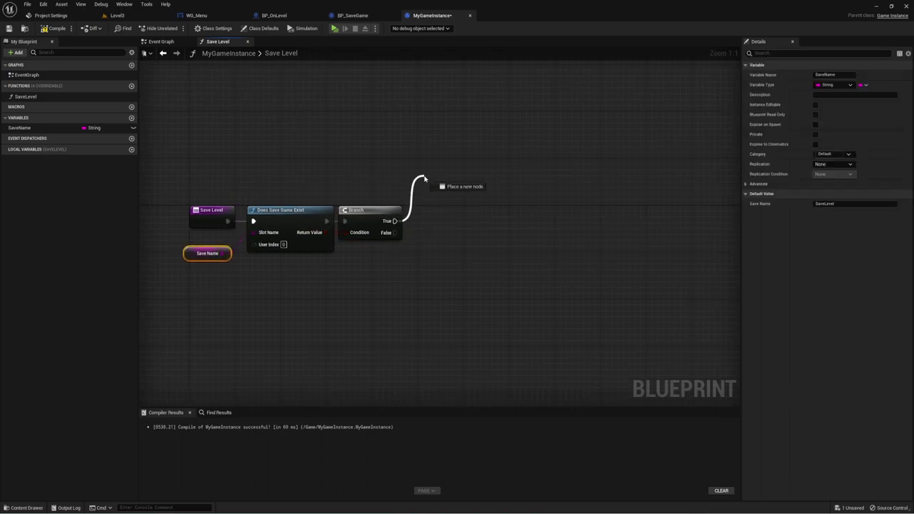
click(454, 204)
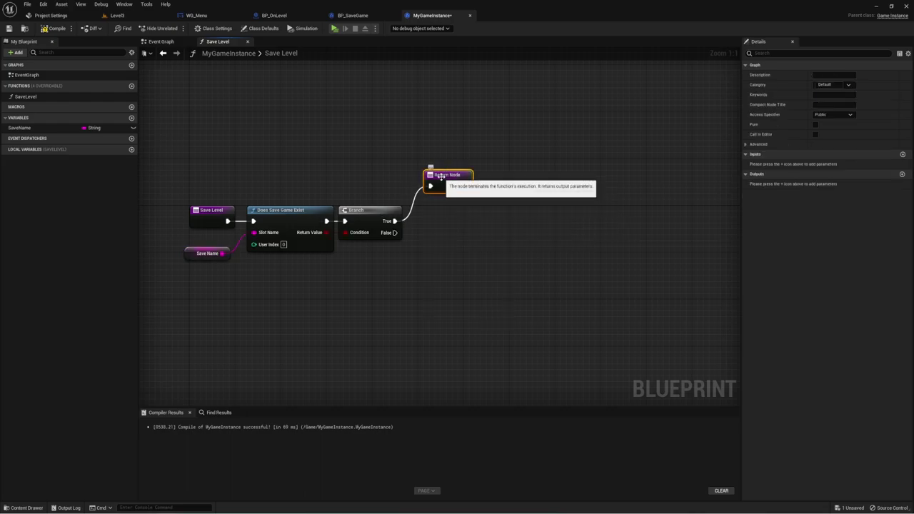
drag(439, 176, 602, 177)
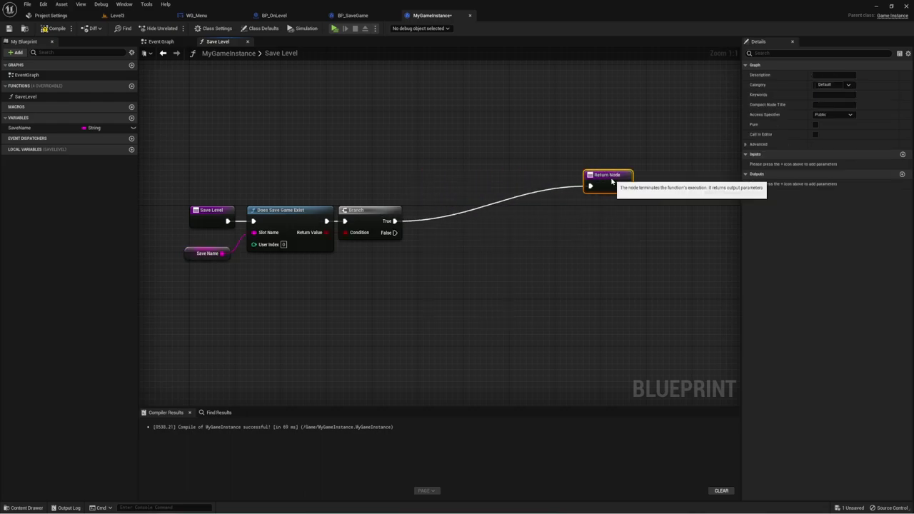
key(Delete)
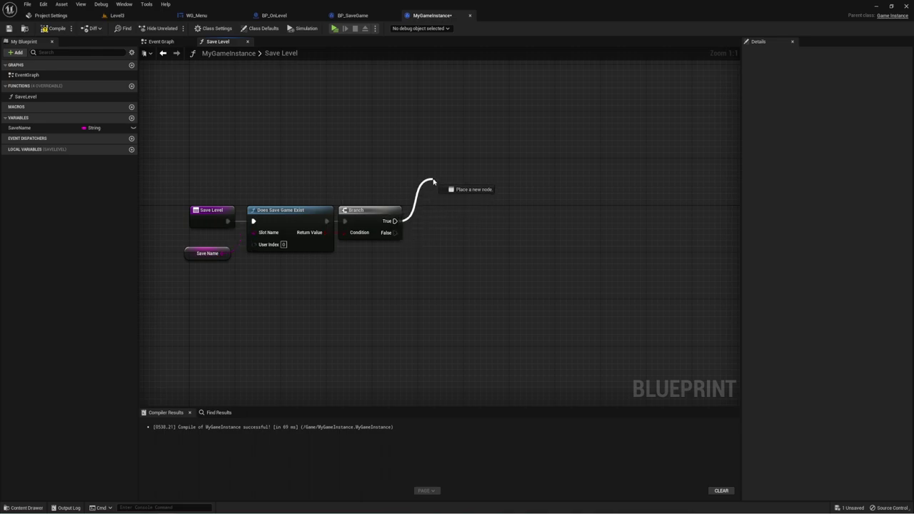
drag(388, 222, 436, 180)
click(471, 202)
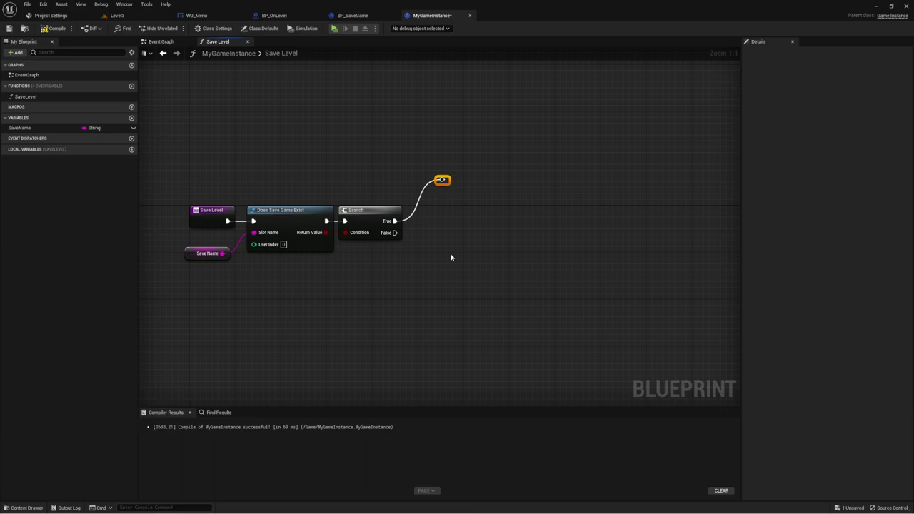
right_drag(491, 214, 451, 223)
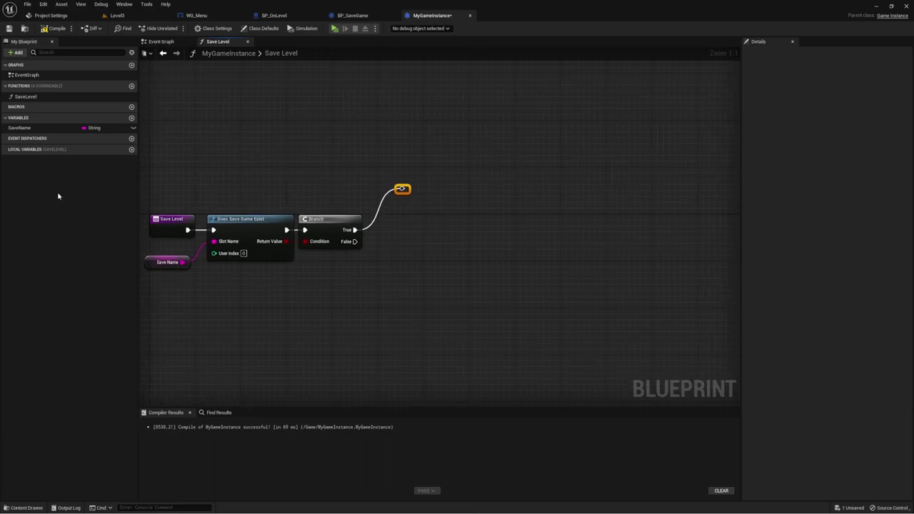
mouse_move(20, 127)
ctrl+mouse_down()
mouse_move(365, 173)
mouse_move(442, 151)
ctrl+mouse_up()
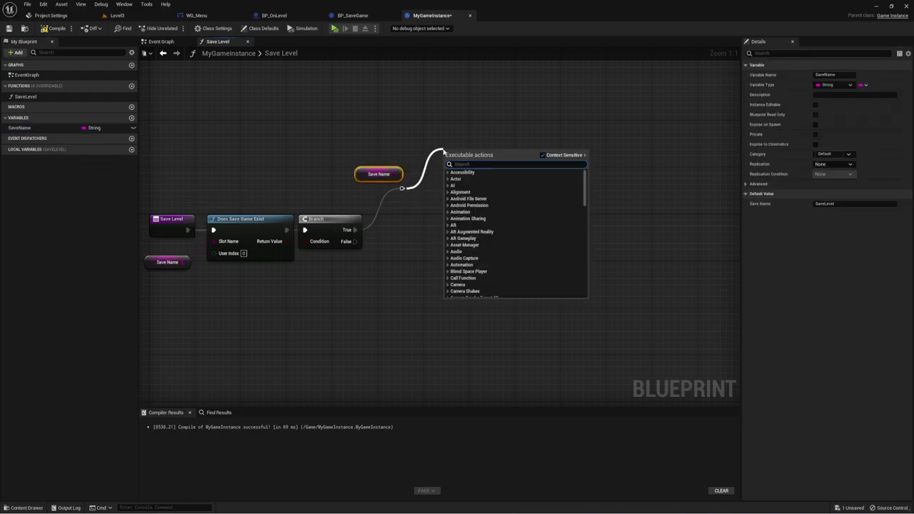
- Add Load Game from Slot on the True path, with Save Name as Slot Name
text(load)
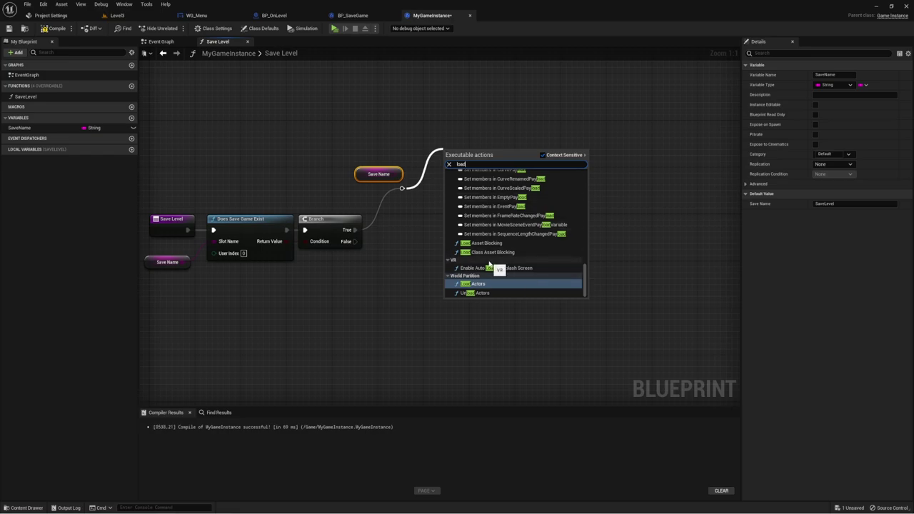
text( game)
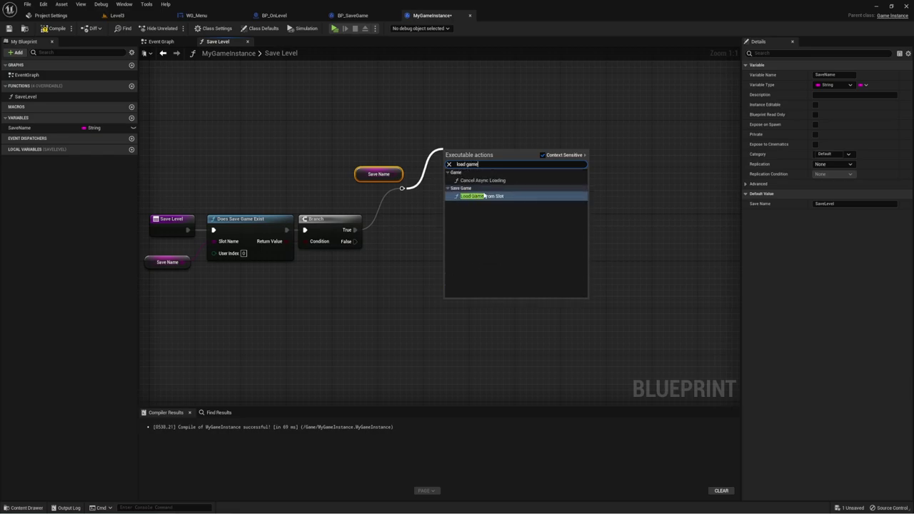
click(479, 196)
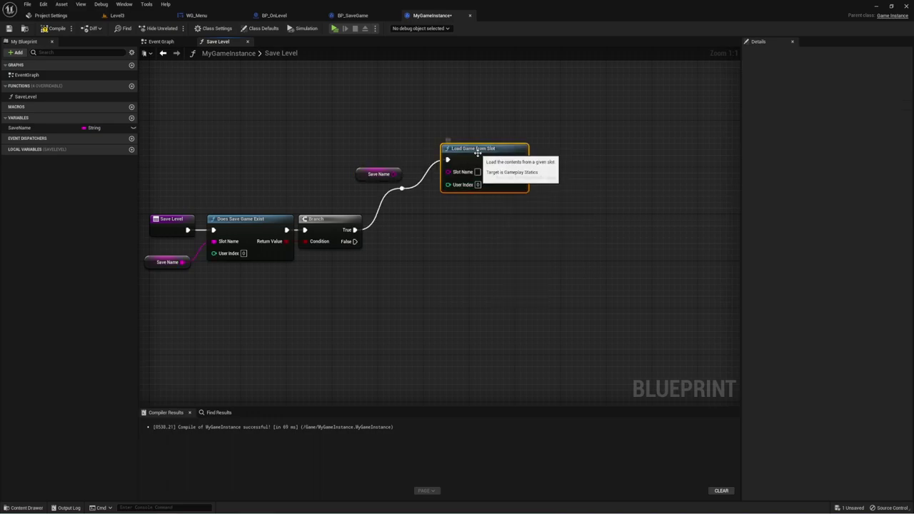
drag(478, 152, 467, 162)
drag(394, 173, 436, 183)
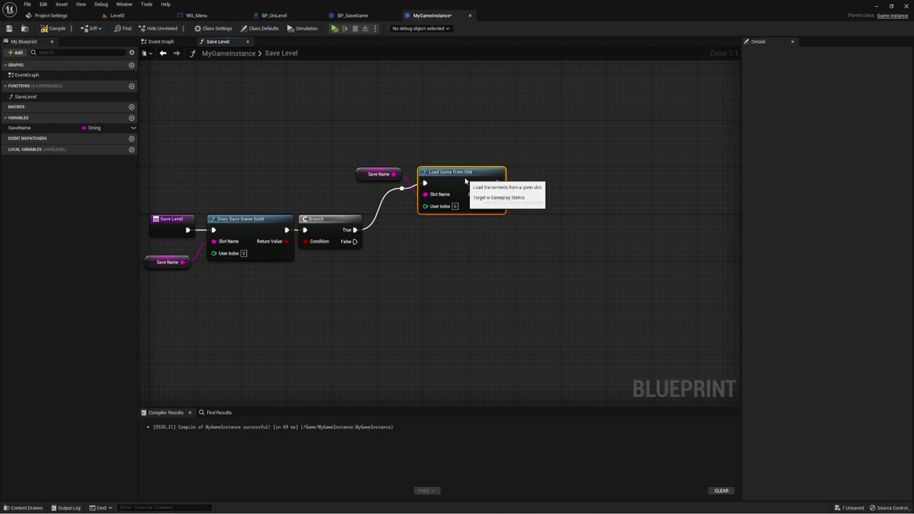
drag(471, 169, 465, 187)
right_drag(549, 215, 508, 207)
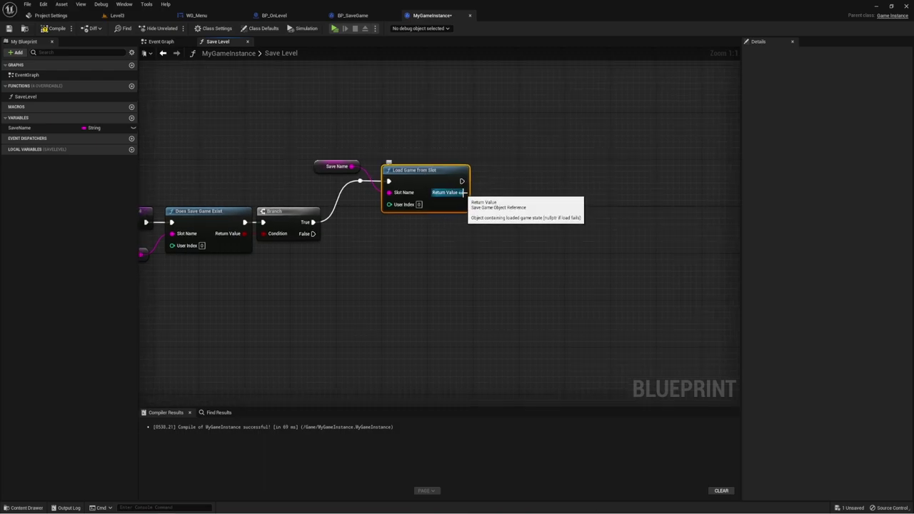
- Cast the loaded save game to BP_SaveGame
drag(464, 200, 497, 191)
text(cast)
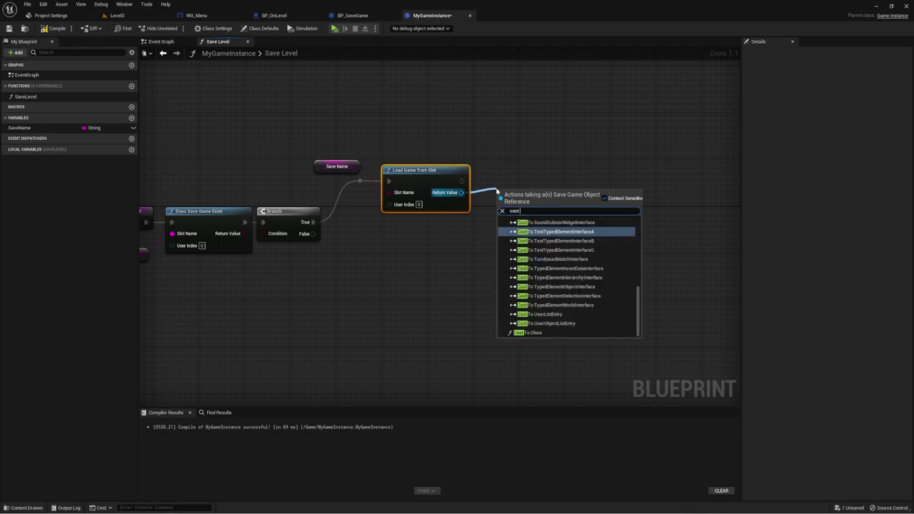
text( tio)
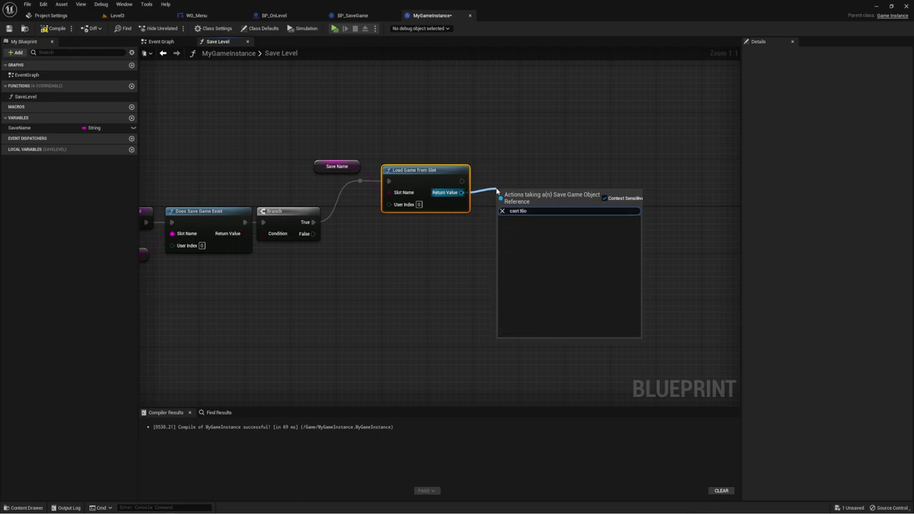
key(BackSpace)
key(BackSpace)
text(o)
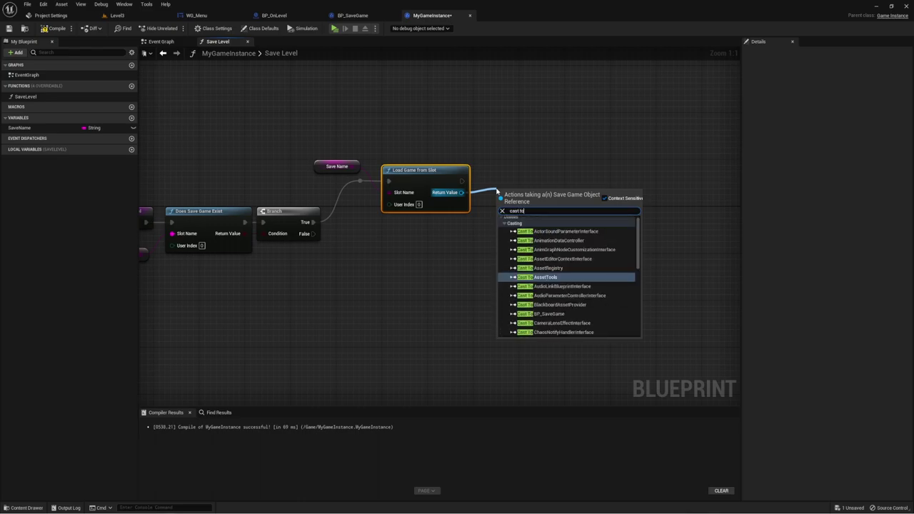
text( B)
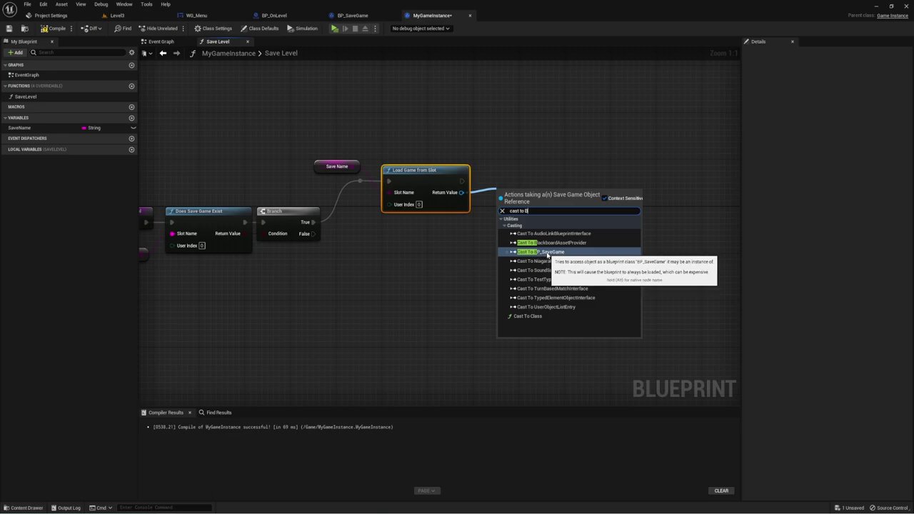
click(541, 254)
drag(534, 223, 511, 206)
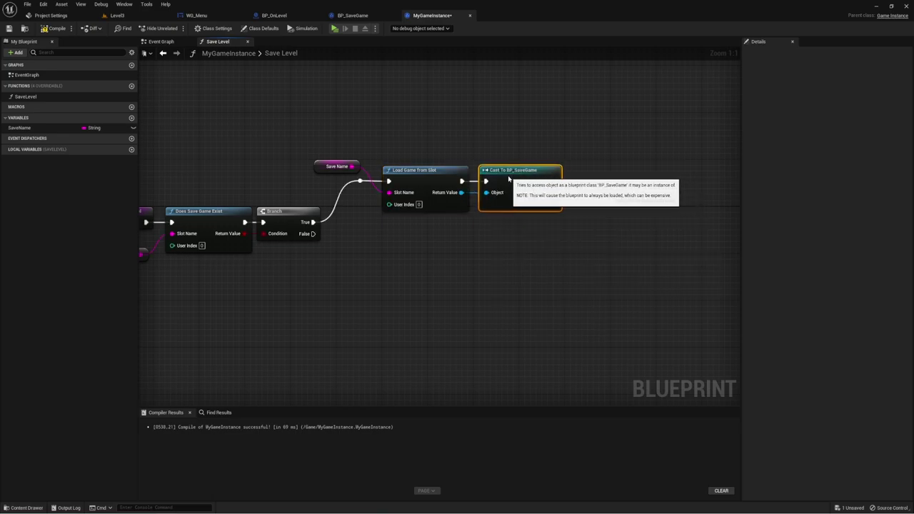
right_drag(544, 210, 530, 212)
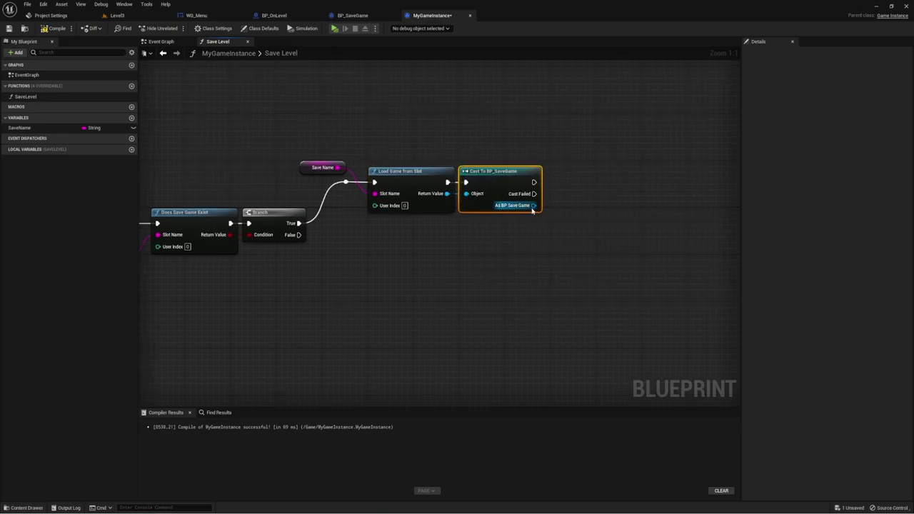
drag(533, 205, 587, 211)
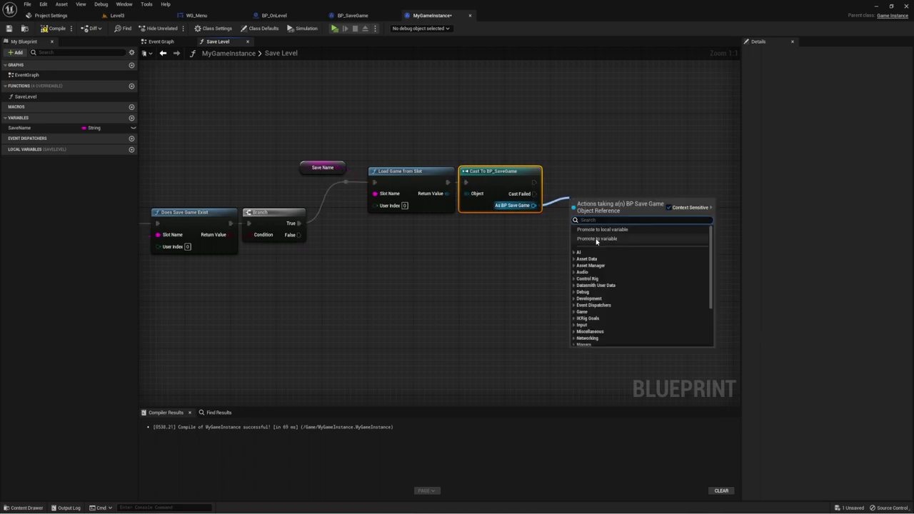
- Promote the cast output to a new As BP Save Game variable and position its SET node
click(596, 241)
drag(589, 213, 569, 184)
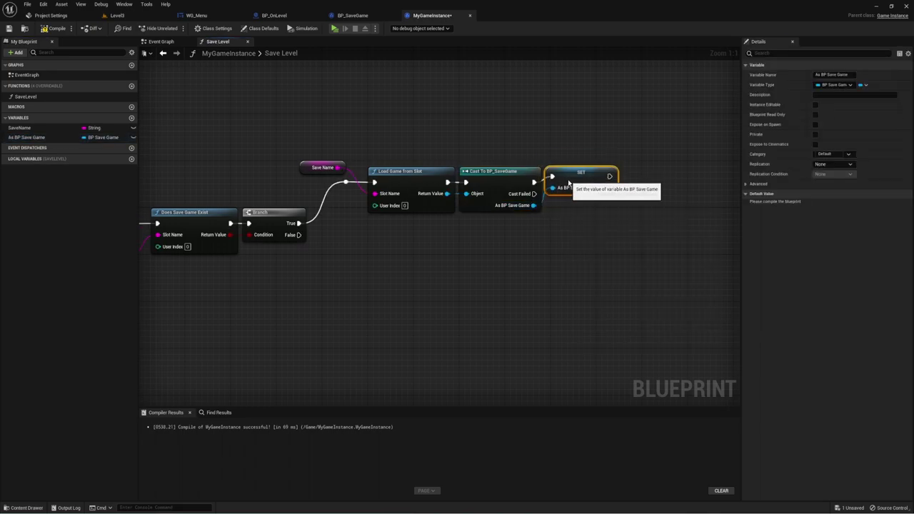
drag(459, 111, 656, 248)
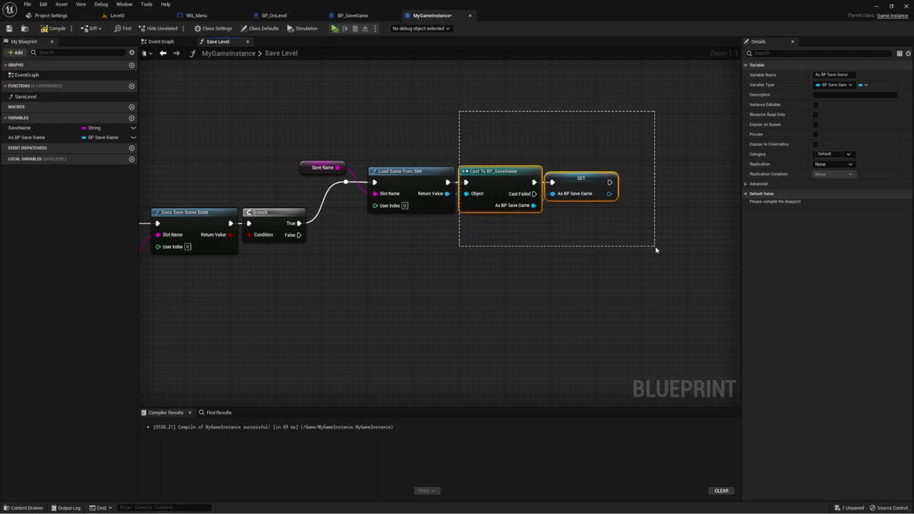
drag(581, 147, 612, 199)
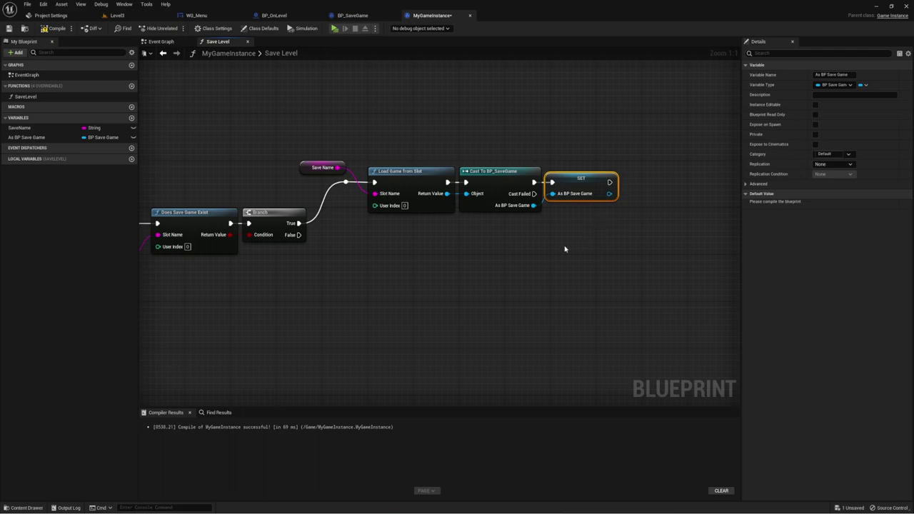
right_drag(564, 249, 597, 204)
right_drag(421, 214, 372, 219)
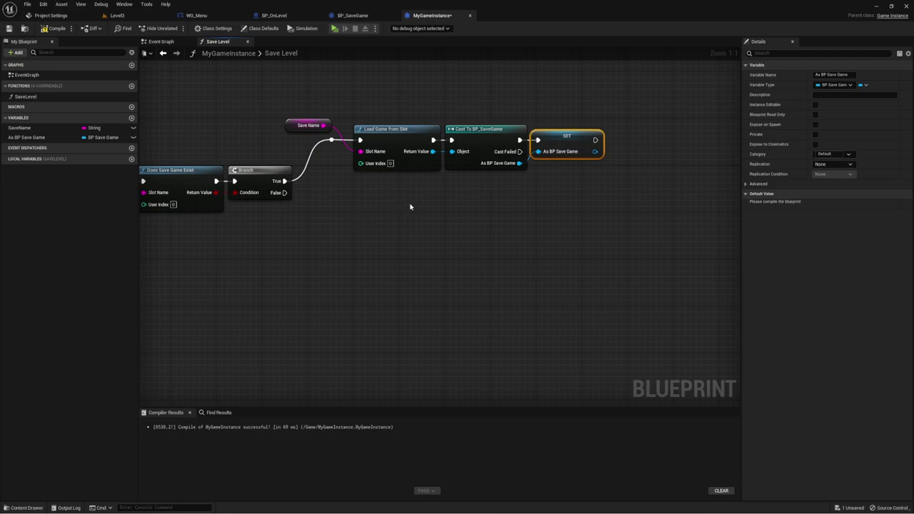
right_drag(372, 220, 423, 205)
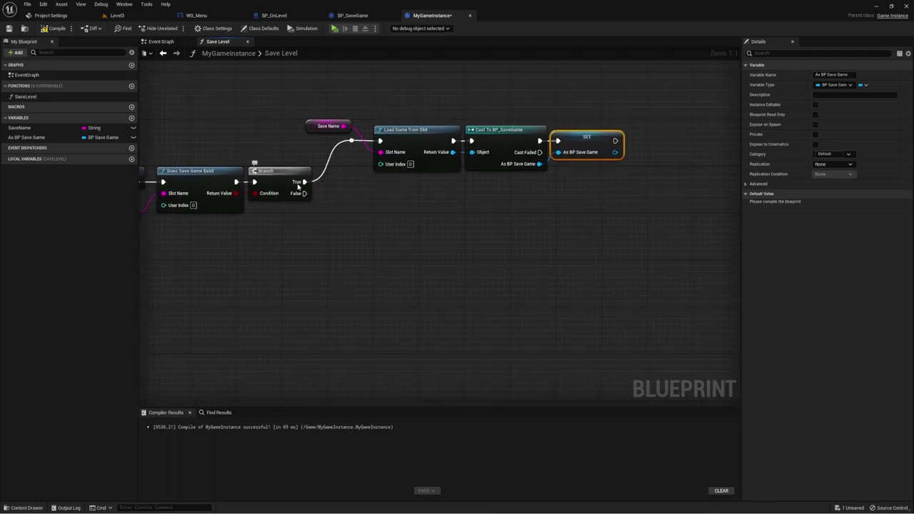
drag(304, 194, 362, 251)
- Add a Create Save Game Object node on the Branch's False path with class BP Save Game
text(ct)
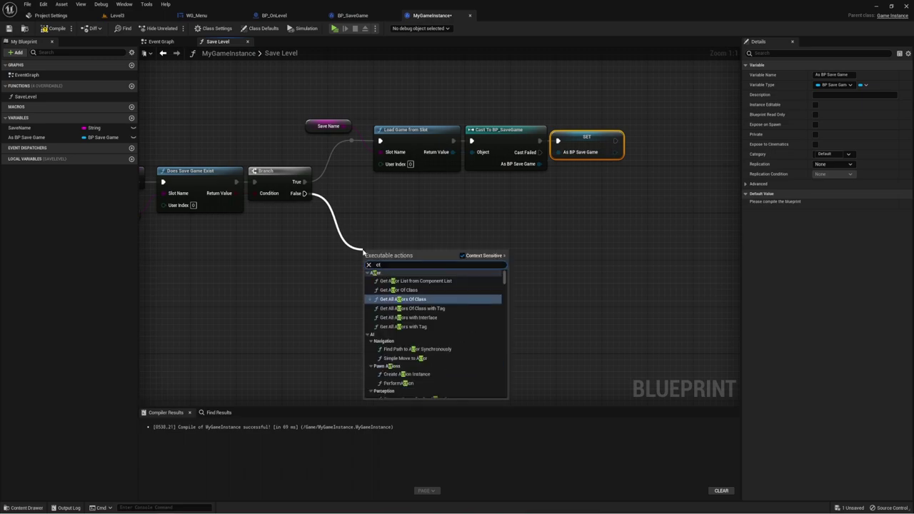
text(e)
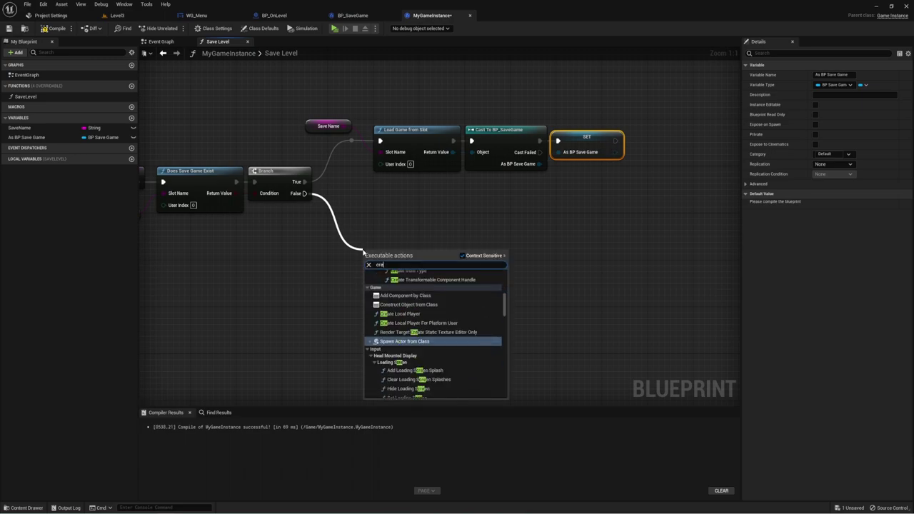
text(ate)
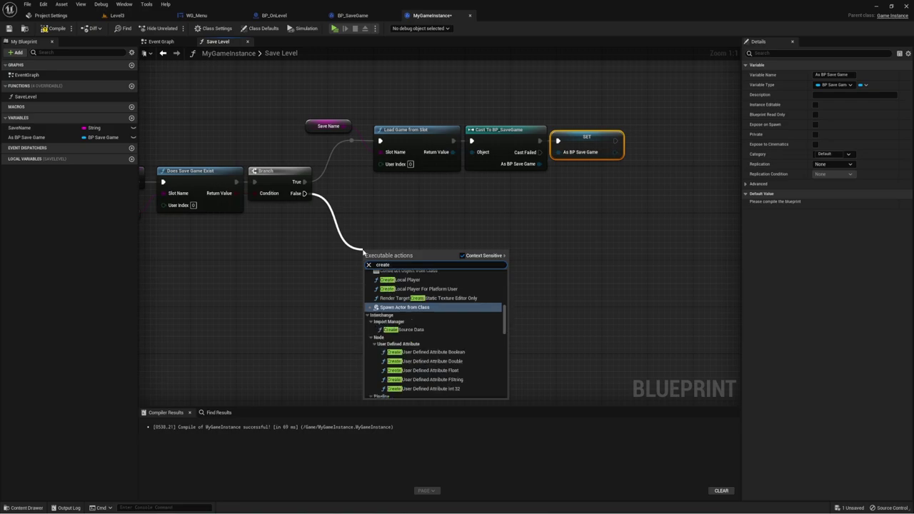
text( Sa)
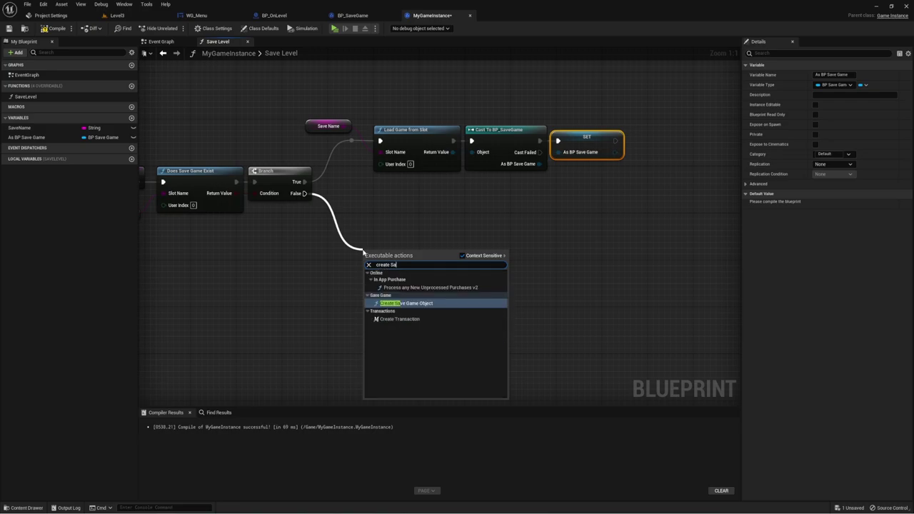
text(ve)
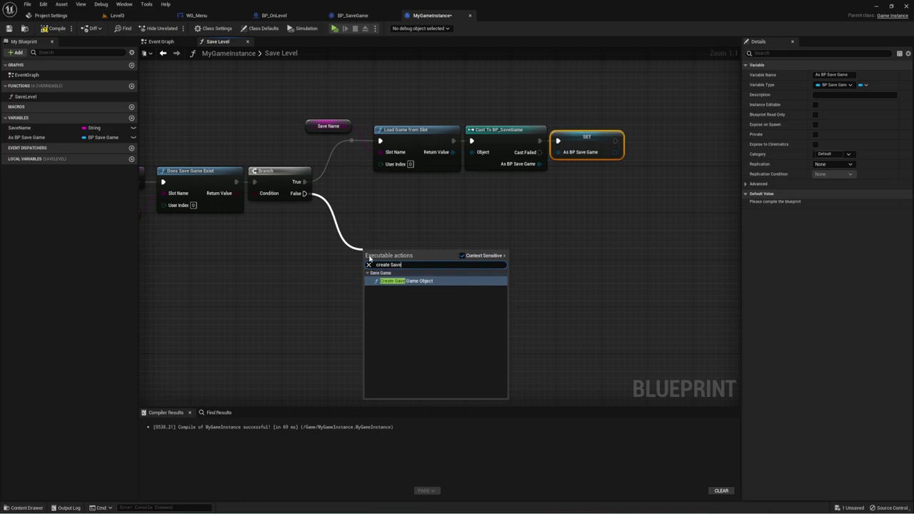
click(407, 281)
click(404, 283)
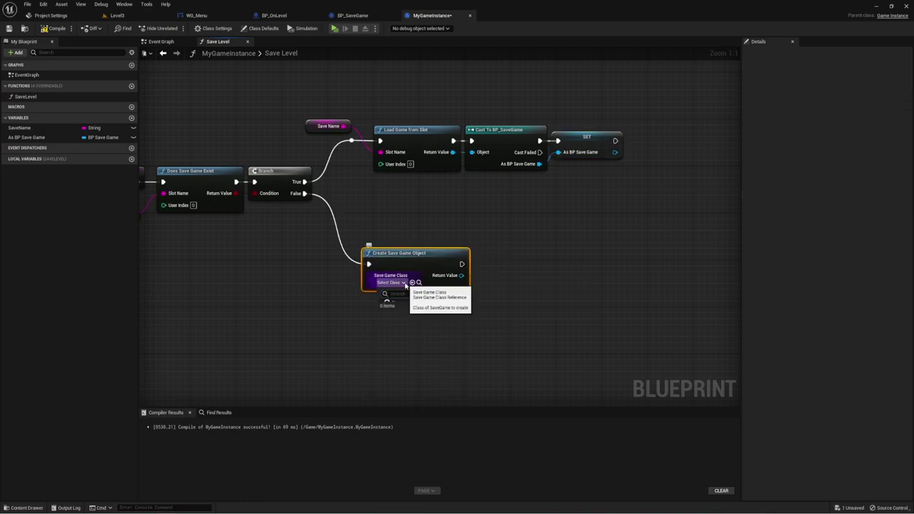
click(407, 314)
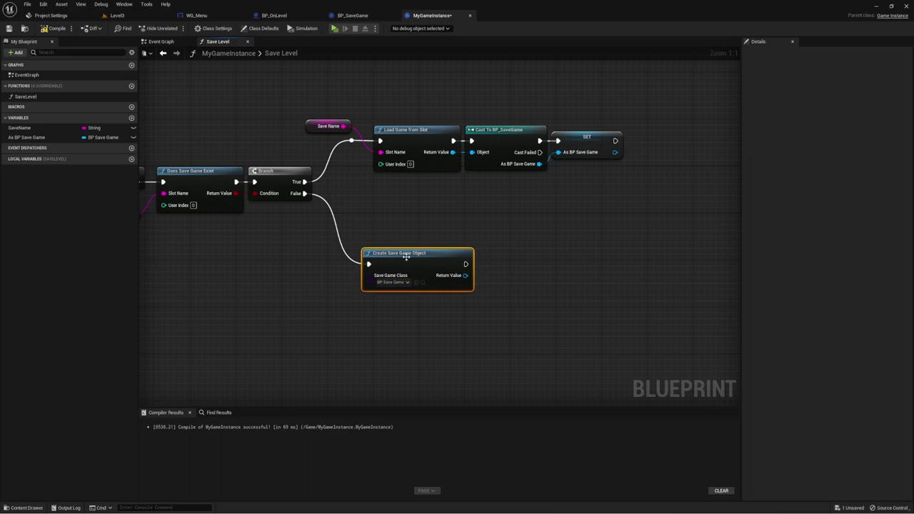
drag(406, 257, 400, 244)
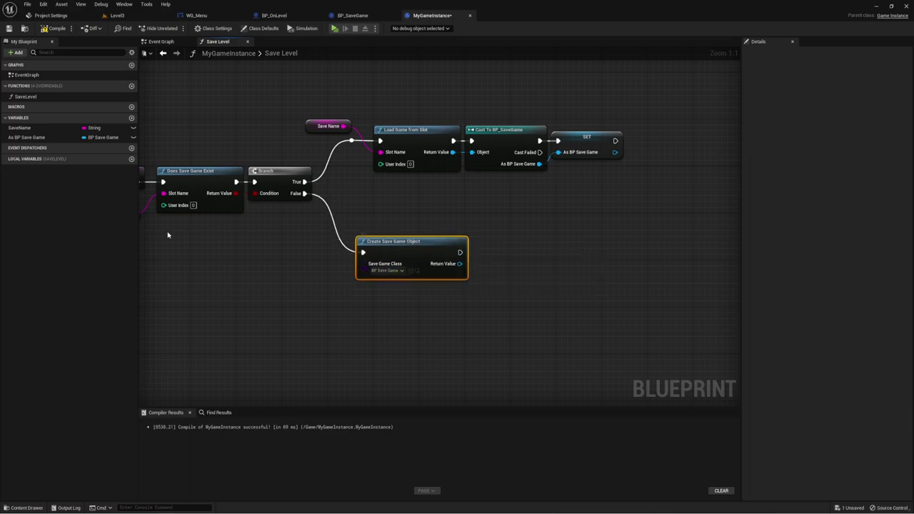
- Store the created object's Return Value in a SET As BP Save Game node run after it
mouse_move(35, 137)
mouse_down()
mouse_move(613, 127)
mouse_move(507, 235)
mouse_move(493, 236)
mouse_up()
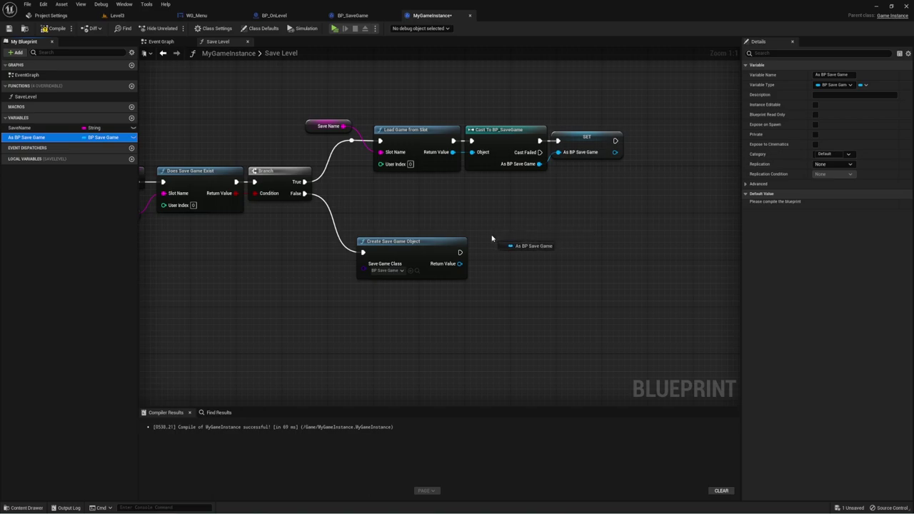
click(510, 243)
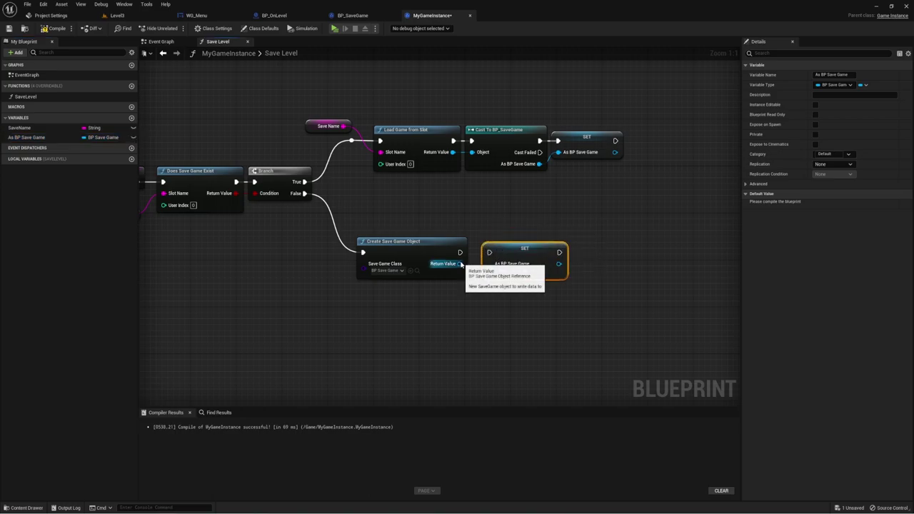
drag(488, 252, 460, 253)
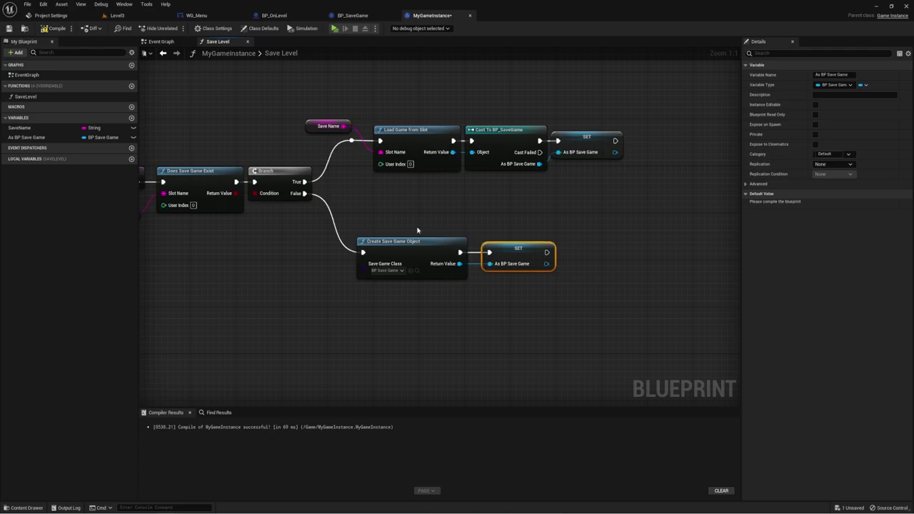
drag(388, 181, 418, 322)
drag(499, 214, 537, 320)
right_drag(540, 296, 501, 294)
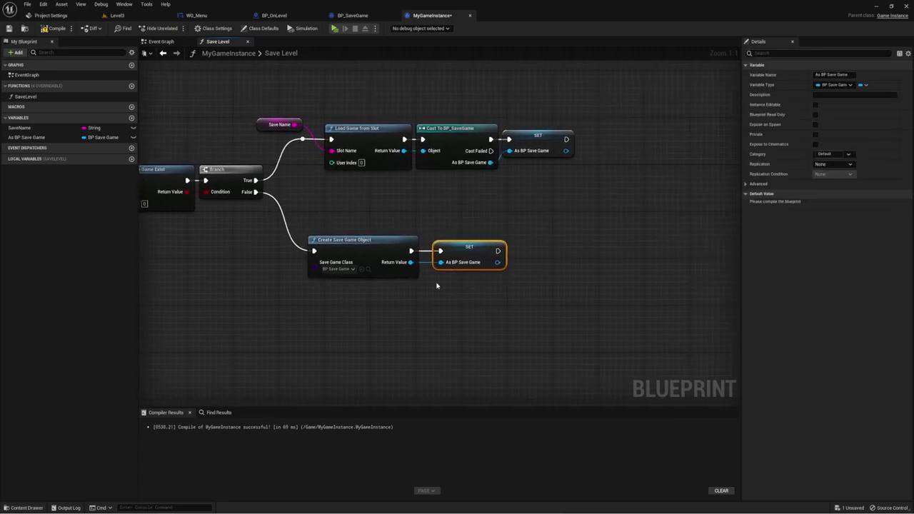
click(361, 241)
right_drag(508, 284, 467, 287)
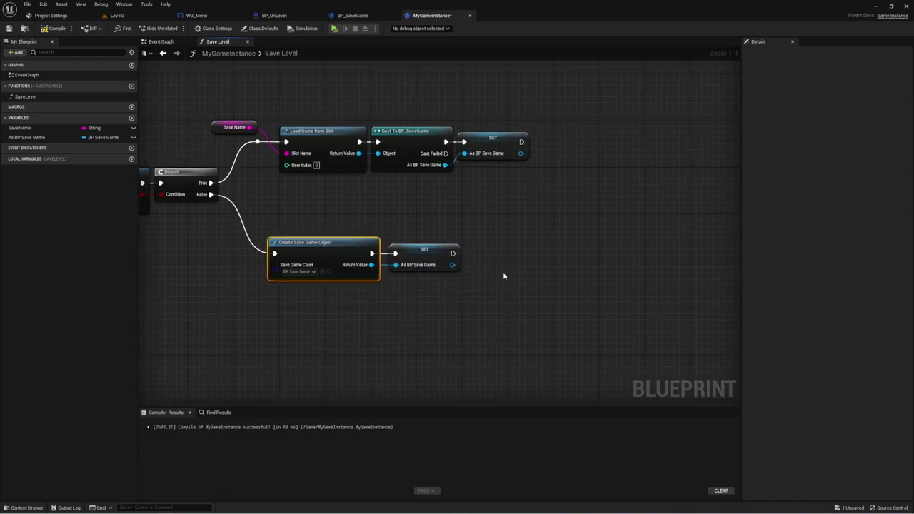
click(350, 16)
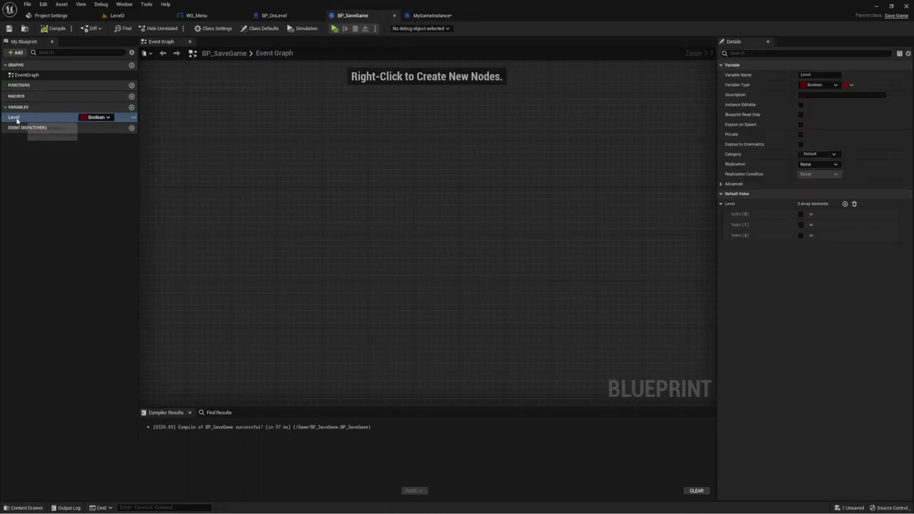
- In Save Level, add a Get Level node from the upper As BP Save Game setter
click(436, 16)
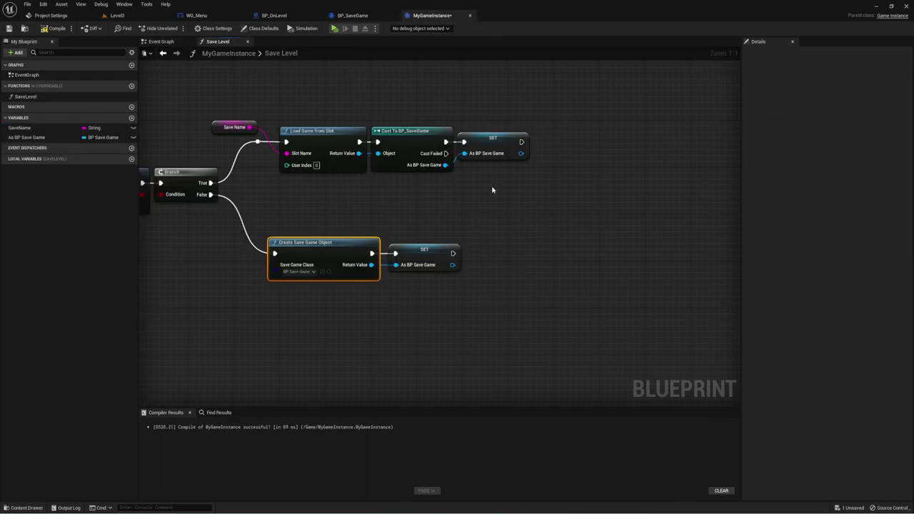
right_drag(512, 207, 478, 207)
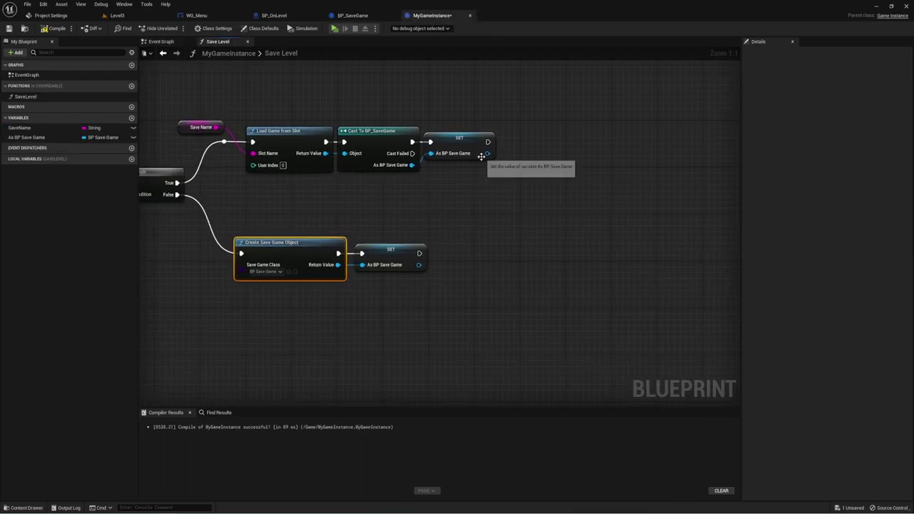
drag(487, 155, 439, 194)
text(get)
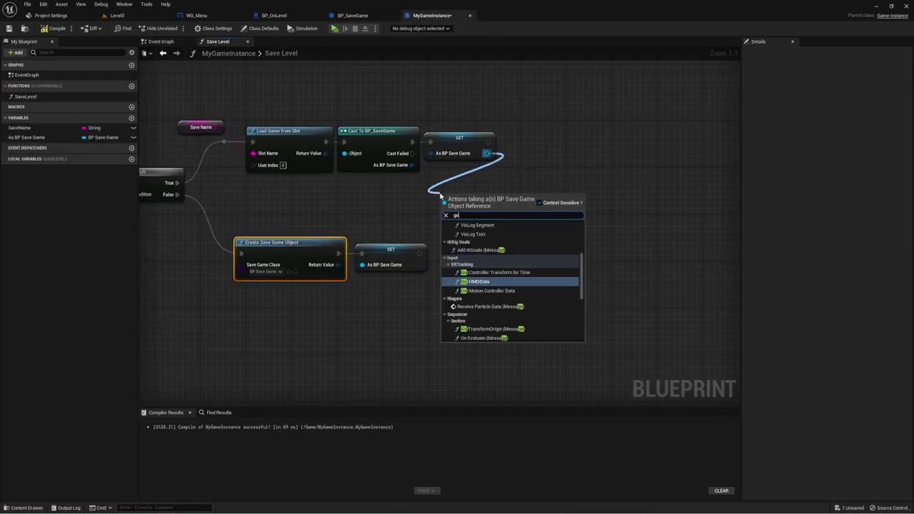
text( l)
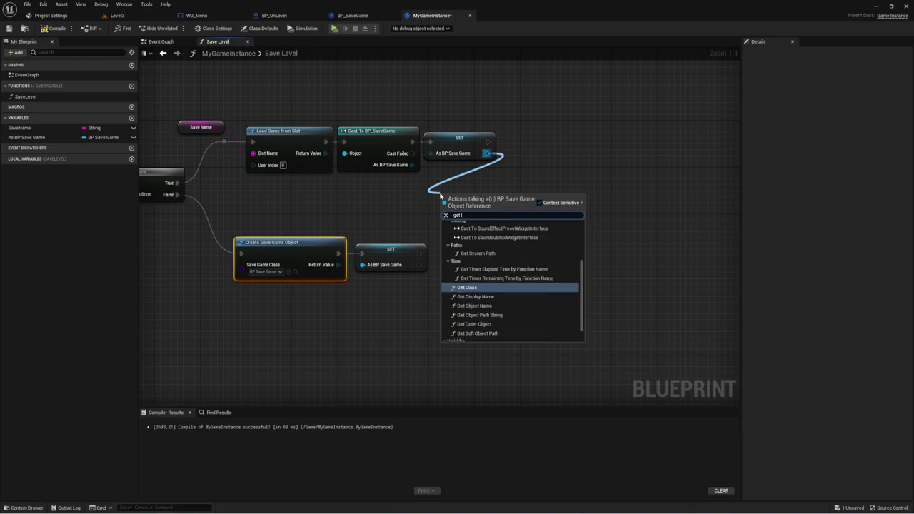
text(evel)
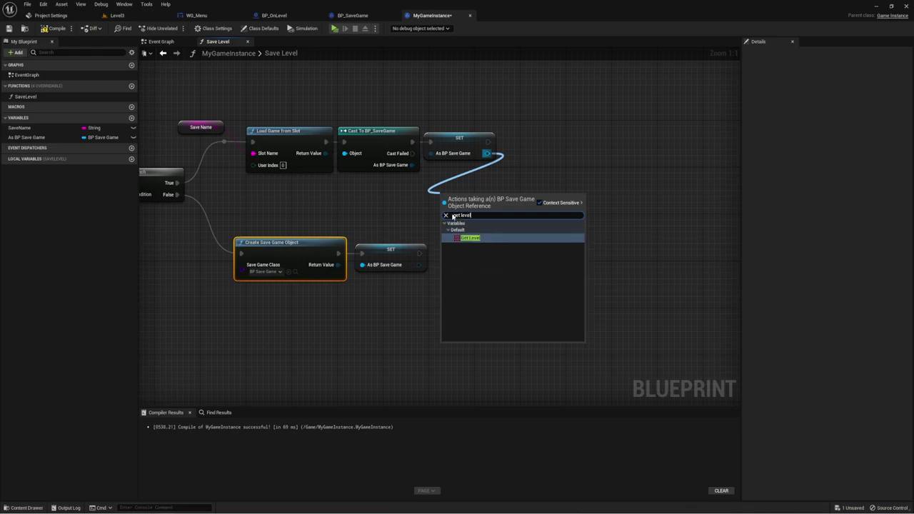
click(470, 238)
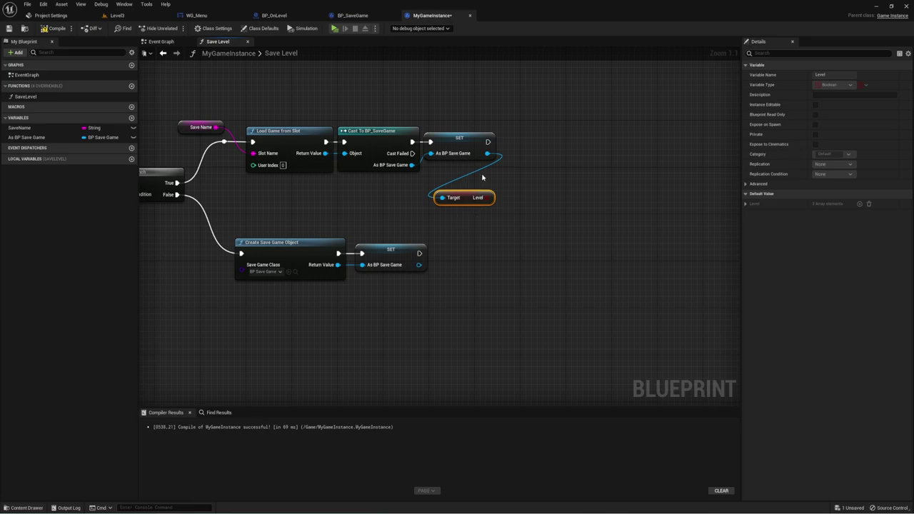
- Duplicate the Level getter for the lower setter and line both getters up
key(ctrl+c)
key(ctrl+v)
mouse_move(495, 263)
mouse_down()
mouse_move(459, 300)
mouse_move(419, 265)
mouse_up()
right_drag(570, 235, 530, 242)
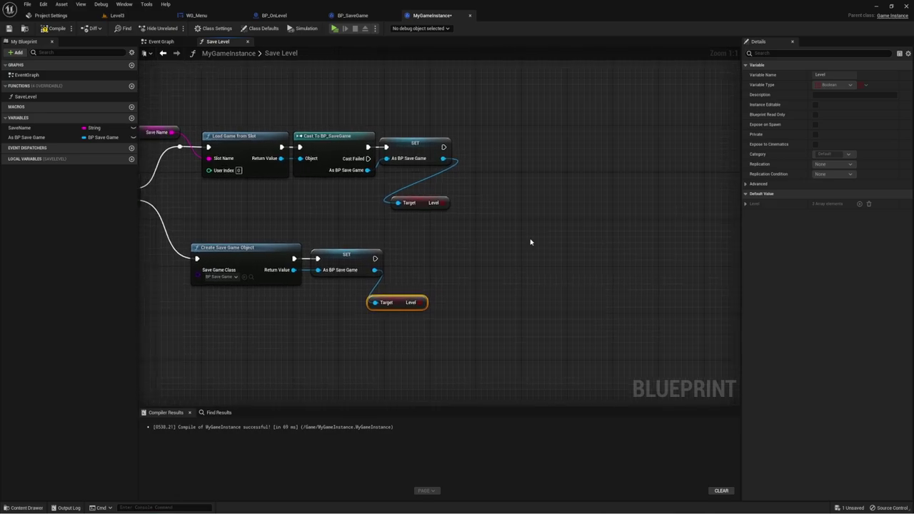
drag(420, 186, 455, 224)
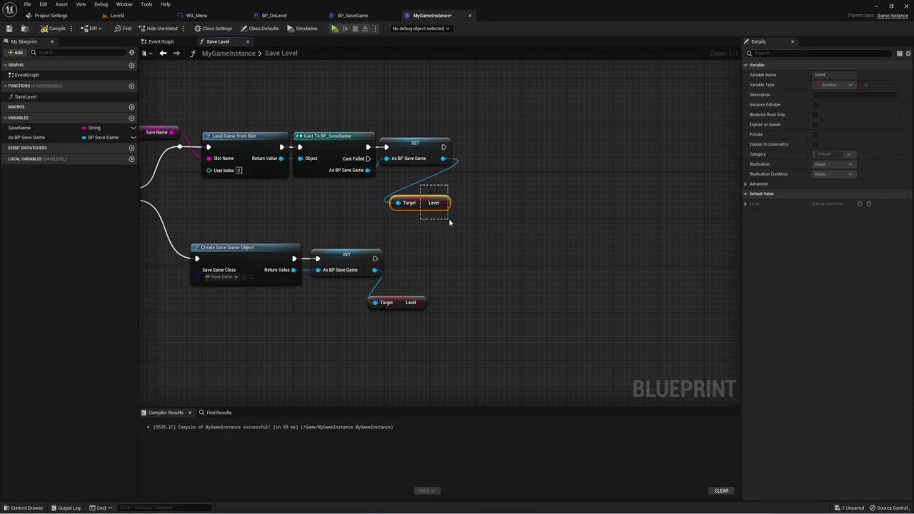
right_drag(448, 220, 439, 224)
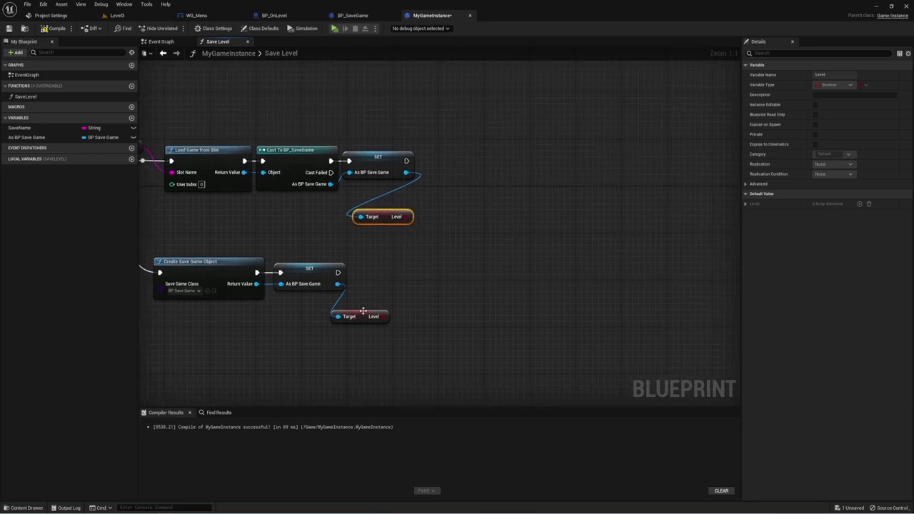
drag(363, 312, 368, 305)
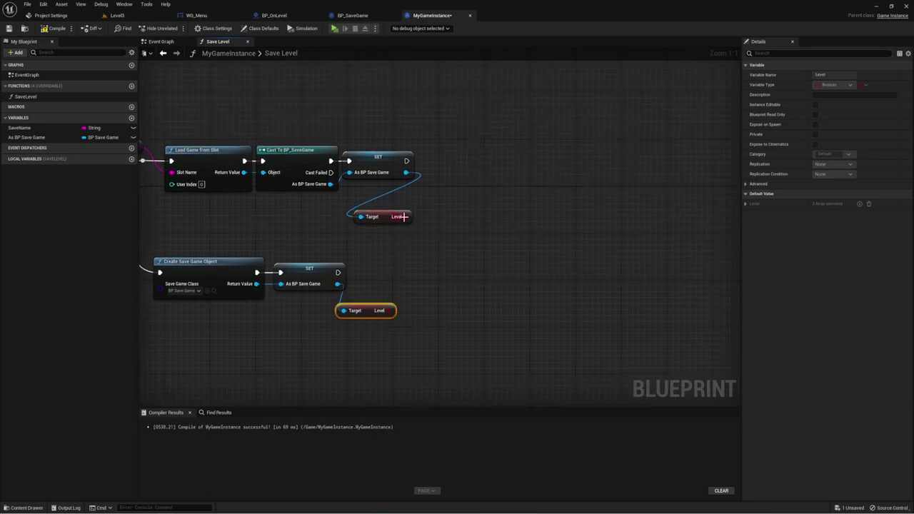
drag(403, 217, 438, 145)
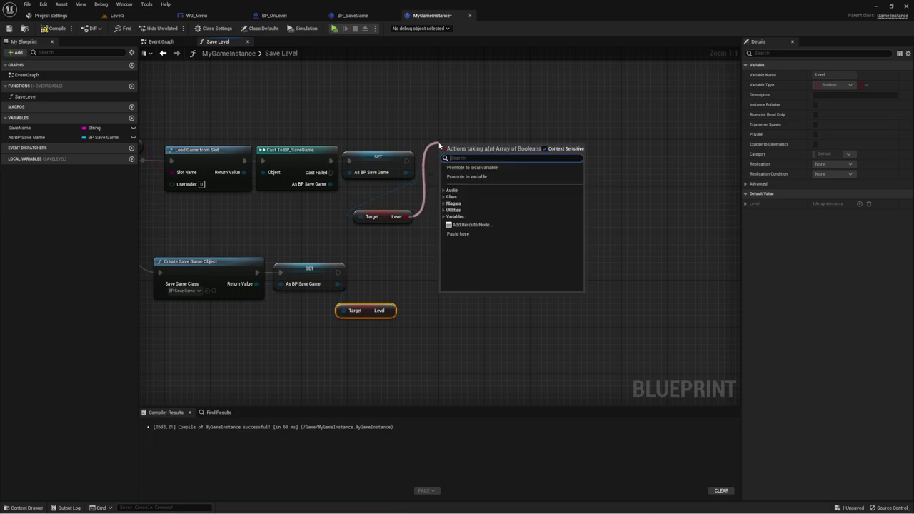
- Add a Set Array Elem on Level after the setter, with a new Save Level Index input
text(set)
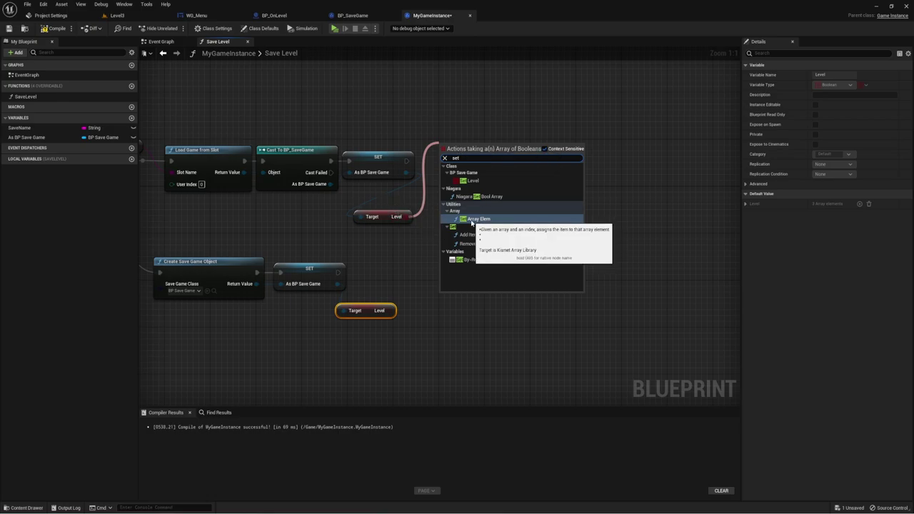
click(471, 219)
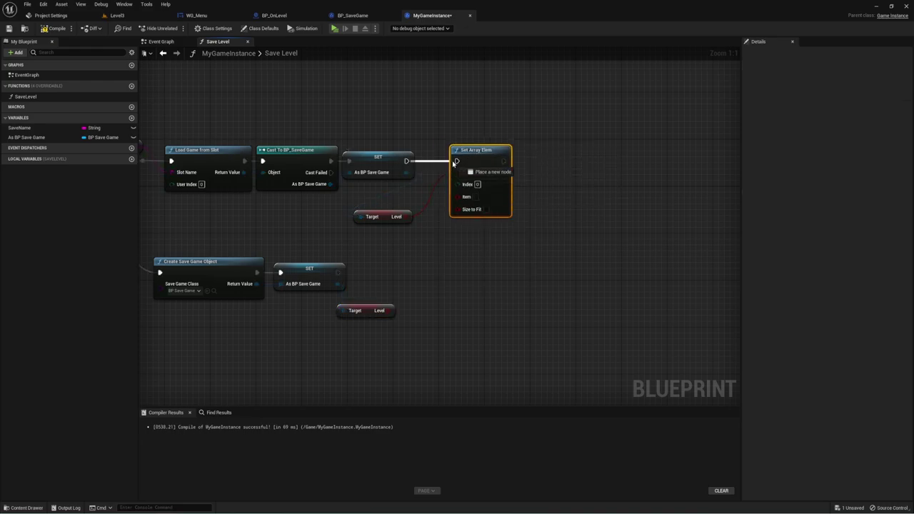
drag(406, 161, 457, 161)
right_drag(430, 234, 505, 238)
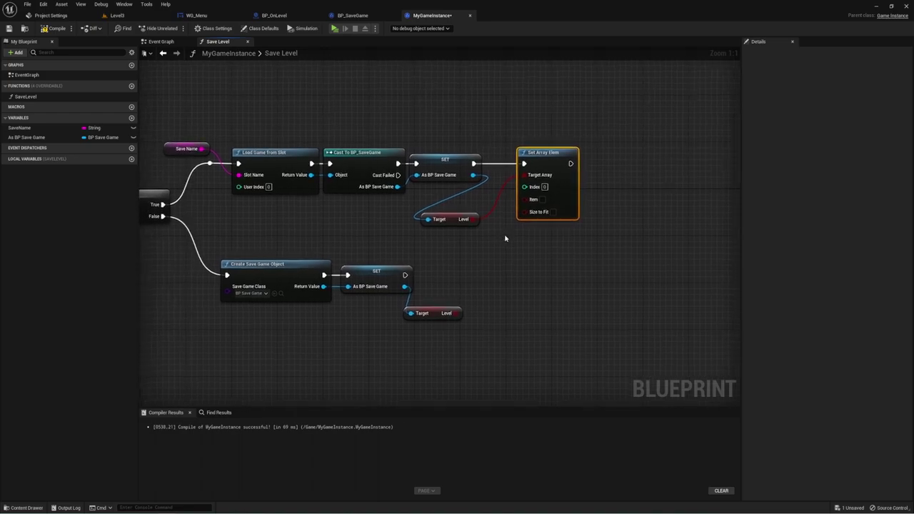
mouse_move(525, 186)
mouse_down()
mouse_move(354, 197)
mouse_move(278, 220)
mouse_up()
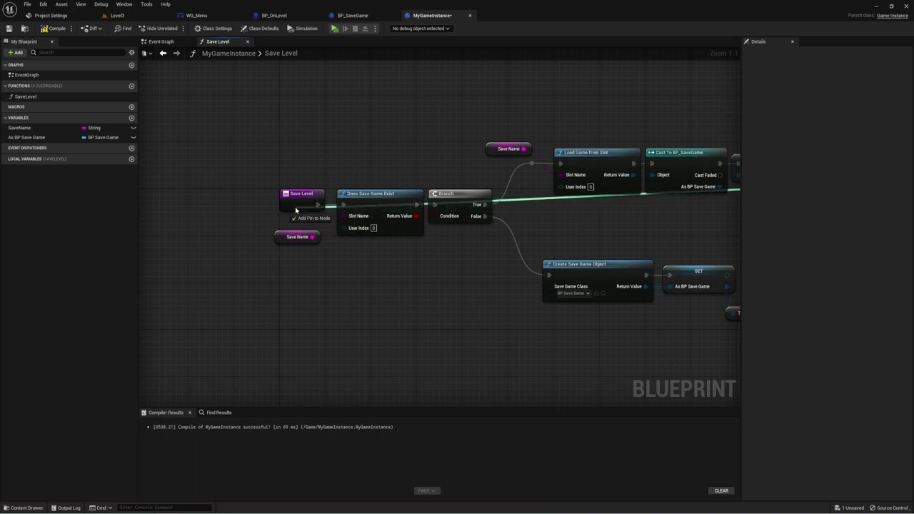
drag(278, 220, 300, 211)
drag(279, 149, 310, 230)
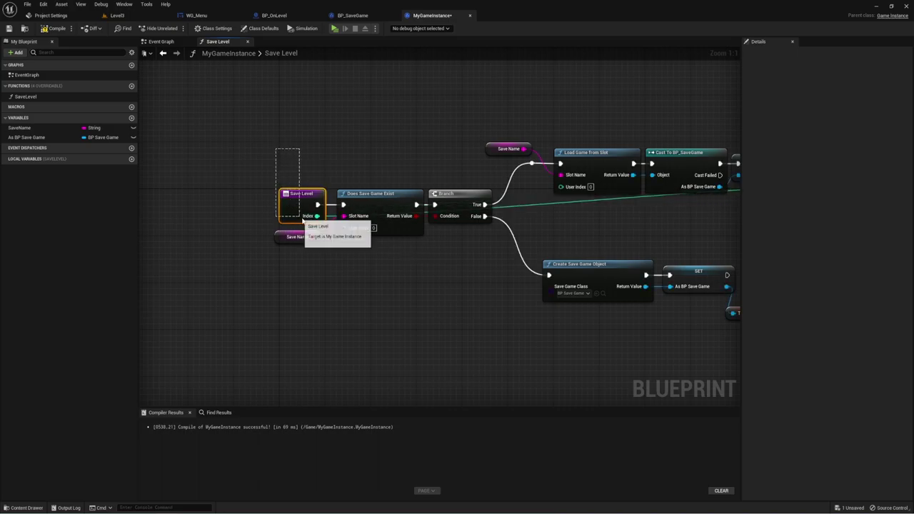
right_drag(689, 238, 400, 240)
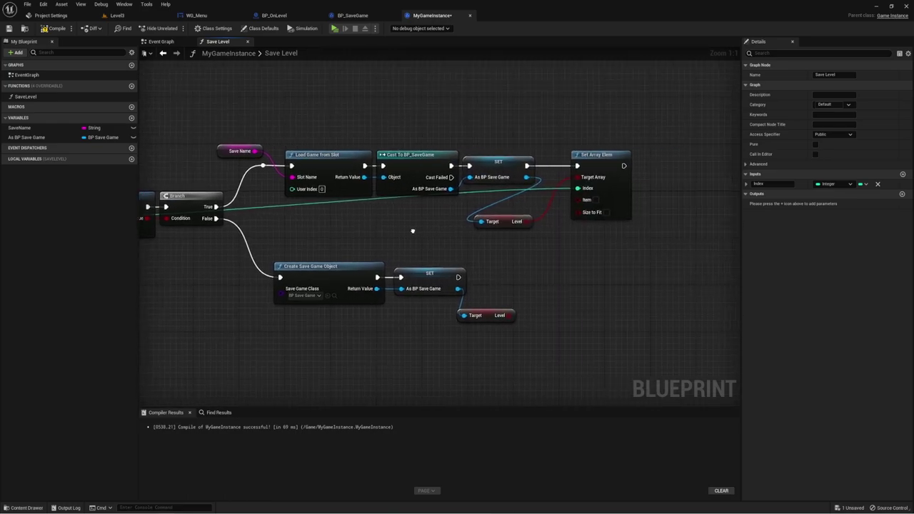
- Reroute the index wire and duplicate Set Array Elem after the lower SET node
double_click(466, 190)
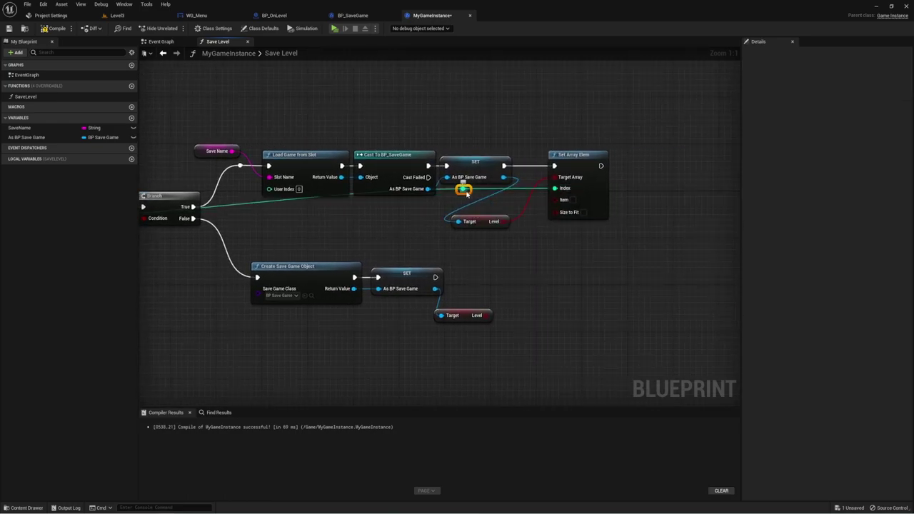
mouse_move(464, 190)
mouse_down()
mouse_move(492, 236)
mouse_move(506, 240)
mouse_up()
click(580, 186)
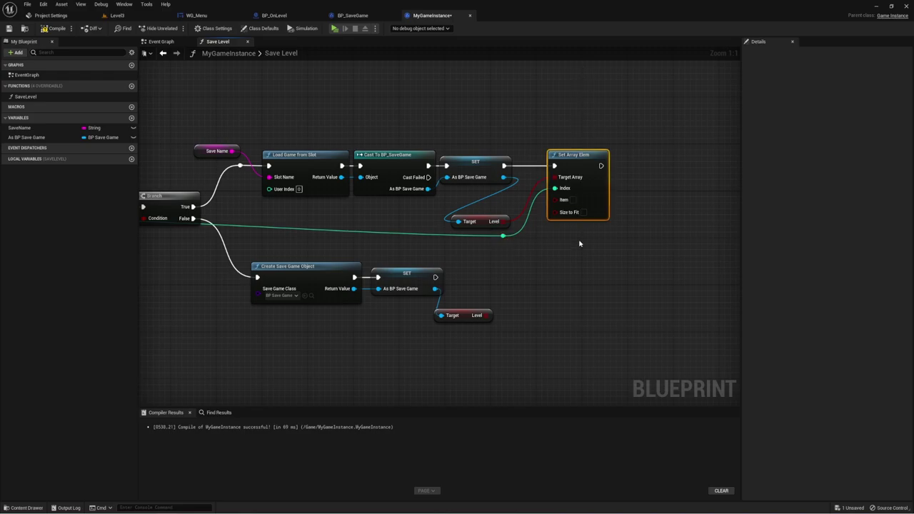
key(ctrl+c)
key(ctrl+v)
mouse_move(537, 335)
mouse_down()
mouse_move(544, 277)
mouse_move(436, 277)
mouse_up()
mouse_move(489, 315)
mouse_down()
mouse_move(536, 323)
mouse_move(543, 289)
mouse_move(502, 235)
mouse_up()
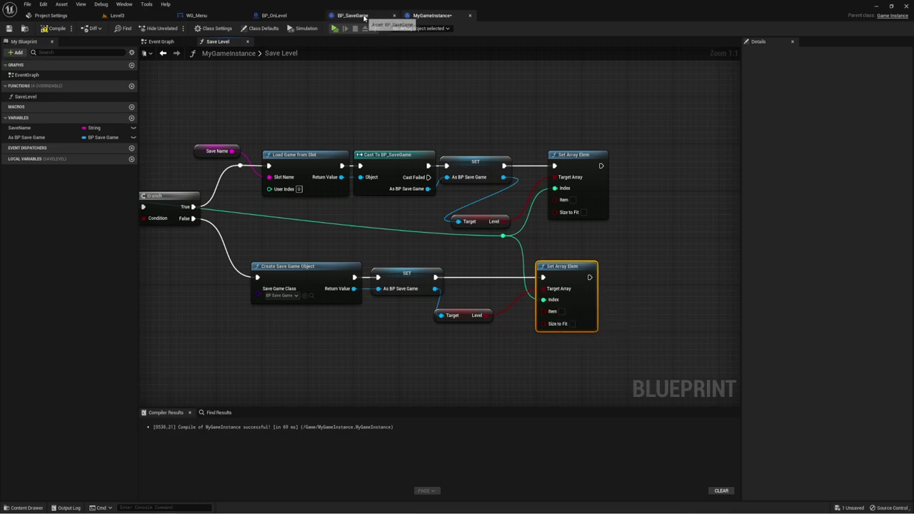
- Set Item to true on both Set Array Elem nodes after checking Level's type
click(352, 15)
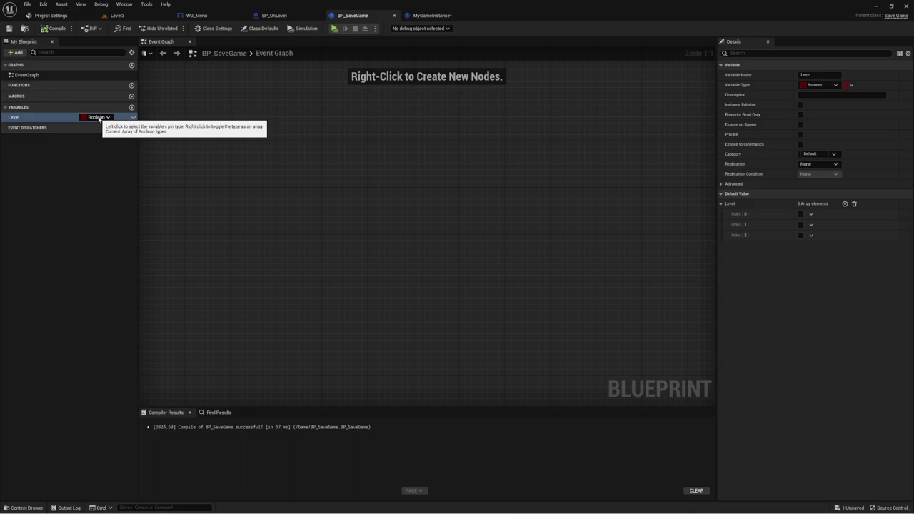
click(432, 15)
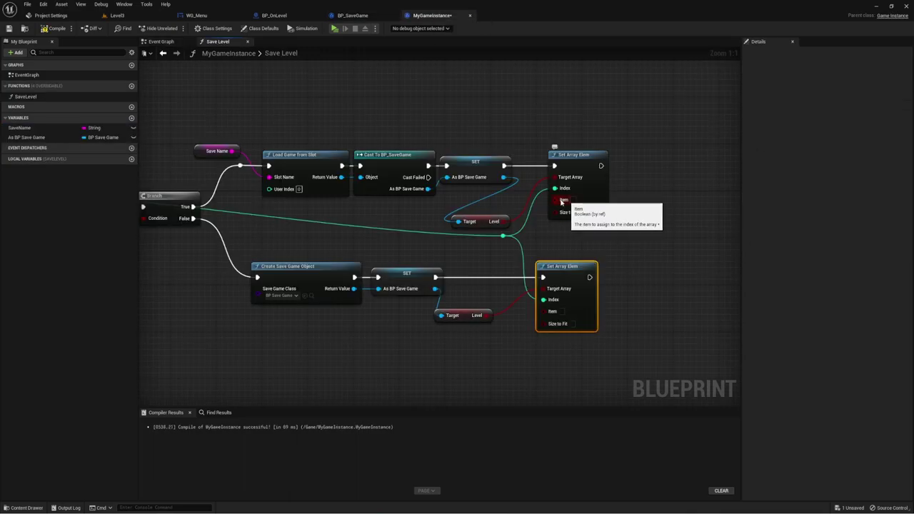
click(573, 201)
click(561, 312)
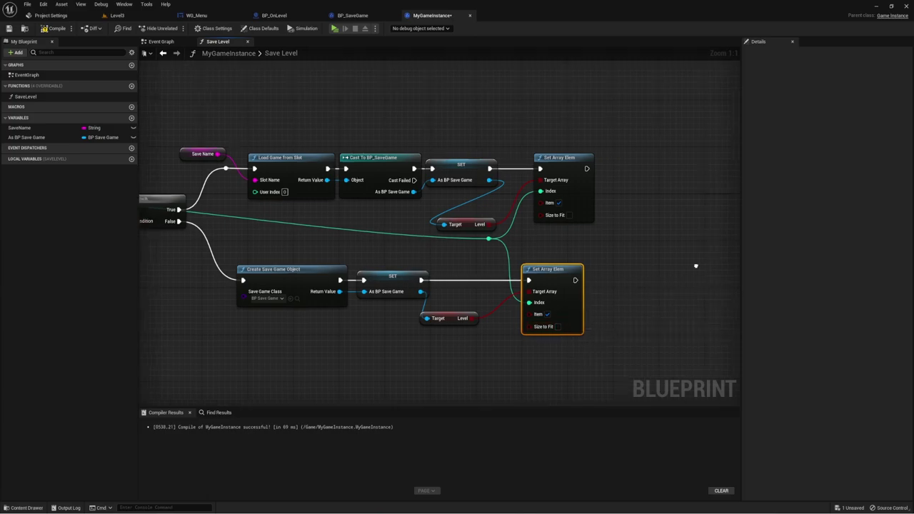
right_drag(660, 262, 589, 250)
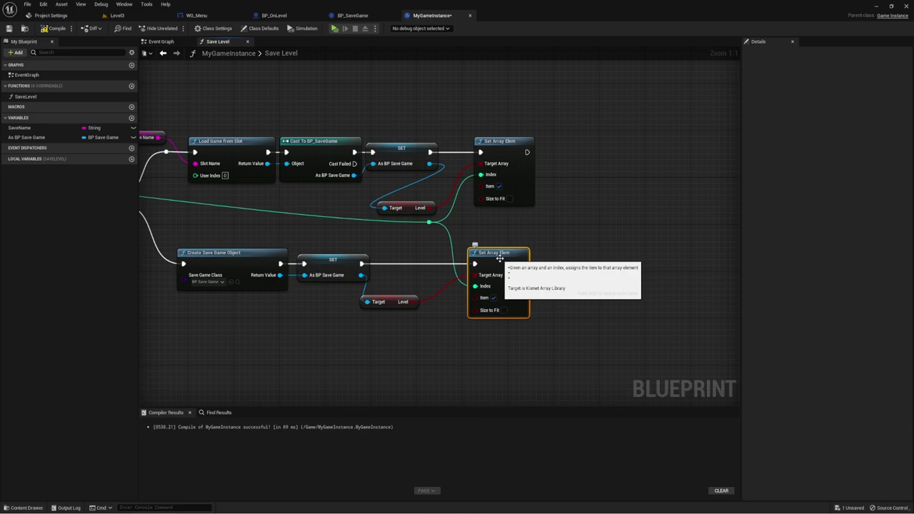
mouse_move(594, 196)
right_down()
mouse_move(579, 182)
mouse_move(582, 198)
right_up()
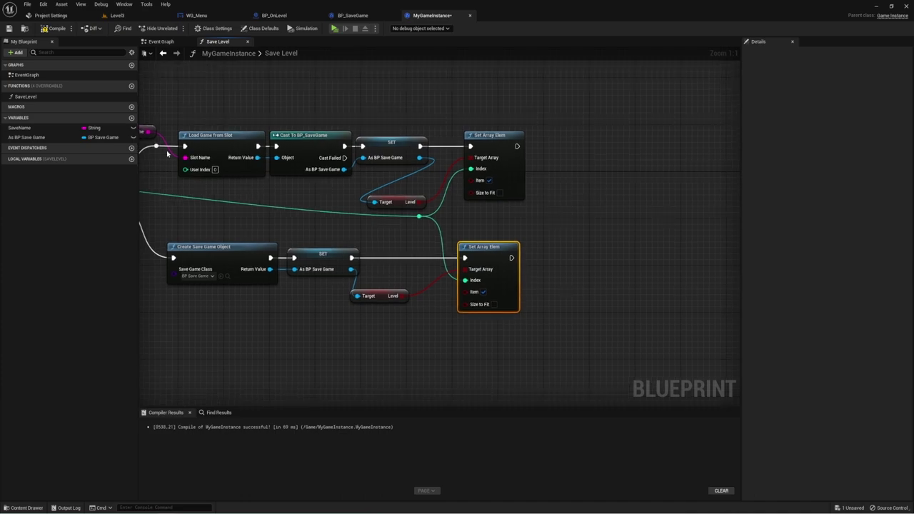
mouse_move(28, 128)
mouse_down()
mouse_move(490, 230)
mouse_move(489, 213)
mouse_move(567, 153)
mouse_up()
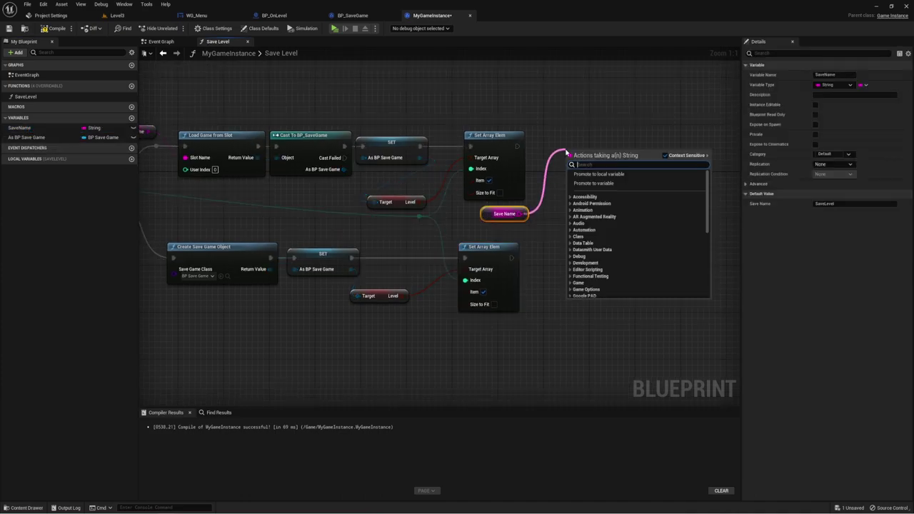
- Add two Save Game to Slot nodes for SaveName, the lower one after the lower array setter
text(save)
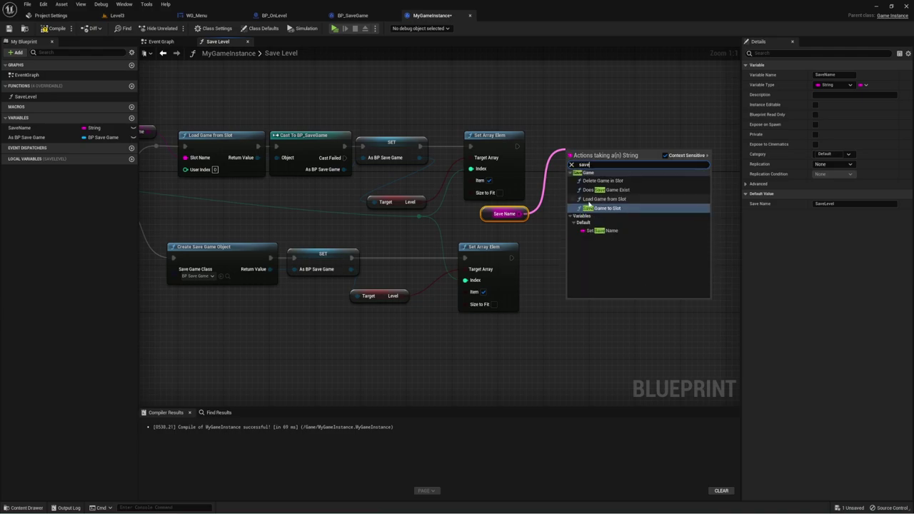
click(603, 208)
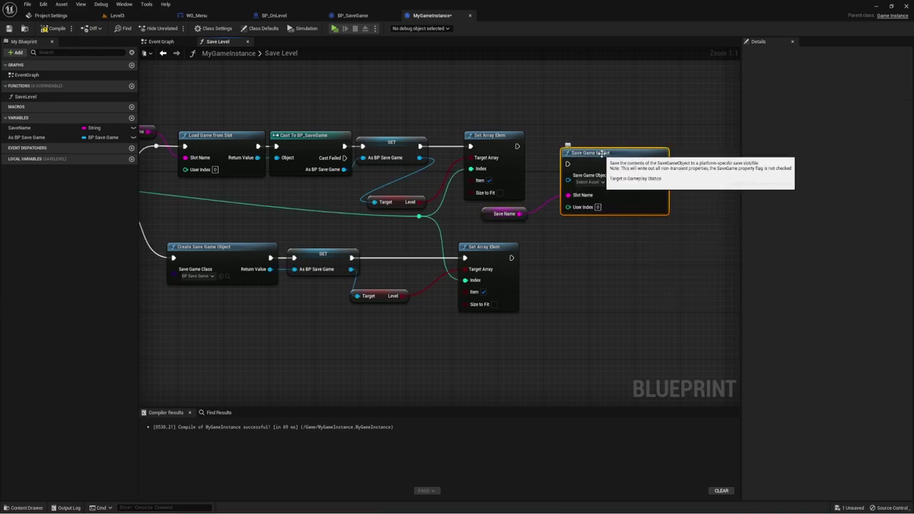
key(ctrl+c)
key(ctrl+v)
drag(641, 216, 627, 256)
drag(512, 258, 569, 252)
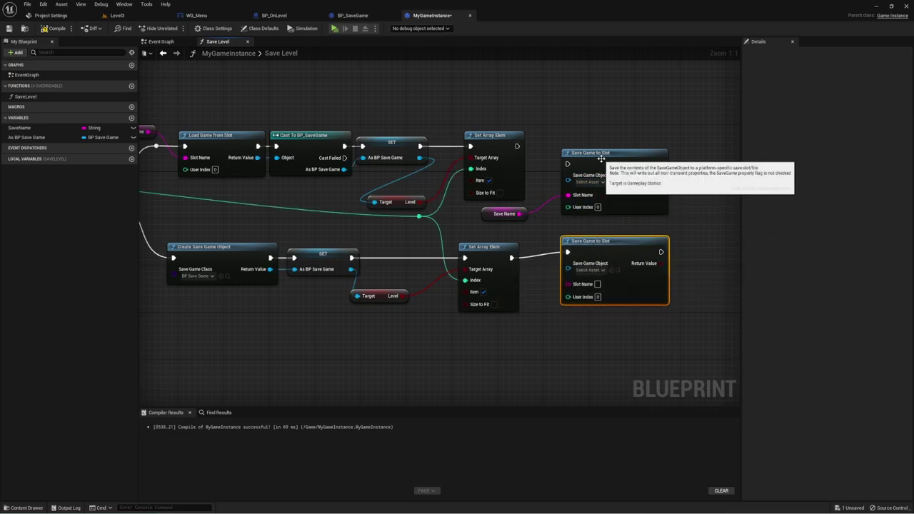
- Run the upper save node after the upper array setter and feed SaveName into the lower save
drag(601, 159, 601, 140)
mouse_move(179, 93)
mouse_down()
mouse_move(294, 335)
mouse_move(309, 335)
mouse_up()
drag(206, 335, 292, 246)
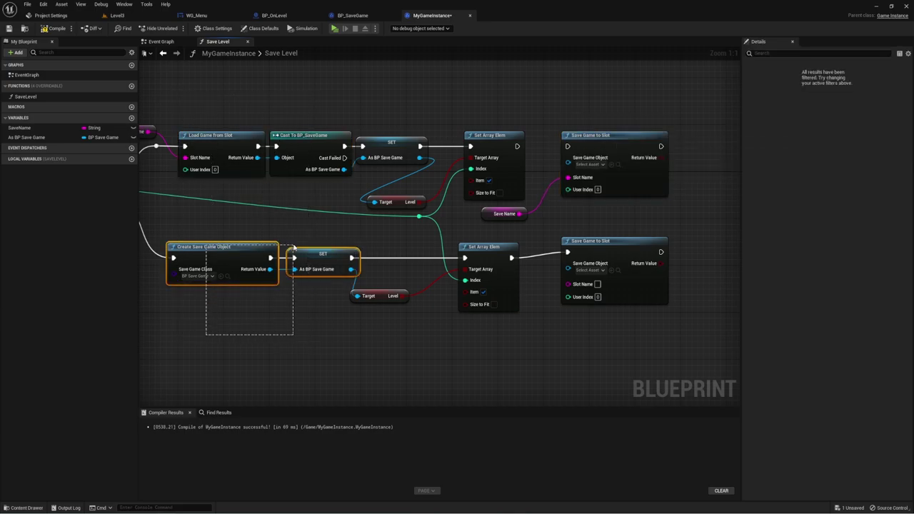
click(207, 143)
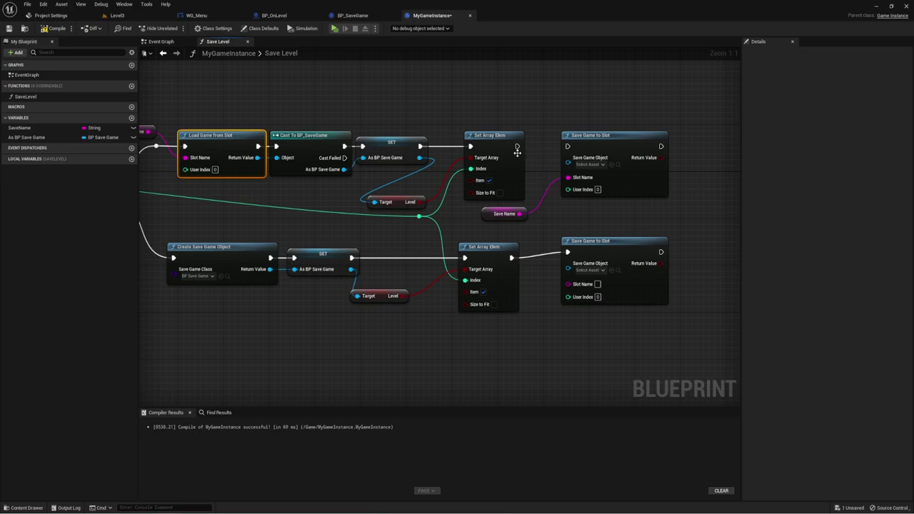
drag(516, 147, 566, 146)
drag(584, 242, 584, 247)
drag(568, 289, 519, 213)
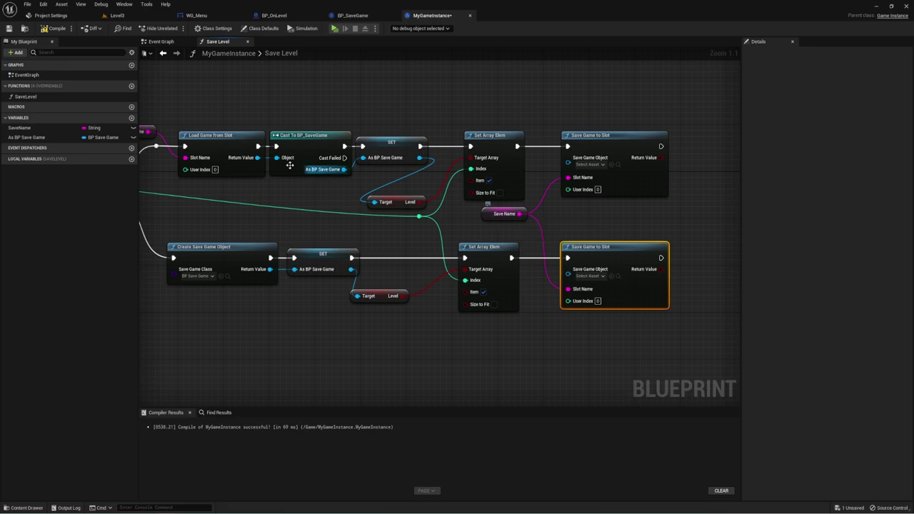
- Feed As BP Save Game into both save nodes and add a Branch after the upper one
mouse_move(22, 138)
ctrl+mouse_down()
mouse_move(477, 222)
mouse_move(569, 189)
mouse_move(568, 163)
ctrl+mouse_up()
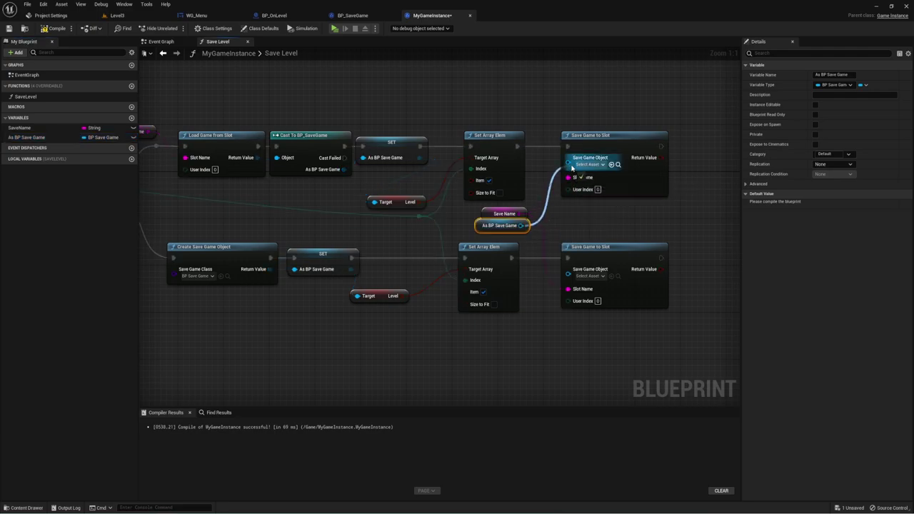
ctrl+drag(522, 225, 569, 274)
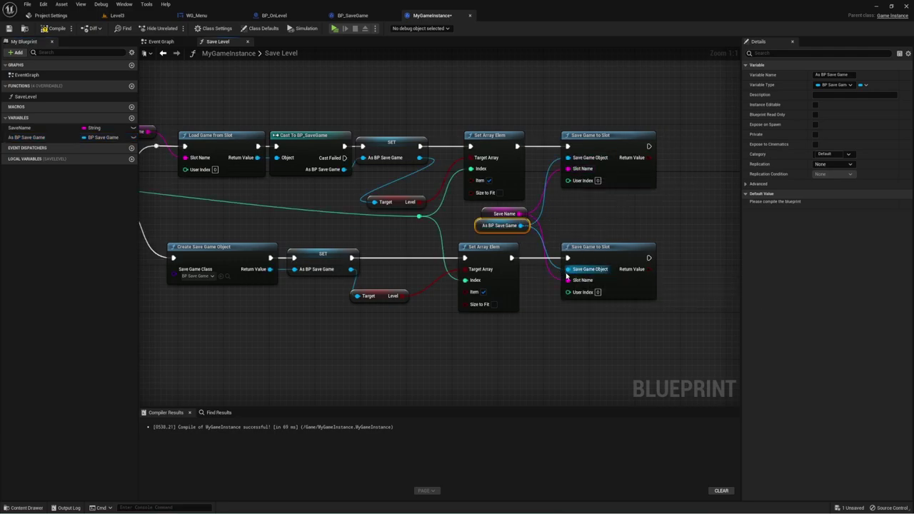
click(598, 216)
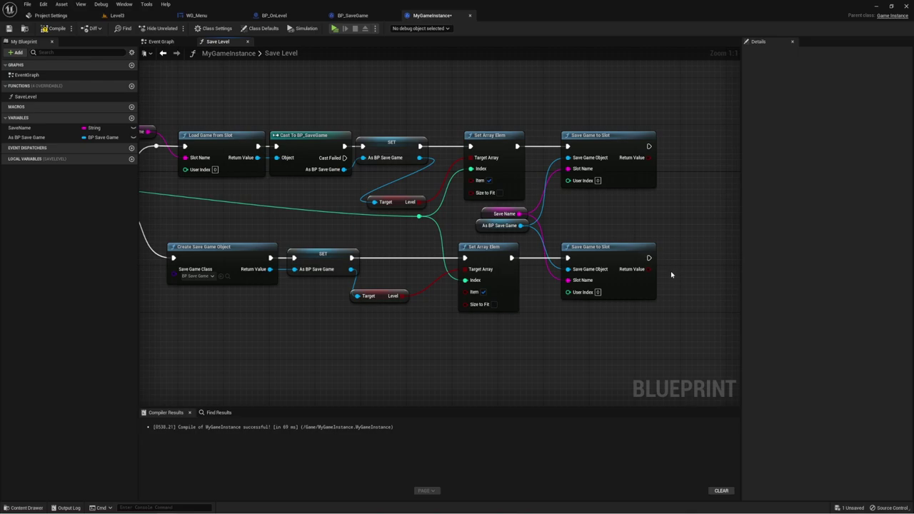
right_drag(671, 274, 455, 280)
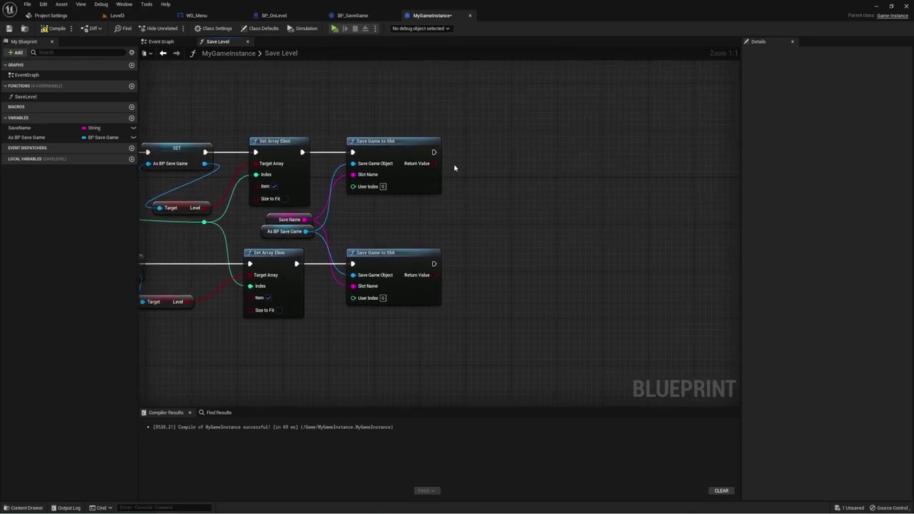
click(461, 139)
- Add the lower Branch and wire each save node's output and result into its Branch
click(460, 251)
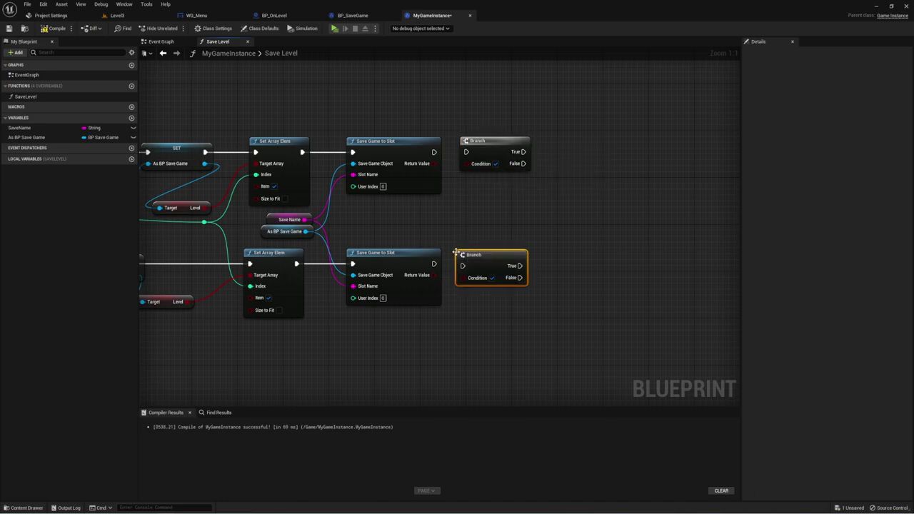
drag(462, 265, 433, 264)
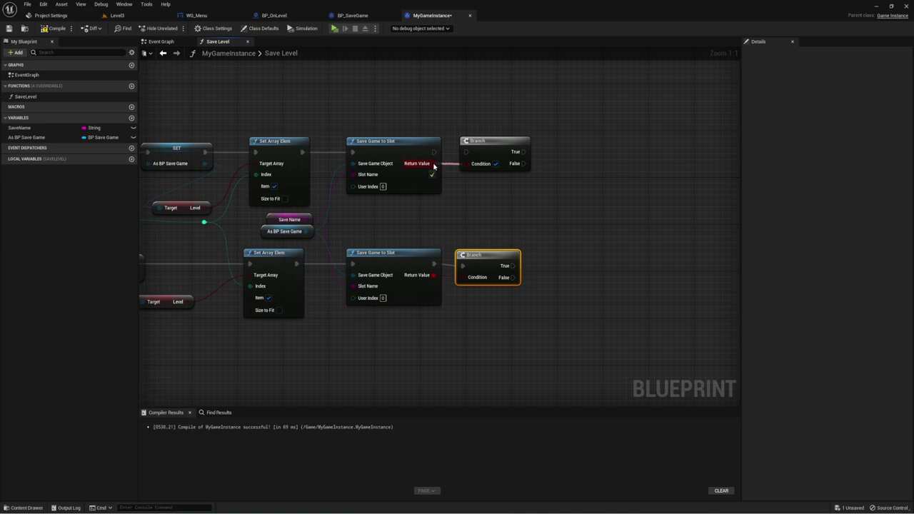
drag(433, 152, 469, 153)
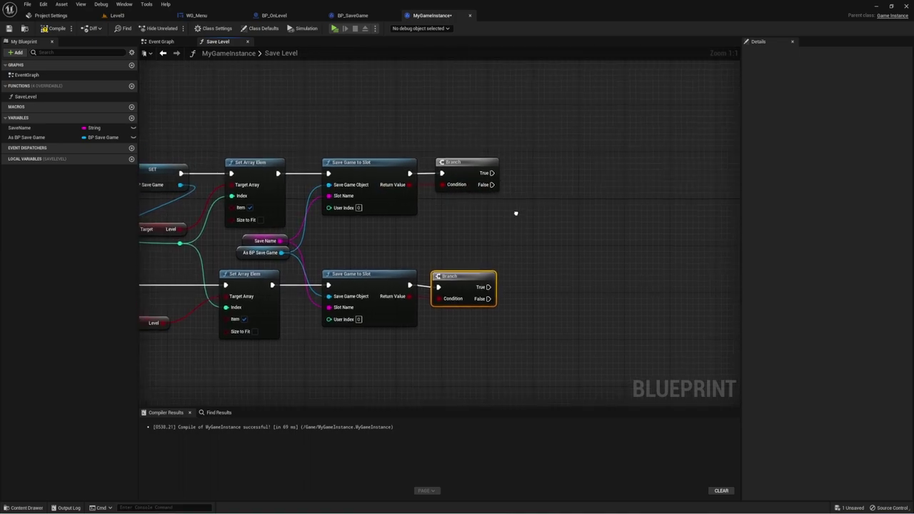
right_drag(539, 190, 514, 211)
- Print 'Сохранение на Load' on the upper Branch's True output
drag(492, 175, 539, 112)
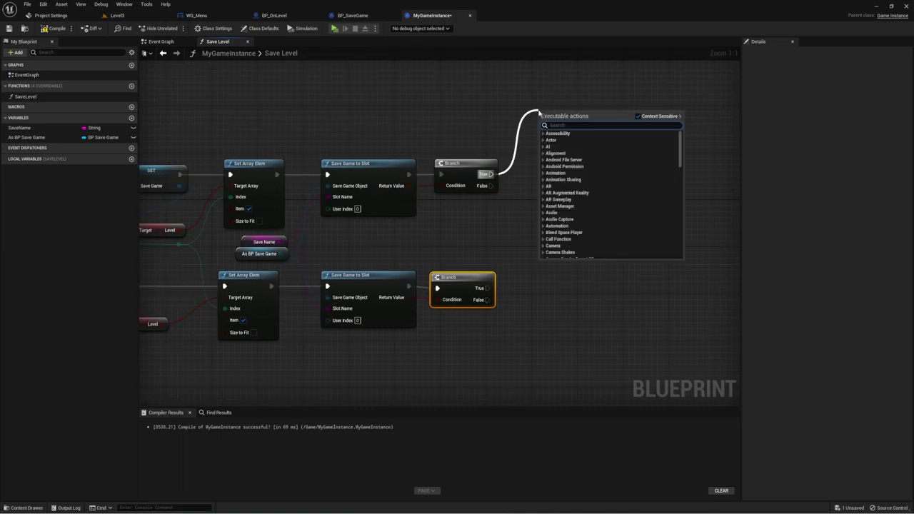
text(print)
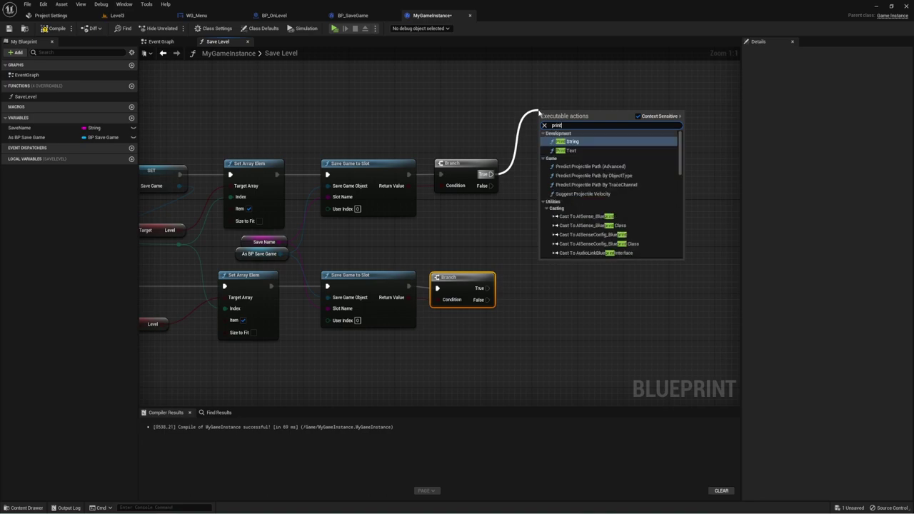
click(567, 144)
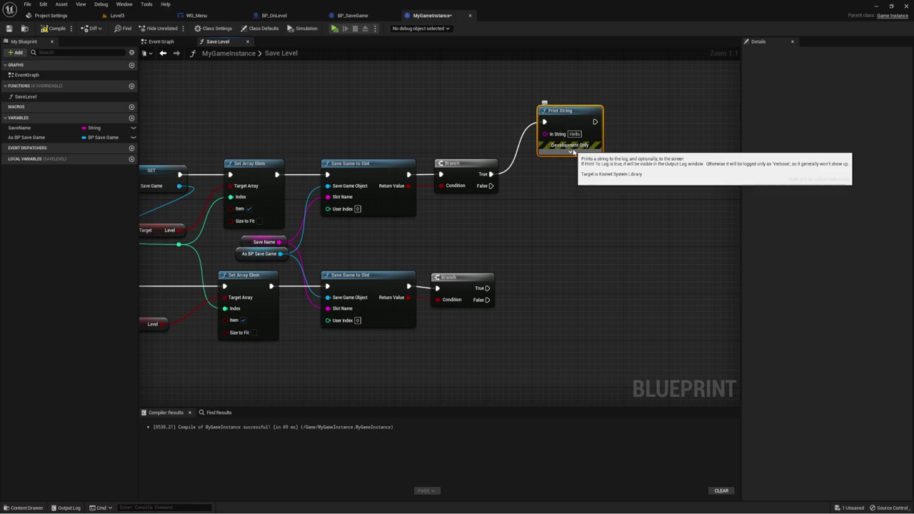
click(576, 133)
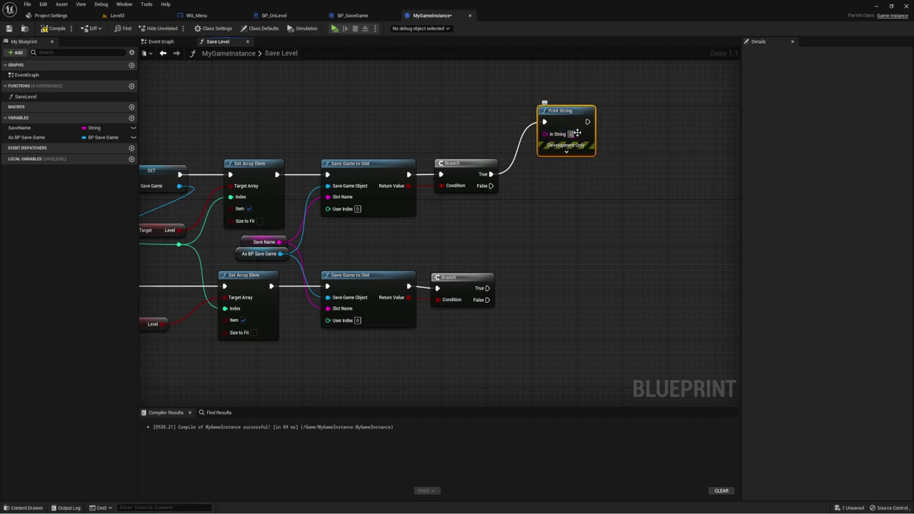
text(Game Savedd)
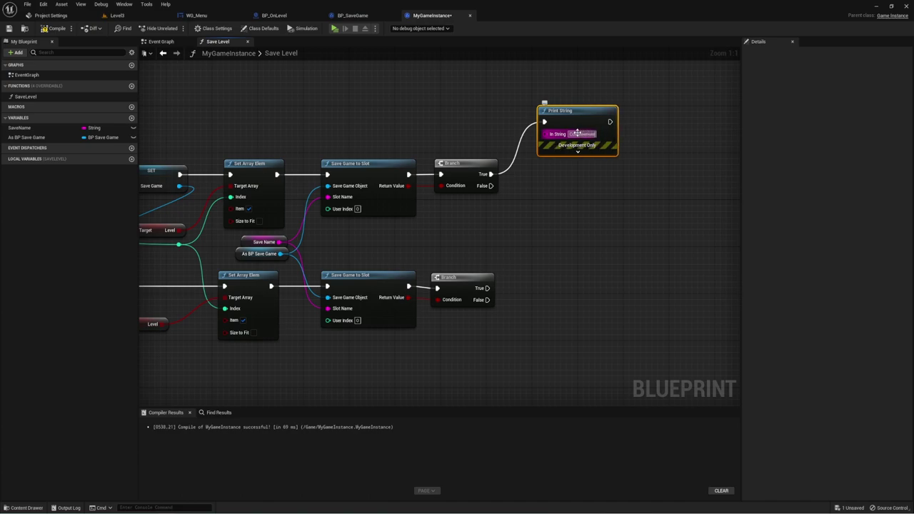
text( иг)
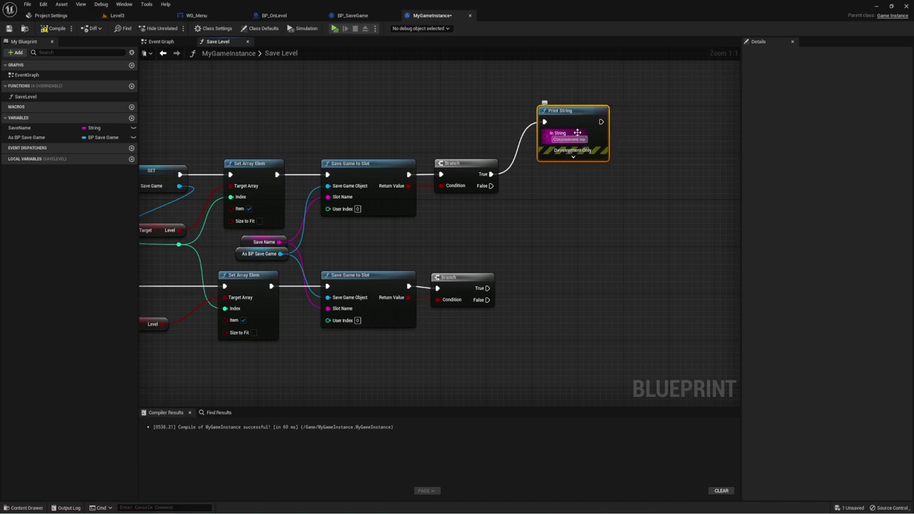
text(ры)
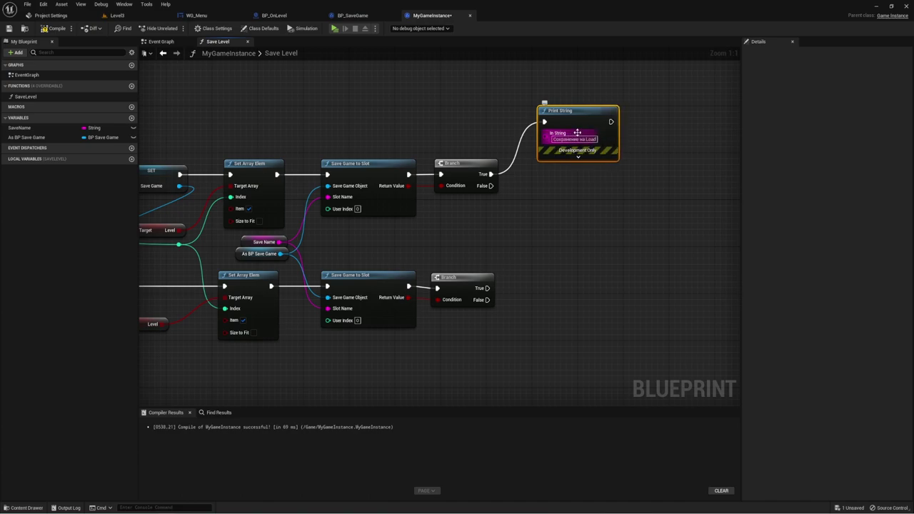
click(569, 198)
key(ctrl+v)
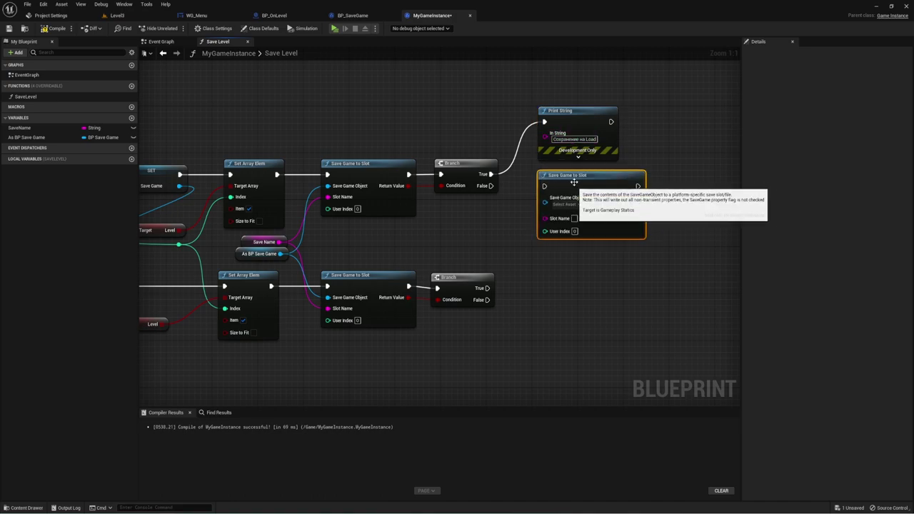
key(Delete)
- Print 'Не сохранилось load' on the upper Branch's False output using a copied Print String
click(574, 112)
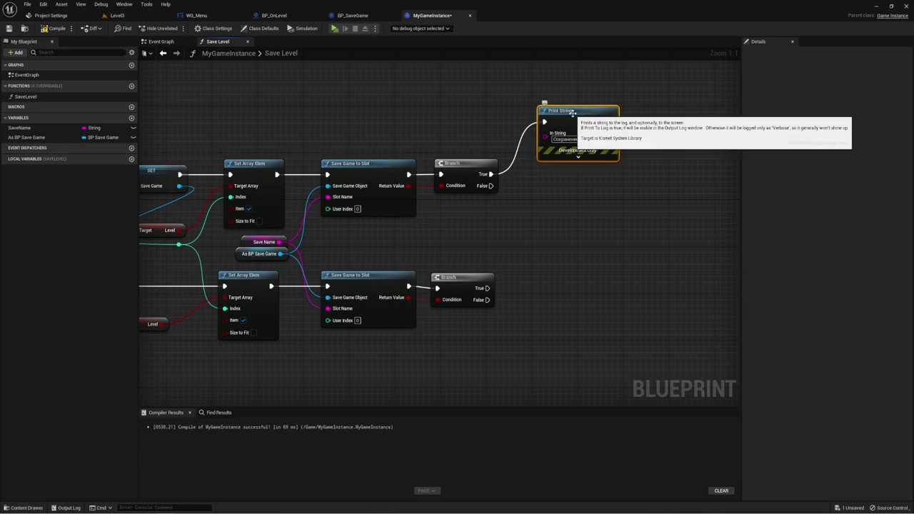
key(ctrl+c)
key(ctrl+v)
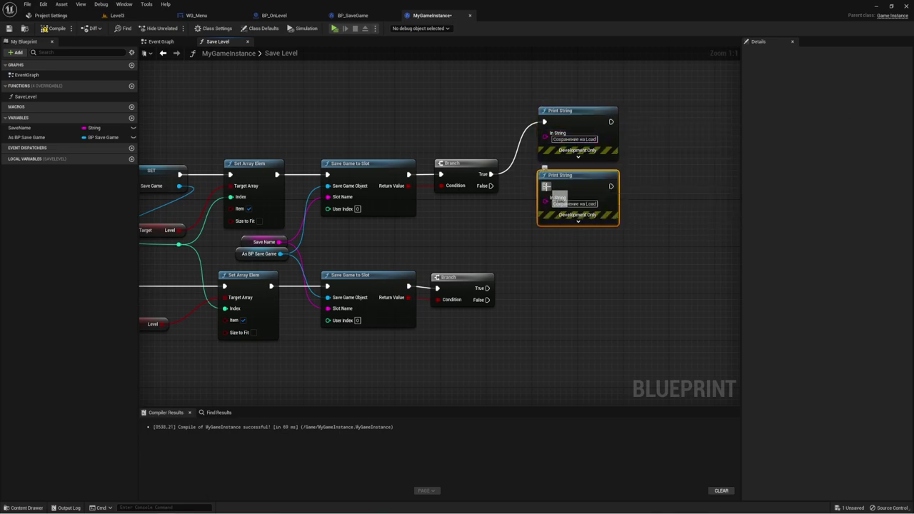
mouse_move(544, 187)
mouse_down()
mouse_move(487, 186)
mouse_move(557, 193)
mouse_up()
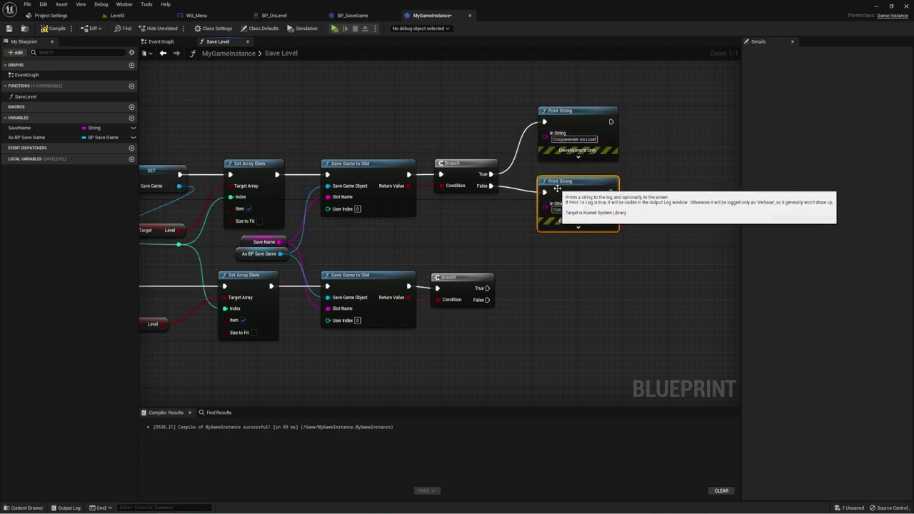
text(О)
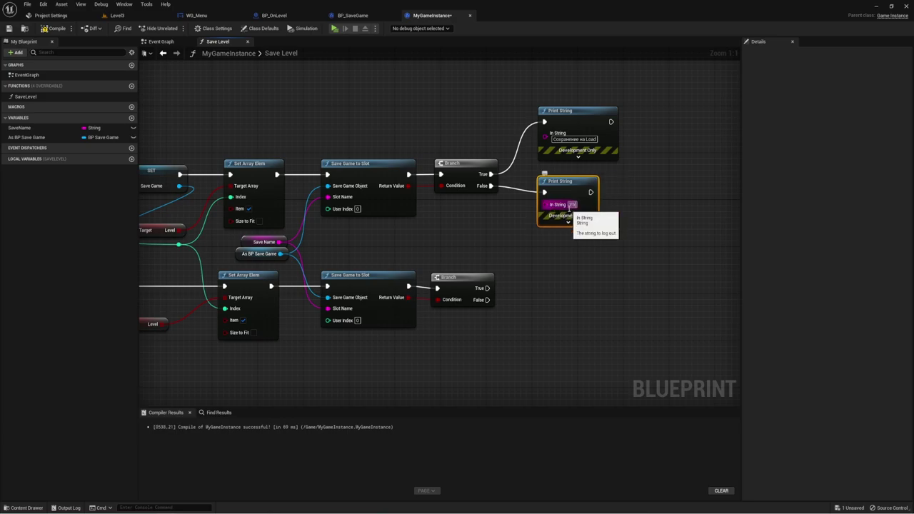
text(шибк)
text(а сох)
text(ранено)
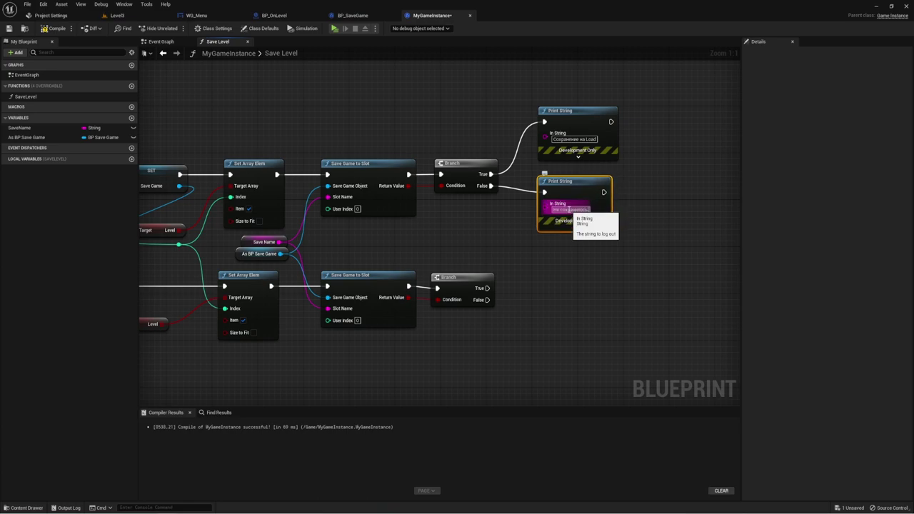
text( !)
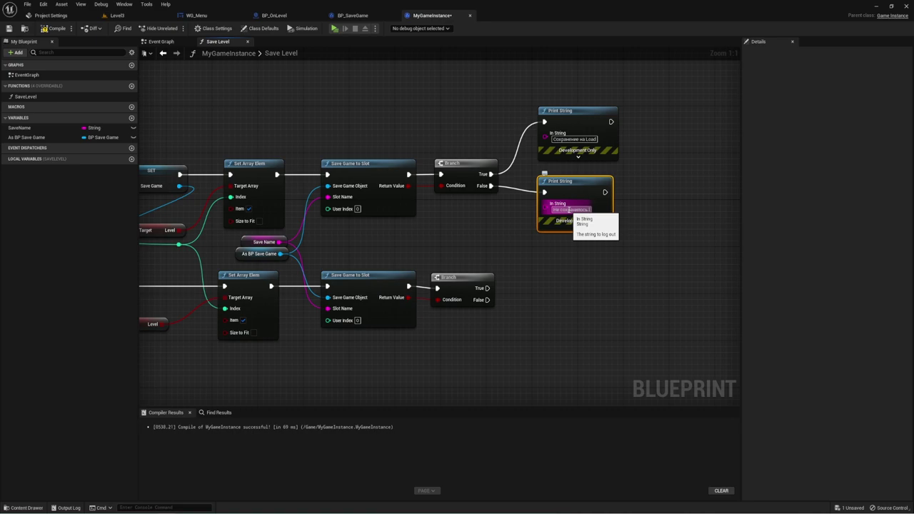
text(oad)
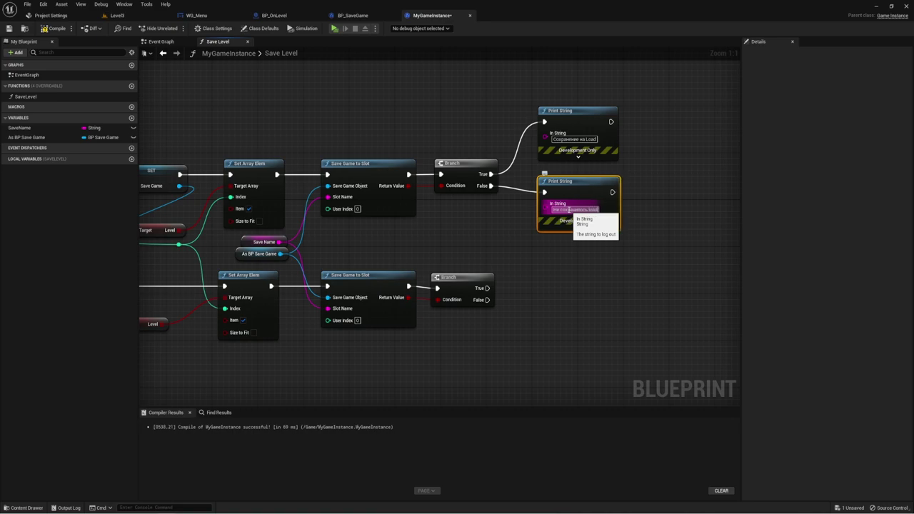
key(Return)
- Duplicate both Print String message nodes
drag(614, 266, 588, 142)
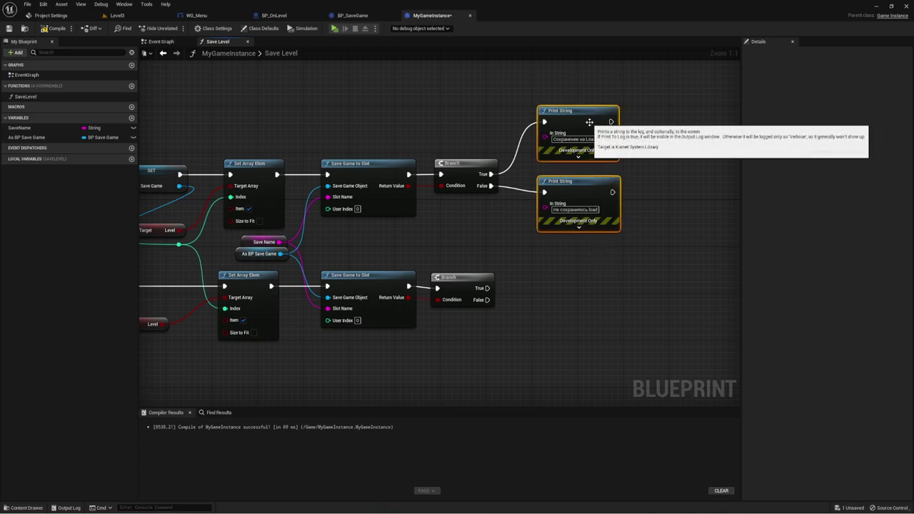
key(ctrl+c)
key(ctrl+v)
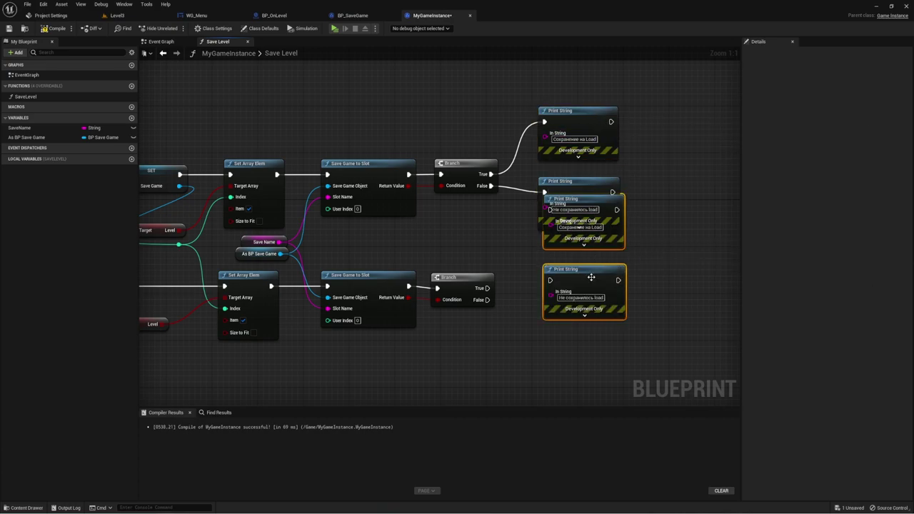
- Wire the pasted Print Strings to the lower Branch, reading 'Сохранение на Create' and 'Не сохранилось Create'
drag(591, 277, 584, 332)
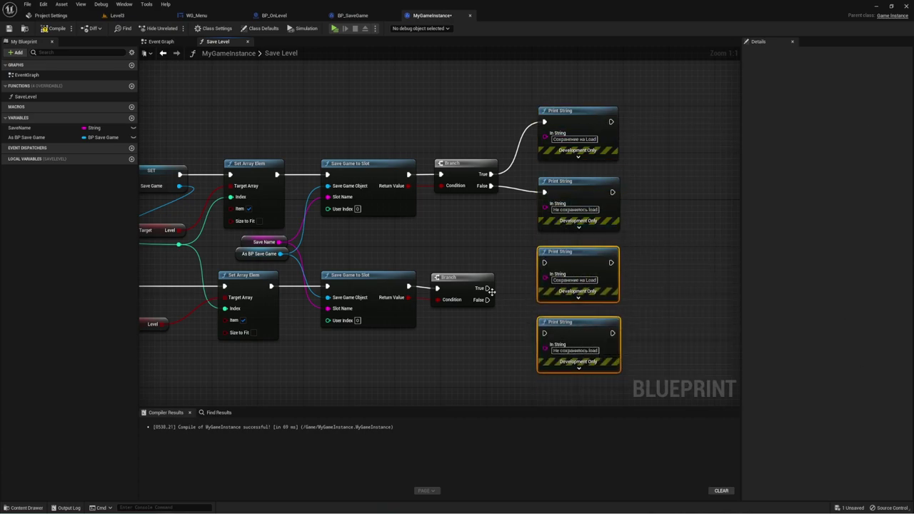
drag(487, 288, 543, 264)
drag(486, 299, 544, 332)
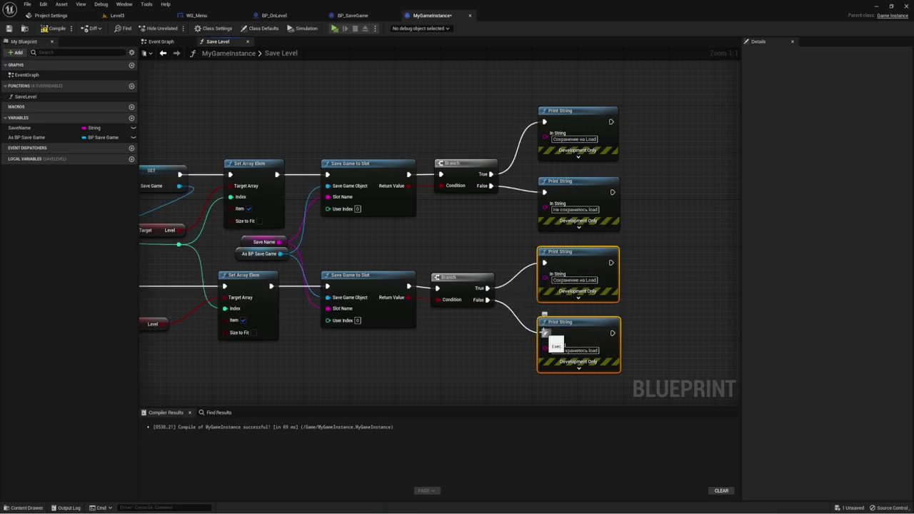
drag(585, 279, 601, 279)
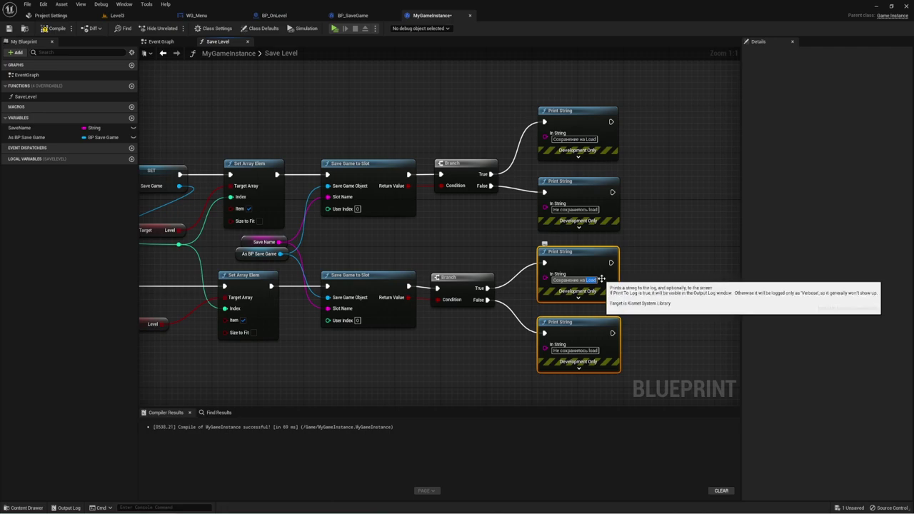
text(Create)
key(Return)
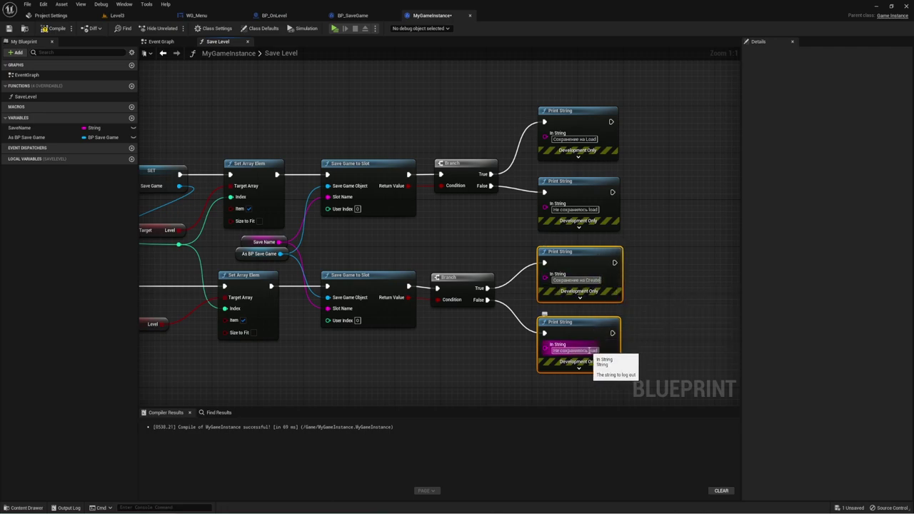
double_click(591, 350)
text(Create)
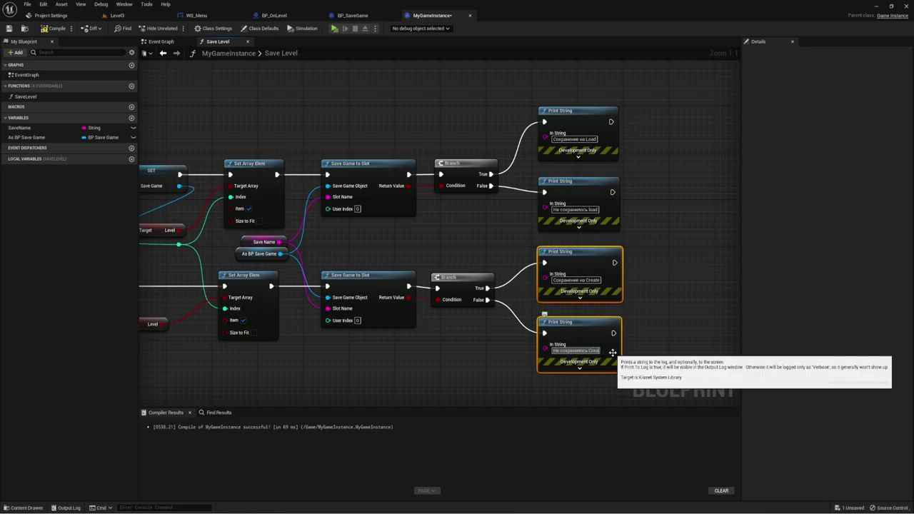
click(660, 319)
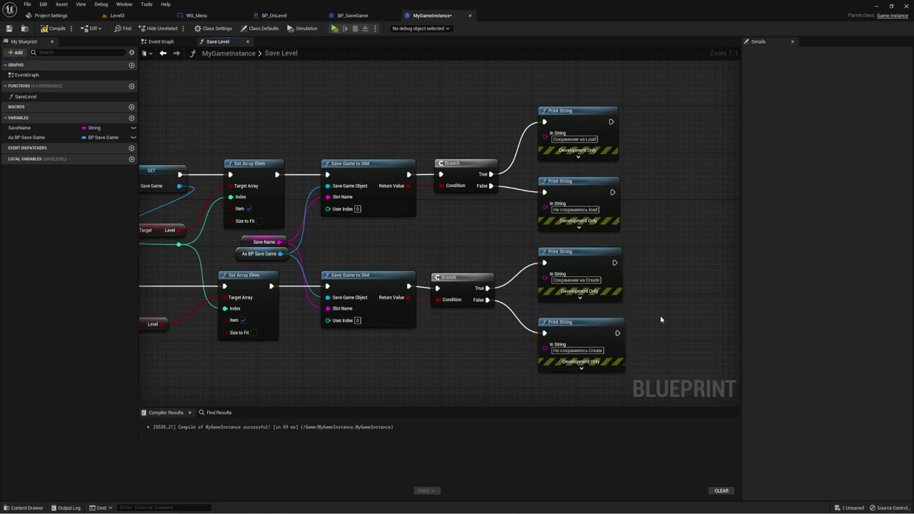
right_drag(660, 319, 724, 303)
- Pan back to the Load Game from Slot nodes at the start of the Save Level graph
scroll(474, 262, down, 1)
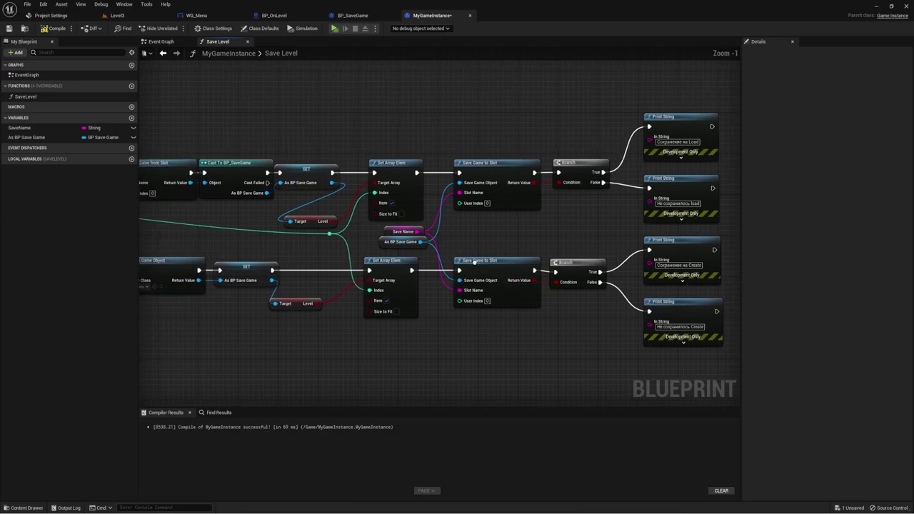
scroll(474, 262, up, 1)
mouse_move(178, 228)
right_down()
mouse_move(298, 240)
mouse_move(289, 224)
right_up()
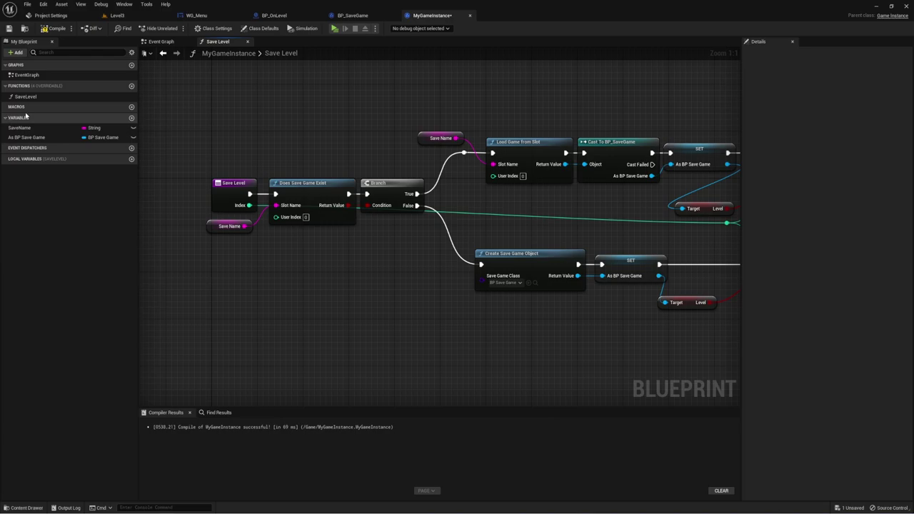
- Add a function named LoadLevel, then go back to the Save Level graph
click(130, 86)
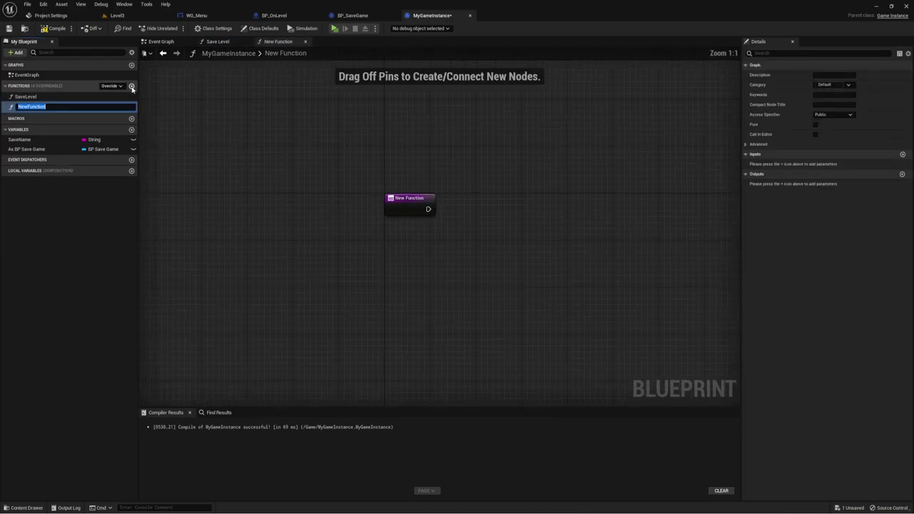
text(LoadLevel)
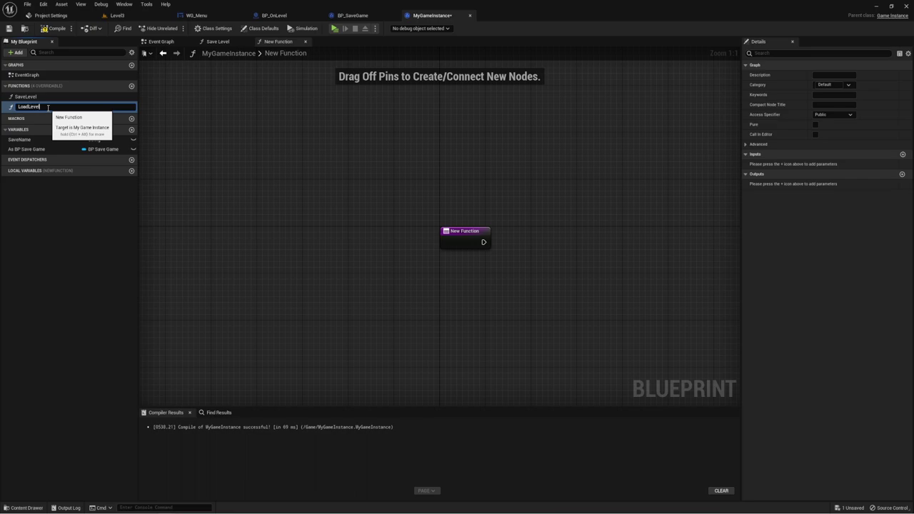
key(Return)
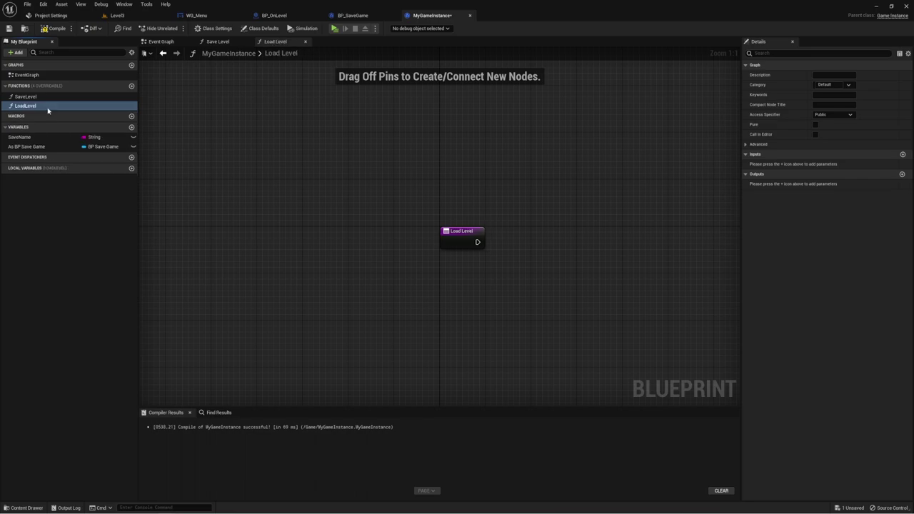
right_drag(496, 266, 276, 247)
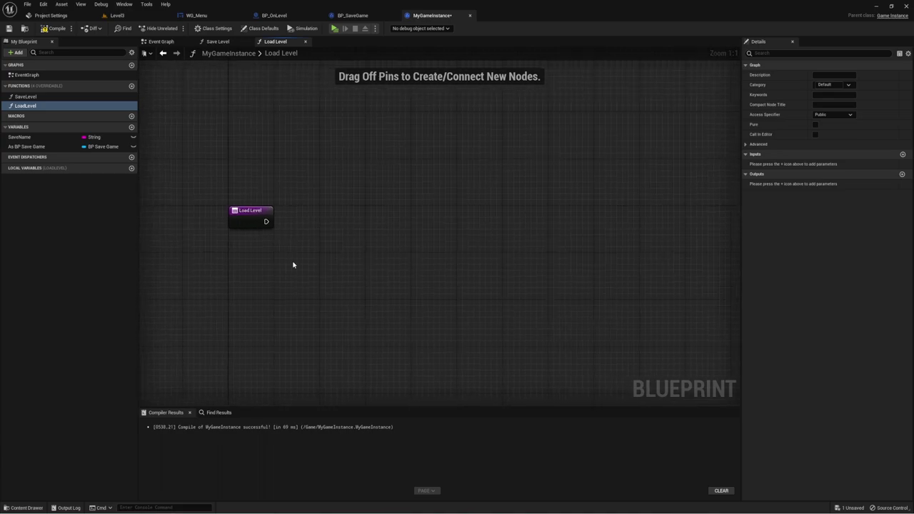
click(217, 41)
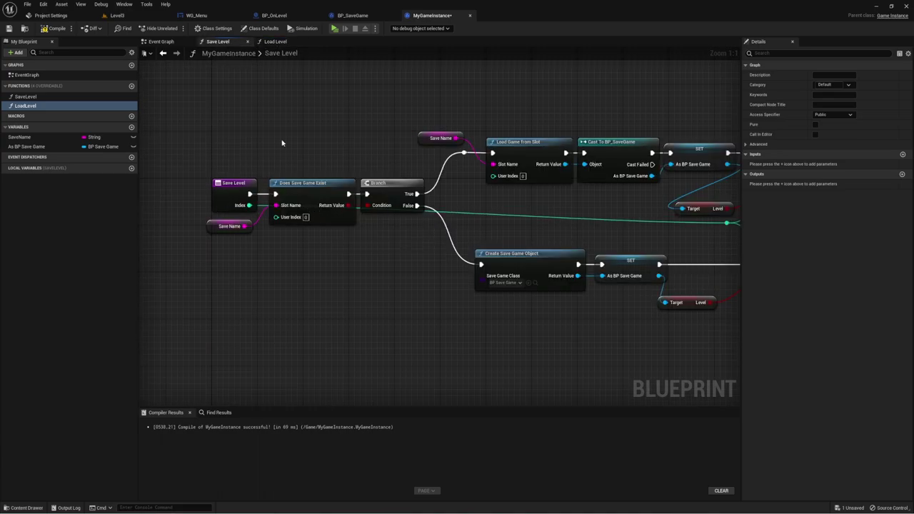
- Select Save Name, Does Save Game Exist, Branch, Load Game from Slot, Cast and SET nodes
drag(198, 266, 285, 215)
shift+drag(357, 139, 407, 243)
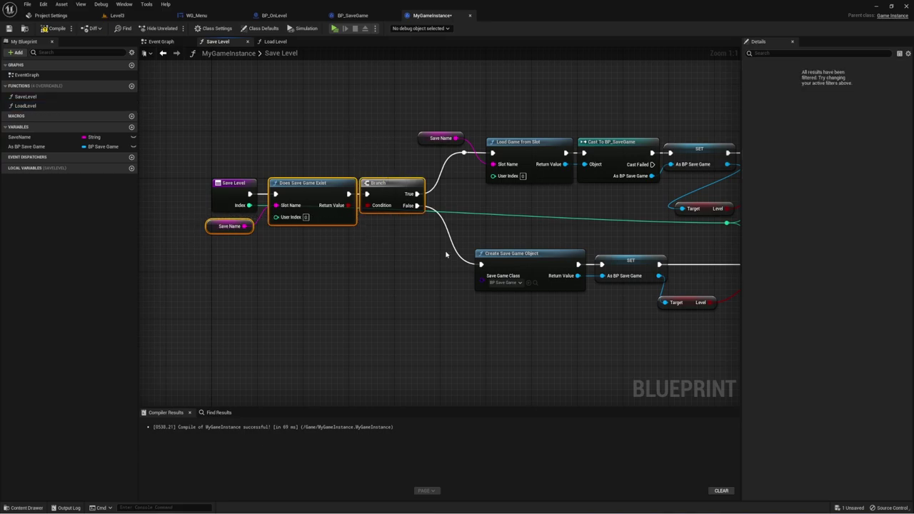
right_drag(460, 247, 347, 254)
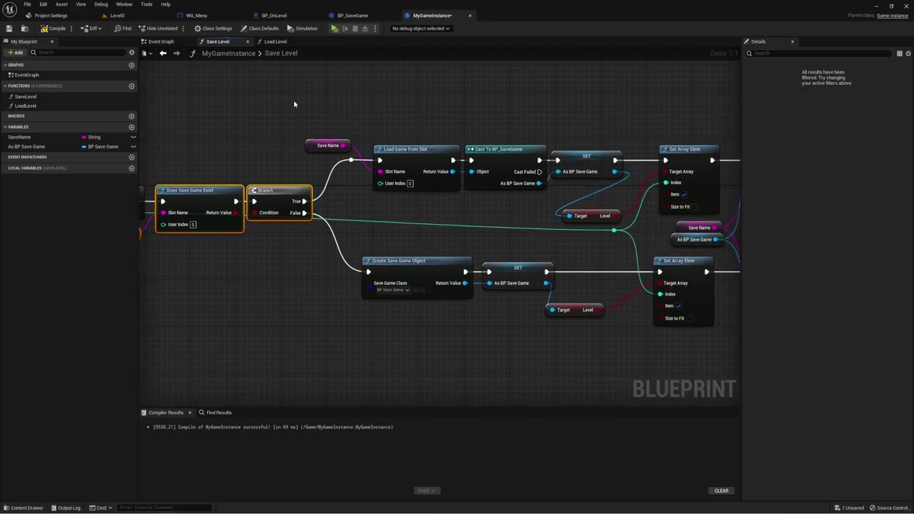
mouse_move(254, 112)
shift+mouse_down()
mouse_move(621, 162)
mouse_move(591, 184)
shift+mouse_up()
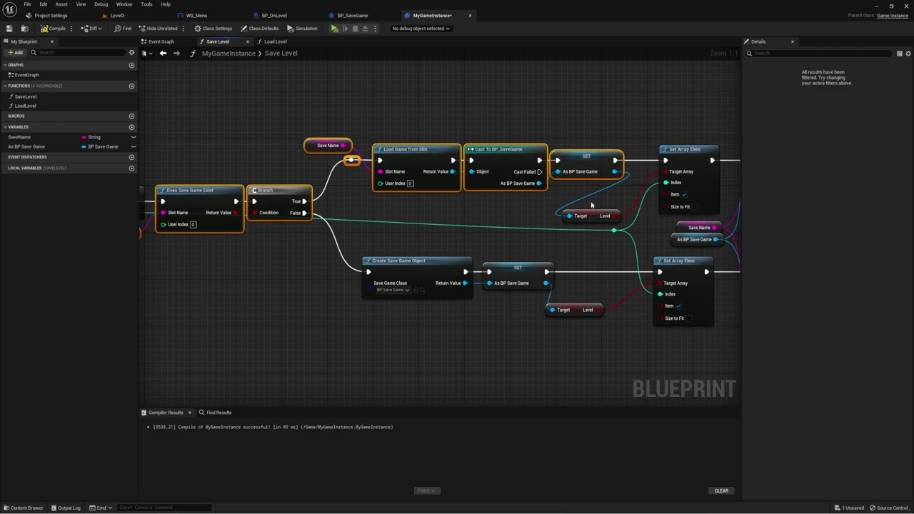
- Paste the save-check and load-from-slot nodes into Load Level and wire its entry to Does Save Game Exist
click(591, 214)
click(279, 41)
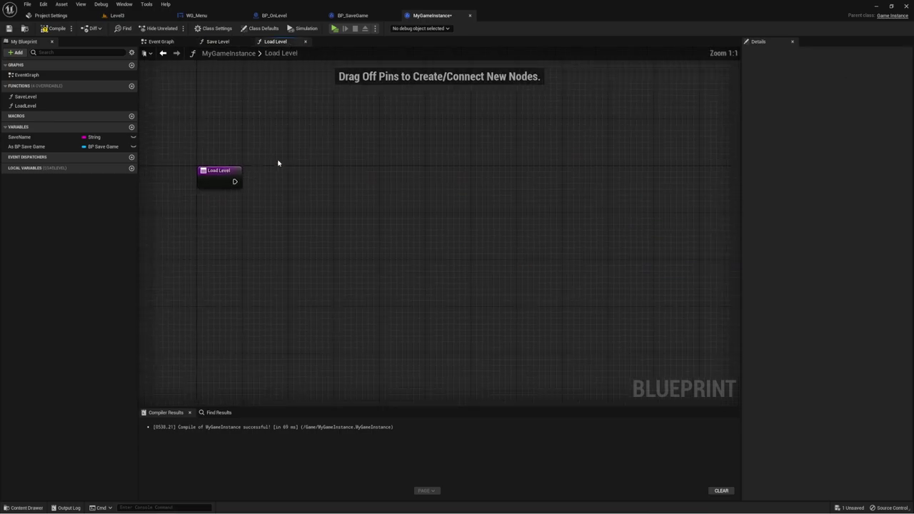
key(ctrl+v)
drag(335, 136, 489, 134)
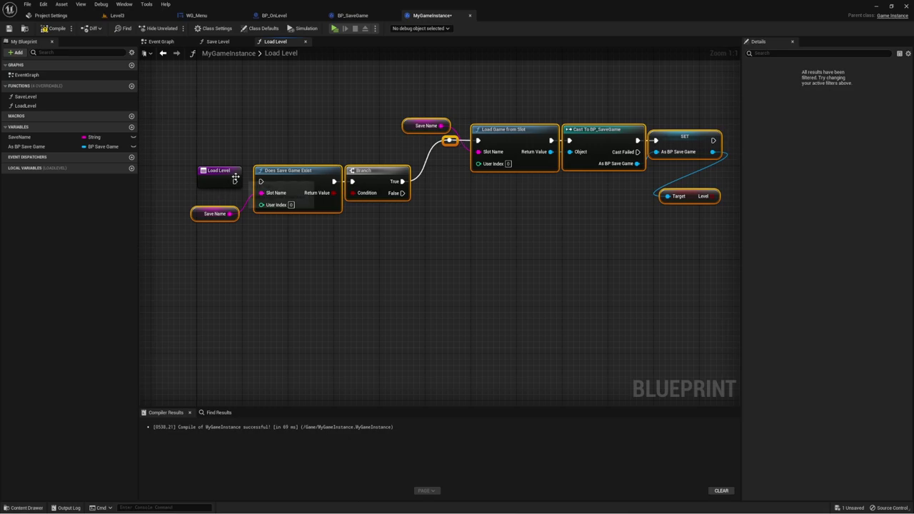
drag(235, 181, 264, 183)
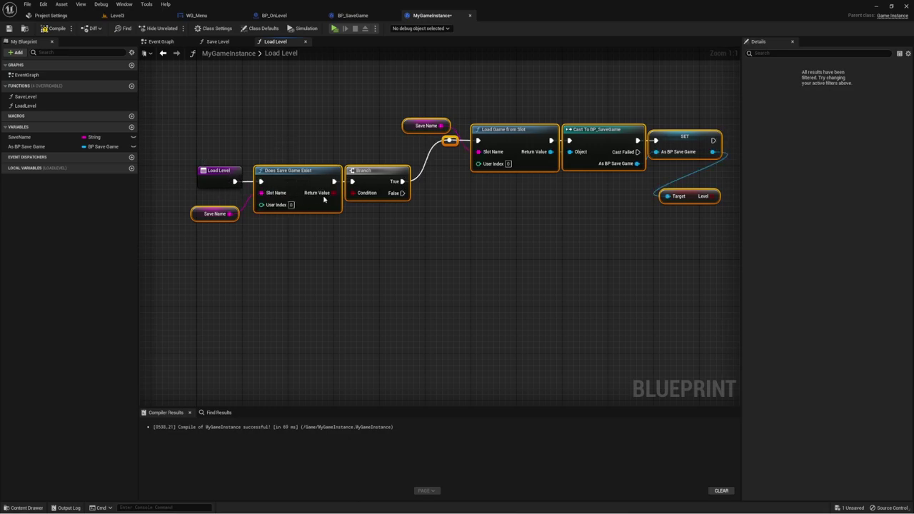
right_drag(324, 200, 336, 229)
click(270, 190)
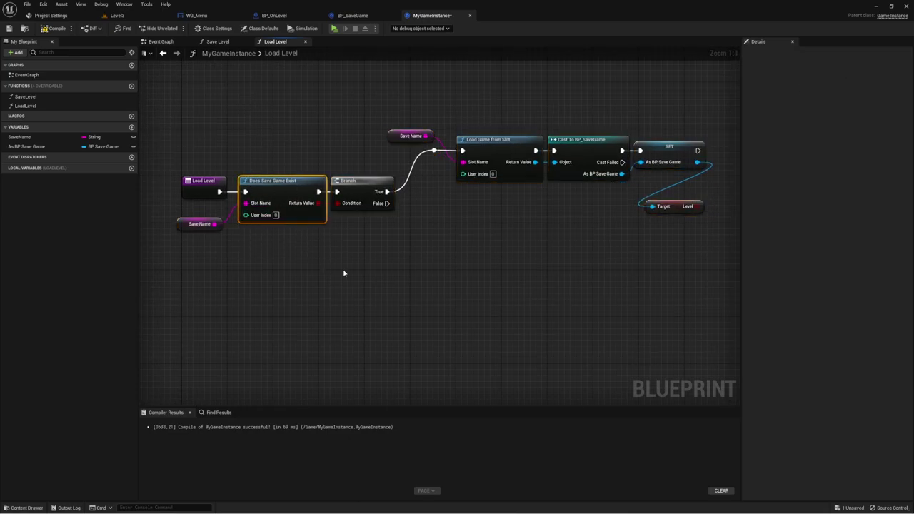
mouse_move(408, 253)
right_down()
mouse_move(368, 261)
mouse_move(416, 259)
mouse_move(395, 255)
right_up()
drag(253, 108, 633, 174)
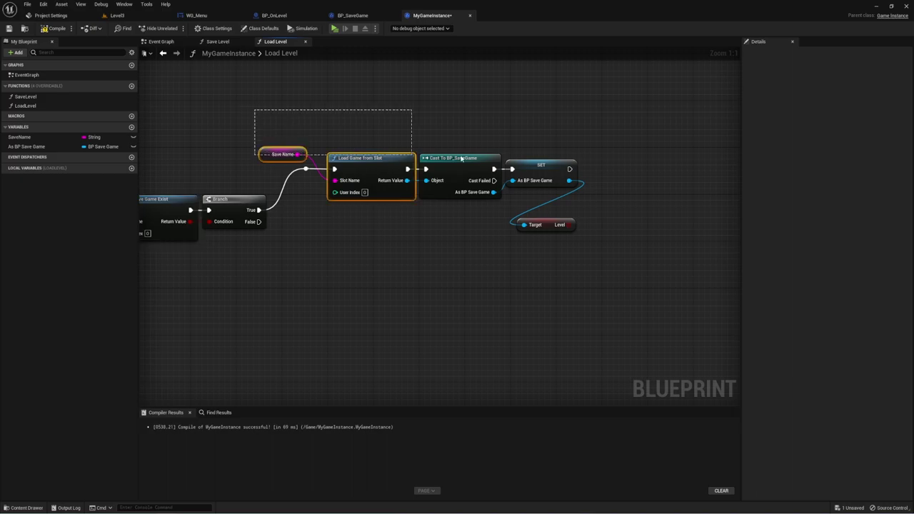
right_drag(599, 223, 479, 242)
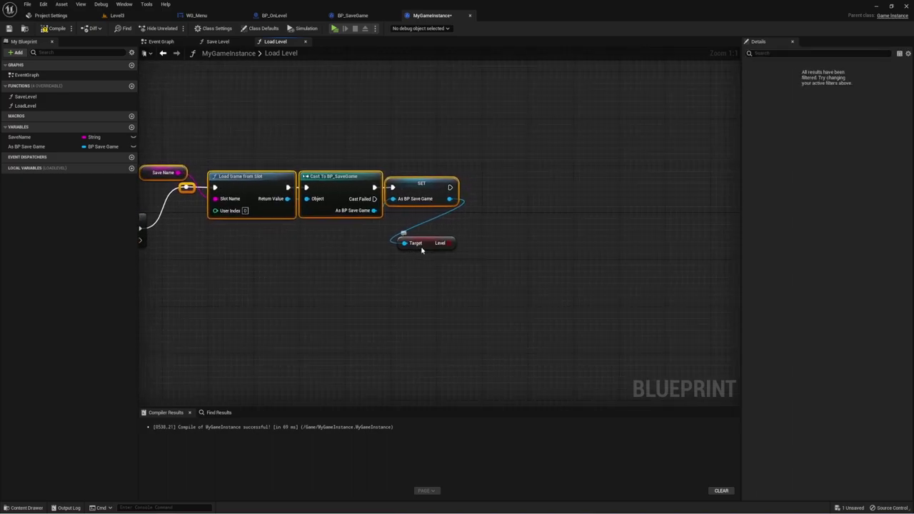
drag(428, 243, 436, 231)
right_drag(577, 210, 531, 203)
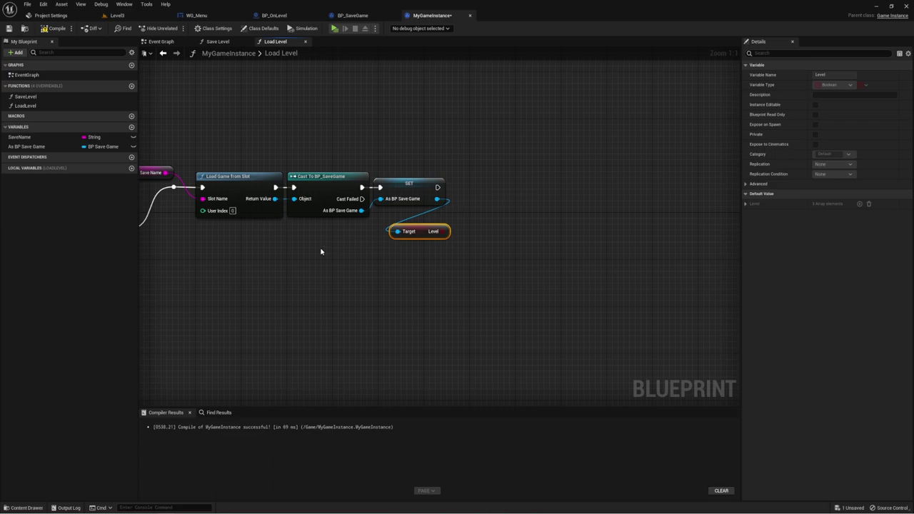
right_drag(321, 251, 439, 236)
right_drag(218, 250, 321, 243)
drag(219, 133, 265, 231)
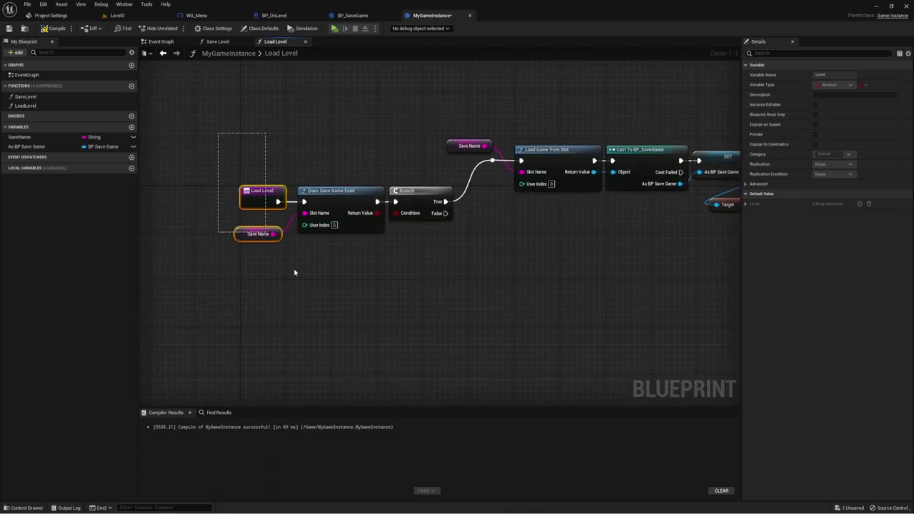
drag(294, 272, 279, 285)
right_drag(524, 262, 483, 252)
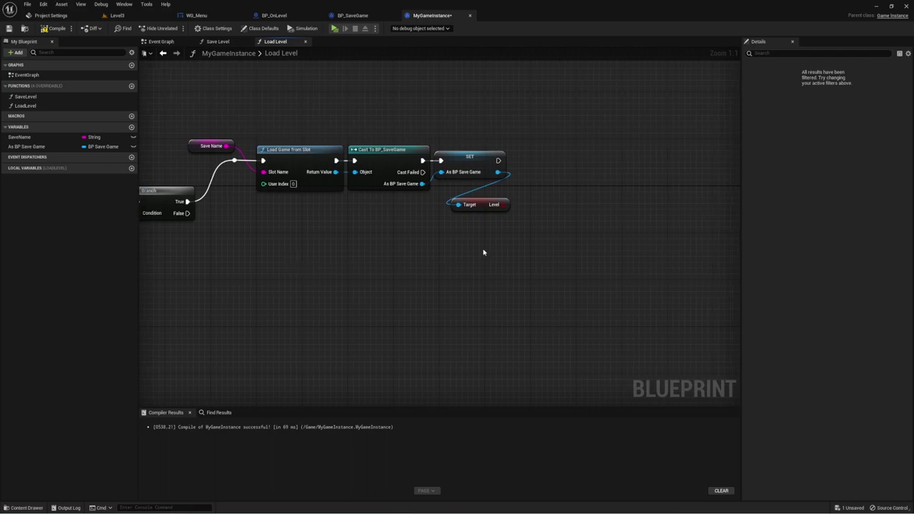
right_drag(538, 228, 499, 229)
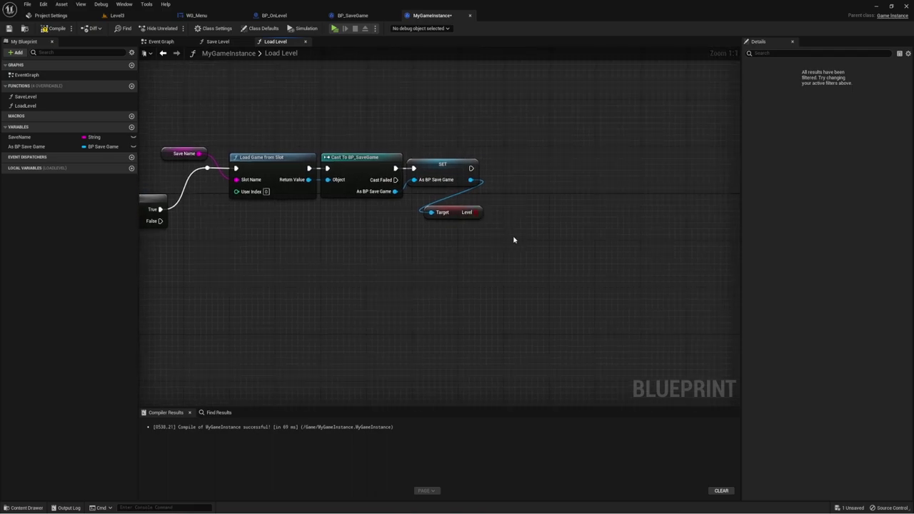
right_drag(410, 250, 695, 236)
right_drag(411, 252, 392, 244)
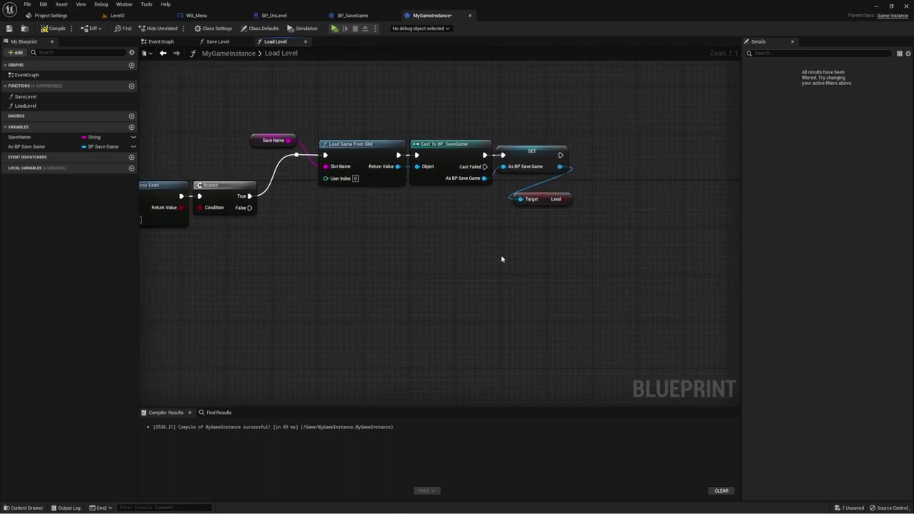
right_drag(513, 220, 478, 232)
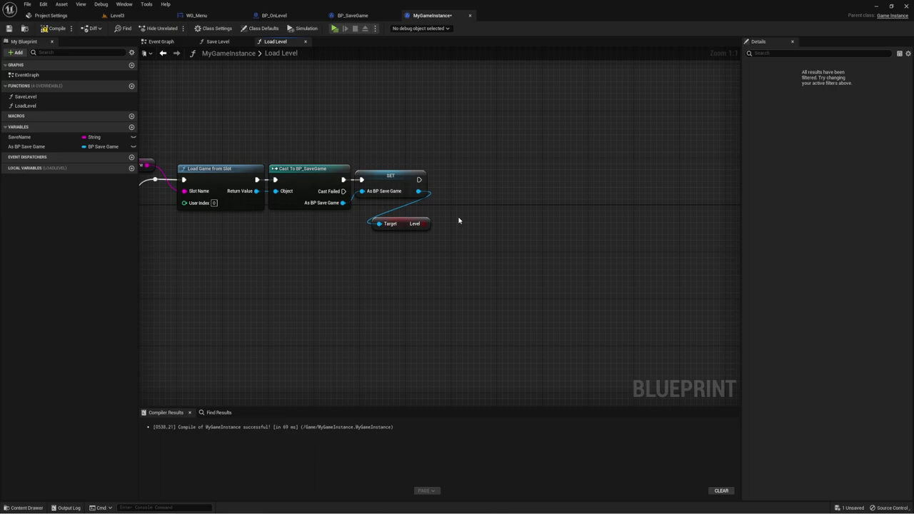
mouse_move(237, 238)
right_down()
mouse_move(363, 224)
mouse_move(348, 197)
mouse_move(360, 222)
right_up()
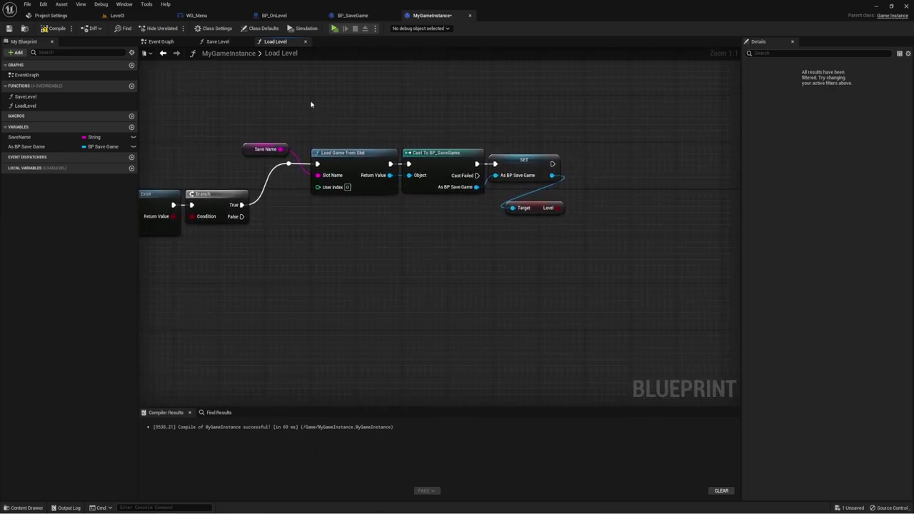
click(353, 16)
click(432, 15)
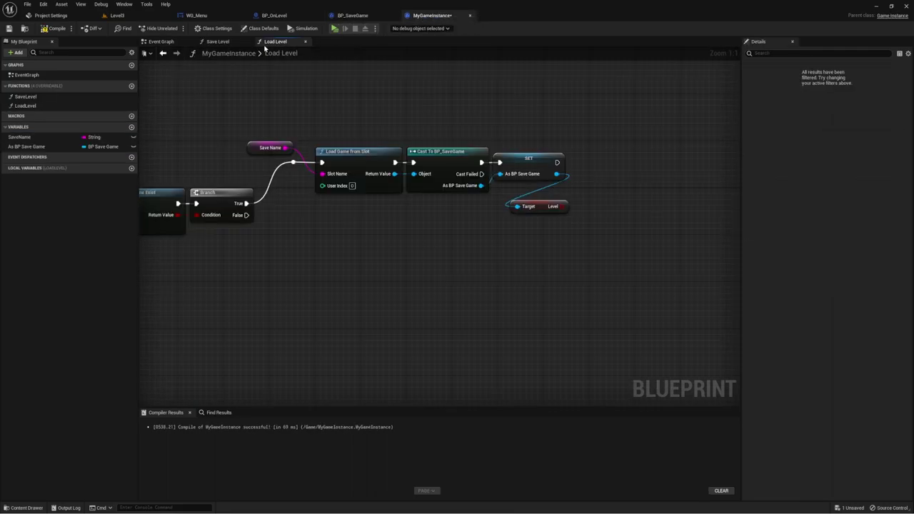
- In Save Level, select Create Save Game Object, SET, Save Name, As BP Save Game and Save Game to Slot, then compile
click(218, 41)
scroll(444, 260, down, 2)
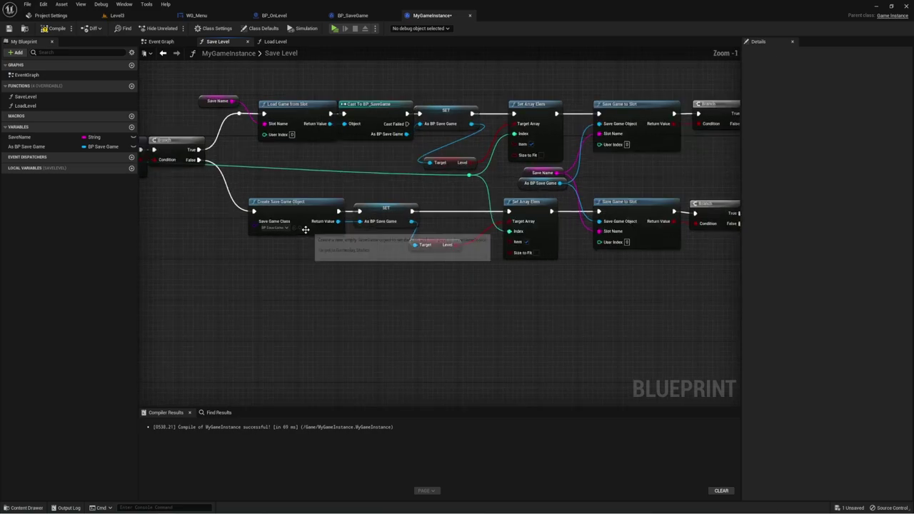
scroll(277, 269, up, 2)
drag(277, 269, 379, 191)
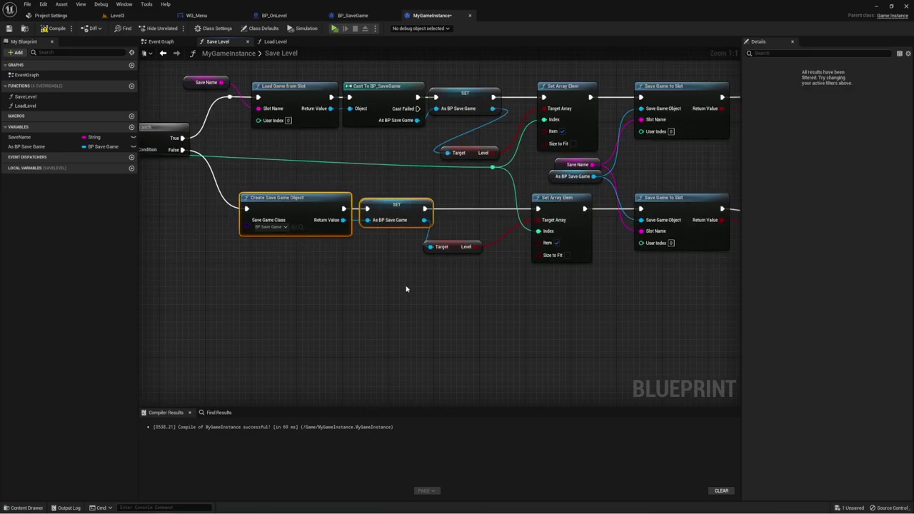
right_drag(405, 288, 373, 285)
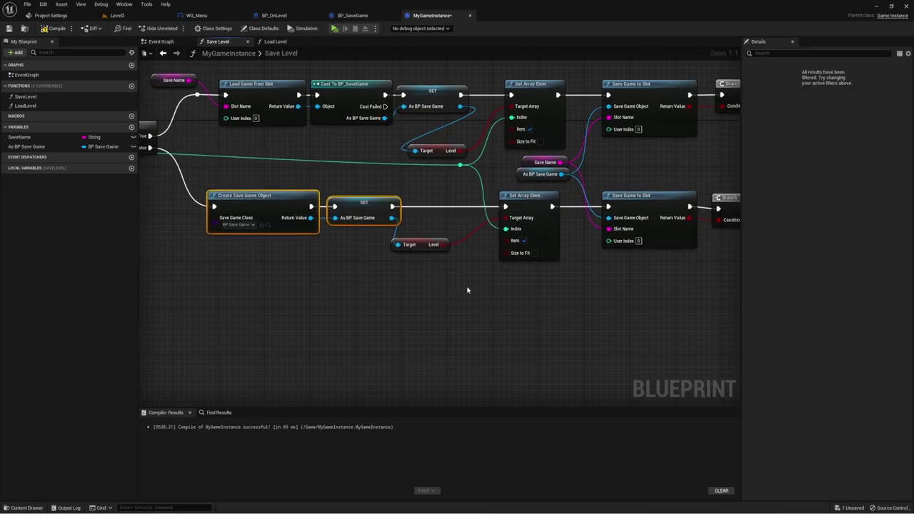
ctrl+click(646, 229)
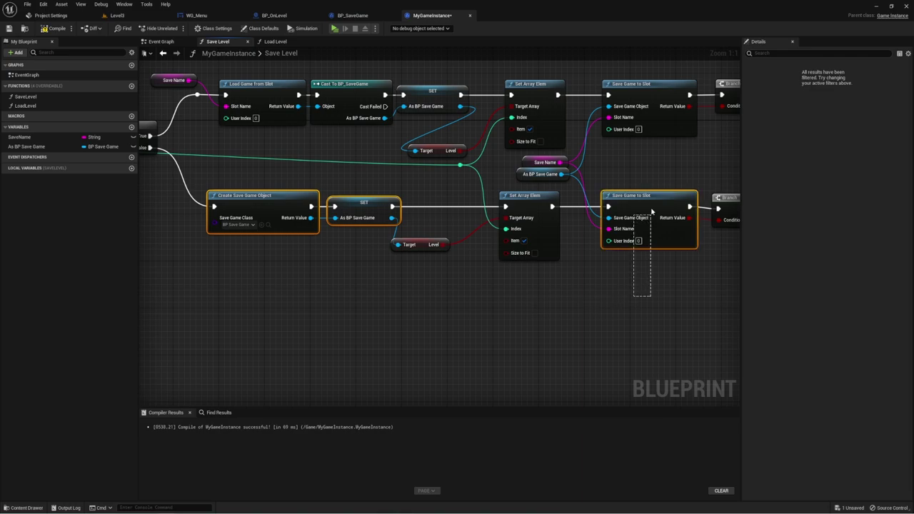
ctrl+drag(628, 167, 534, 176)
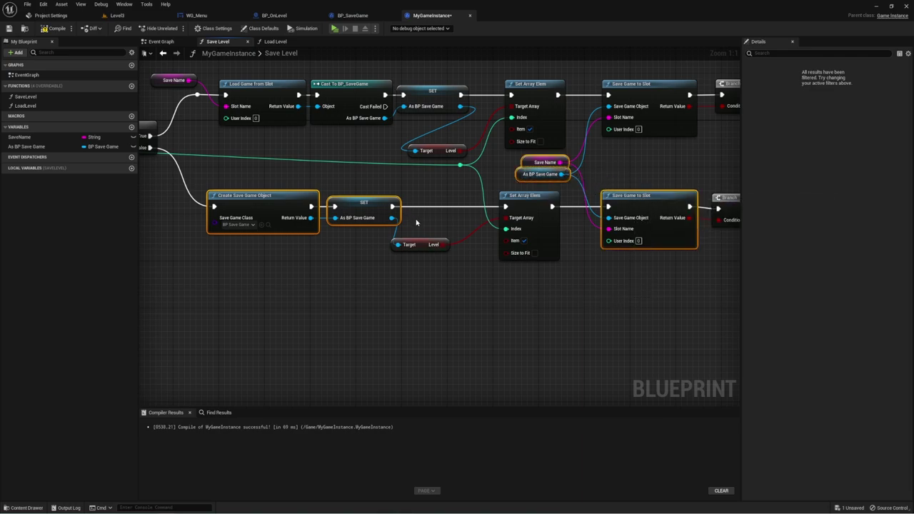
click(54, 29)
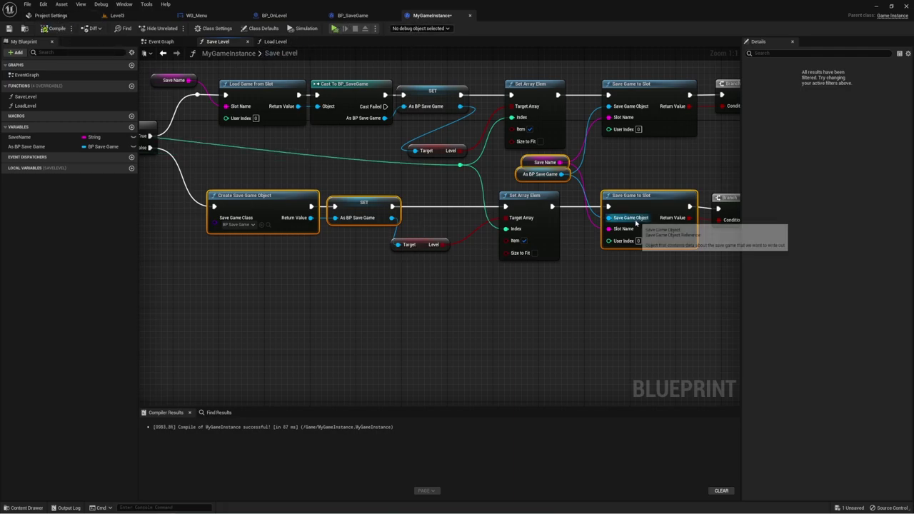
- Reselect the same save-creation and save-to-slot nodes in Save Level and check the BP_SaveGame blueprint
double_click(282, 51)
click(277, 42)
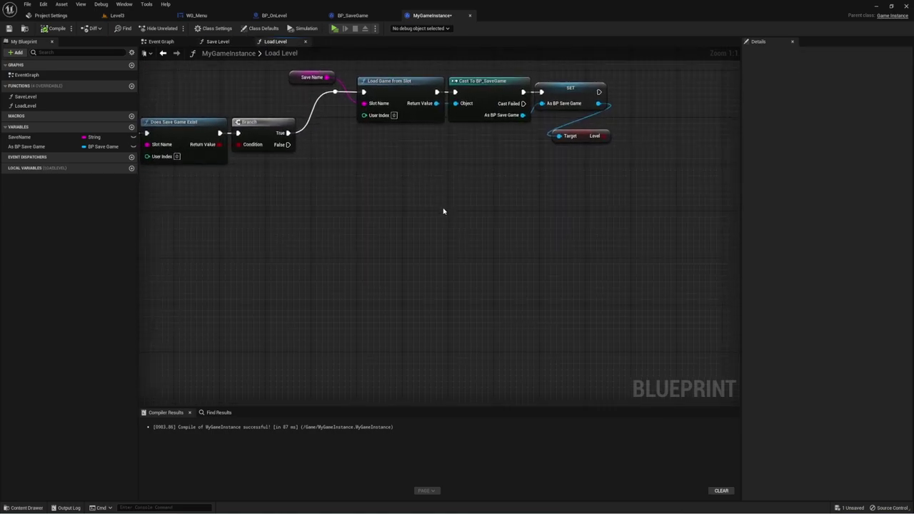
click(217, 42)
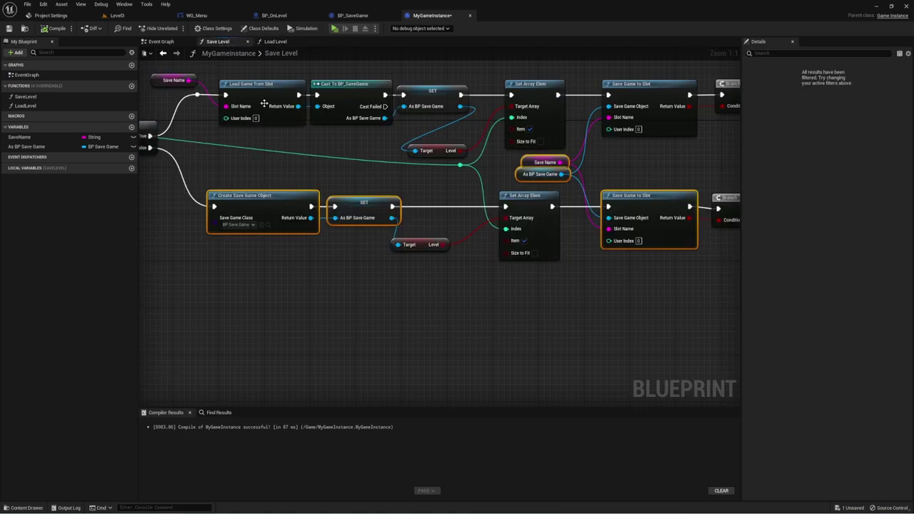
click(280, 202)
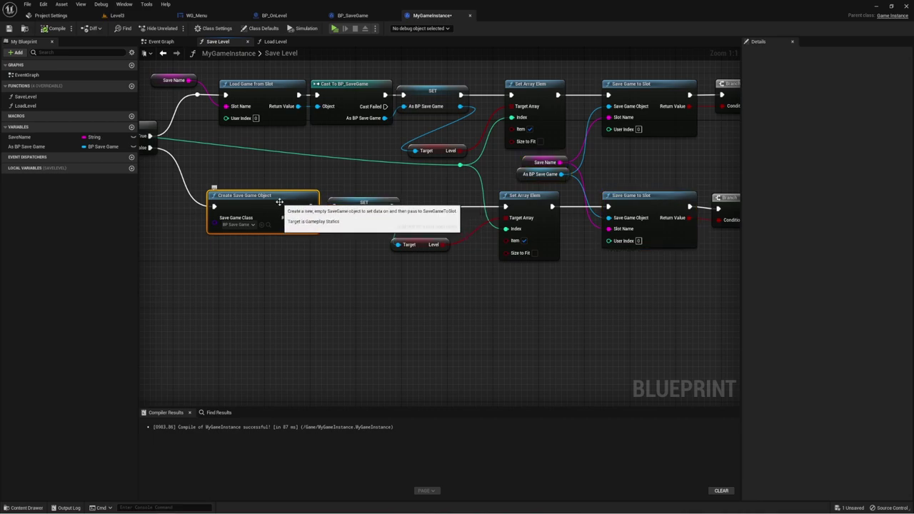
drag(265, 175, 378, 256)
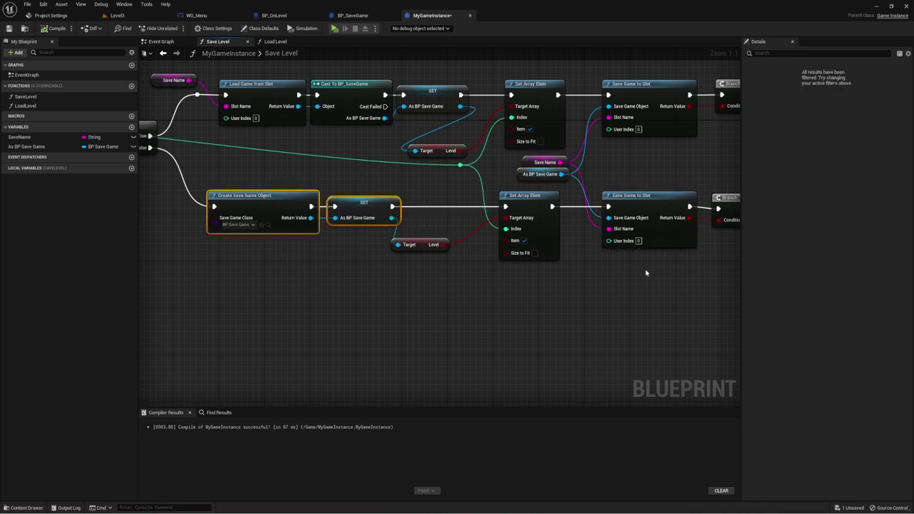
mouse_move(645, 272)
shift+mouse_down()
mouse_move(635, 177)
mouse_move(524, 178)
shift+mouse_up()
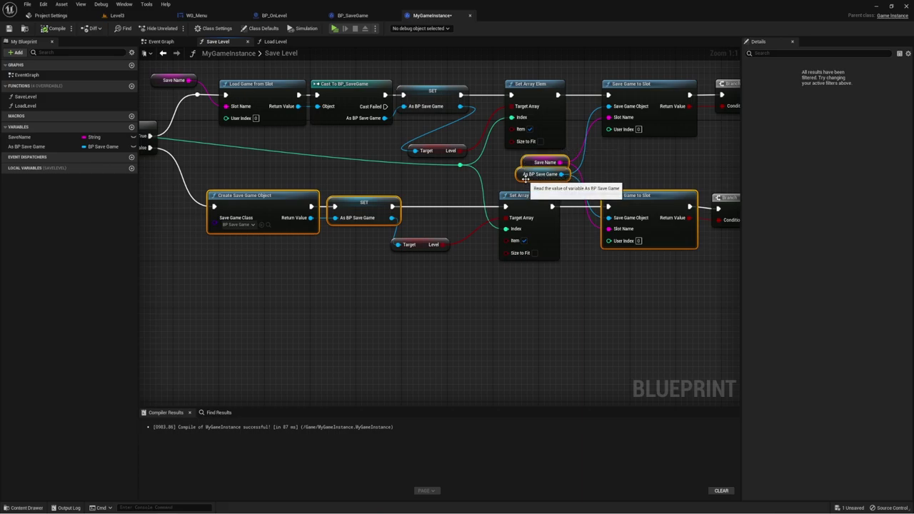
click(361, 17)
click(432, 15)
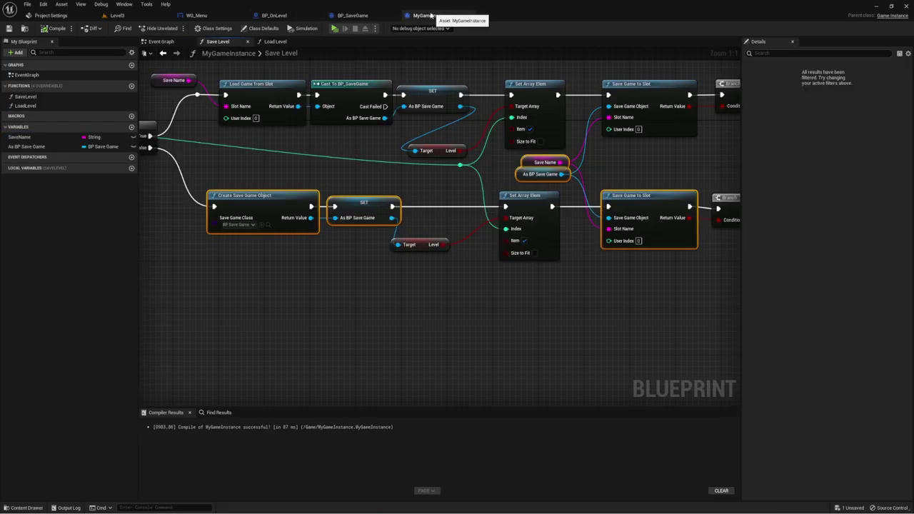
click(283, 42)
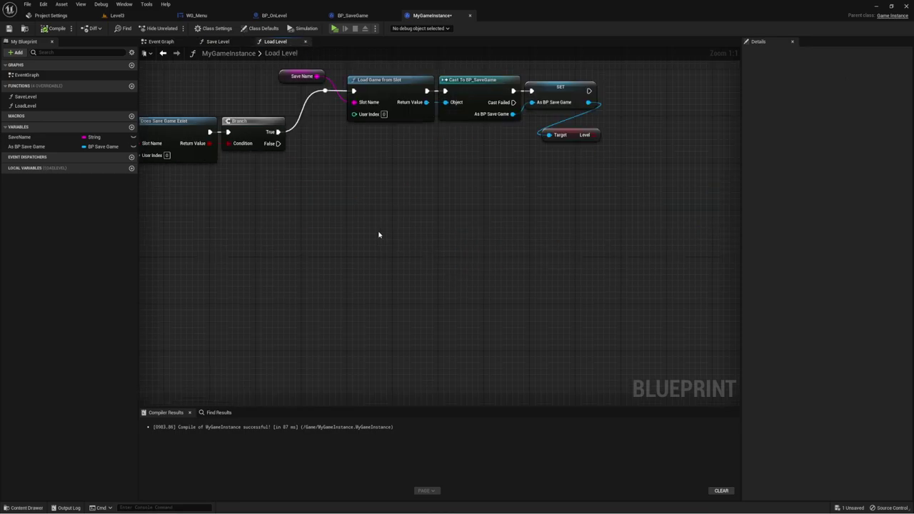
- Paste the save nodes into Load Level, run Branch False into Create Save Game Object, and place them beside SET
key(ctrl+v)
mouse_move(301, 257)
mouse_down()
mouse_move(478, 187)
mouse_move(501, 187)
mouse_up()
click(399, 261)
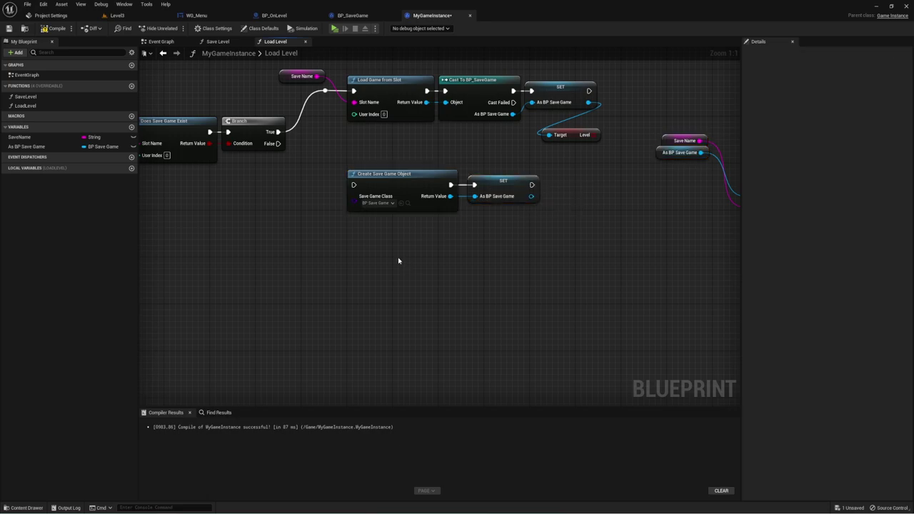
drag(277, 143, 354, 185)
right_drag(678, 273, 507, 270)
drag(498, 208, 612, 140)
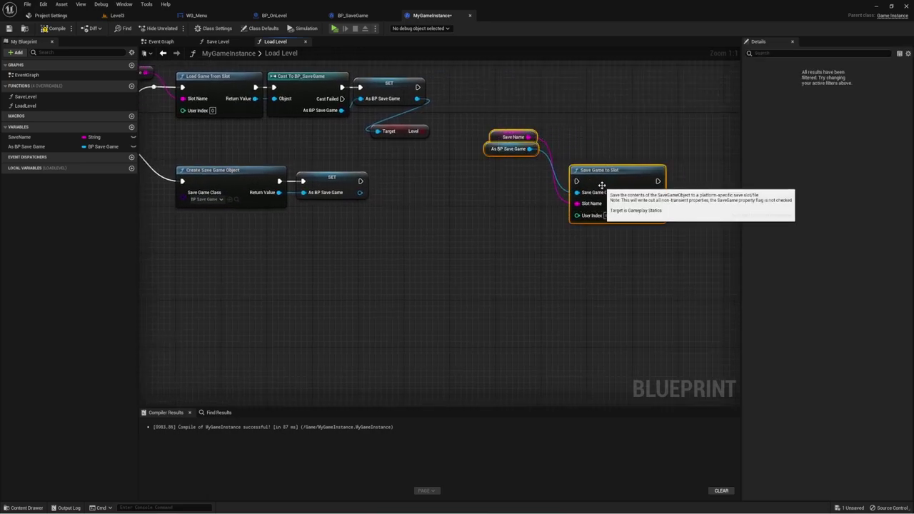
mouse_move(602, 184)
mouse_down()
mouse_move(516, 212)
mouse_move(485, 202)
mouse_up()
- Wire SET's exec and save object into Save Game to Slot and delete the redundant As BP Save Game getter
click(393, 220)
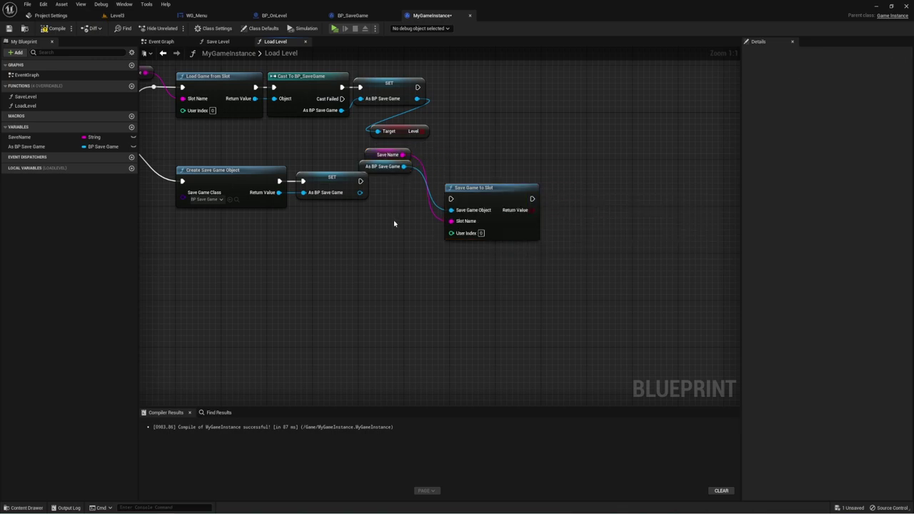
right_drag(393, 220, 437, 245)
mouse_move(431, 216)
mouse_down()
mouse_move(404, 181)
mouse_move(394, 264)
mouse_up()
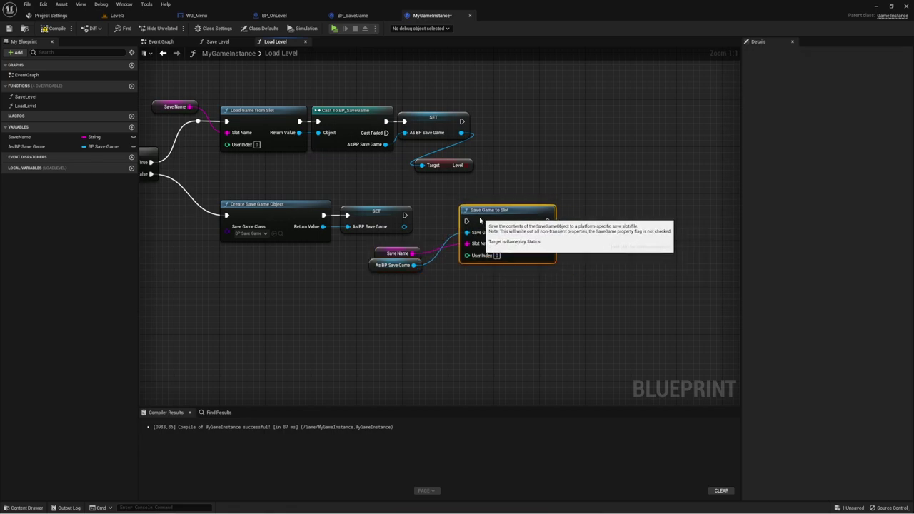
drag(510, 232, 476, 214)
mouse_move(405, 214)
mouse_down()
mouse_move(469, 221)
mouse_move(461, 215)
mouse_up()
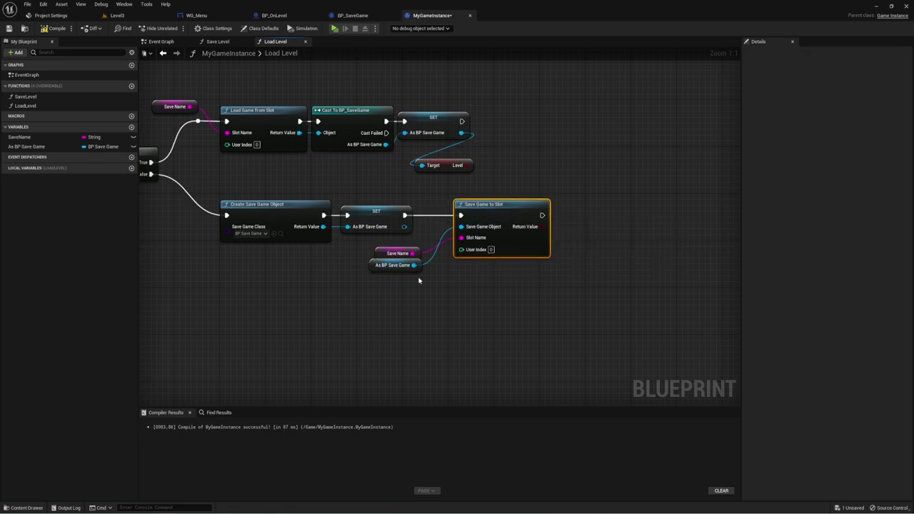
click(393, 265)
key(Delete)
drag(404, 227, 461, 226)
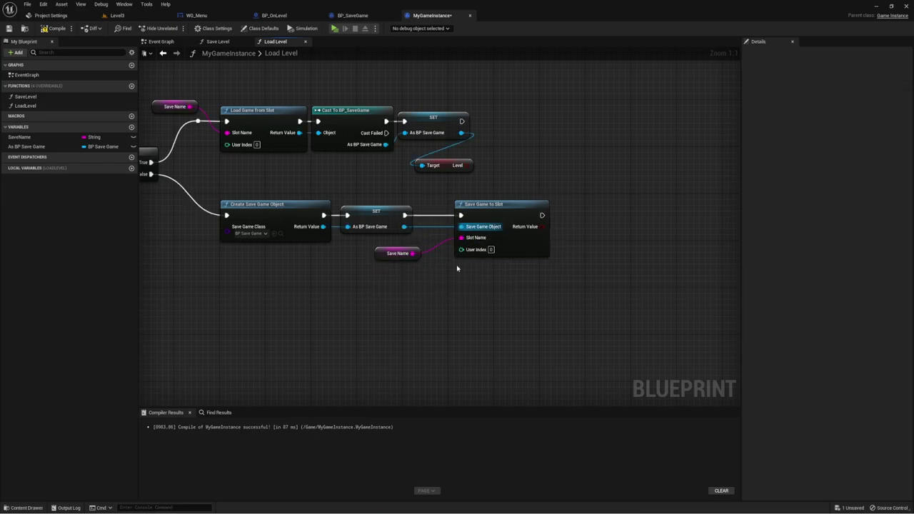
click(465, 211)
mouse_move(518, 154)
right_down()
mouse_move(485, 219)
mouse_move(468, 226)
right_up()
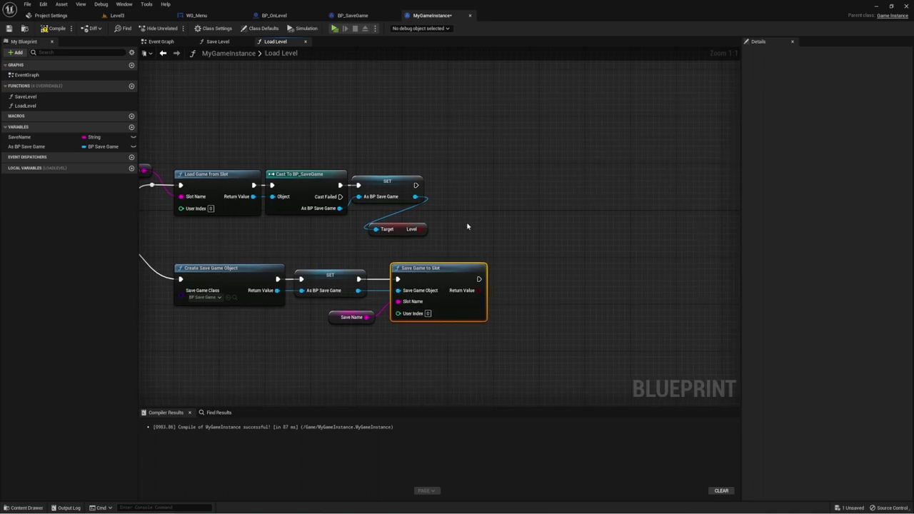
drag(414, 229, 489, 208)
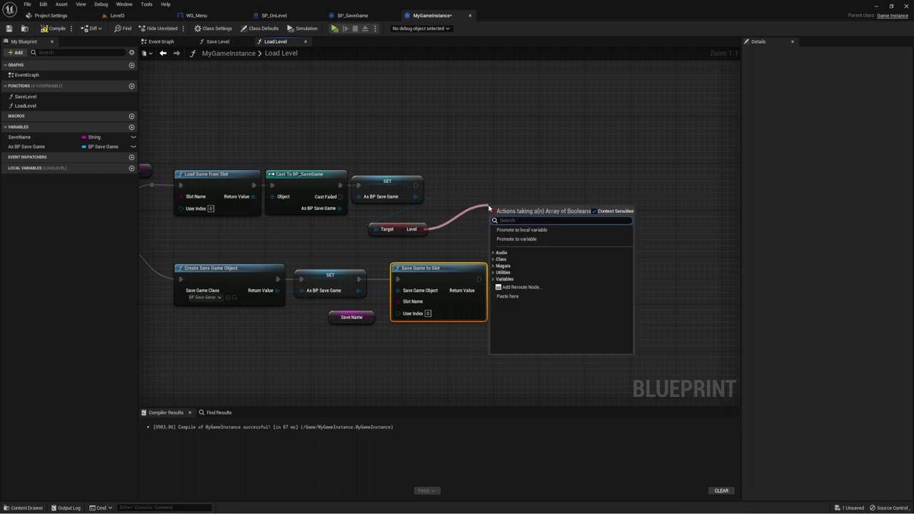
- Add a Get (a copy) node on the Level array and expose its index as a new Load Level integer input
text(get)
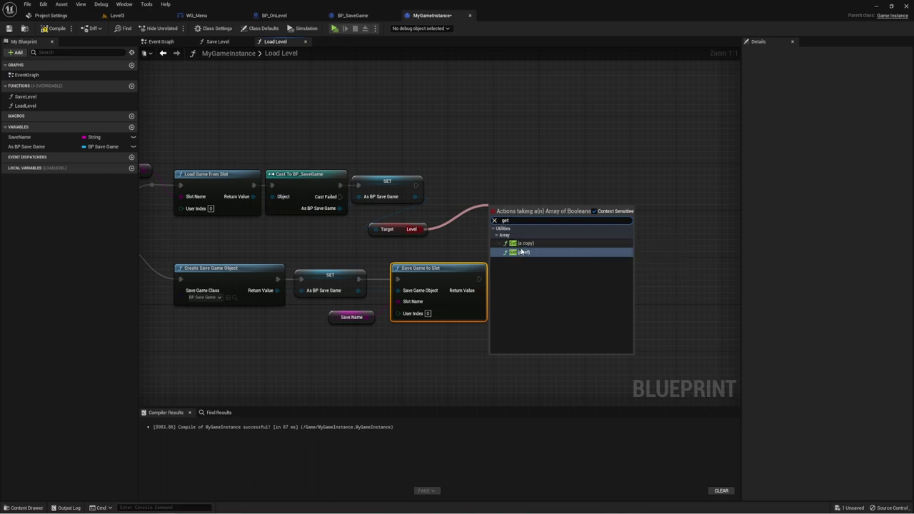
click(519, 244)
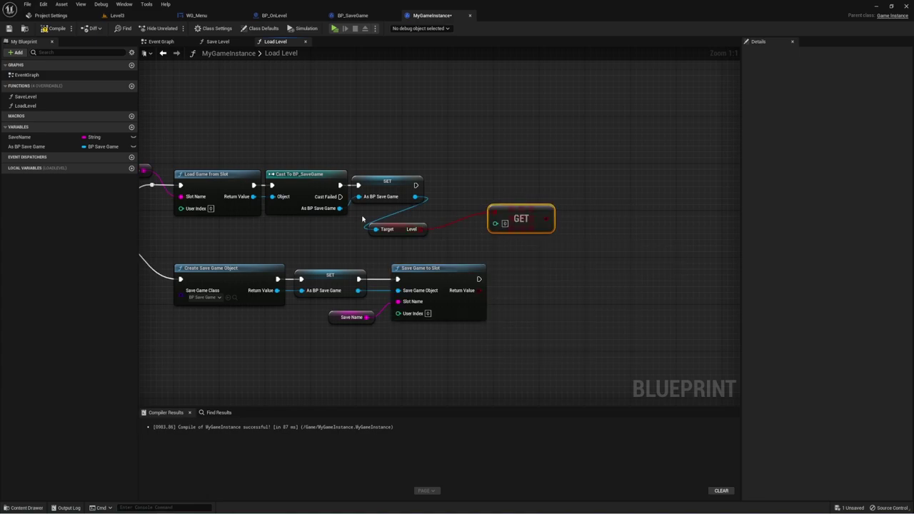
click(389, 228)
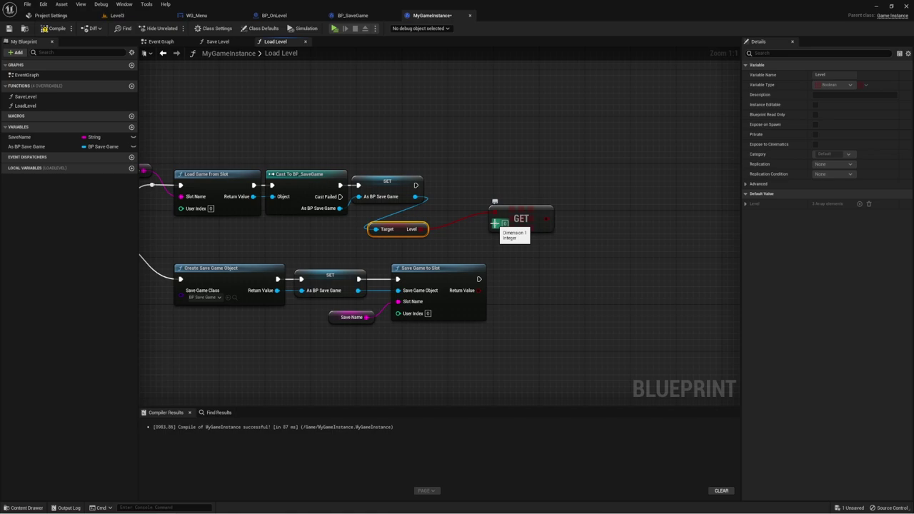
mouse_move(495, 224)
mouse_down()
mouse_move(148, 255)
mouse_move(338, 238)
mouse_up()
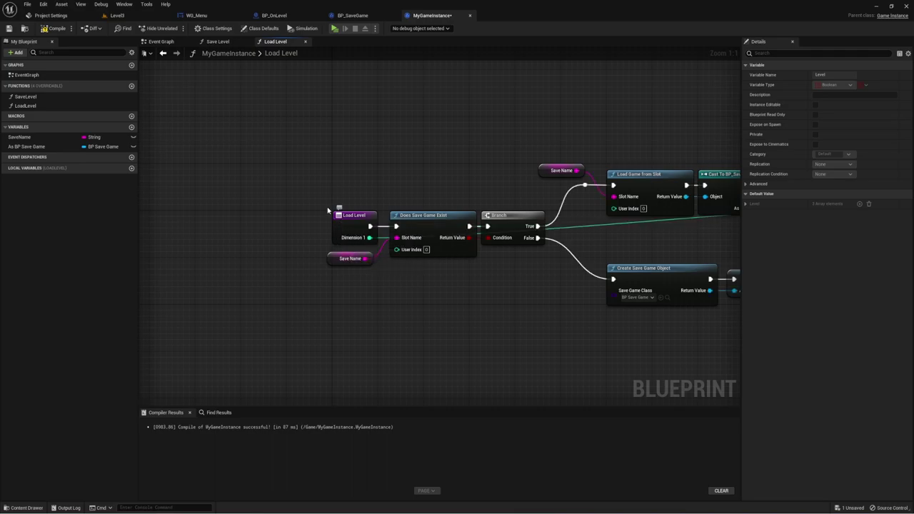
drag(323, 184, 344, 246)
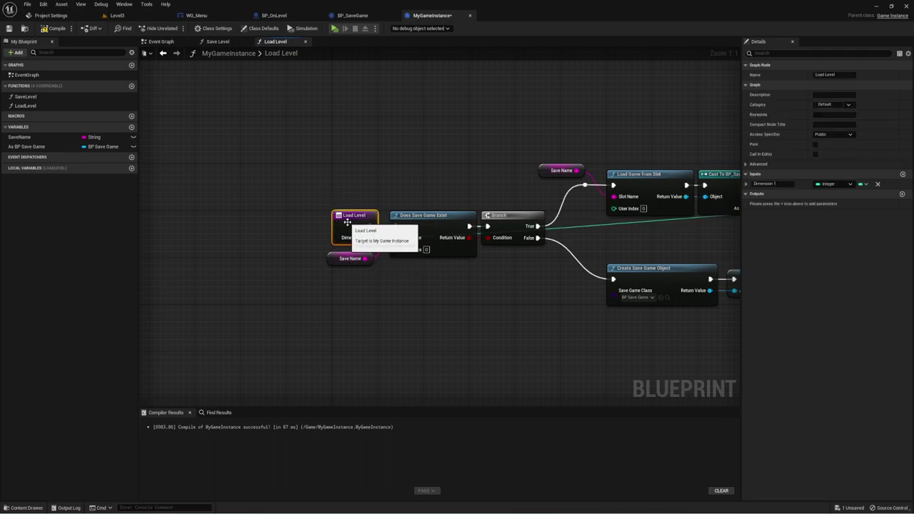
- Rename Load Level's Dimension 1 input to IndexLevel in the Details panel's Inputs
click(778, 183)
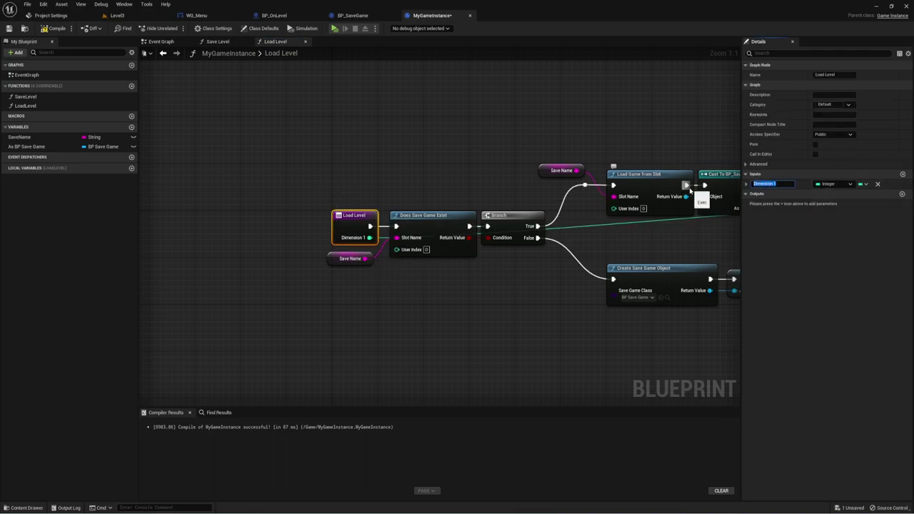
text(H)
mouse_move(628, 262)
right_down()
mouse_move(349, 232)
mouse_move(457, 202)
right_up()
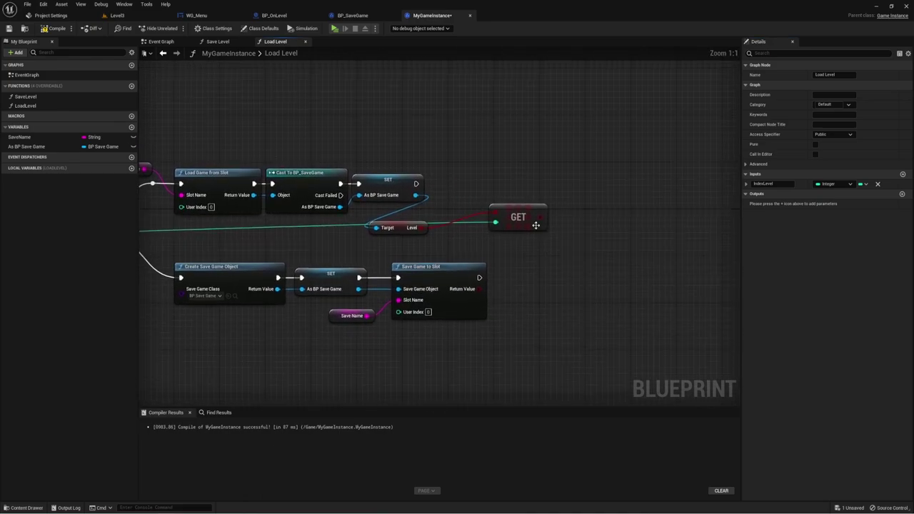
drag(414, 184, 591, 184)
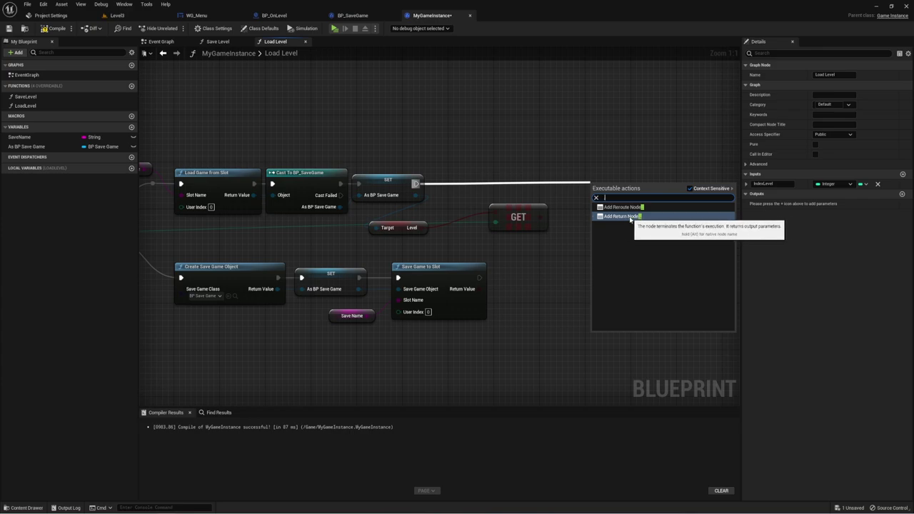
- Add a Return Node after SET that outputs the GET value as a Boolean Output pin
click(630, 218)
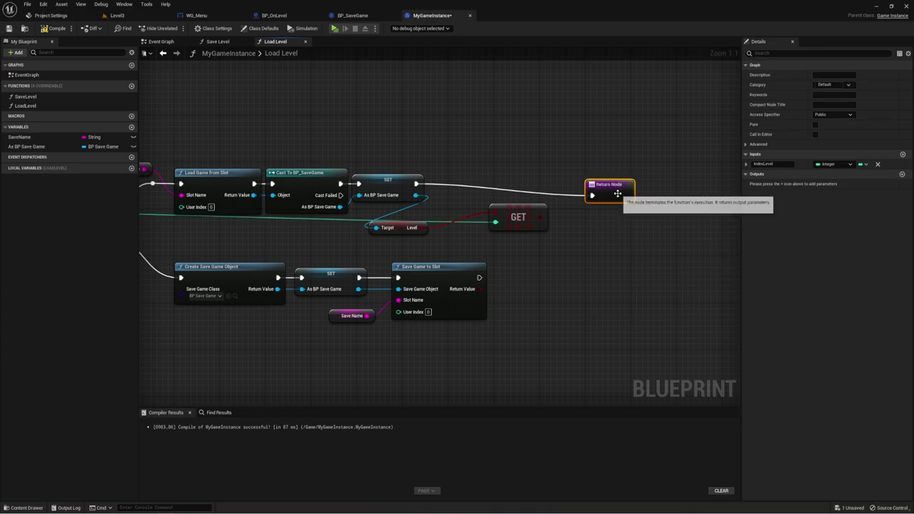
mouse_move(622, 200)
mouse_down()
mouse_move(604, 177)
mouse_move(608, 189)
mouse_up()
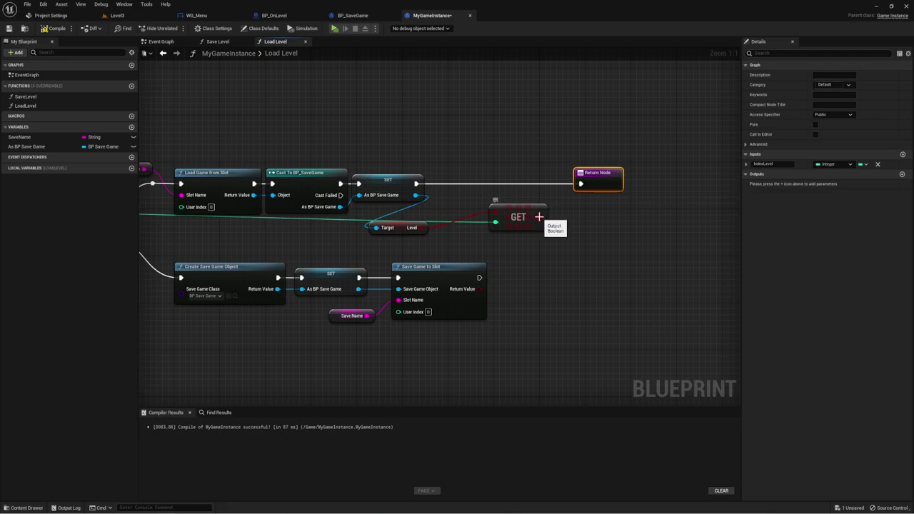
mouse_move(545, 217)
mouse_down()
mouse_move(607, 192)
mouse_move(591, 189)
mouse_up()
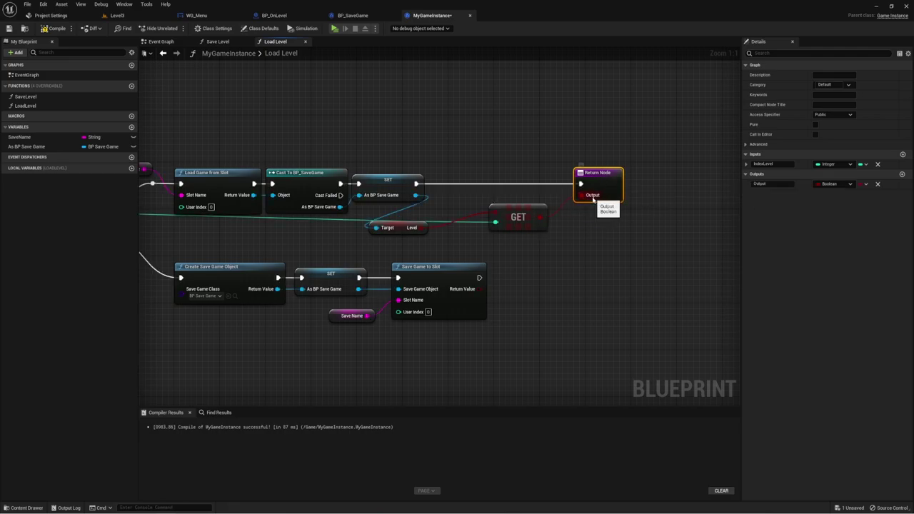
click(774, 184)
key(Return)
- Review the finished Load Level graph, then inspect the Save Level entry node's inputs
right_drag(578, 234, 591, 234)
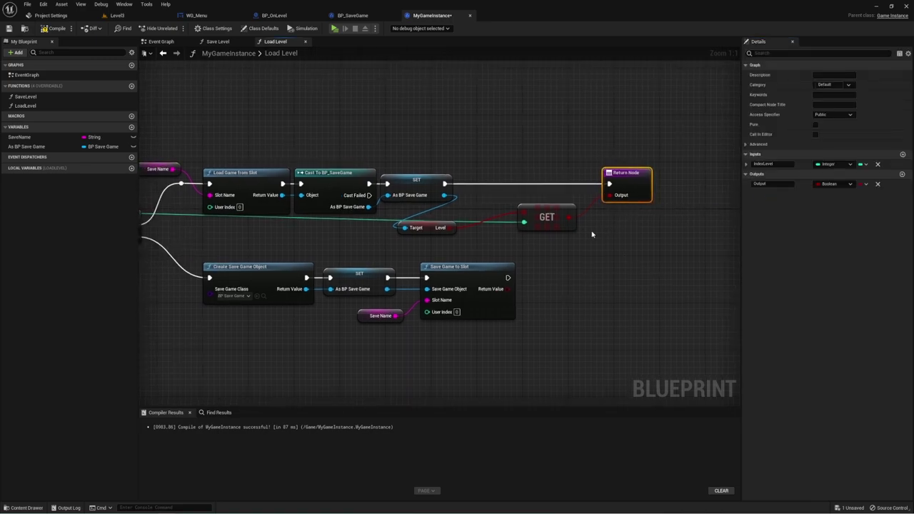
right_drag(178, 214, 314, 203)
right_drag(441, 163, 298, 163)
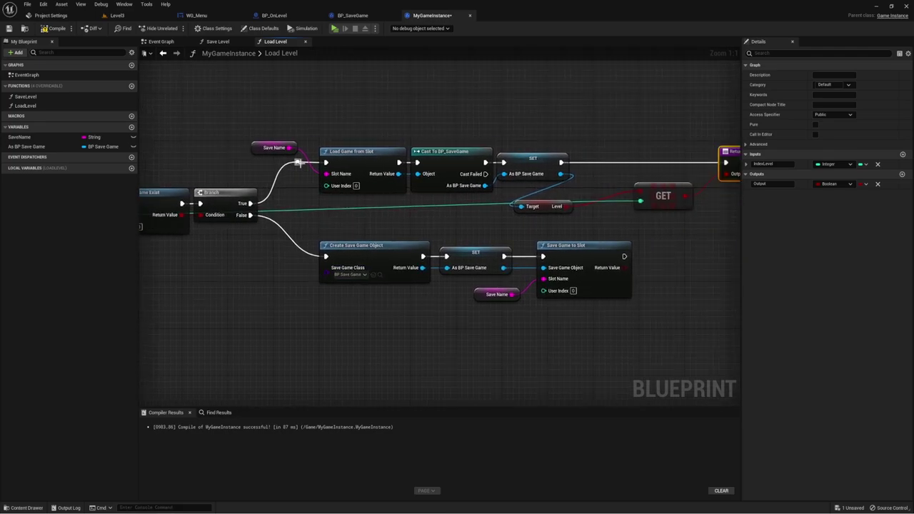
click(218, 42)
mouse_move(150, 157)
right_down()
mouse_move(342, 168)
mouse_move(271, 168)
right_up()
click(271, 168)
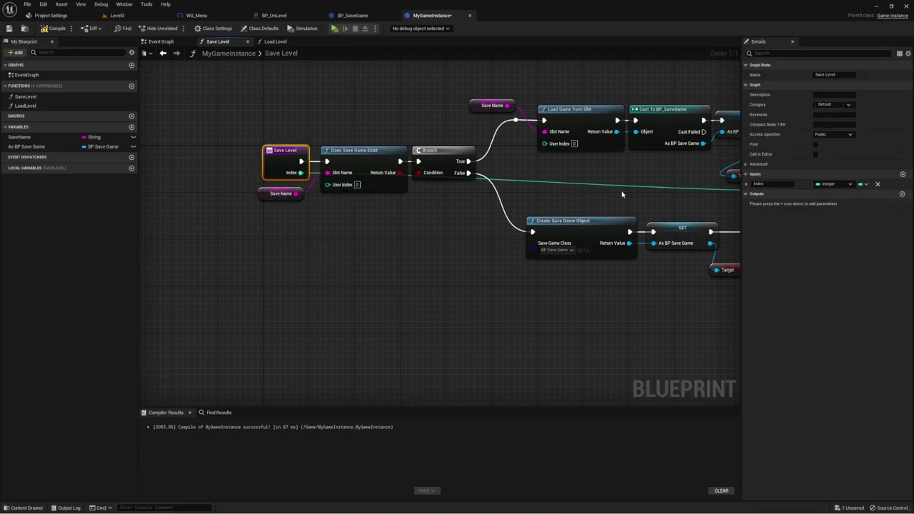
- Pan past Save Level's Set Array Elem and Save Game to Slot nodes and switch to BP_OnLevel
mouse_move(735, 229)
right_down()
mouse_move(591, 226)
mouse_move(316, 252)
right_up()
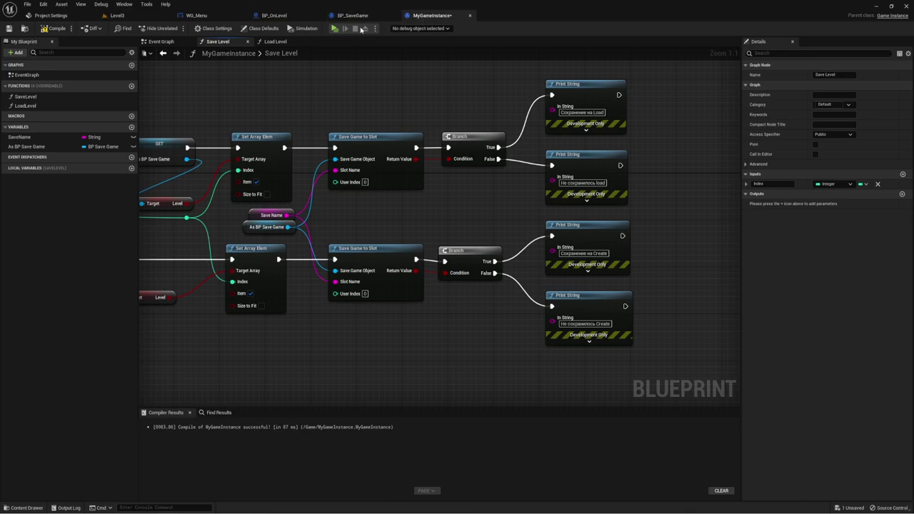
click(274, 15)
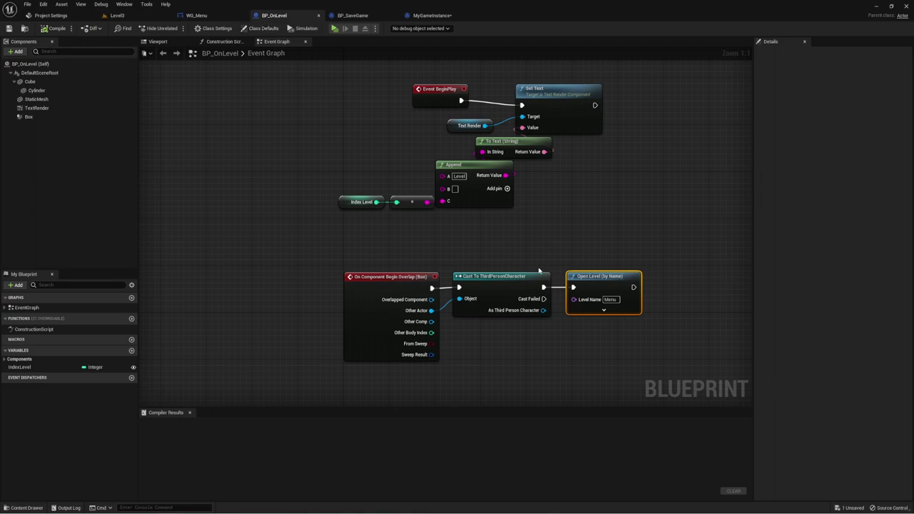
- Add a Get Game Instance node to the BP_OnLevel event graph via 'get ga' search
right_drag(538, 271, 503, 243)
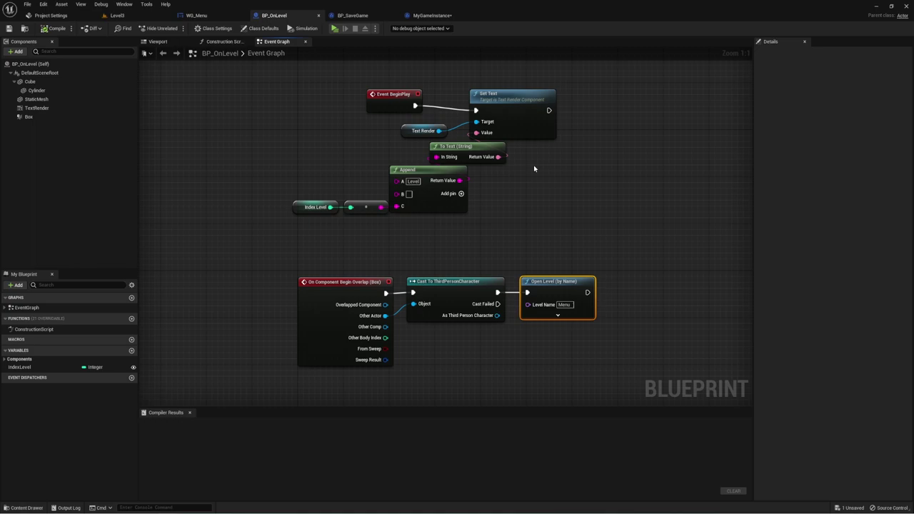
right_drag(534, 169, 472, 194)
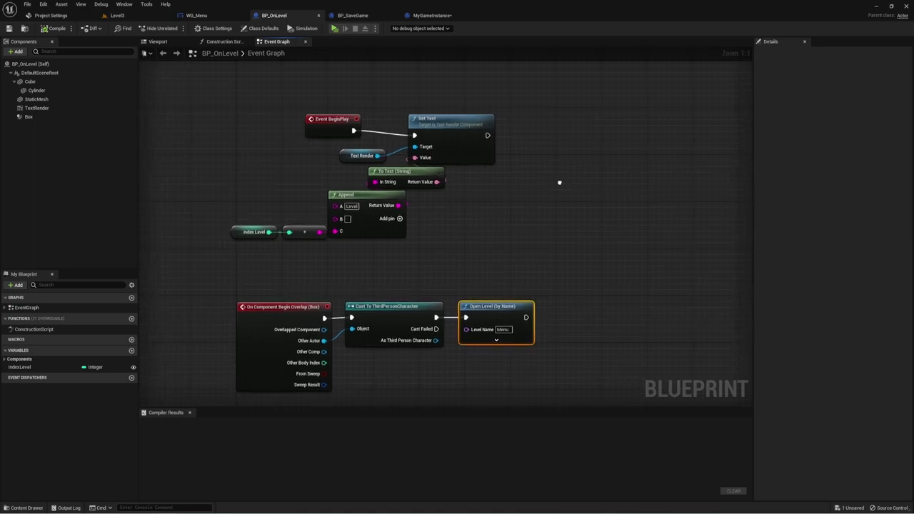
right_click(465, 195)
text(get)
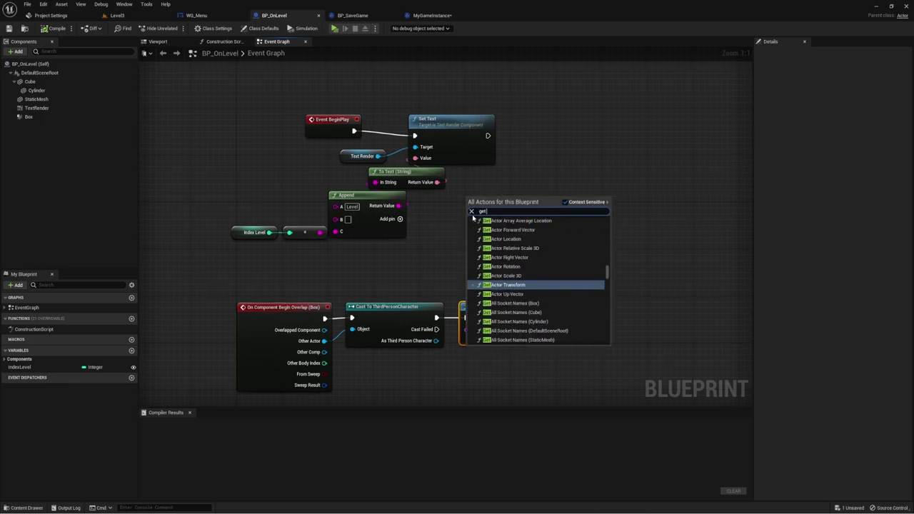
text( gam)
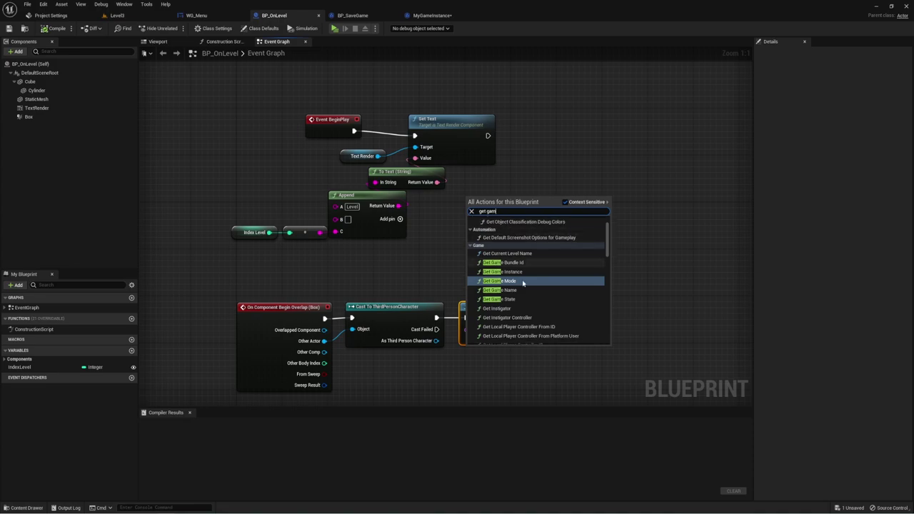
click(516, 274)
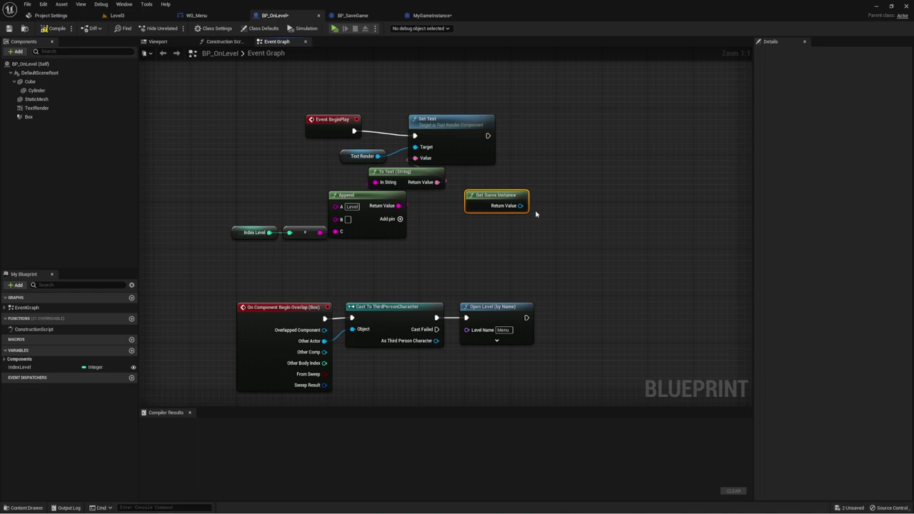
- Move the Open Level (by Name) node further right in the event graph
right_drag(597, 180, 562, 184)
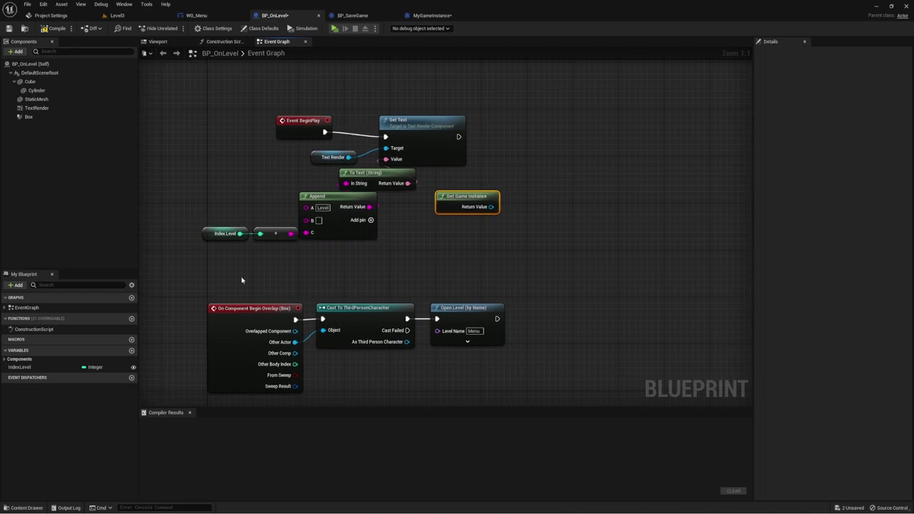
drag(242, 280, 314, 315)
click(158, 41)
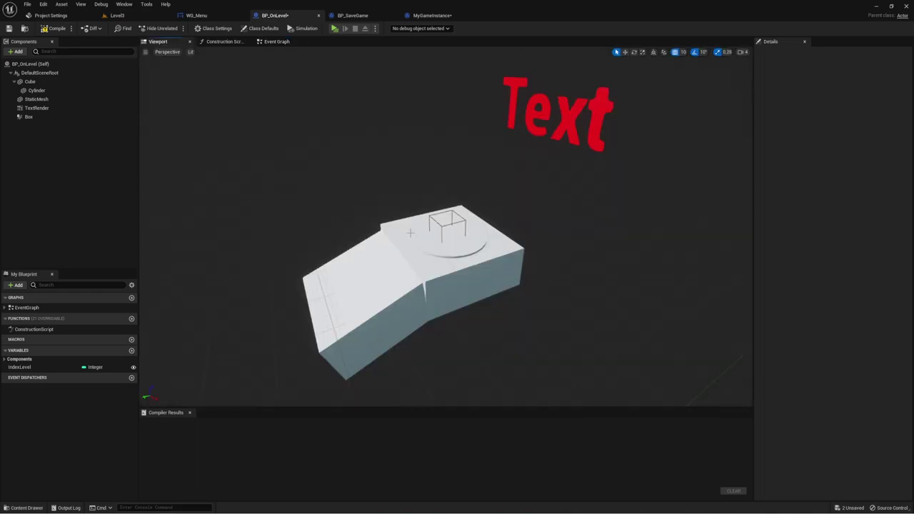
click(275, 42)
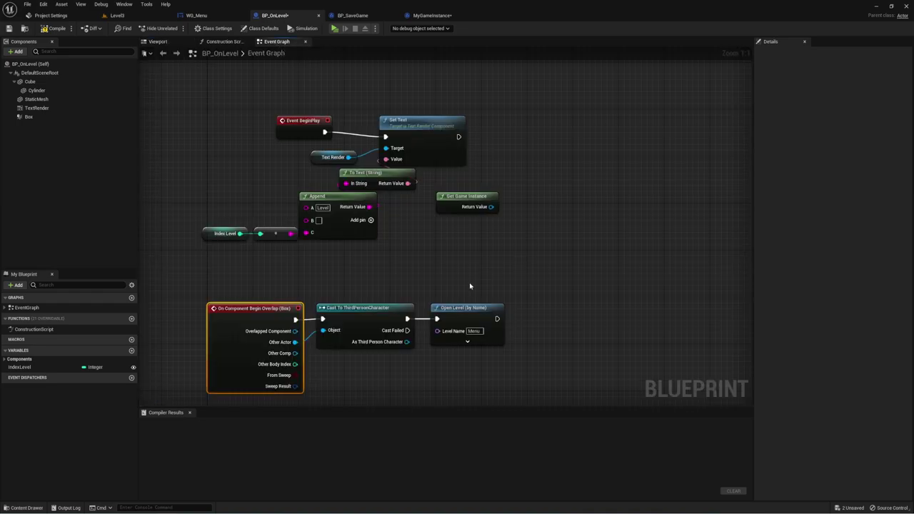
drag(571, 312, 634, 313)
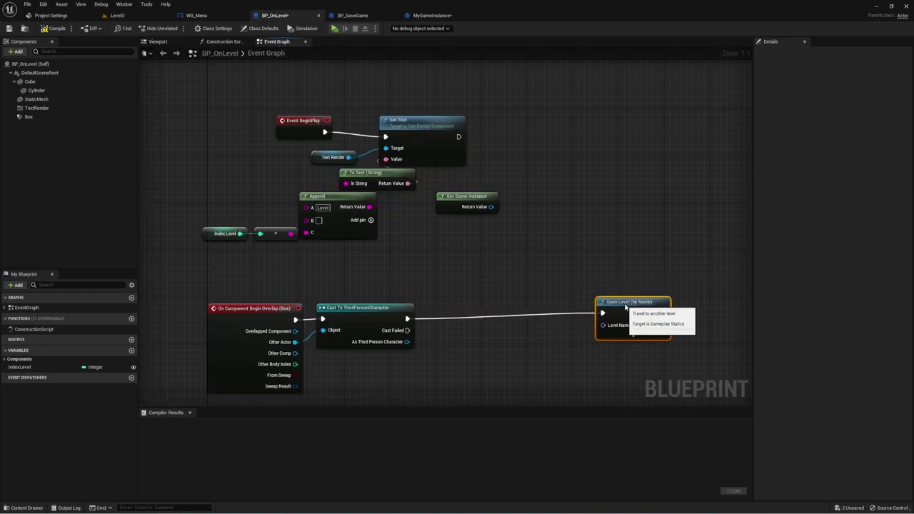
click(501, 322)
- Cast Get Game Instance's Return Value to MyGameInstance and run the cast after Set Text
right_drag(513, 210, 522, 228)
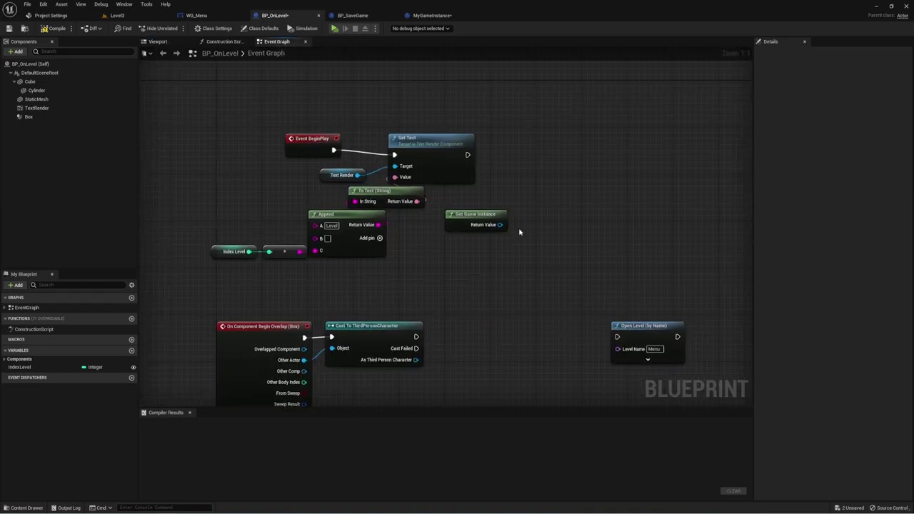
drag(501, 225, 503, 188)
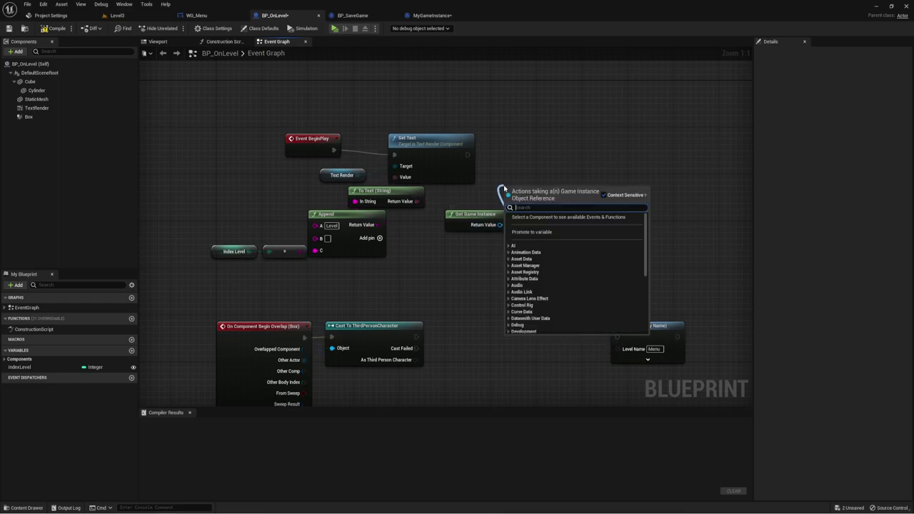
text(Cast)
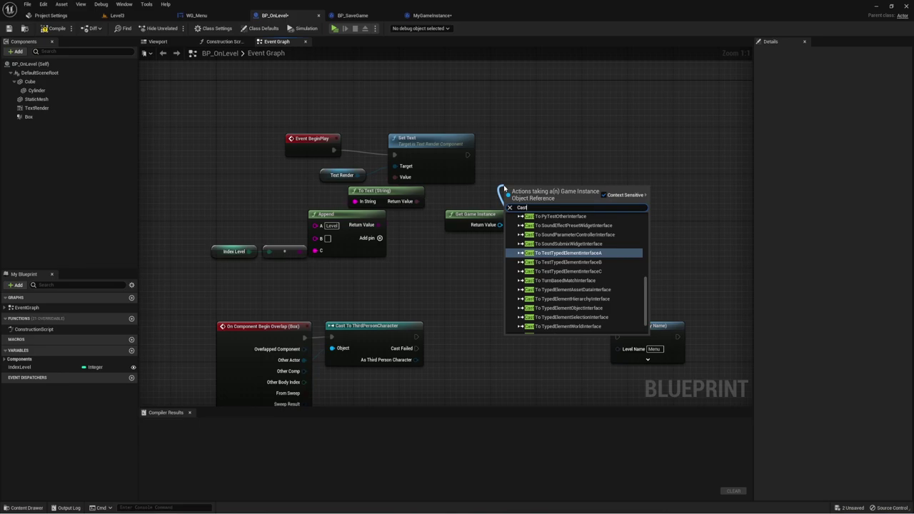
text( to ga)
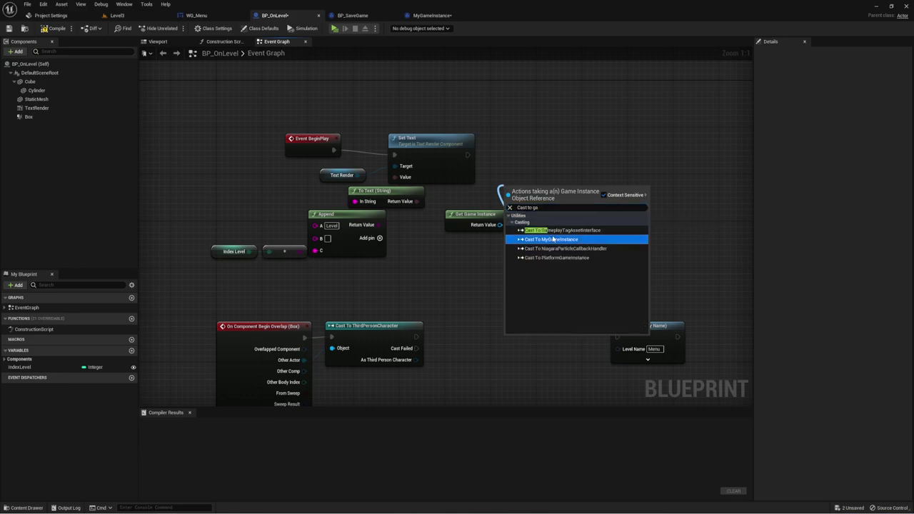
click(551, 239)
drag(468, 154, 497, 154)
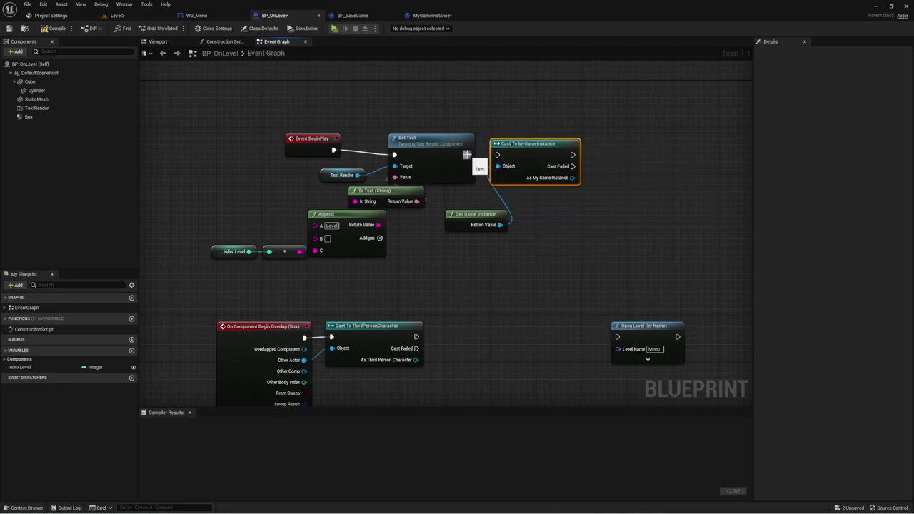
- Promote the cast's As My Game Instance output to a variable and place its getter in the graph
drag(571, 178, 619, 161)
click(657, 210)
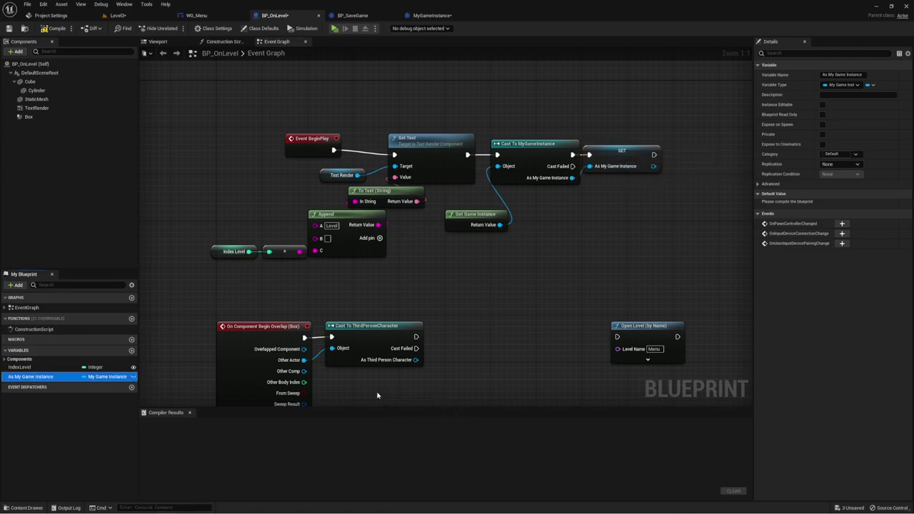
ctrl+drag(32, 376, 378, 398)
right_drag(492, 347, 511, 218)
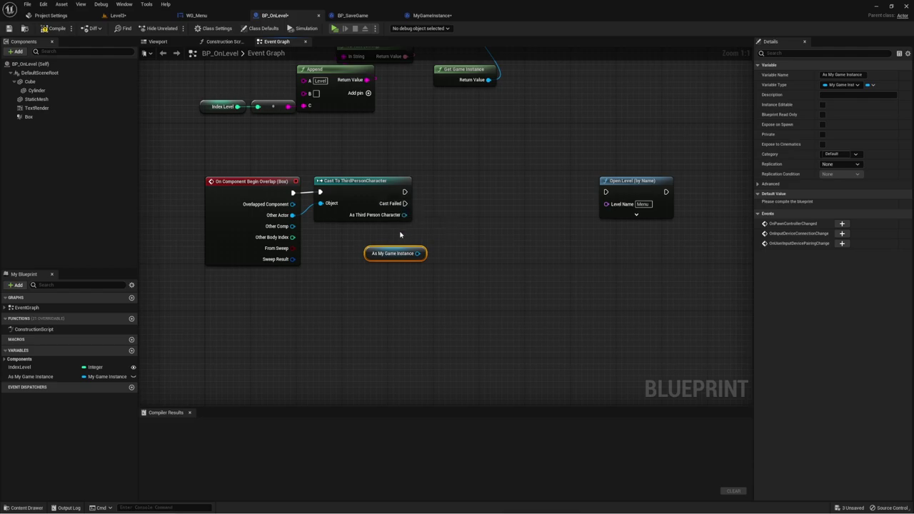
- Call Save Level on the game instance getter, wired between Cast To ThirdPersonCharacter and Open Level
drag(418, 254, 461, 152)
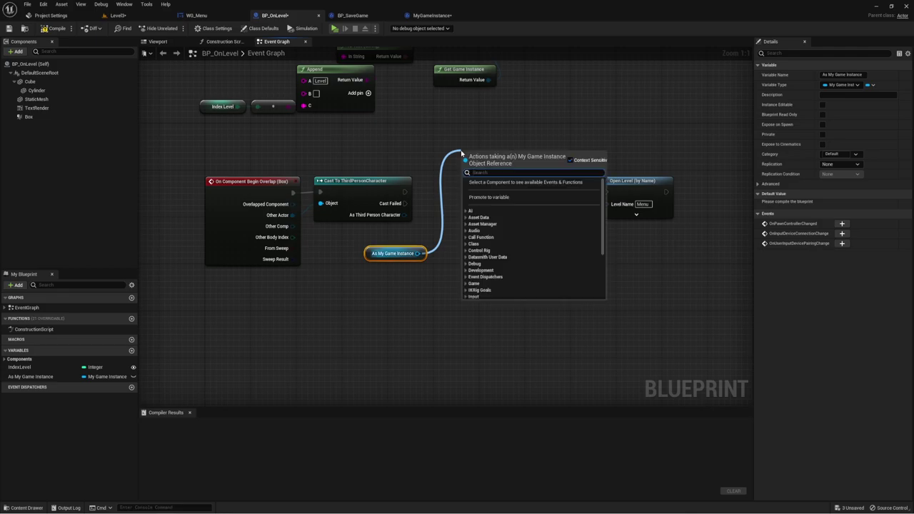
text(save)
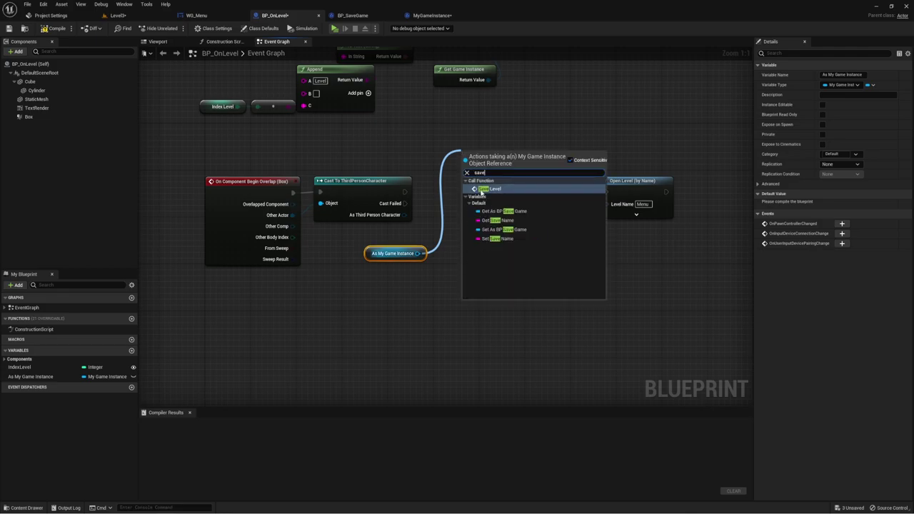
click(488, 189)
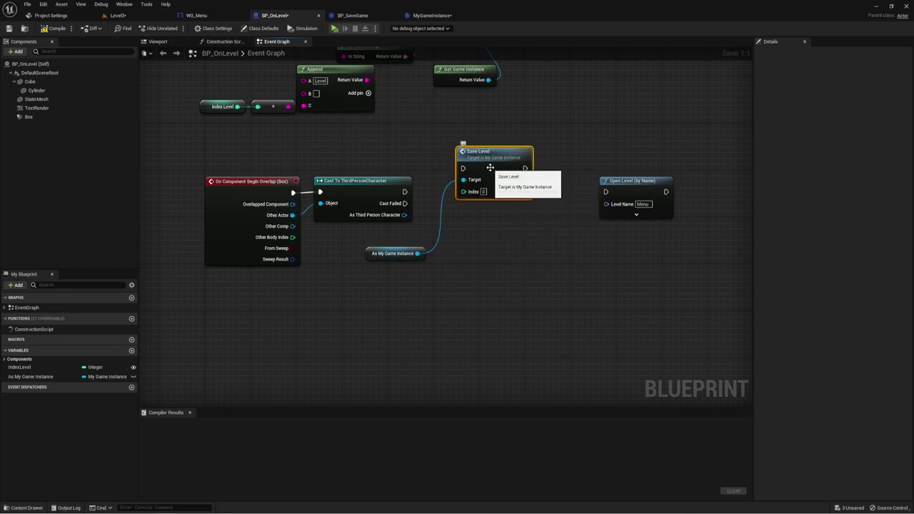
drag(405, 191, 470, 193)
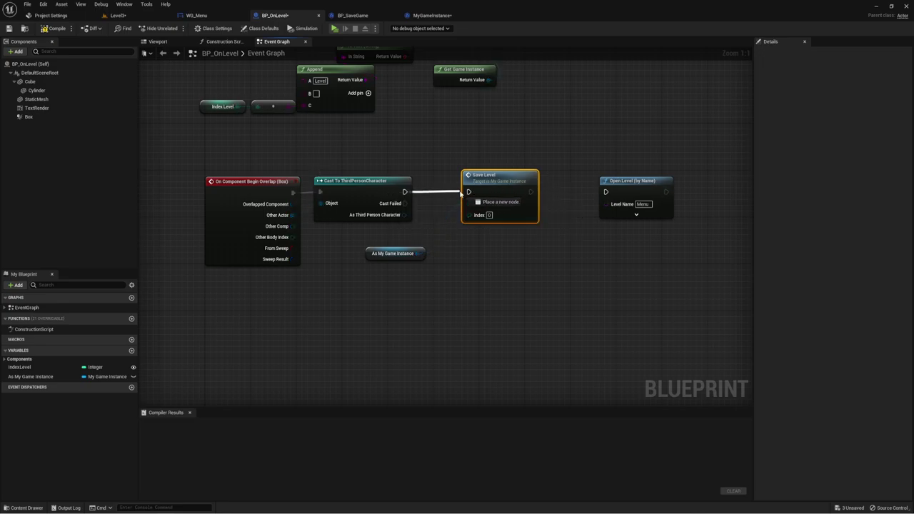
drag(530, 192, 605, 192)
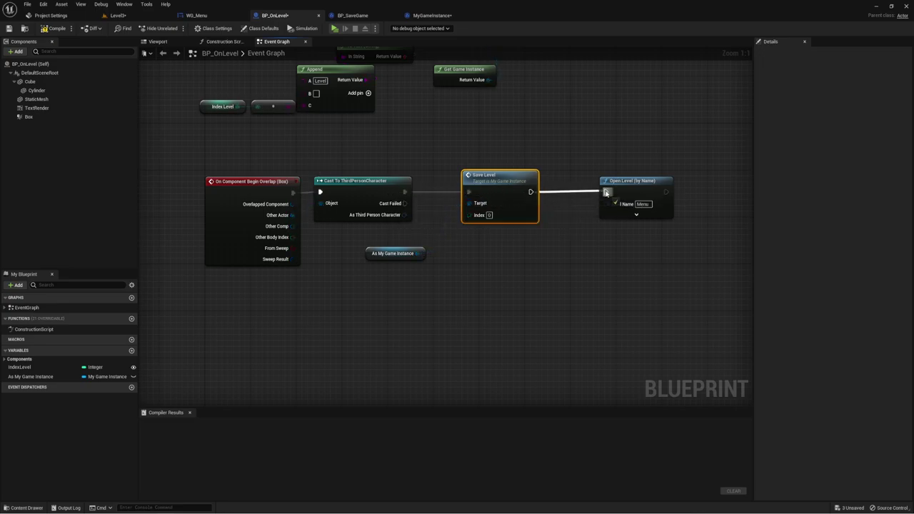
- Move the game instance getter closer to Save Level, then switch to the BP_SaveGame blueprint
click(626, 187)
right_drag(435, 259, 476, 288)
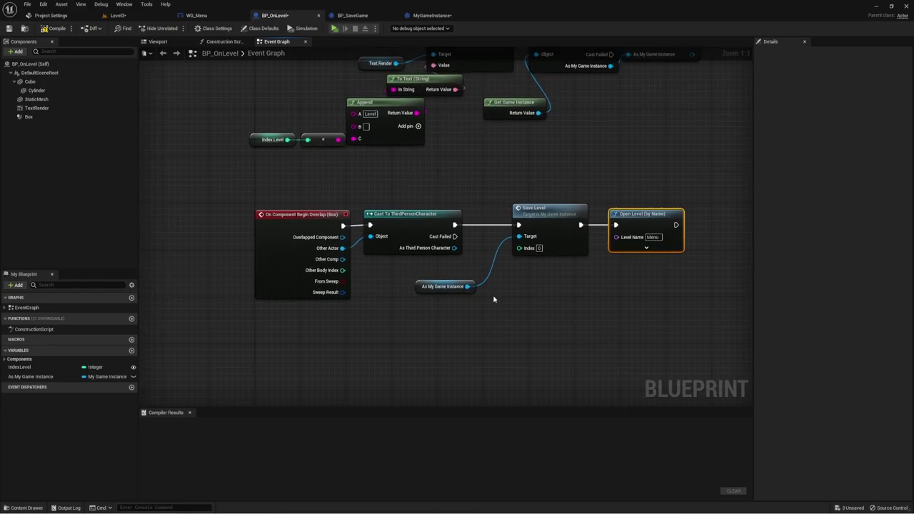
drag(436, 282, 427, 271)
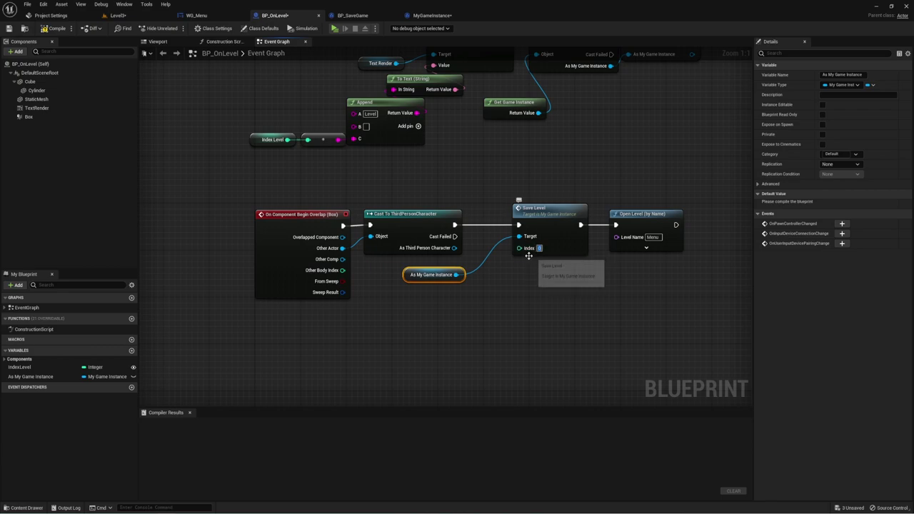
click(367, 16)
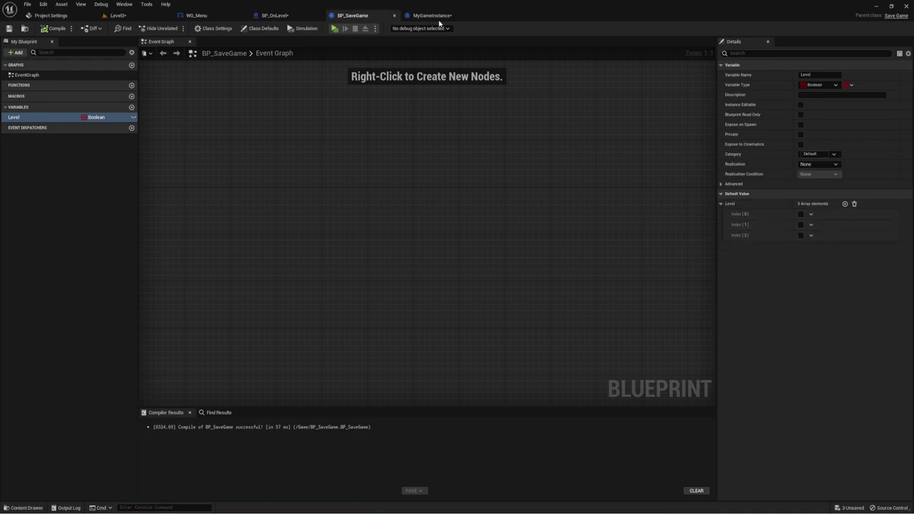
- In BP_OnLevel, wire a copied Index Level getter into Save Level's Index pin
click(294, 17)
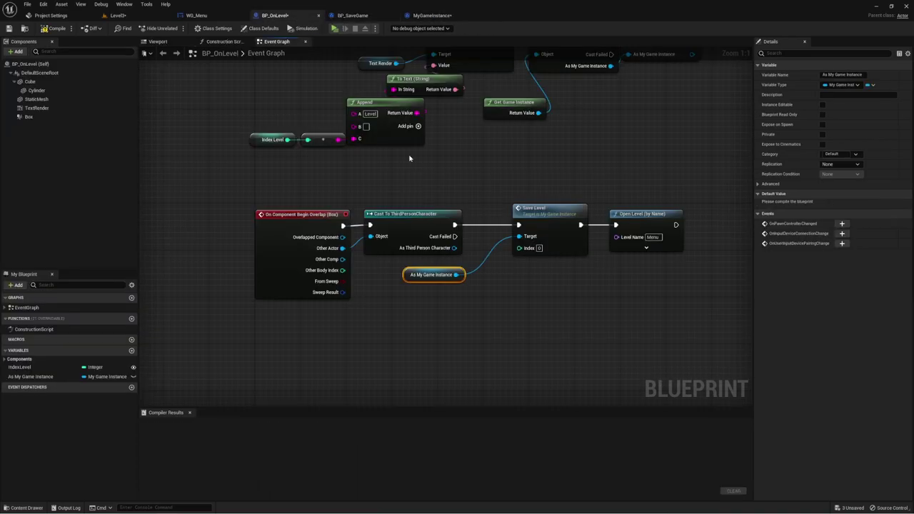
click(533, 242)
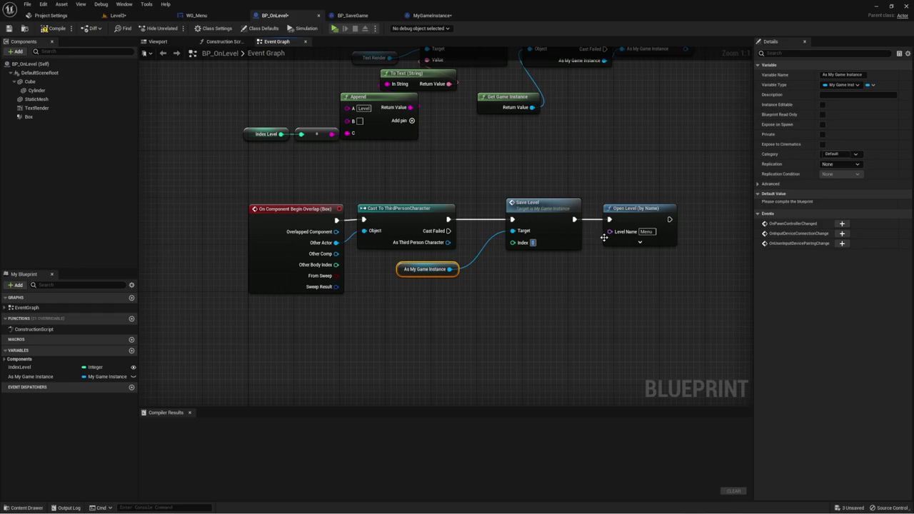
right_drag(525, 283, 512, 291)
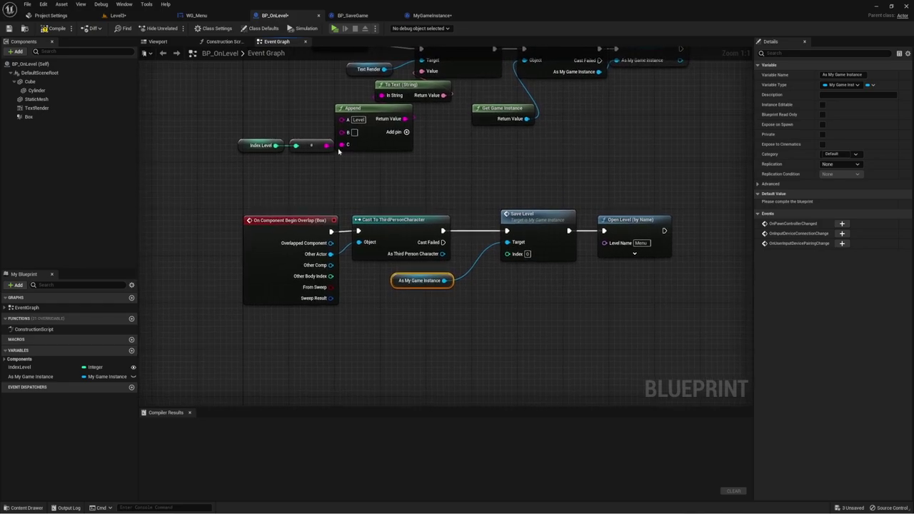
drag(227, 171, 277, 106)
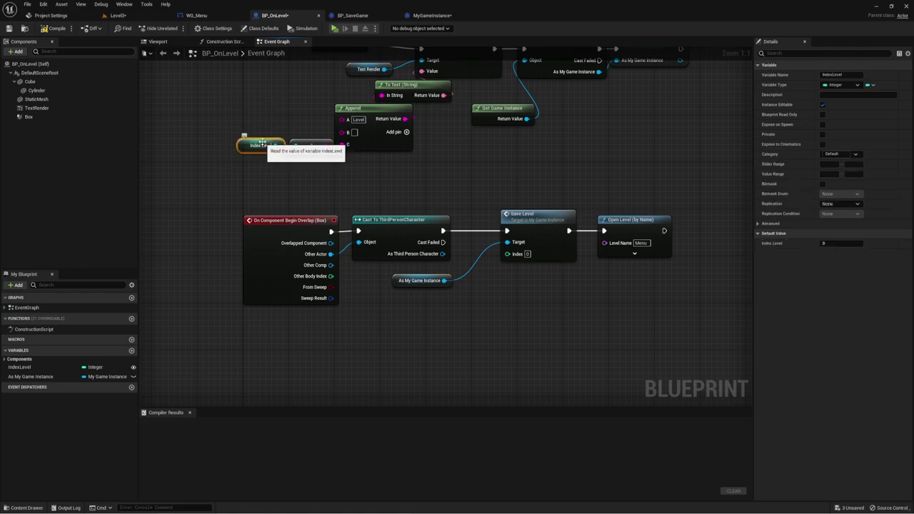
key(ctrl+c)
key(ctrl+v)
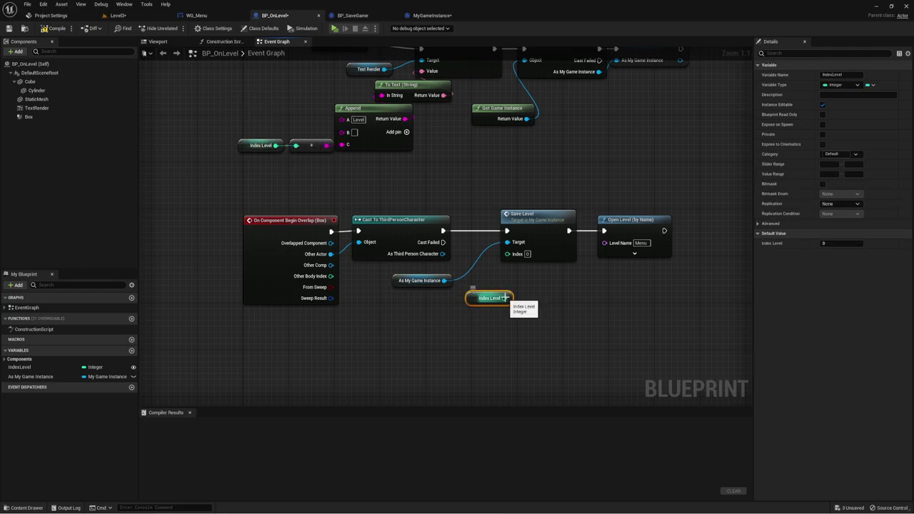
drag(504, 298, 507, 253)
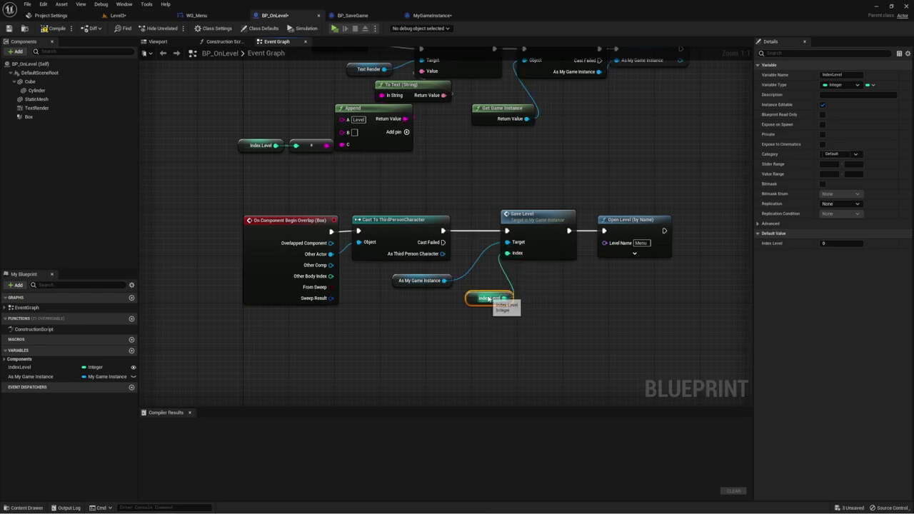
drag(493, 298, 475, 299)
- Check the Level3 viewport and the BP_SaveGame blueprint
click(116, 15)
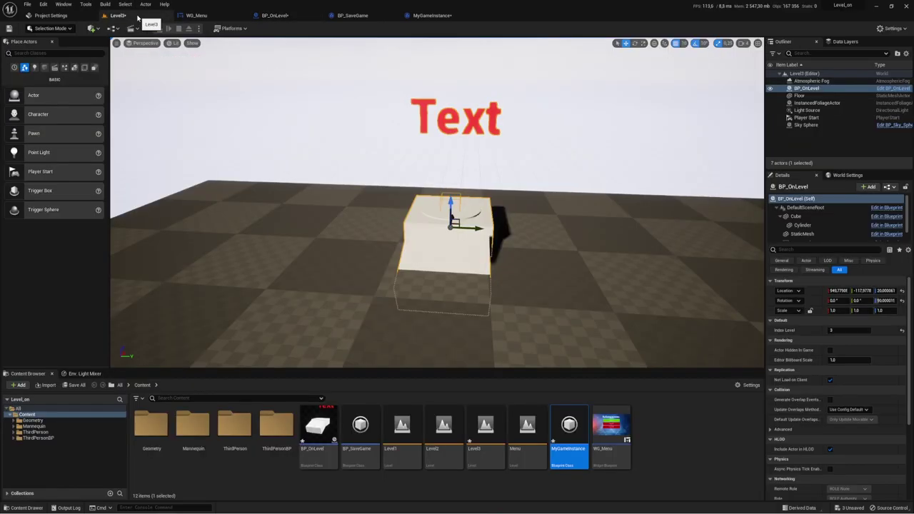
drag(465, 141, 465, 141)
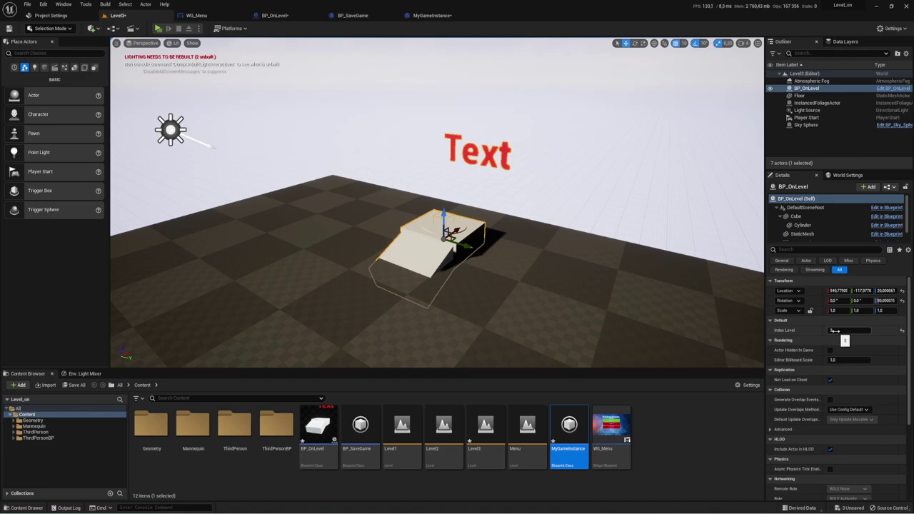
click(352, 15)
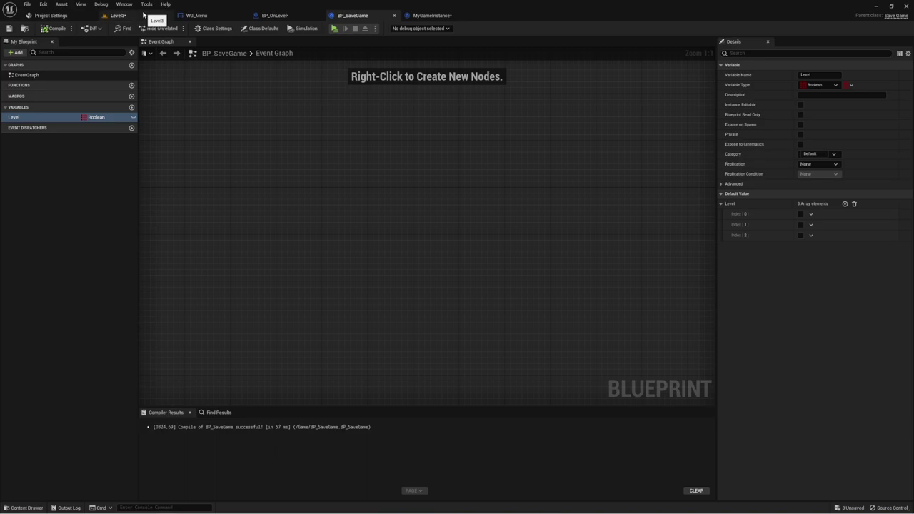
- Compile BP_OnLevel twice and save it
click(297, 16)
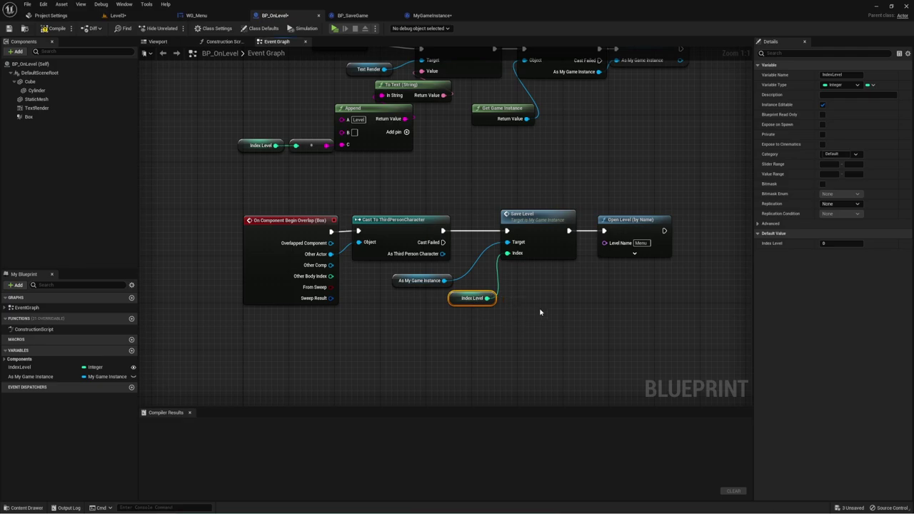
right_drag(540, 312, 555, 311)
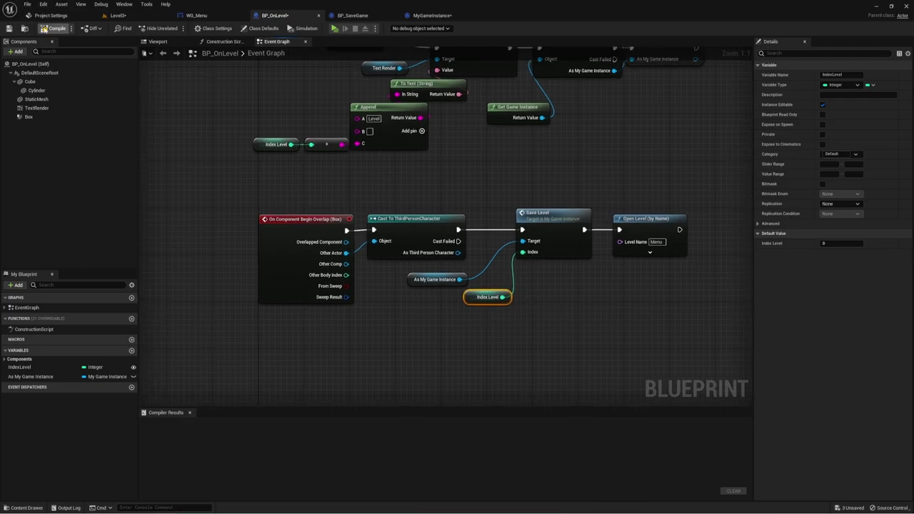
click(53, 28)
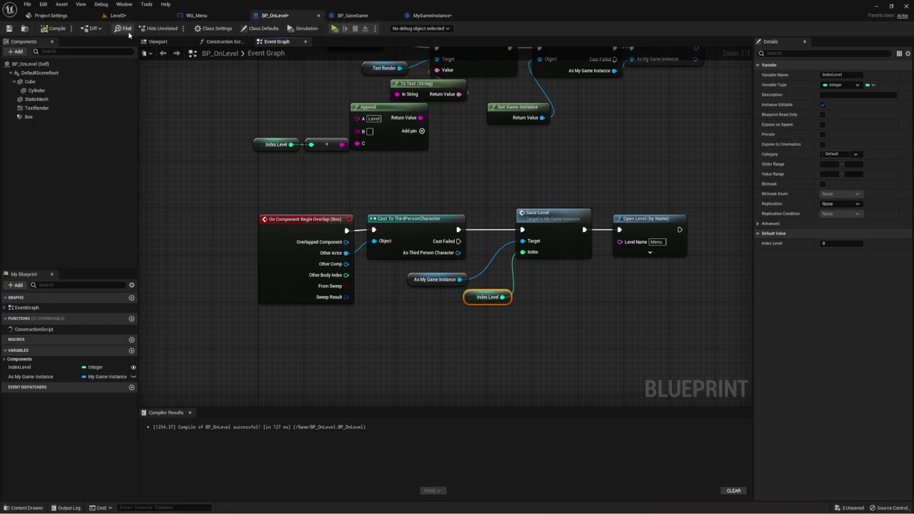
click(53, 29)
click(8, 28)
- In WG_Menu's graph, duplicate the Open Level node and set the first one's Level Name to Level1
click(318, 16)
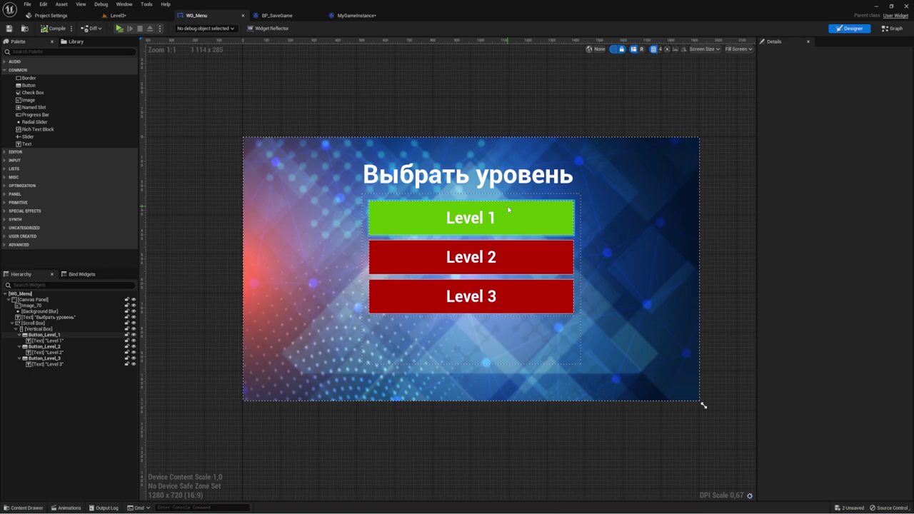
click(894, 29)
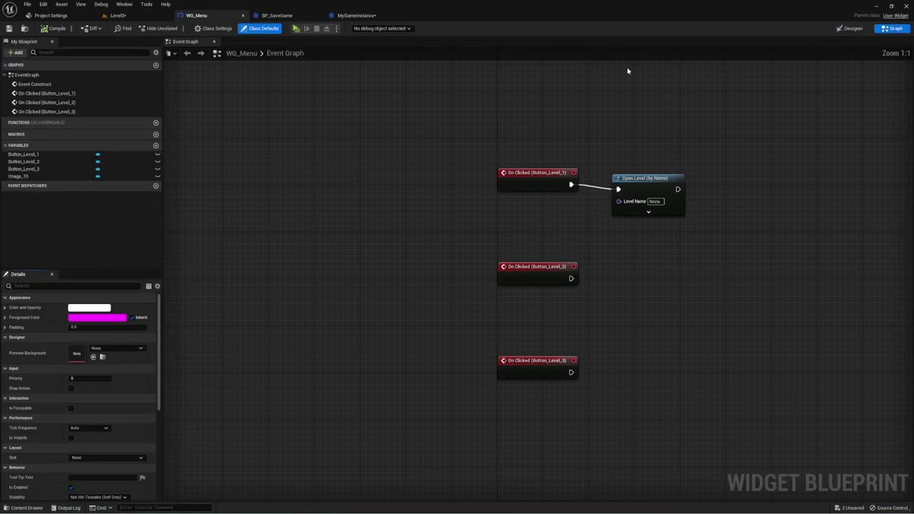
click(487, 180)
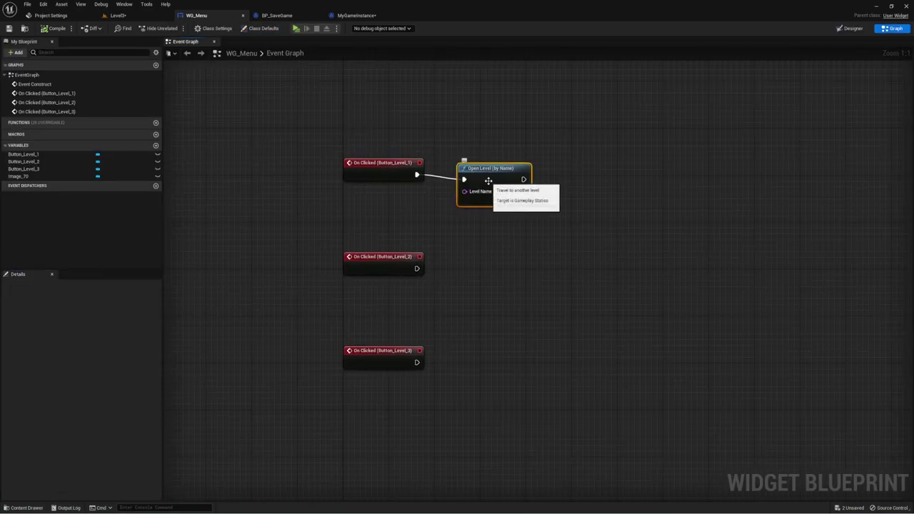
key(ctrl+d)
drag(567, 231, 587, 240)
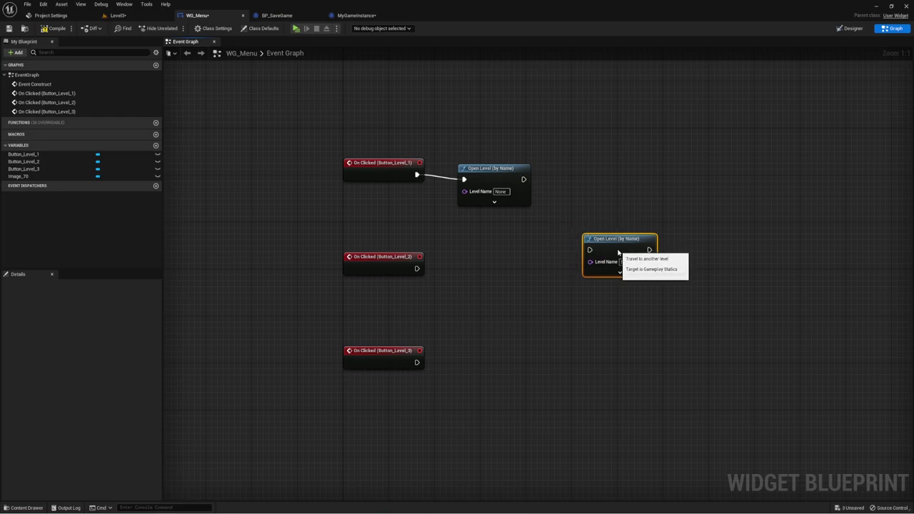
click(501, 192)
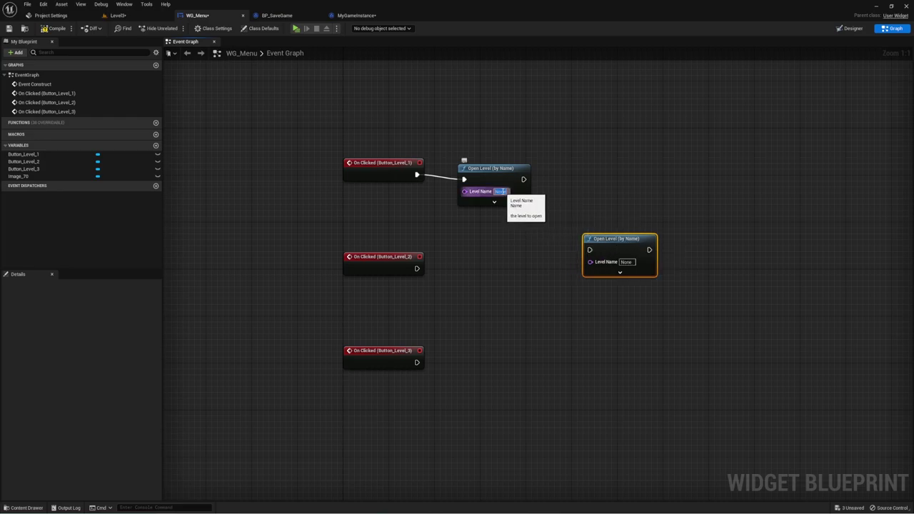
text(Level)
text(1)
key(Return)
click(507, 230)
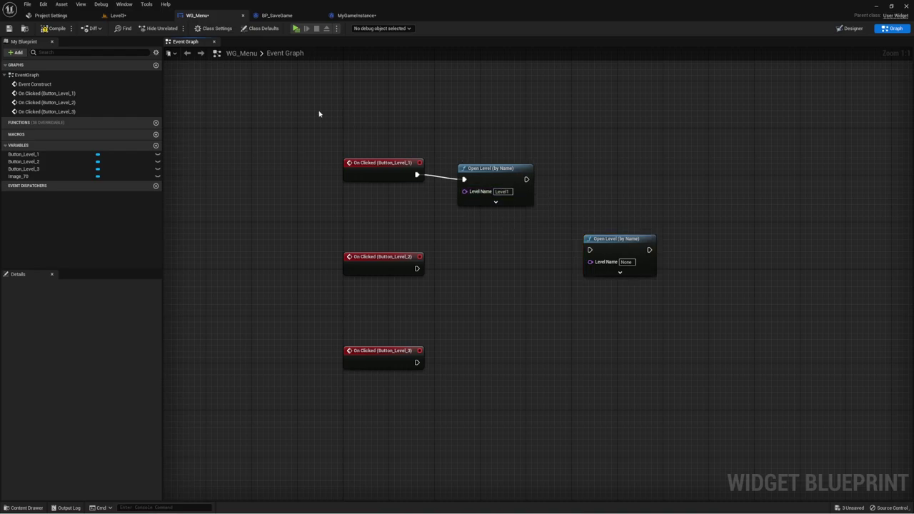
- Check the Level2 asset name, then set the second Open Level node's Level Name to Level2
click(137, 18)
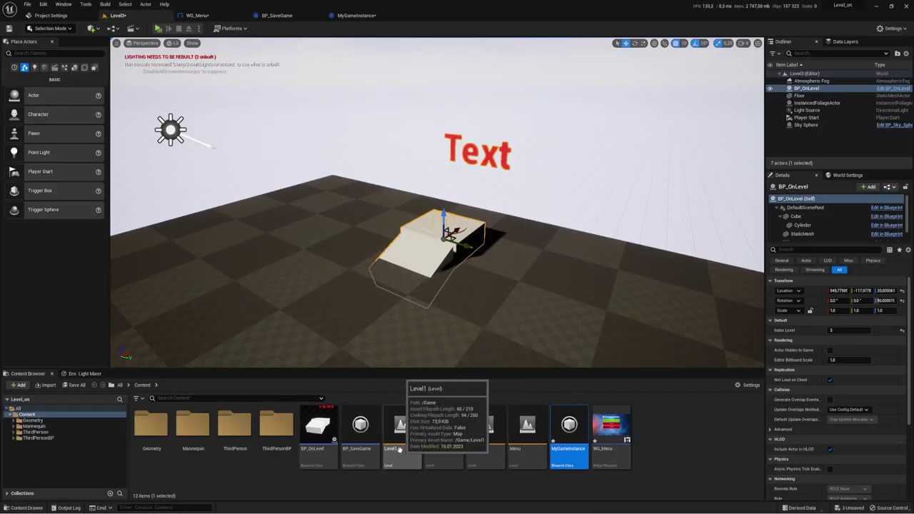
click(438, 450)
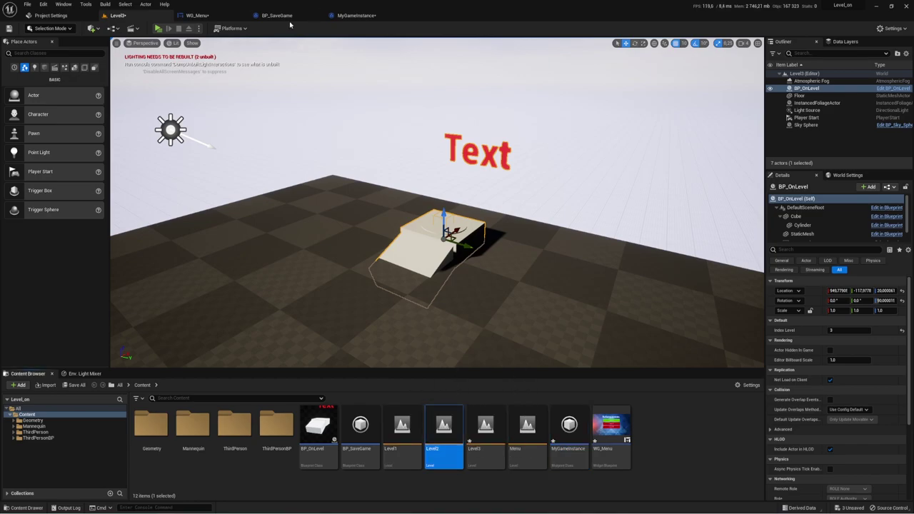
click(204, 15)
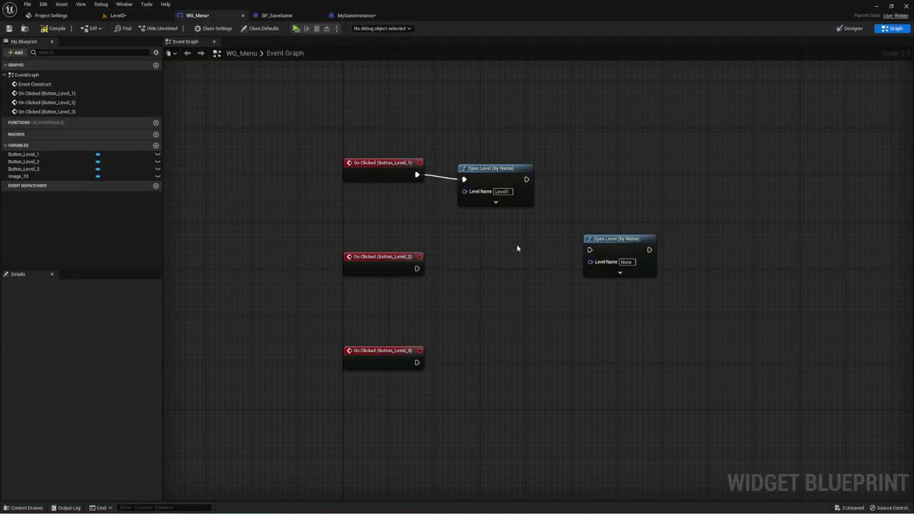
click(503, 192)
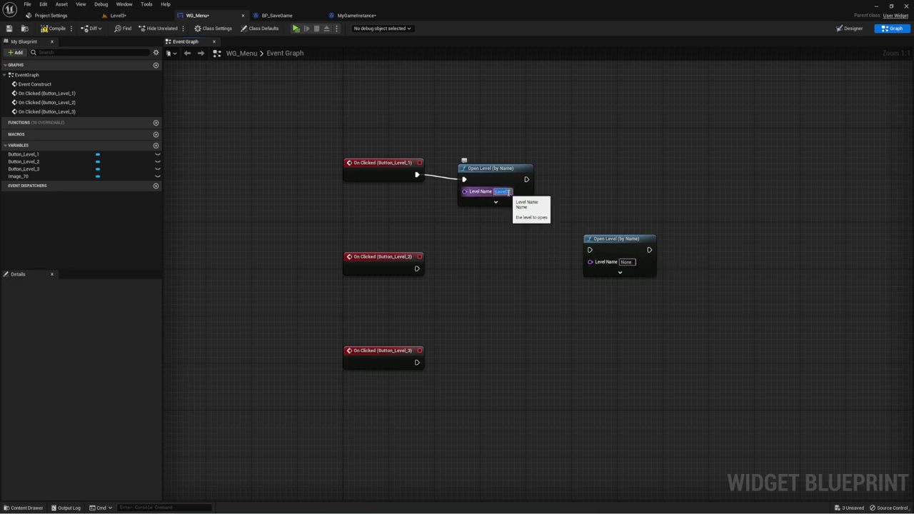
key(ctrl+c)
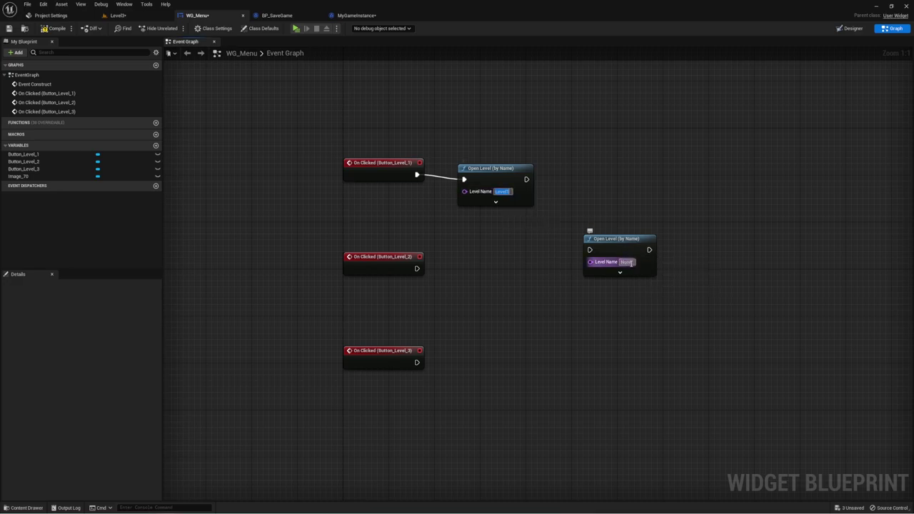
click(627, 262)
key(ctrl+v)
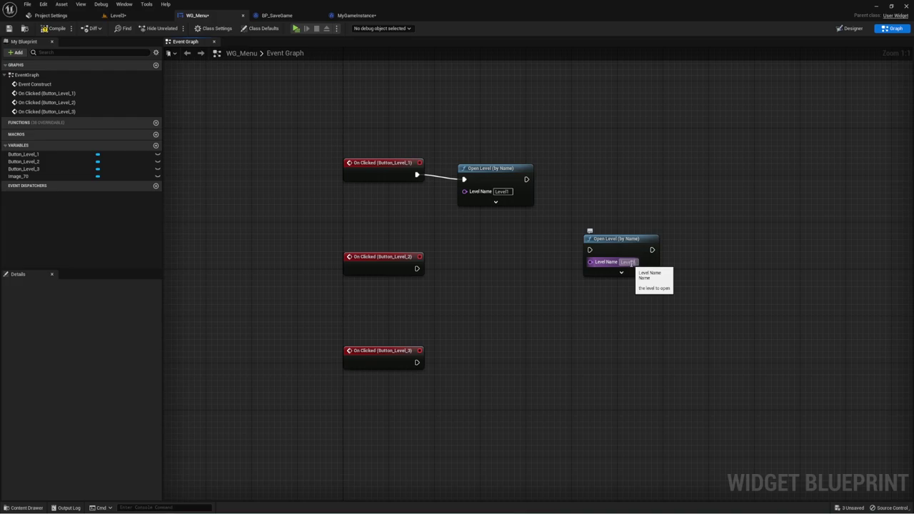
key(BackSpace)
text(2)
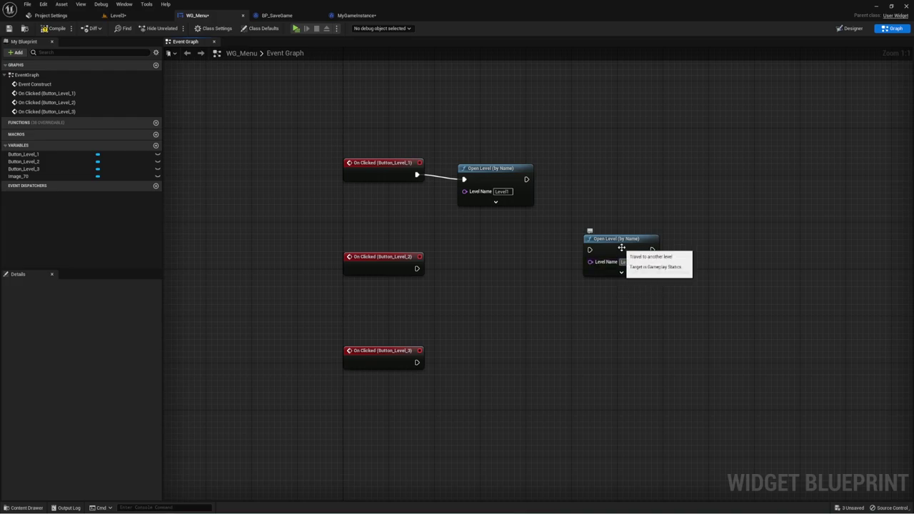
click(618, 248)
- Duplicate the Level2 Open Level node and change the copy's level name to Level3
key(ctrl+c)
key(ctrl+v)
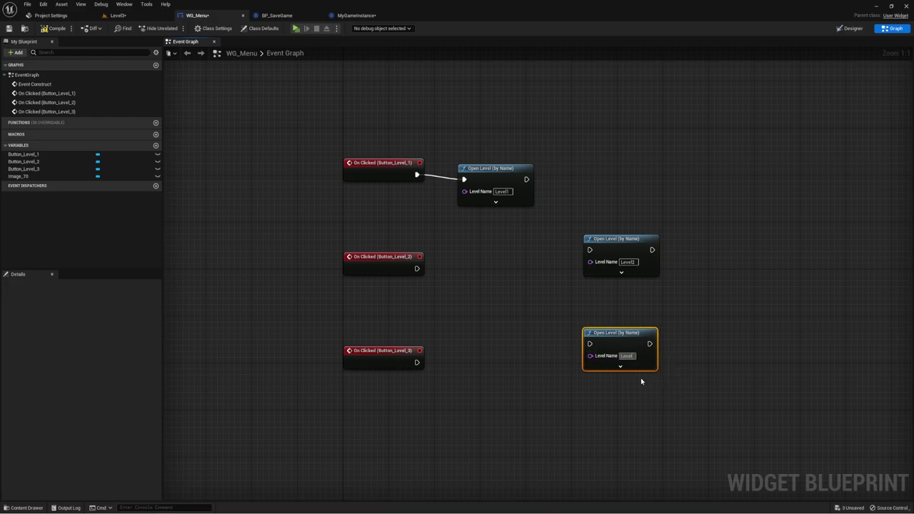
text(3)
click(621, 406)
- Line up the Level1, Level2 and Level3 Open Level nodes beside their button click events
drag(614, 239, 631, 245)
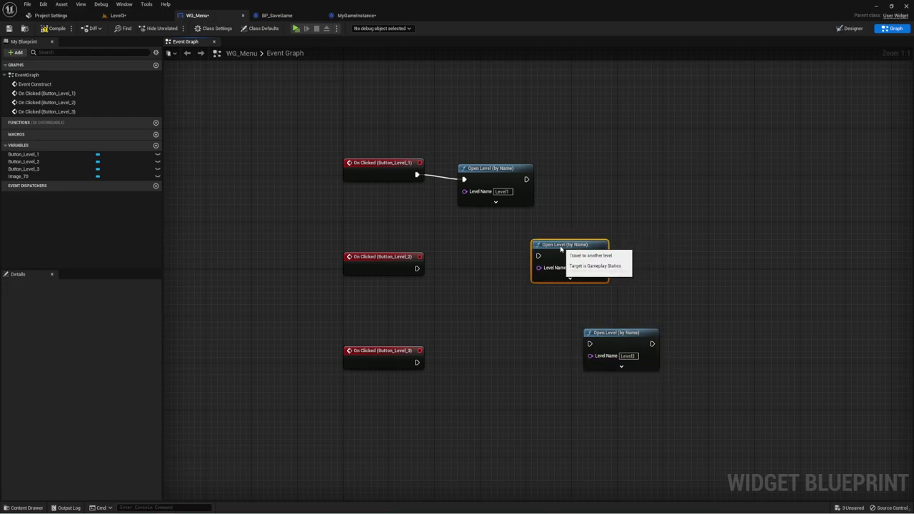
drag(613, 332, 631, 350)
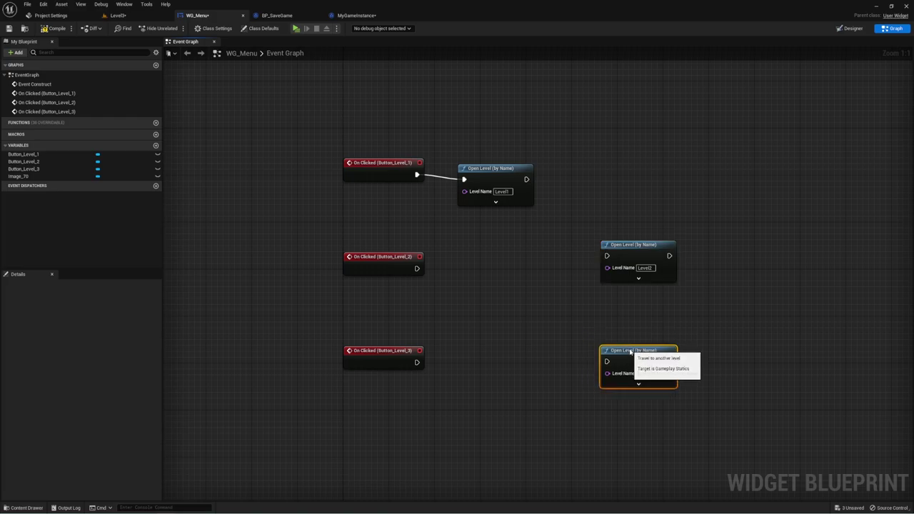
drag(492, 168, 480, 162)
drag(365, 207, 555, 152)
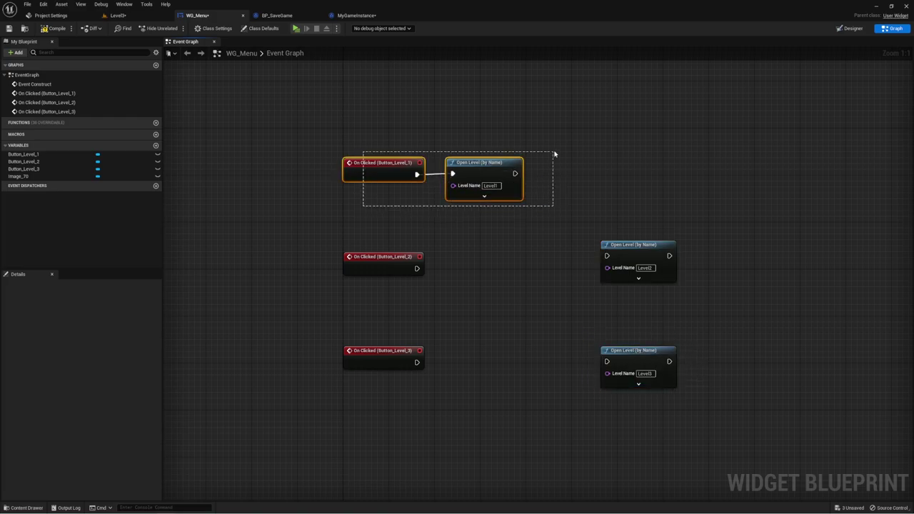
mouse_move(514, 260)
right_down()
mouse_move(514, 224)
mouse_move(499, 189)
right_up()
mouse_move(343, 220)
mouse_down()
mouse_move(646, 289)
mouse_move(627, 288)
mouse_up()
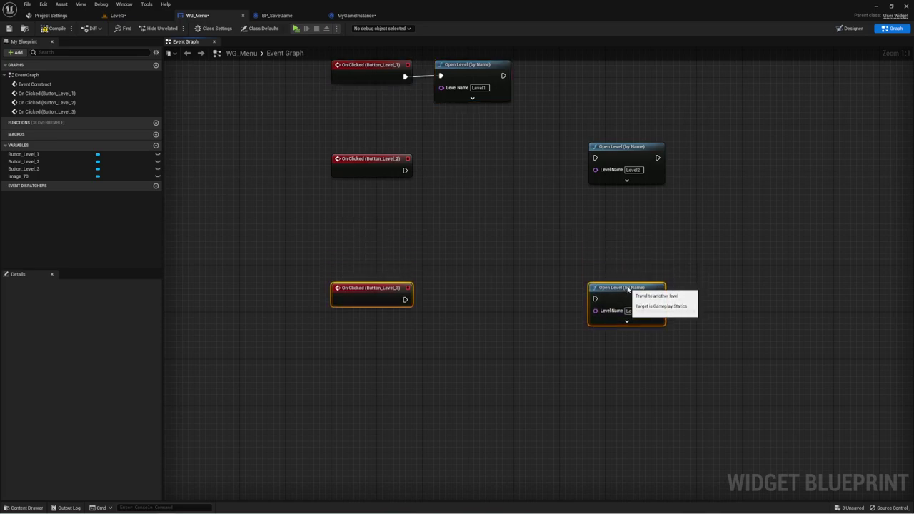
right_drag(516, 251, 527, 271)
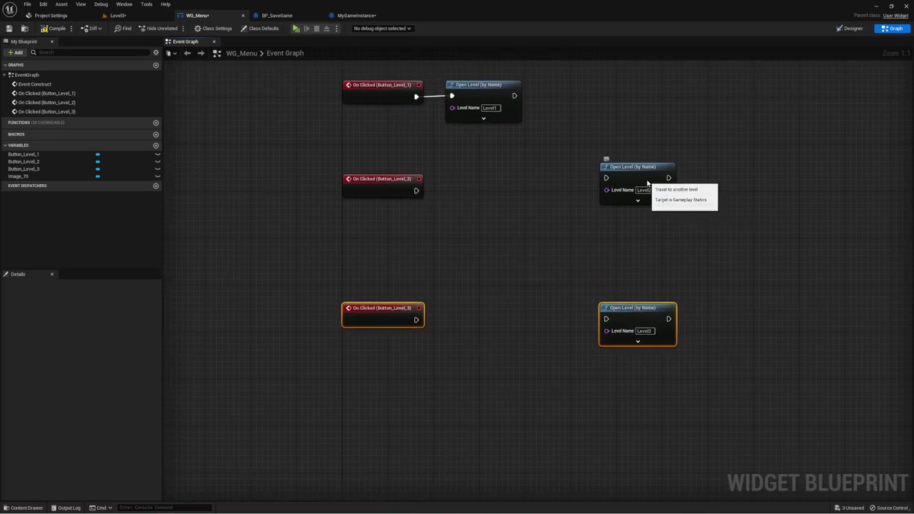
drag(647, 179, 652, 184)
drag(641, 307, 646, 308)
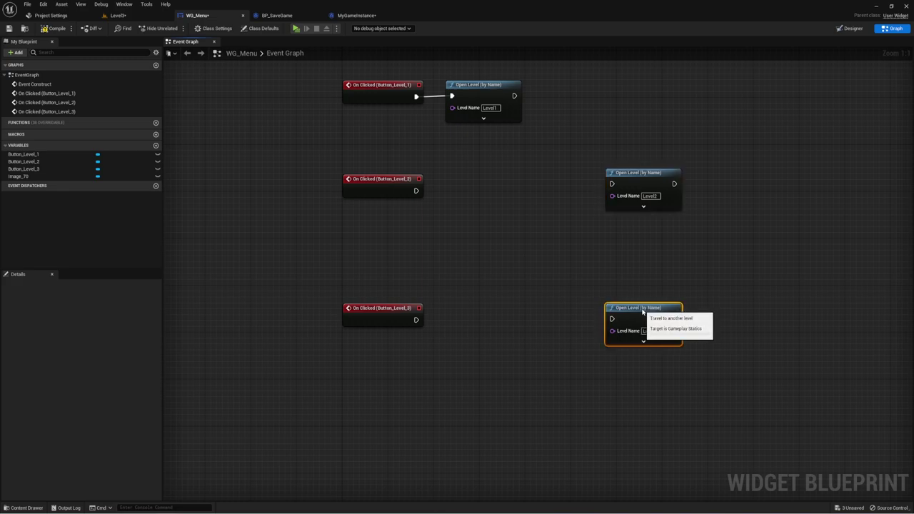
right_click(471, 243)
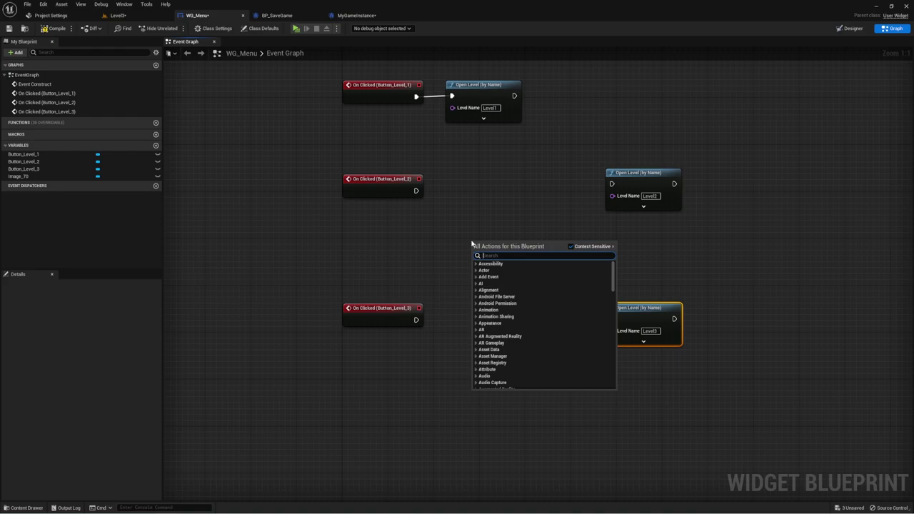
click(410, 231)
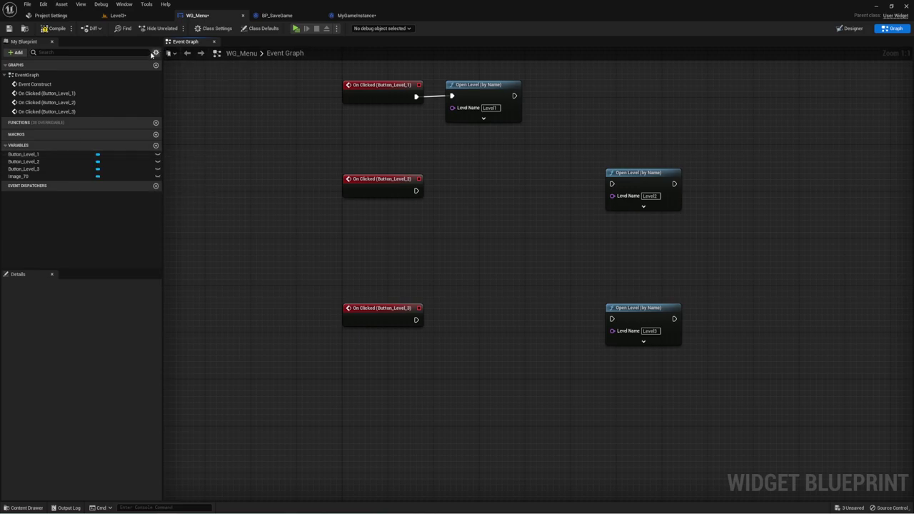
- Move Event Construct up, then add Get Game Instance feeding a Cast To MyGameInstance node
right_drag(185, 182, 522, 296)
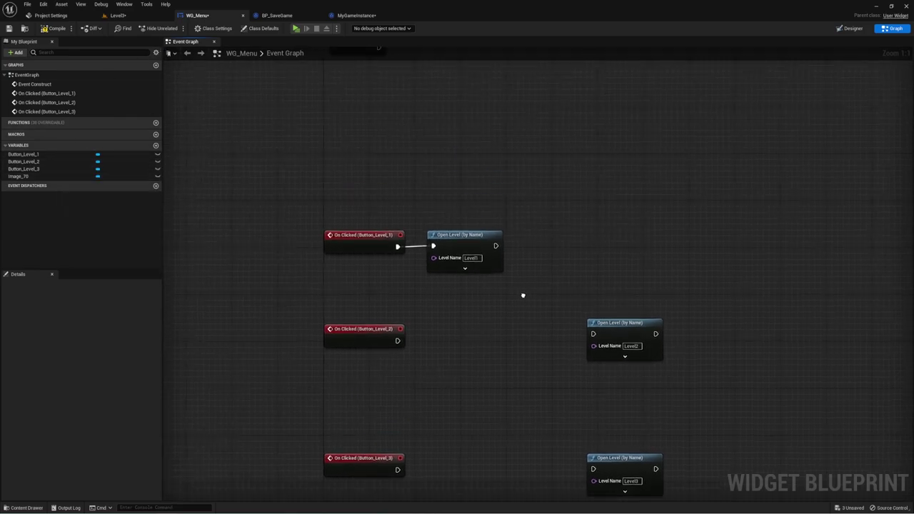
right_drag(502, 169, 474, 320)
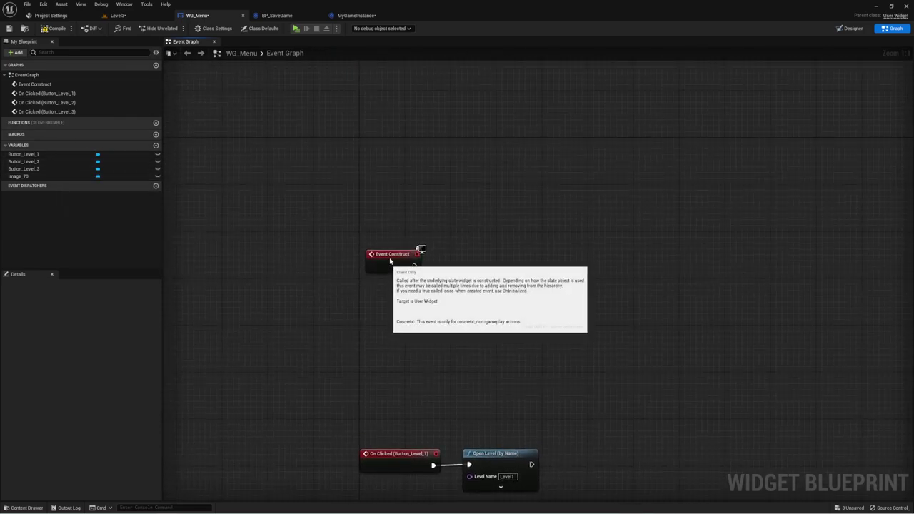
drag(388, 271, 381, 158)
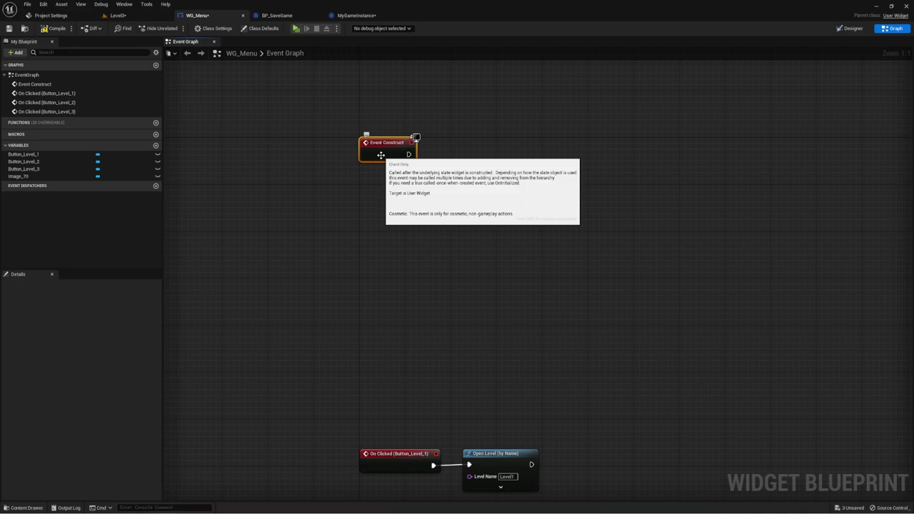
right_click(392, 256)
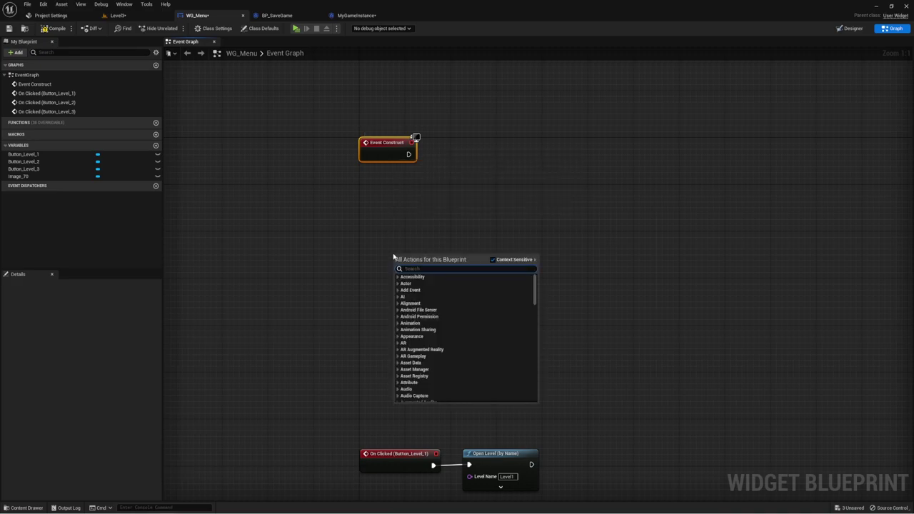
text(game in)
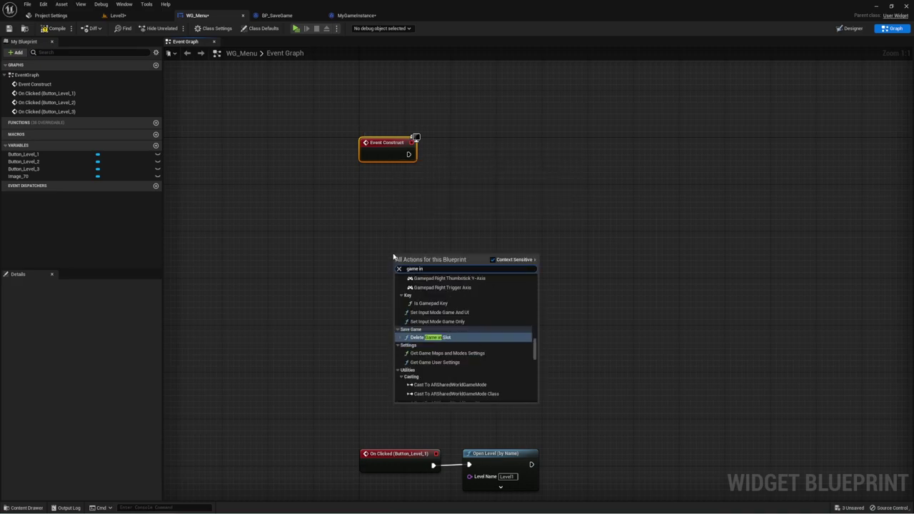
text(s)
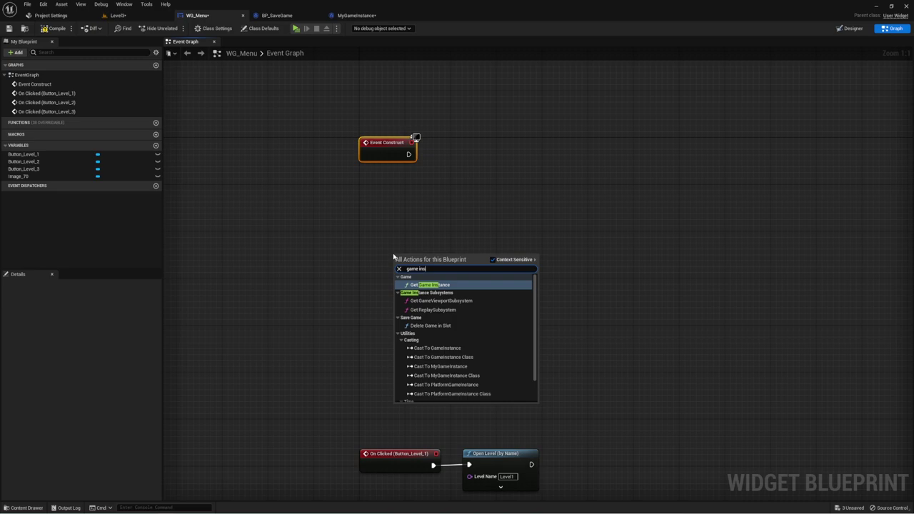
click(440, 284)
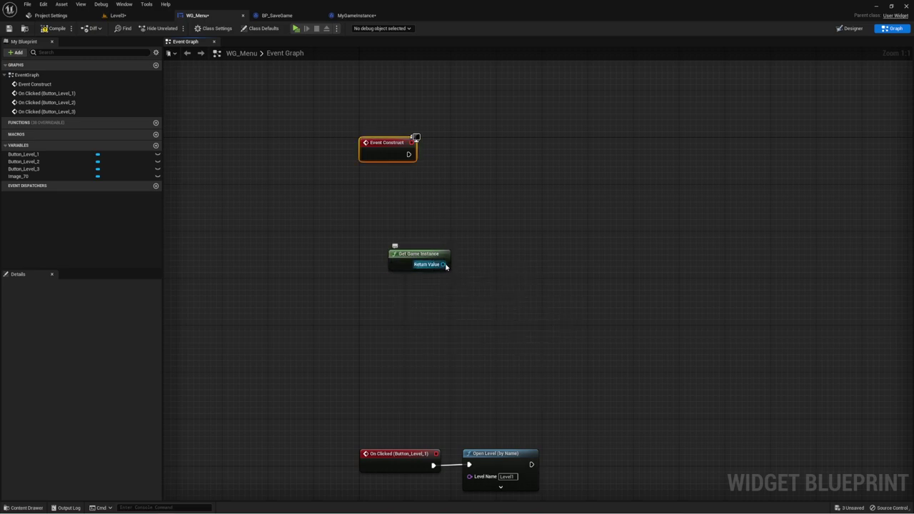
drag(444, 265, 452, 174)
text(cast t)
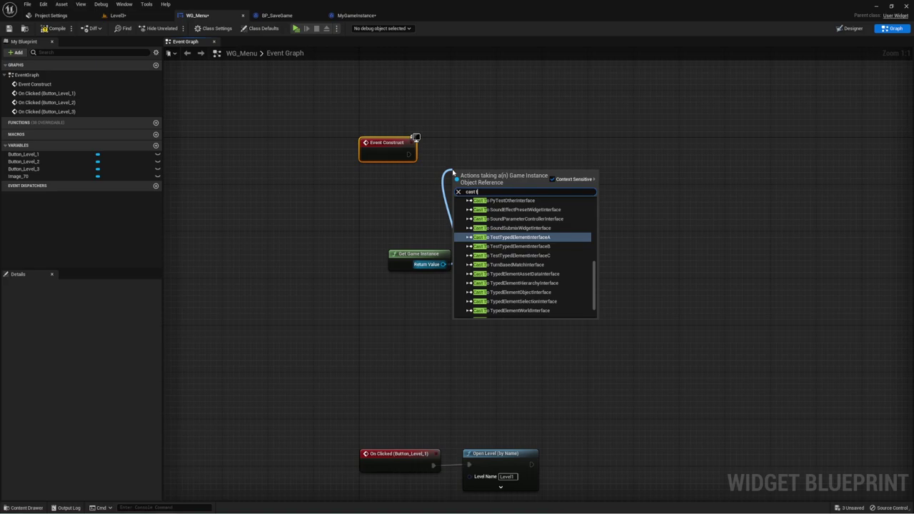
text(o)
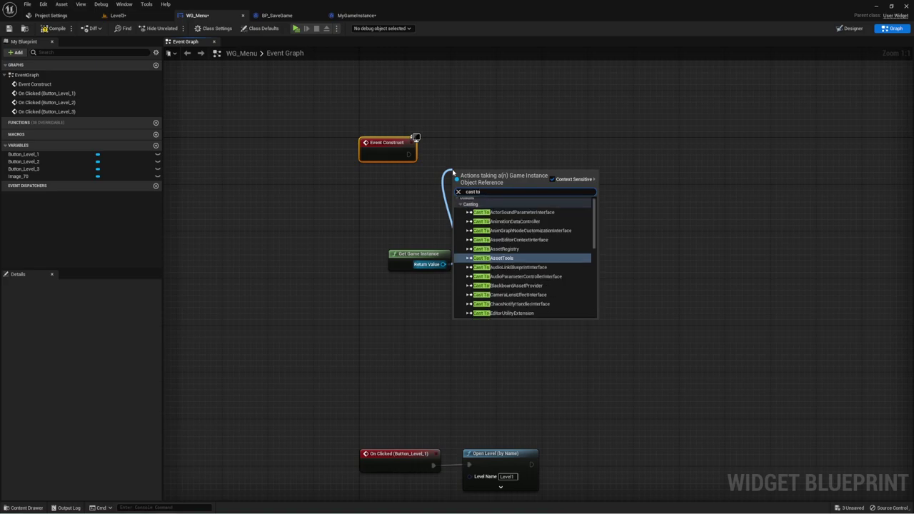
text( game)
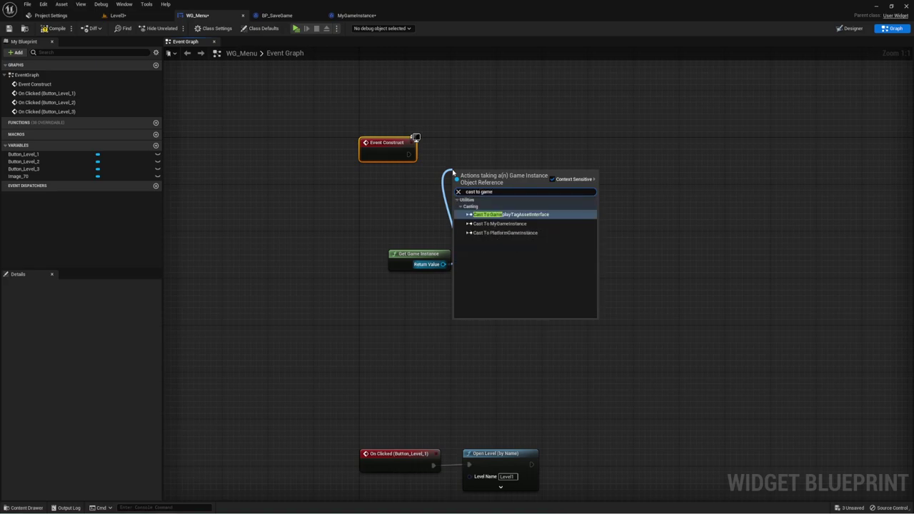
key(Down)
key(Return)
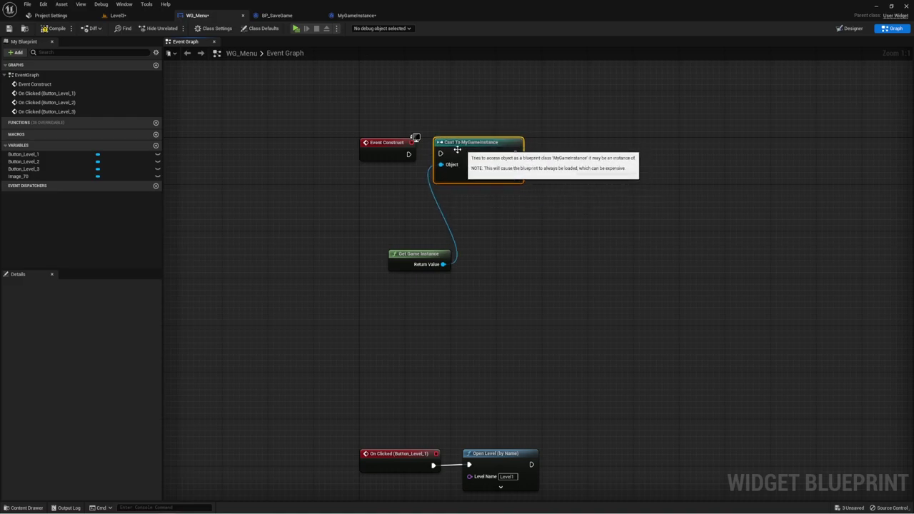
- Wire Event Construct into the cast and promote its result to an As My Game Instance variable
mouse_move(453, 172)
mouse_down()
mouse_move(436, 143)
mouse_move(442, 154)
mouse_up()
mouse_move(504, 177)
mouse_down()
mouse_move(544, 164)
mouse_move(606, 167)
mouse_move(602, 150)
mouse_up()
click(619, 187)
drag(664, 120, 467, 187)
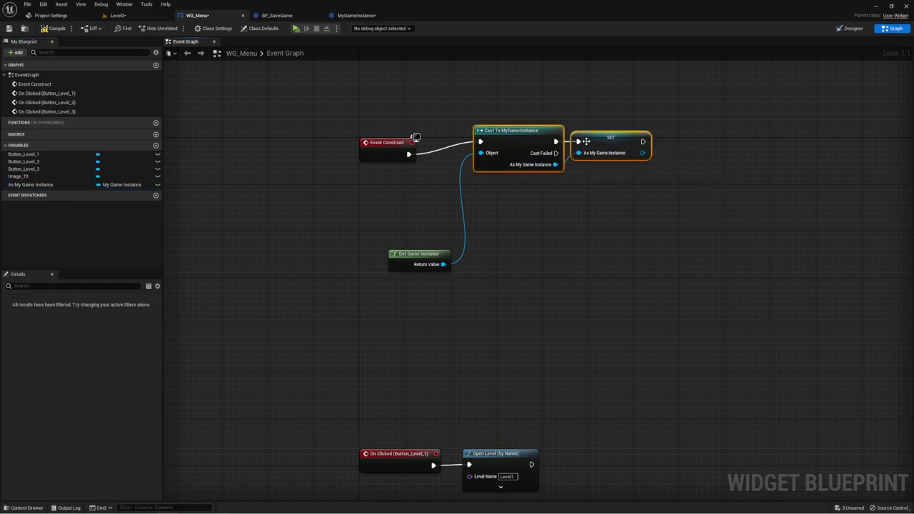
drag(514, 130, 474, 142)
drag(421, 254, 396, 186)
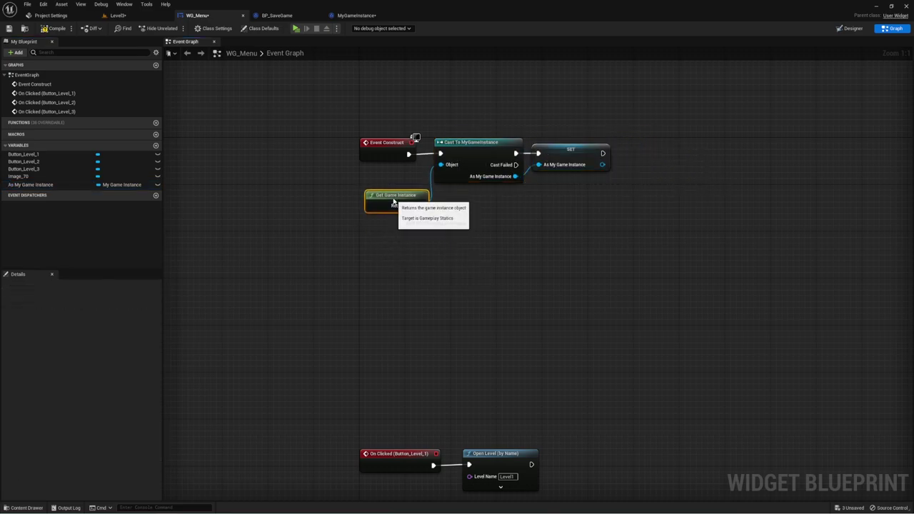
mouse_move(668, 262)
right_down()
mouse_move(603, 268)
mouse_move(516, 215)
mouse_move(486, 269)
mouse_move(441, 251)
right_up()
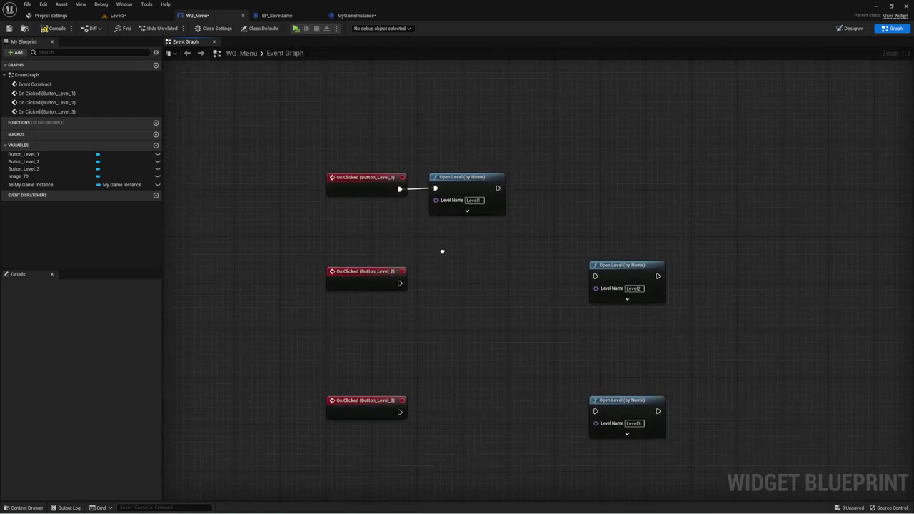
- Add a Load Level call on As My Game Instance, triggered by the Level 2 button's click
mouse_move(22, 184)
ctrl+mouse_down()
mouse_move(419, 311)
mouse_move(457, 263)
ctrl+mouse_up()
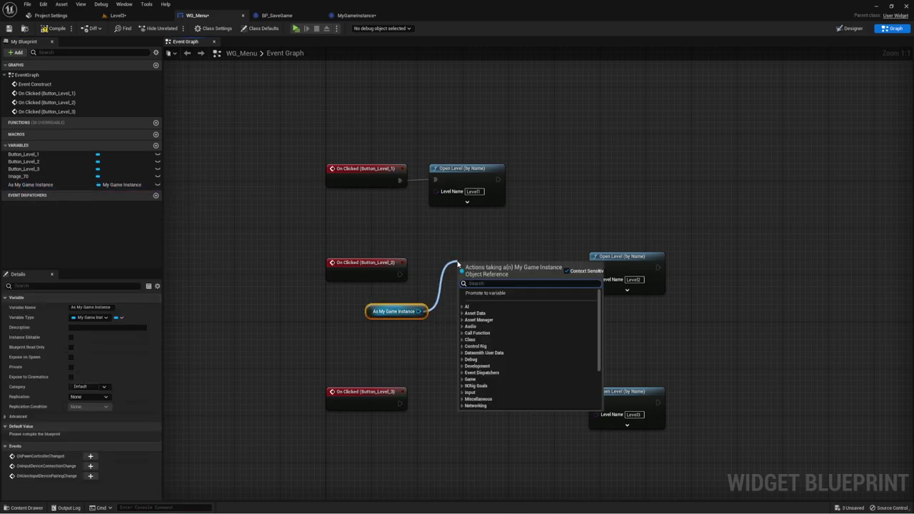
text(l)
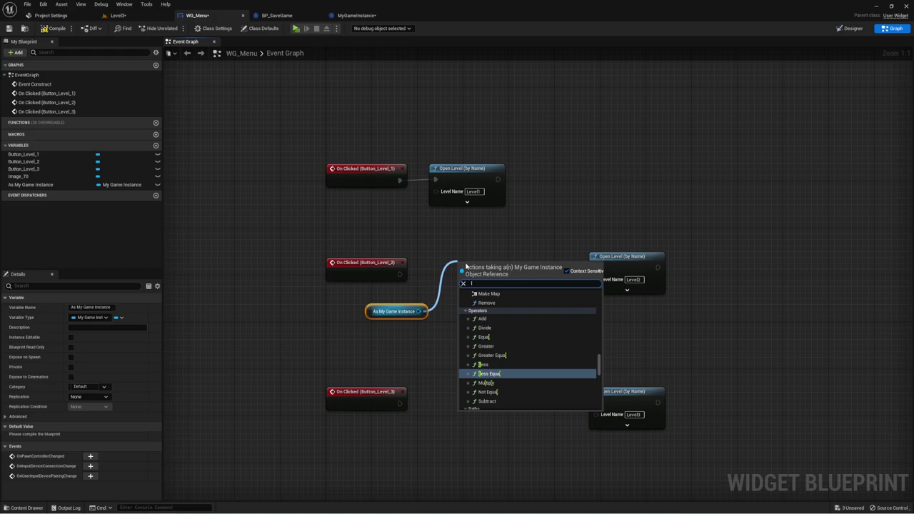
key(BackSpace)
text(Boa)
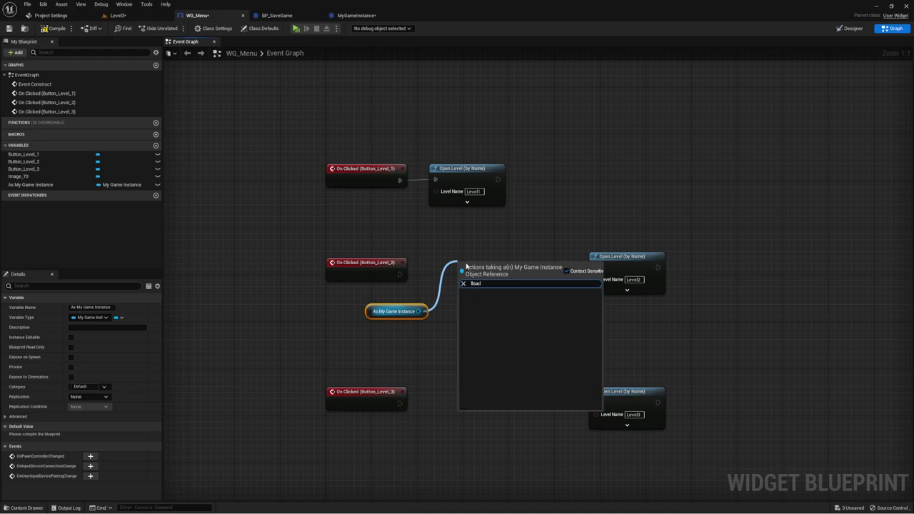
key(BackSpace)
key(BackSpace)
key(BackSpace)
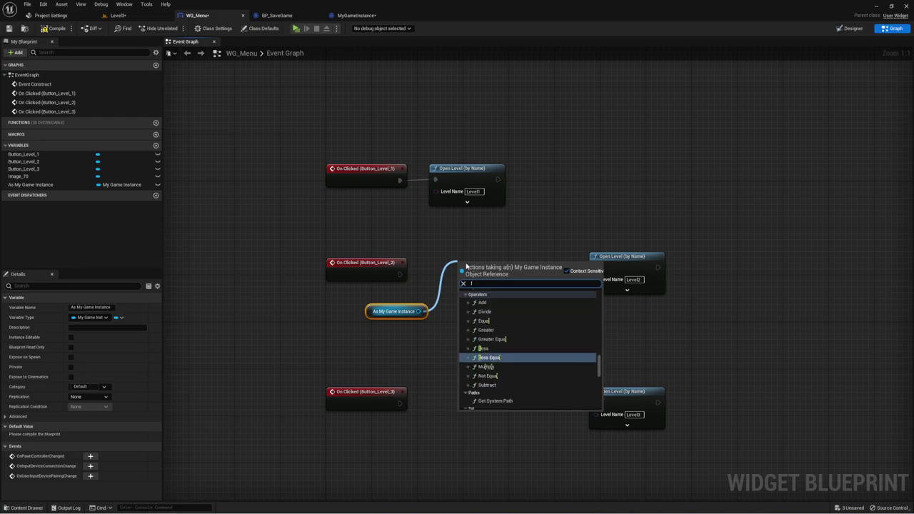
text(loa)
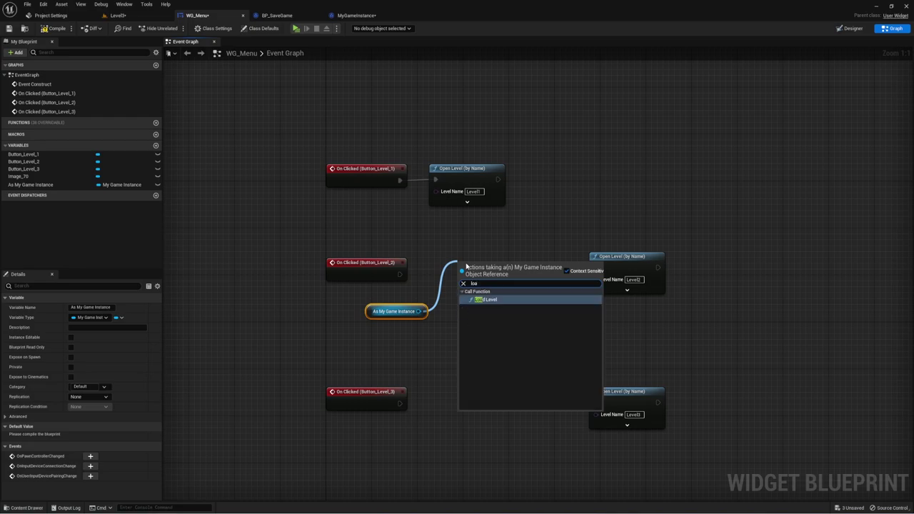
click(492, 299)
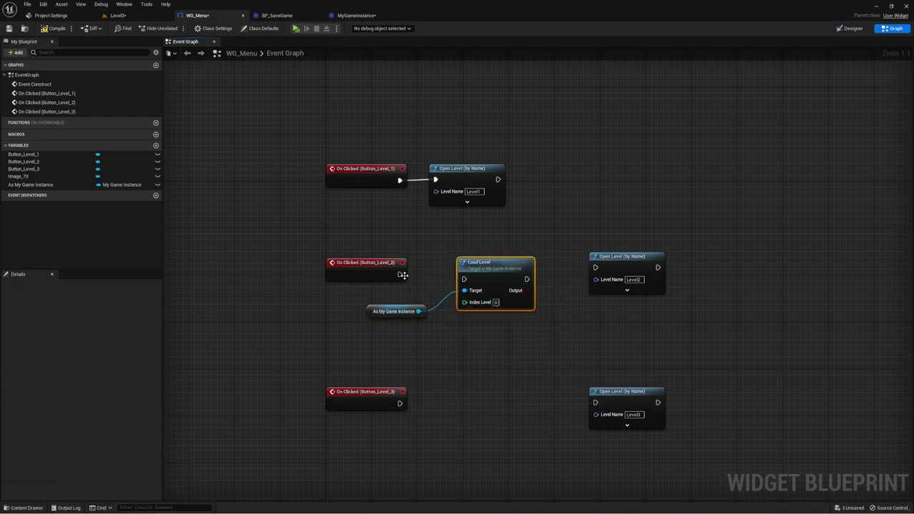
mouse_move(400, 274)
mouse_down()
mouse_move(464, 279)
mouse_move(465, 287)
mouse_up()
drag(526, 280, 606, 269)
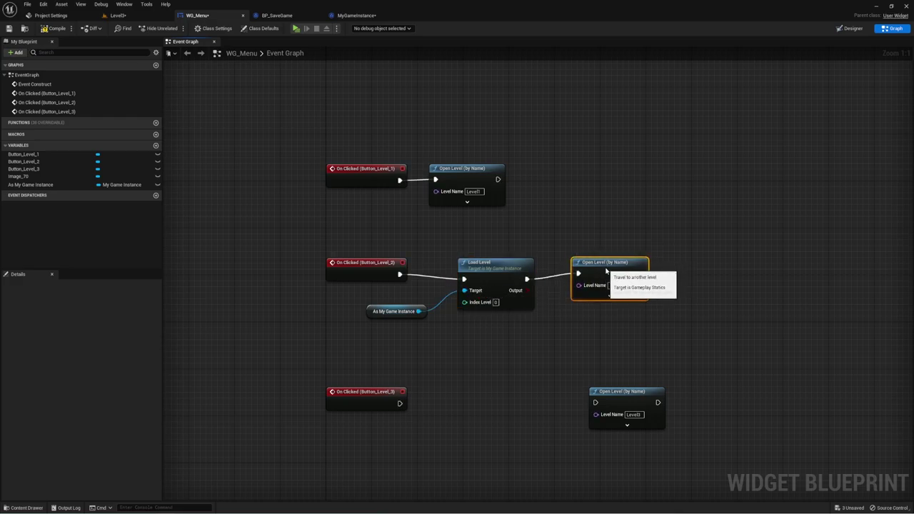
drag(503, 266, 501, 259)
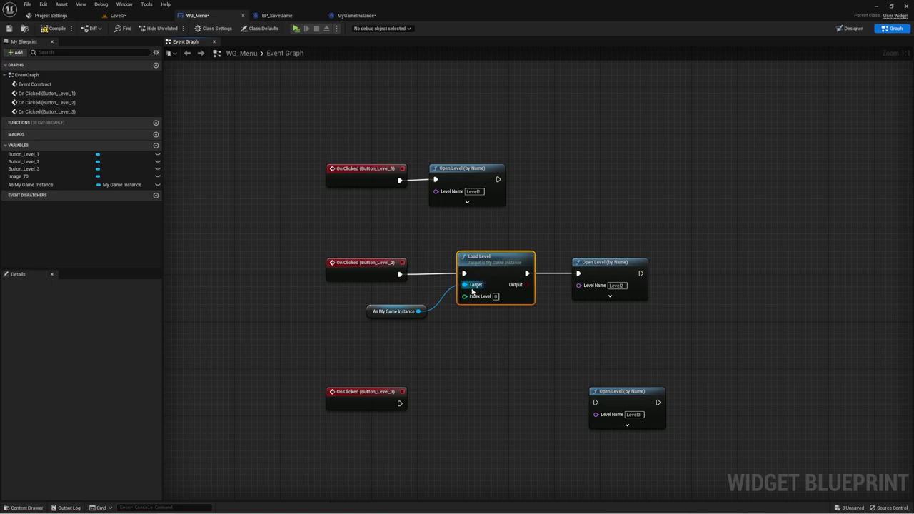
drag(390, 311, 379, 301)
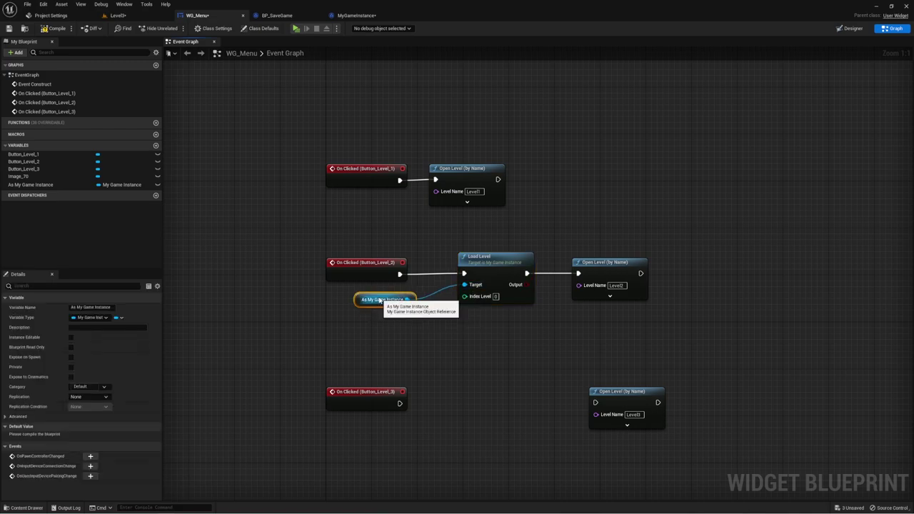
- Insert a Branch after Load Level, with Load Level's Output as its condition
alt+click(555, 274)
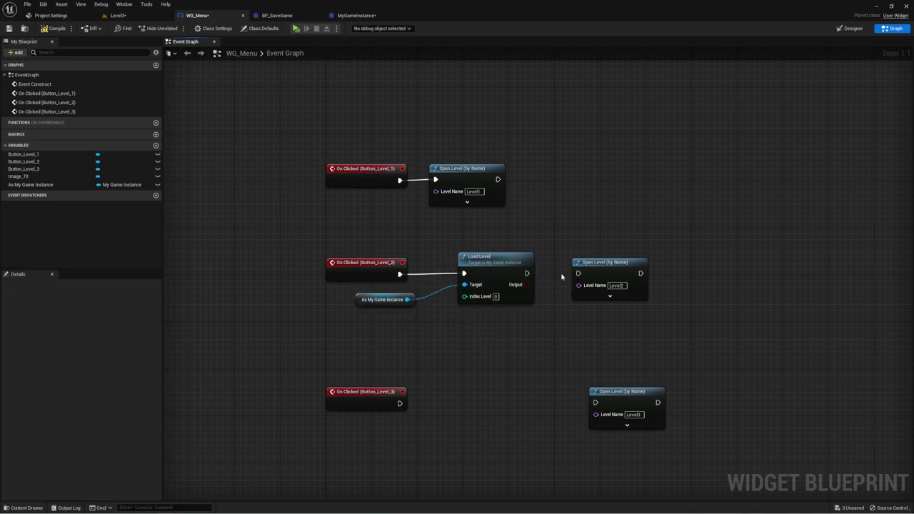
drag(607, 264, 686, 268)
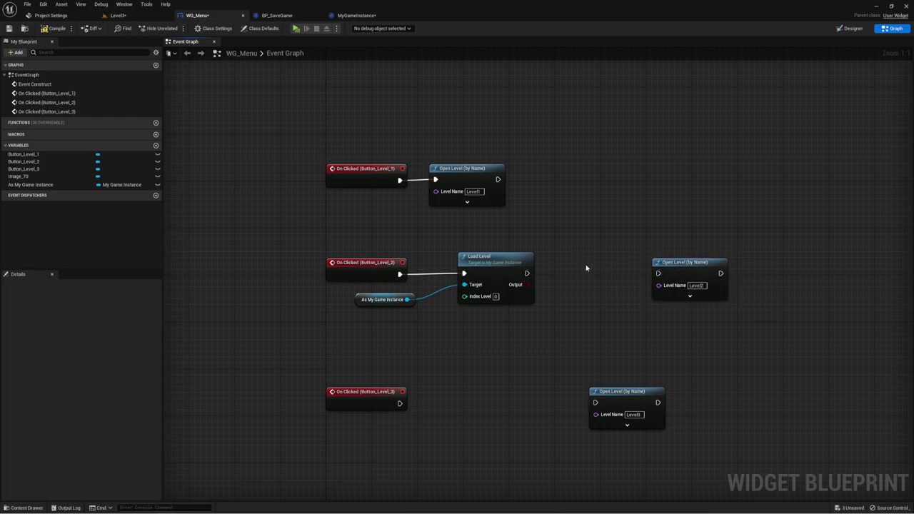
mouse_move(608, 291)
mouse_down()
mouse_move(532, 258)
mouse_move(526, 275)
mouse_up()
click(557, 262)
drag(525, 285, 658, 274)
- Open Level2 on Branch True, and paste the Load Level/Branch check for the Level 3 button
right_drag(470, 334, 458, 281)
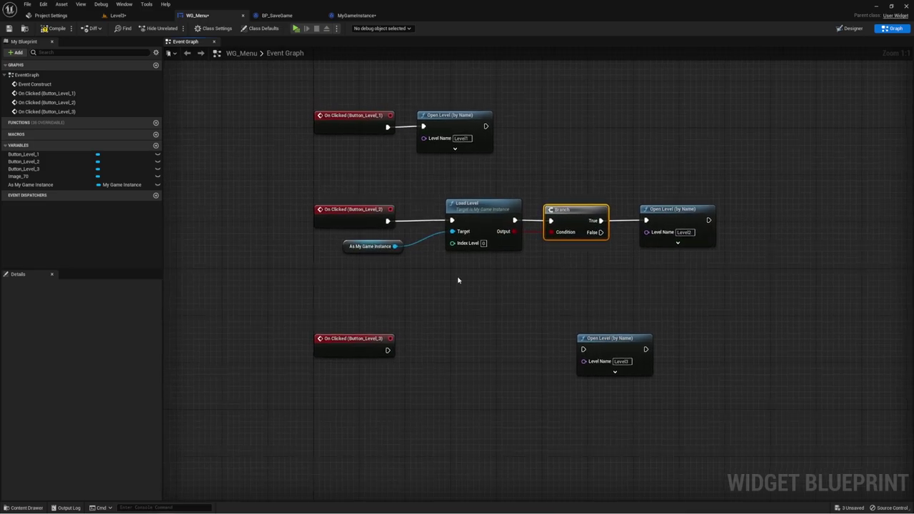
drag(377, 276, 555, 245)
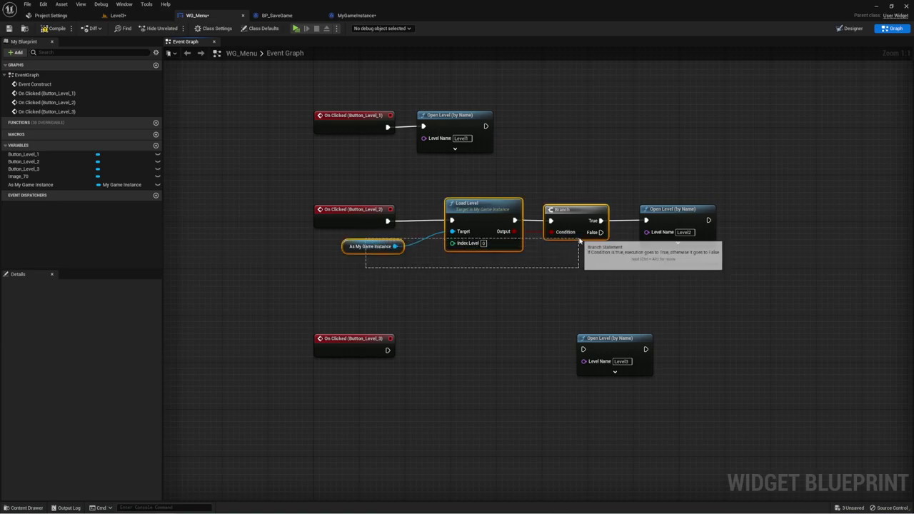
right_drag(533, 303, 519, 245)
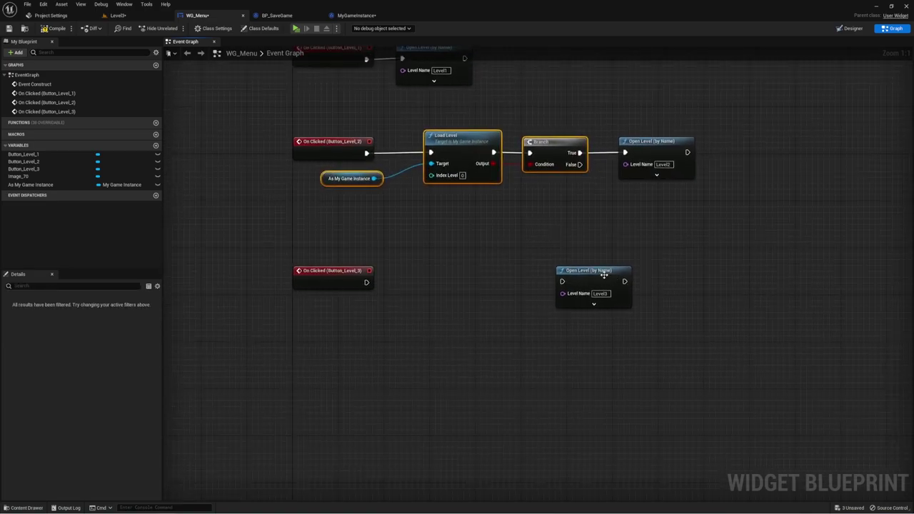
drag(604, 273, 672, 273)
key(ctrl+v)
drag(480, 275, 433, 275)
drag(366, 282, 419, 281)
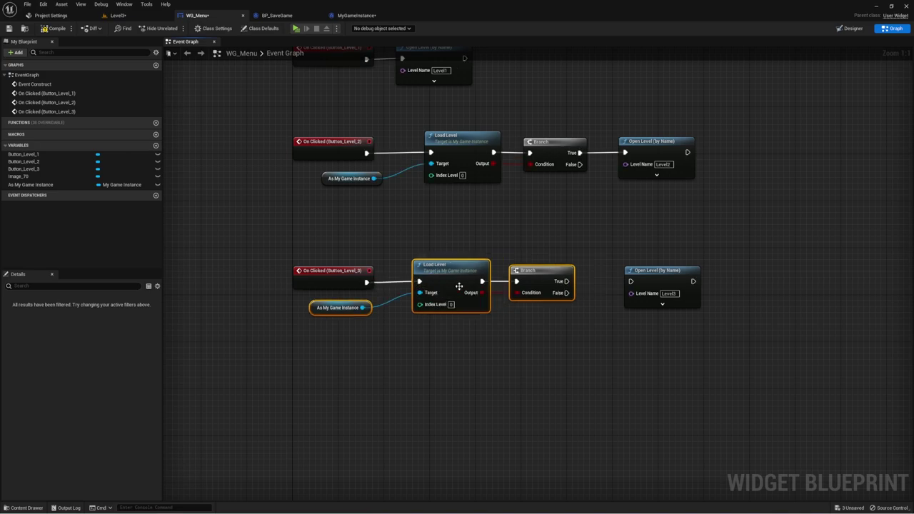
drag(566, 281, 630, 282)
right_drag(493, 223, 514, 241)
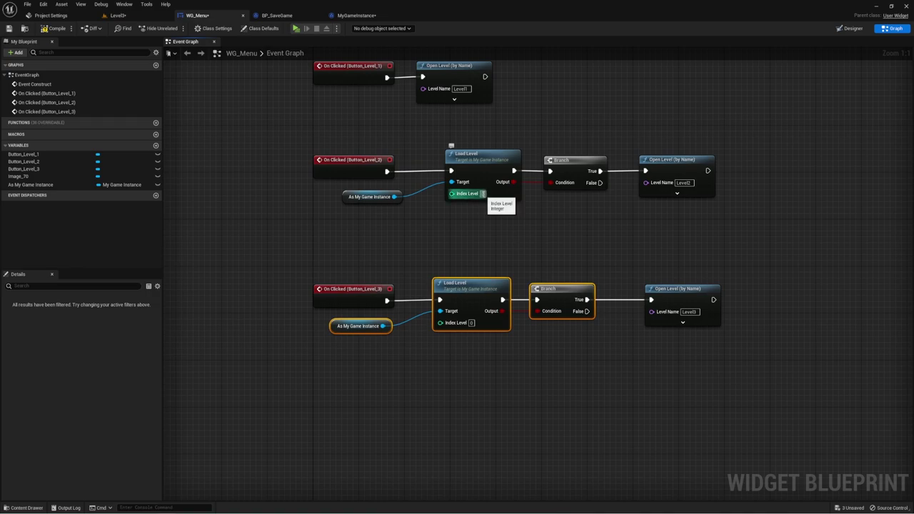
- Set Index Level to 1 for the Level 2 check and 2 for the Level 3 check
key(Return)
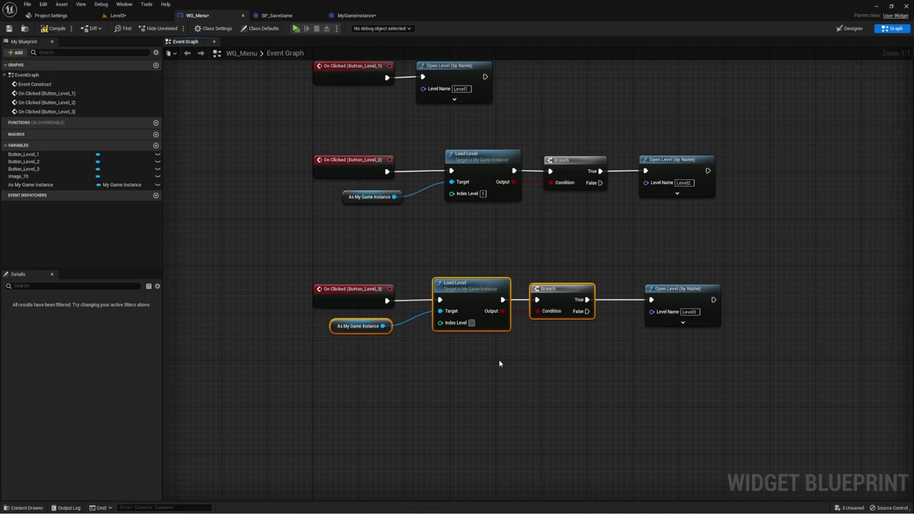
text(2)
mouse_move(471, 351)
mouse_down()
mouse_move(481, 261)
mouse_move(507, 379)
mouse_up()
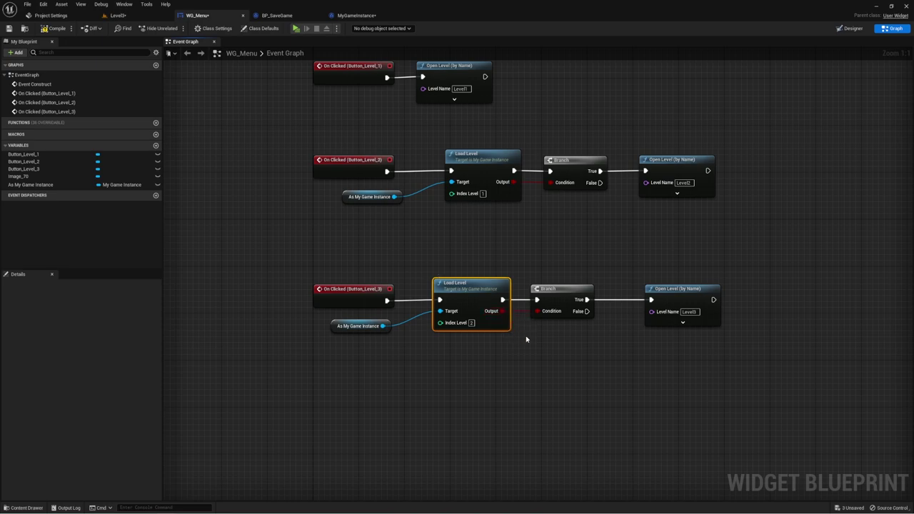
right_drag(526, 340, 521, 340)
drag(656, 259, 693, 384)
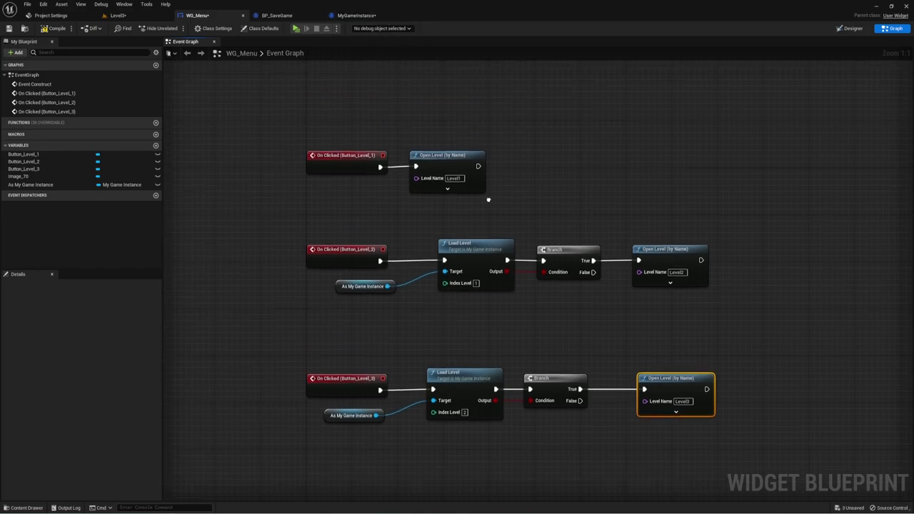
- Frame and select the Event Construct group of nodes
right_drag(471, 164, 471, 478)
right_drag(464, 167, 454, 235)
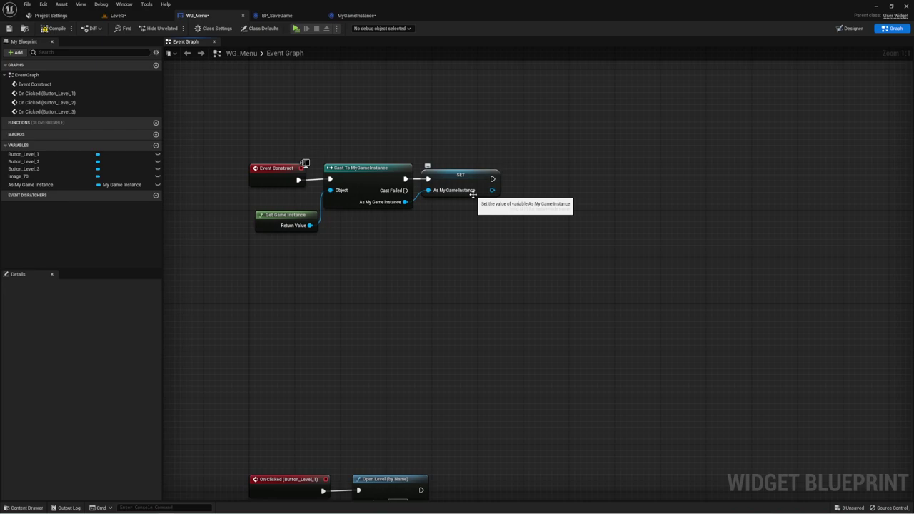
right_drag(480, 203, 491, 210)
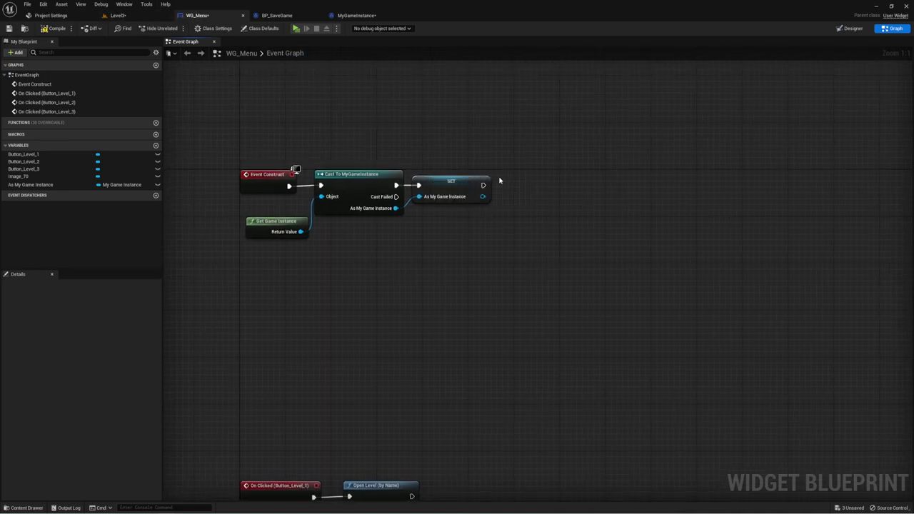
drag(236, 125, 494, 257)
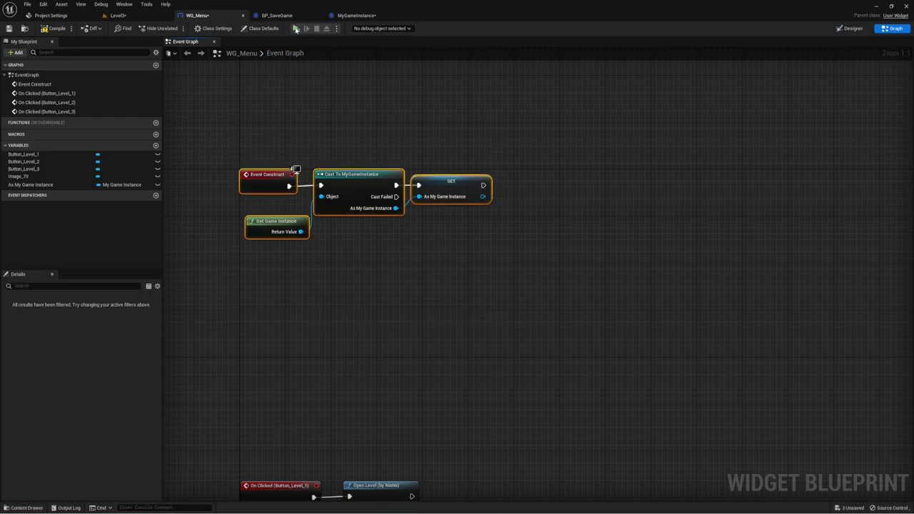
- Save all modified assets and open the Menu level
click(118, 15)
click(77, 385)
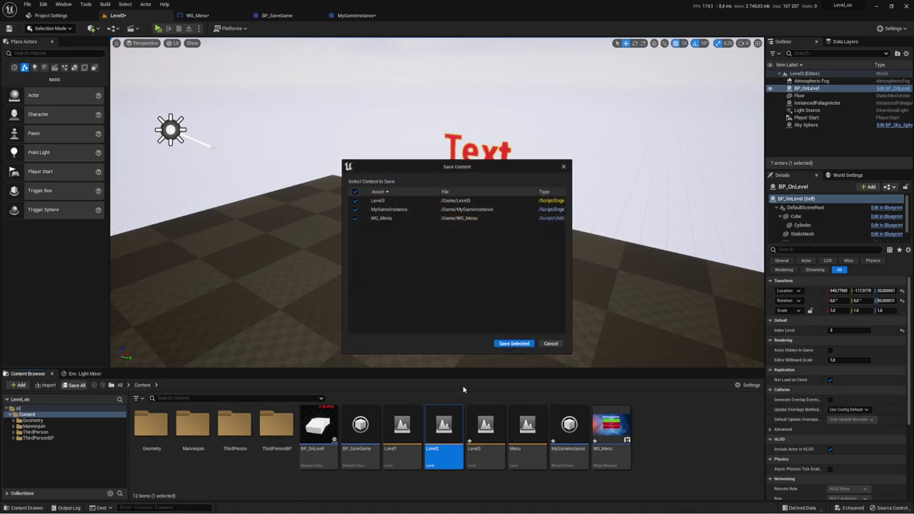
click(513, 342)
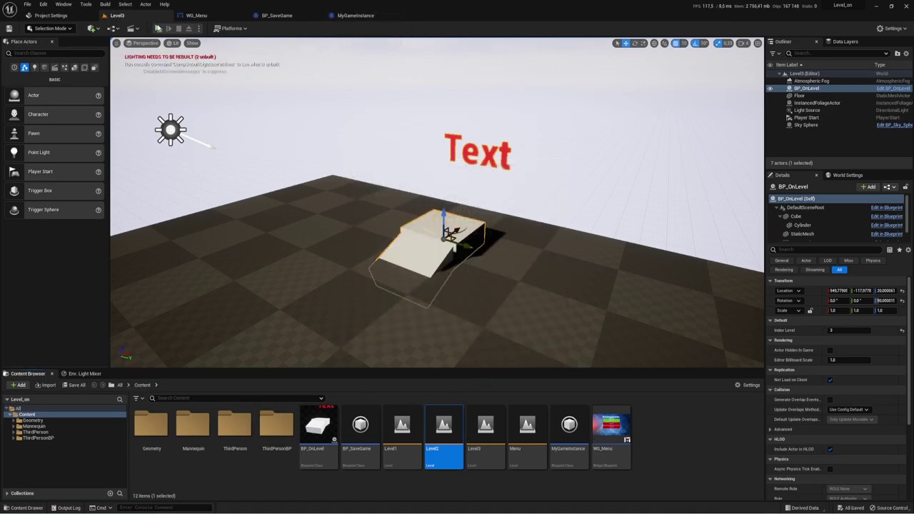
double_click(529, 424)
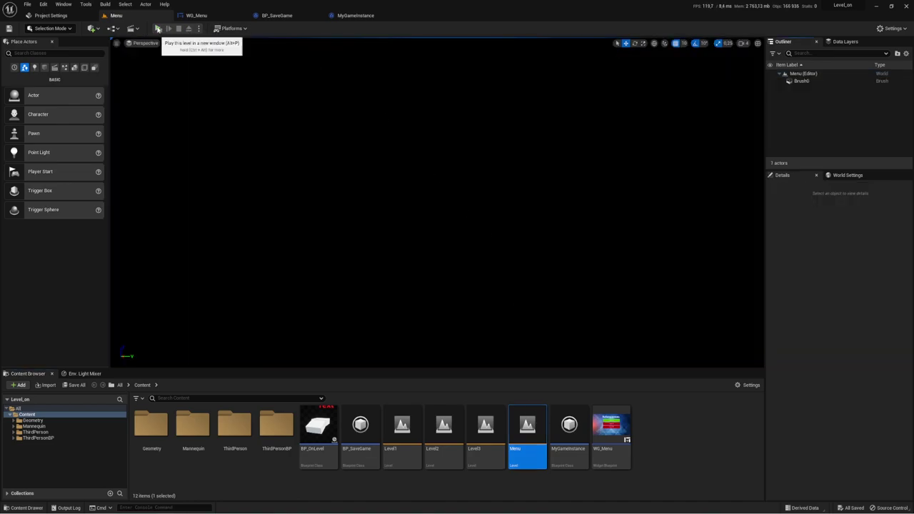
- Play-test the Menu level, loading Level 1, Level 2 and Level 3 from the menu, then stop
click(158, 28)
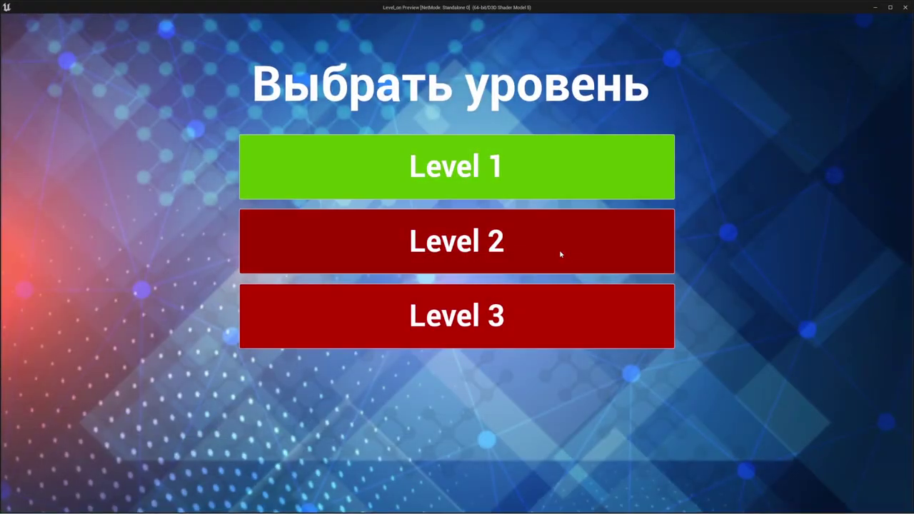
click(576, 185)
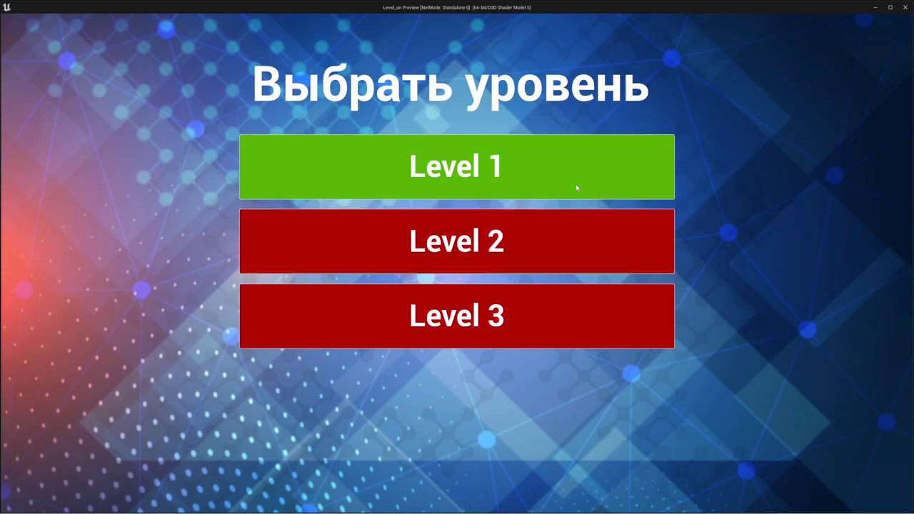
key(w)
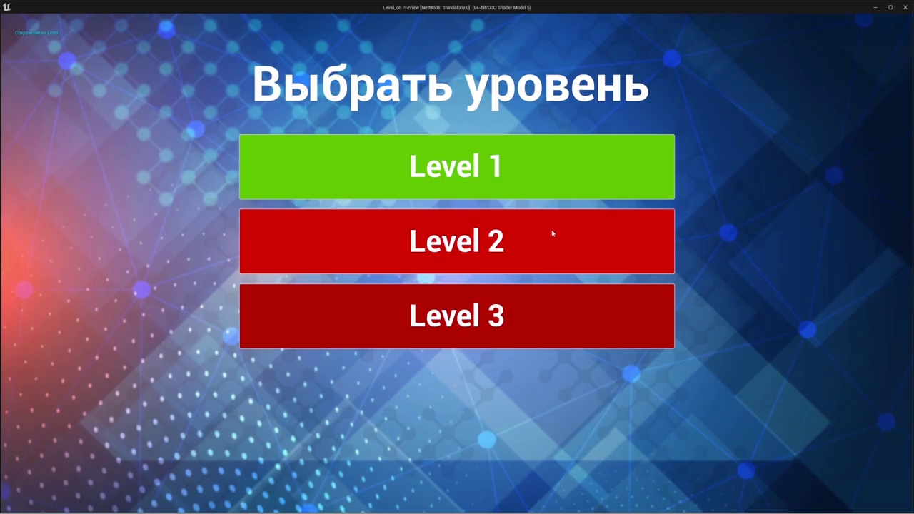
click(553, 236)
key(w)
click(538, 245)
key(w)
click(502, 316)
key(Escape)
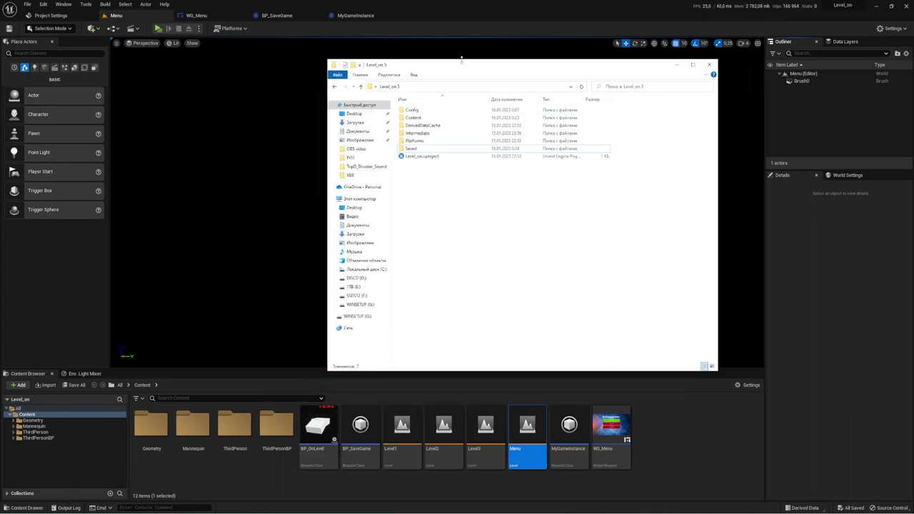
- In File Explorer, open the project's Saved > SaveGames folder
drag(459, 69, 480, 92)
drag(432, 232, 507, 218)
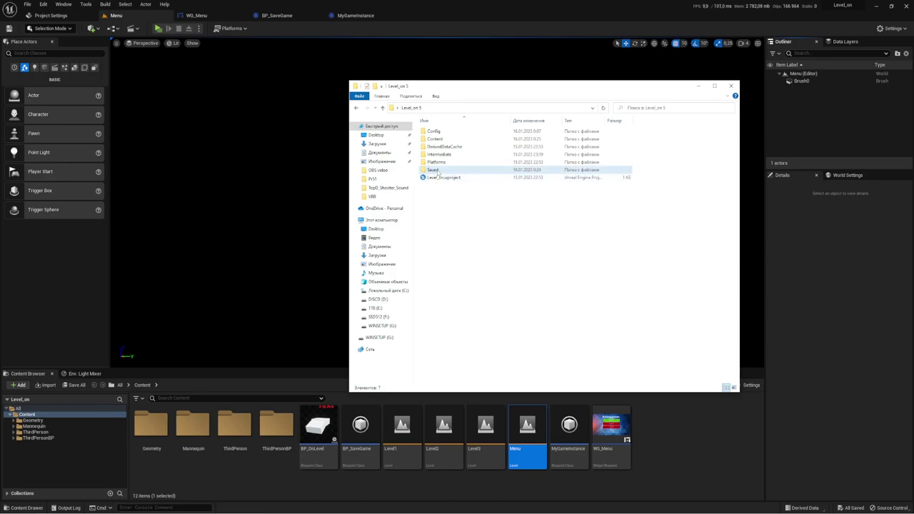
double_click(435, 171)
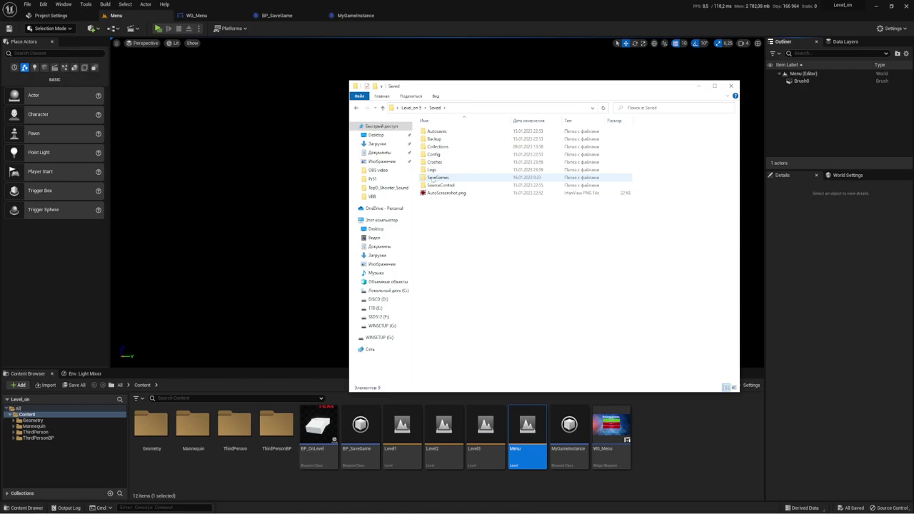
drag(434, 178, 444, 180)
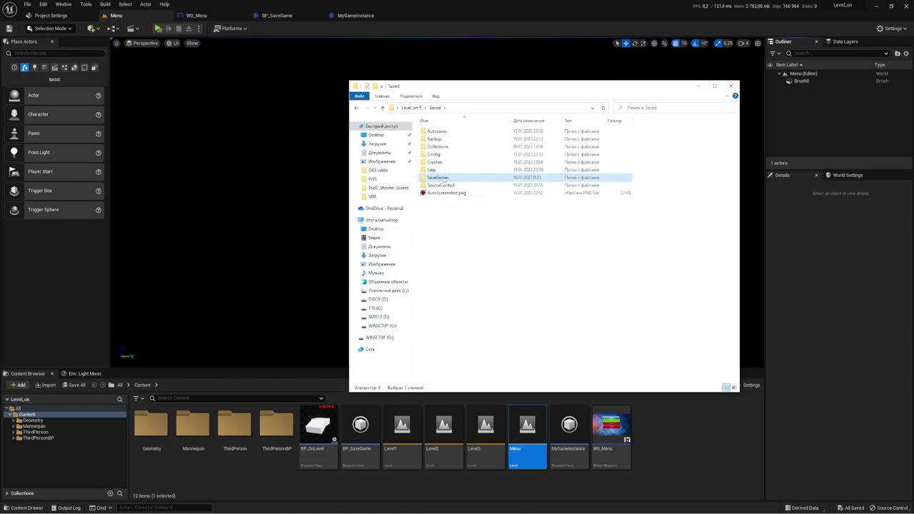
double_click(443, 178)
- Confirm SaveLevel.sav is listed, then return to the MyGameInstance Blueprint
drag(416, 149, 488, 145)
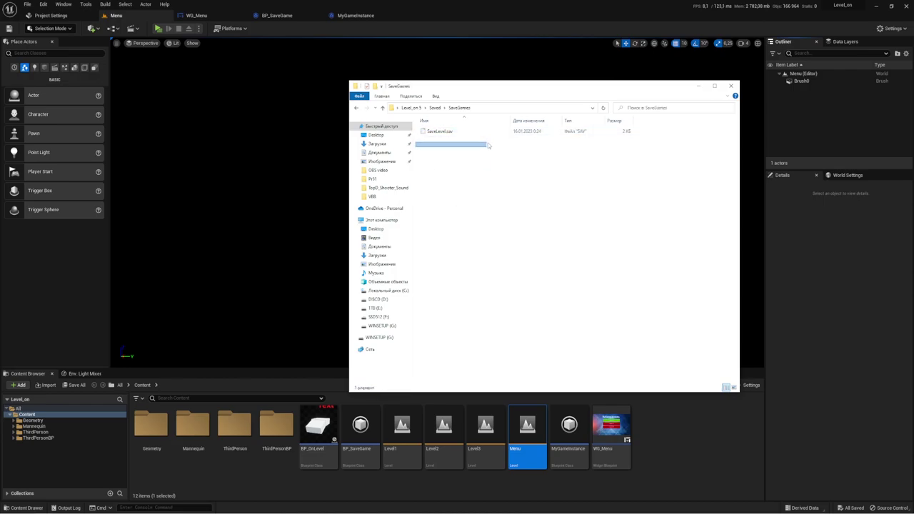
drag(661, 148, 434, 139)
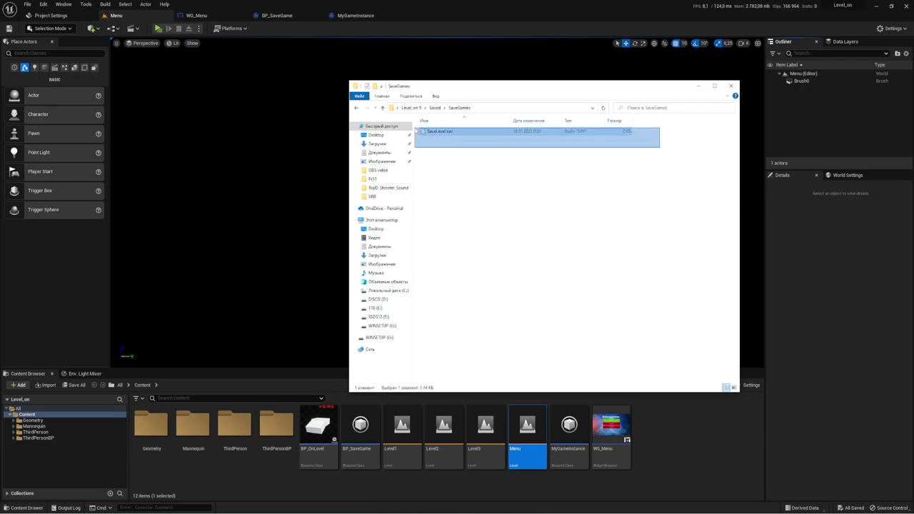
ctrl+click(438, 134)
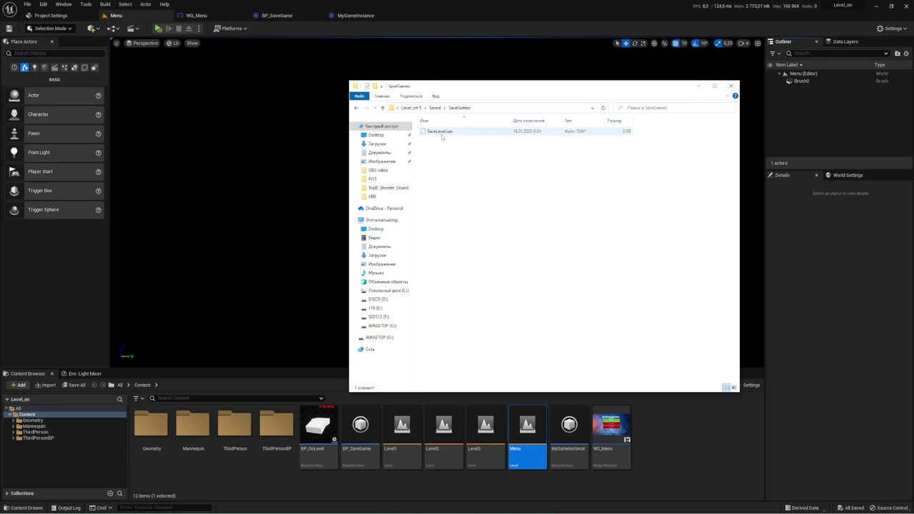
click(442, 134)
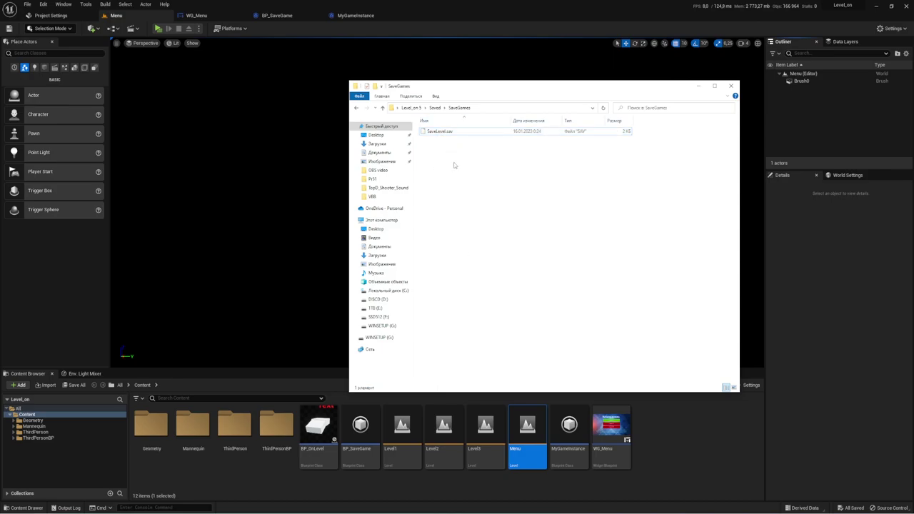
drag(427, 145, 648, 128)
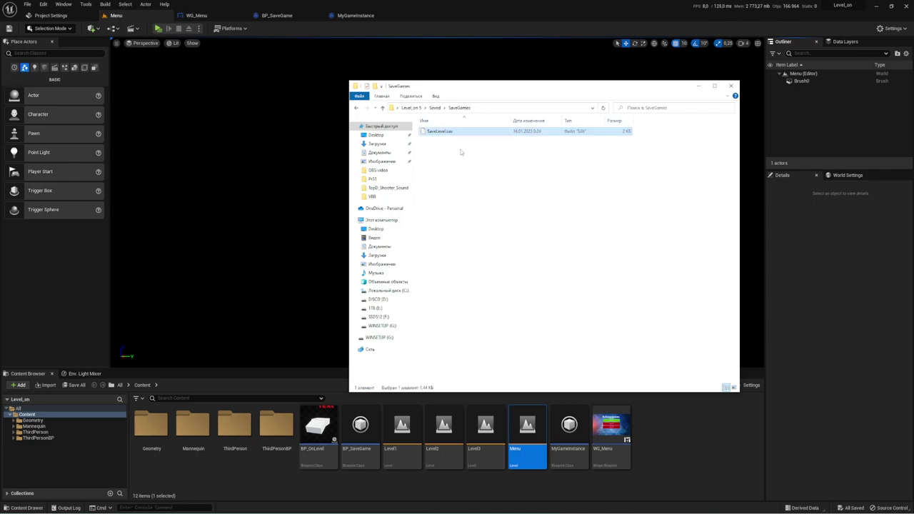
click(437, 156)
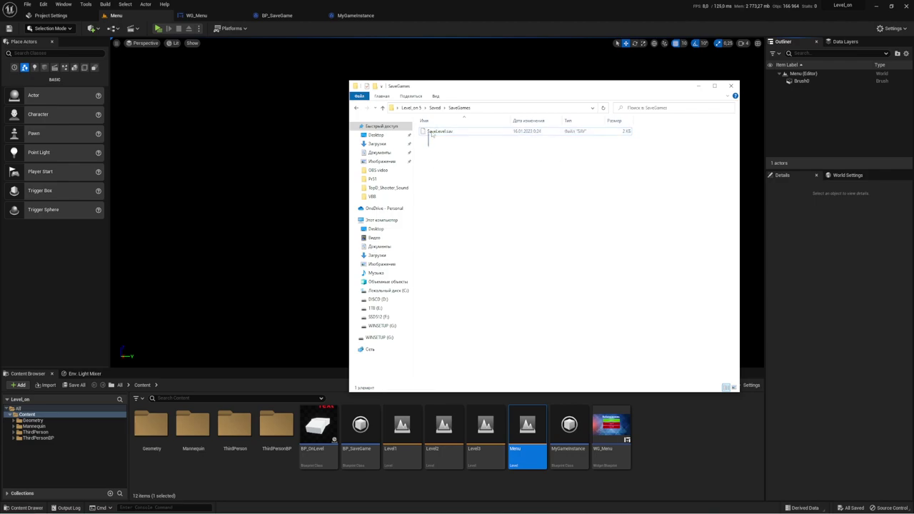
drag(431, 135, 648, 128)
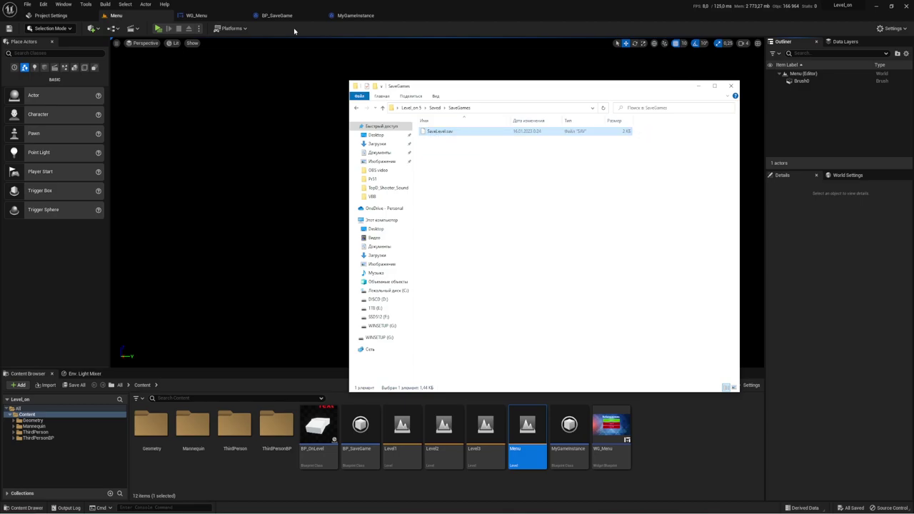
click(370, 16)
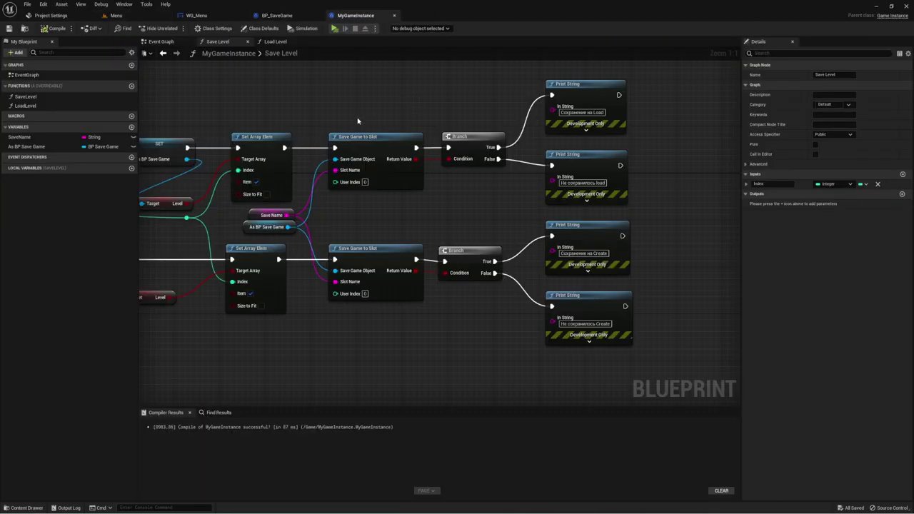
- Inspect the Create Save Game Object, SET and Save Game to Slot nodes in Save Level
scroll(464, 193, down, 2)
scroll(444, 170, up, 2)
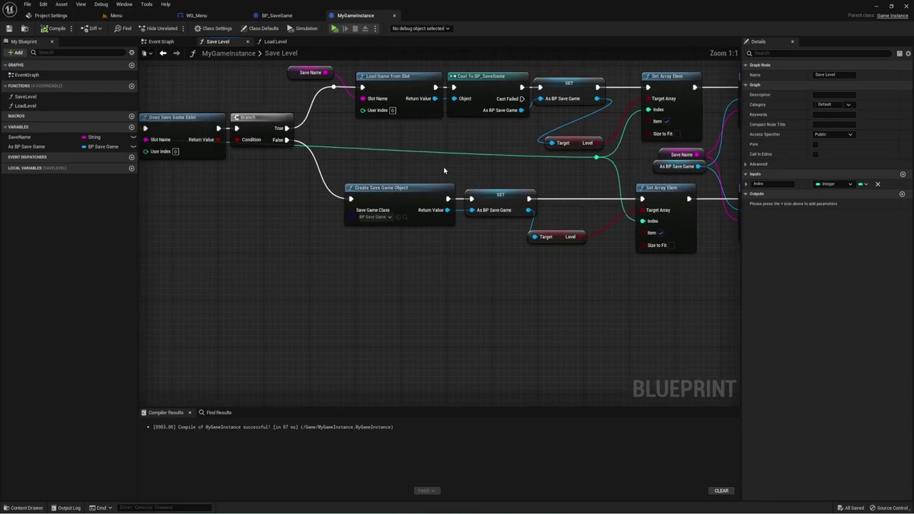
drag(422, 210, 485, 214)
right_drag(400, 240, 146, 215)
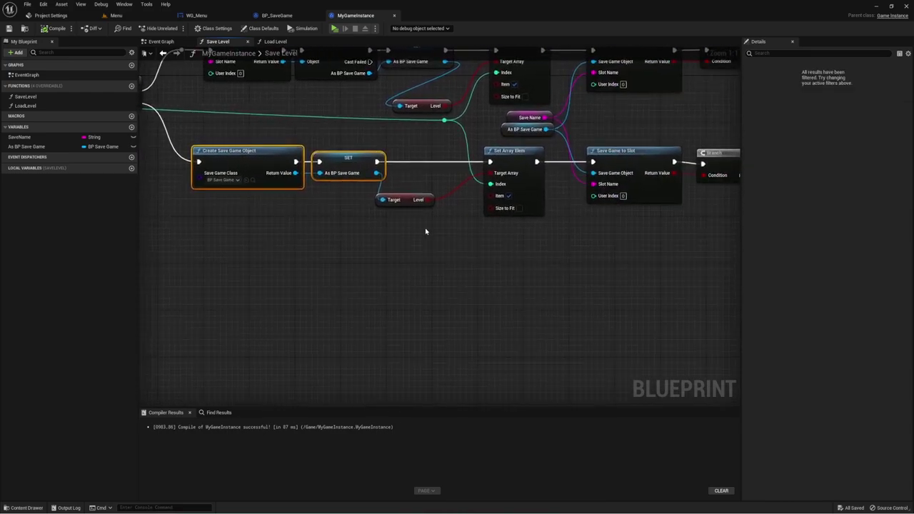
right_drag(400, 239, 483, 241)
mouse_move(222, 226)
mouse_down()
mouse_move(281, 140)
mouse_move(351, 143)
mouse_up()
drag(640, 274, 631, 153)
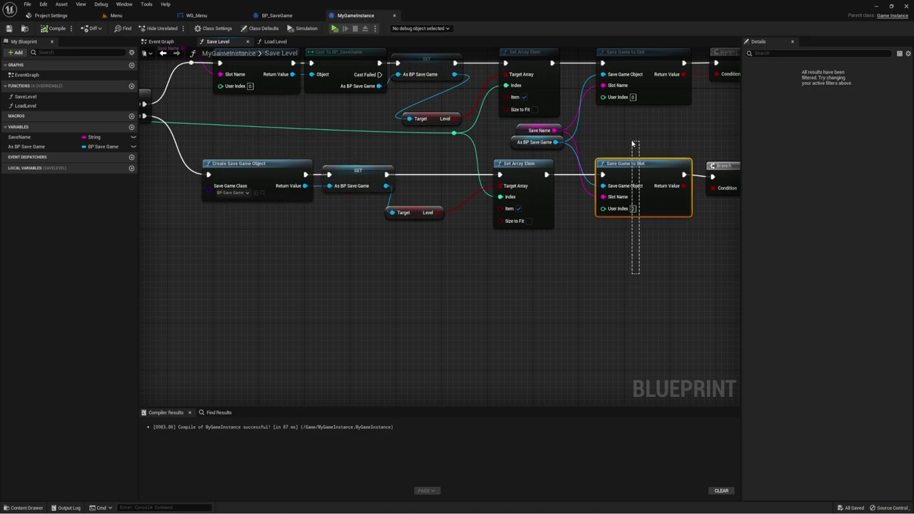
- Look over the Branch, Print String and entry nodes, then return to the Menu level
right_drag(649, 230, 505, 229)
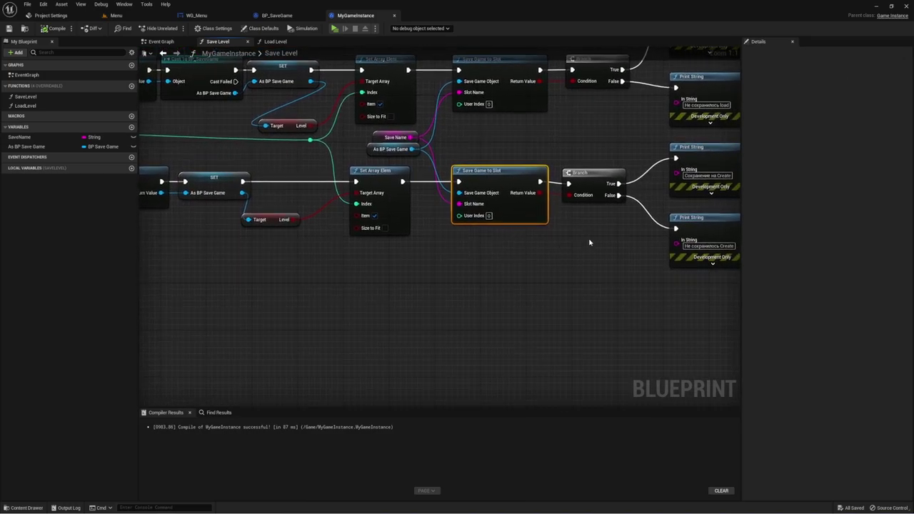
scroll(465, 279, down, 1)
scroll(400, 228, down, 1)
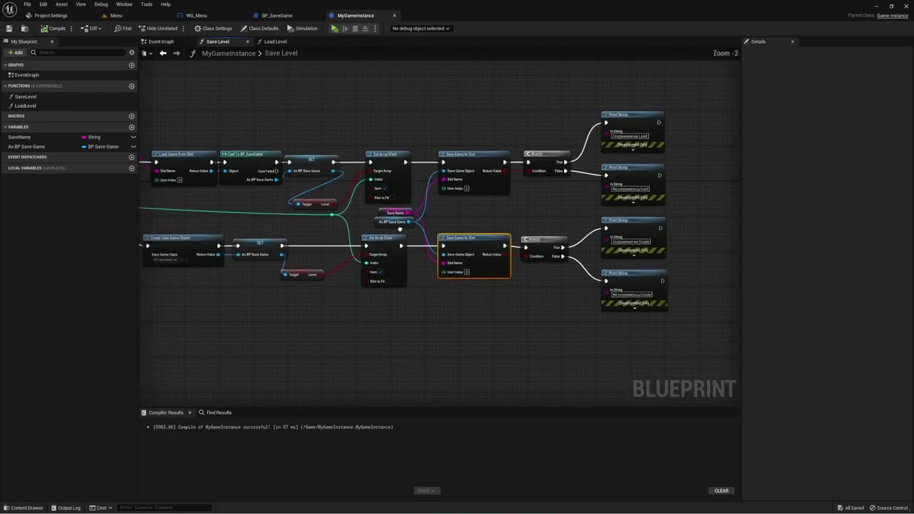
scroll(374, 236, up, 1)
right_drag(373, 237, 373, 206)
scroll(377, 207, up, 1)
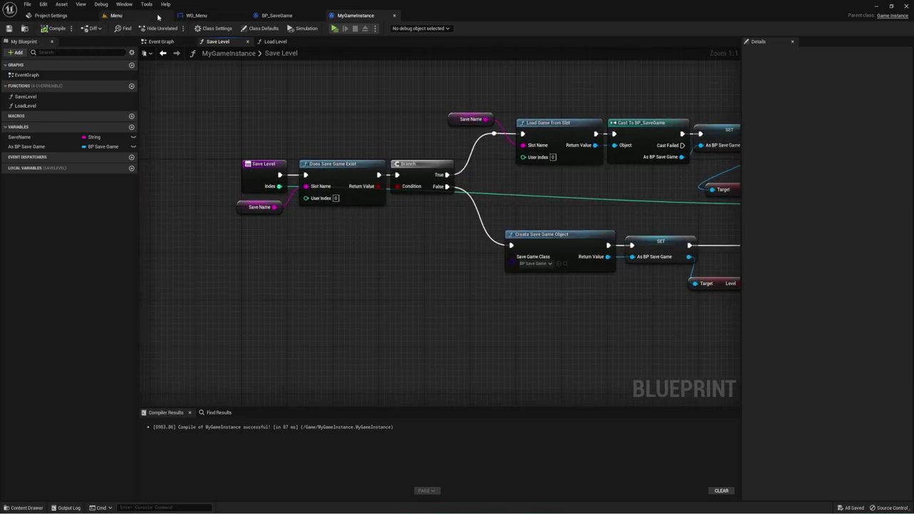
click(116, 15)
- Play the menu standalone, enter Level 1 and Level 2 running forward, then quit with Esc
click(165, 30)
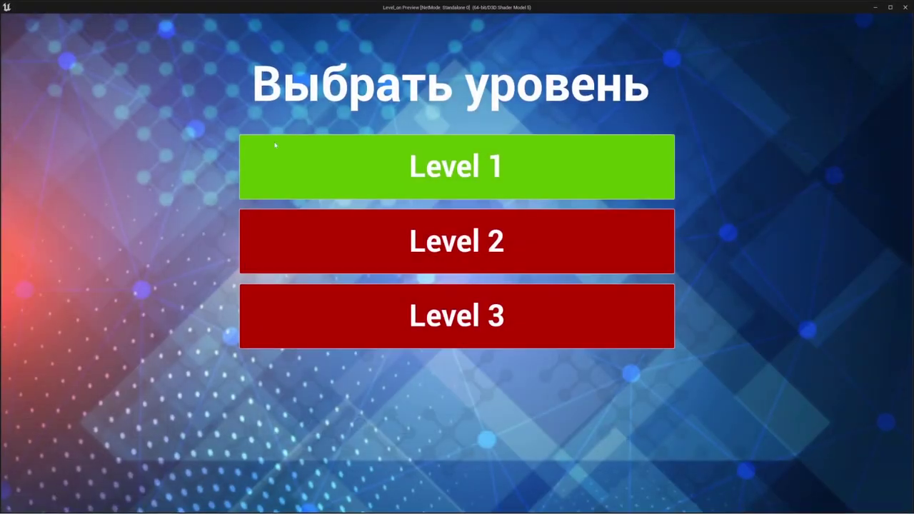
click(389, 155)
key(w)
click(477, 215)
key(w)
key(Escape)
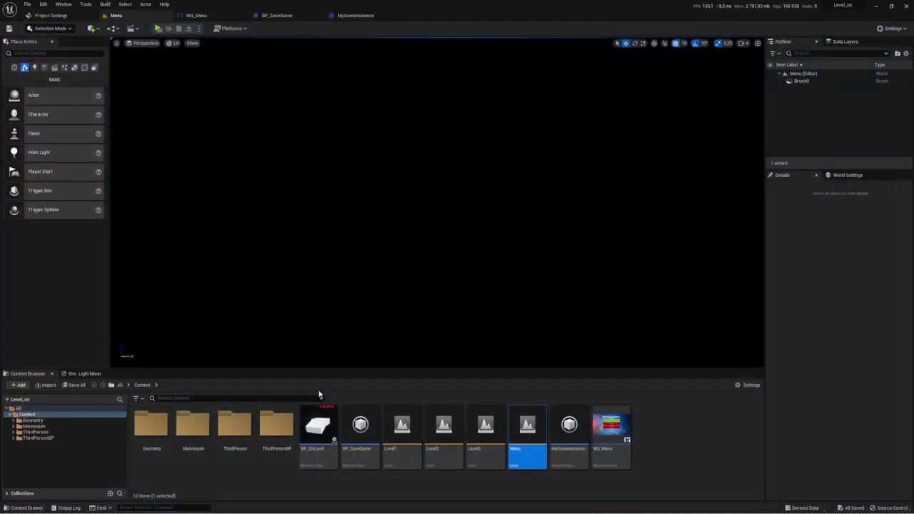
- Delete SaveLevel.sav from the SaveGames folder and return to the MyGameInstance Blueprint
key(alt+Tab)
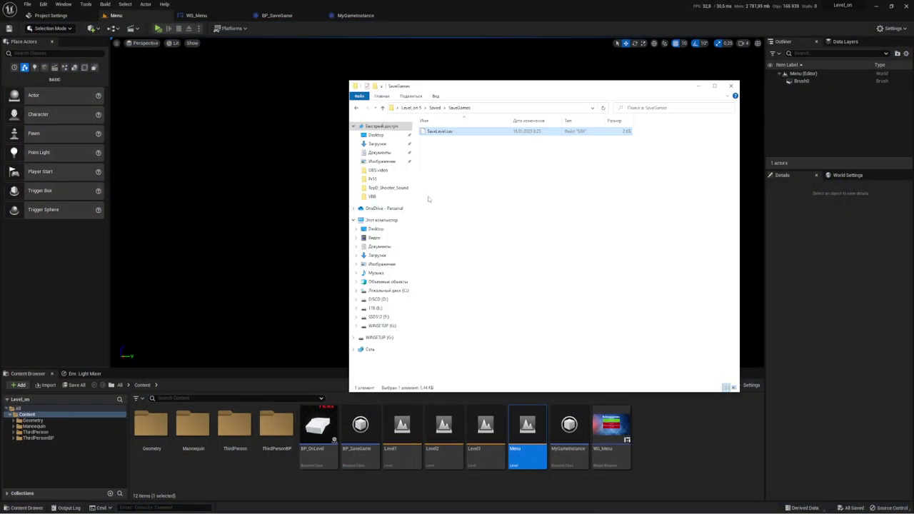
click(443, 150)
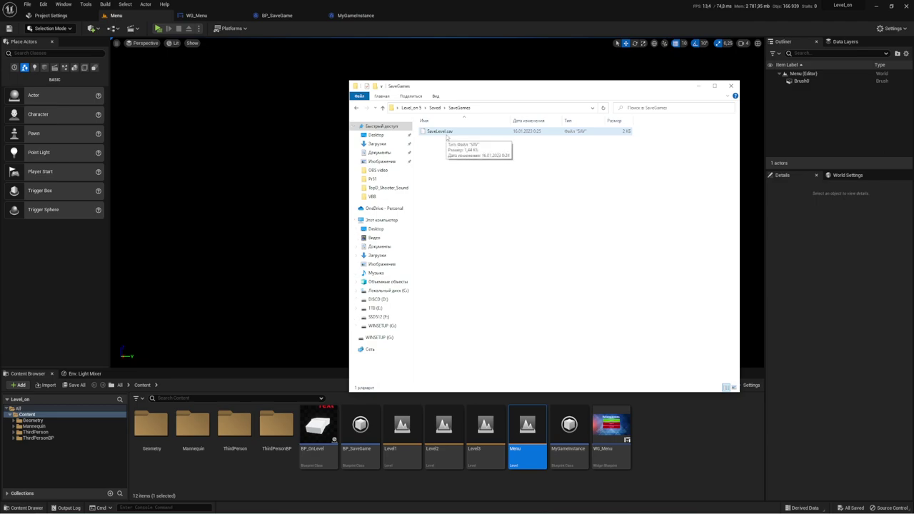
right_click(446, 135)
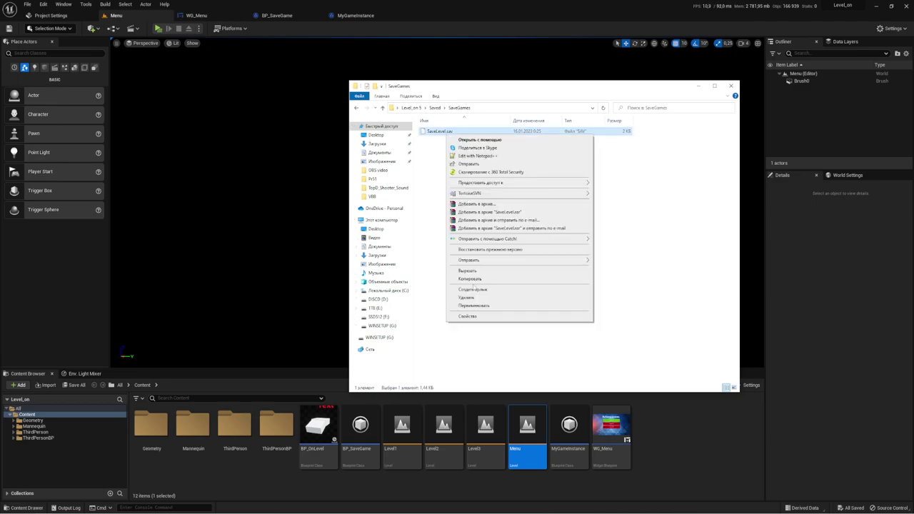
click(464, 300)
click(702, 86)
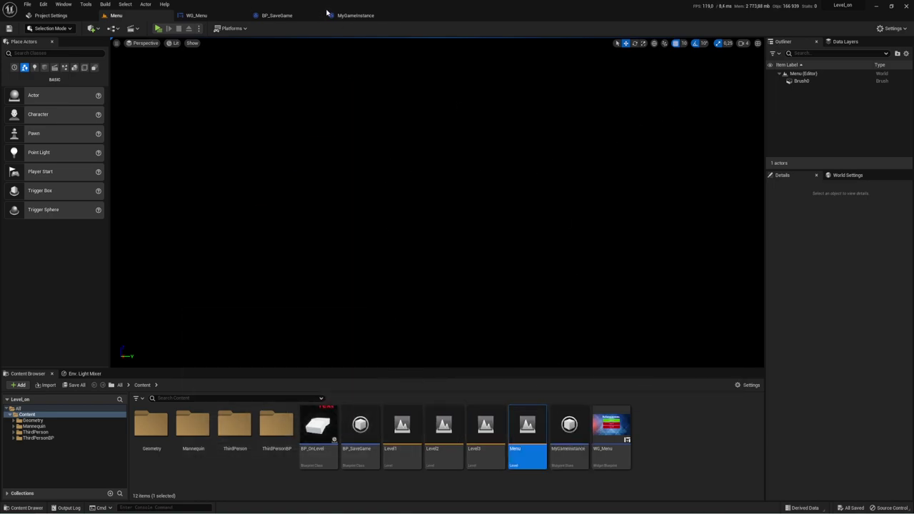
click(282, 15)
click(355, 15)
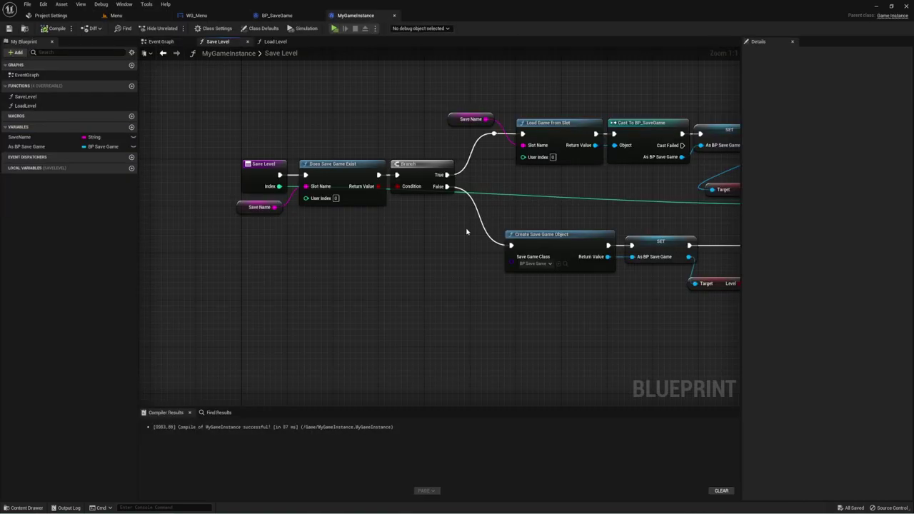
- Create a MyGameInstance function called Proverka and centre the view on its entry node
scroll(440, 220, down, 2)
right_drag(332, 187, 318, 185)
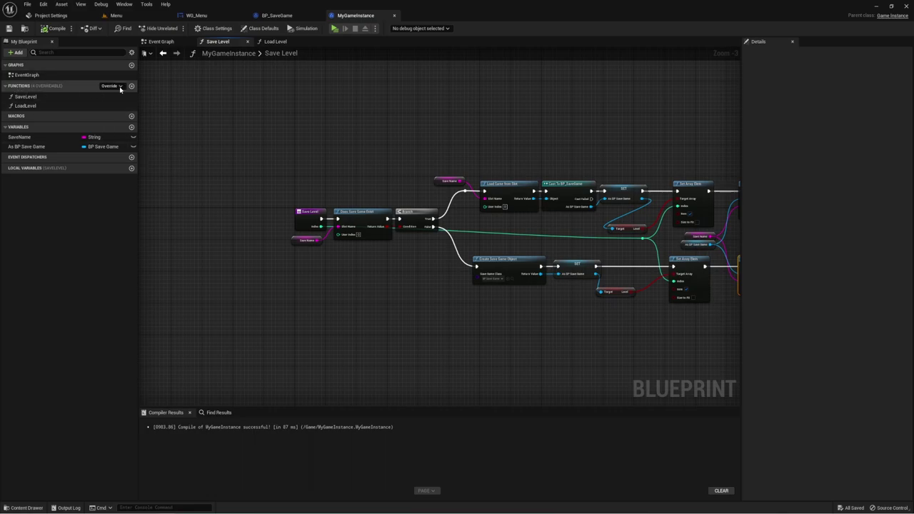
click(132, 85)
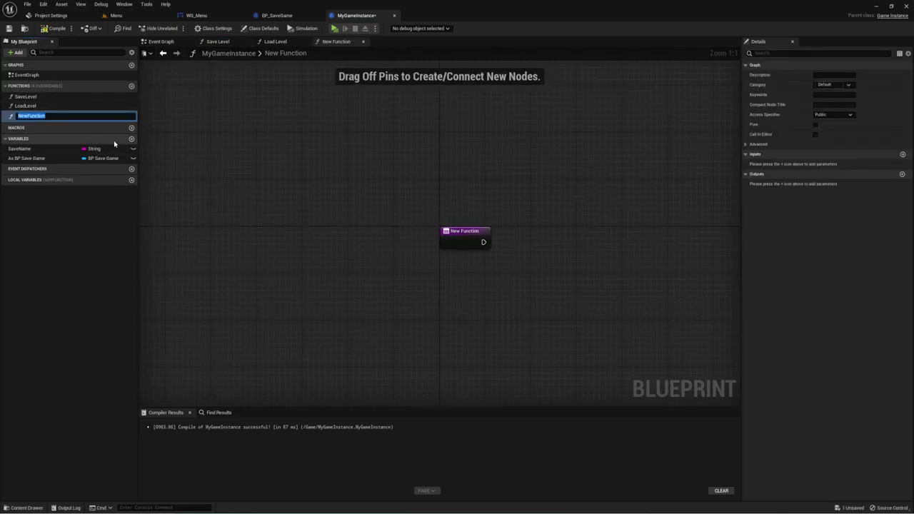
text(Proverka)
key(Return)
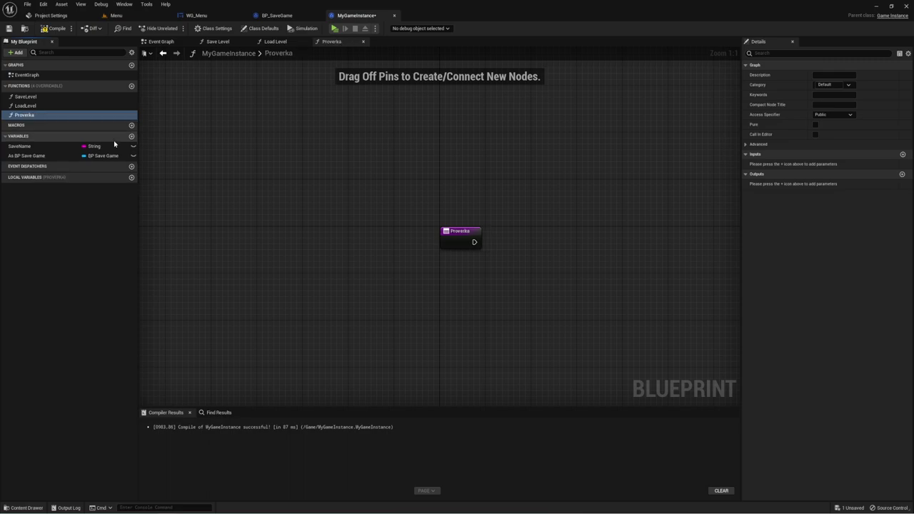
right_drag(545, 285, 345, 257)
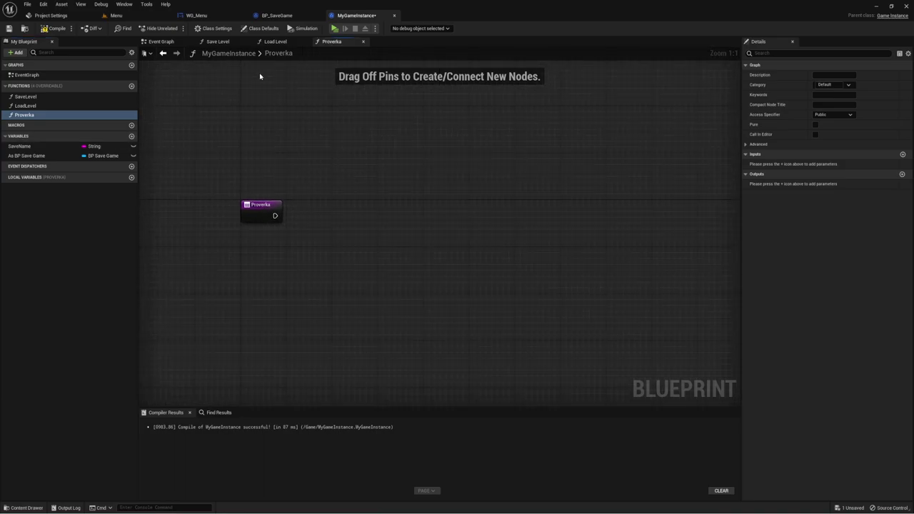
right_drag(260, 76, 271, 106)
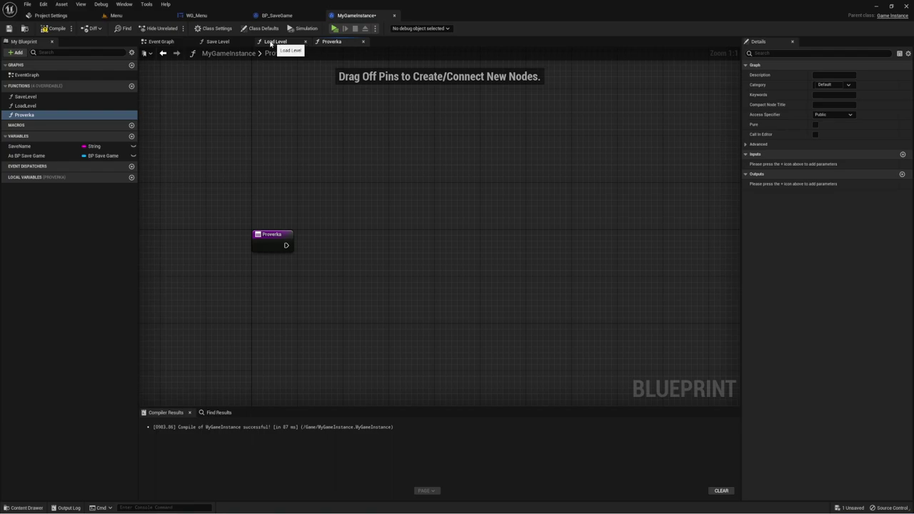
- Select the Does Save Game Exist, Branch, Load Game from Slot, Cast and SET chain in Load Level
click(271, 43)
scroll(418, 182, up, 1)
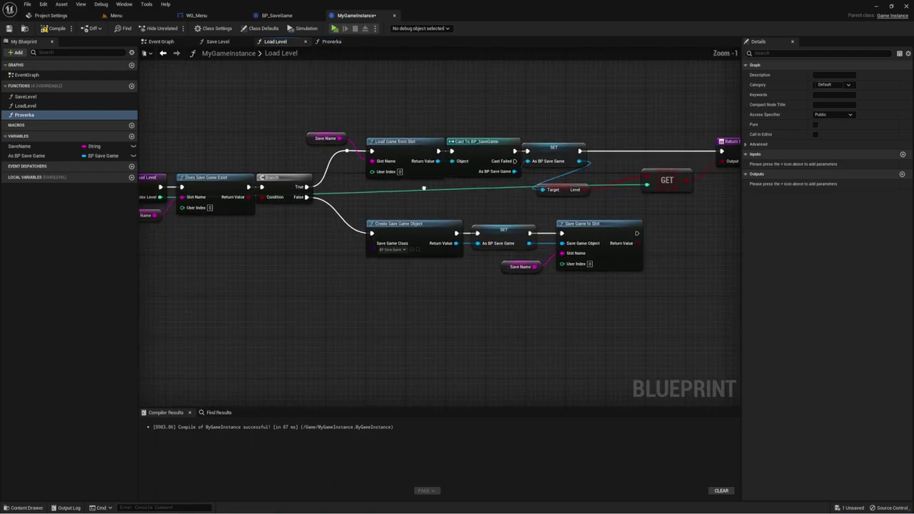
right_drag(423, 188, 557, 196)
drag(241, 242, 390, 181)
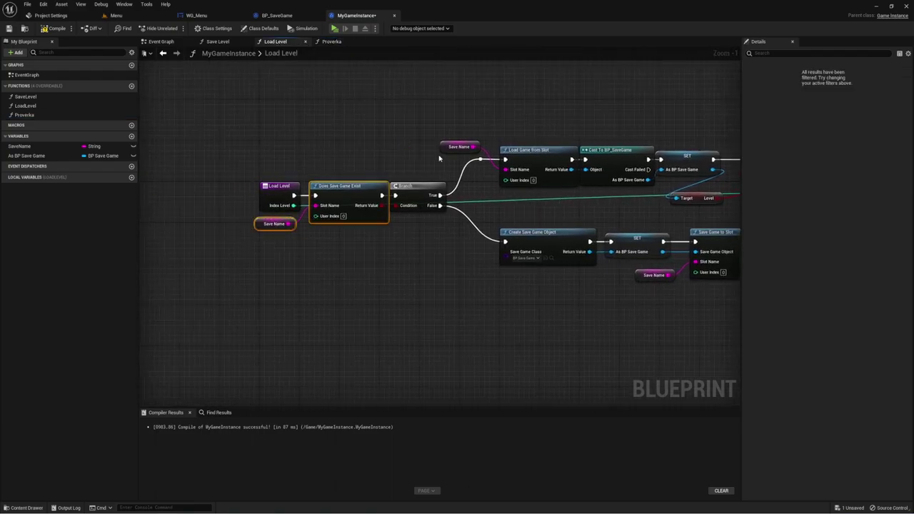
right_drag(484, 254, 330, 277)
drag(243, 130, 577, 205)
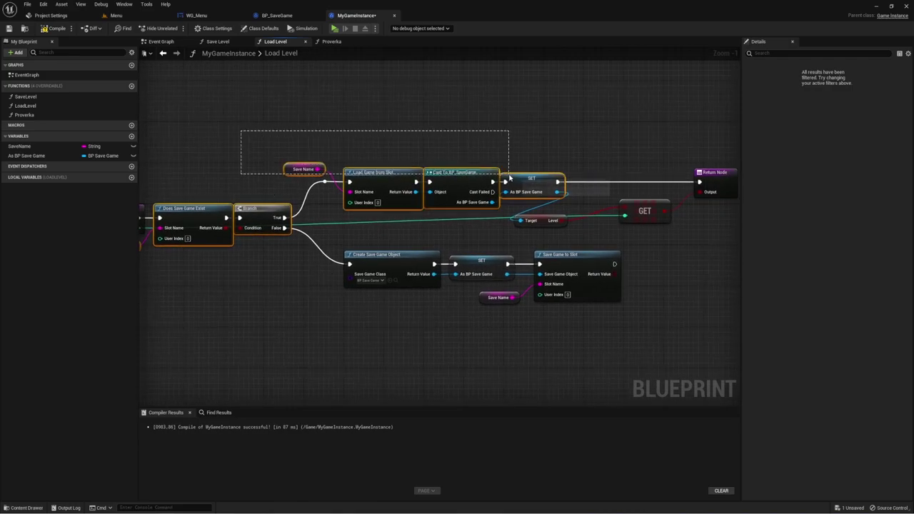
right_drag(577, 206, 489, 209)
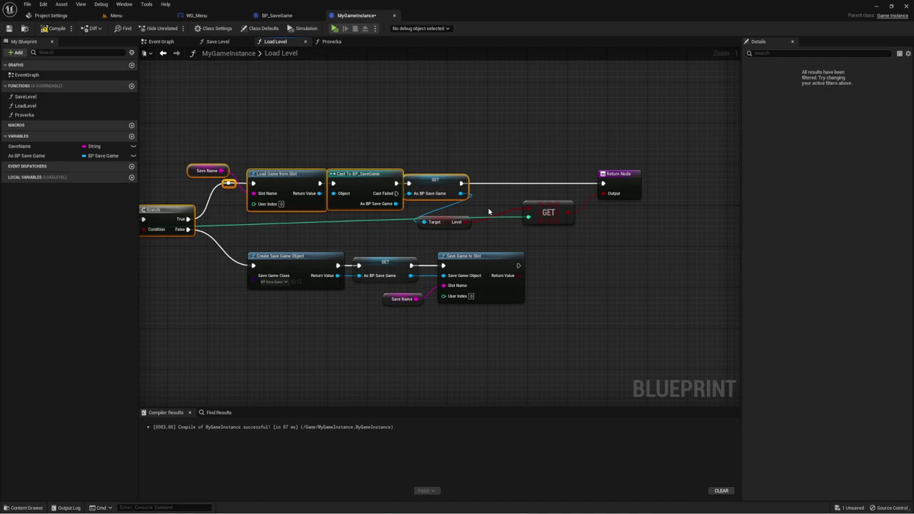
ctrl+click(439, 222)
right_drag(548, 233, 498, 231)
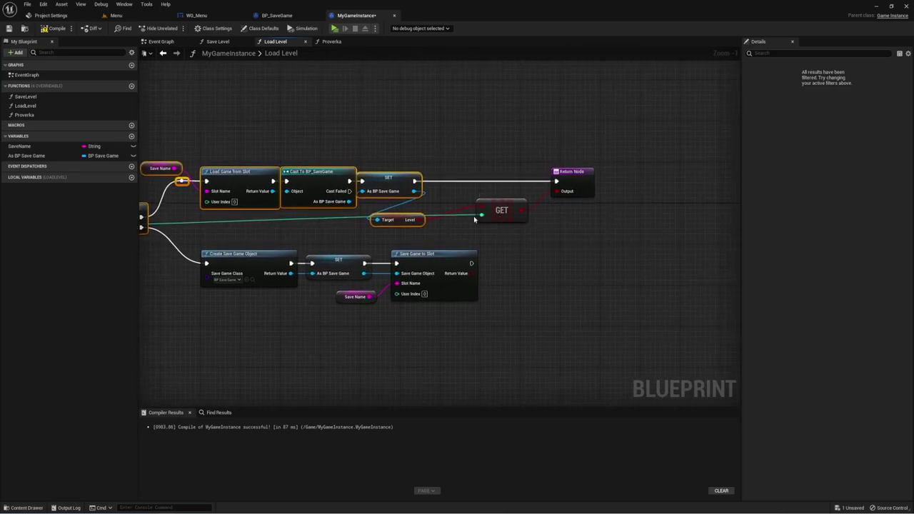
mouse_move(432, 149)
right_down()
mouse_move(653, 145)
mouse_move(614, 145)
right_up()
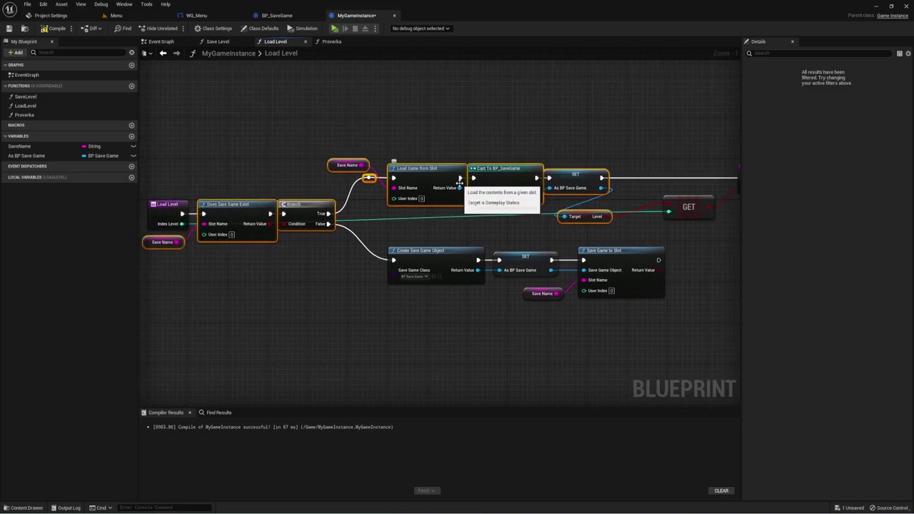
click(332, 41)
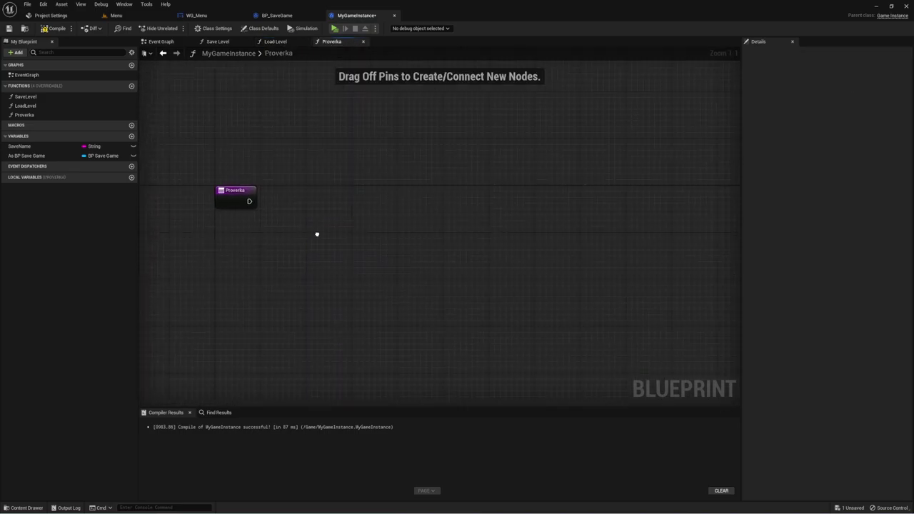
- Paste the save-check and load chain into Proverka and wire its entry to Does Save Game Exist
key(ctrl+v)
mouse_move(238, 255)
mouse_down()
mouse_move(361, 206)
mouse_move(355, 200)
mouse_up()
drag(249, 201, 270, 202)
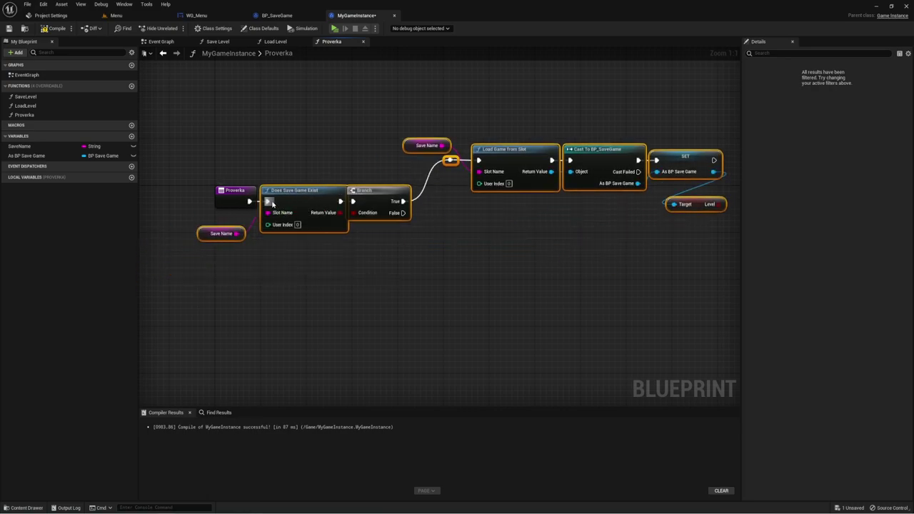
mouse_move(501, 225)
right_down()
mouse_move(459, 220)
mouse_move(415, 250)
right_up()
mouse_move(520, 246)
right_down()
mouse_move(489, 256)
mouse_move(547, 250)
right_up()
mouse_move(426, 249)
right_down()
mouse_move(504, 224)
mouse_move(495, 230)
right_up()
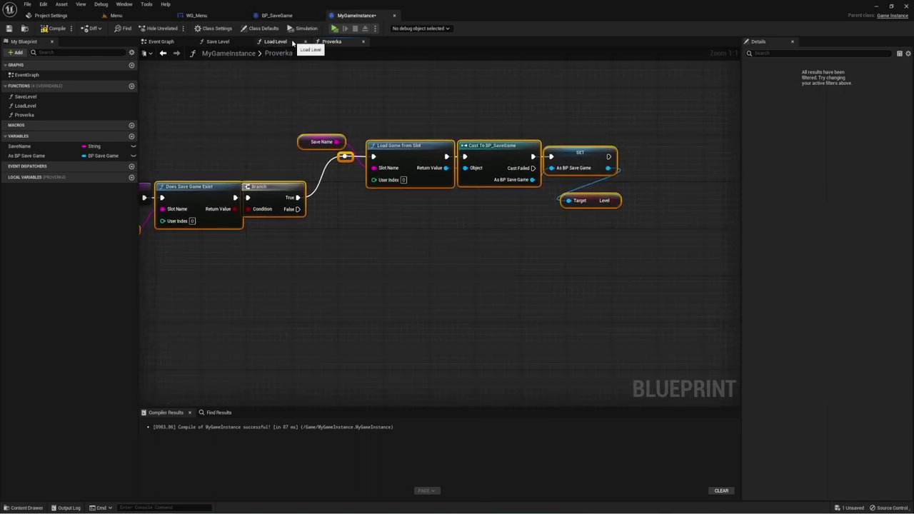
mouse_move(323, 84)
right_down()
mouse_move(358, 84)
mouse_move(331, 80)
right_up()
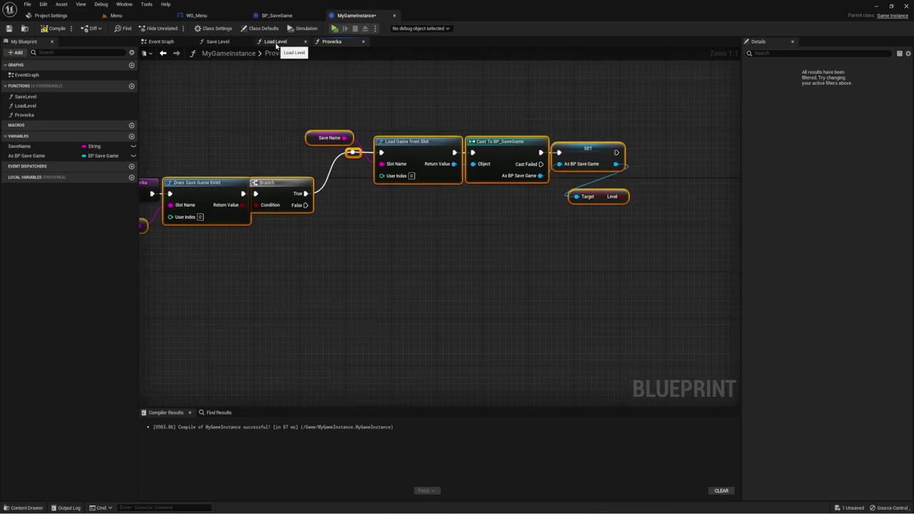
- Copy Load Level's create-and-save chain into Proverka and wire Branch False to Create Save Game Object
click(276, 45)
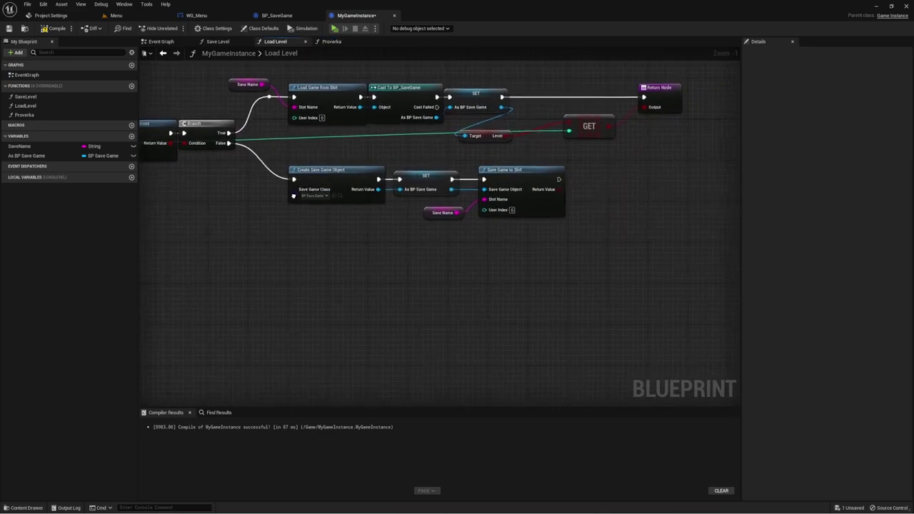
right_drag(403, 337, 262, 244)
drag(262, 243, 507, 167)
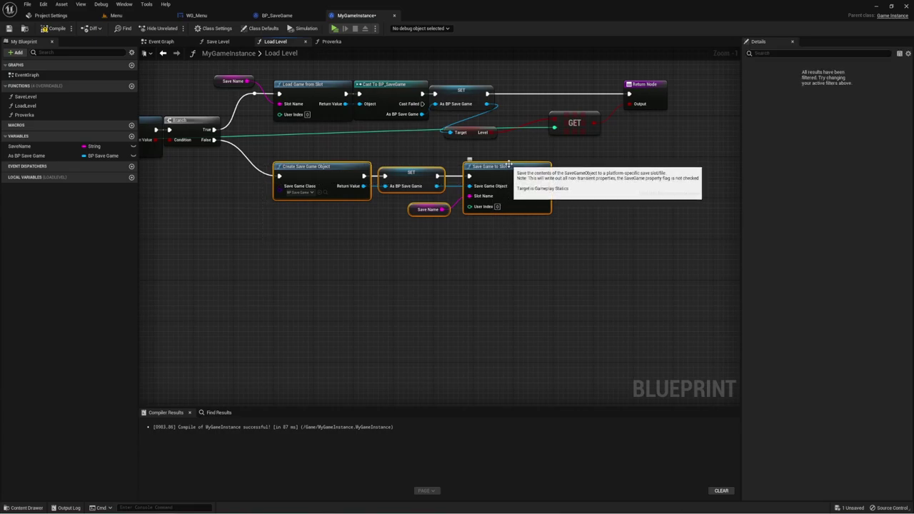
click(332, 42)
right_drag(388, 259, 365, 219)
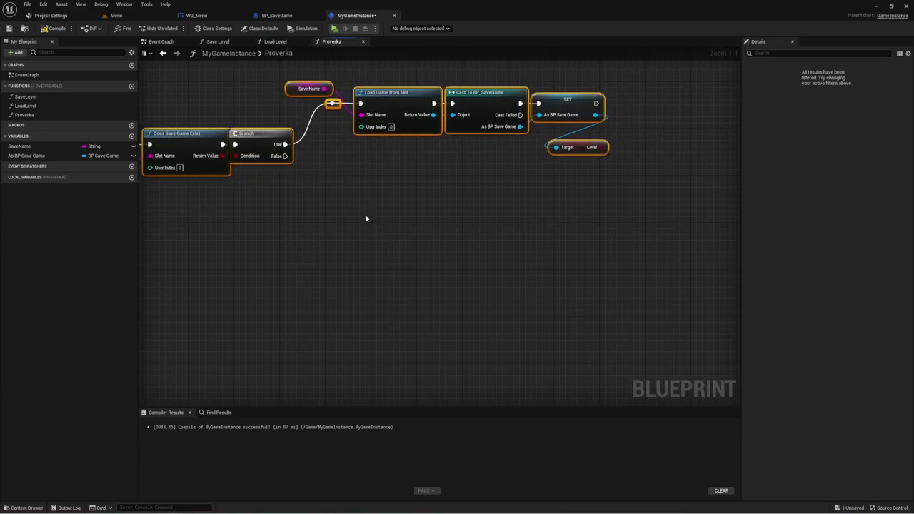
key(ctrl+v)
drag(342, 210, 382, 199)
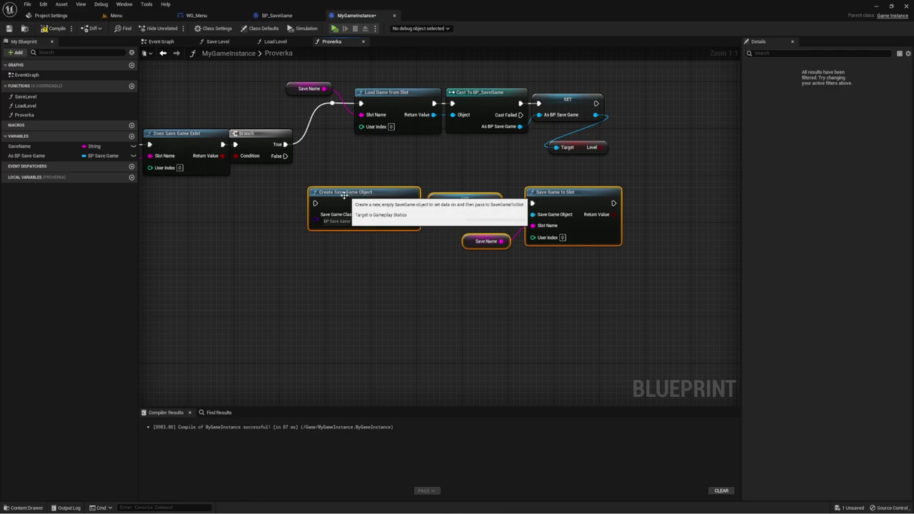
drag(315, 202, 284, 156)
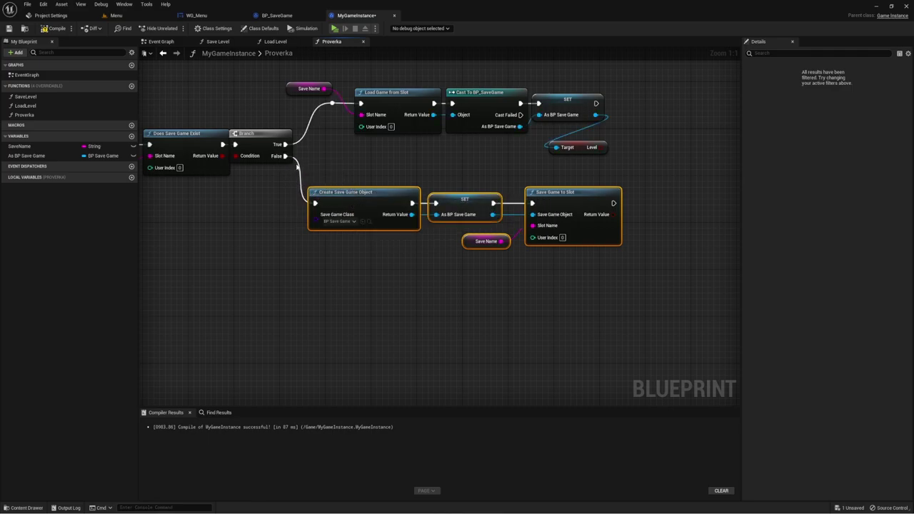
- Nudge the upper load-from-slot chain up and add a new variable
right_drag(364, 169, 363, 287)
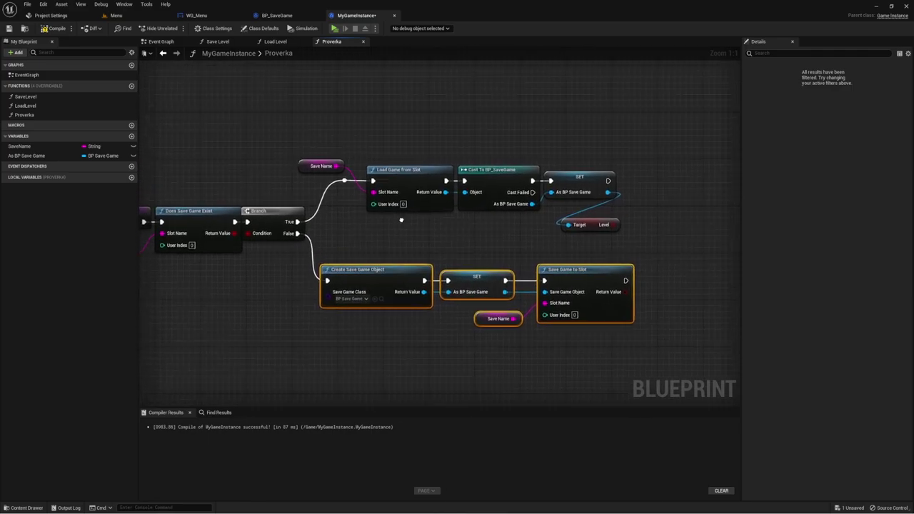
right_drag(324, 196, 323, 186)
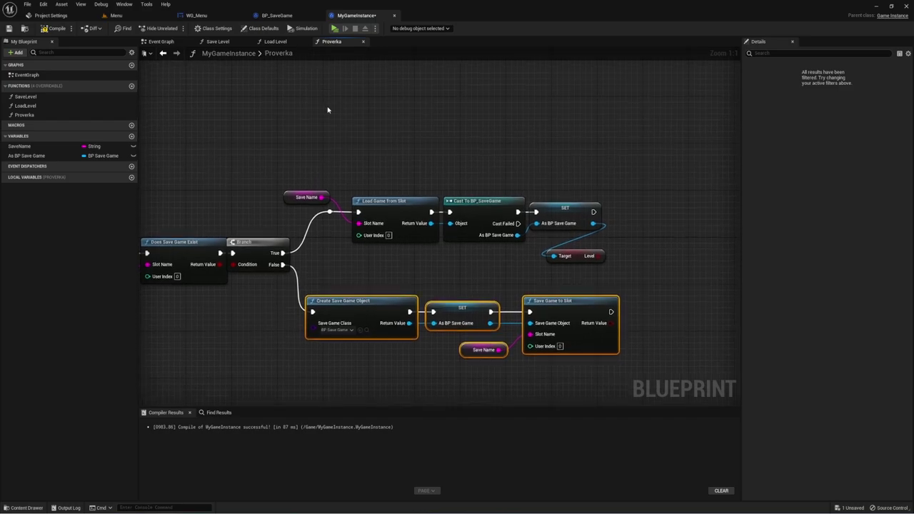
mouse_move(409, 264)
right_down()
mouse_move(325, 269)
mouse_move(309, 293)
right_up()
drag(262, 279, 585, 192)
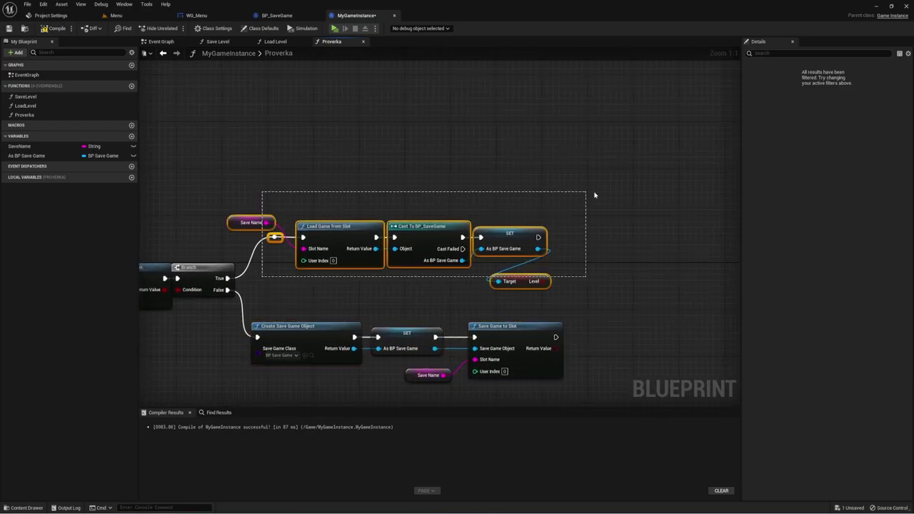
drag(514, 244, 521, 221)
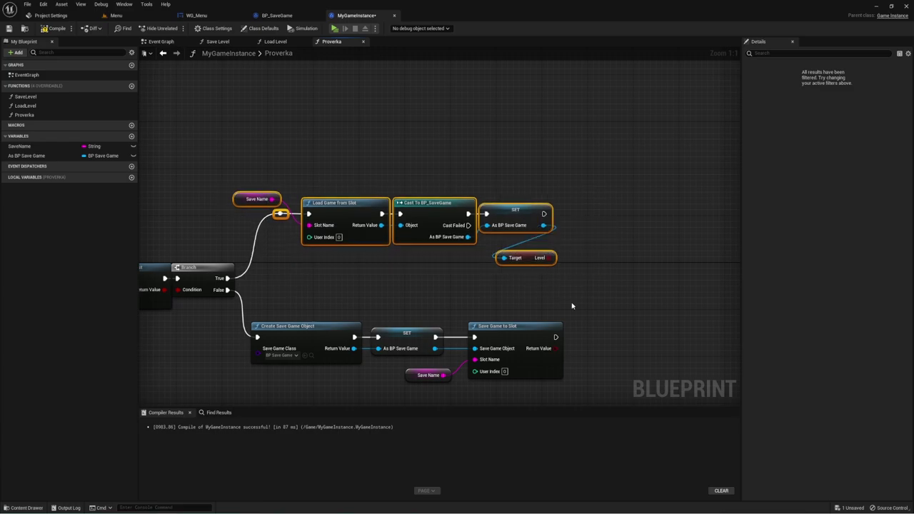
right_drag(569, 304, 611, 260)
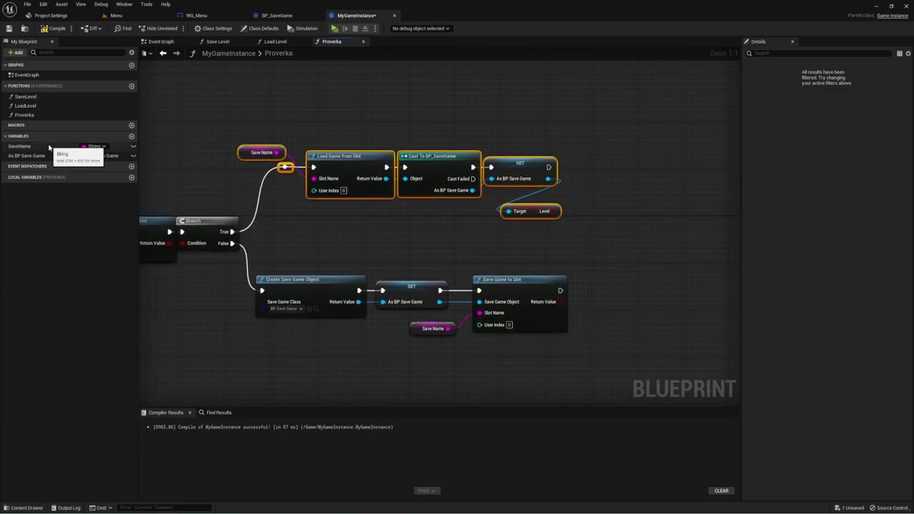
click(131, 136)
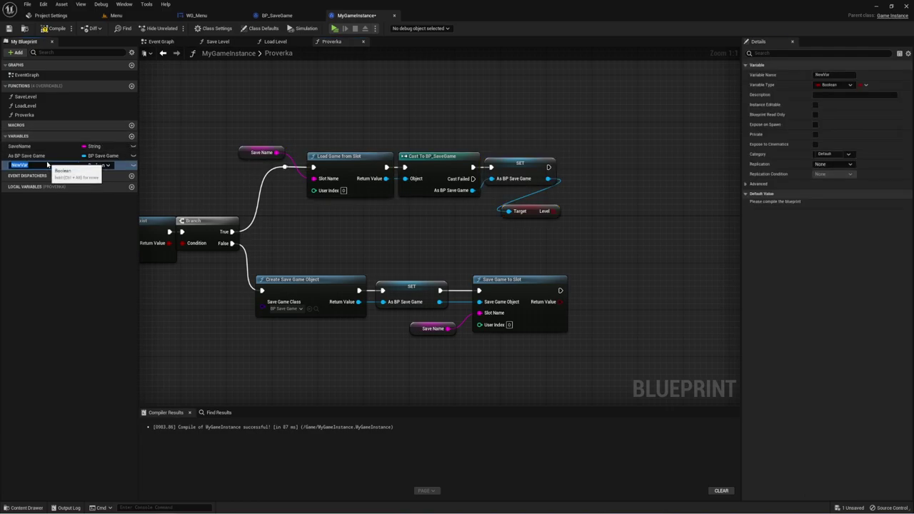
- Name the variable Level_GI and place its getter below the Target/Level node
text(La)
key(Return)
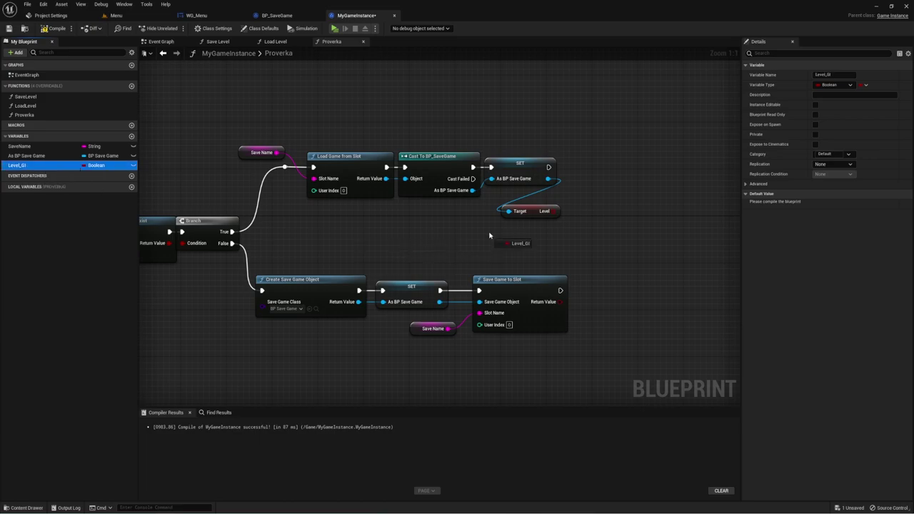
drag(25, 166, 491, 238)
click(504, 247)
right_drag(547, 226, 429, 204)
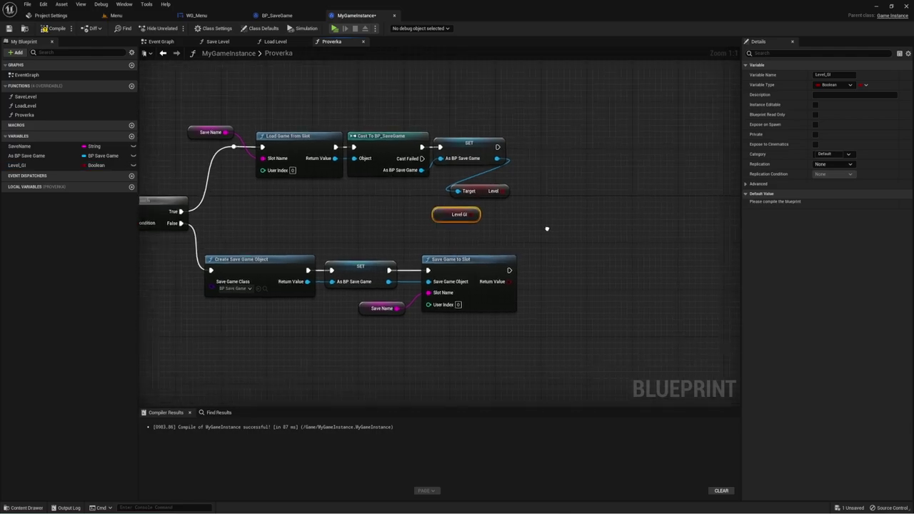
drag(371, 212, 388, 219)
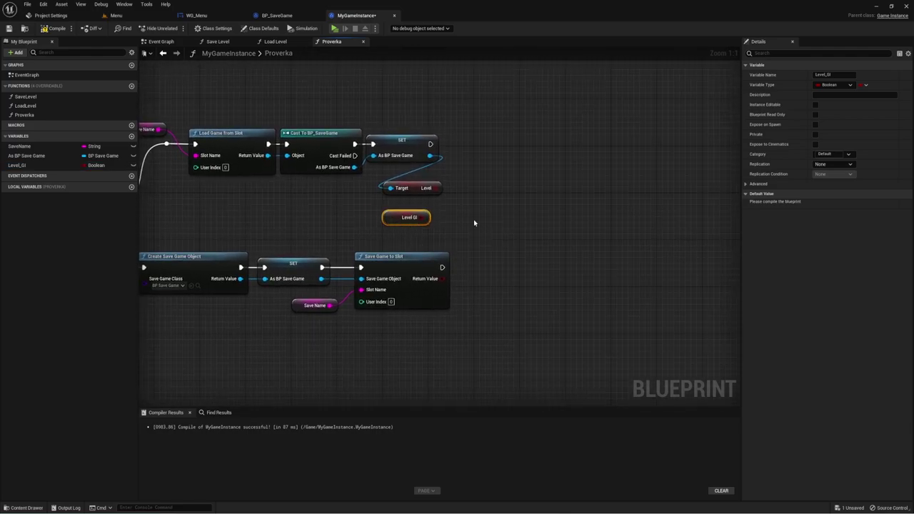
- Try switching Level_GI's container type to Array, confirm the type change, and reselect the getter
click(864, 85)
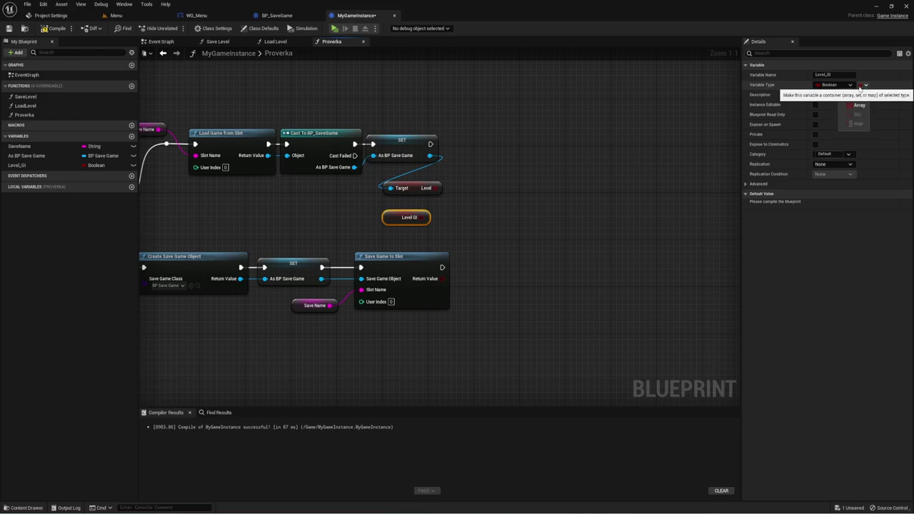
click(858, 104)
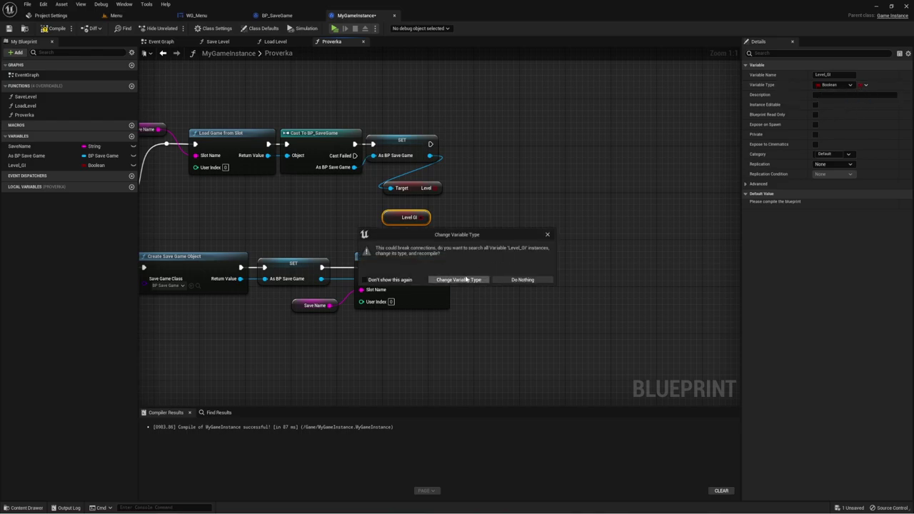
click(465, 279)
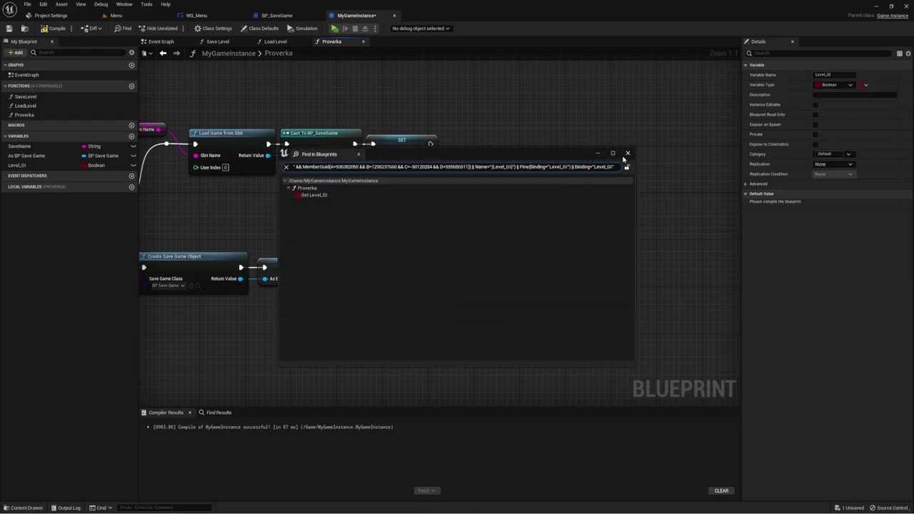
click(627, 154)
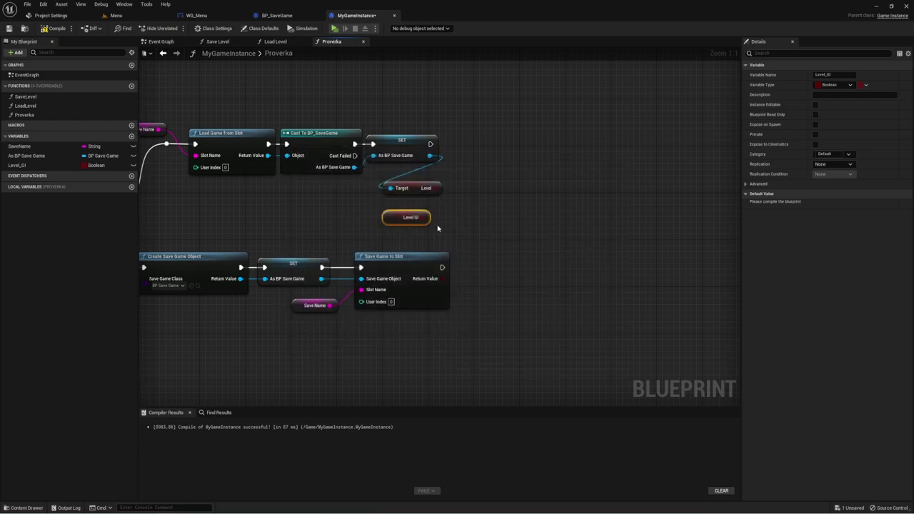
drag(458, 220, 483, 237)
right_drag(476, 224, 490, 249)
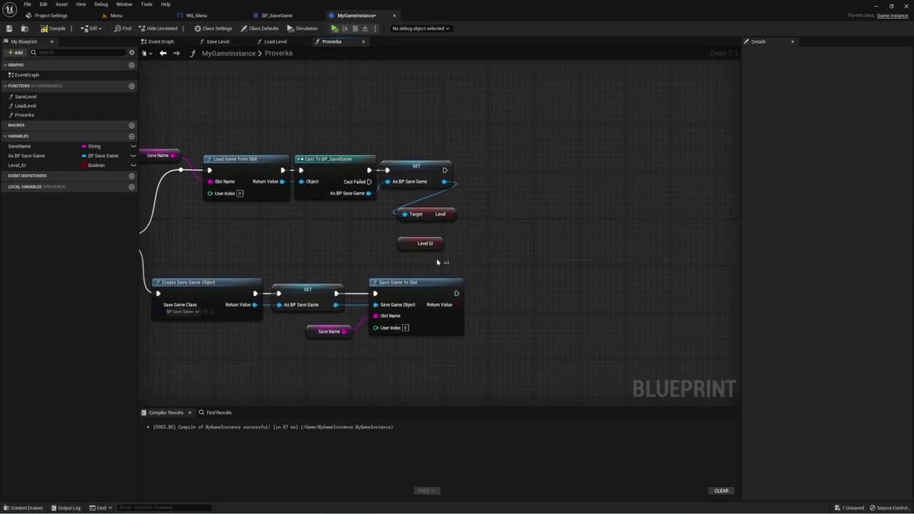
mouse_move(448, 262)
mouse_down()
mouse_move(377, 229)
mouse_move(441, 219)
mouse_up()
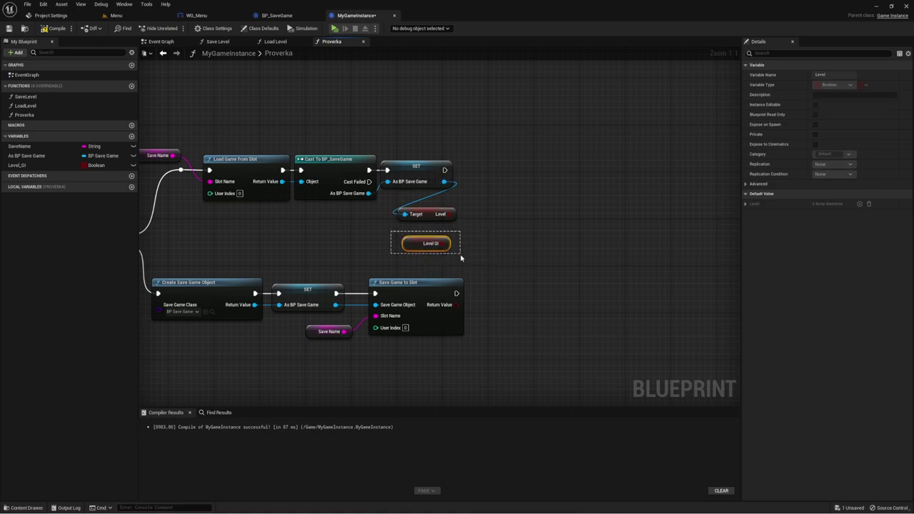
drag(391, 234, 461, 264)
right_drag(481, 222, 490, 236)
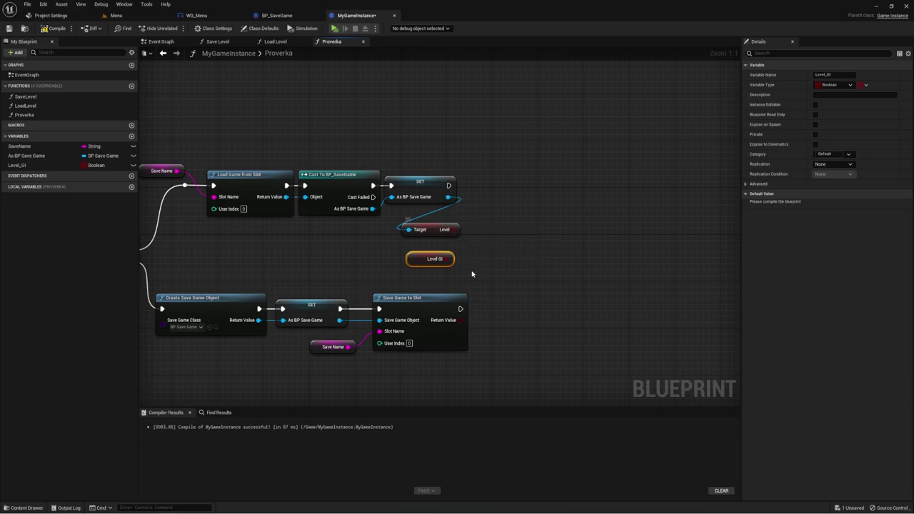
right_drag(517, 283, 491, 275)
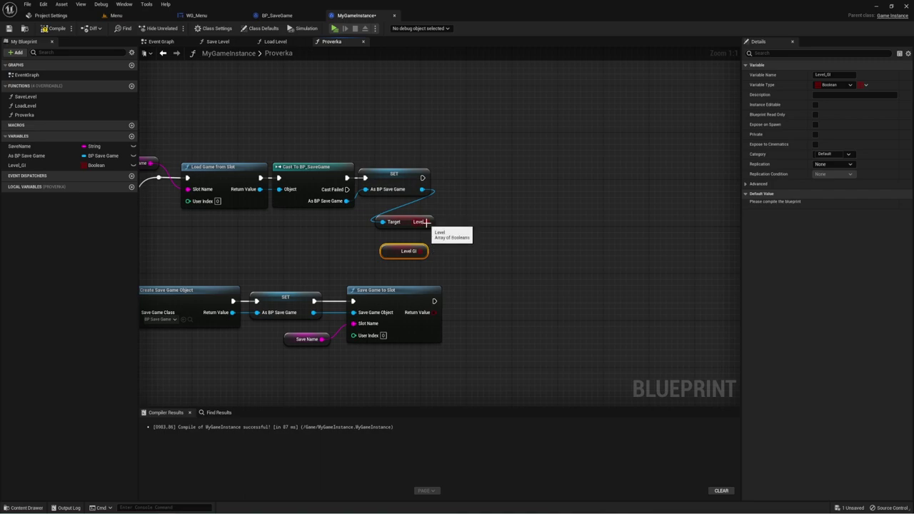
- Add a For Each Loop over the Level array, running after the SET node
drag(429, 222, 487, 125)
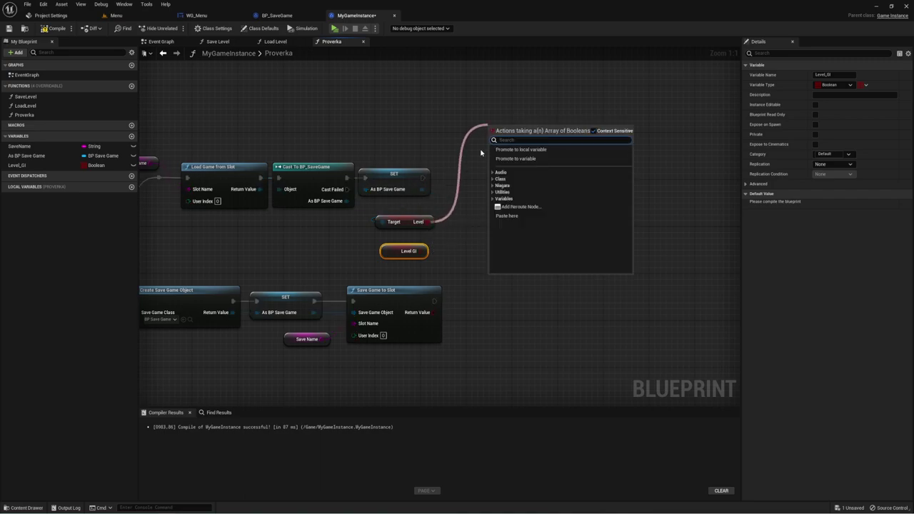
text(for)
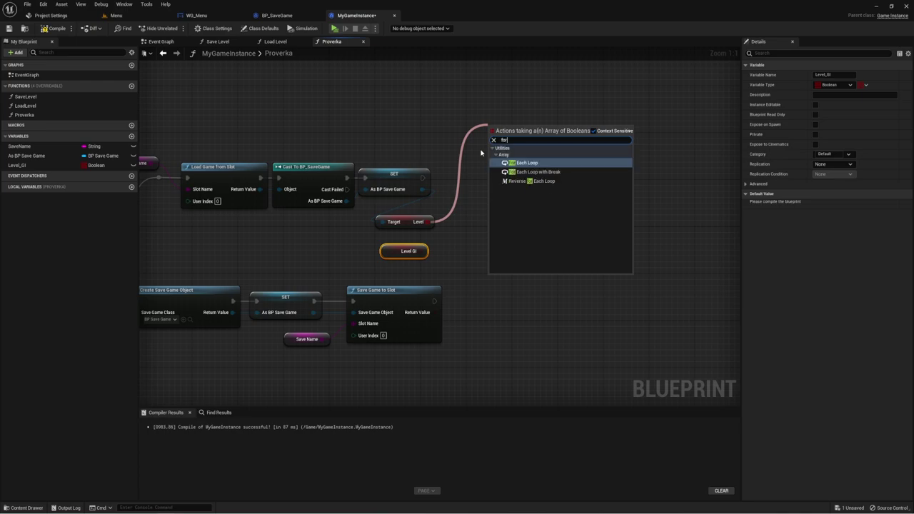
click(521, 162)
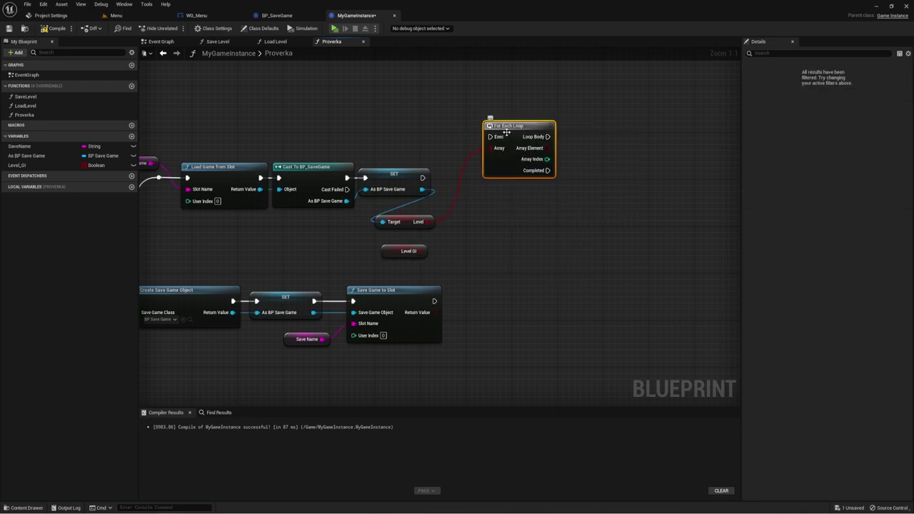
drag(499, 176, 482, 175)
drag(422, 178, 468, 178)
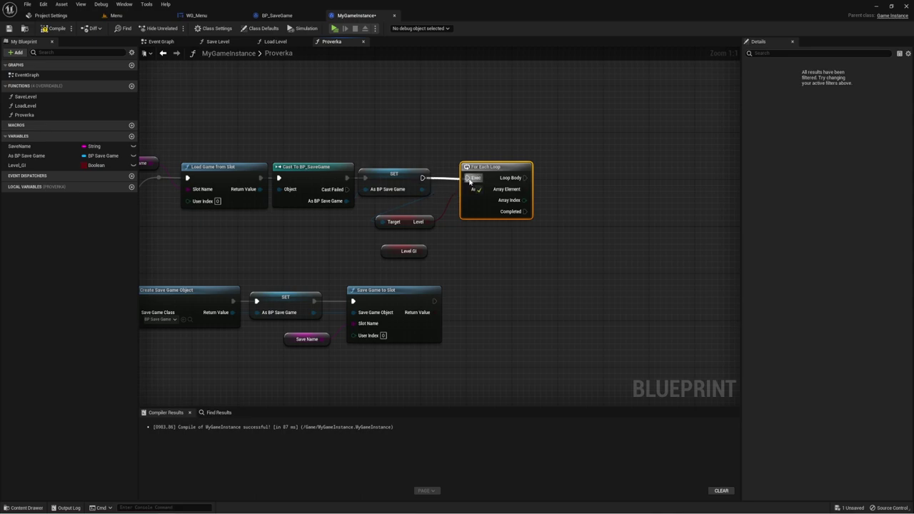
mouse_move(519, 256)
right_down()
mouse_move(481, 246)
mouse_move(470, 255)
right_up()
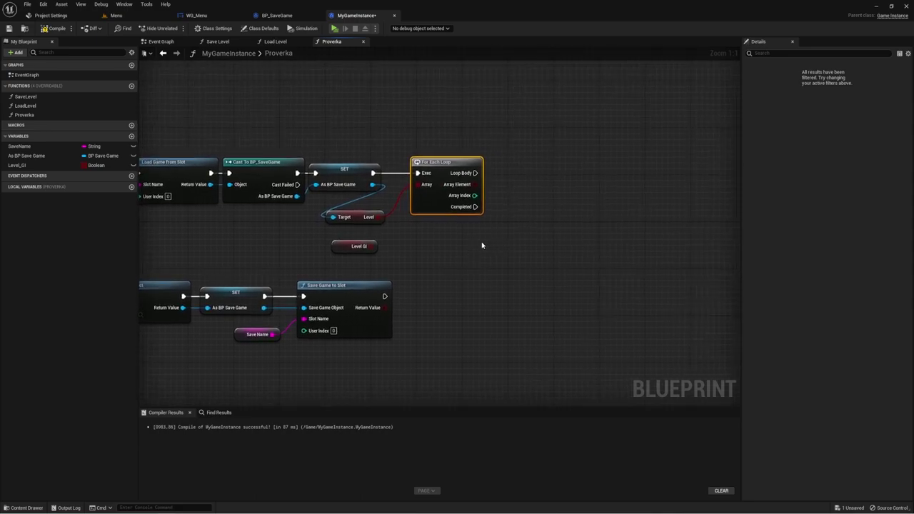
- Add each Array Element to Level GI with an Array Add on the Loop Body
drag(362, 248, 531, 173)
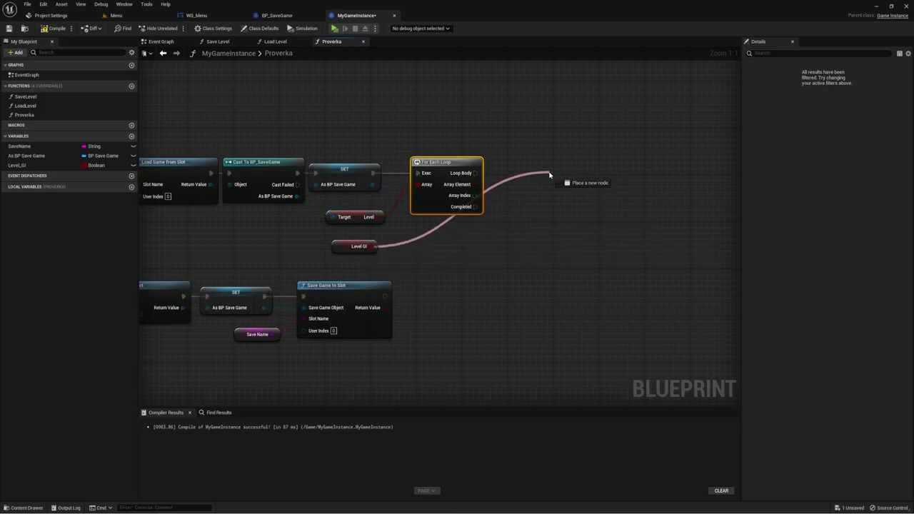
text(add)
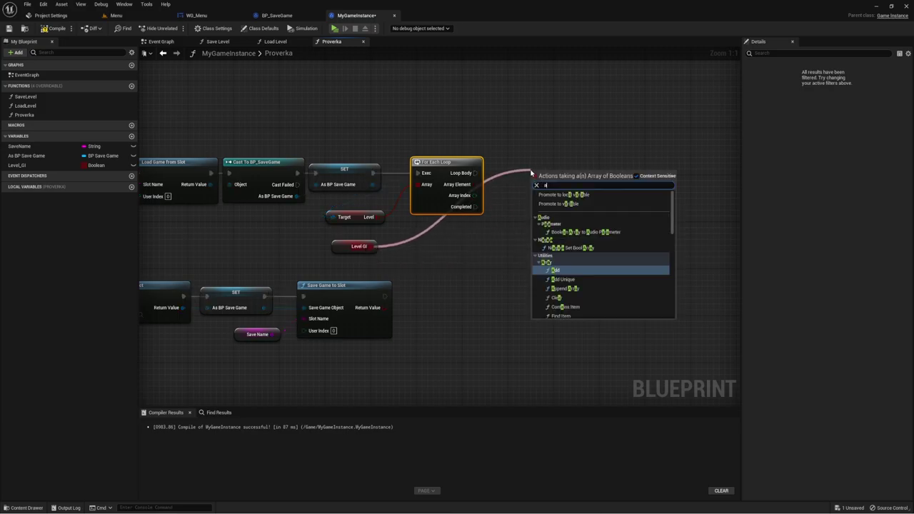
click(562, 208)
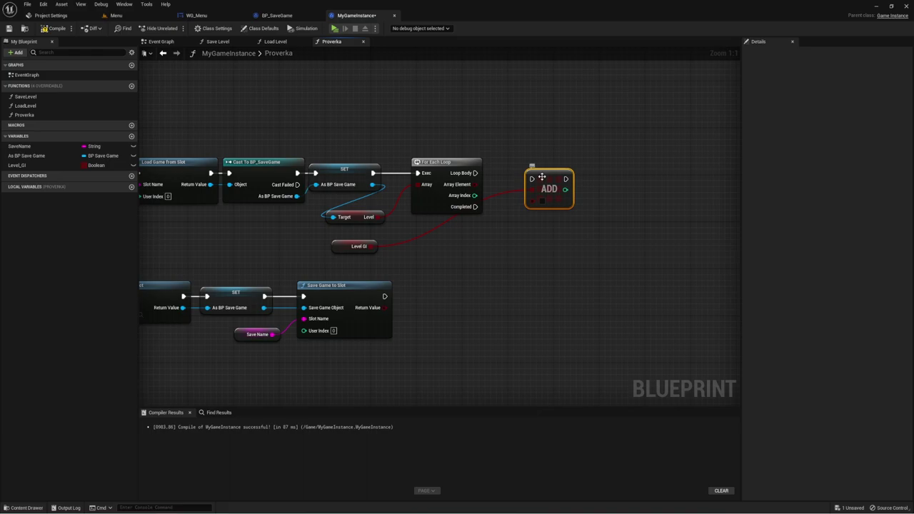
mouse_move(473, 174)
mouse_down()
mouse_move(514, 172)
mouse_move(514, 193)
mouse_up()
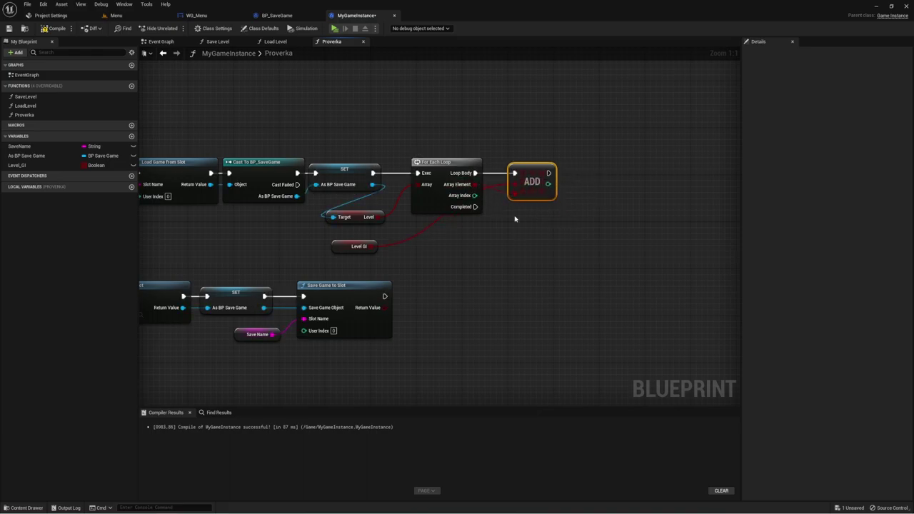
right_drag(520, 231, 527, 228)
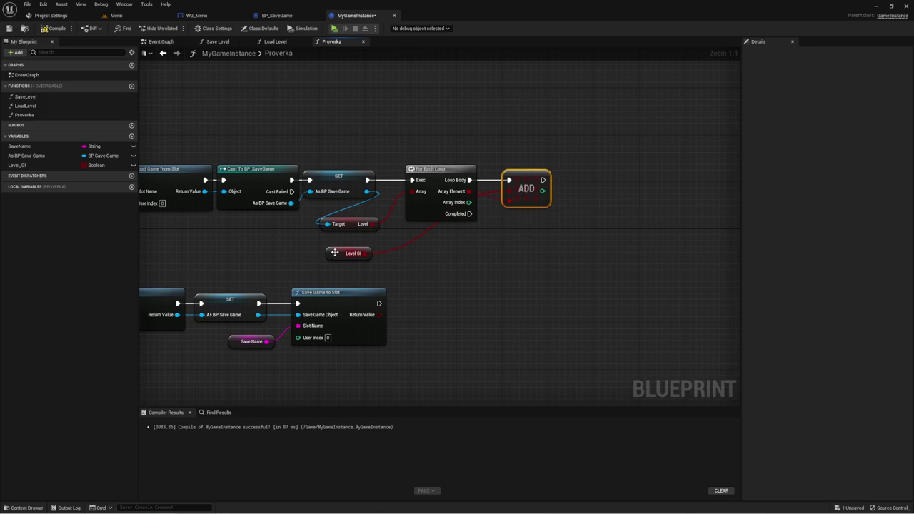
drag(334, 253, 443, 231)
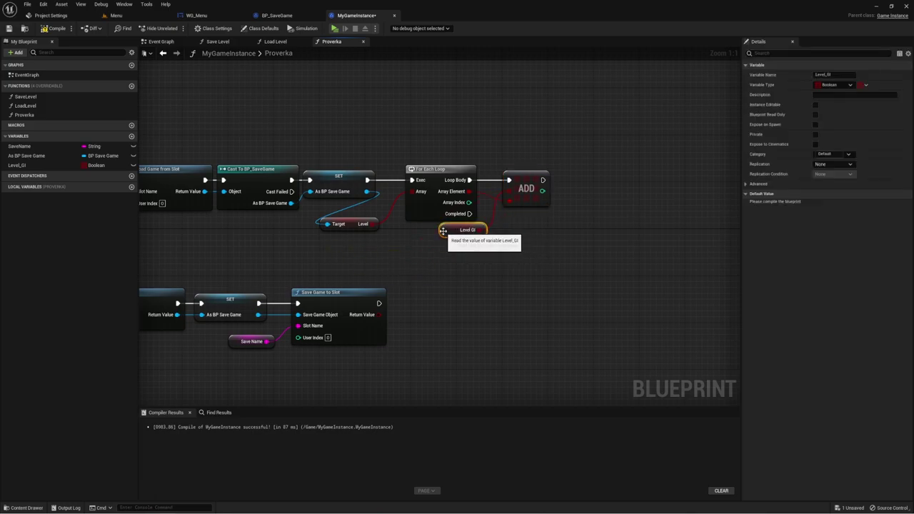
right_drag(443, 231, 414, 228)
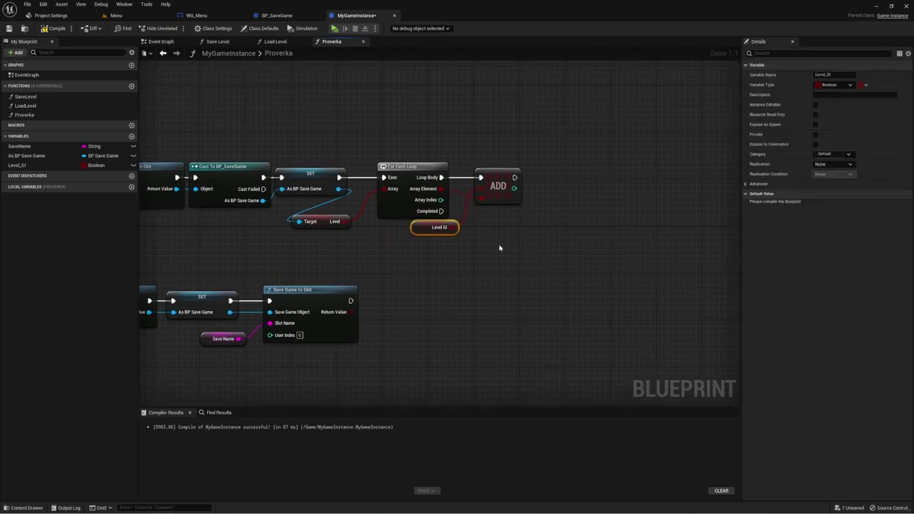
right_drag(500, 248, 465, 226)
drag(405, 189, 498, 230)
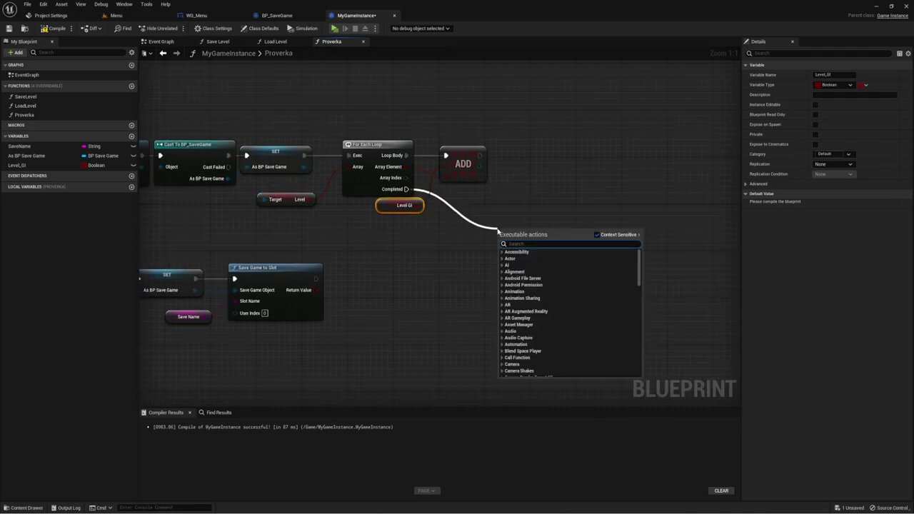
- End the loop's Completed output and the Save Game to Slot path with Return Nodes
text(return)
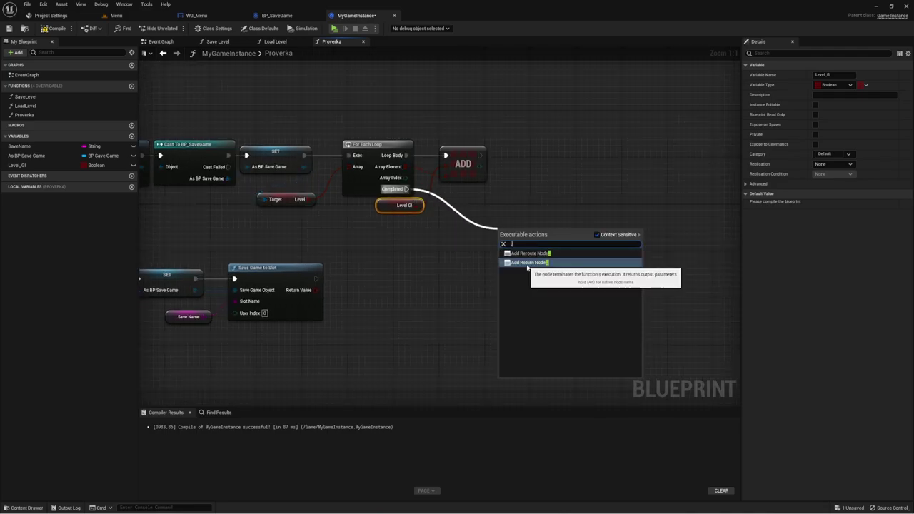
click(536, 263)
drag(513, 230, 487, 213)
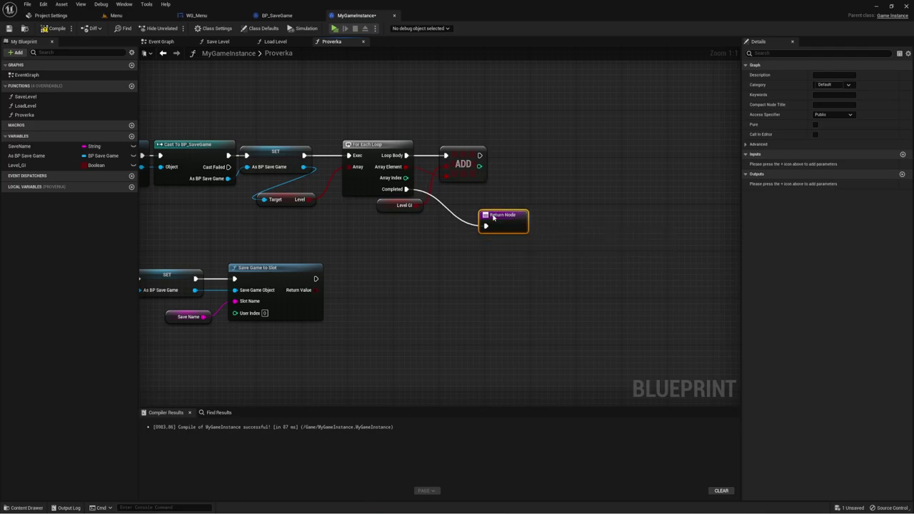
right_drag(396, 251, 546, 243)
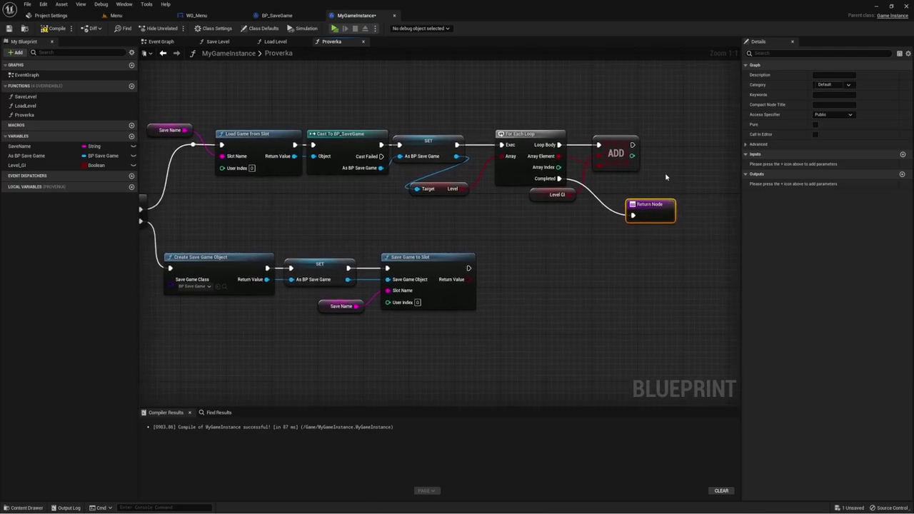
right_drag(656, 278, 575, 248)
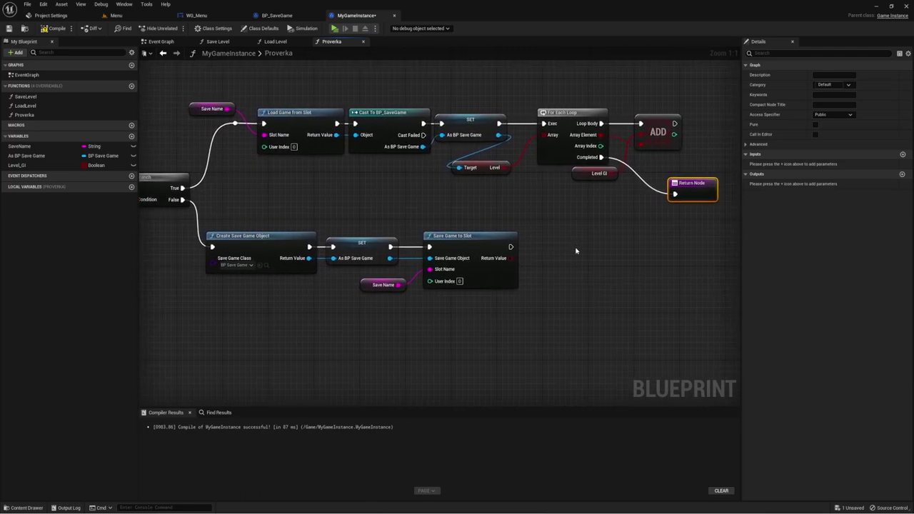
mouse_move(554, 259)
mouse_down()
mouse_move(563, 241)
mouse_move(556, 247)
mouse_up()
- Tidy the Return Node and save-creation nodes, then compile MyGameInstance
mouse_move(621, 271)
right_down()
mouse_move(636, 260)
mouse_move(595, 241)
right_up()
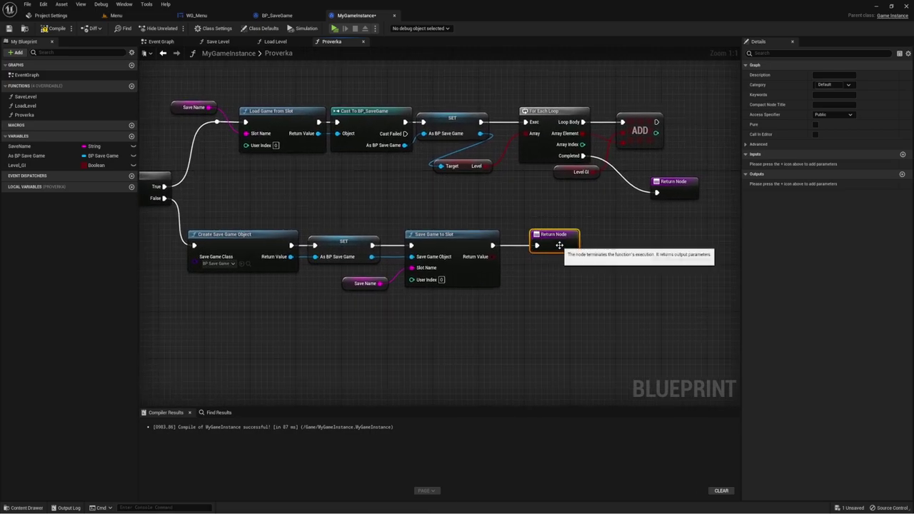
mouse_move(290, 197)
right_down()
mouse_move(301, 210)
mouse_move(254, 205)
right_up()
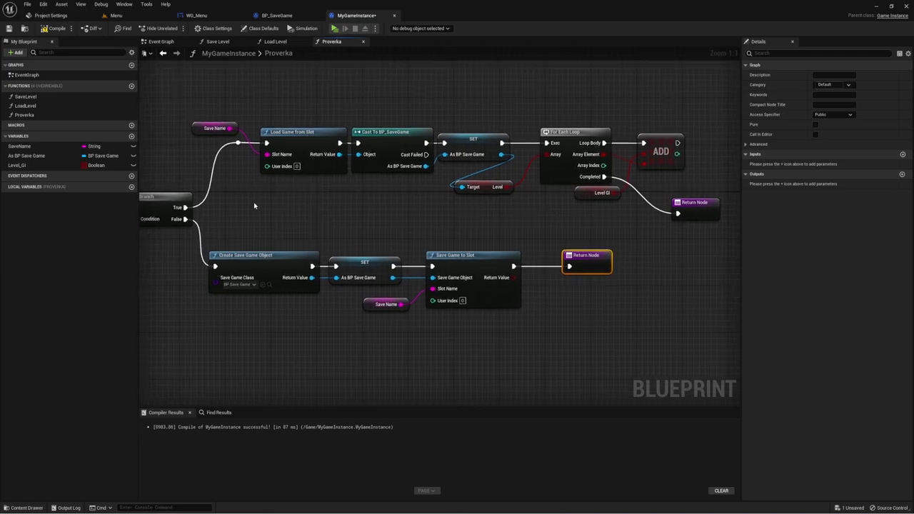
right_drag(400, 214, 338, 204)
click(632, 197)
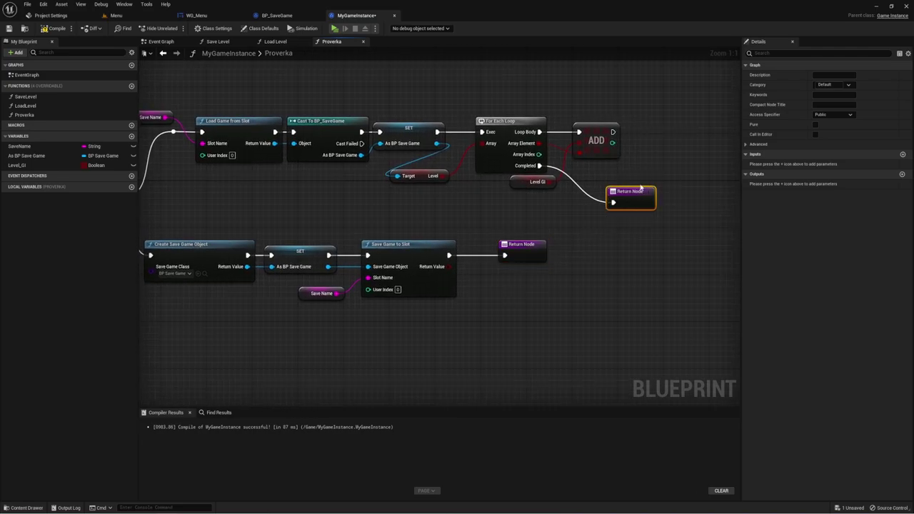
right_drag(257, 249, 339, 256)
drag(262, 230, 549, 321)
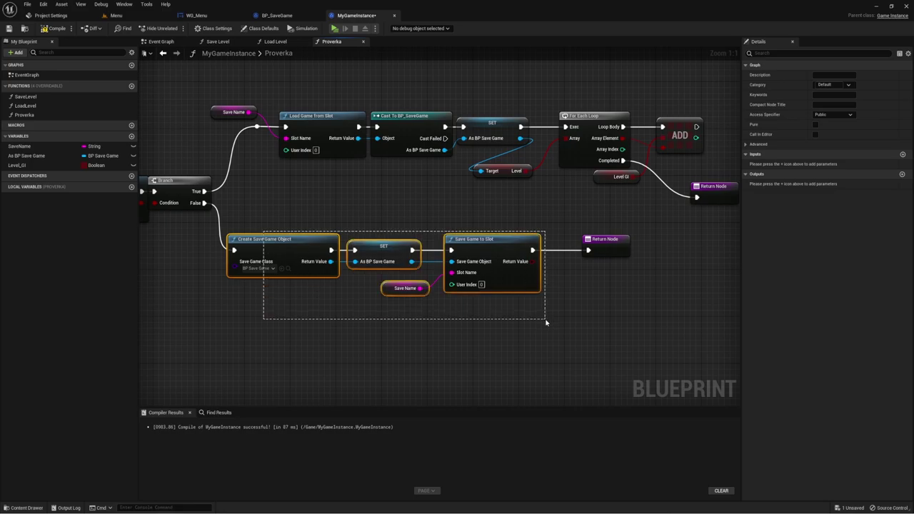
right_drag(591, 265, 586, 293)
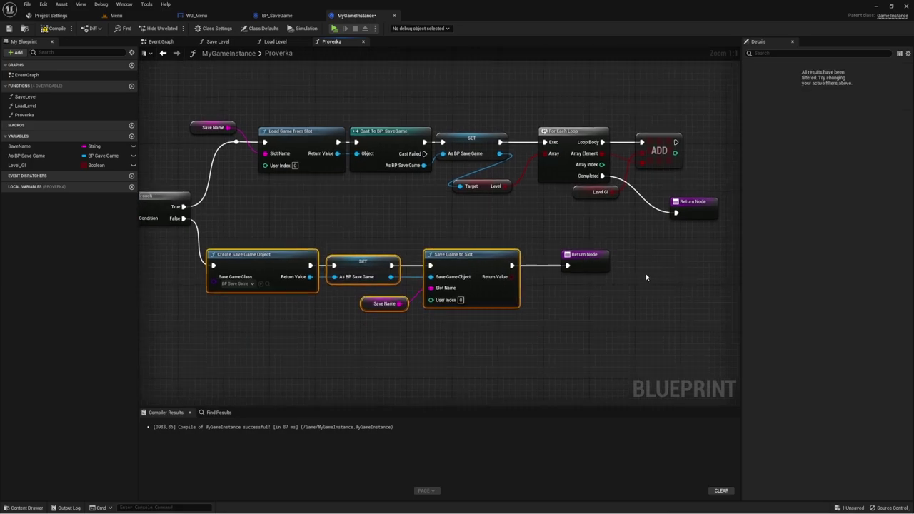
click(54, 28)
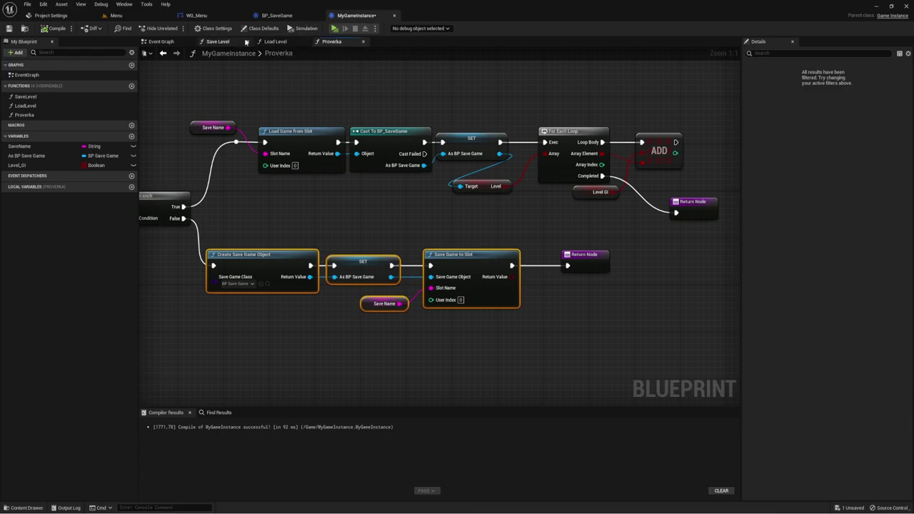
- In WG_Menu's Event Construct, call Proverka on As My Game Instance after SET, aligned
click(198, 15)
click(850, 29)
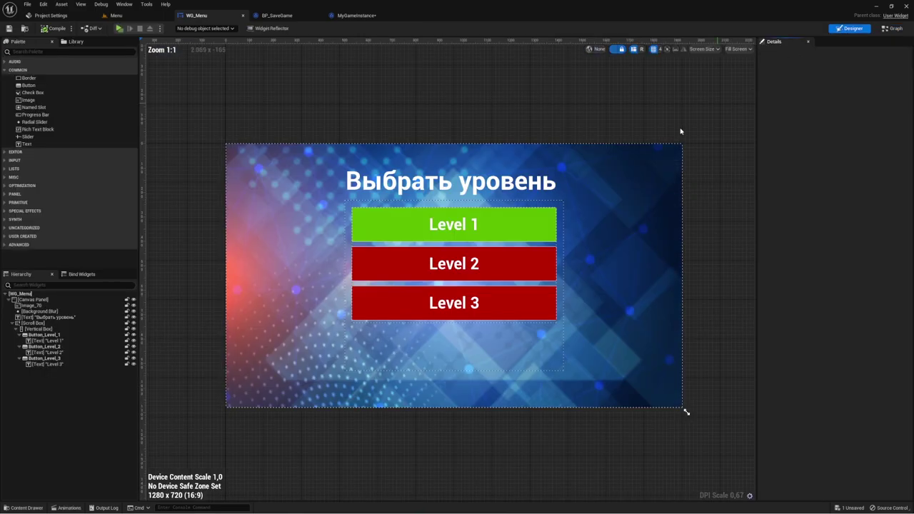
click(892, 28)
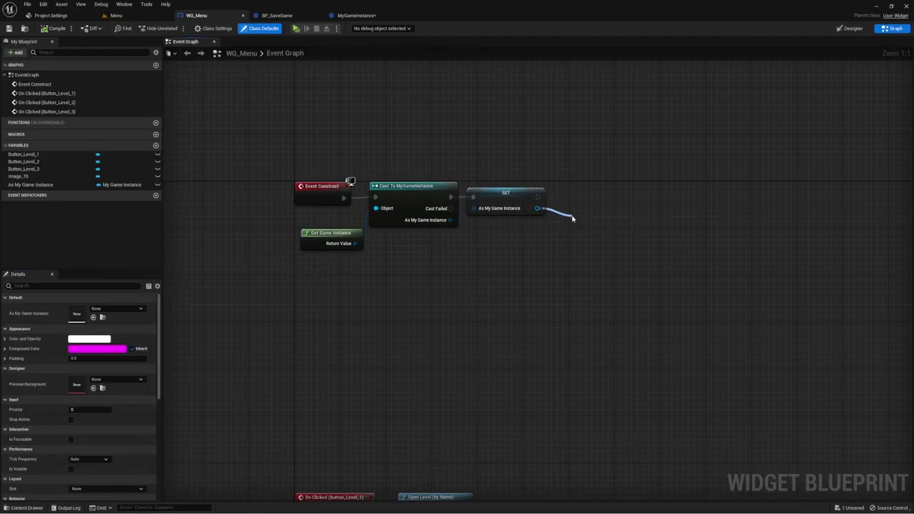
drag(537, 207, 572, 218)
text(prov)
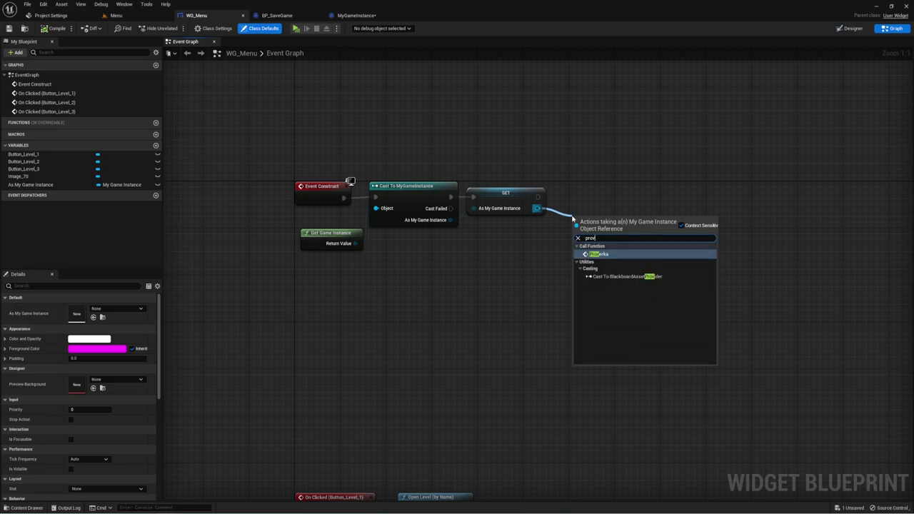
text(er)
key(Return)
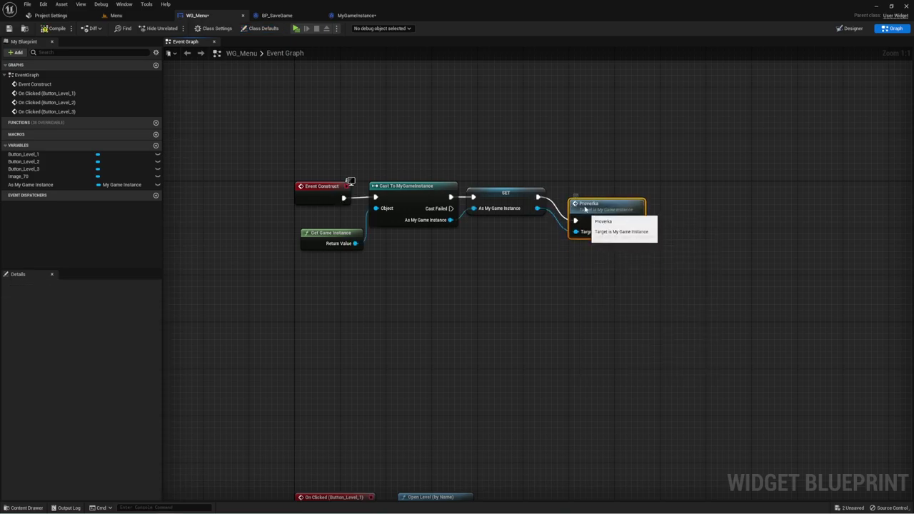
key(q)
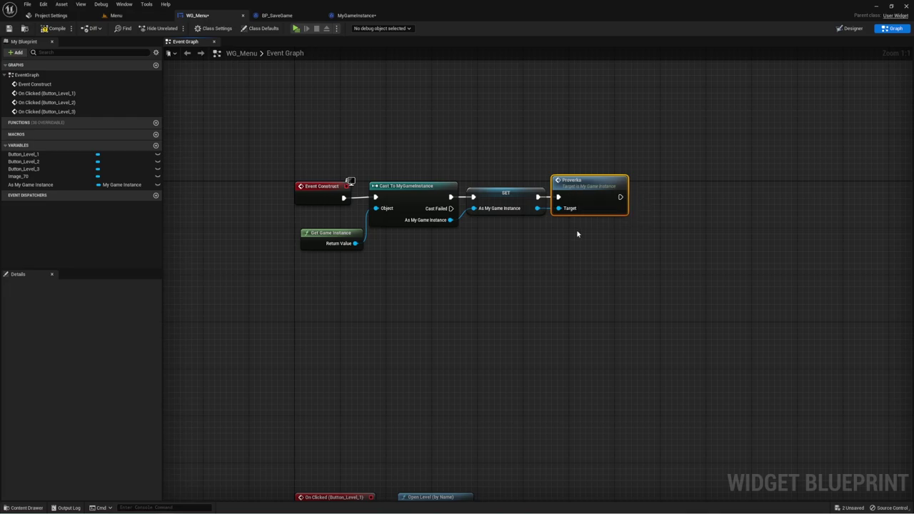
right_drag(579, 244, 516, 245)
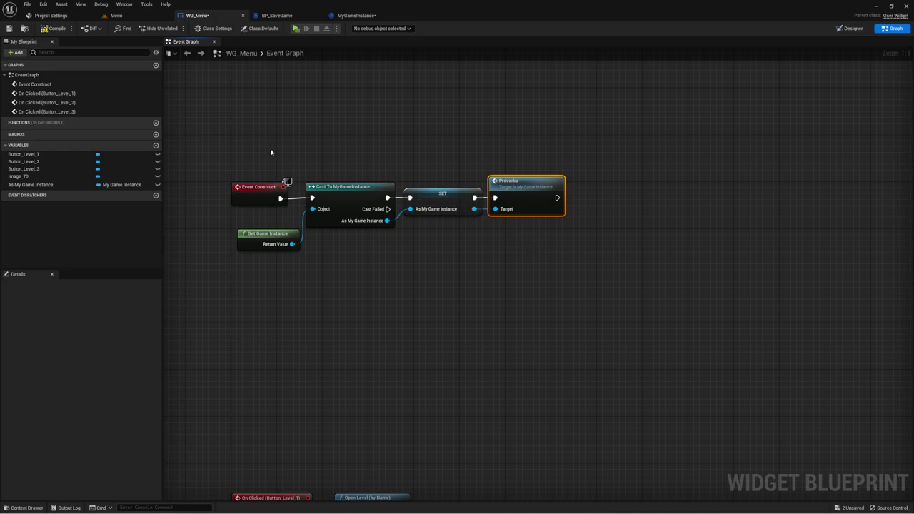
- Place an As My Game Instance getter and pull a Get Level GI node from it
click(35, 186)
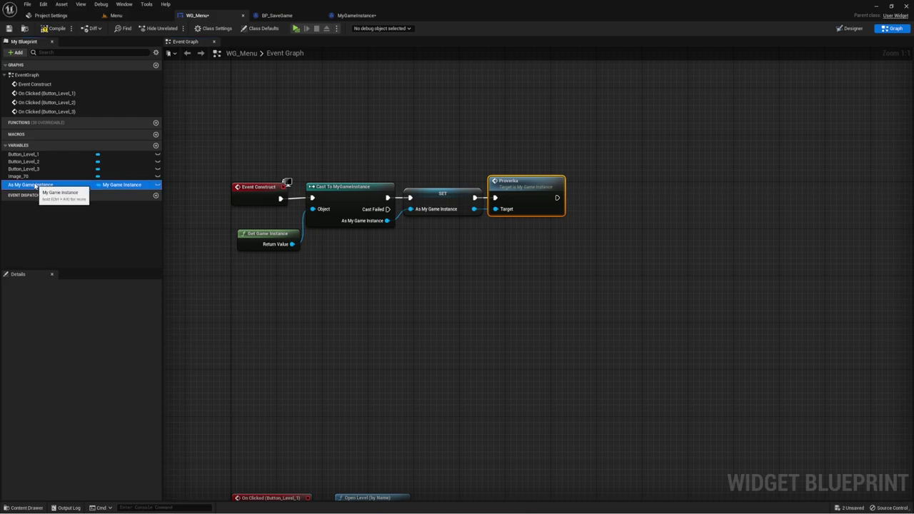
mouse_move(35, 185)
ctrl+mouse_down()
mouse_move(528, 265)
mouse_move(544, 245)
ctrl+mouse_up()
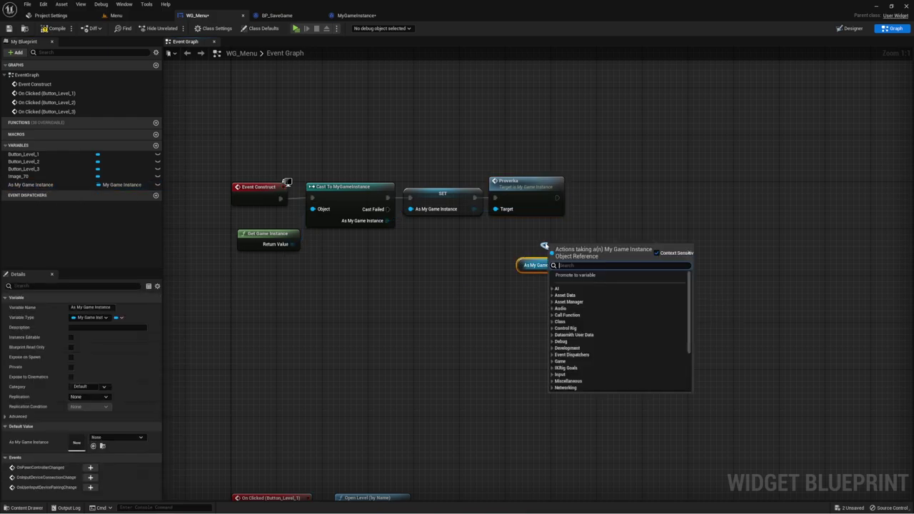
text(Leve)
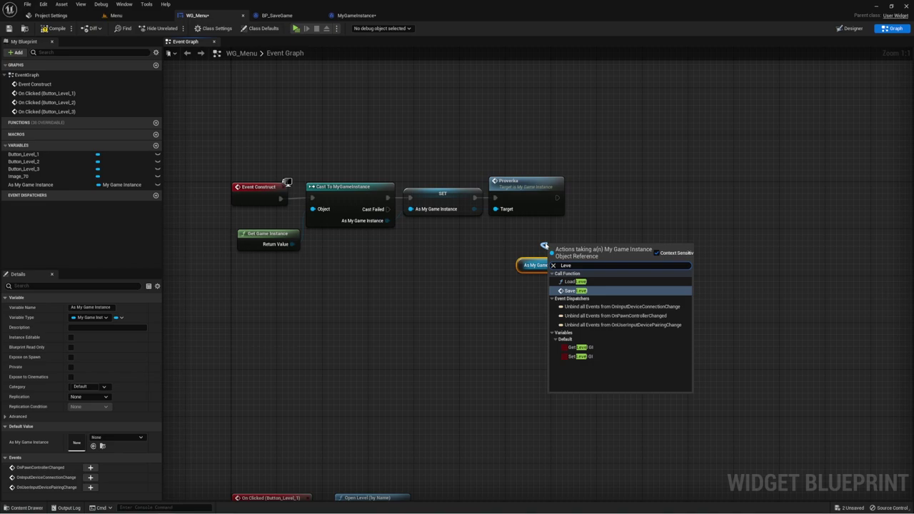
click(576, 347)
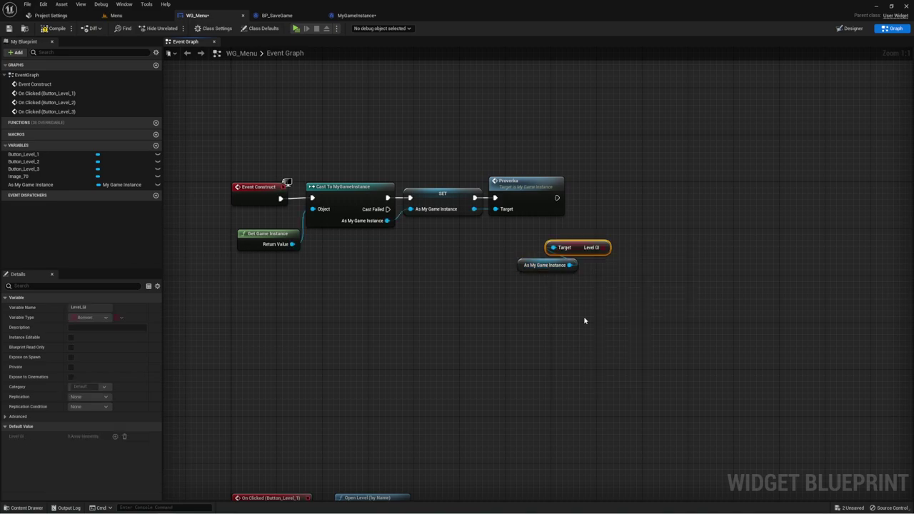
- Arrange the Proverka node and the Level GI getters beside the construct chain
right_drag(622, 277, 551, 282)
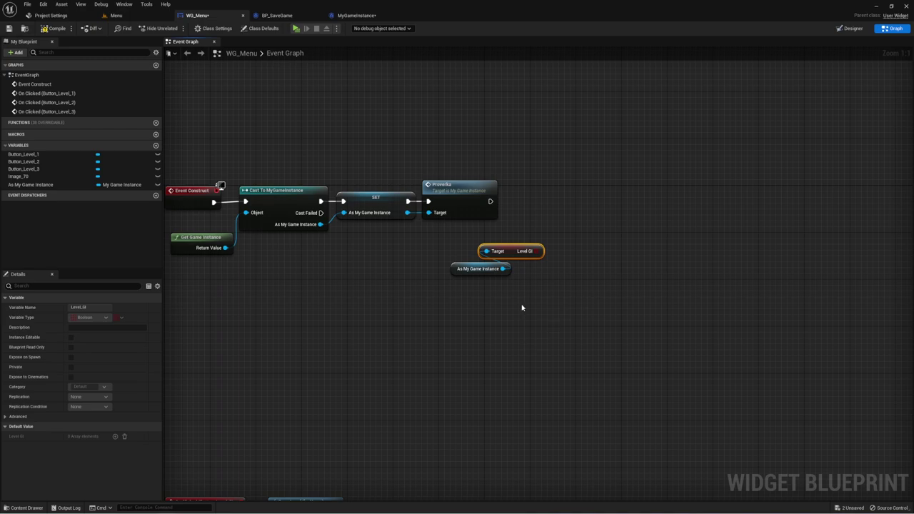
drag(447, 206, 575, 300)
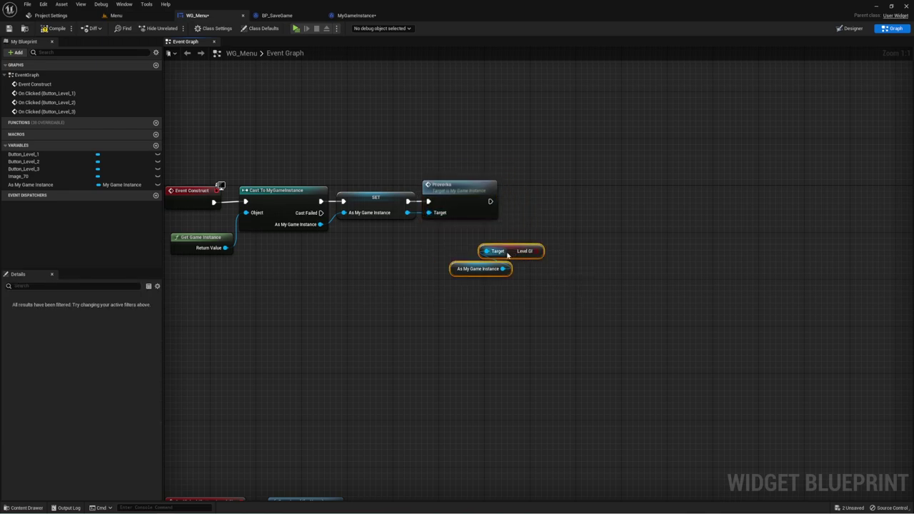
mouse_move(508, 255)
mouse_down()
mouse_move(404, 229)
mouse_move(564, 290)
mouse_up()
key(Escape)
drag(507, 256, 627, 285)
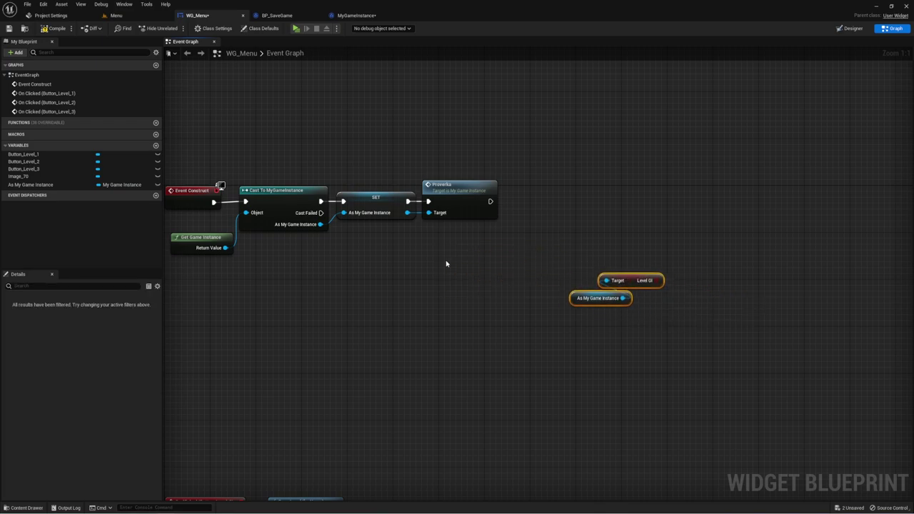
mouse_move(446, 263)
right_down()
mouse_move(467, 220)
mouse_move(490, 238)
right_up()
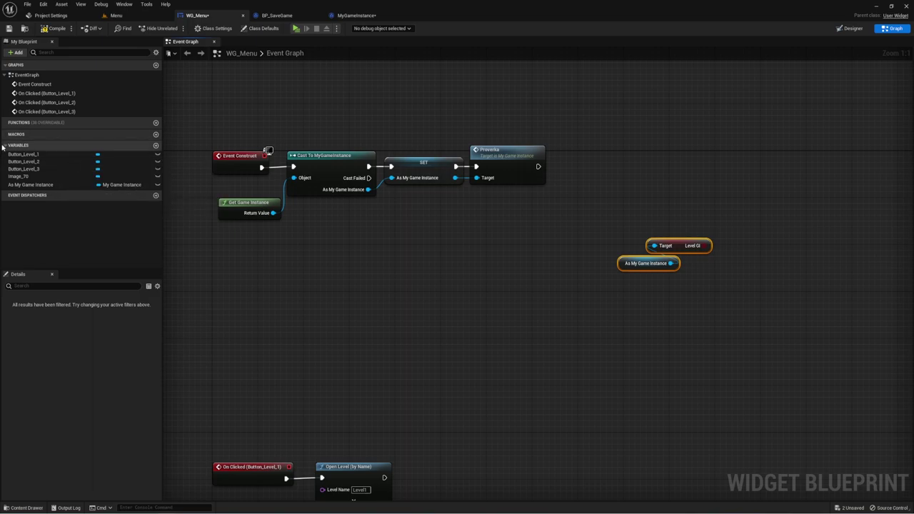
- Create a ButtonArray variable holding an array of Button references and place its SET node
click(156, 145)
text(ButtonArray)
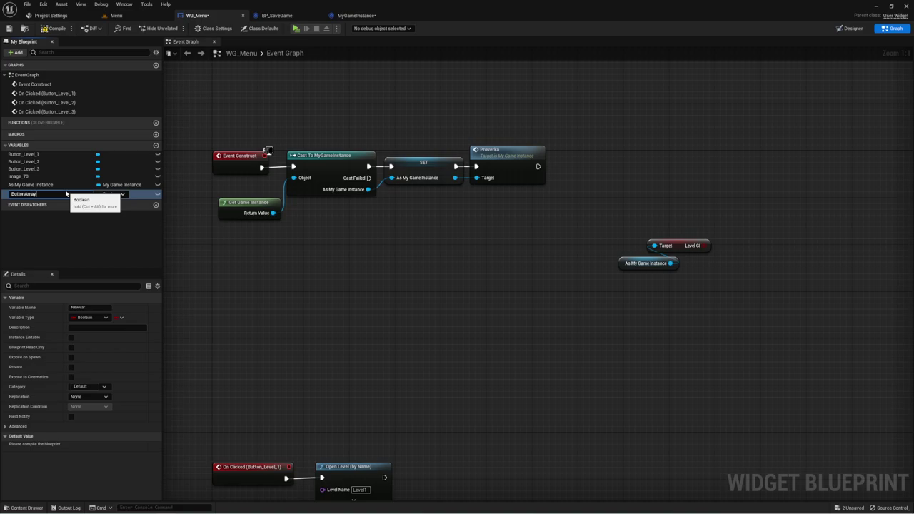
key(Return)
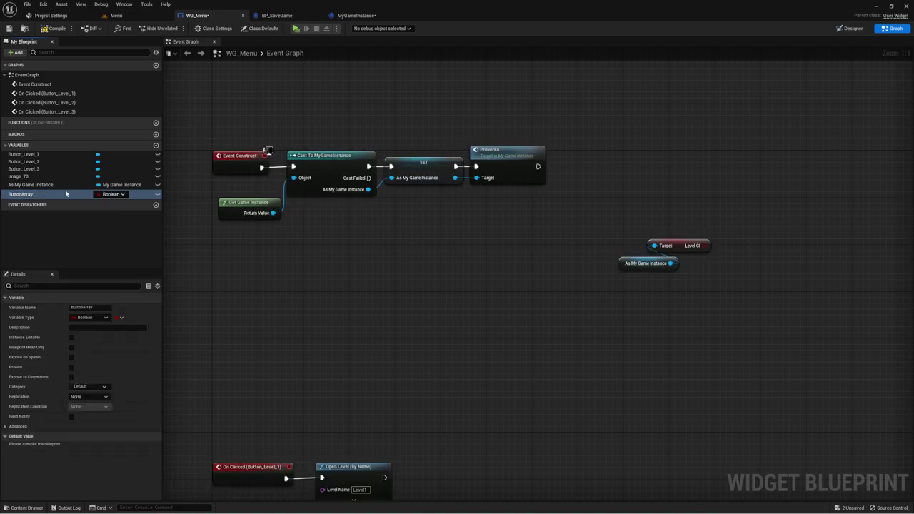
click(125, 196)
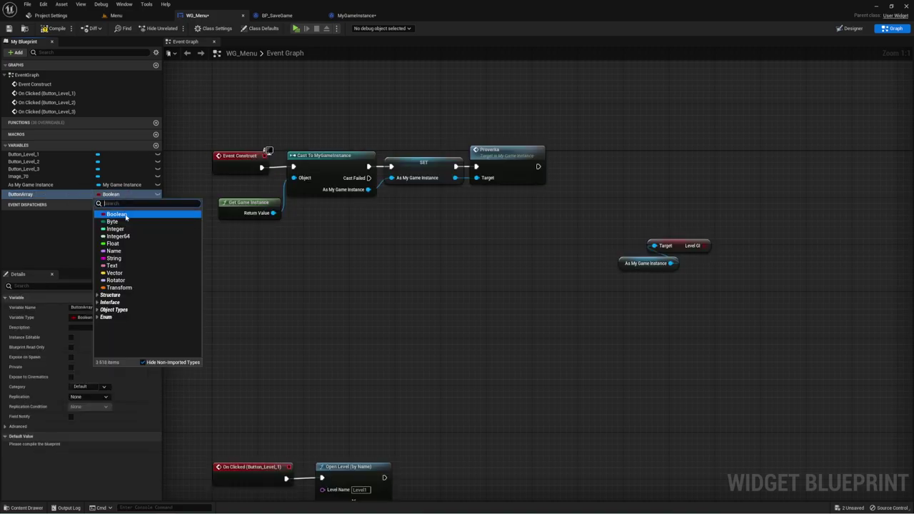
text(Button)
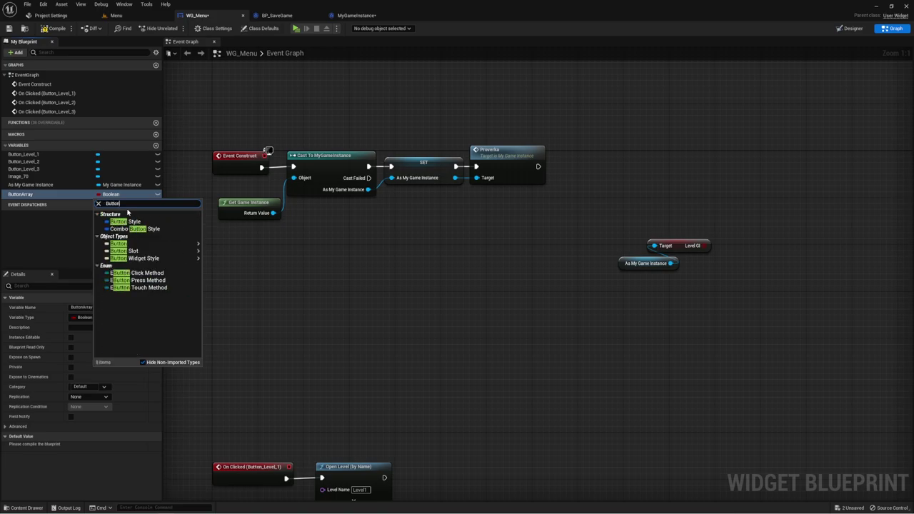
click(122, 244)
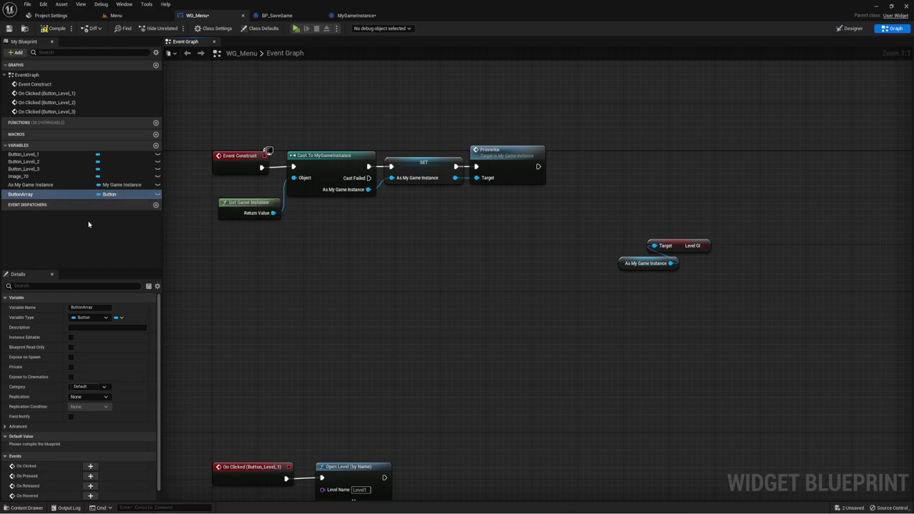
click(118, 317)
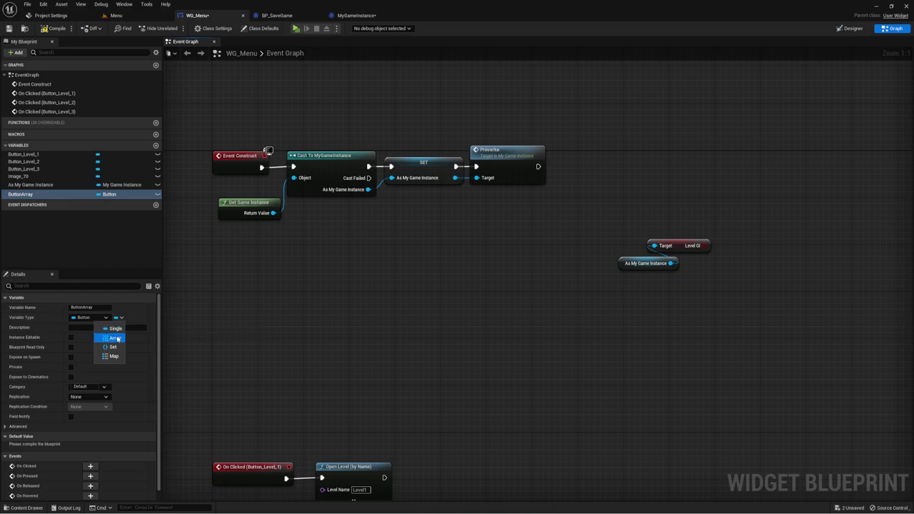
click(113, 337)
mouse_move(28, 194)
alt+mouse_down()
mouse_move(579, 174)
mouse_move(529, 232)
alt+mouse_up()
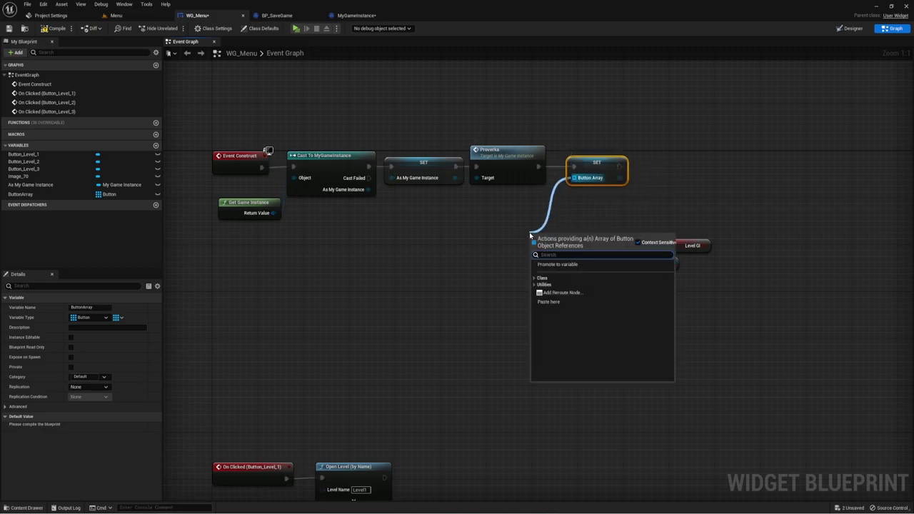
- Feed ButtonArray's setter from a Make Array with three input slots, then show the Designer
text(make)
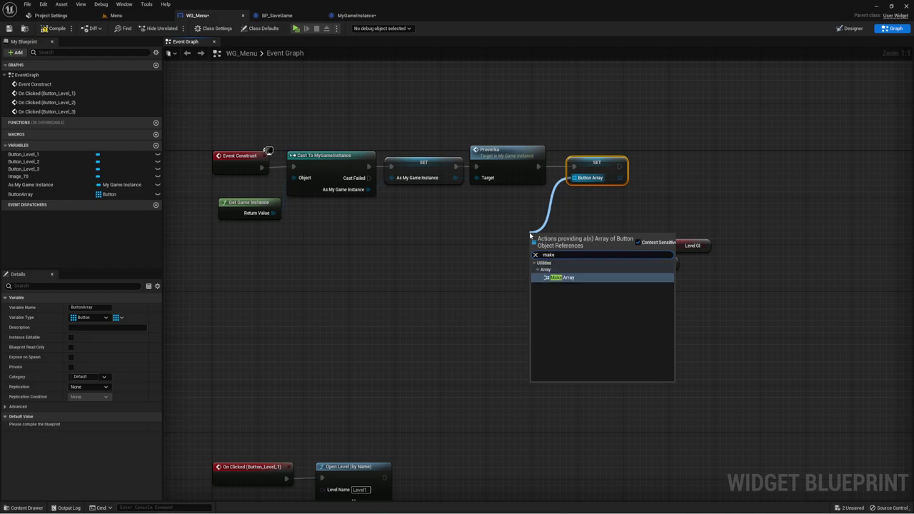
click(560, 278)
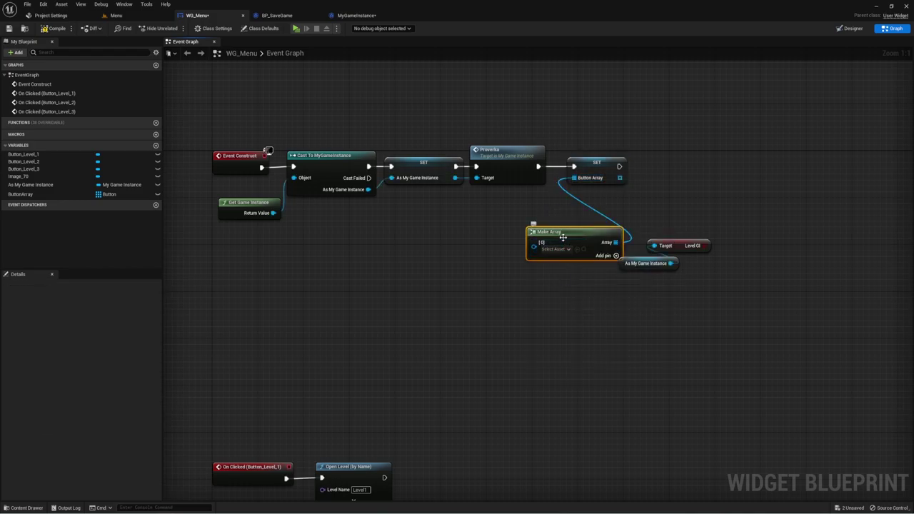
drag(588, 252, 528, 233)
click(558, 238)
click(558, 237)
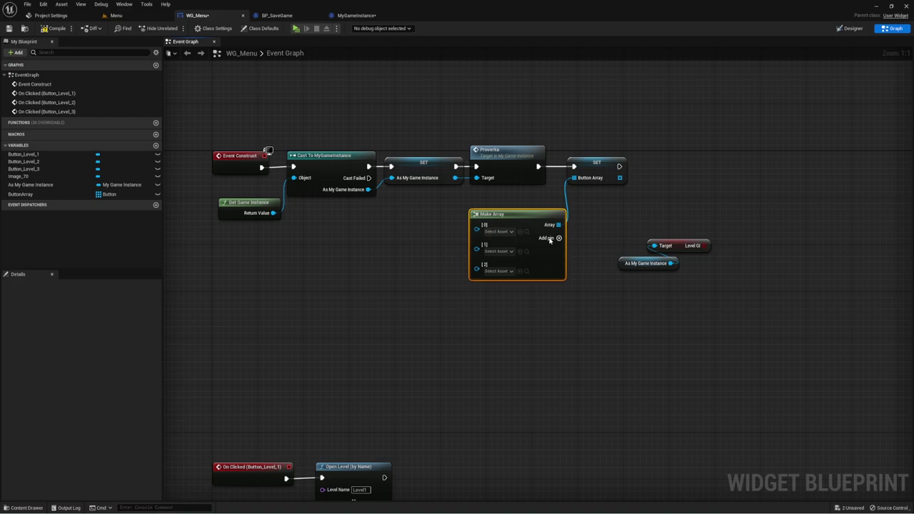
click(850, 28)
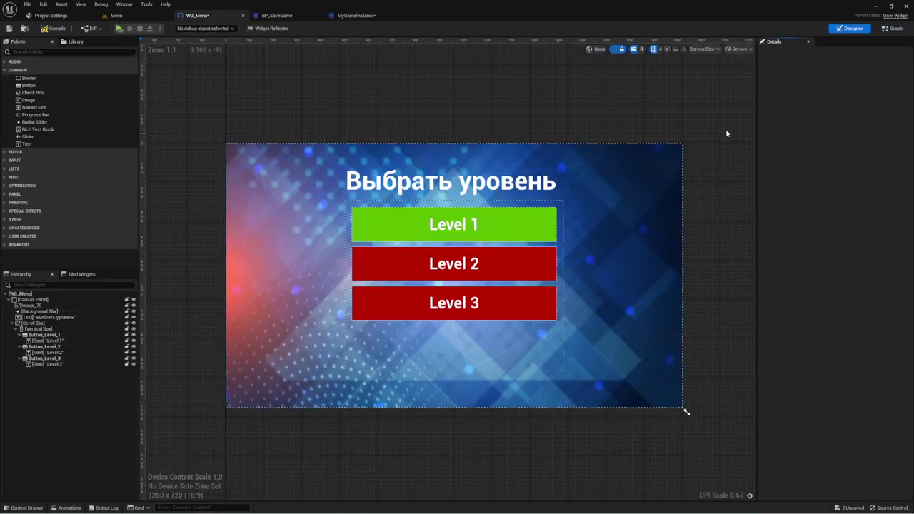
- Confirm the names Button_Level_1, Button_Level_2 and Button_Level_3 in Details, then go back to the graph
click(526, 224)
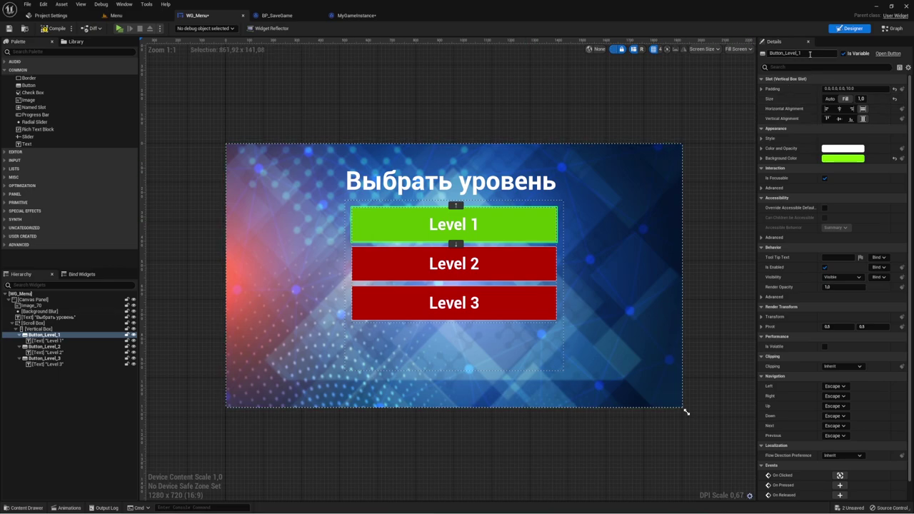
click(785, 53)
click(517, 261)
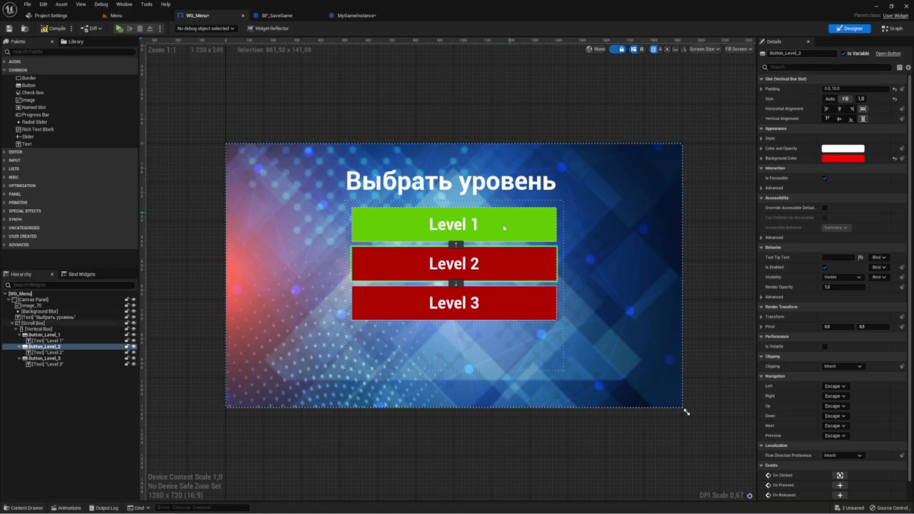
click(517, 299)
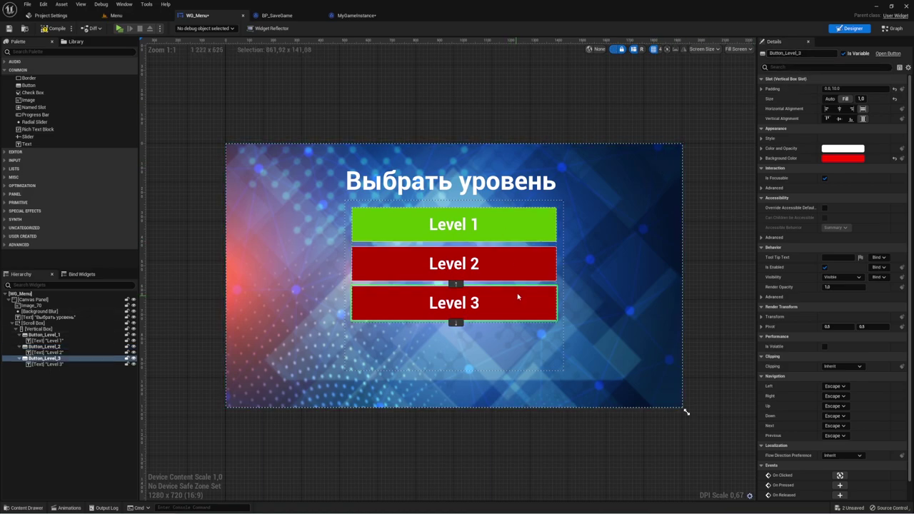
click(893, 28)
right_drag(398, 269, 456, 226)
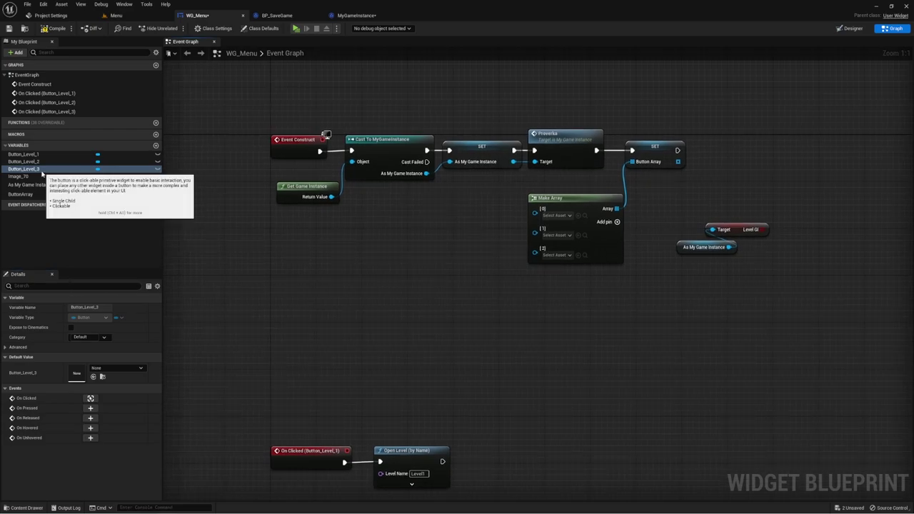
- Add Button Level 1–3 getters and wire them into Make Array slots 0, 1 and 2
ctrl+drag(32, 168, 432, 275)
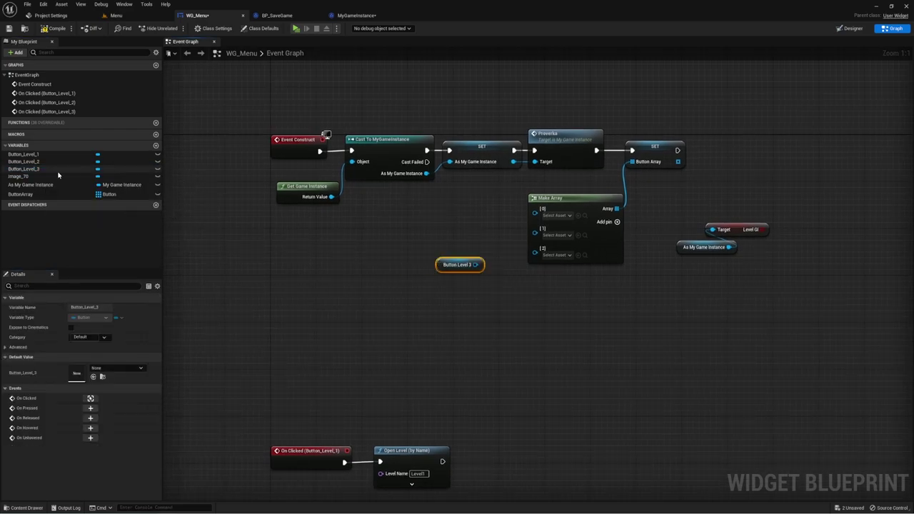
ctrl+drag(23, 162, 431, 233)
mouse_move(23, 154)
mouse_down()
mouse_move(428, 207)
mouse_move(534, 209)
mouse_up()
drag(469, 241, 534, 221)
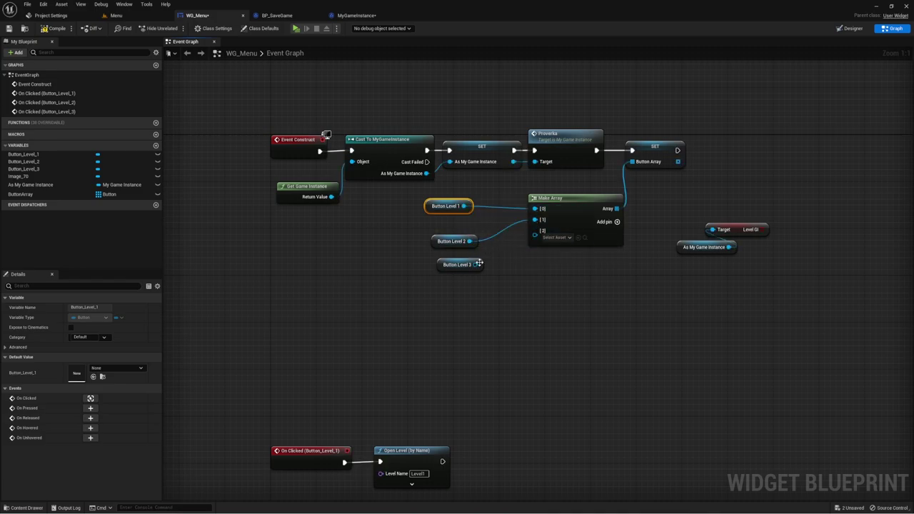
drag(476, 264, 535, 230)
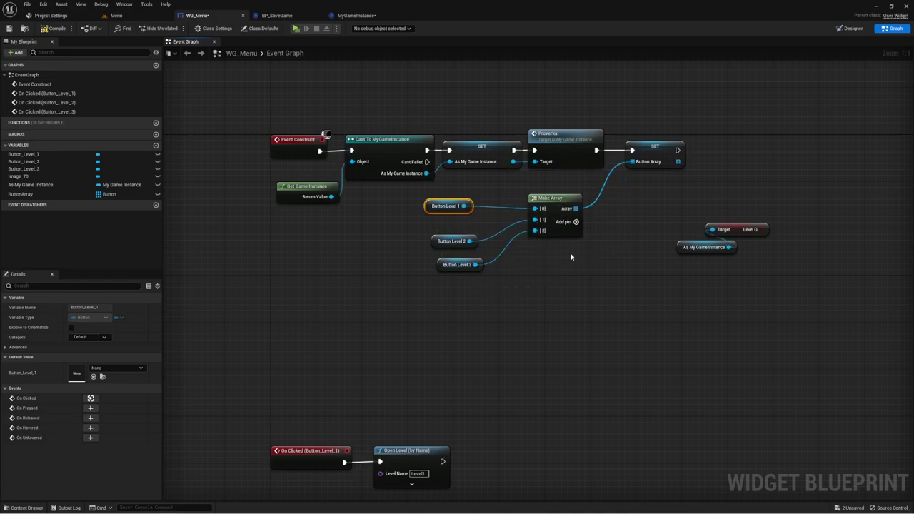
- Line up the three Button Level getters and select the SET Button Array node
drag(443, 206, 471, 206)
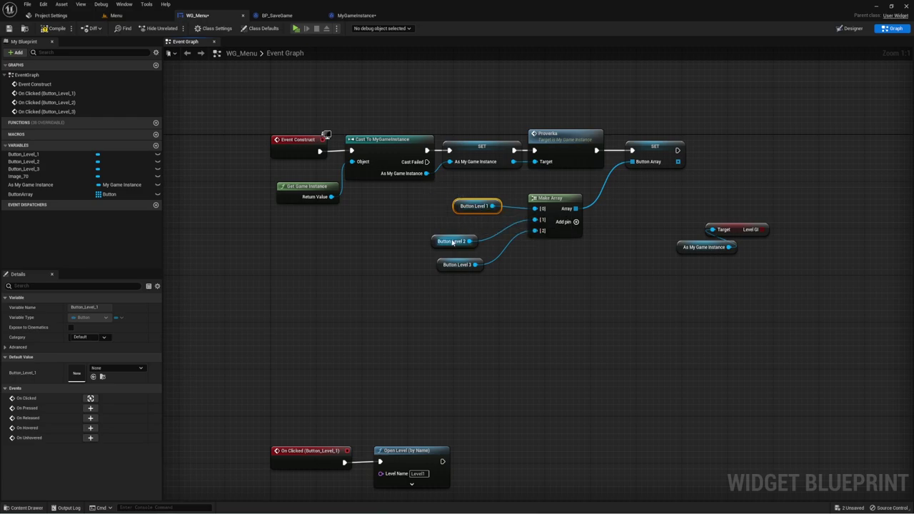
drag(452, 243, 469, 231)
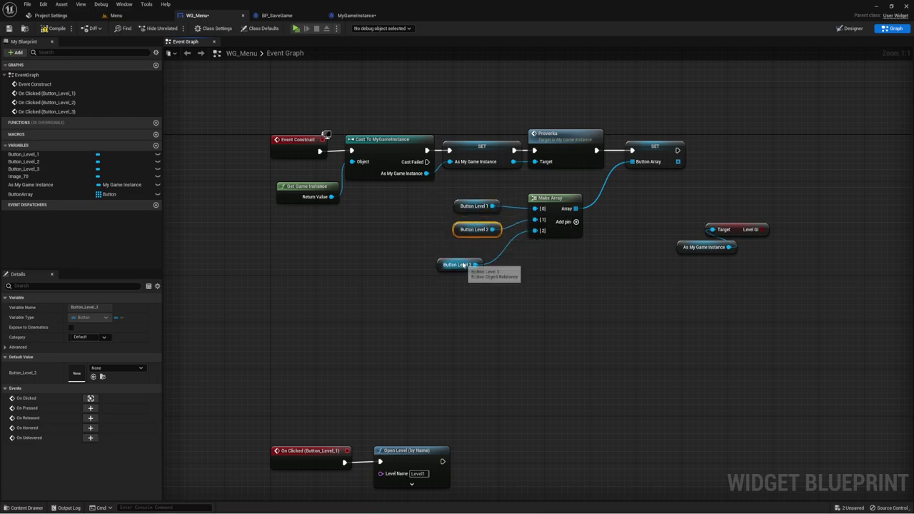
drag(463, 265, 477, 253)
right_drag(678, 180, 506, 203)
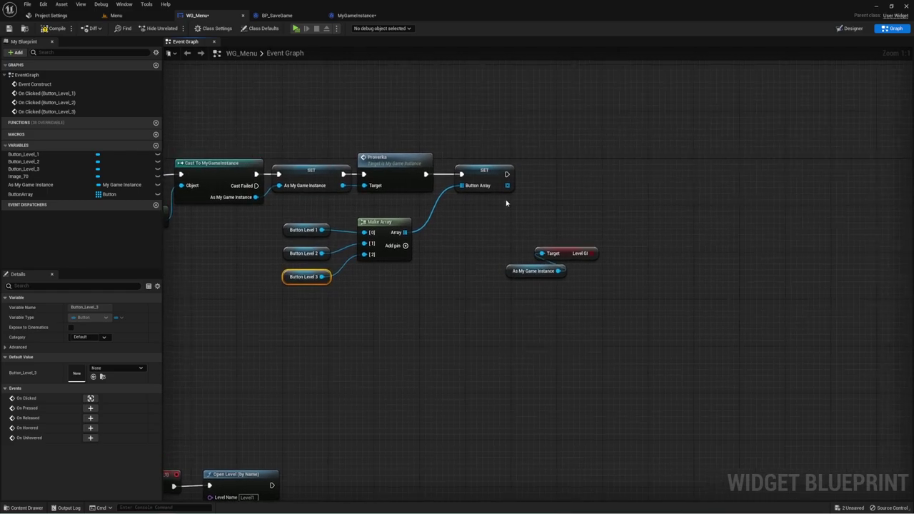
drag(506, 203, 550, 143)
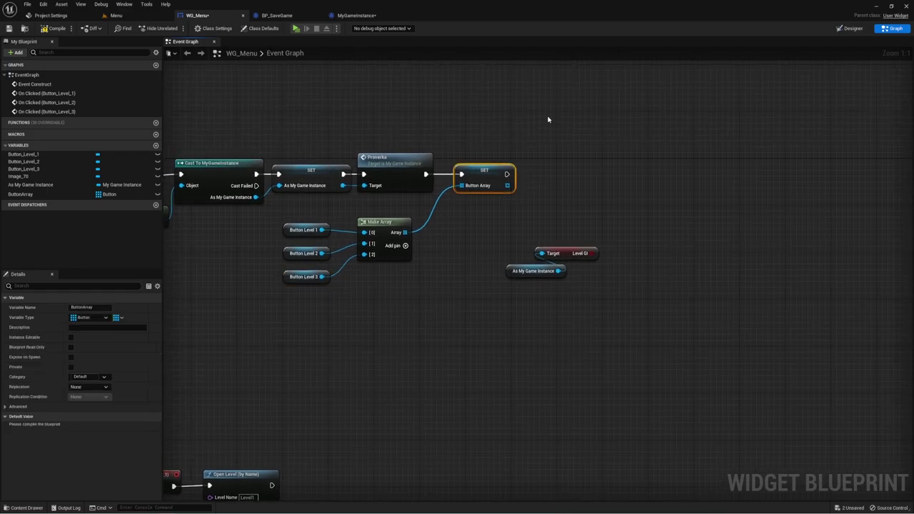
- Add a For Each Loop over ButtonArray that runs after the array is set
right_drag(516, 110, 462, 100)
drag(454, 176, 508, 180)
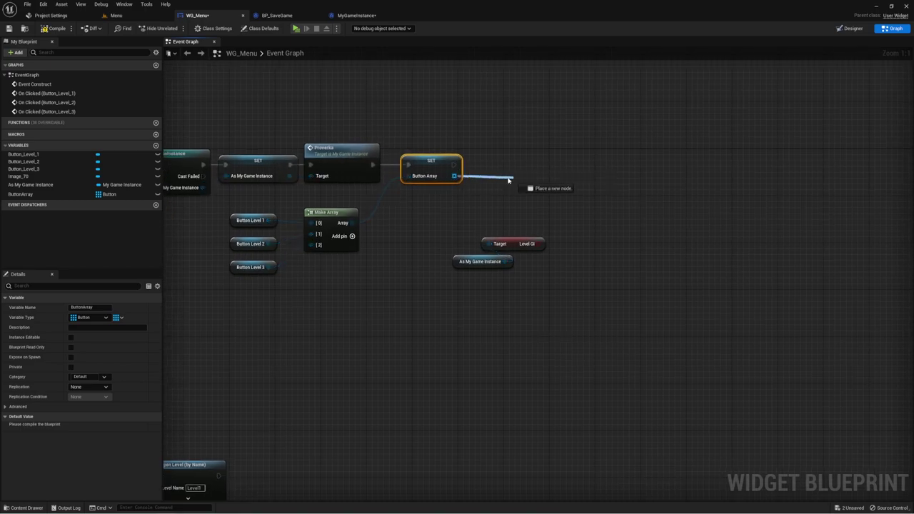
text(for)
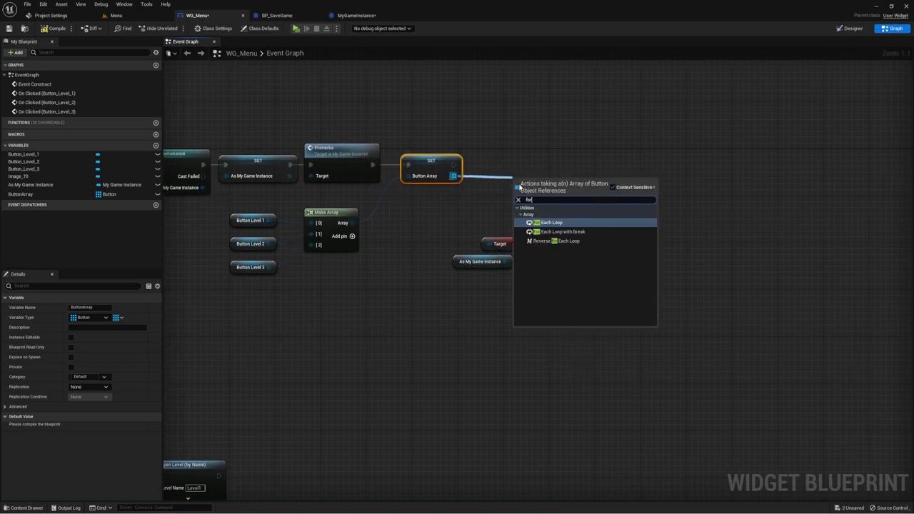
click(549, 222)
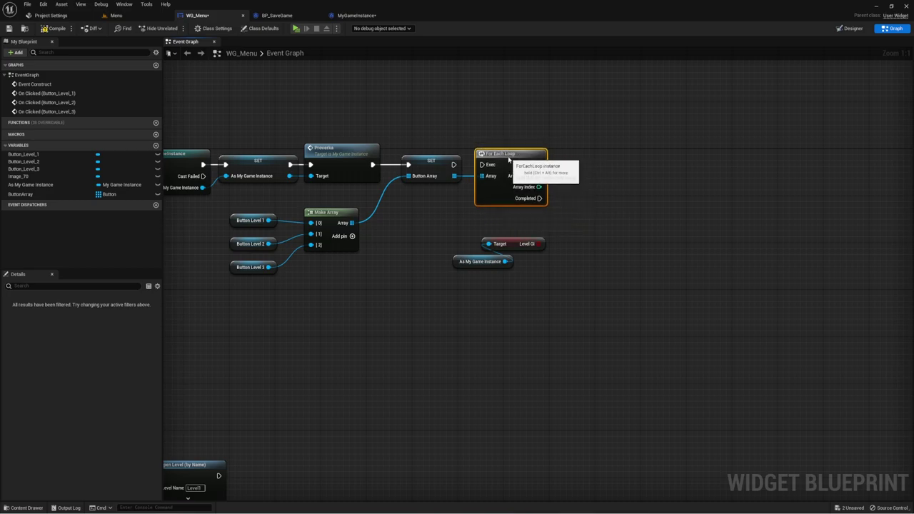
drag(453, 164, 483, 165)
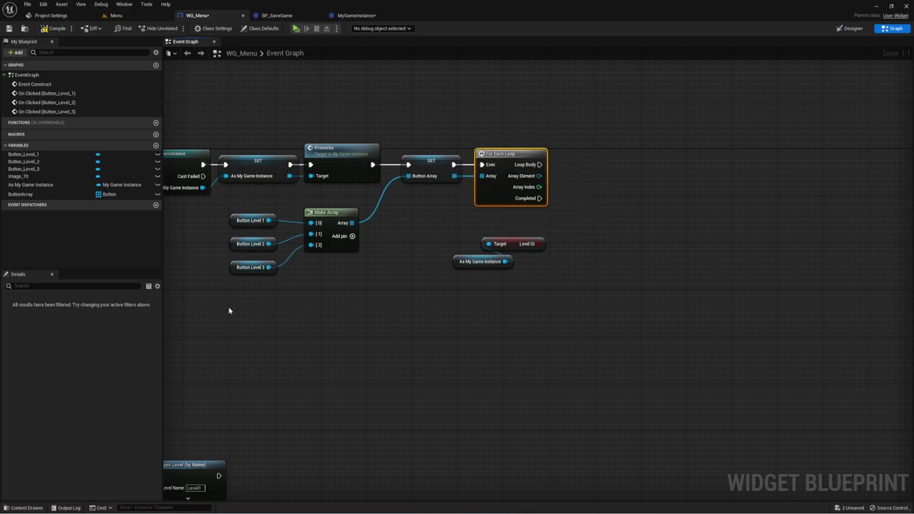
- Add a GET (copy) on Level GI indexed by the loop's Array Index
drag(229, 310, 276, 210)
right_drag(387, 286, 330, 280)
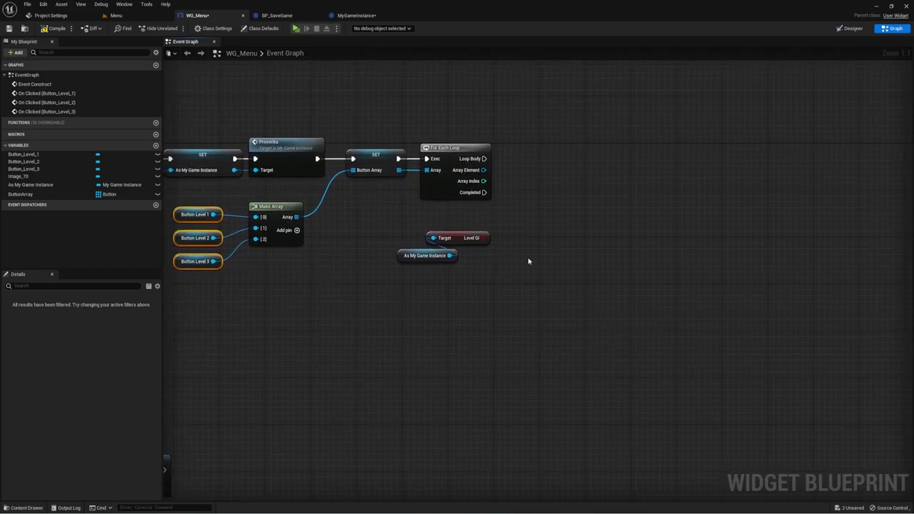
right_drag(528, 261, 505, 266)
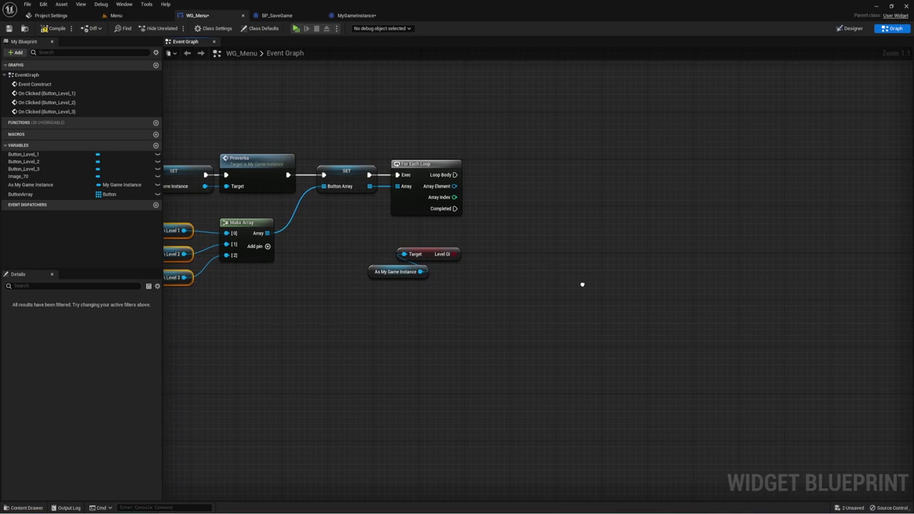
right_drag(583, 284, 532, 269)
drag(427, 252, 488, 244)
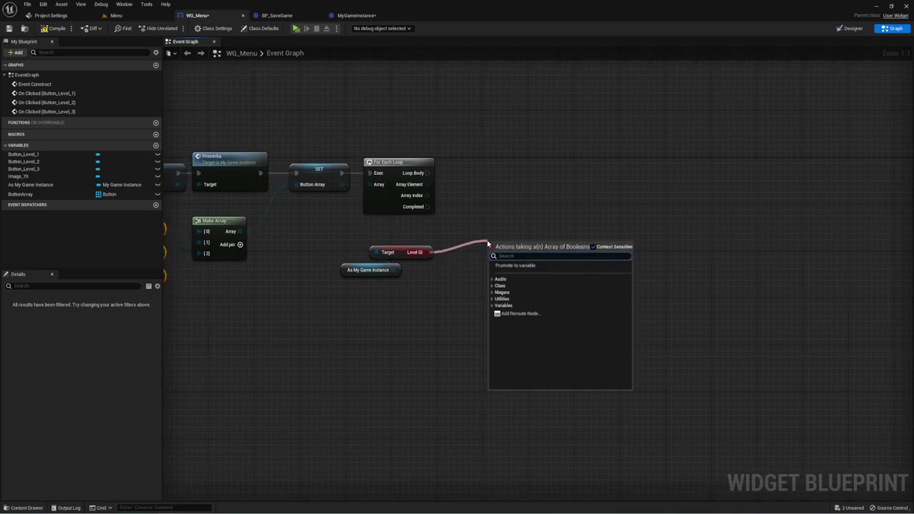
text(get)
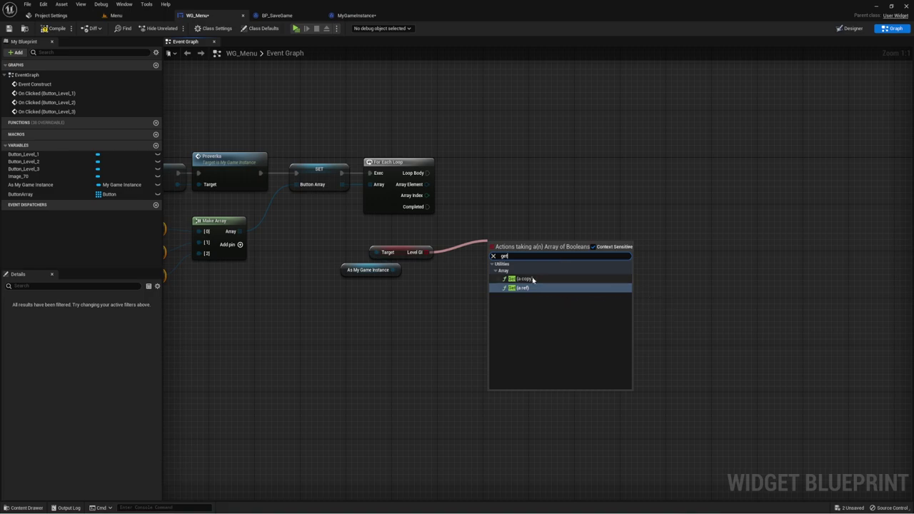
click(522, 279)
drag(329, 232, 412, 294)
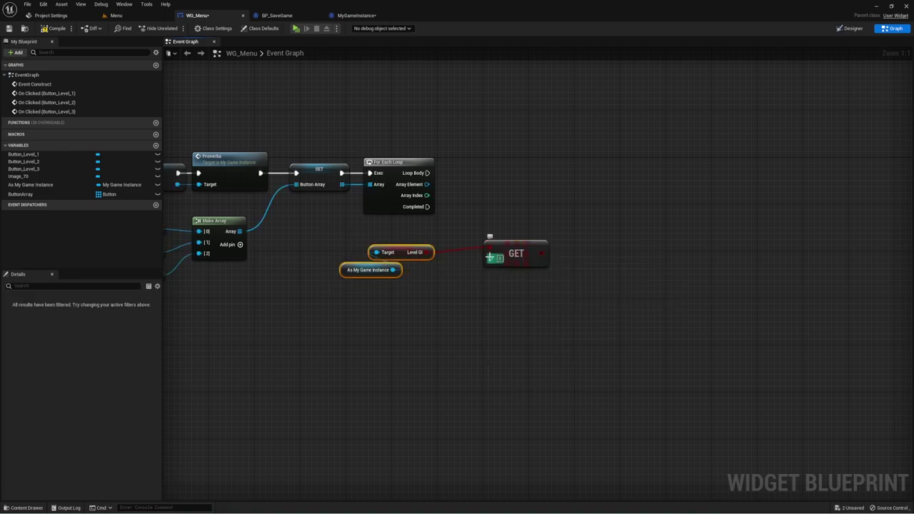
drag(490, 257, 409, 195)
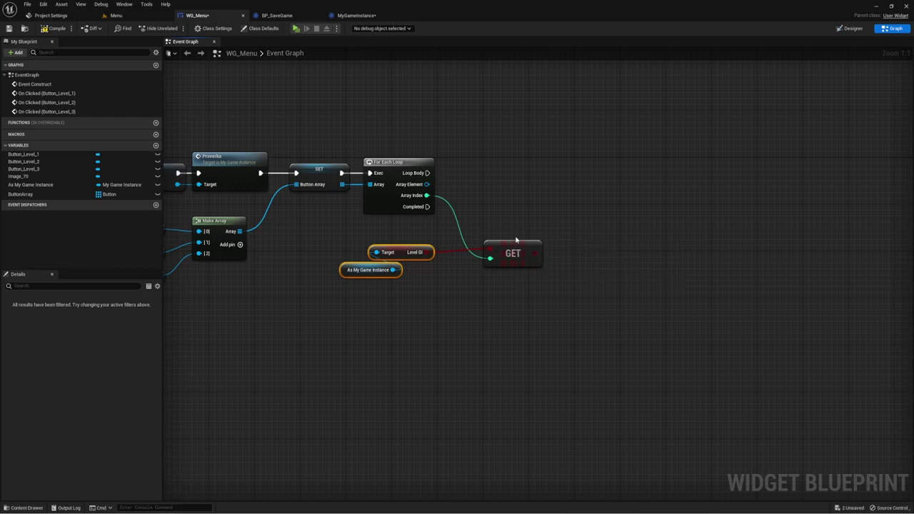
- Add a Branch to the Loop Body, tidy the nodes, and view MyGameInstance's Proverka function
drag(427, 173, 481, 175)
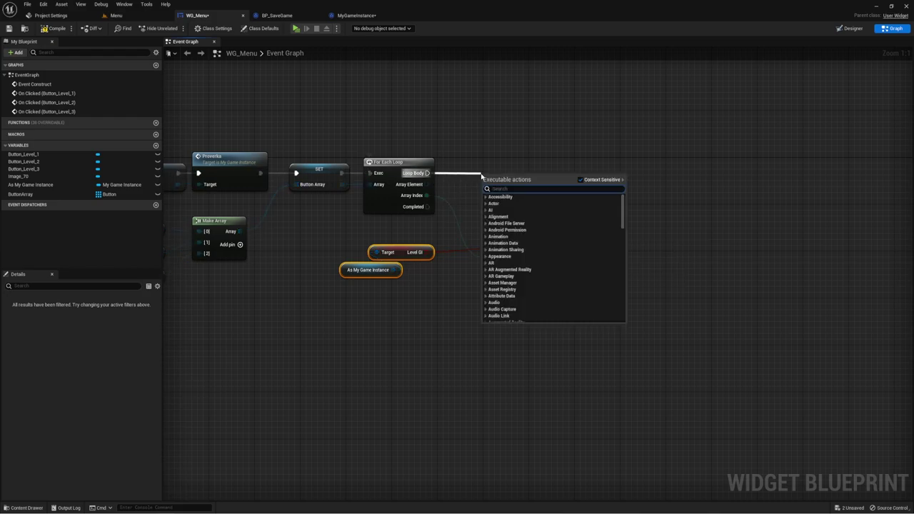
text(branch)
key(Return)
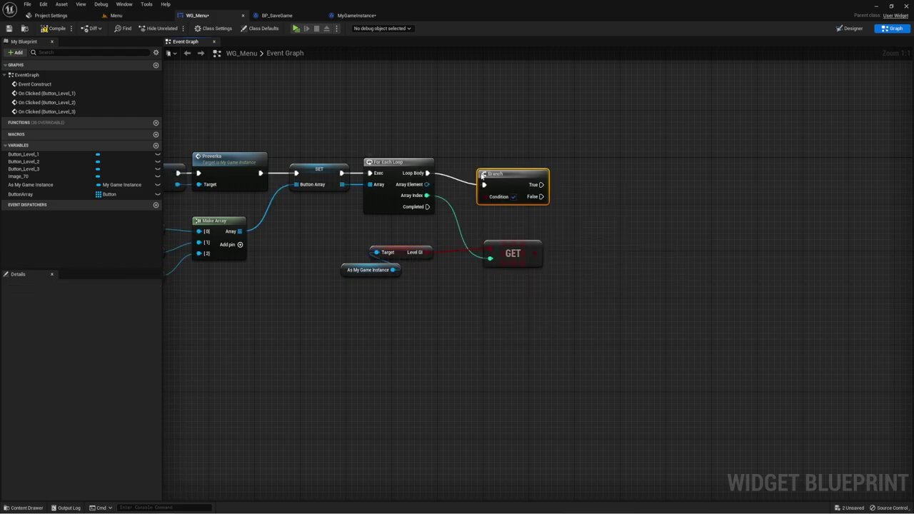
drag(491, 178, 533, 168)
mouse_move(536, 259)
mouse_down()
mouse_move(518, 223)
mouse_move(525, 185)
mouse_up()
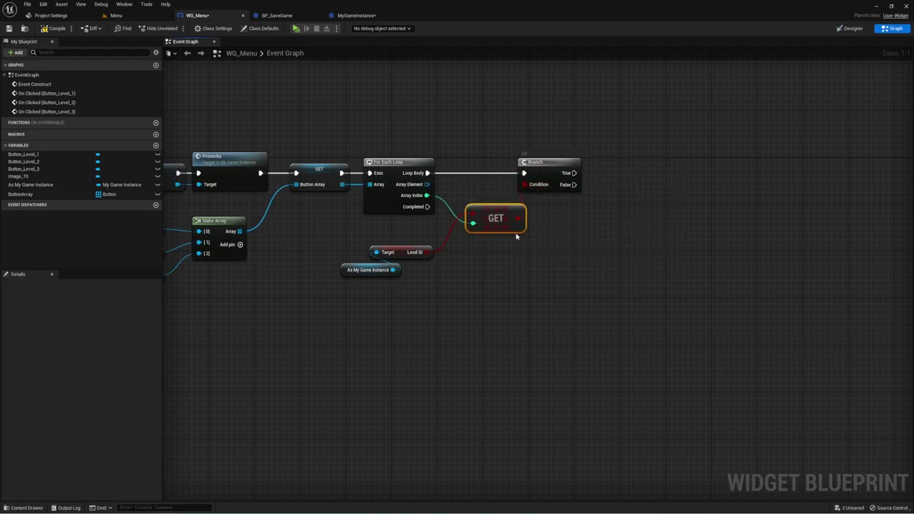
right_drag(593, 226, 550, 249)
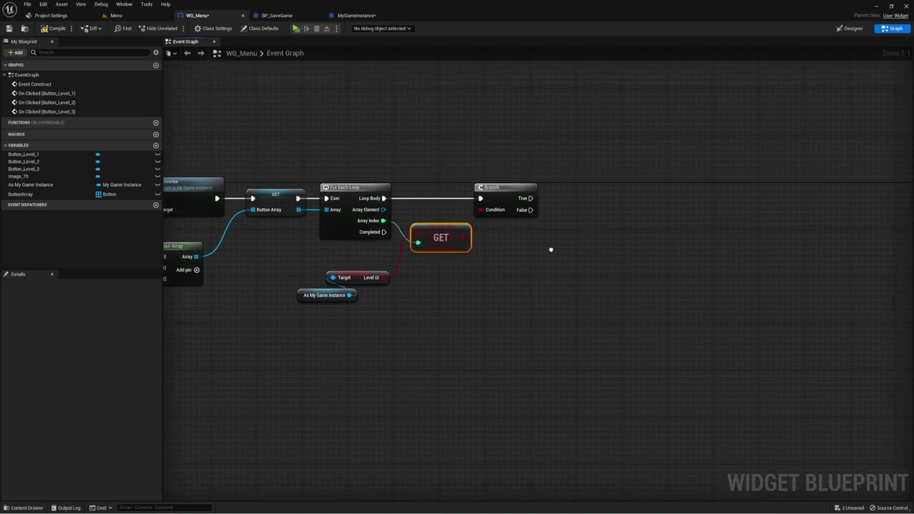
right_drag(321, 262, 477, 245)
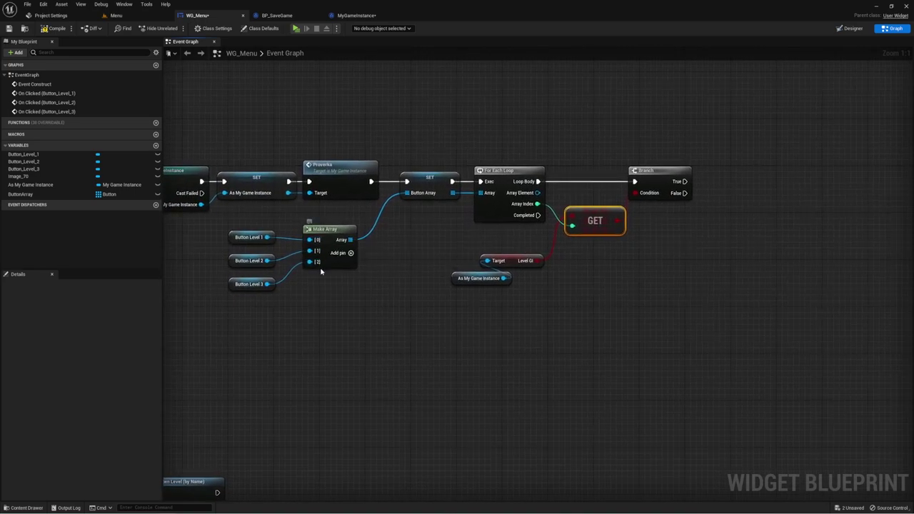
drag(509, 235, 530, 285)
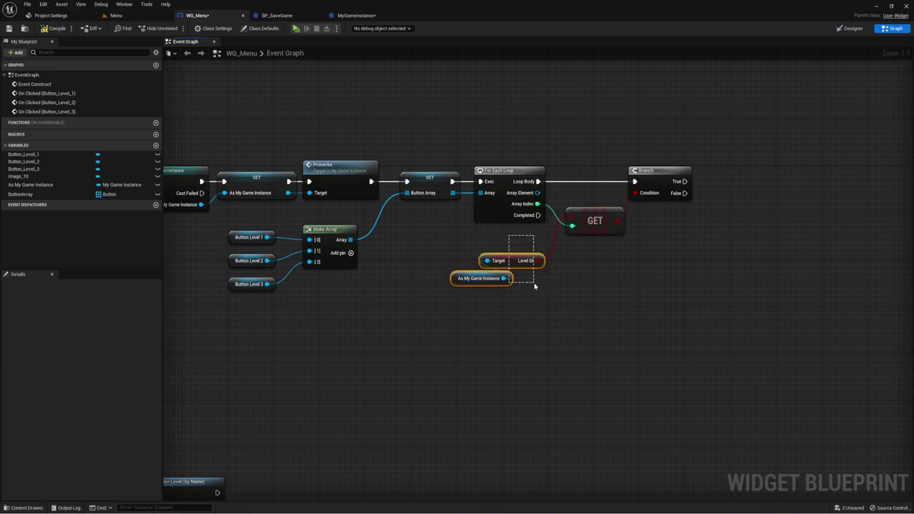
click(277, 15)
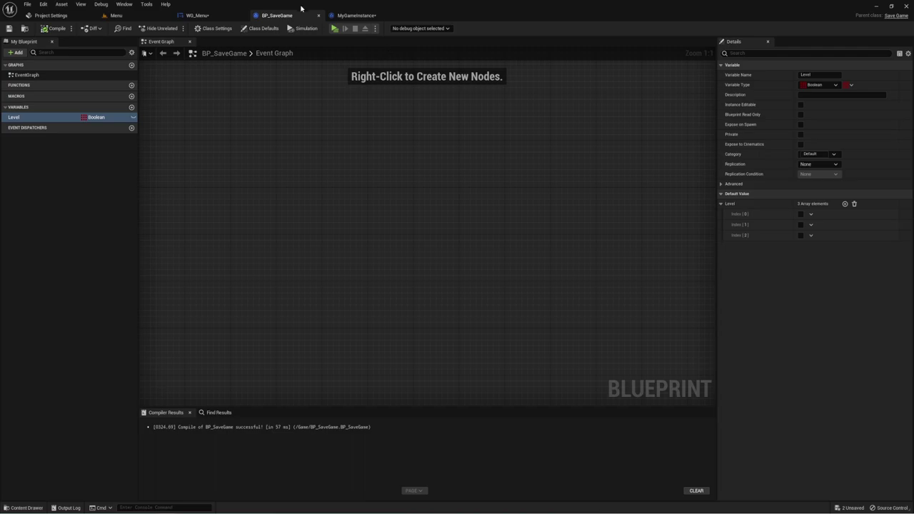
click(365, 15)
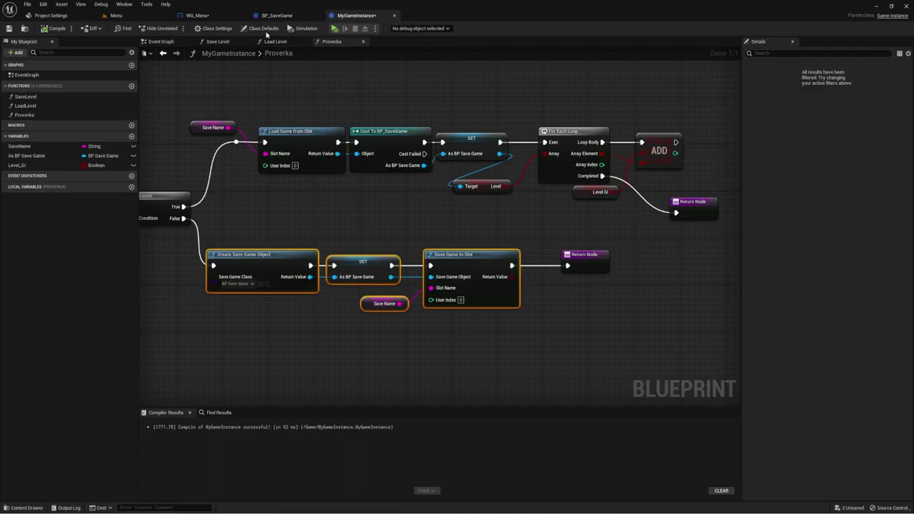
- Compare WG_Menu's graph with the Level array in BP_SaveGame
click(197, 15)
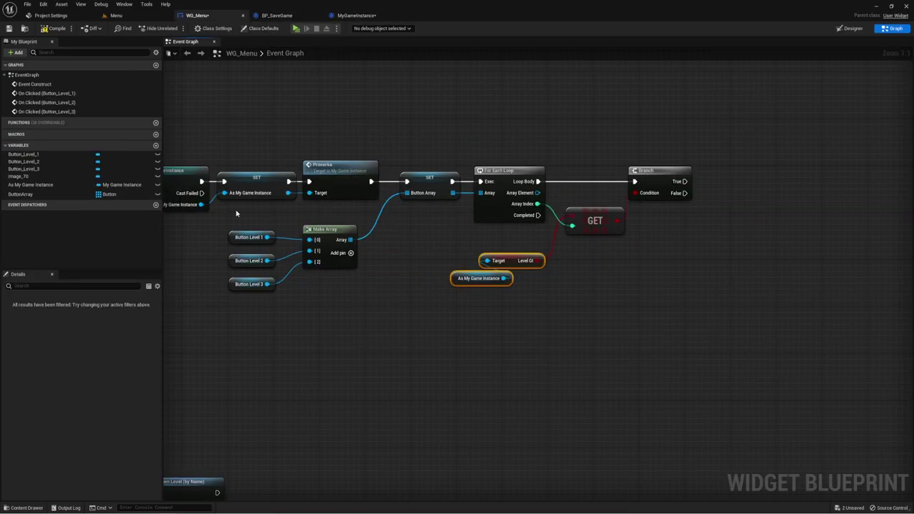
drag(236, 213, 268, 316)
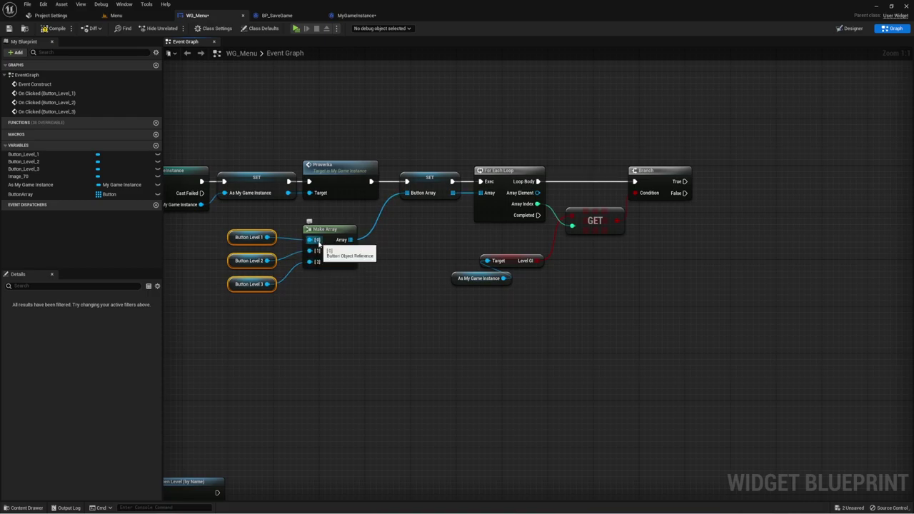
click(287, 15)
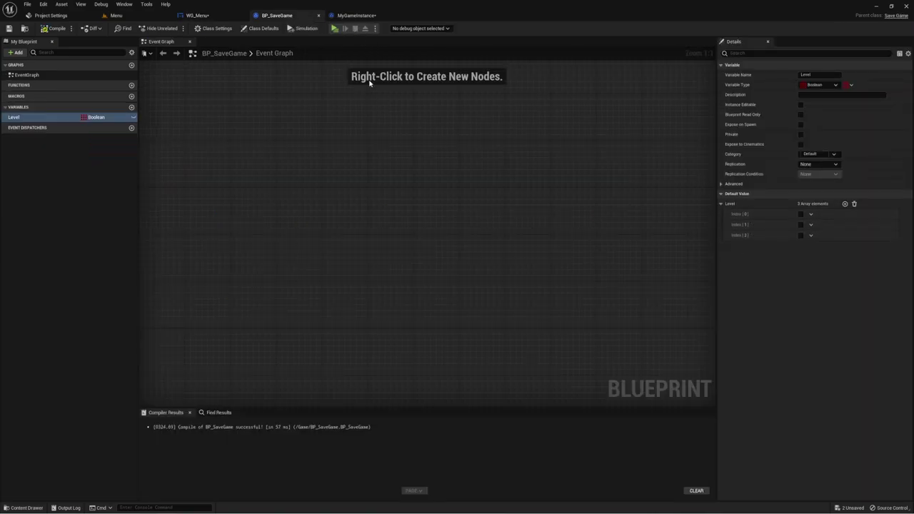
click(197, 15)
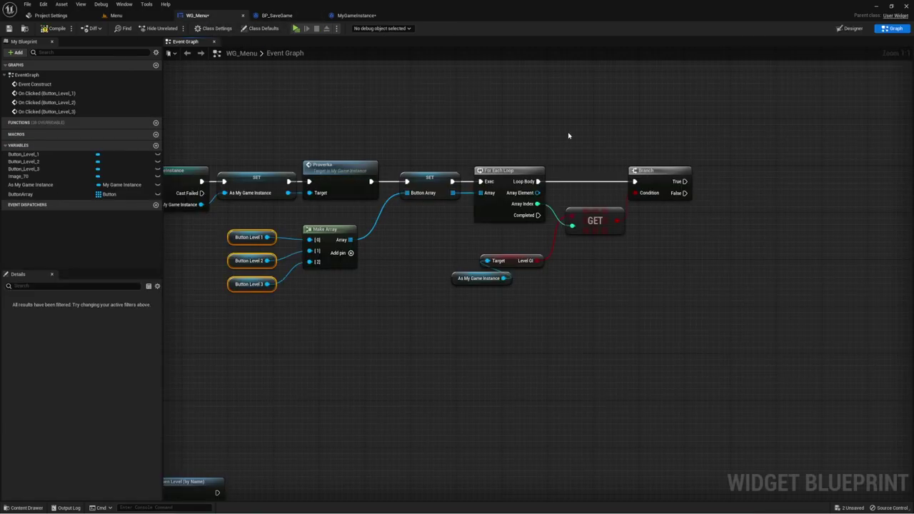
- Move the Level GI and game instance getters up beside the loop's GET node
scroll(465, 266, down, 1)
mouse_move(341, 308)
mouse_down()
mouse_move(439, 257)
mouse_move(404, 247)
mouse_up()
right_drag(636, 265, 598, 265)
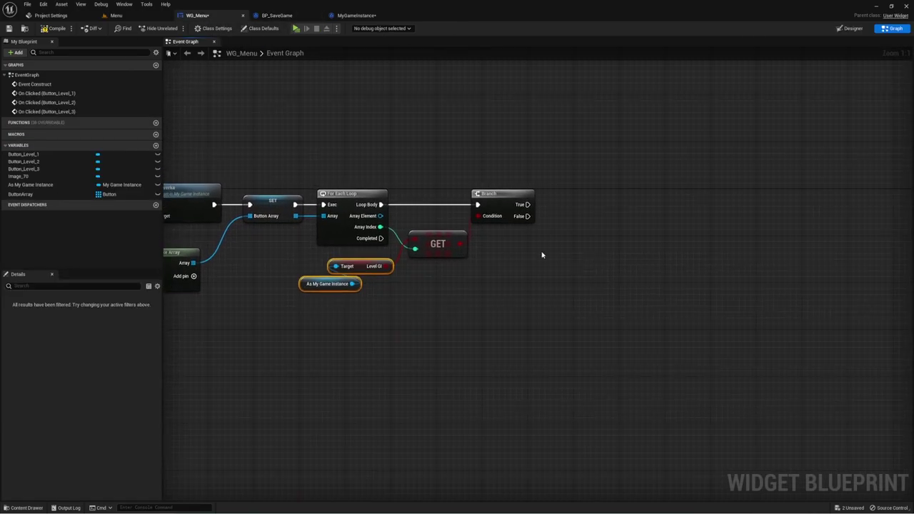
right_drag(544, 255, 479, 255)
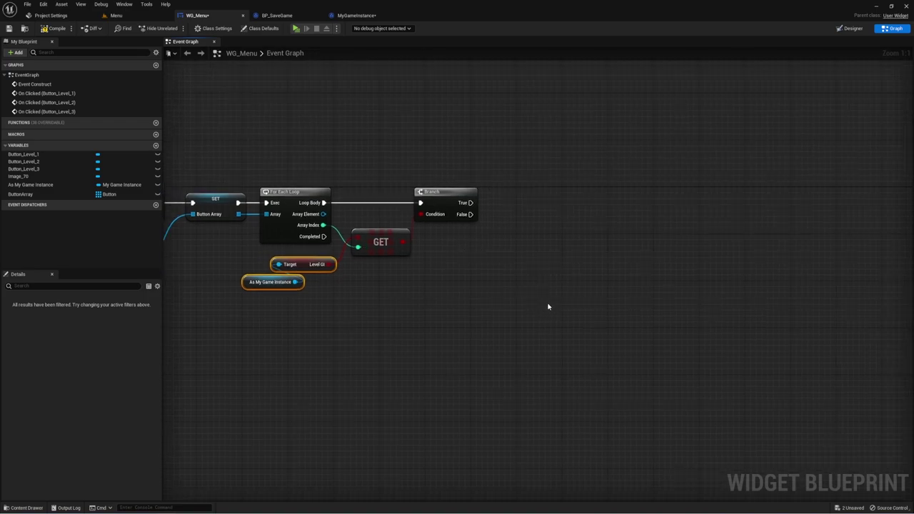
- Add an integer Equal (==) node on the loop's Array Index and move it lower right
drag(323, 225, 518, 250)
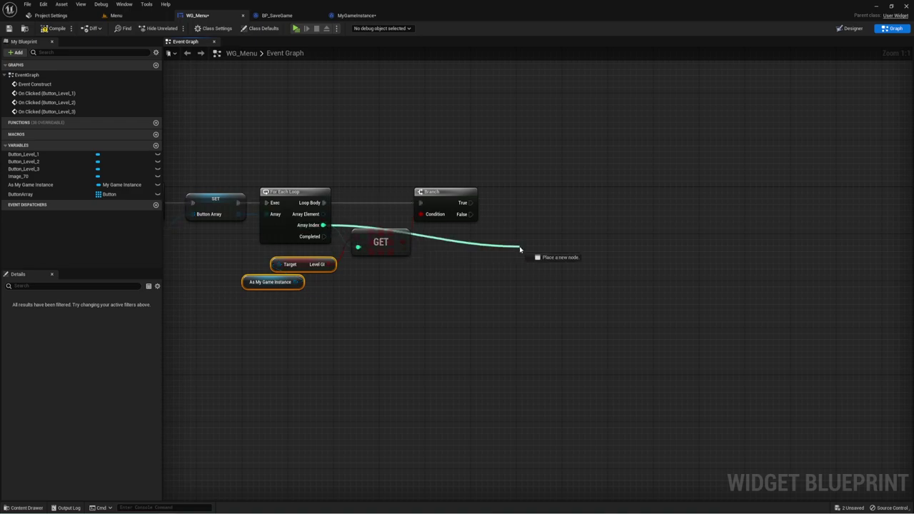
text(==)
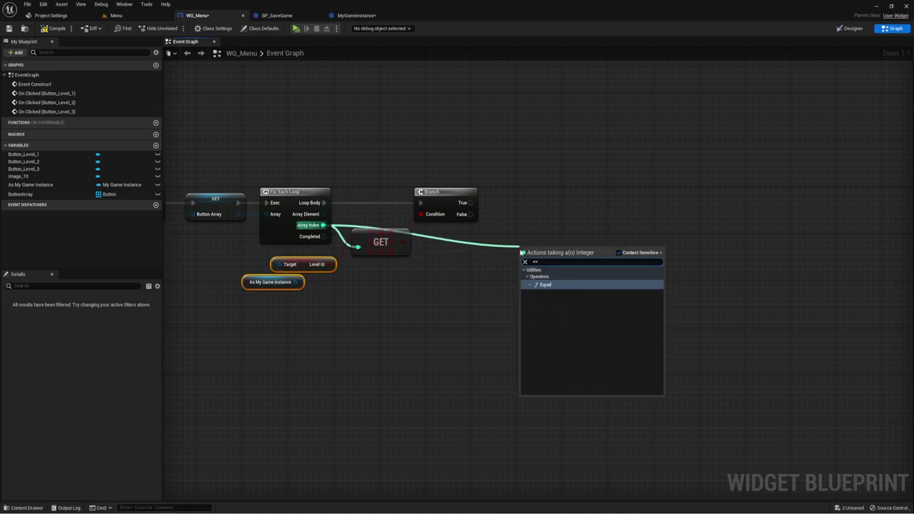
click(545, 285)
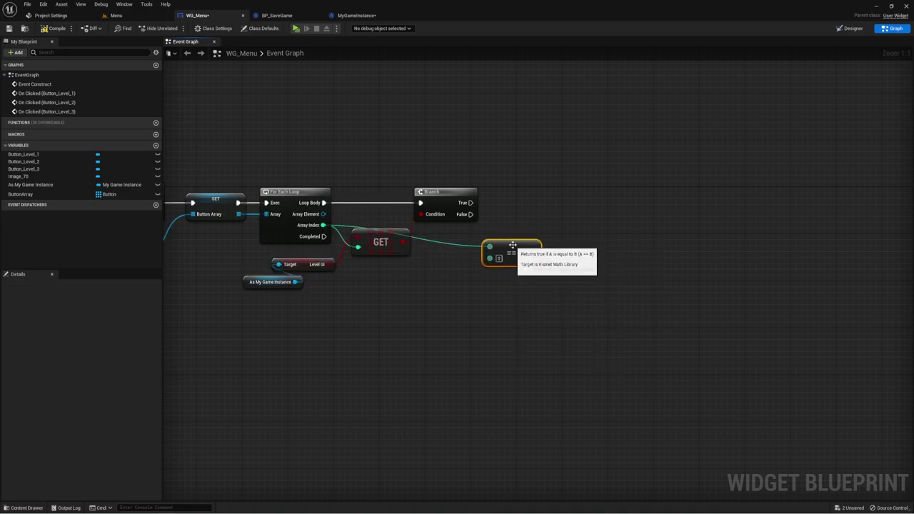
right_drag(608, 257, 593, 280)
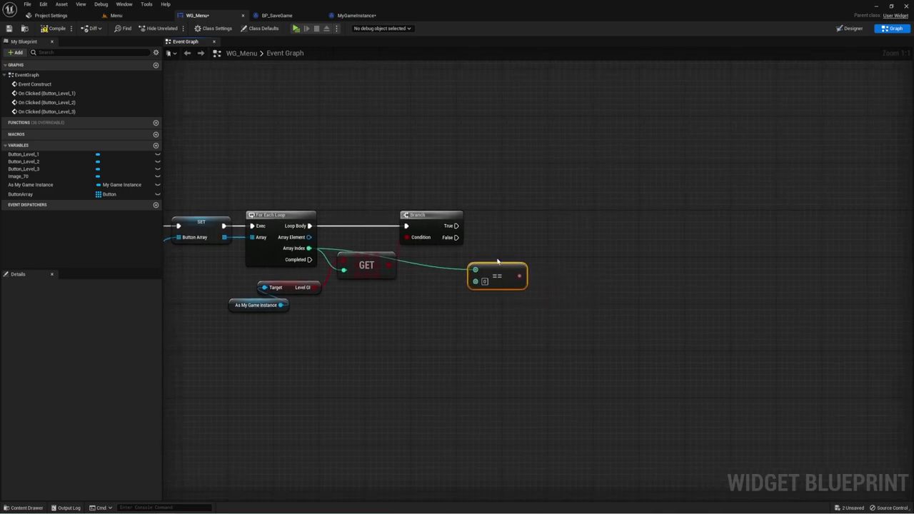
drag(503, 273, 743, 343)
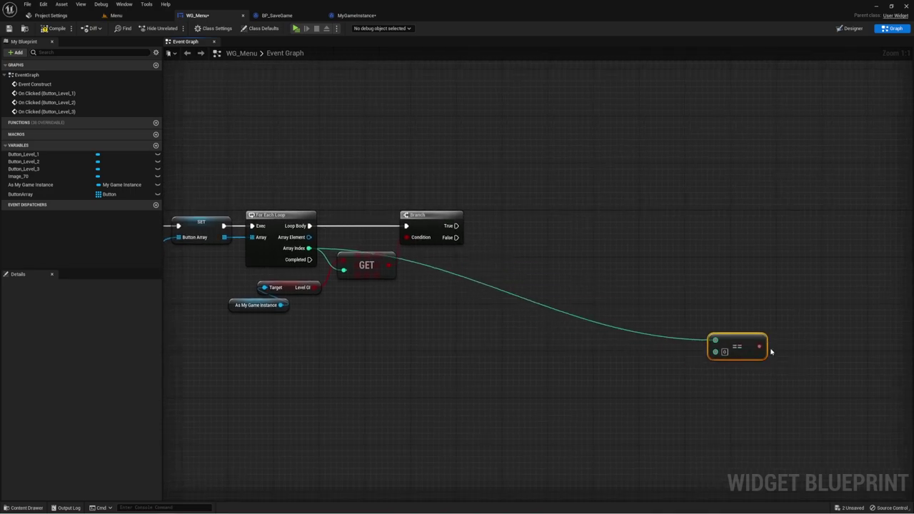
drag(663, 290, 799, 398)
right_drag(504, 266, 469, 261)
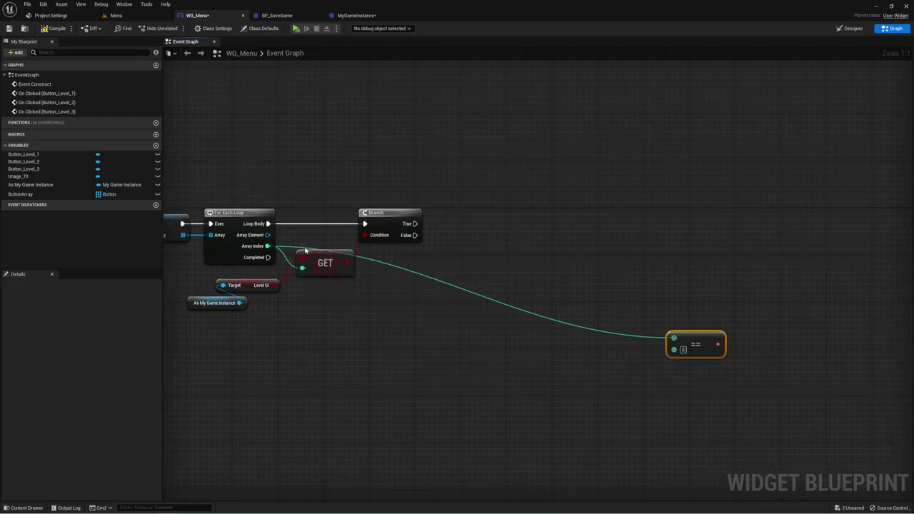
- Select the GET node and pull a new wire from the Branch's True output
click(214, 302)
click(314, 271)
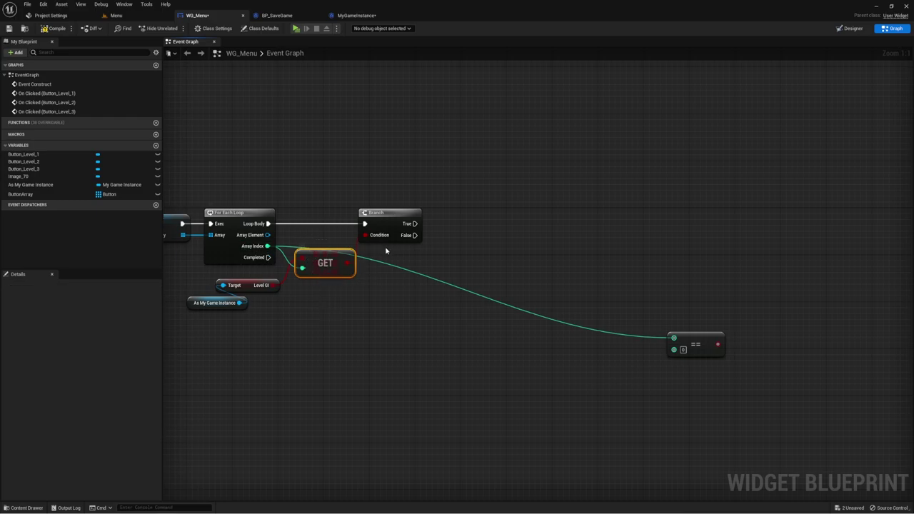
drag(414, 224, 490, 191)
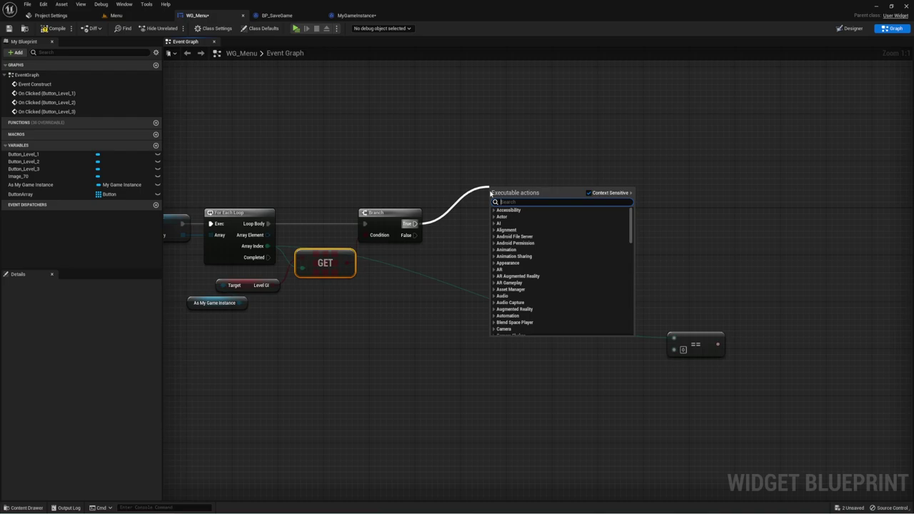
- Add a Set Background Color node targeting the loop's Array Element, then show the Designer
drag(268, 224, 297, 237)
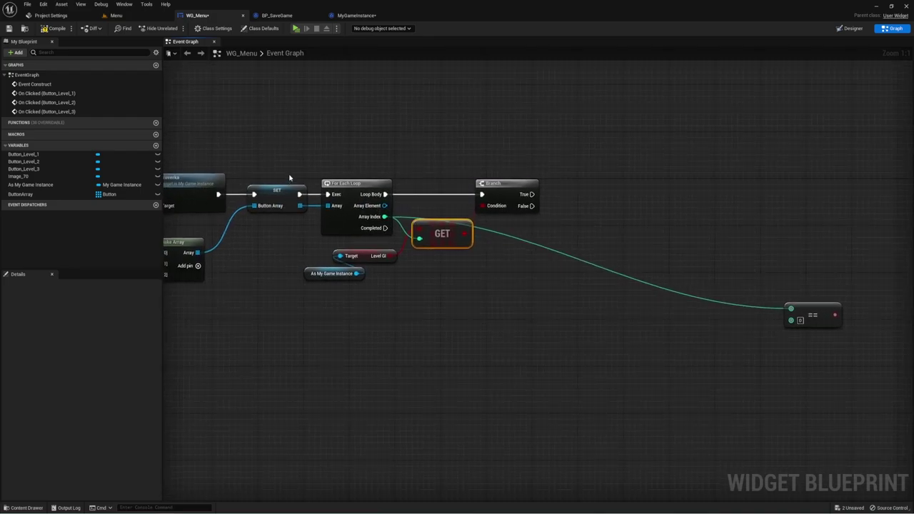
right_drag(289, 177, 400, 155)
right_drag(493, 183, 285, 207)
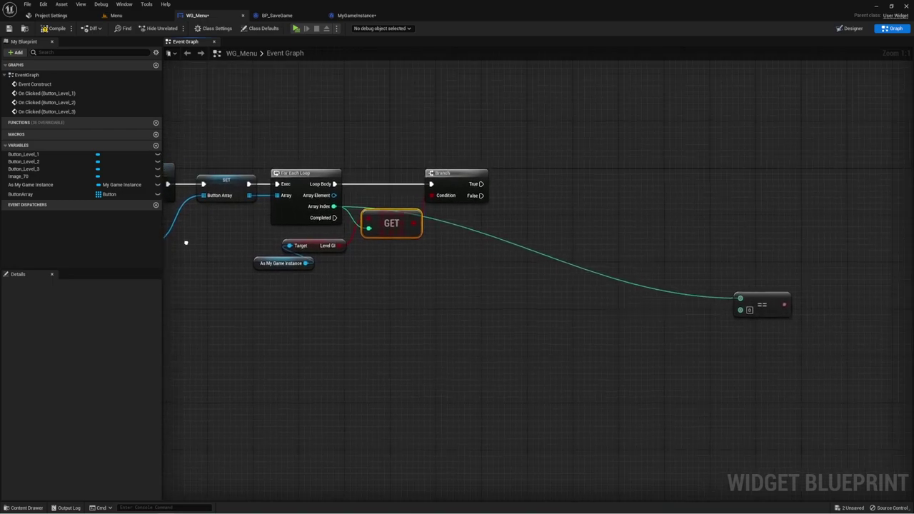
drag(285, 207, 508, 157)
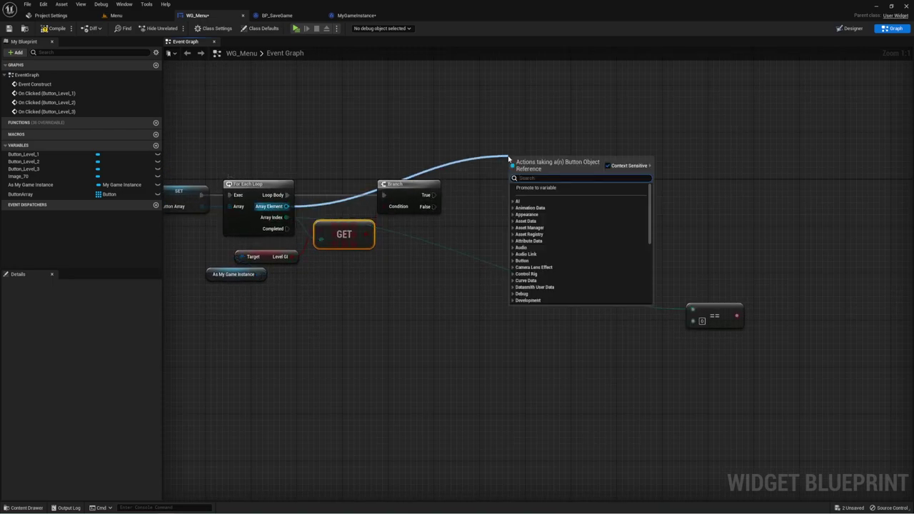
text(set)
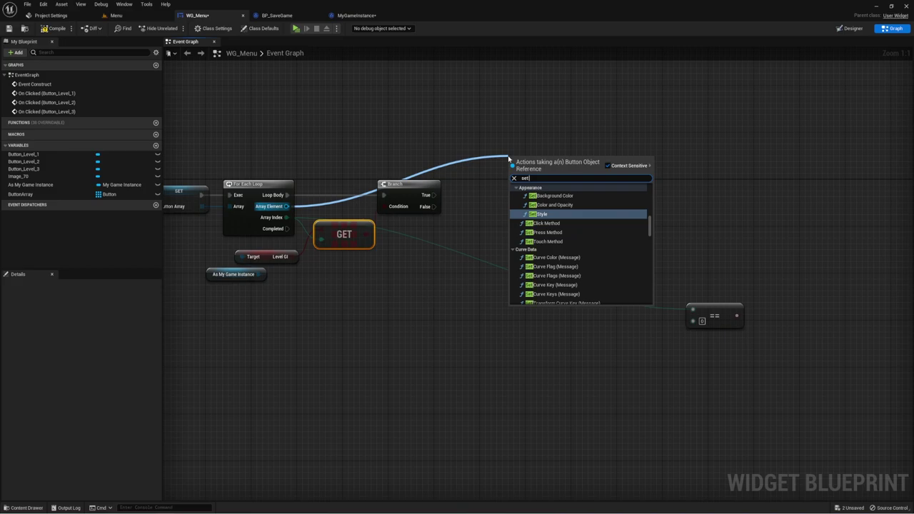
text( bac)
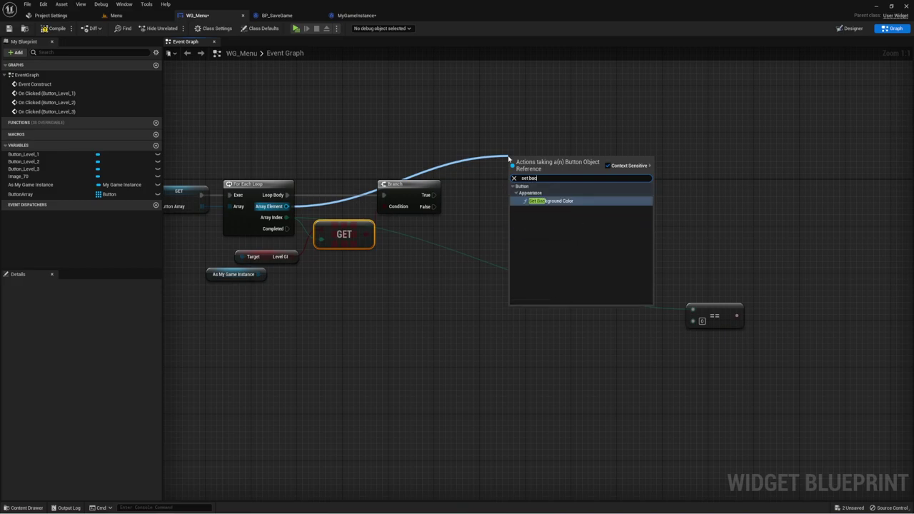
click(578, 204)
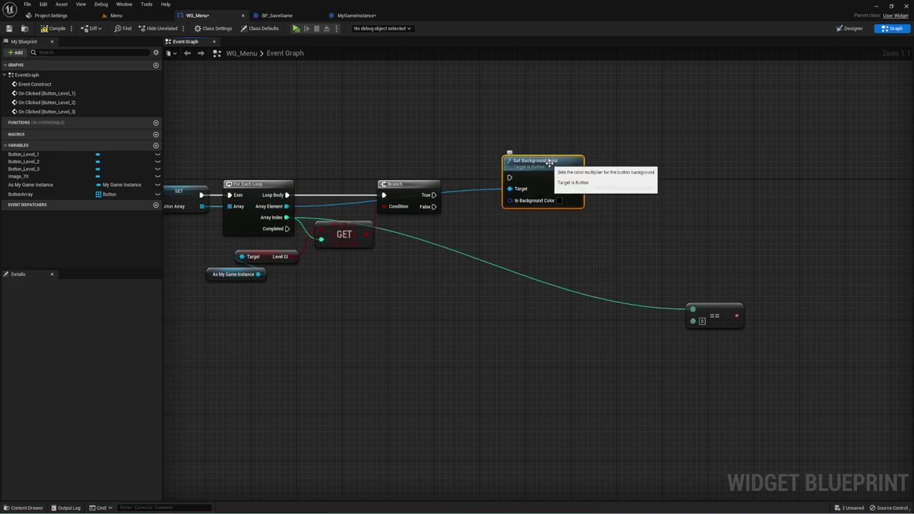
click(851, 30)
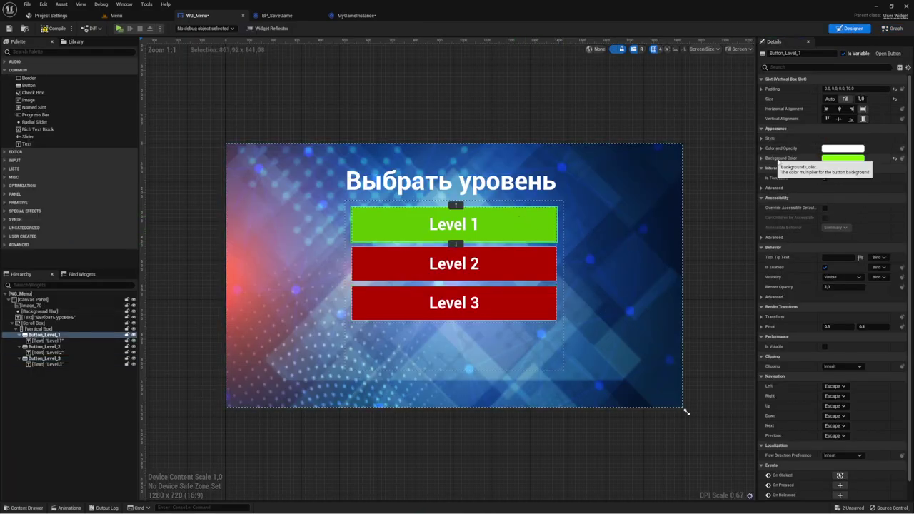
- Reset Button_Level_1's background colour and set it to green
click(894, 160)
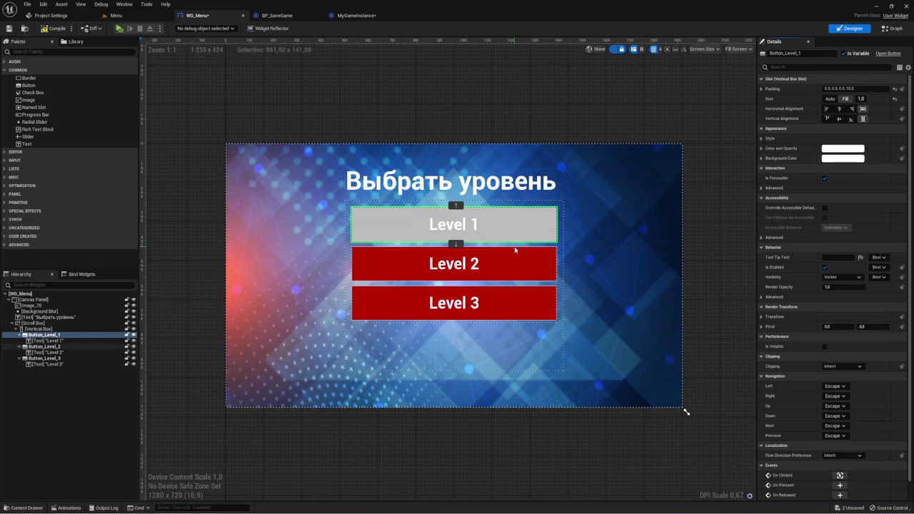
click(847, 160)
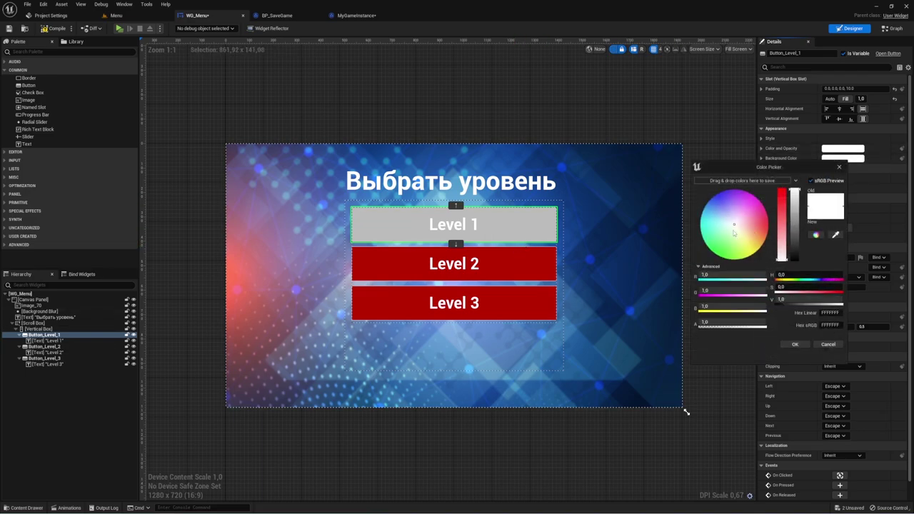
drag(733, 232, 718, 262)
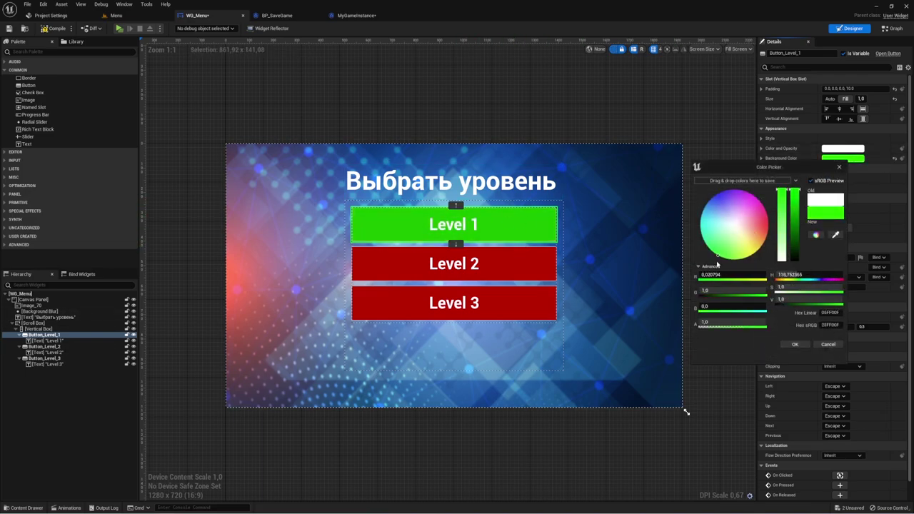
click(791, 344)
- Leave Button_Level_2's background red, then select Set Background Color in the Event Graph
click(526, 265)
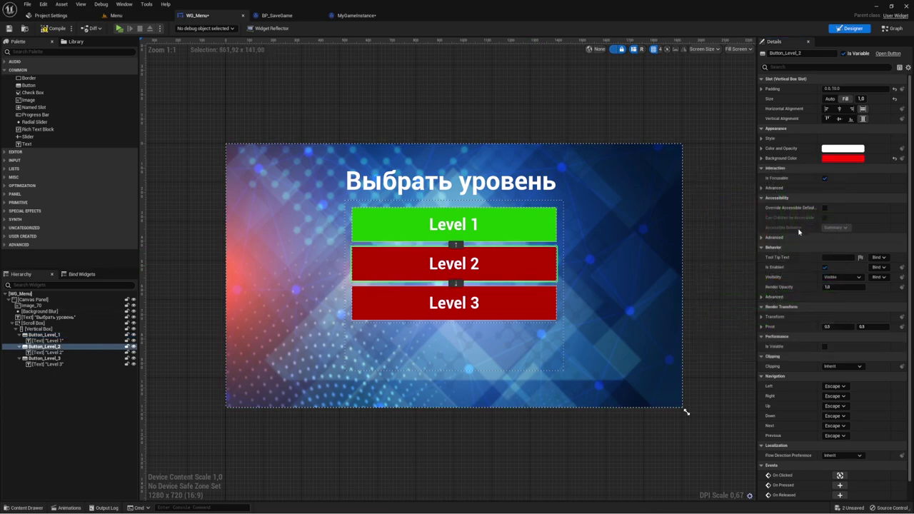
click(836, 160)
mouse_move(721, 233)
mouse_down()
mouse_move(709, 271)
mouse_move(762, 223)
mouse_up()
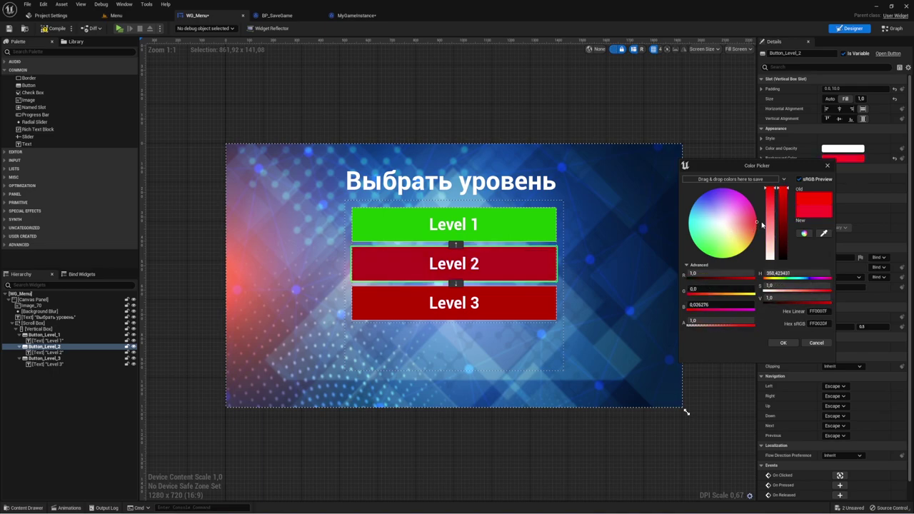
click(816, 343)
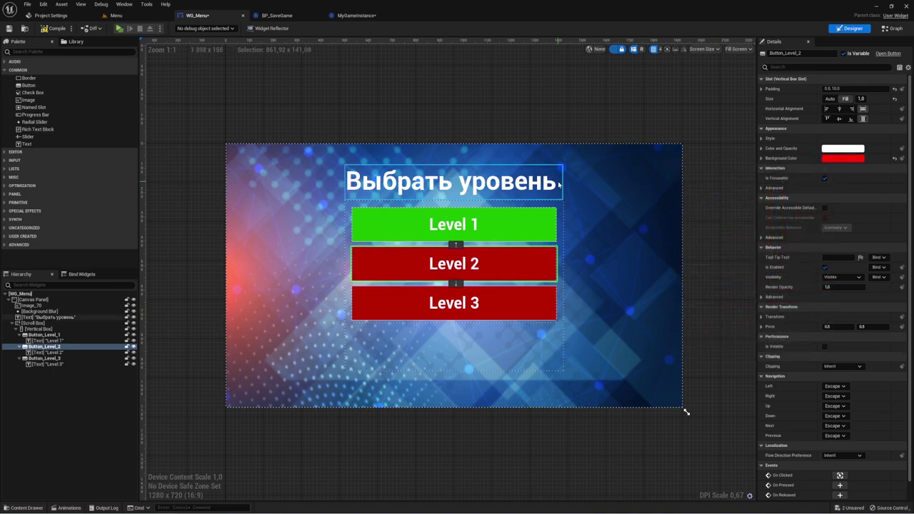
click(892, 28)
drag(537, 207, 629, 57)
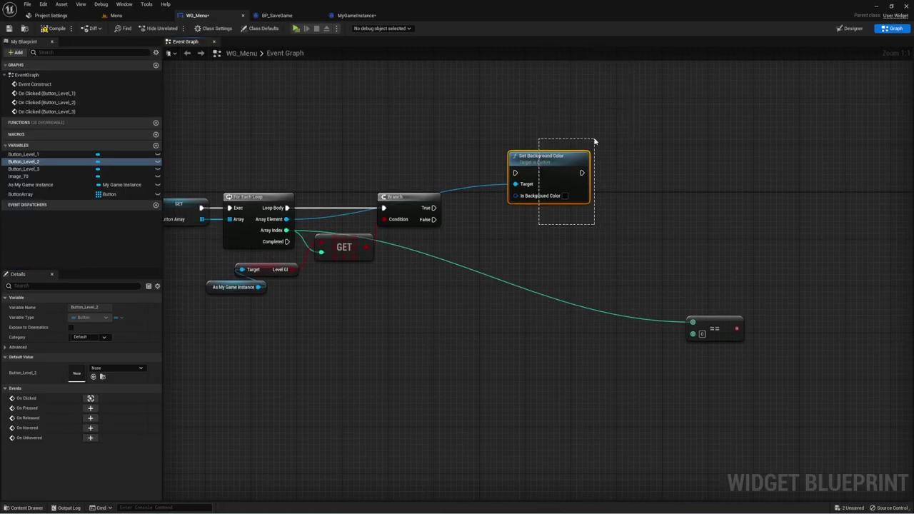
- Wire the Branch's True output into Set Background Color and give its In Background Color full bright green
drag(528, 160, 540, 154)
right_drag(493, 210, 532, 198)
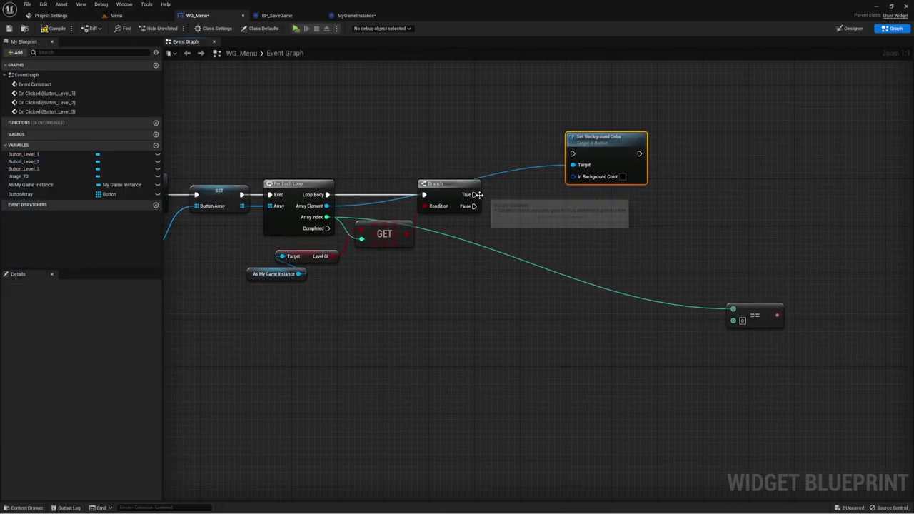
drag(473, 194, 573, 155)
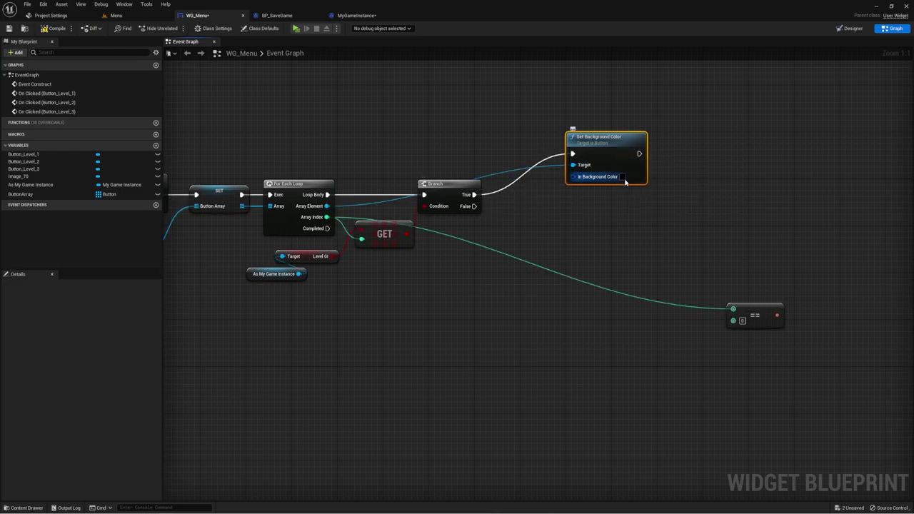
click(622, 176)
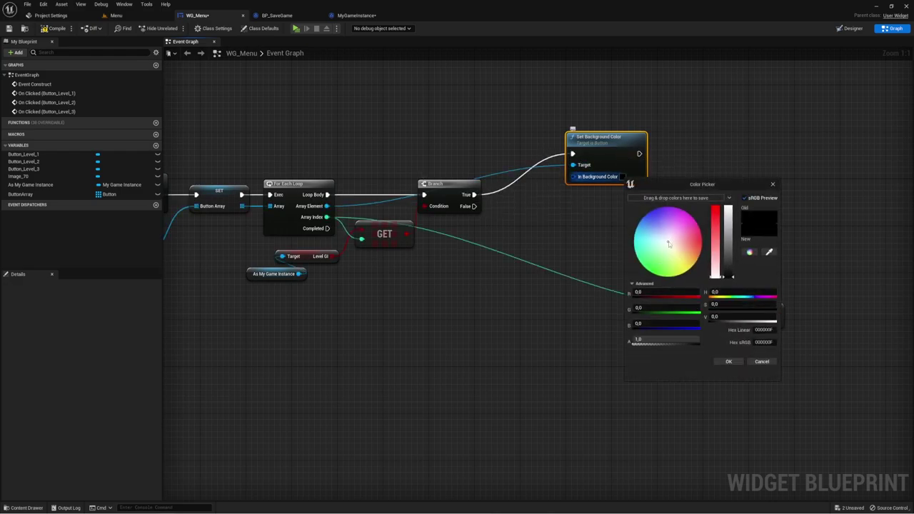
drag(668, 244, 644, 291)
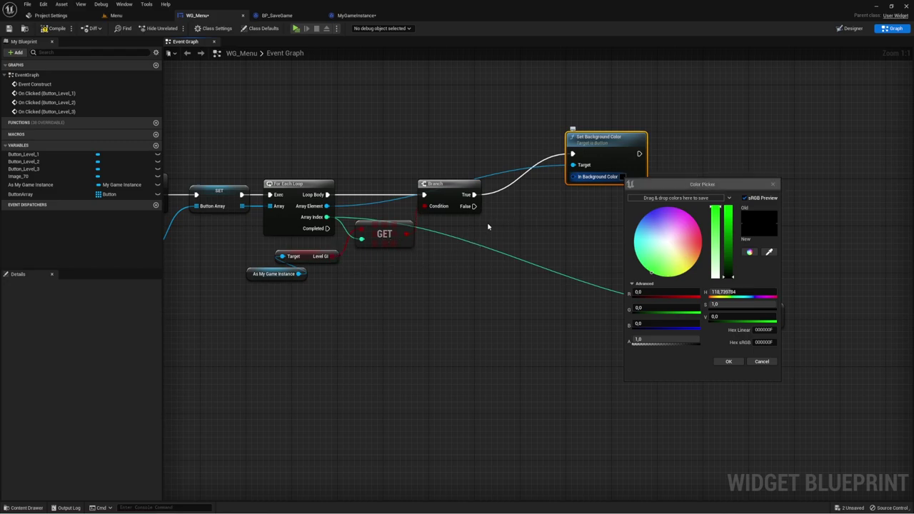
click(715, 208)
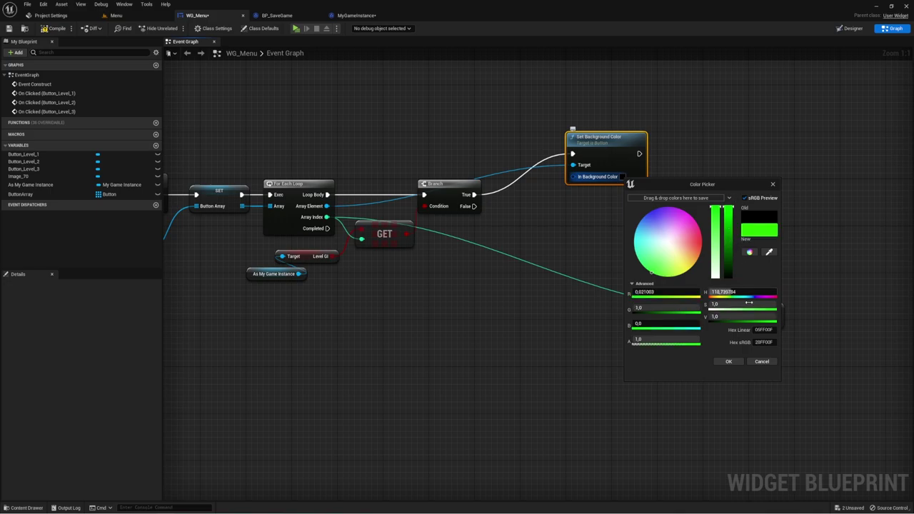
click(729, 361)
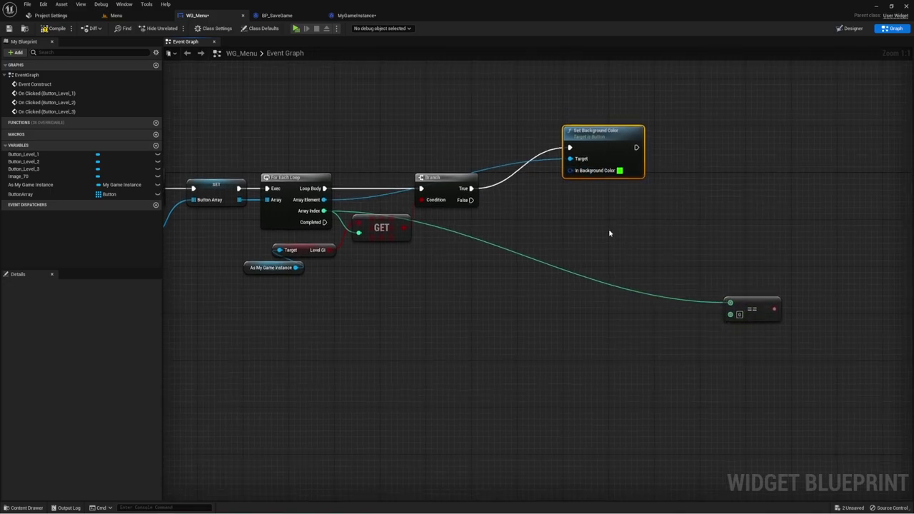
- Duplicate the Set Background Color node and rearrange it and the == node beside the Branch
click(602, 141)
key(ctrl+d)
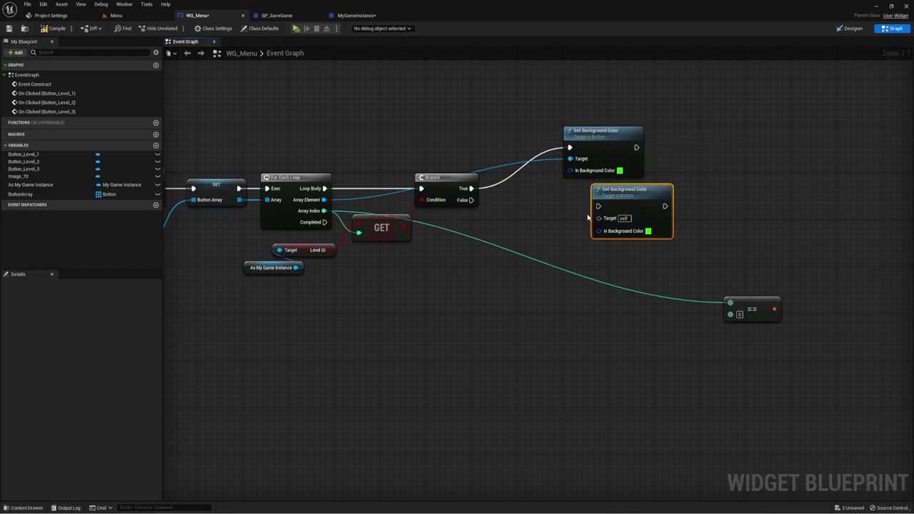
drag(612, 197, 687, 198)
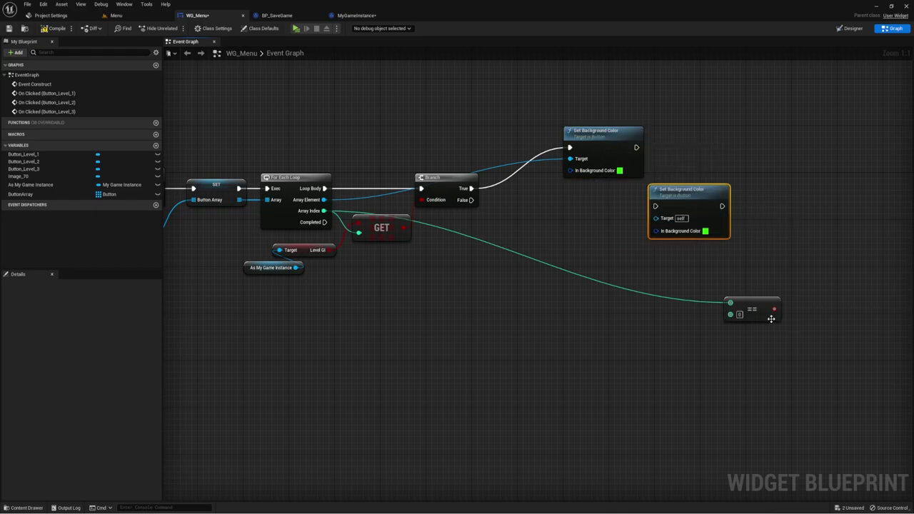
drag(756, 309, 611, 239)
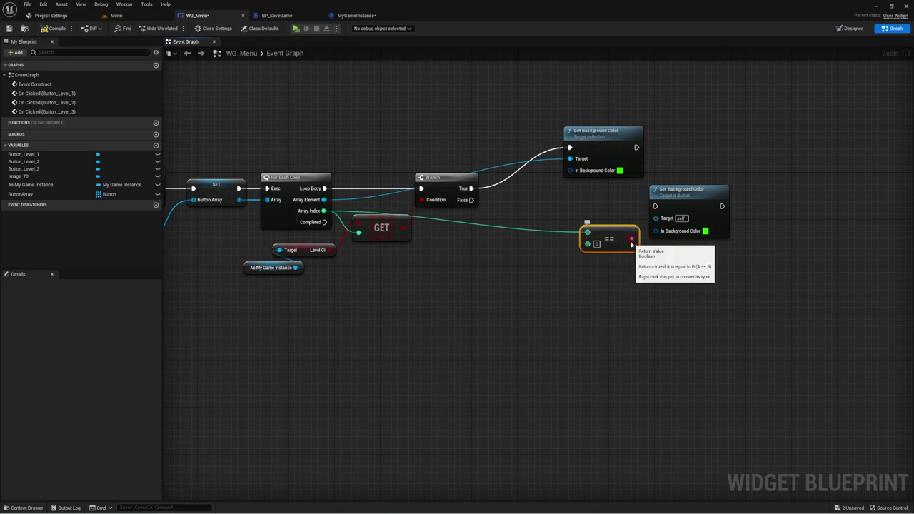
drag(694, 207, 779, 207)
drag(614, 234, 632, 251)
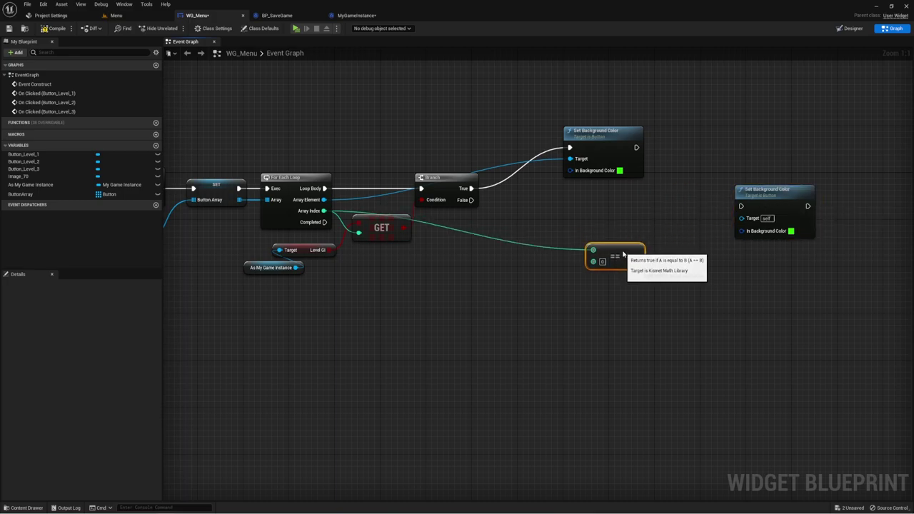
drag(471, 200, 499, 209)
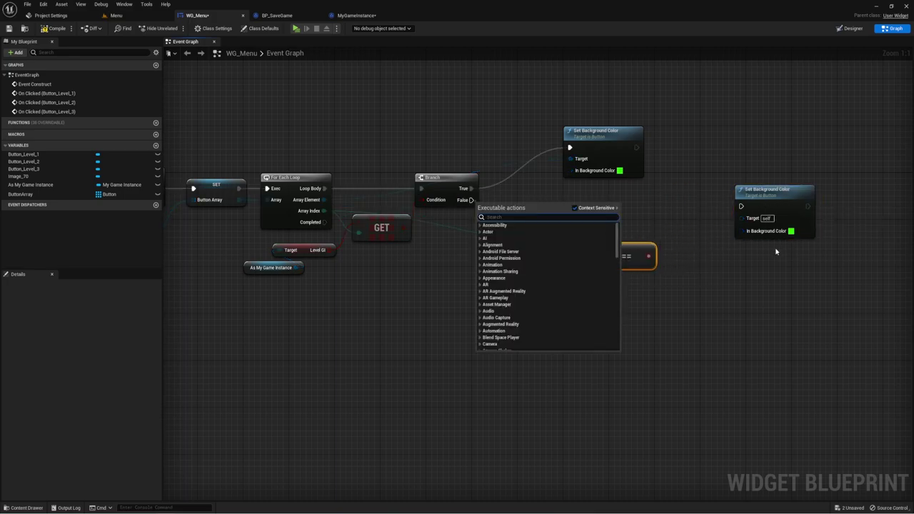
click(737, 274)
- Paste another Set Background Color node, set its colour to red, and place it below the Branch
key(ctrl+v)
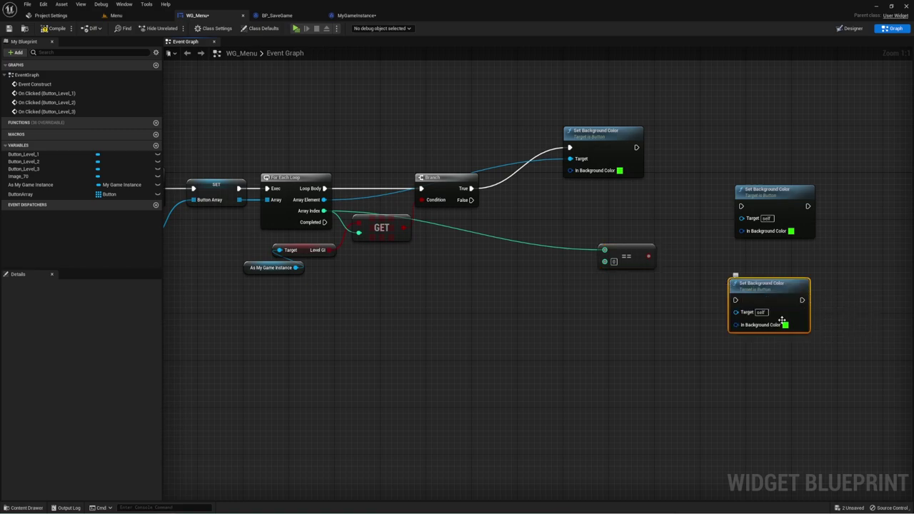
click(786, 325)
click(707, 379)
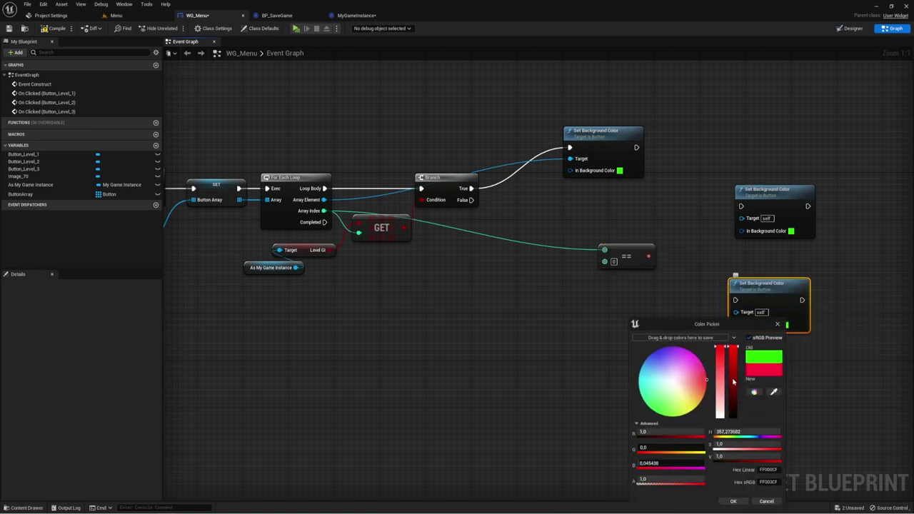
click(733, 501)
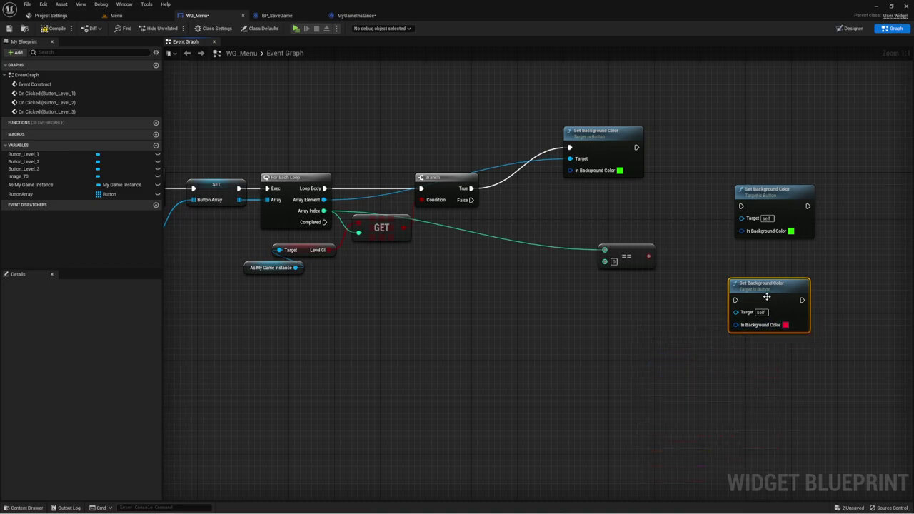
drag(764, 284, 603, 289)
drag(613, 252, 737, 251)
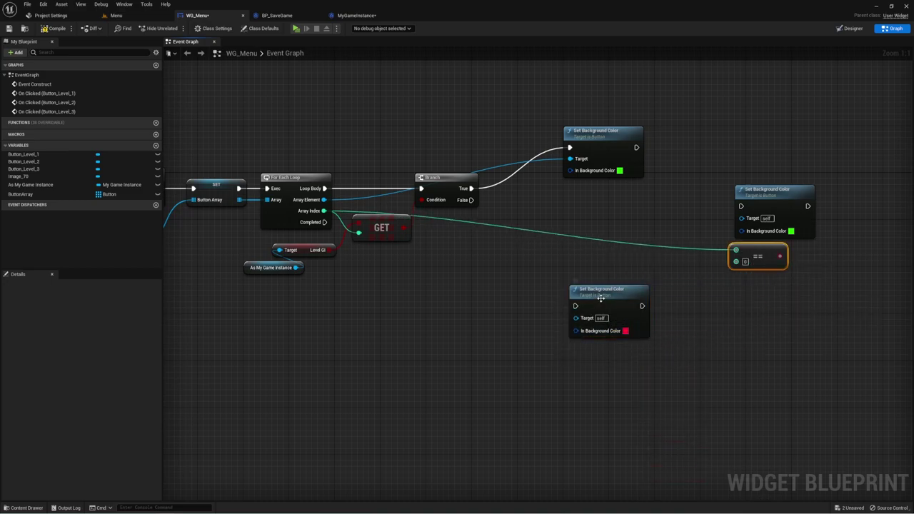
mouse_move(576, 306)
mouse_down()
mouse_move(576, 288)
mouse_move(472, 200)
mouse_up()
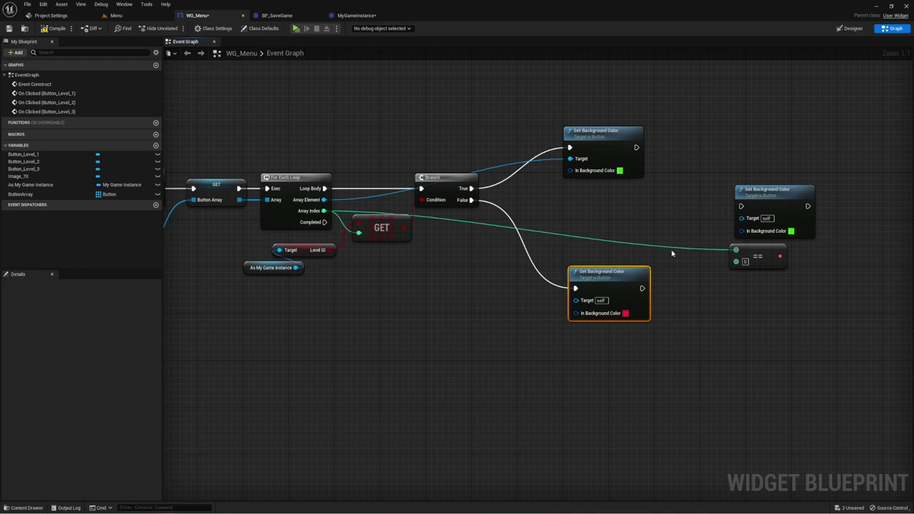
drag(693, 187, 753, 273)
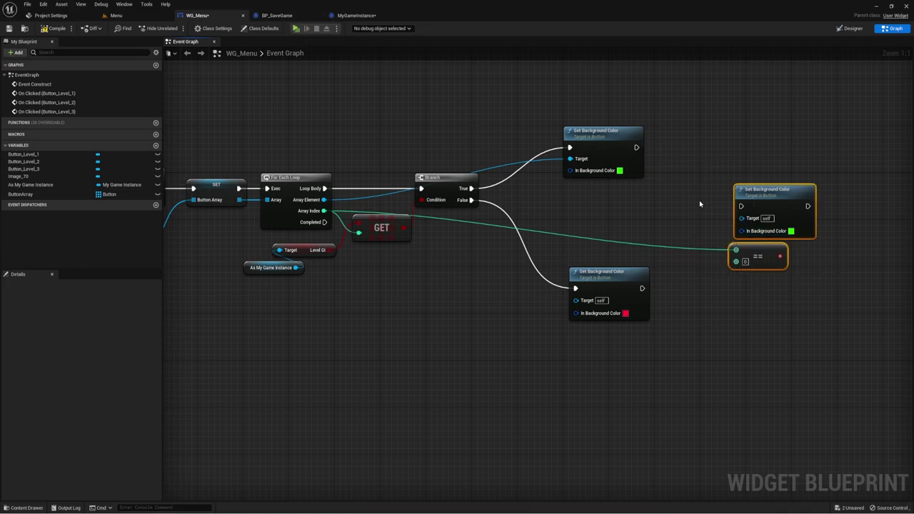
click(850, 28)
click(466, 211)
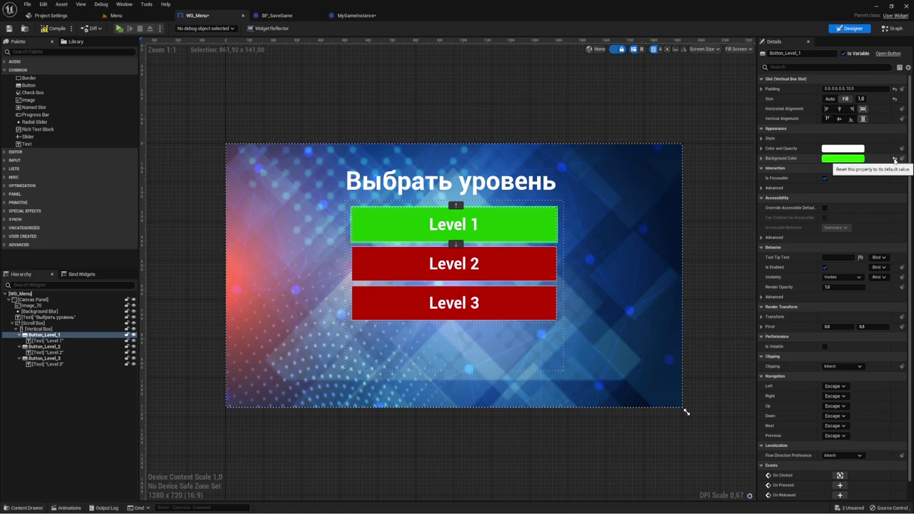
click(894, 29)
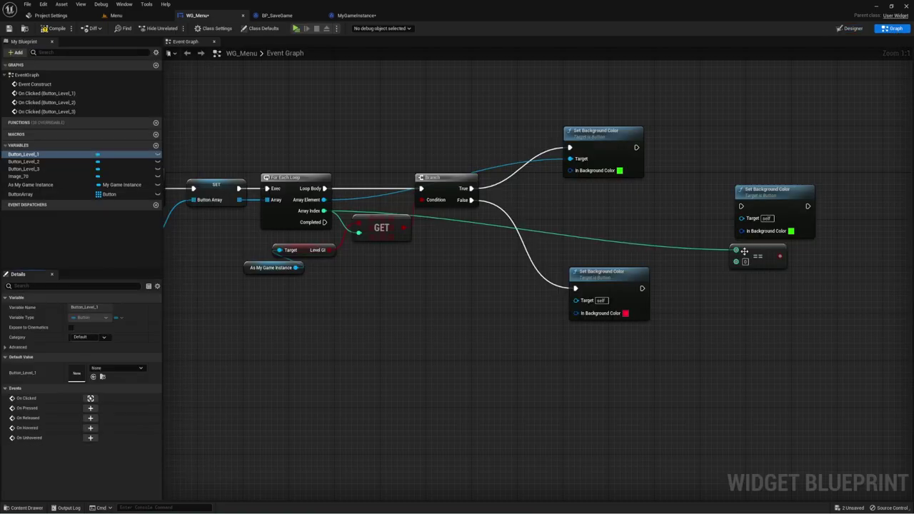
drag(729, 167, 789, 344)
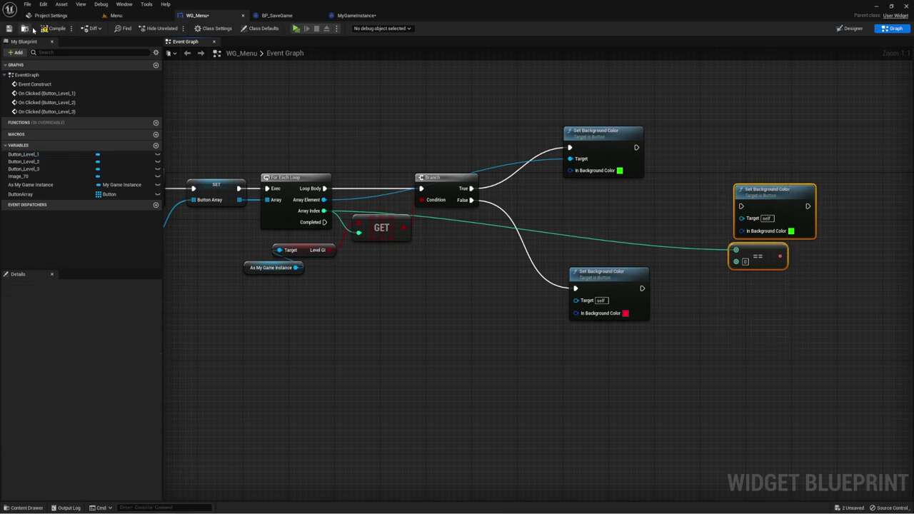
- Connect the For Each Loop's Array Element to the red node's Target through a reroute point
click(68, 31)
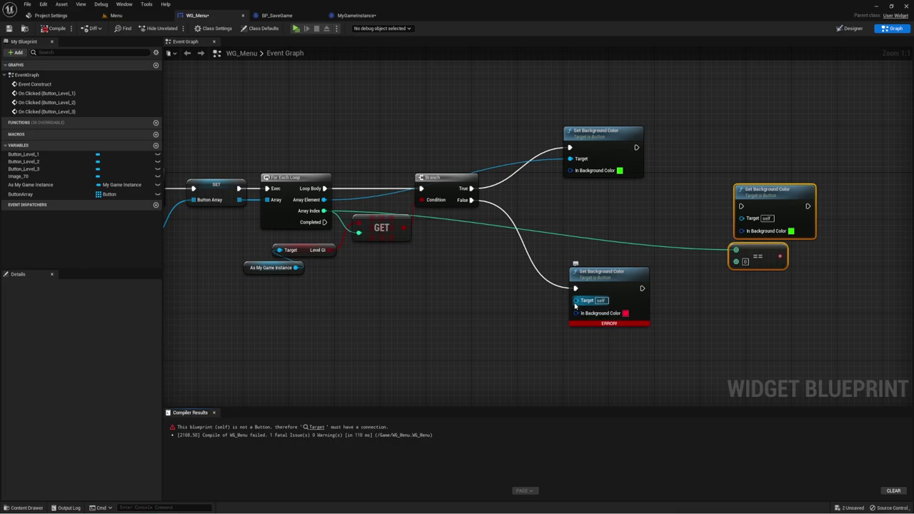
drag(575, 304, 324, 200)
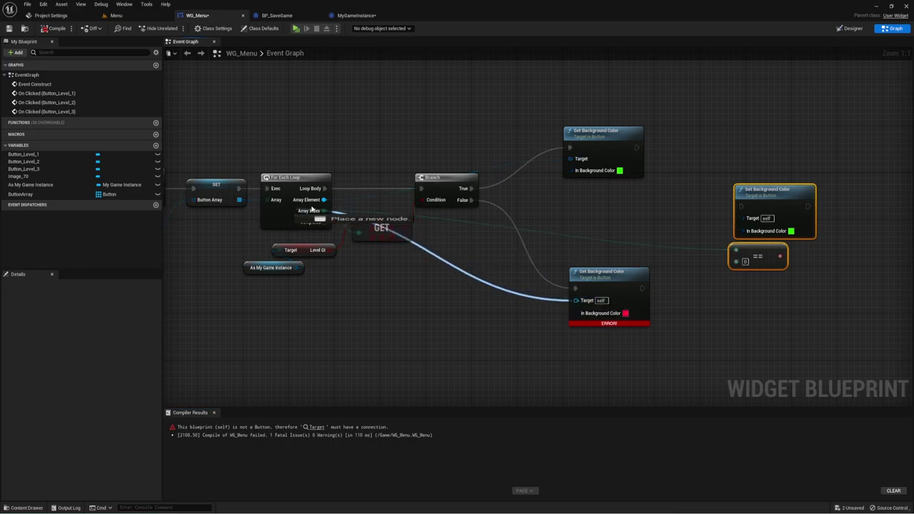
double_click(448, 244)
mouse_move(448, 244)
mouse_down()
mouse_move(497, 242)
mouse_move(570, 158)
mouse_up()
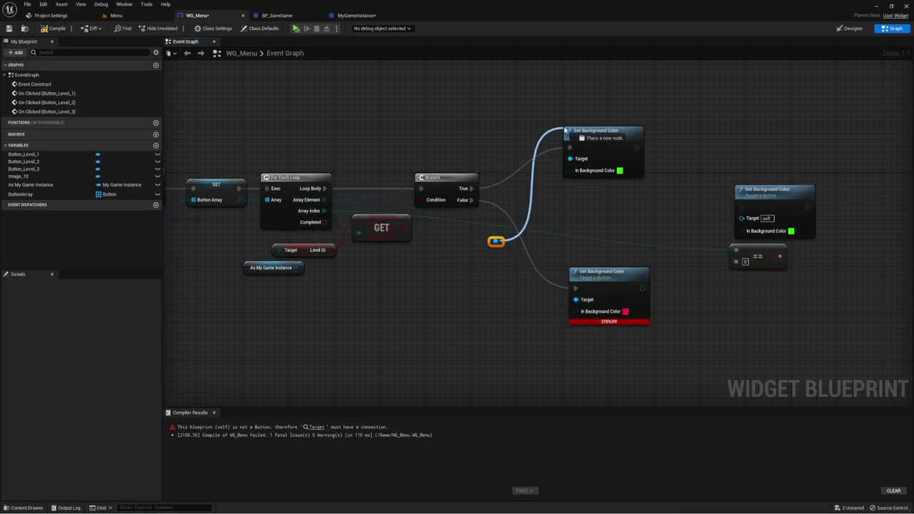
click(507, 170)
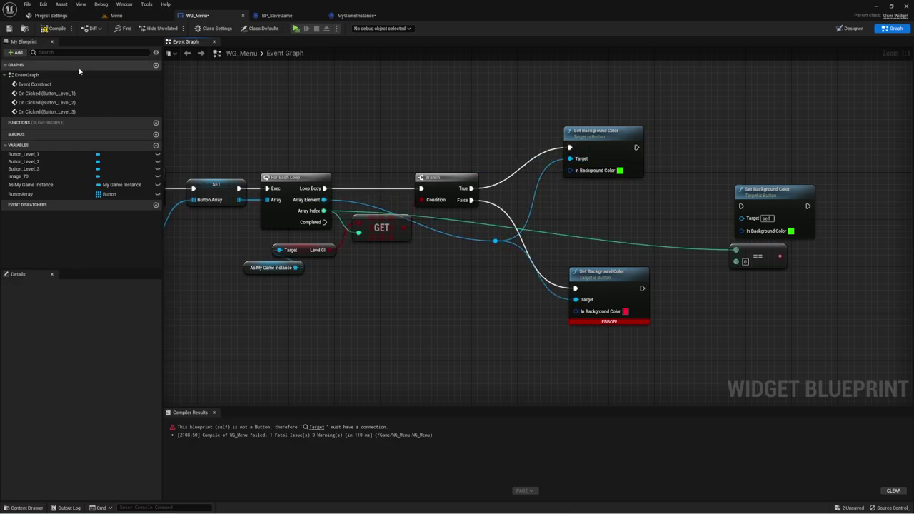
- Recompile without errors and preview the menu, clicking Level 1
click(53, 28)
click(295, 28)
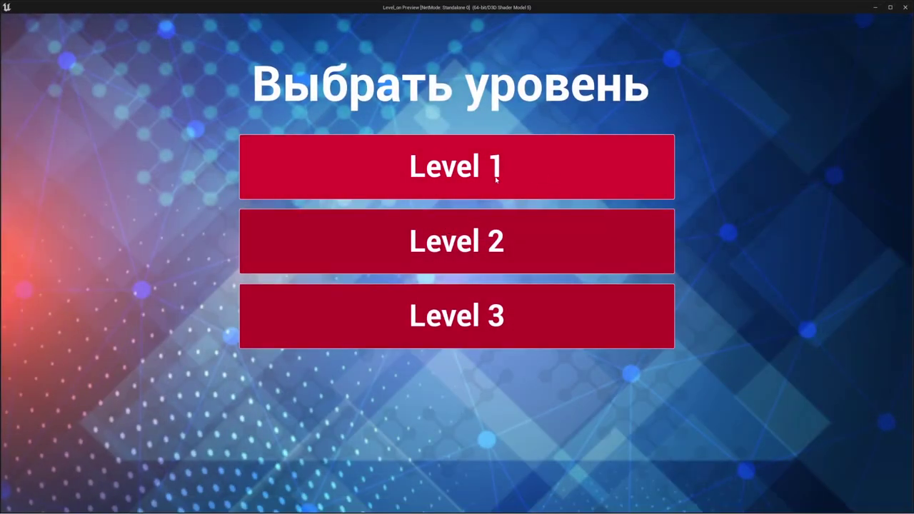
click(605, 174)
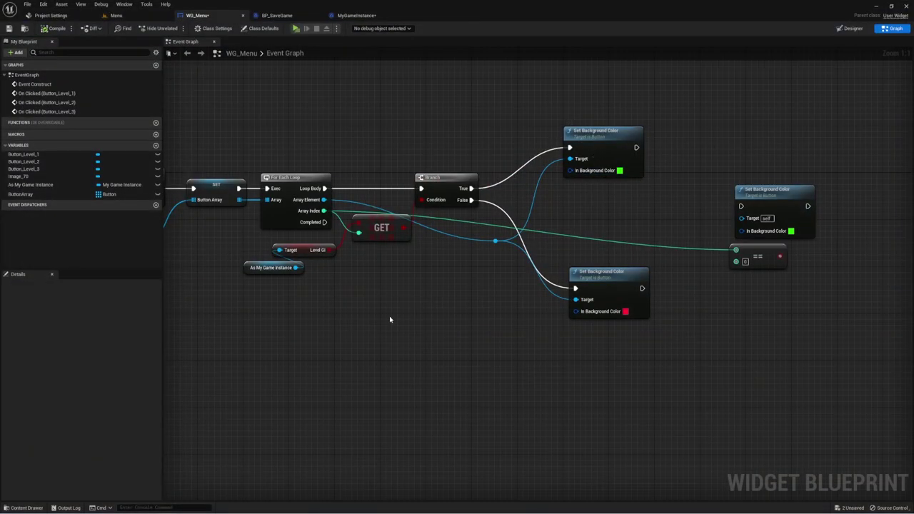
- Add a new Branch node and shift the == and green color nodes to make room
scroll(389, 319, down, 3)
scroll(410, 307, up, 3)
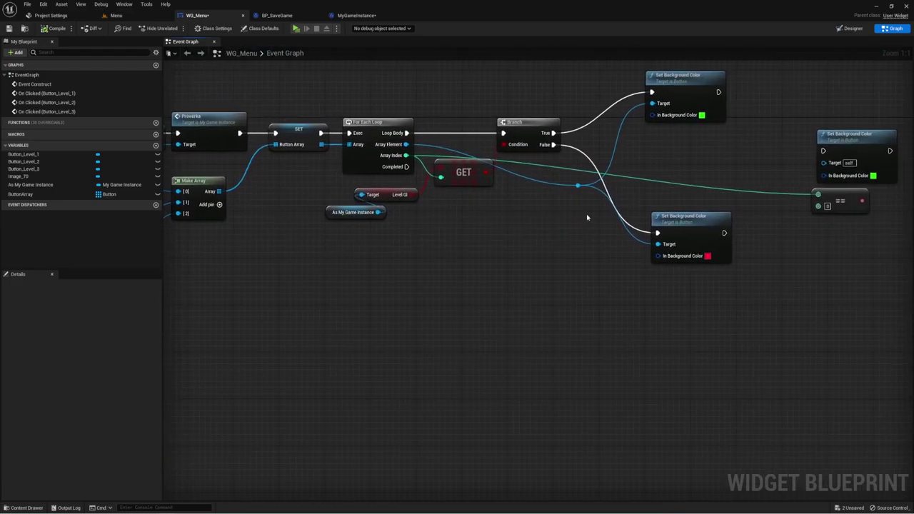
right_drag(587, 217, 481, 241)
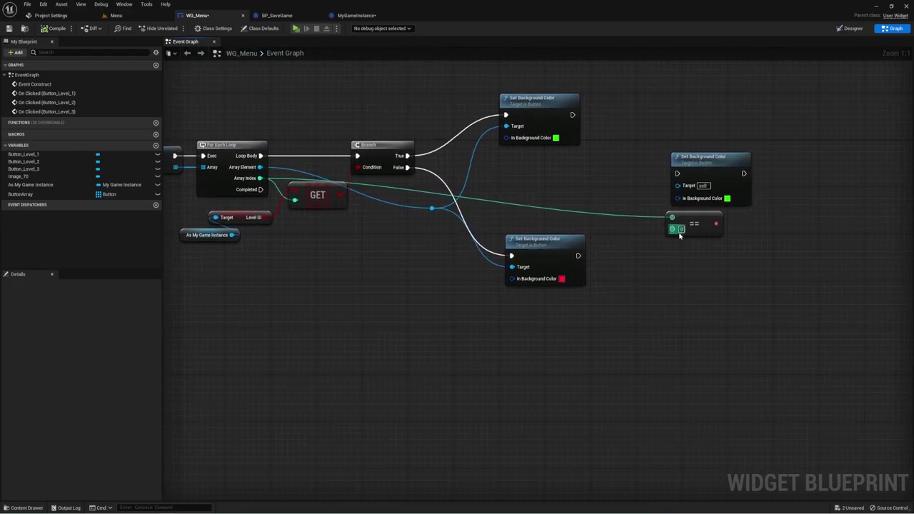
drag(689, 224, 571, 205)
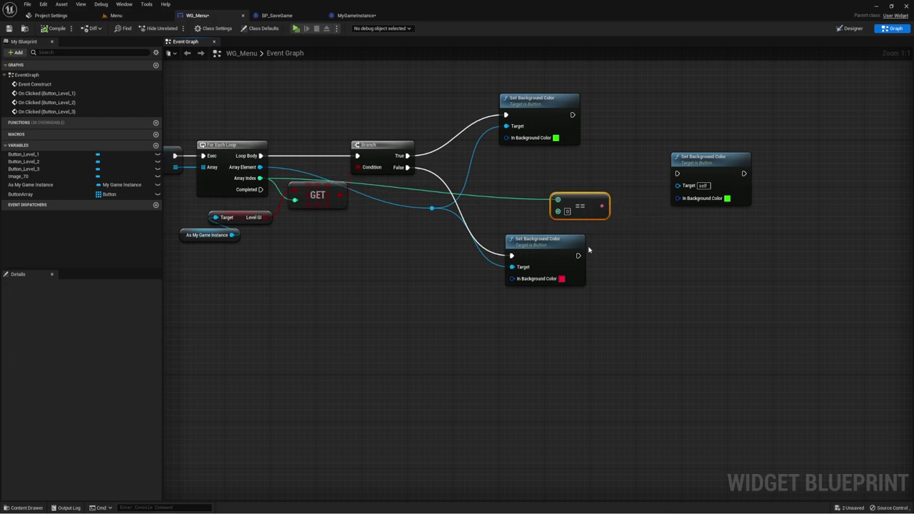
click(622, 185)
click(624, 171)
right_drag(676, 221, 577, 216)
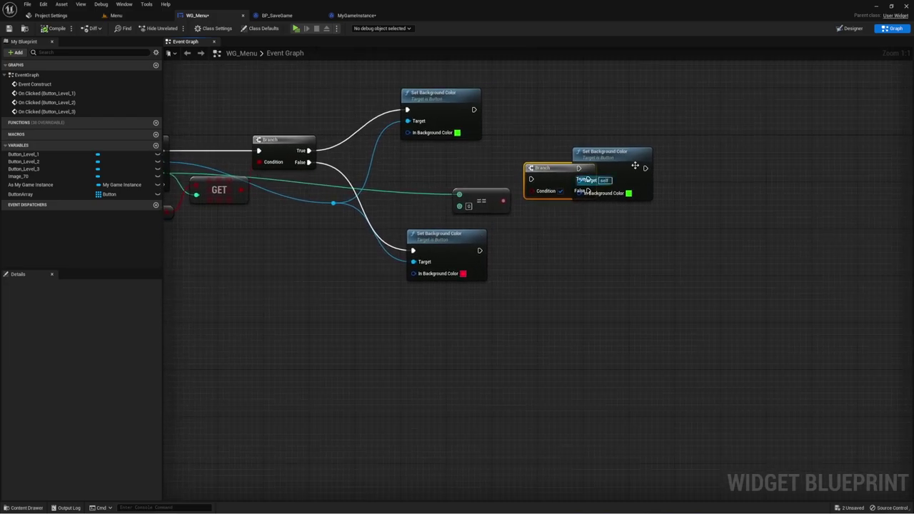
drag(593, 152, 666, 145)
right_drag(528, 244, 379, 249)
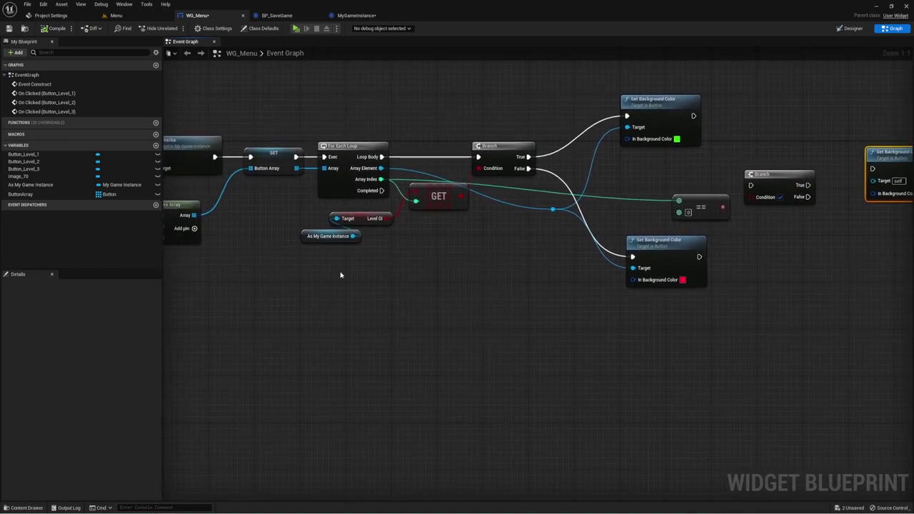
- Feed the == result into the new Branch's Condition and run it from the first Branch's False
click(279, 193)
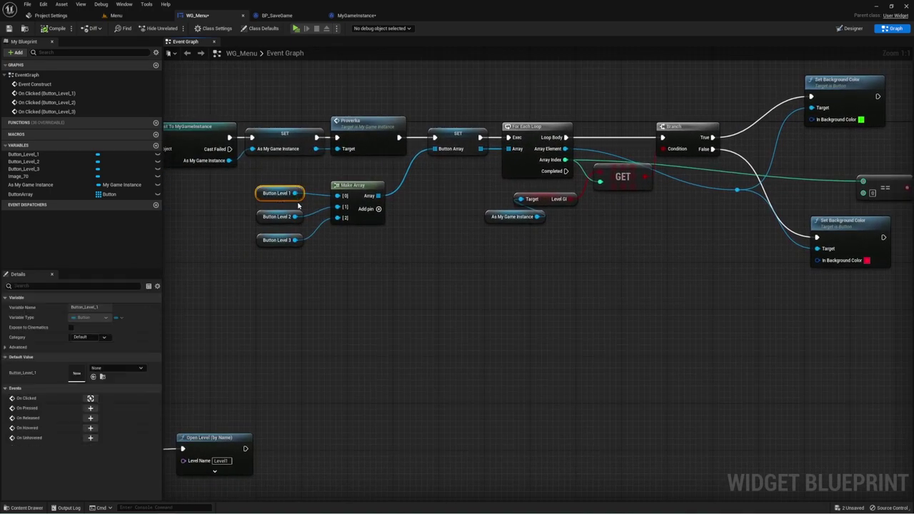
right_drag(897, 226, 638, 240)
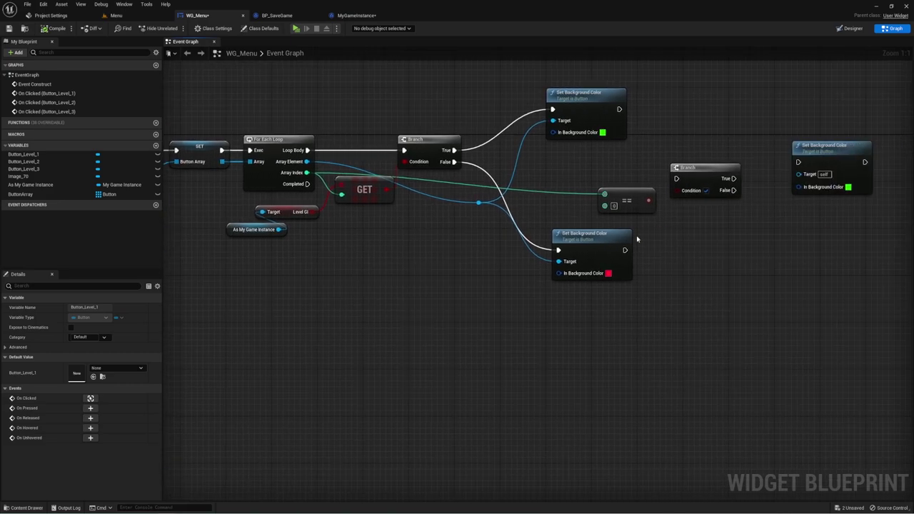
click(608, 209)
drag(648, 201, 683, 193)
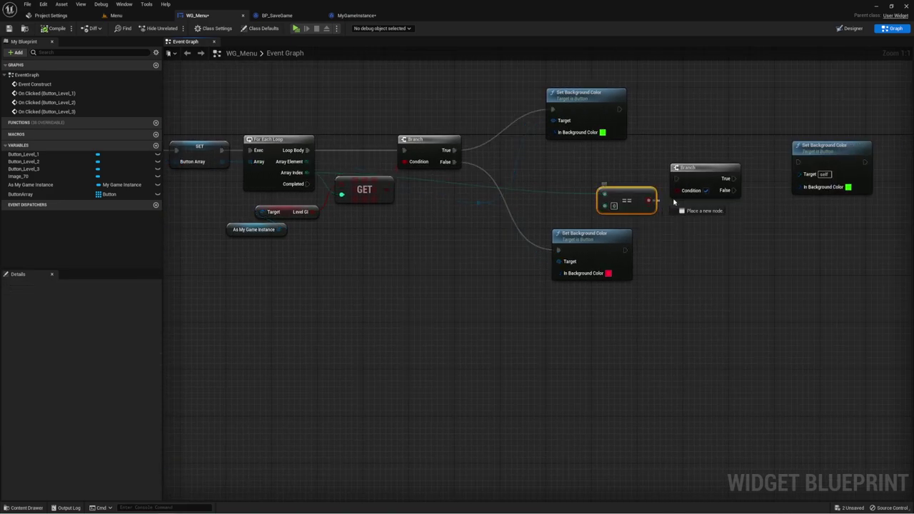
drag(454, 162, 676, 179)
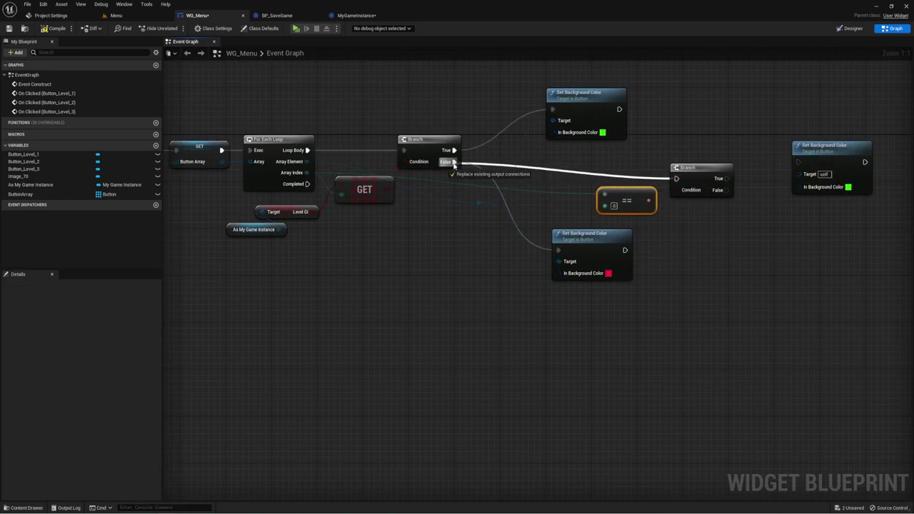
drag(584, 247, 789, 259)
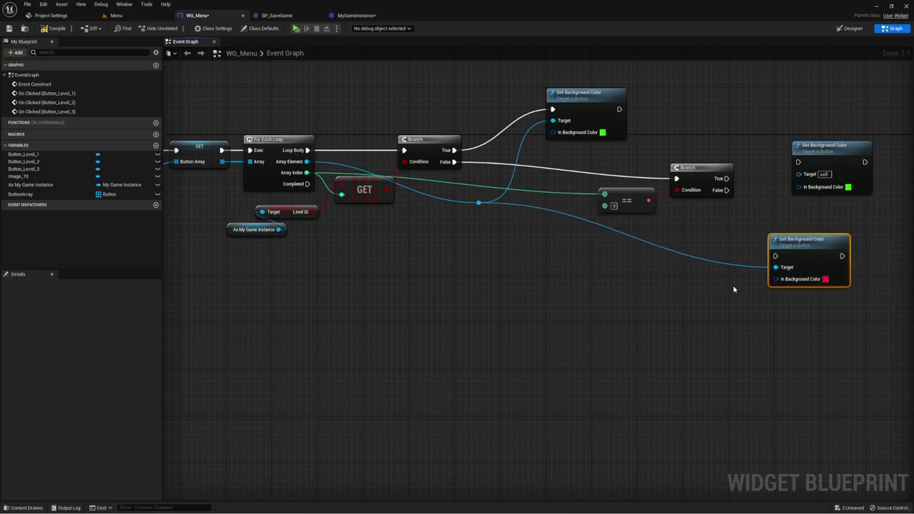
- Run the green color node from the new Branch's True and the red one from False
drag(727, 178, 799, 164)
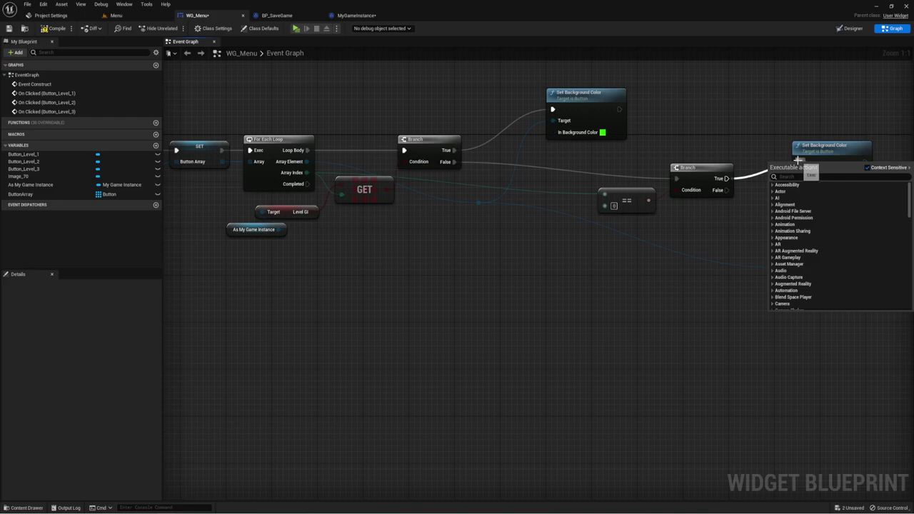
drag(726, 179, 798, 162)
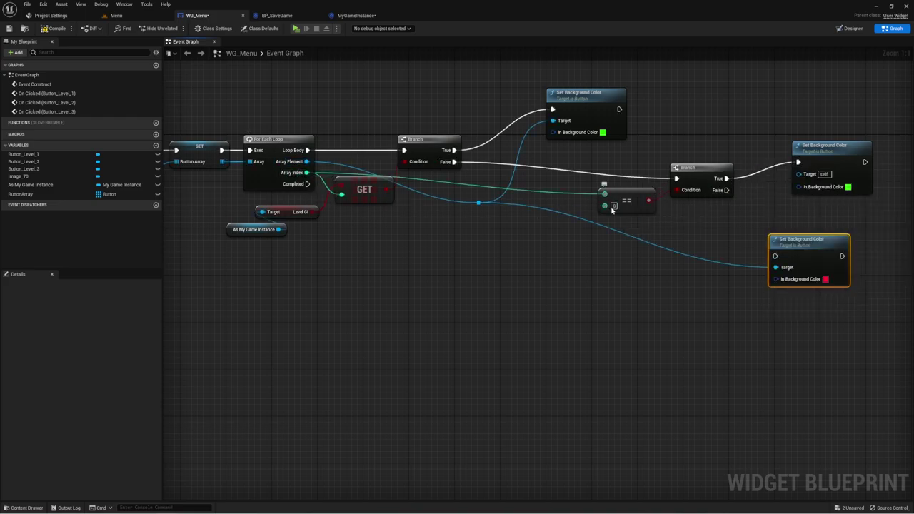
drag(725, 190, 776, 256)
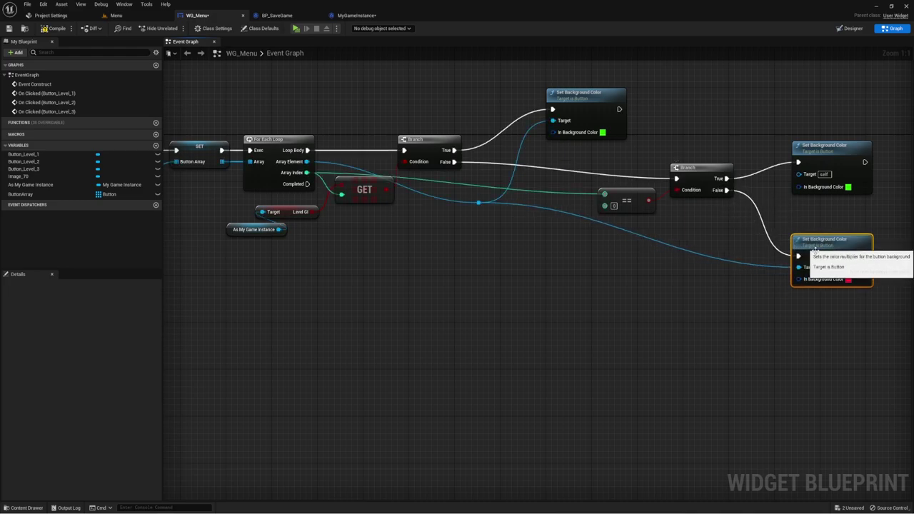
- Tidy the comparison and color nodes, feed the looped button into the green node's Target, and compile
right_drag(800, 245, 681, 242)
mouse_move(513, 189)
mouse_down()
mouse_move(637, 297)
mouse_move(714, 298)
mouse_move(402, 202)
mouse_up()
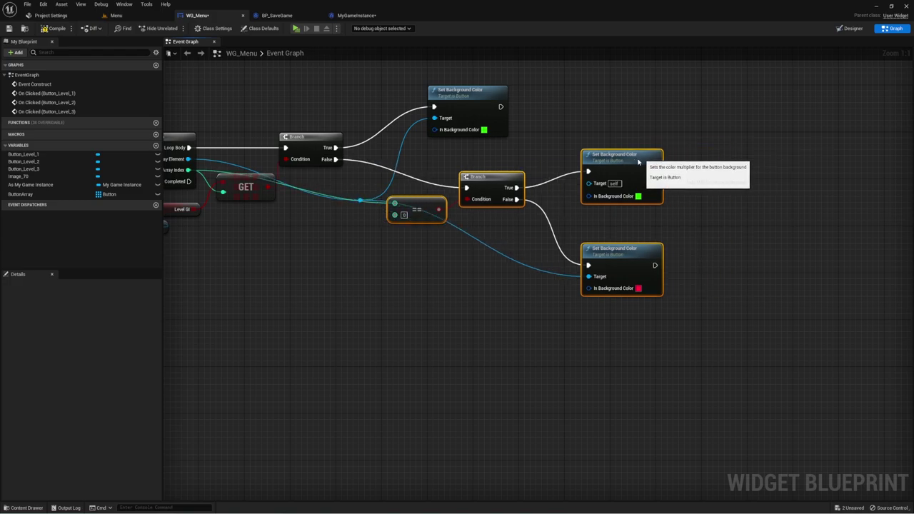
mouse_move(411, 234)
right_down()
mouse_move(476, 258)
mouse_move(580, 252)
right_up()
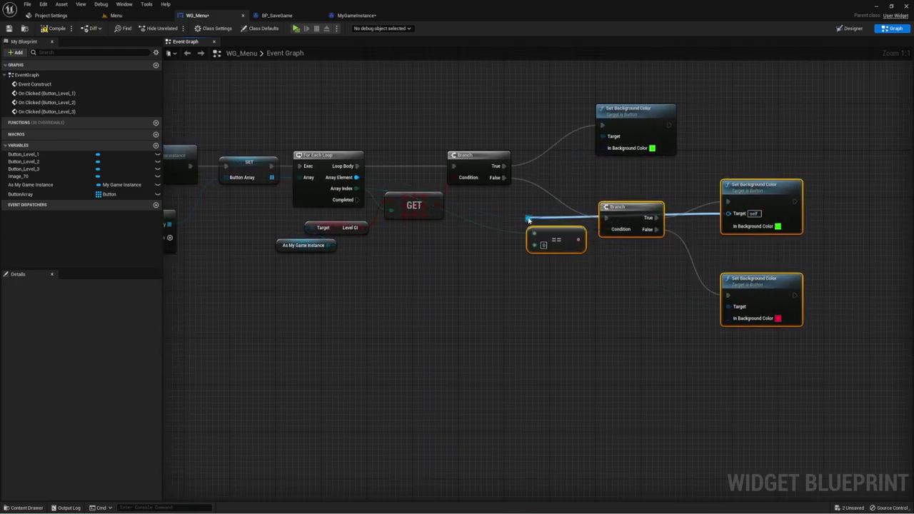
drag(728, 214, 528, 218)
drag(618, 205, 622, 201)
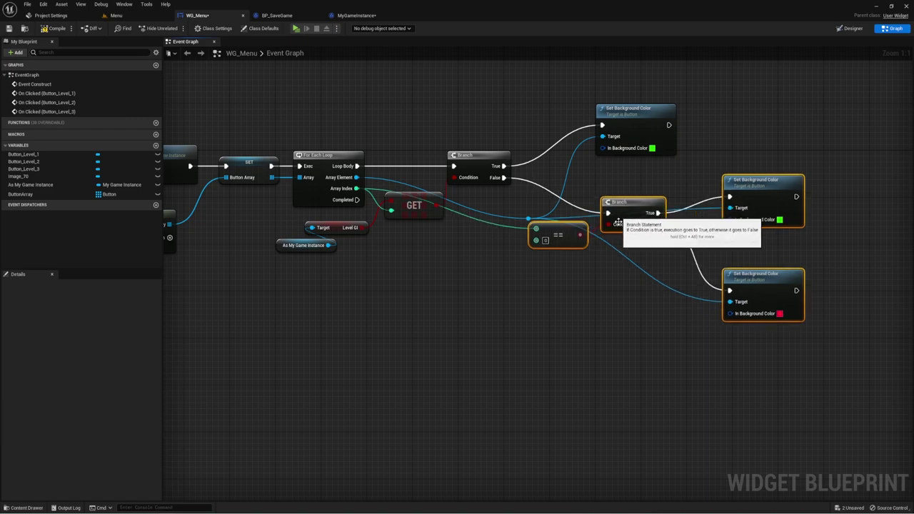
click(647, 256)
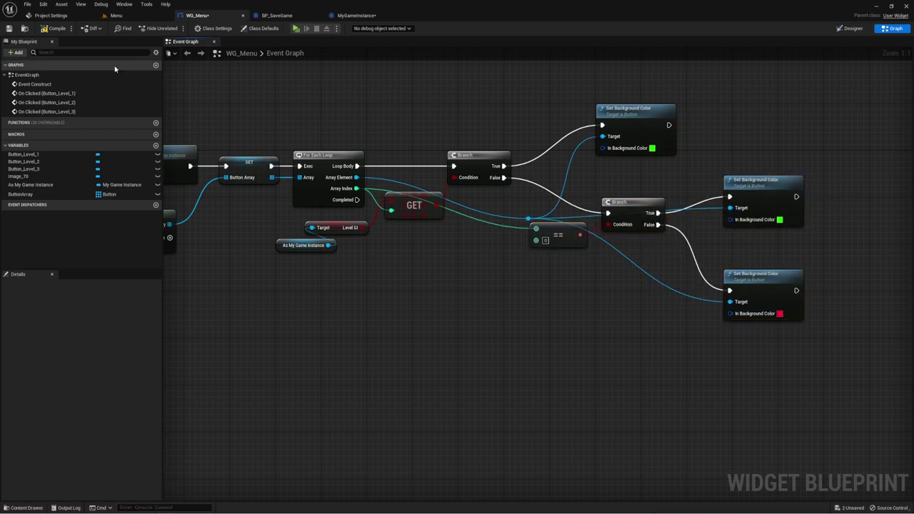
click(48, 31)
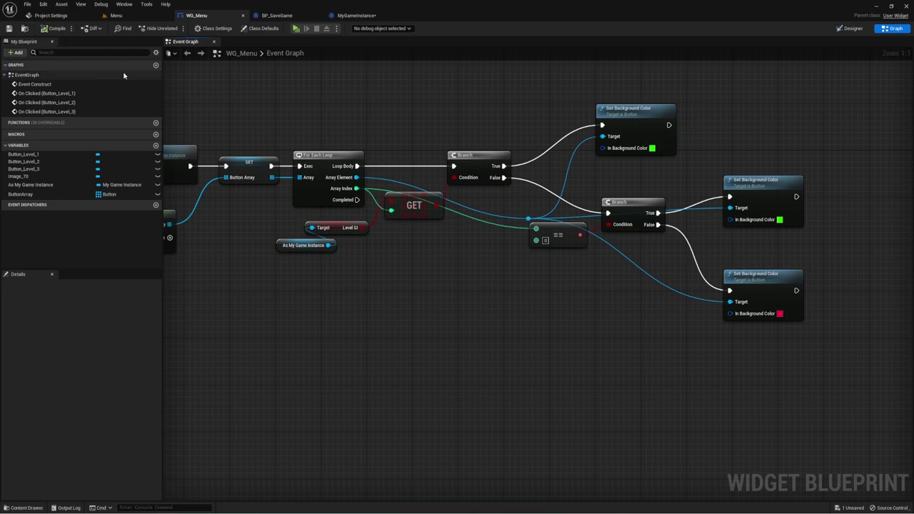
- Run a quick game preview from the Menu level
click(115, 15)
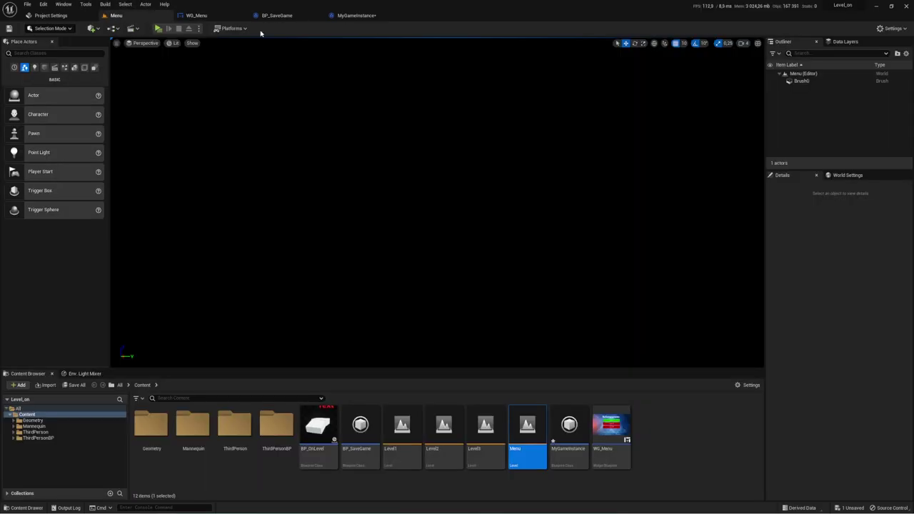
click(159, 29)
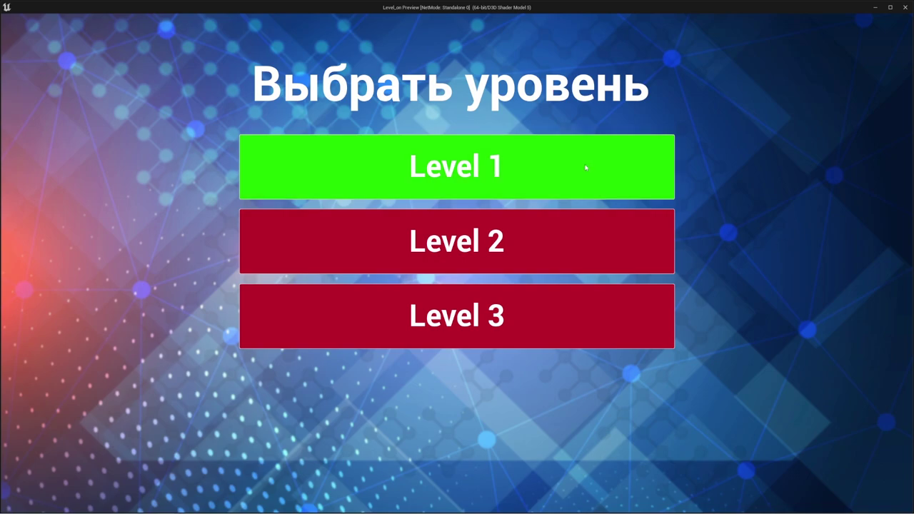
key(Escape)
- Set Button_Level_1's default background colour to purple in the Designer, then compile and save
click(196, 15)
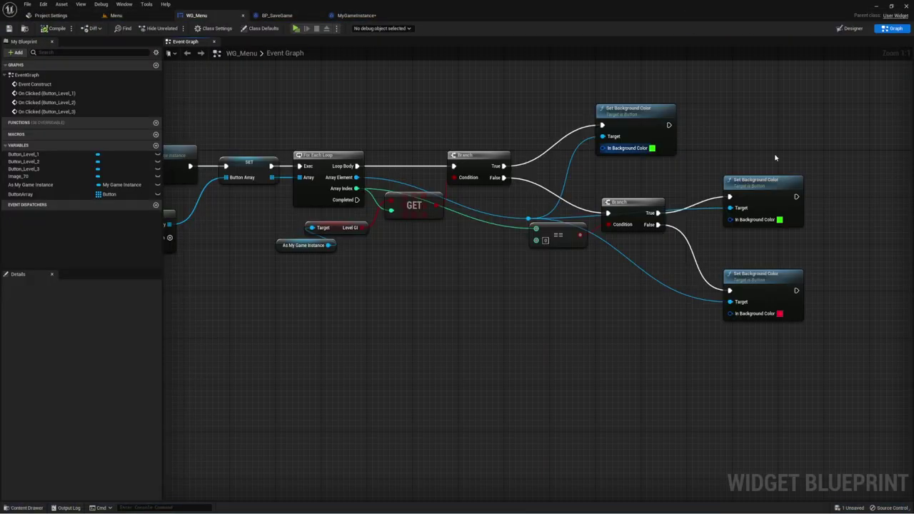
click(848, 28)
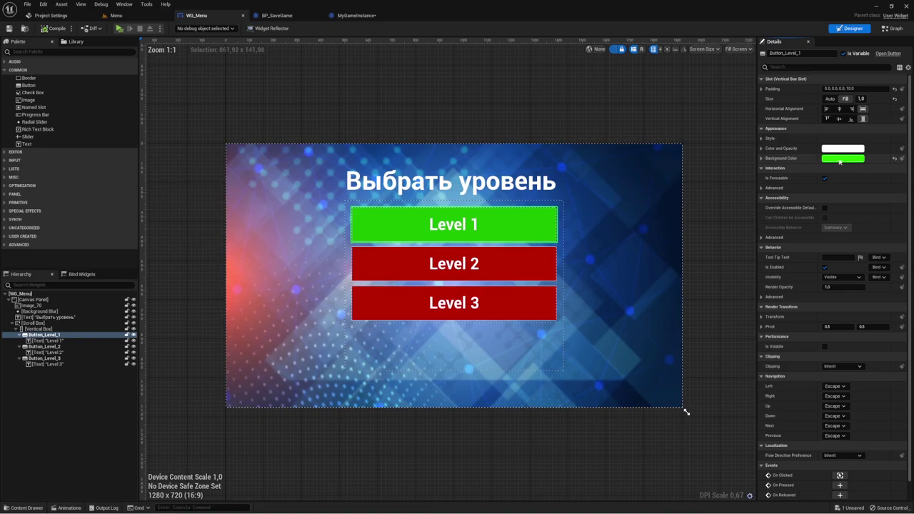
click(843, 158)
click(710, 188)
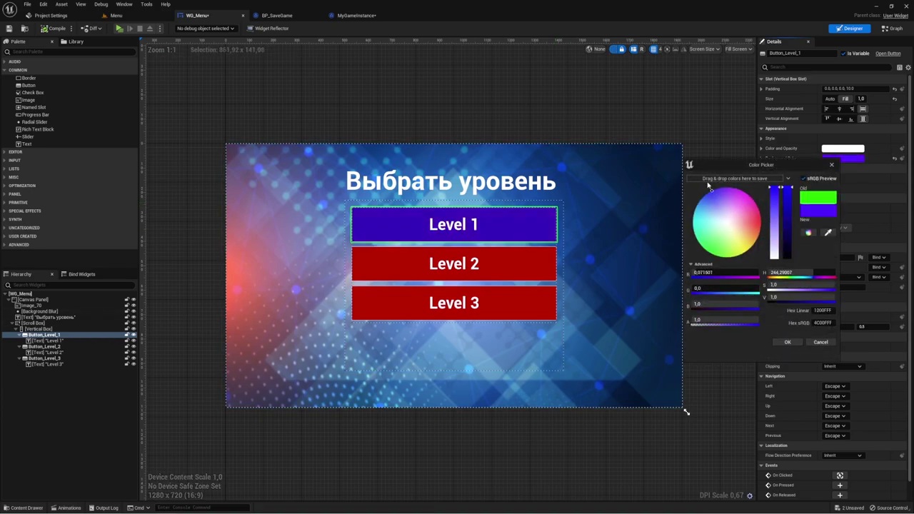
click(780, 341)
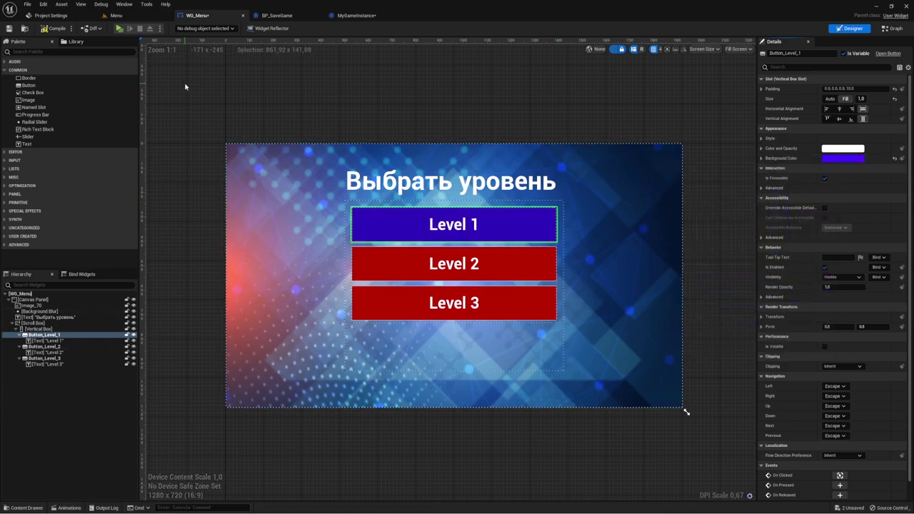
click(43, 30)
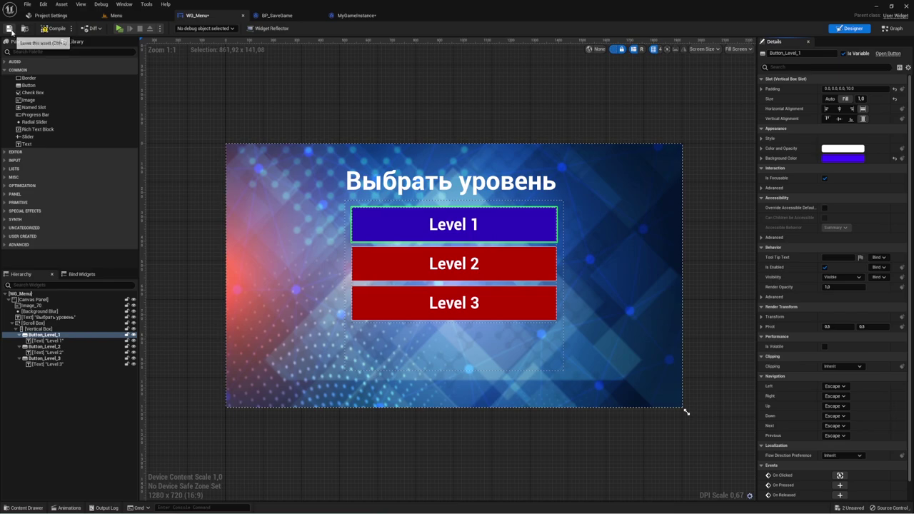
- Play the menu preview and try the Level 1 and Level 3 buttons
click(120, 30)
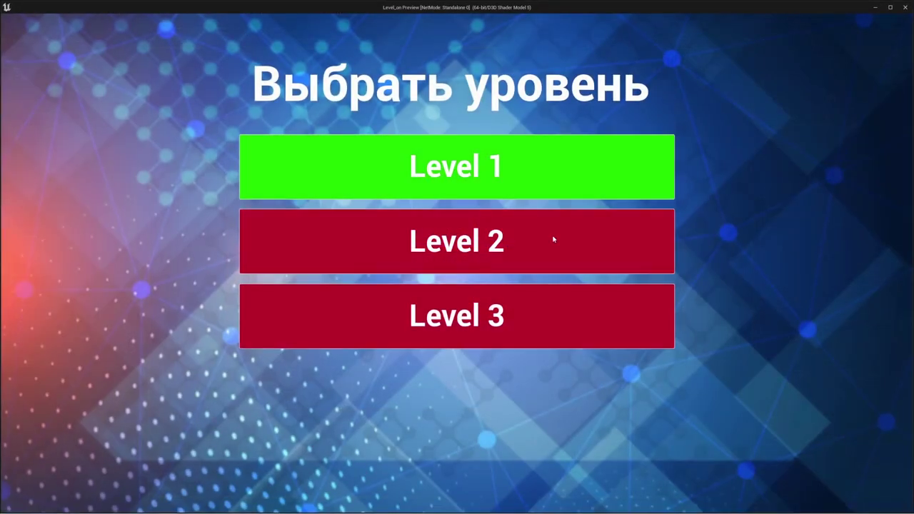
click(532, 172)
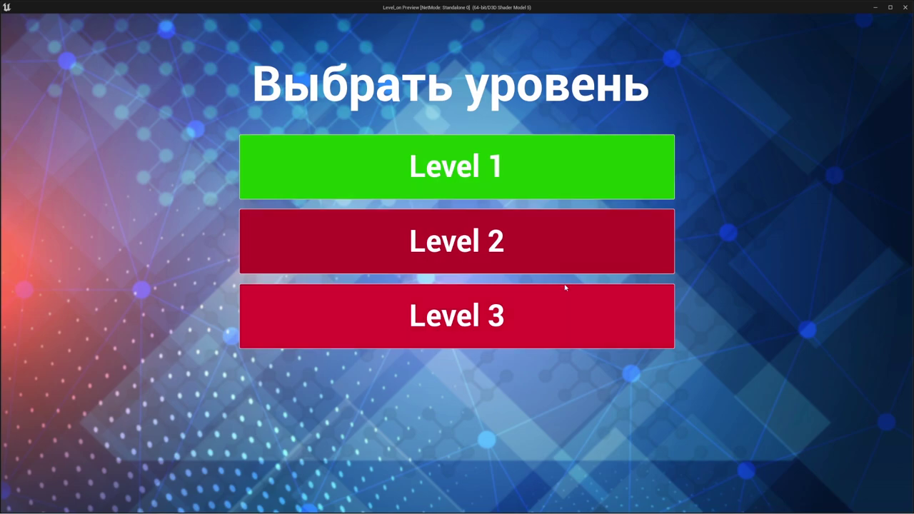
click(525, 308)
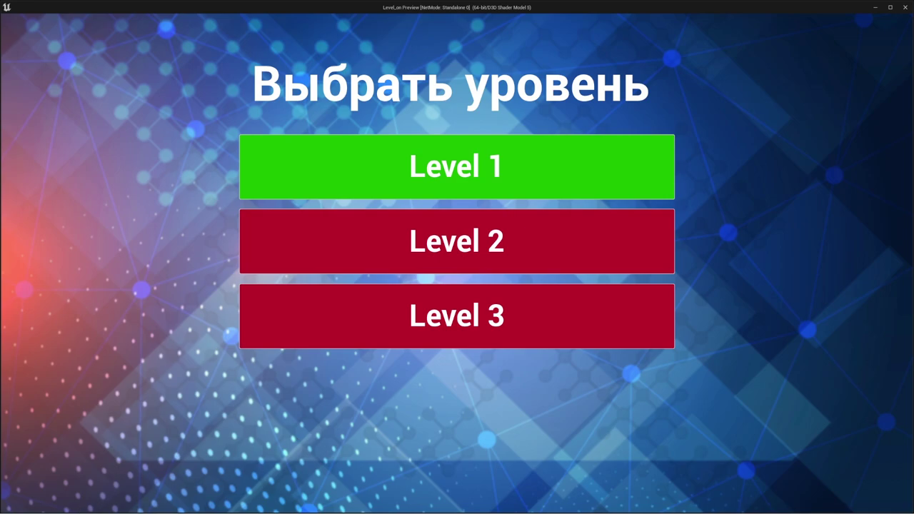
- Close the game preview window and delete SaveLevel.sav from the SaveGames folder
key(alt+Tab)
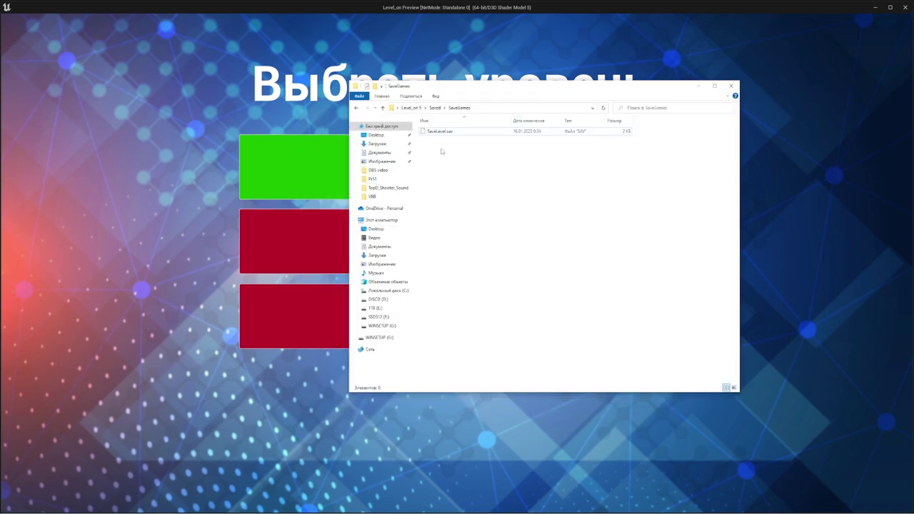
click(448, 134)
click(289, 109)
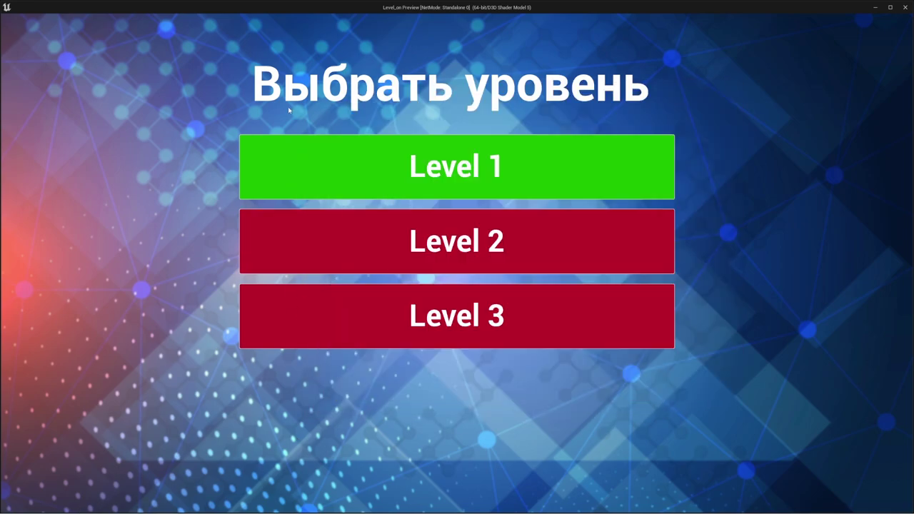
click(904, 9)
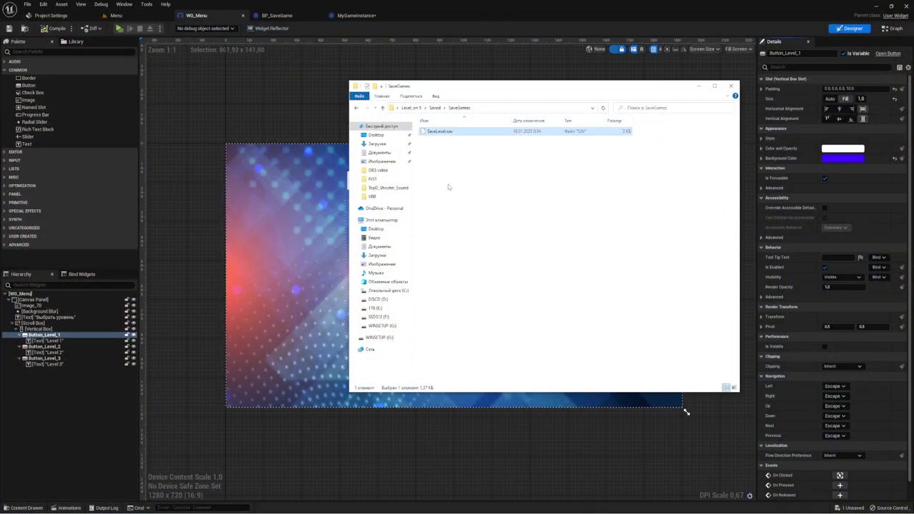
key(Delete)
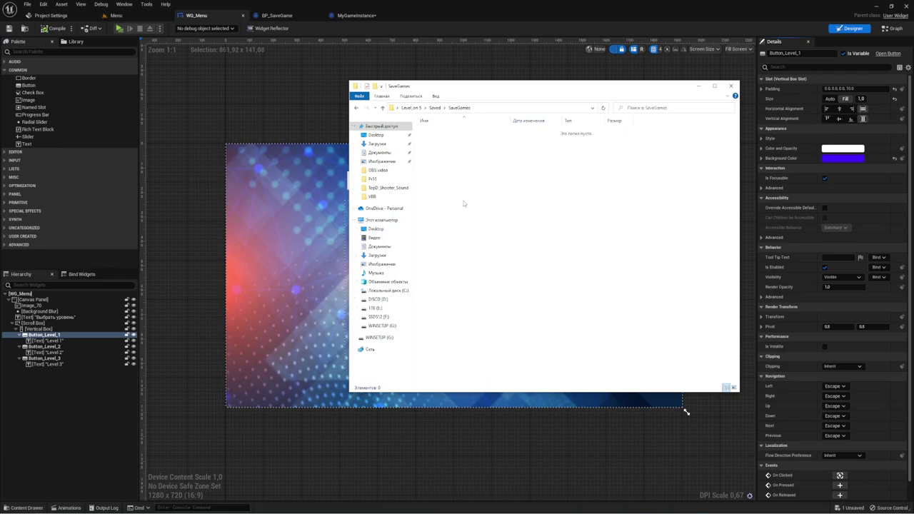
click(263, 84)
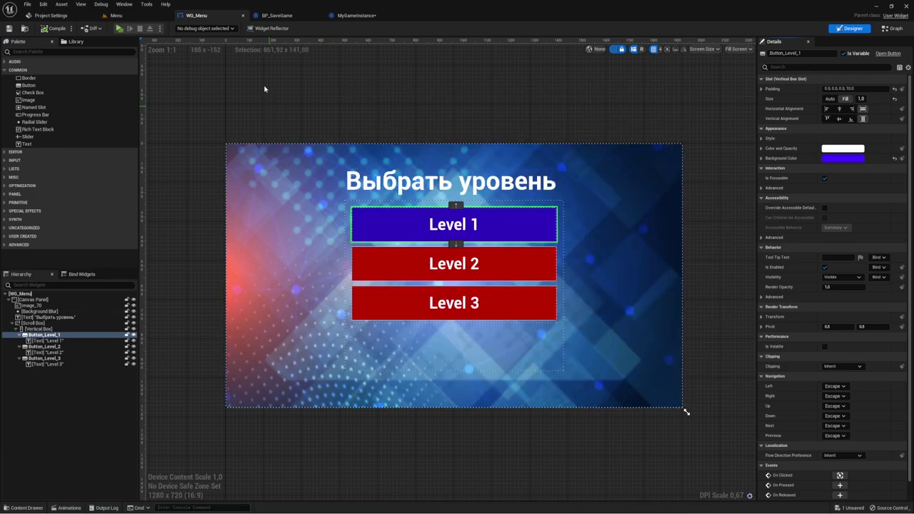
- Launch the Menu preview and check the newly created SaveLevel.sav in SaveGames
click(122, 16)
click(158, 28)
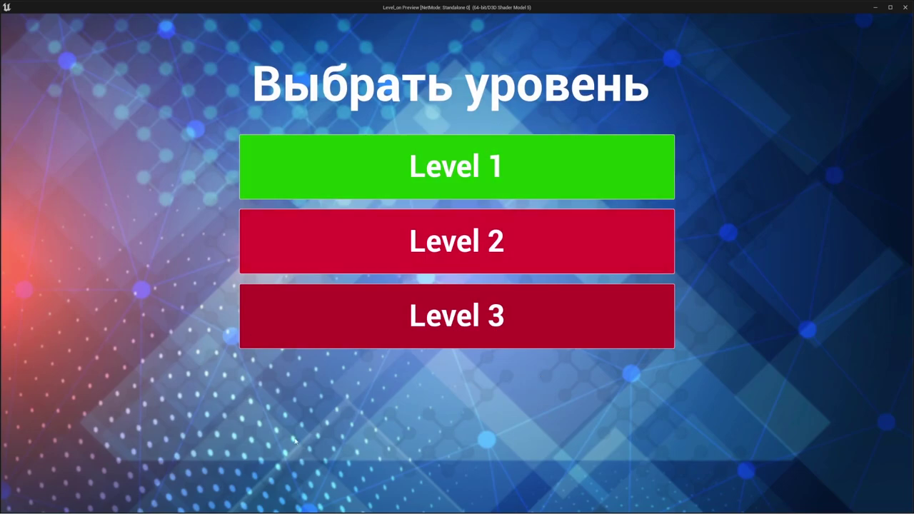
key(alt+Tab)
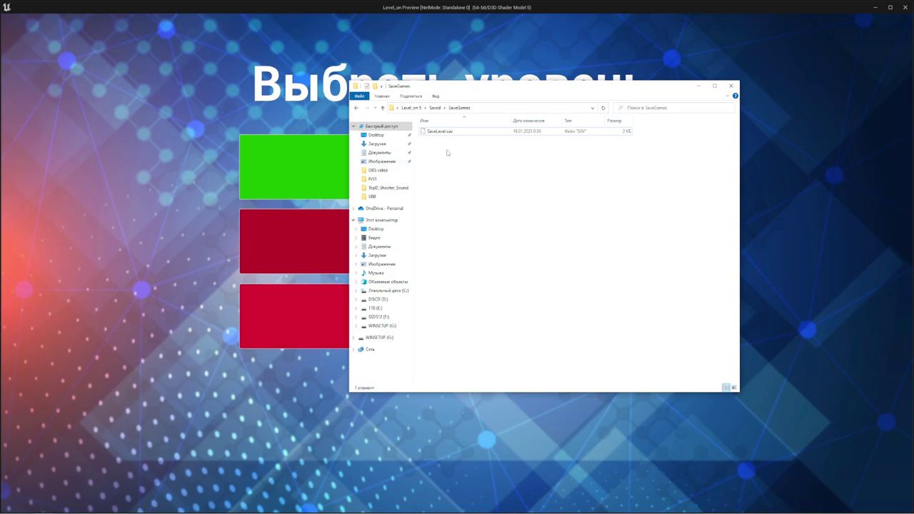
mouse_move(450, 156)
mouse_down()
mouse_move(429, 129)
mouse_move(458, 133)
mouse_up()
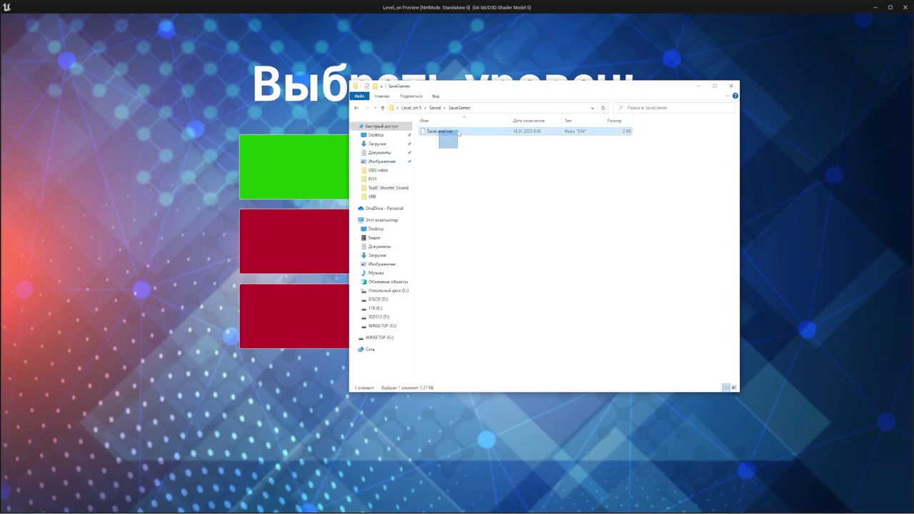
drag(499, 96, 517, 113)
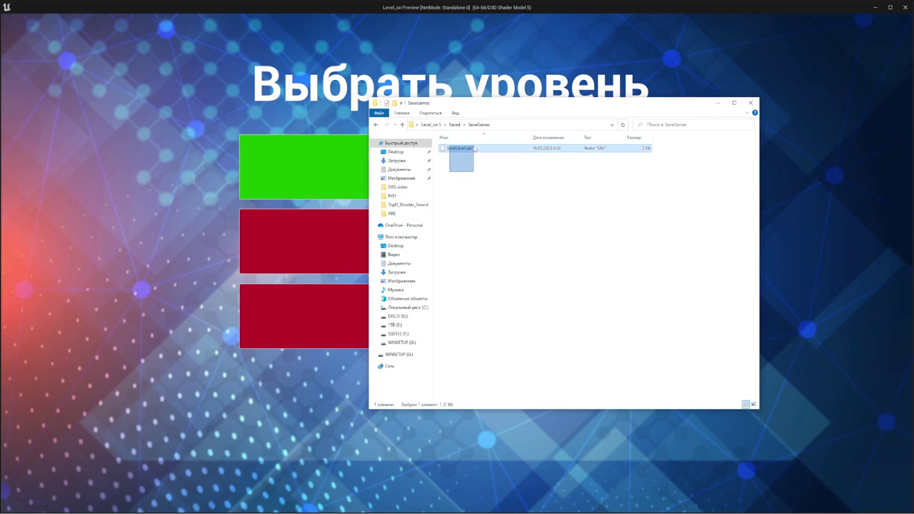
click(717, 105)
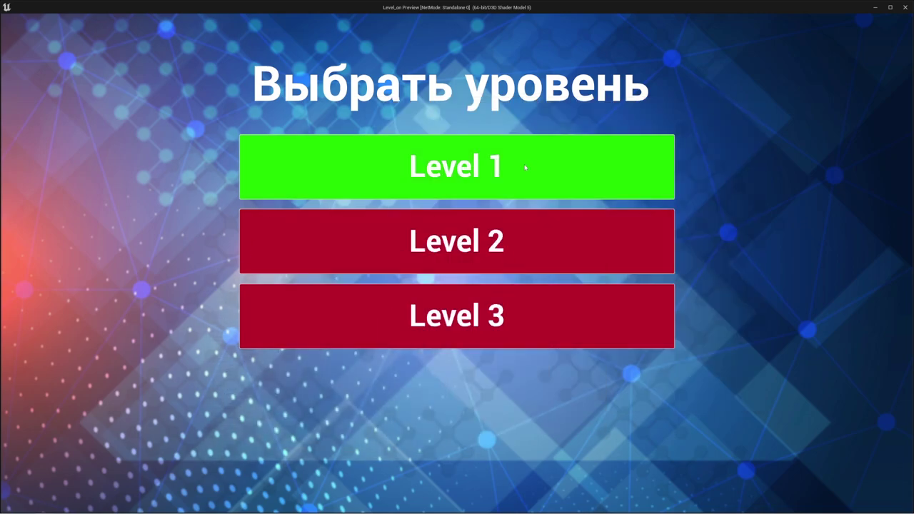
- Finish Level 1 by running onto the platform, then start Level 2 and stop
click(524, 167)
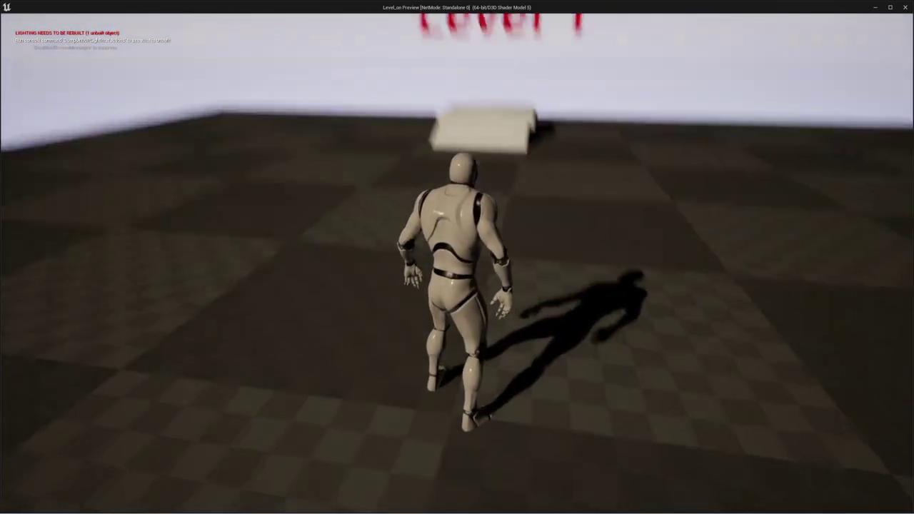
key(w)
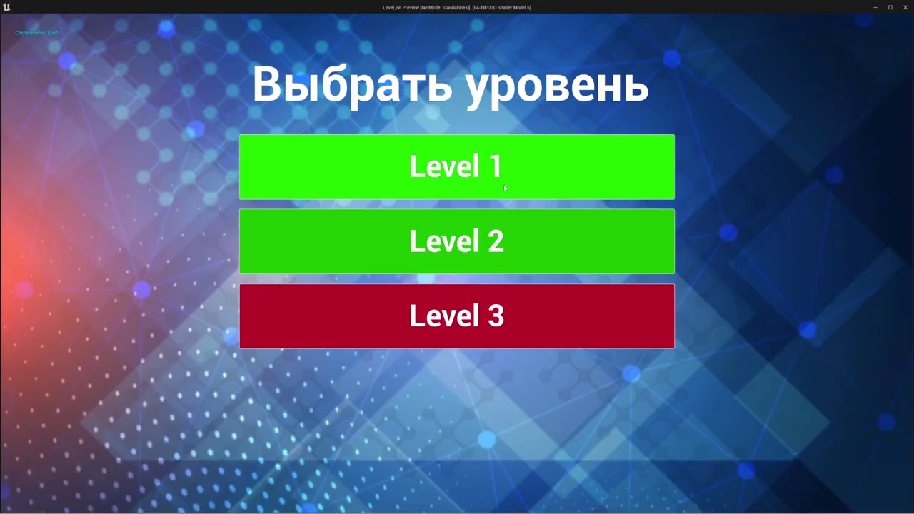
click(572, 243)
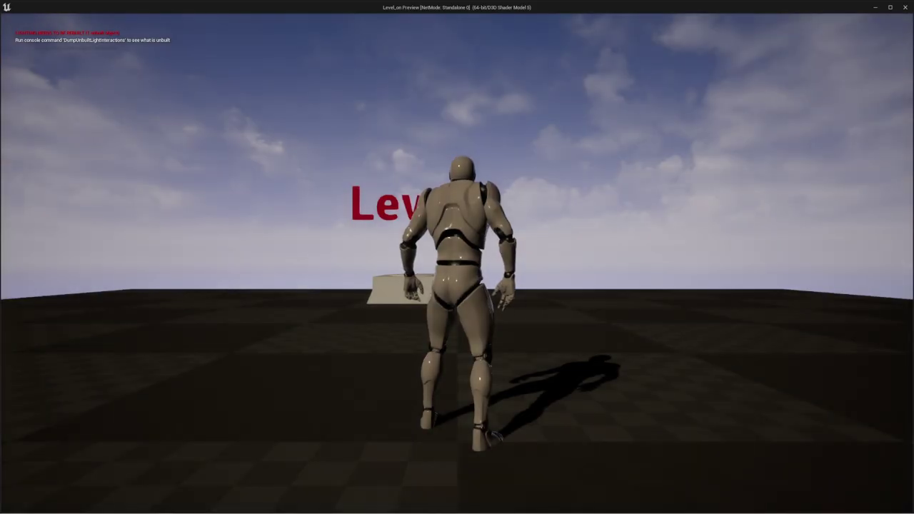
key(Escape)
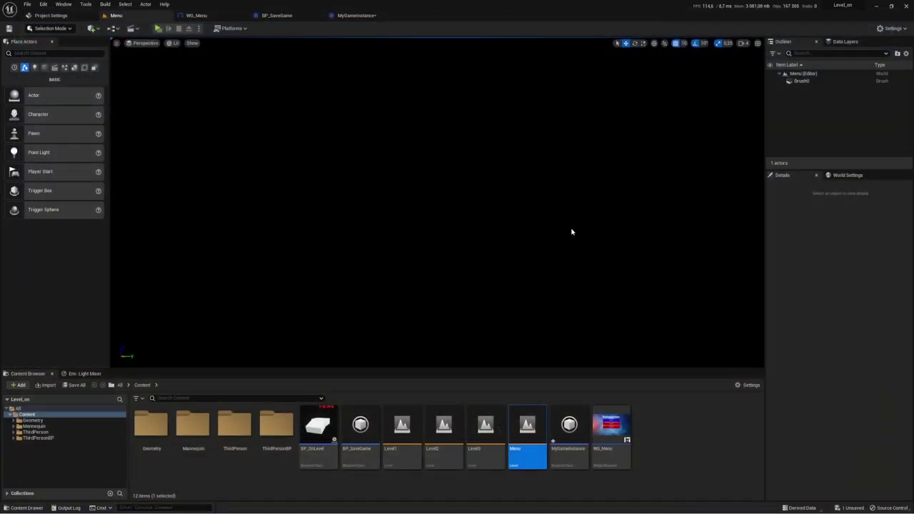
- Relaunch the preview, confirm red Level 3 stays locked, play Level 2, then stop
click(158, 28)
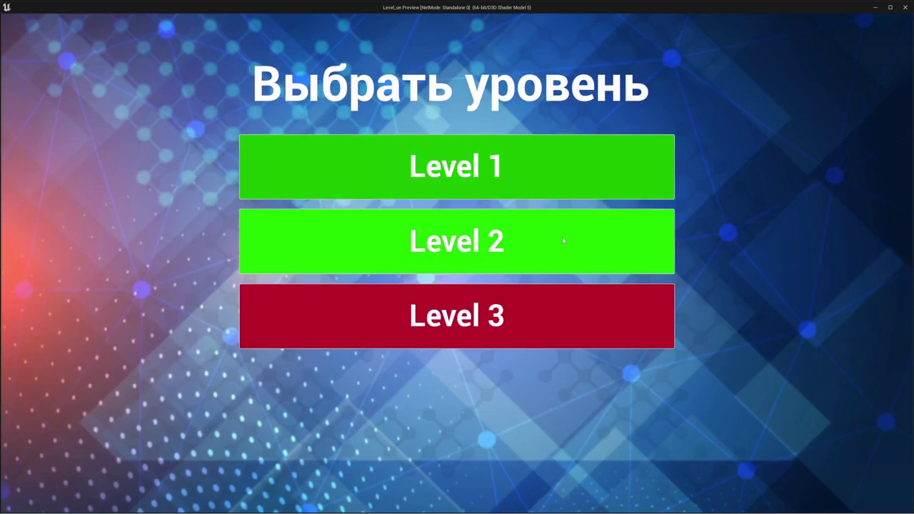
click(521, 317)
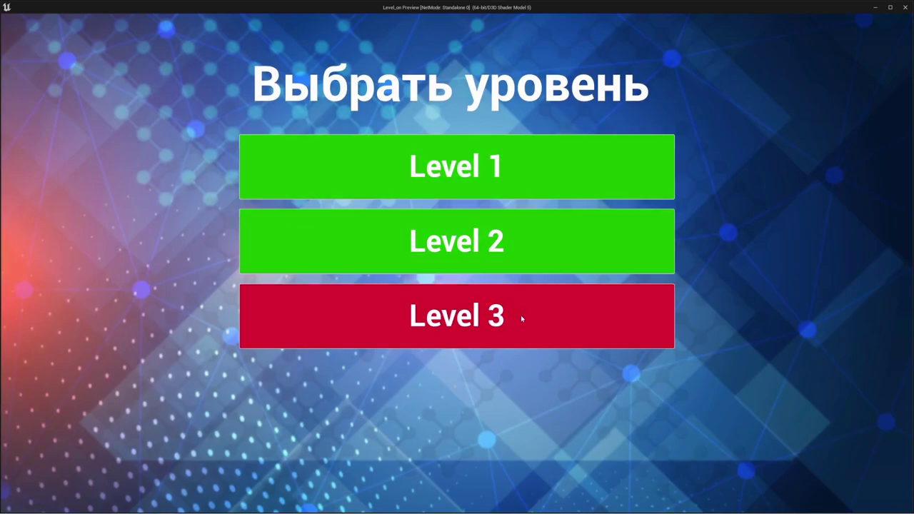
click(517, 318)
click(539, 312)
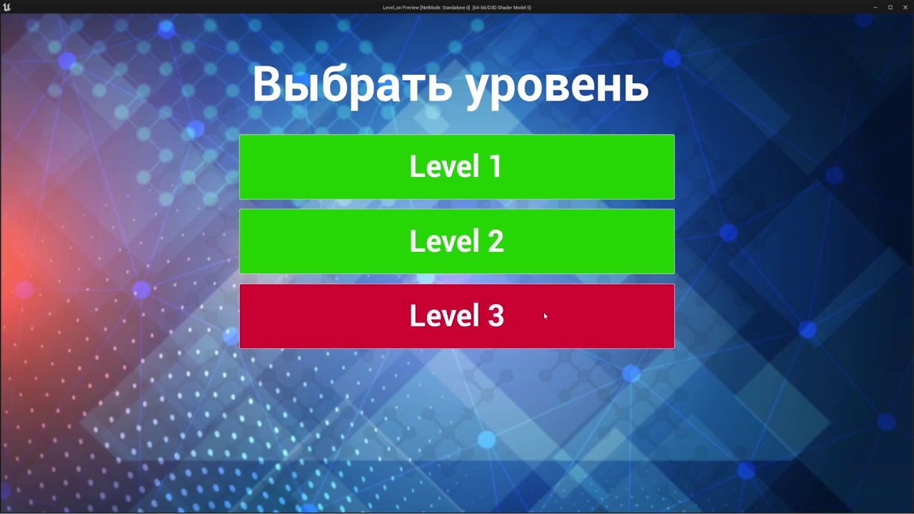
click(553, 239)
key(w)
key(Escape)
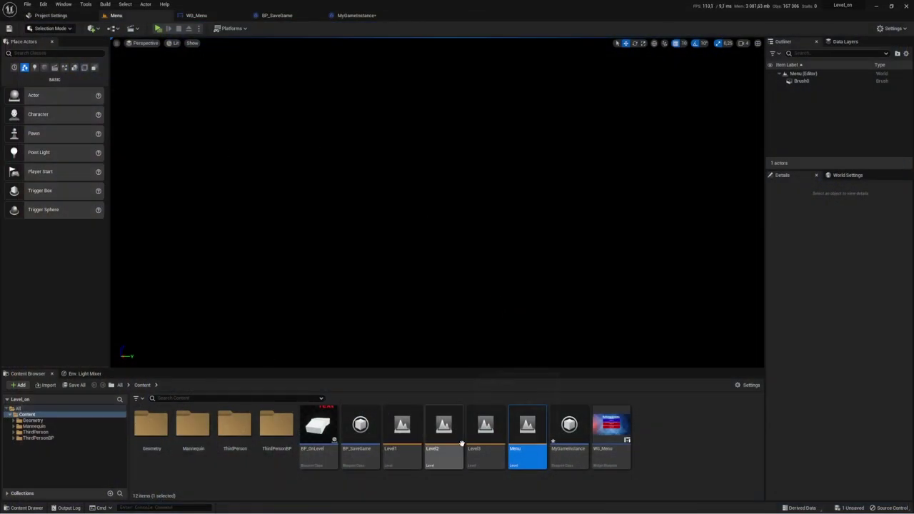
- Open the Level2 map, save MyGameInstance, and select its BP_OnLevel actor
double_click(443, 428)
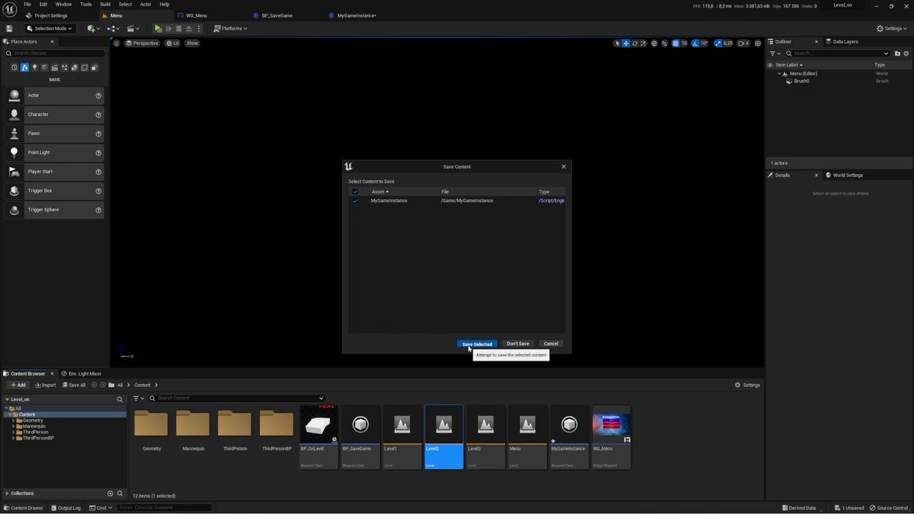
click(475, 343)
click(444, 234)
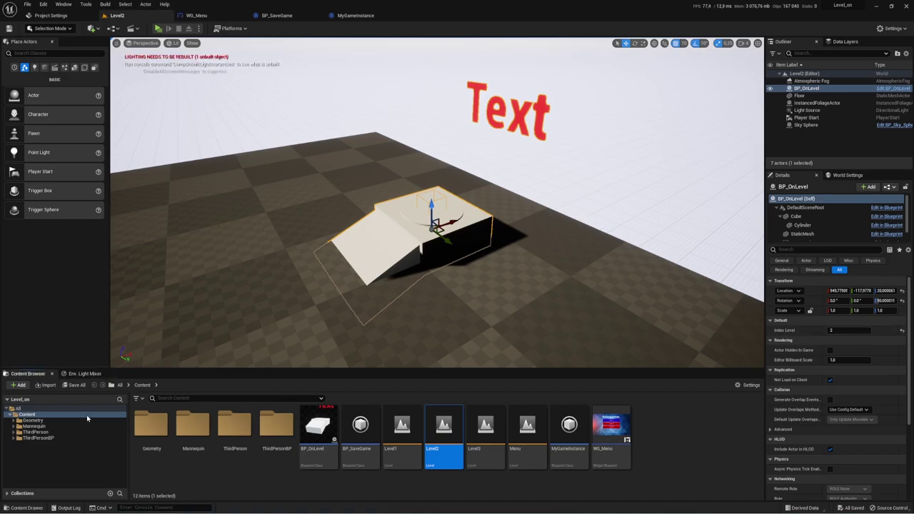
- Review WG_Menu's Level 3 button and the button-click event chains in its graph
click(277, 15)
click(199, 15)
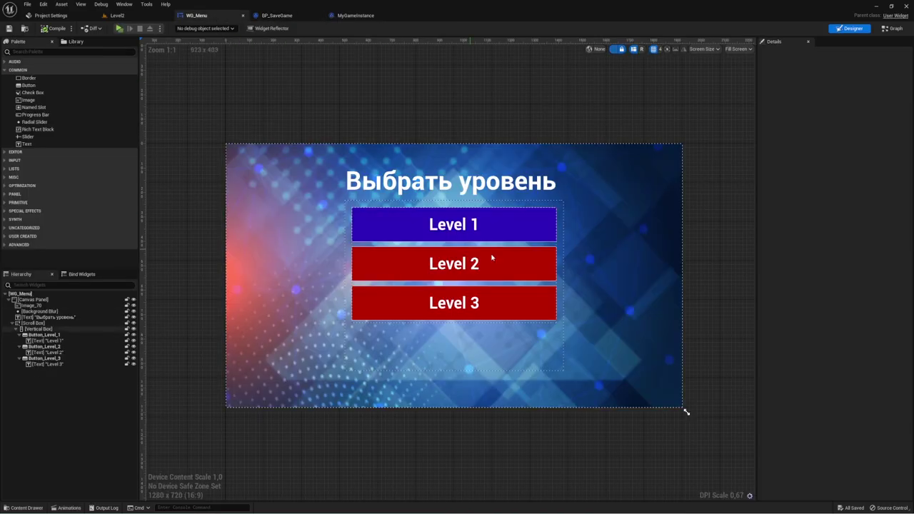
click(508, 304)
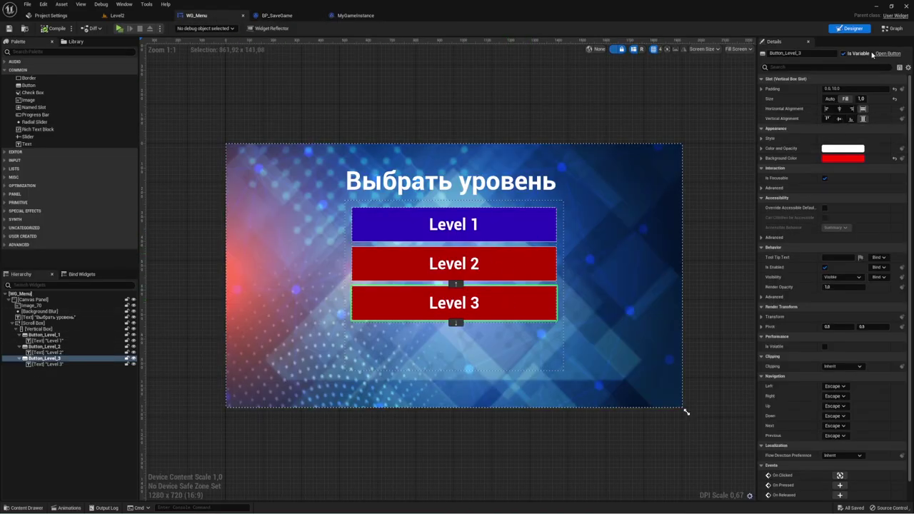
click(892, 28)
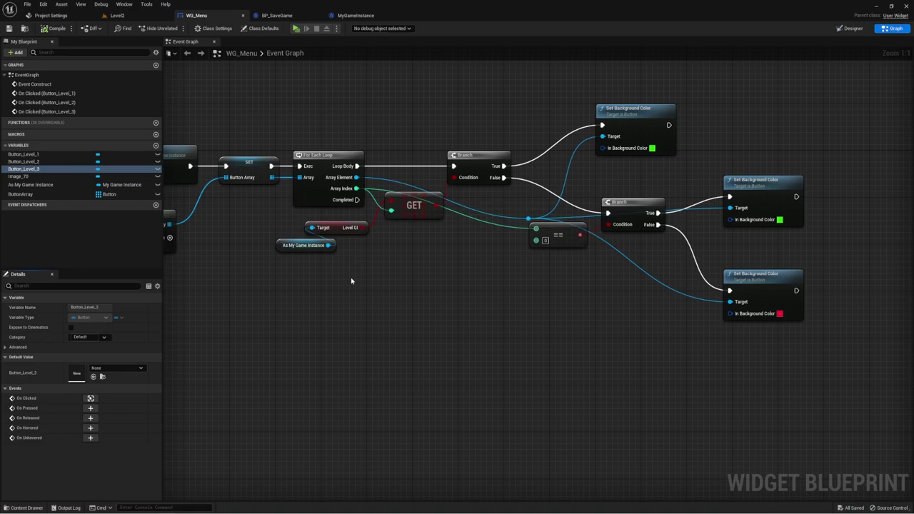
scroll(508, 207, down, 3)
right_drag(508, 206, 531, 42)
scroll(407, 241, up, 3)
scroll(447, 235, up, 1)
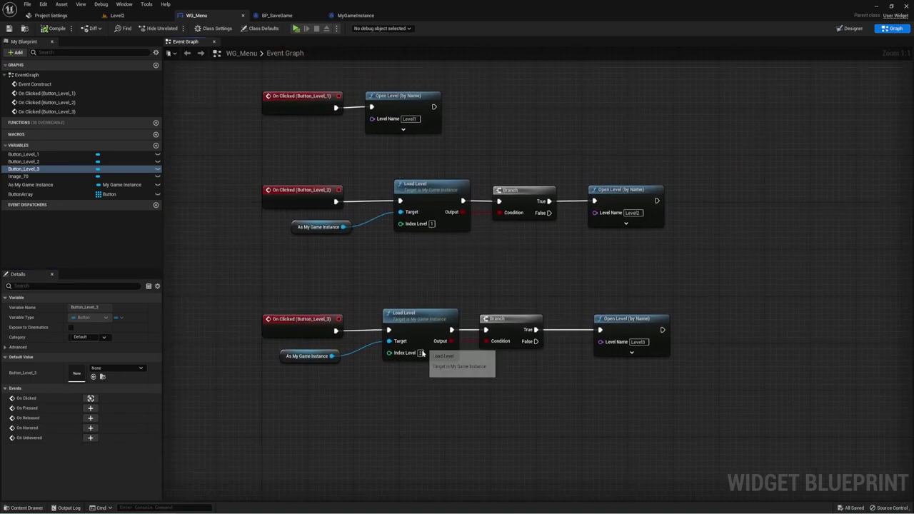
right_drag(611, 248, 572, 246)
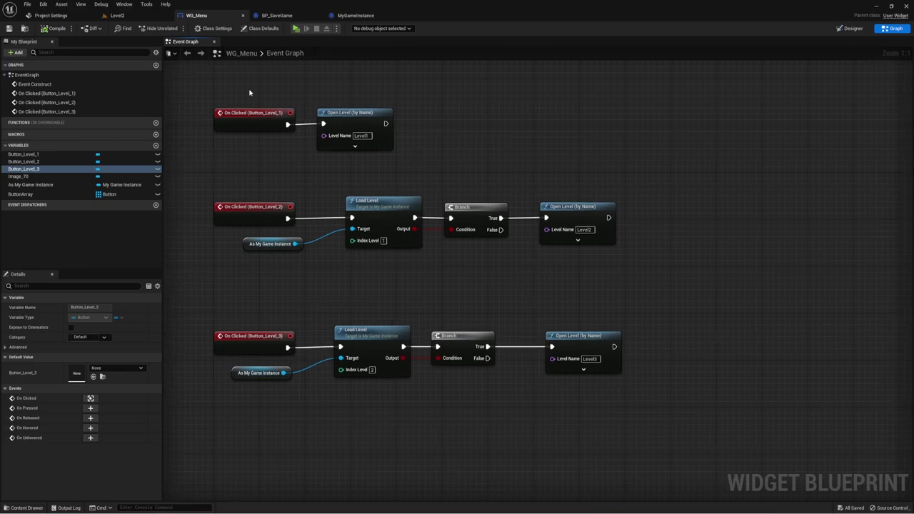
- Review BP_SaveGame and the MyGameInstance Proverka function, then return to Level2
click(277, 15)
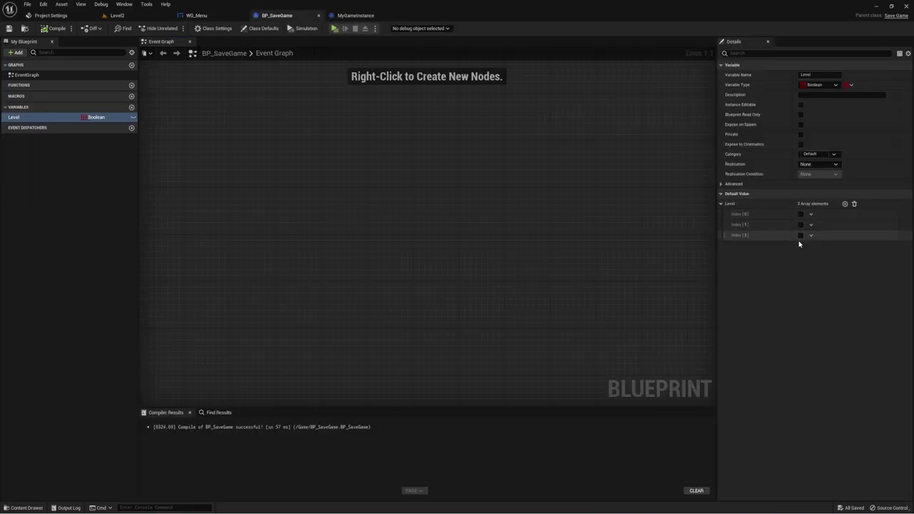
click(355, 15)
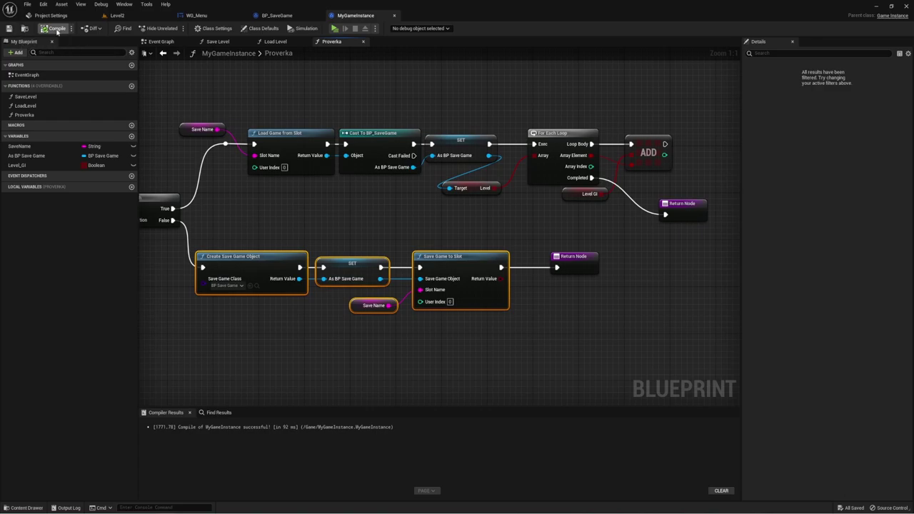
click(125, 17)
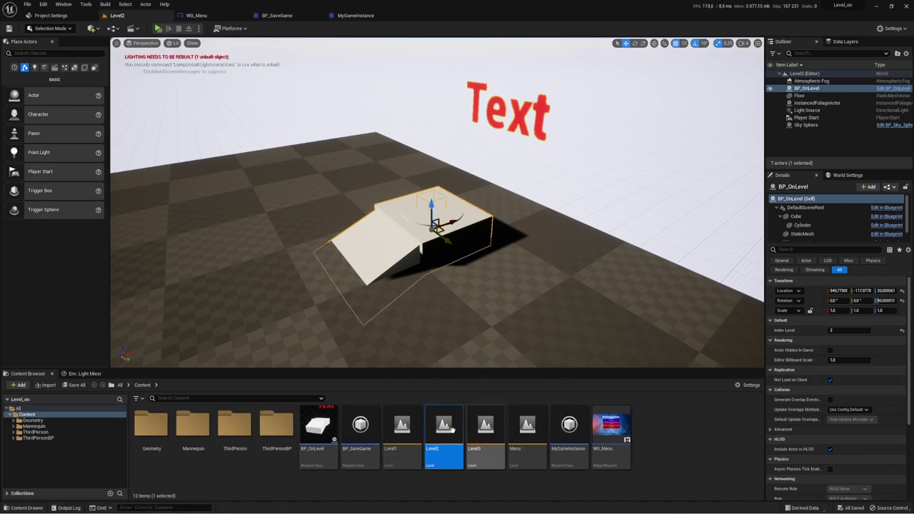
- Playtest Level2 in a standalone window
click(214, 50)
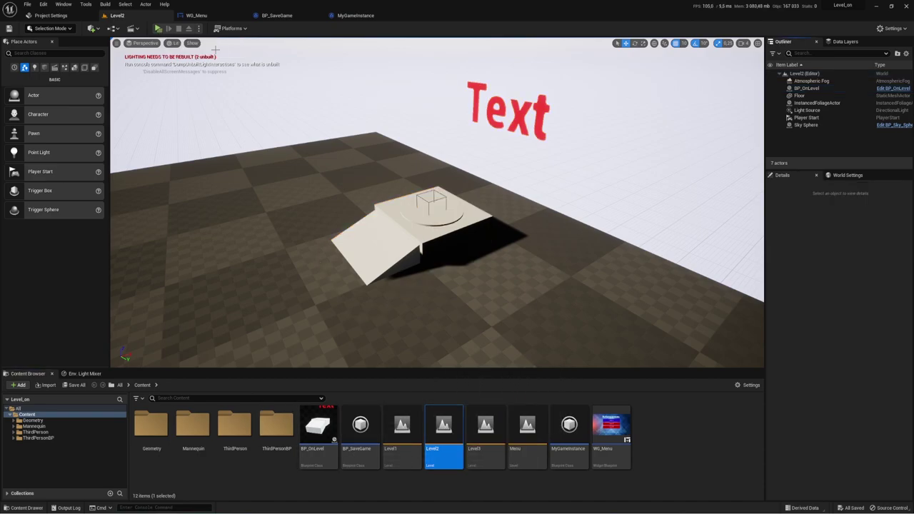
click(159, 29)
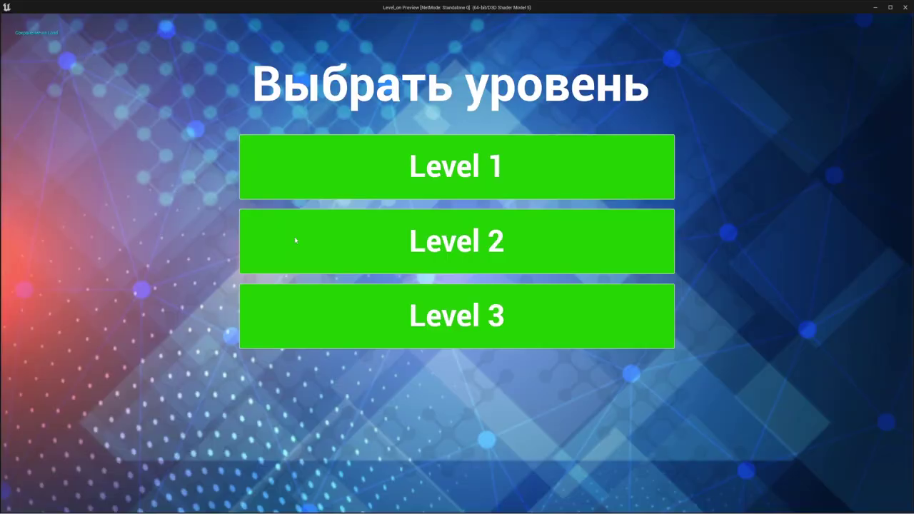
click(505, 286)
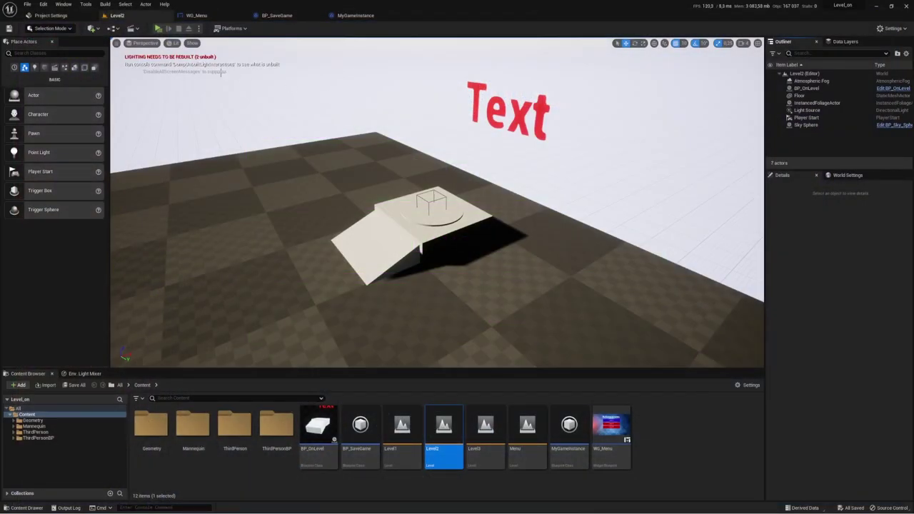
- Delete SaveLevel.sav from the SaveGames folder and briefly relaunch the preview
key(alt+Tab)
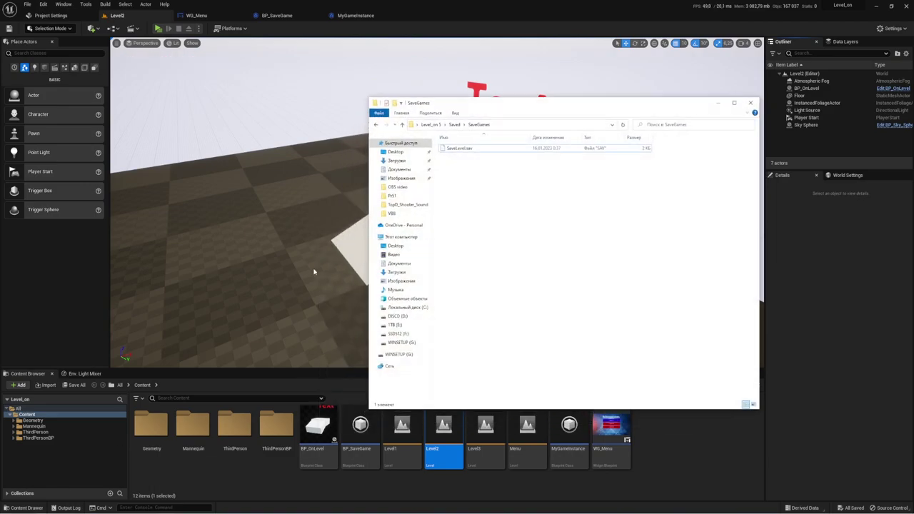
drag(490, 186, 459, 151)
key(Delete)
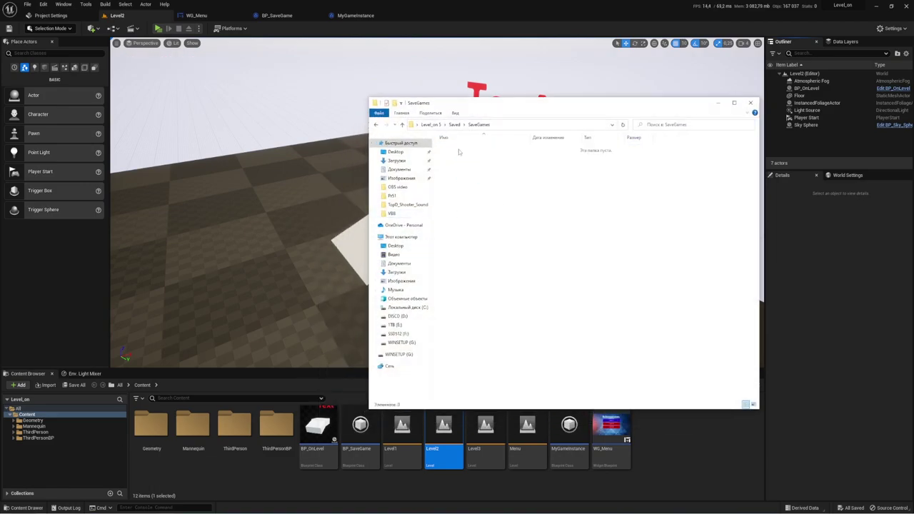
click(159, 29)
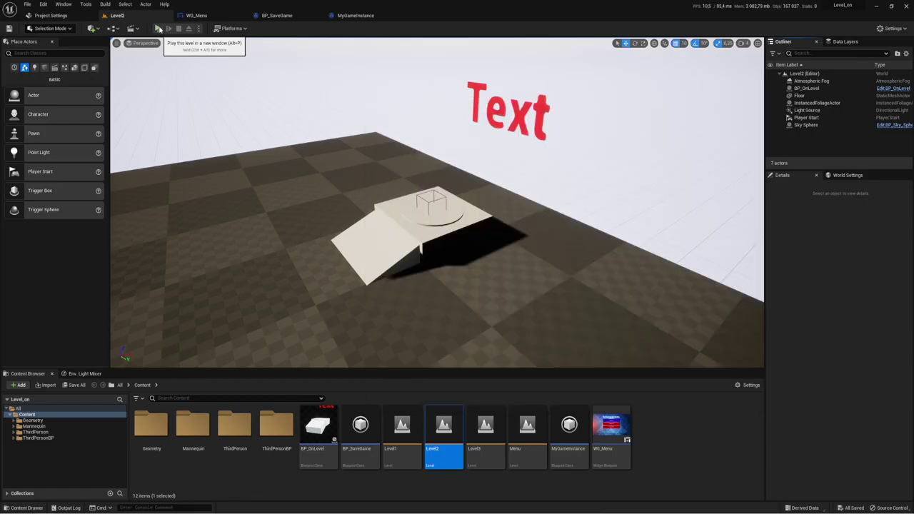
key(Escape)
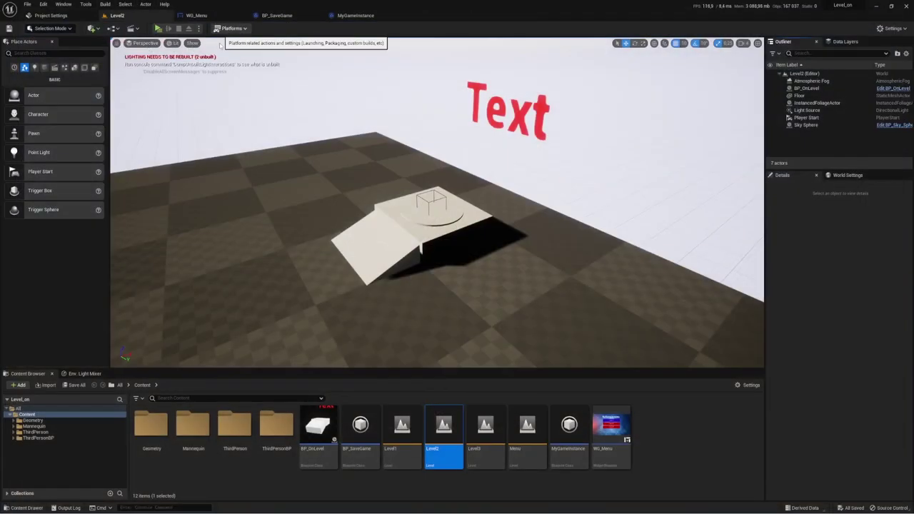
- Open the Menu level and play Levels 1, 2 and 3 in turn from the menu
double_click(526, 429)
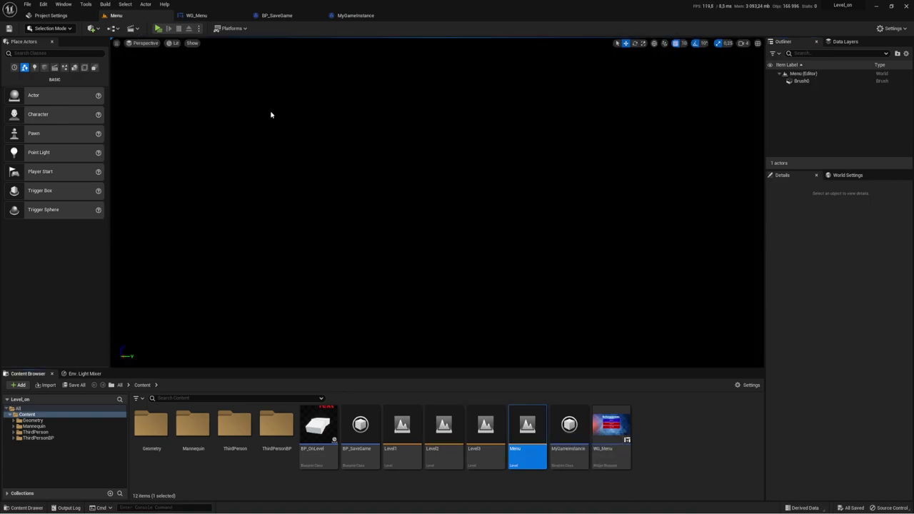
click(159, 29)
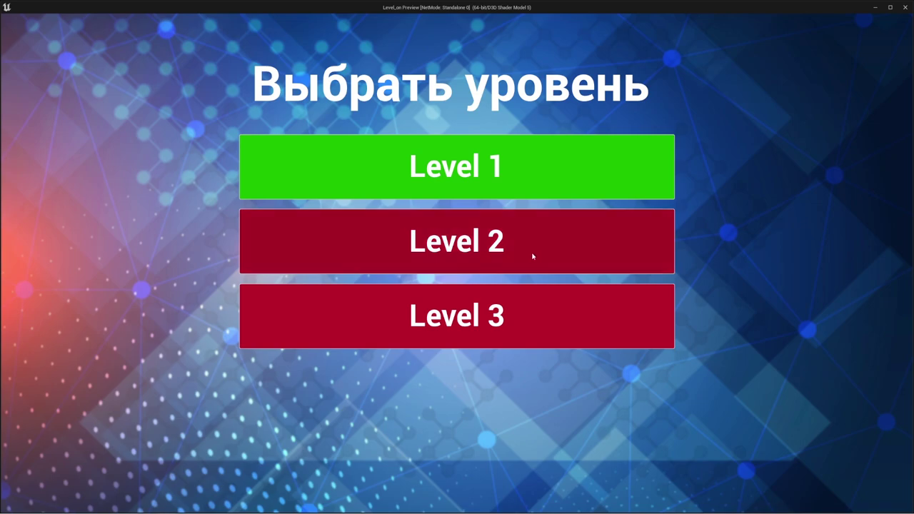
click(546, 170)
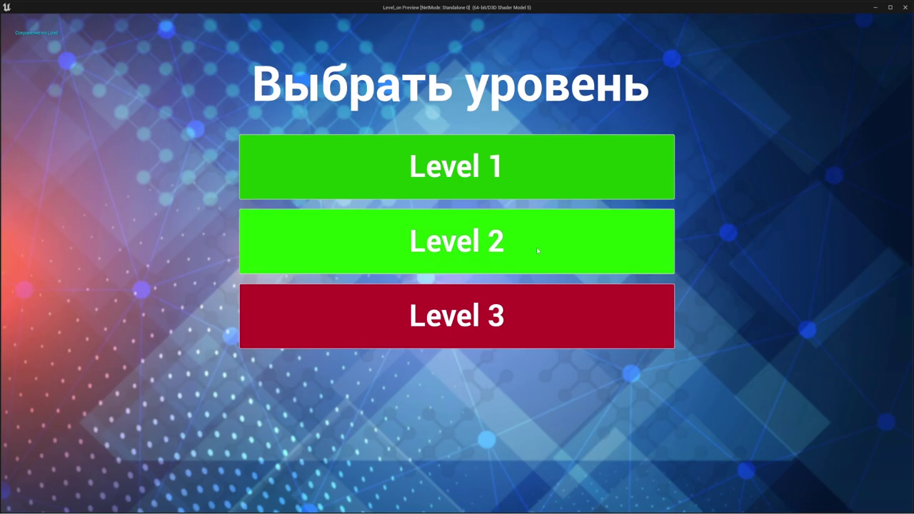
click(535, 246)
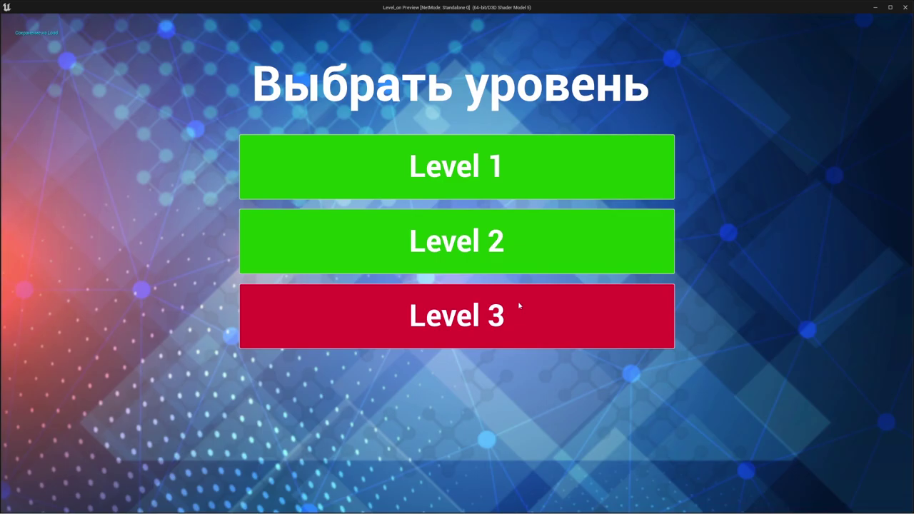
click(519, 305)
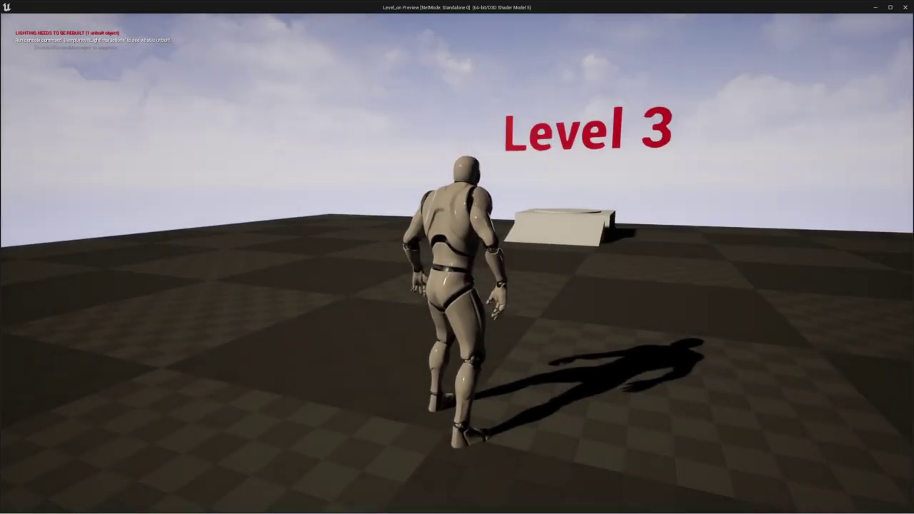
key(Escape)
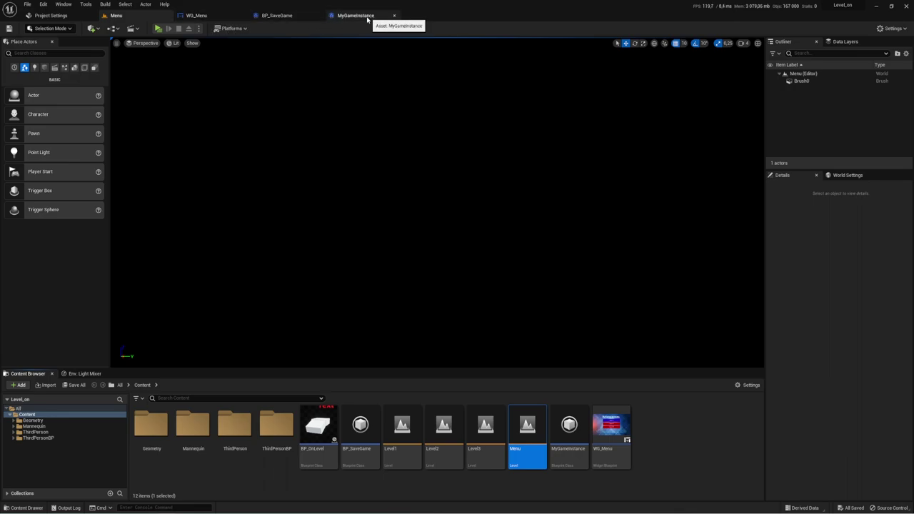
- Tidy the red and green background colour nodes around WG_Menu's colour-setting loop
click(214, 15)
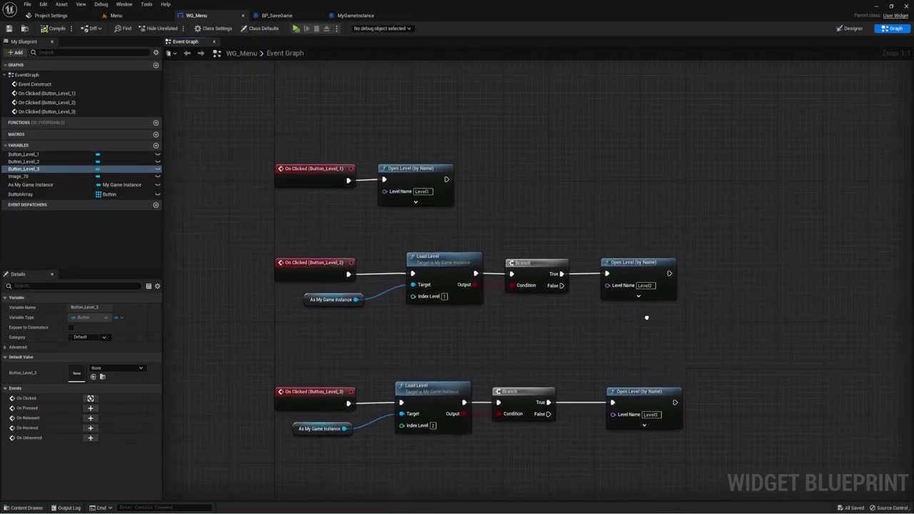
mouse_move(576, 183)
right_down()
mouse_move(542, 281)
mouse_move(510, 250)
right_up()
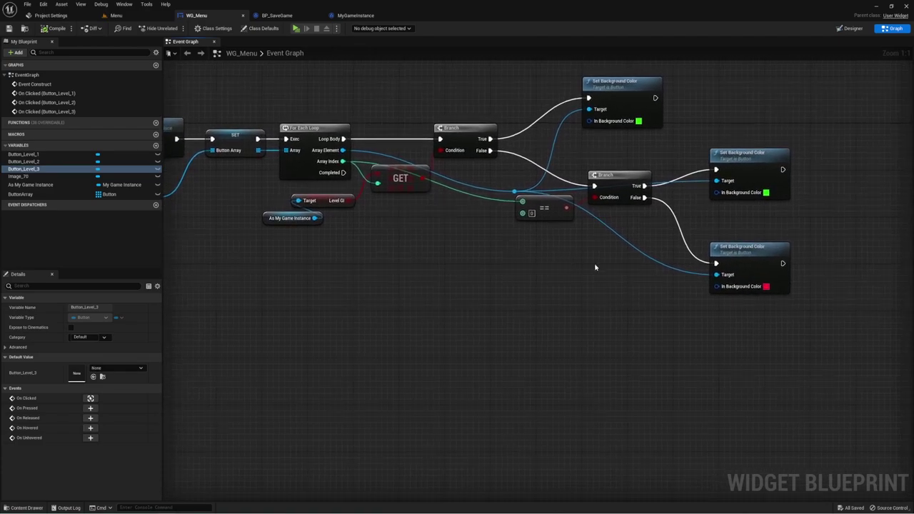
drag(726, 280, 724, 285)
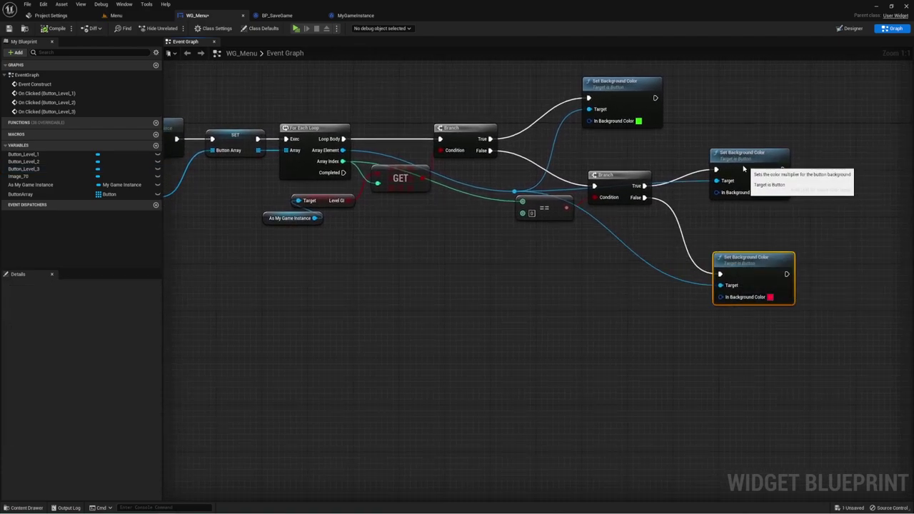
drag(714, 165, 689, 164)
drag(732, 272, 698, 244)
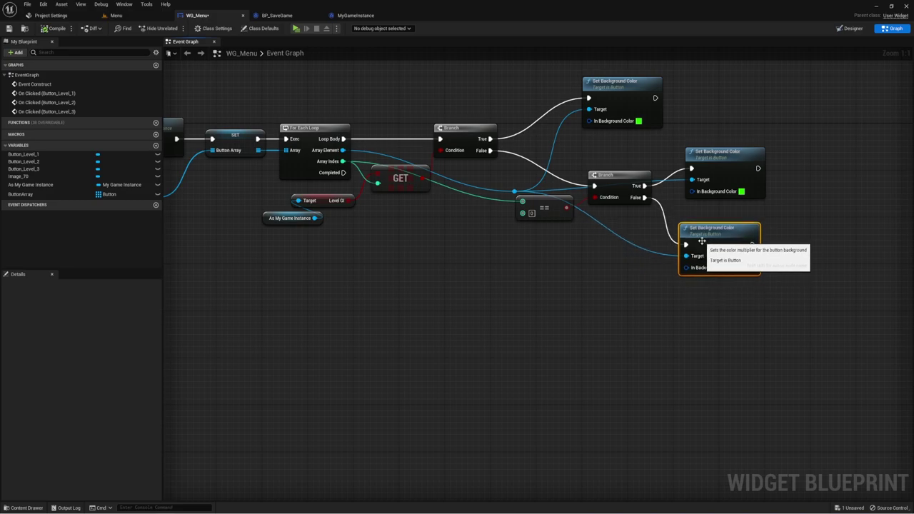
mouse_move(427, 263)
right_down()
mouse_move(460, 291)
mouse_move(540, 256)
right_up()
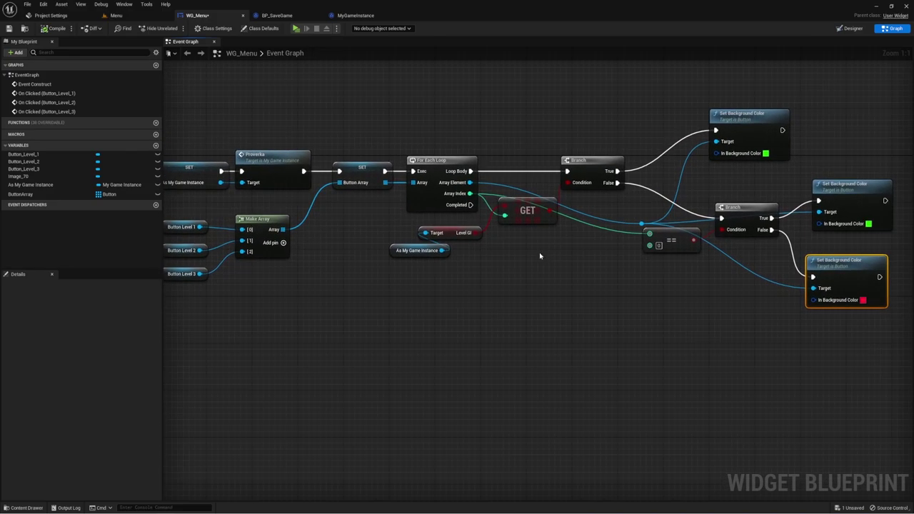
right_drag(347, 240, 495, 244)
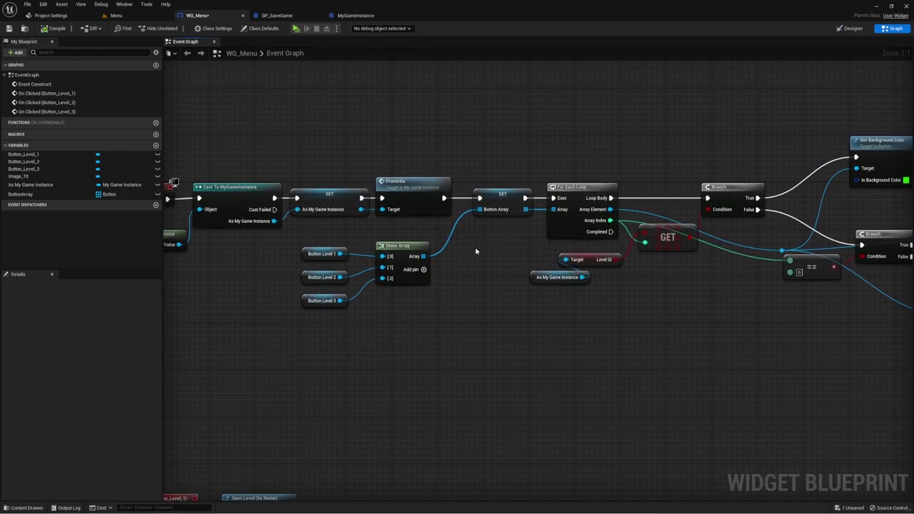
- Recompile the MyGameInstance blueprint from its Proverka graph and return to the Menu level
click(355, 15)
mouse_move(428, 211)
right_down()
mouse_move(496, 173)
mouse_move(471, 225)
mouse_move(452, 231)
right_up()
scroll(479, 188, down, 1)
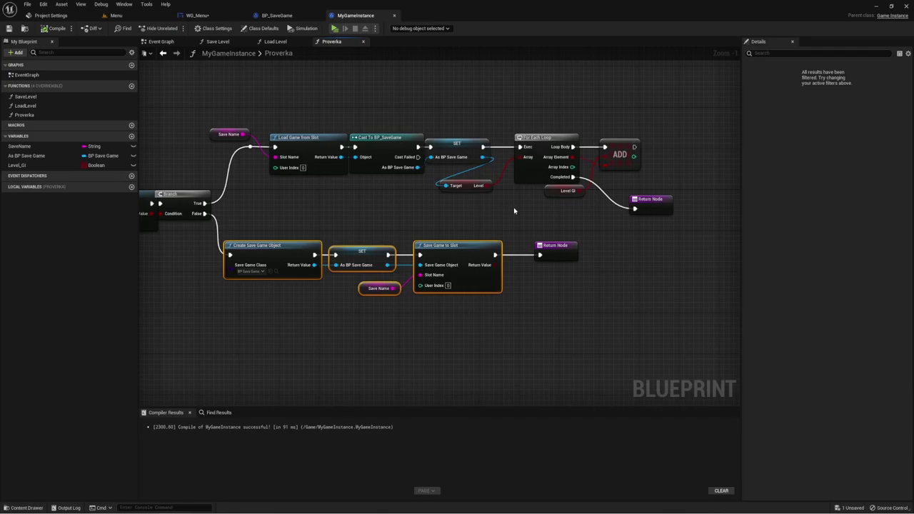
right_drag(532, 211, 527, 218)
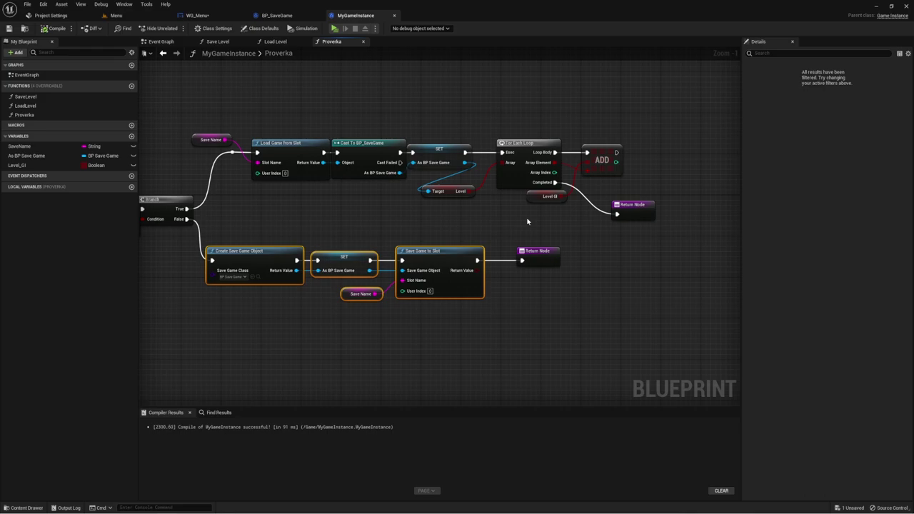
click(455, 212)
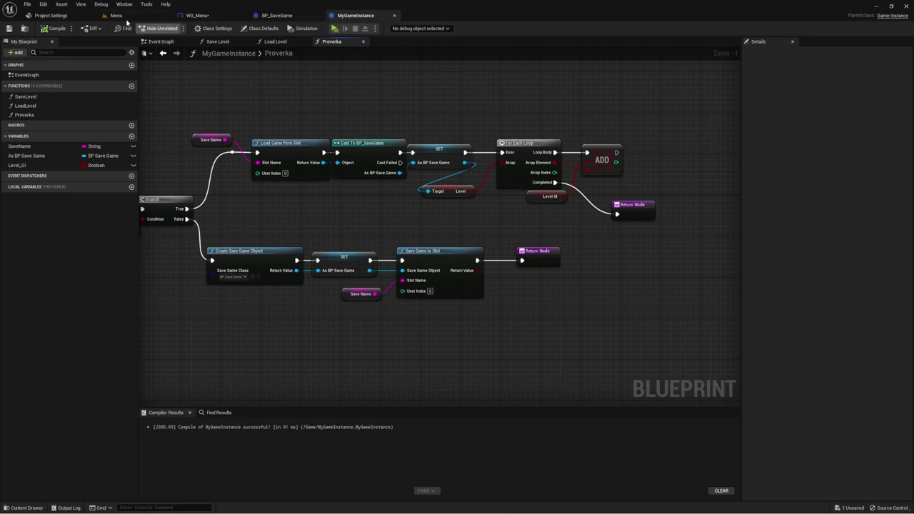
click(54, 27)
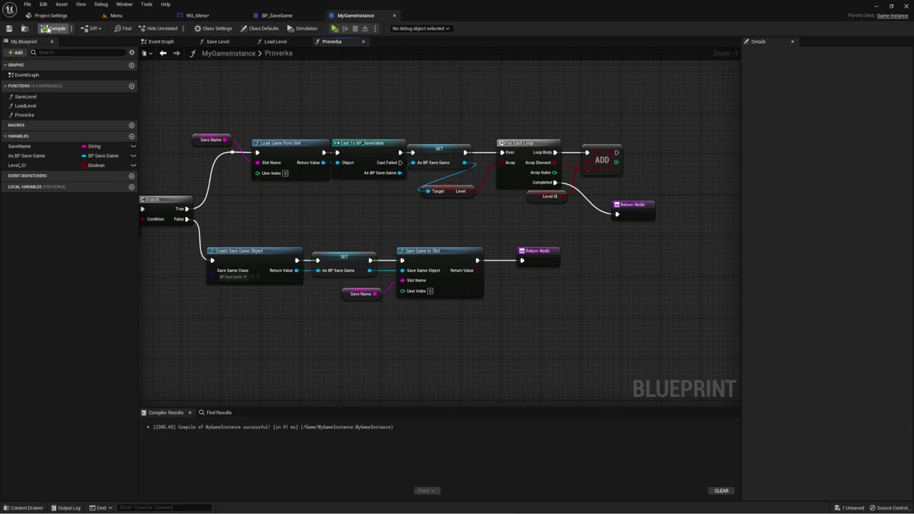
click(146, 17)
- Play-test the Menu level, then review WG_Menu's button click handlers and Event Construct chain
click(159, 28)
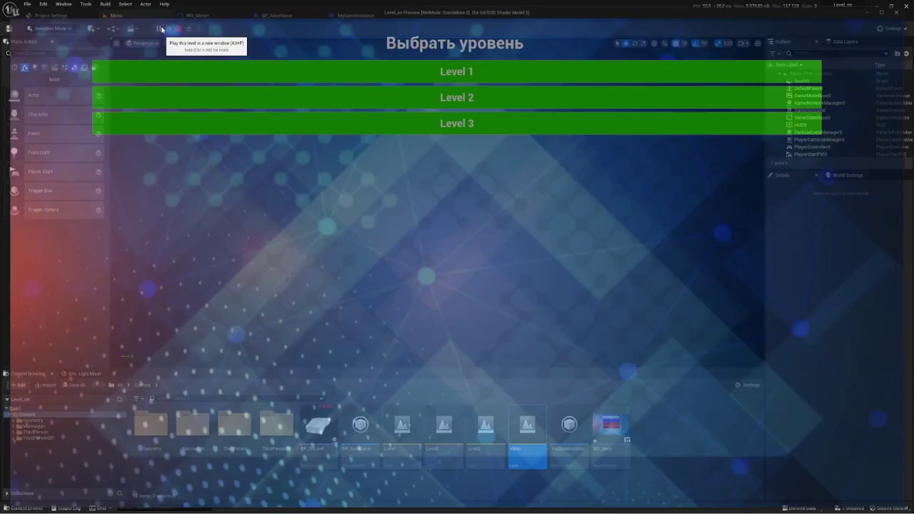
key(Escape)
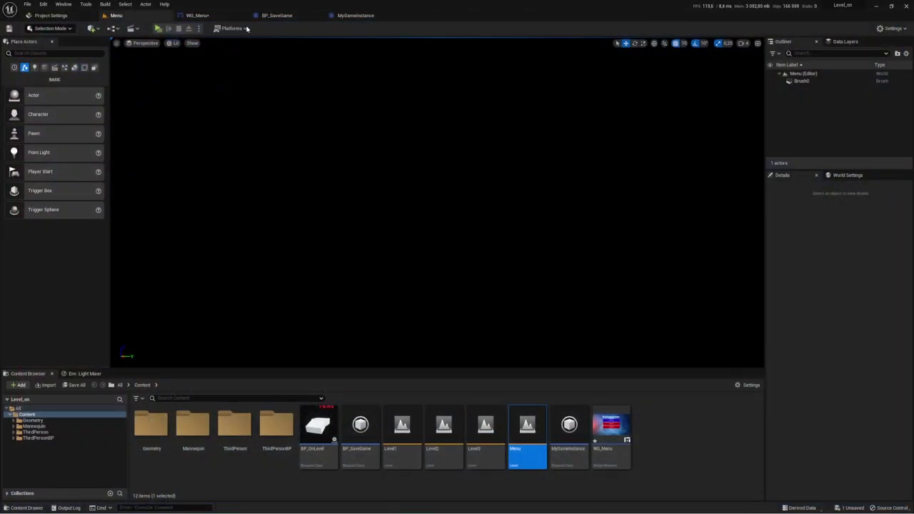
click(200, 15)
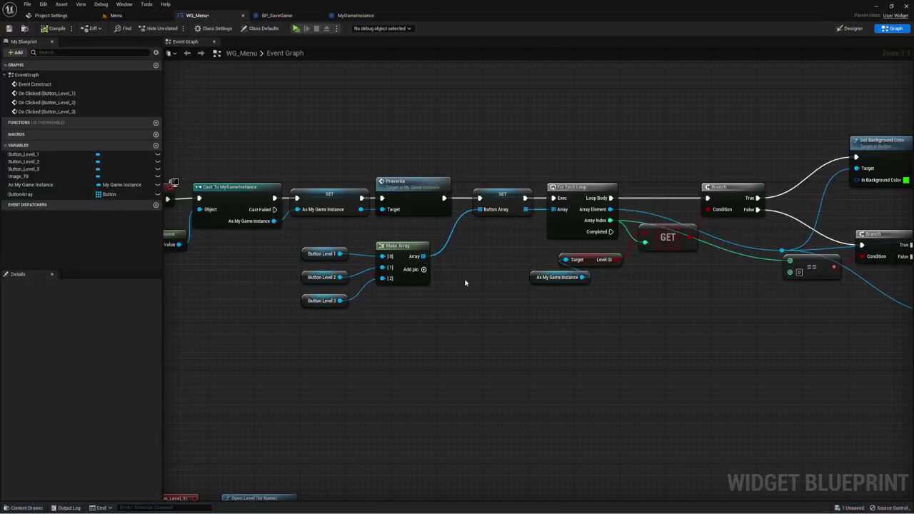
mouse_move(465, 283)
right_down()
mouse_move(446, 237)
mouse_move(472, 255)
right_up()
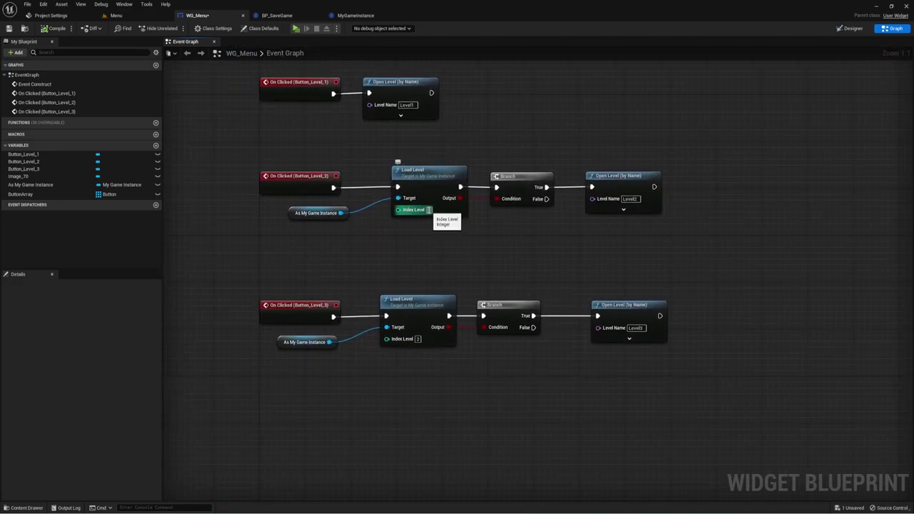
right_drag(422, 235, 419, 254)
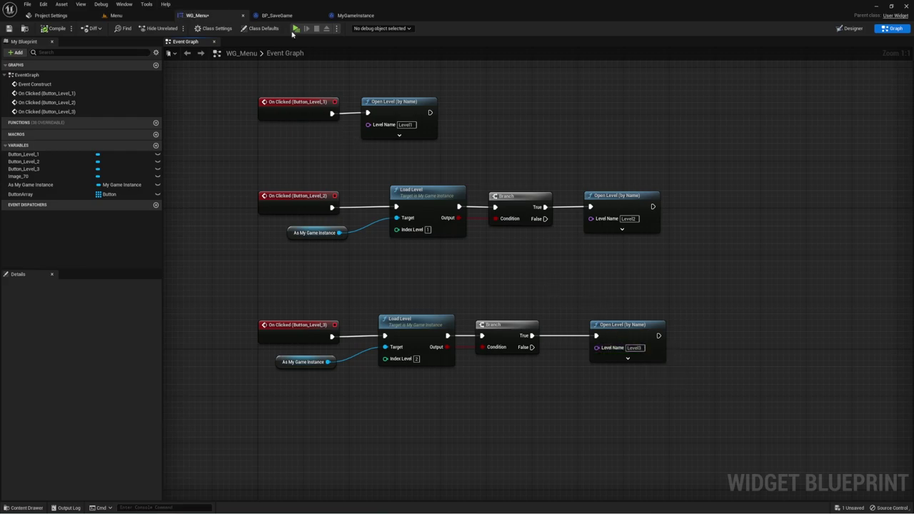
mouse_move(493, 242)
right_down()
mouse_move(517, 223)
mouse_move(545, 240)
right_up()
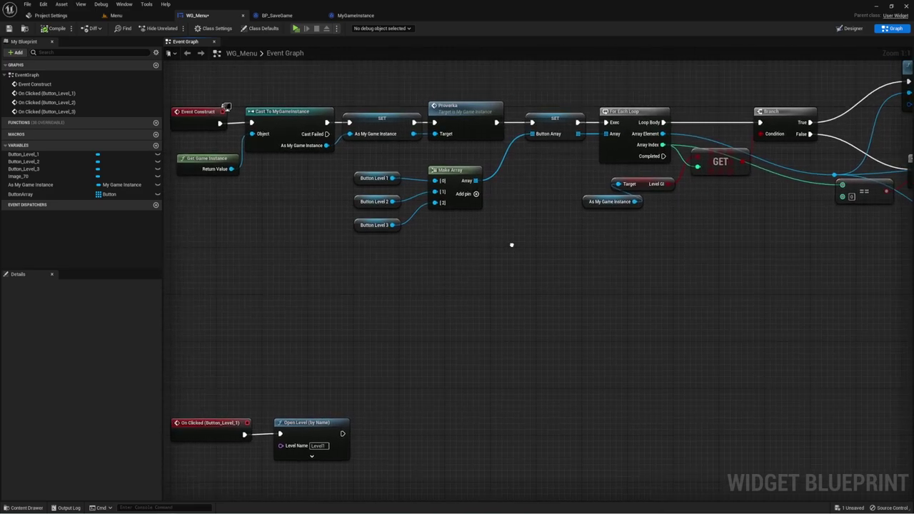
- Duplicate the Level3 map as Level4 and start saving the new assets
click(116, 15)
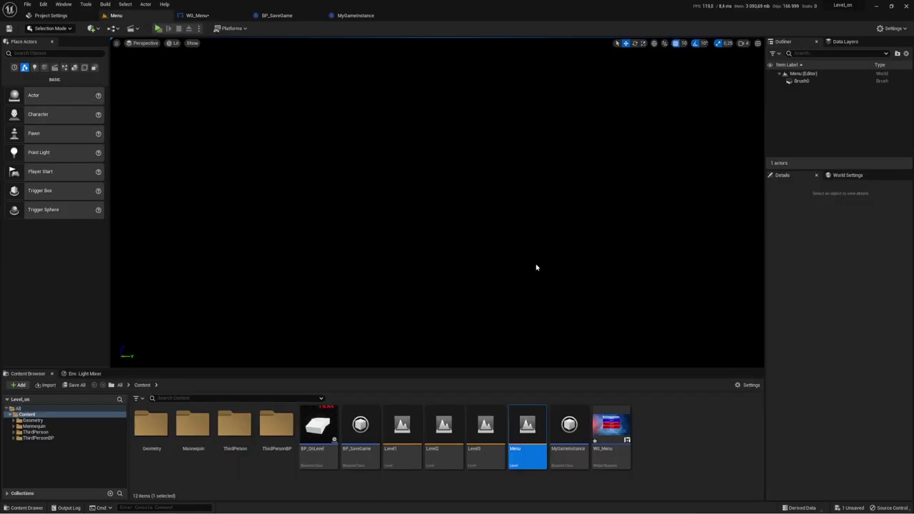
right_click(484, 424)
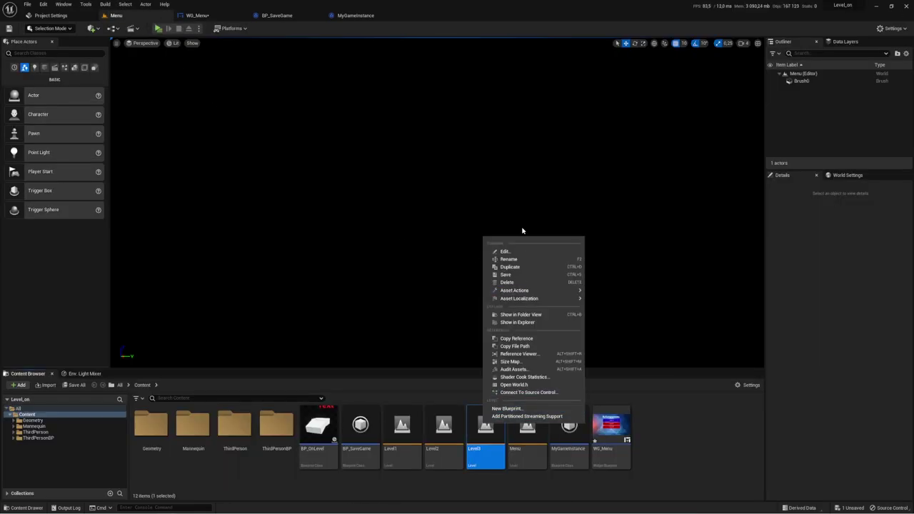
click(516, 265)
key(Return)
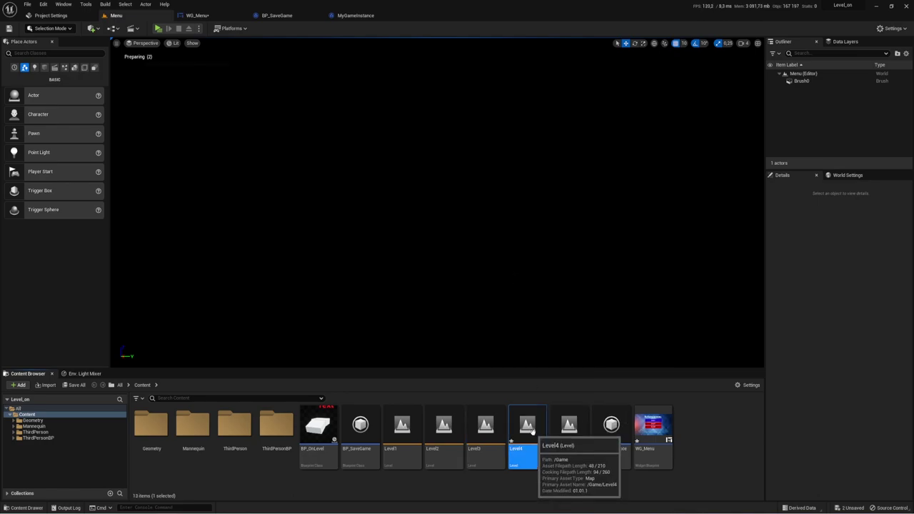
key(ctrl+shift+s)
- Save Level4 and WG_Menu, then set Level4's BP_OnLevel Index Level so its sign reads Level 4, and test it
click(477, 343)
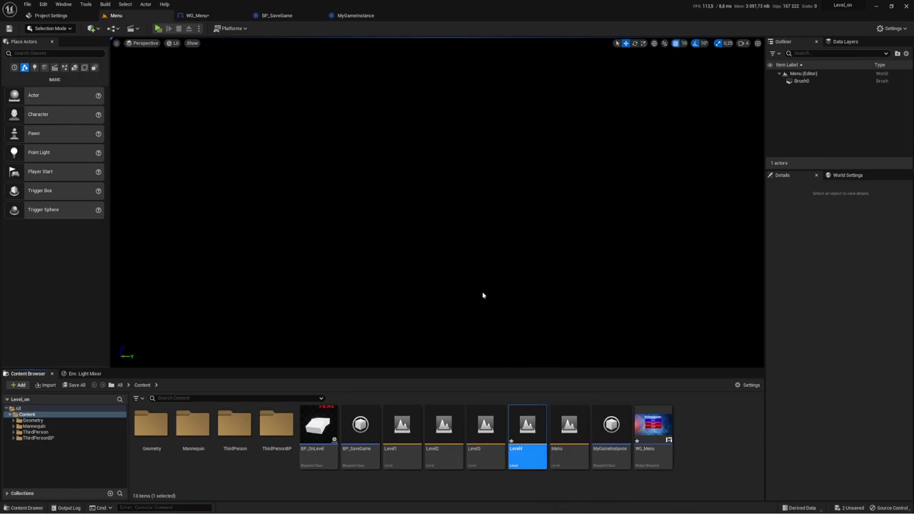
click(436, 246)
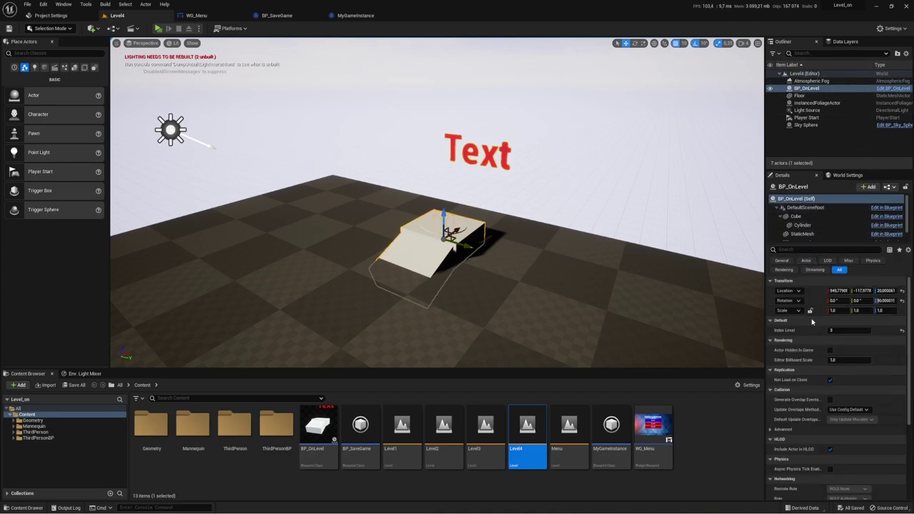
click(846, 330)
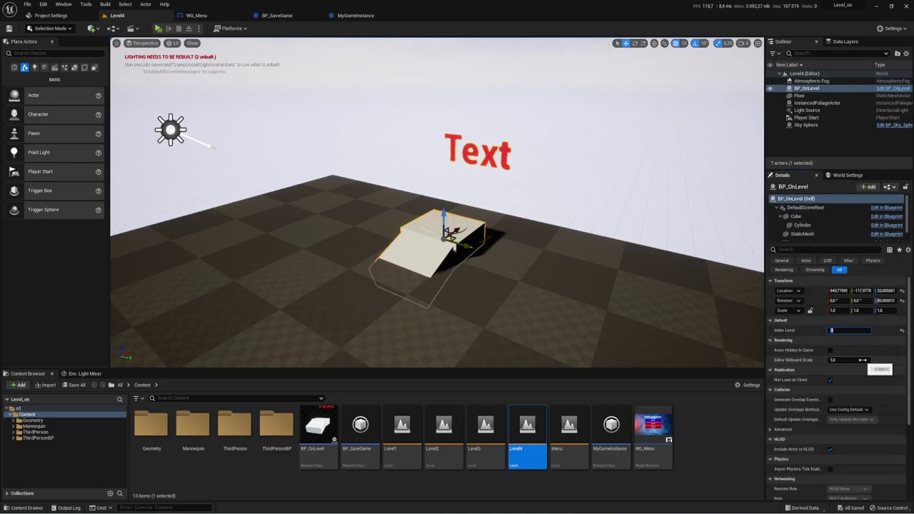
text(4)
click(586, 275)
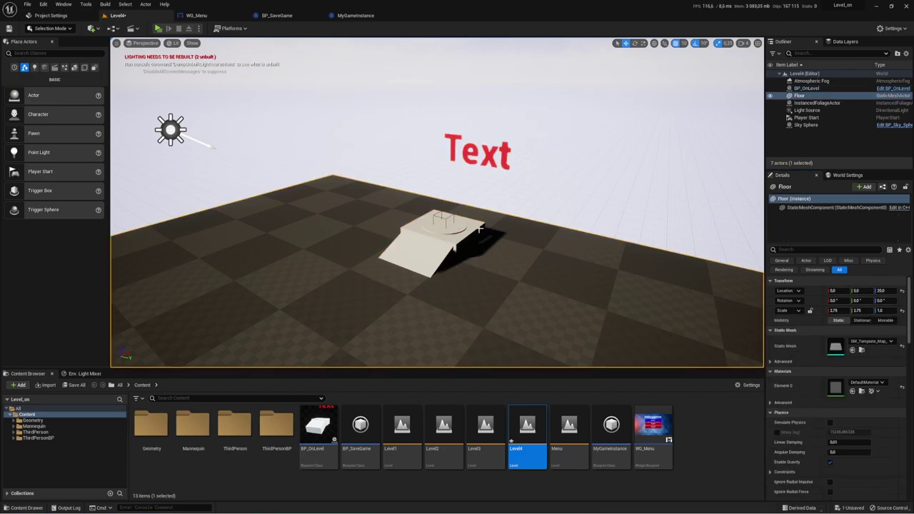
click(158, 28)
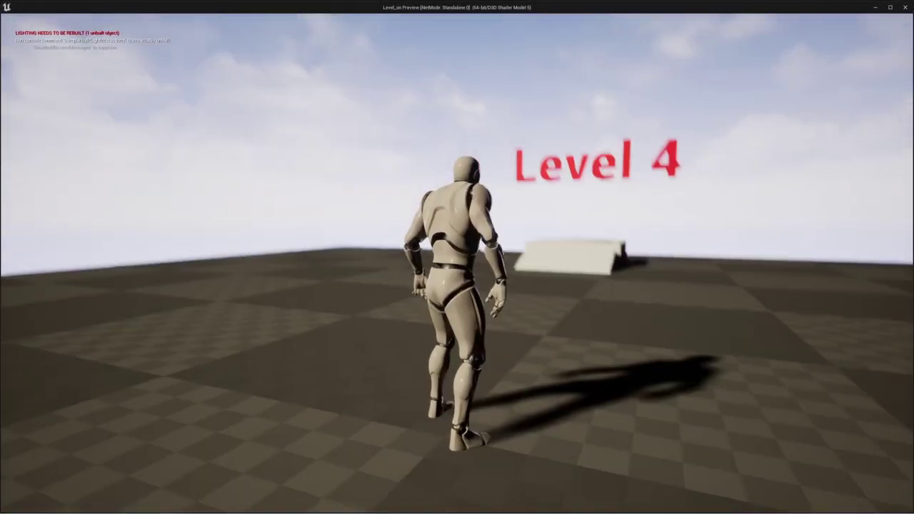
key(Escape)
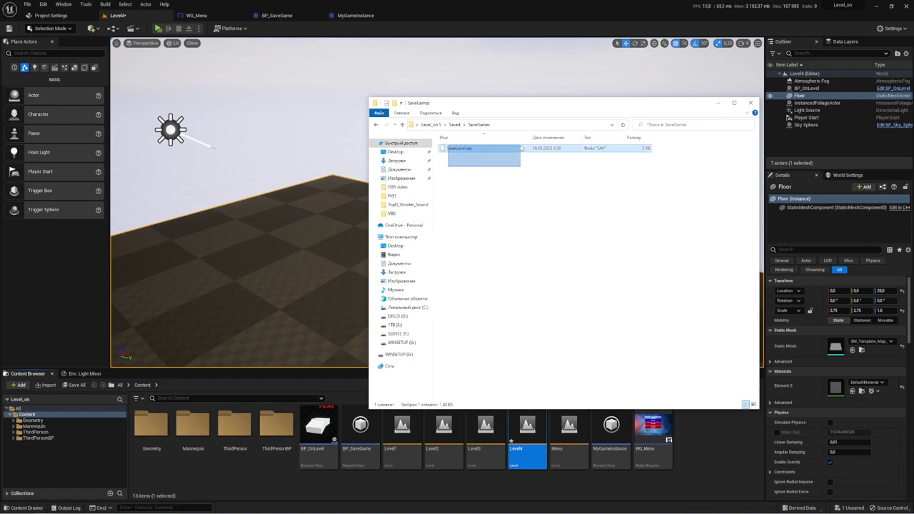
- Delete the old SaveLevel.sav file from the SaveGames folder
drag(472, 154, 519, 149)
key(Delete)
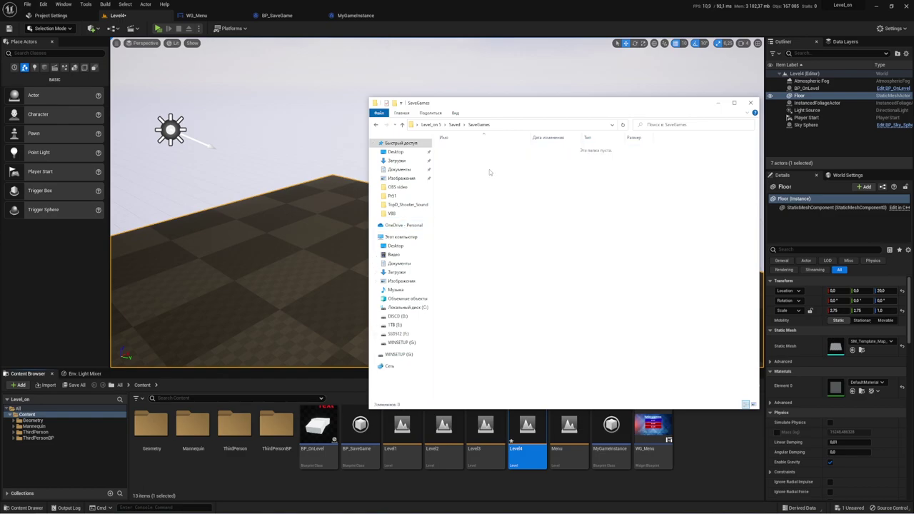
click(719, 103)
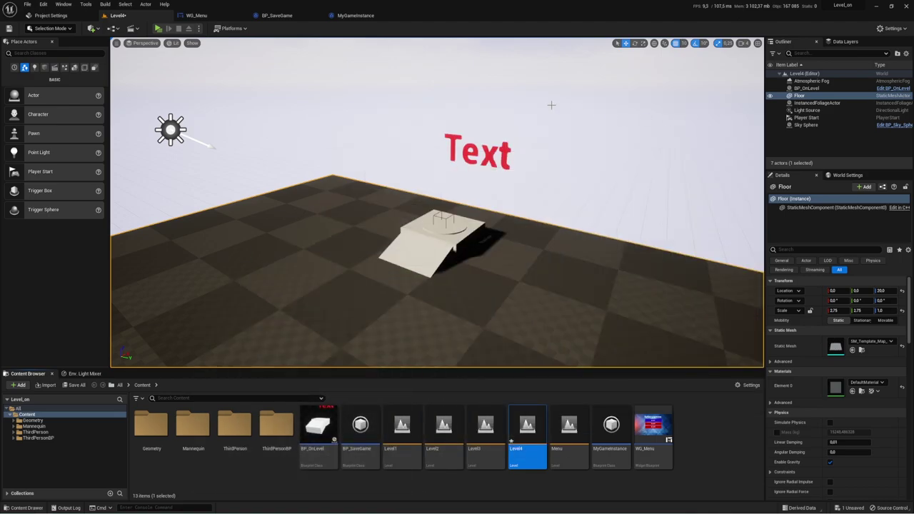
- Expand BP_SaveGame's Level Boolean array default to 4 elements, compile and save, then open MyGameInstance
click(277, 15)
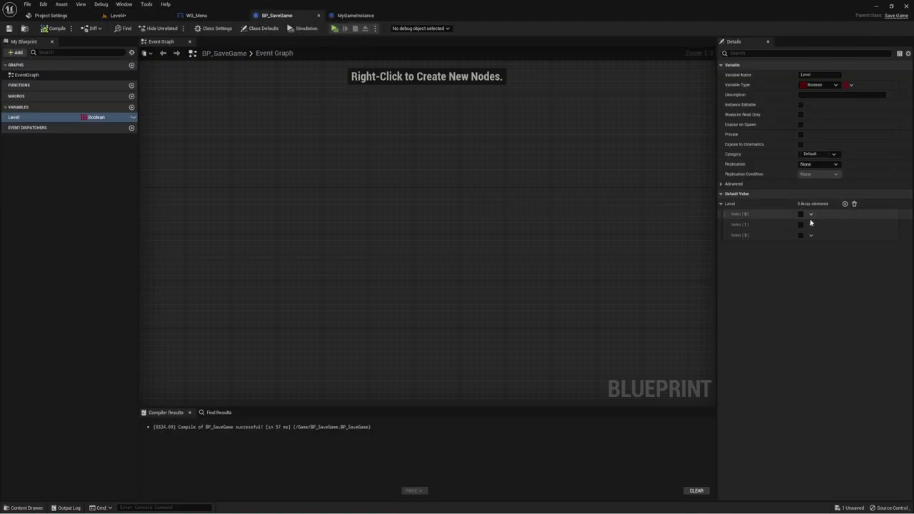
click(845, 204)
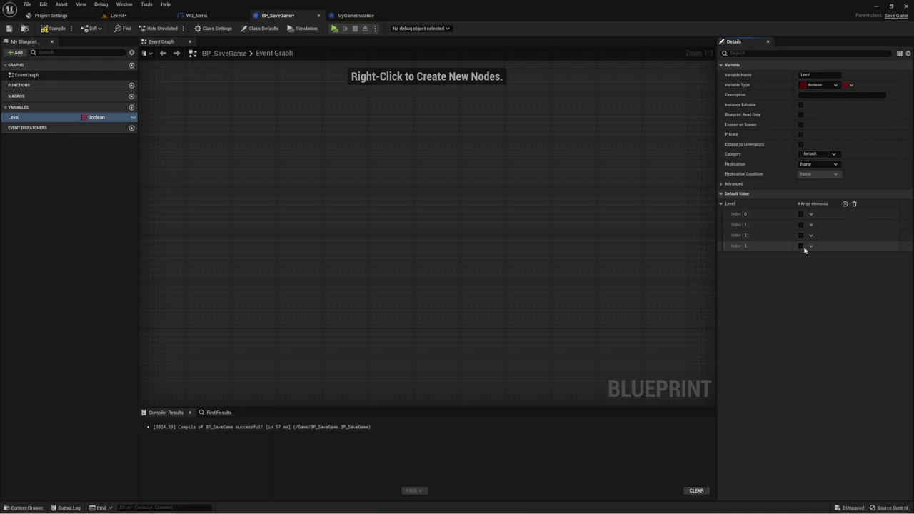
click(53, 28)
click(9, 29)
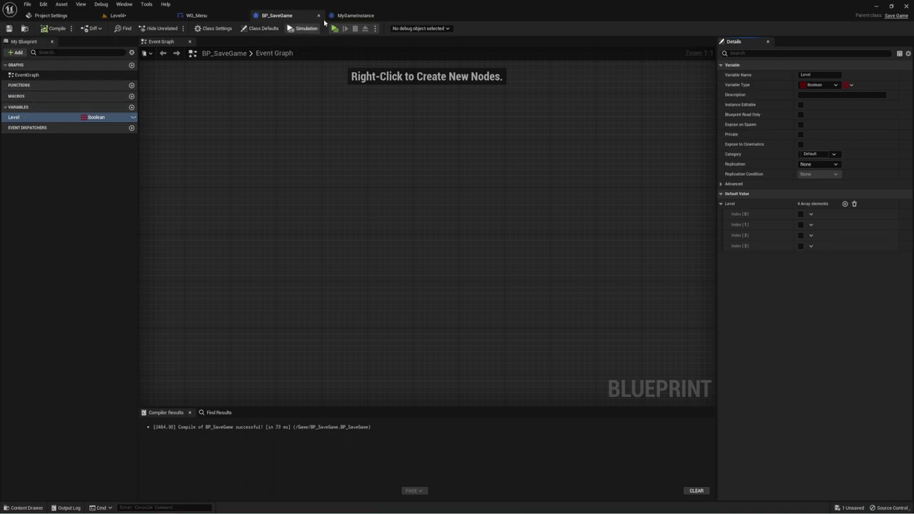
click(355, 15)
mouse_move(352, 166)
right_down()
mouse_move(529, 176)
mouse_move(469, 188)
right_up()
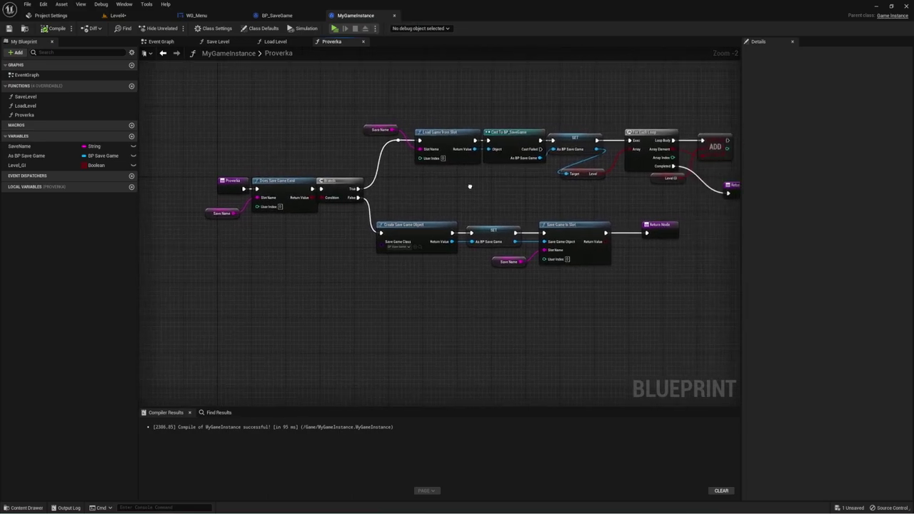
- Add a fourth input pin to the button Make Array in WG_Menu's graph
click(200, 15)
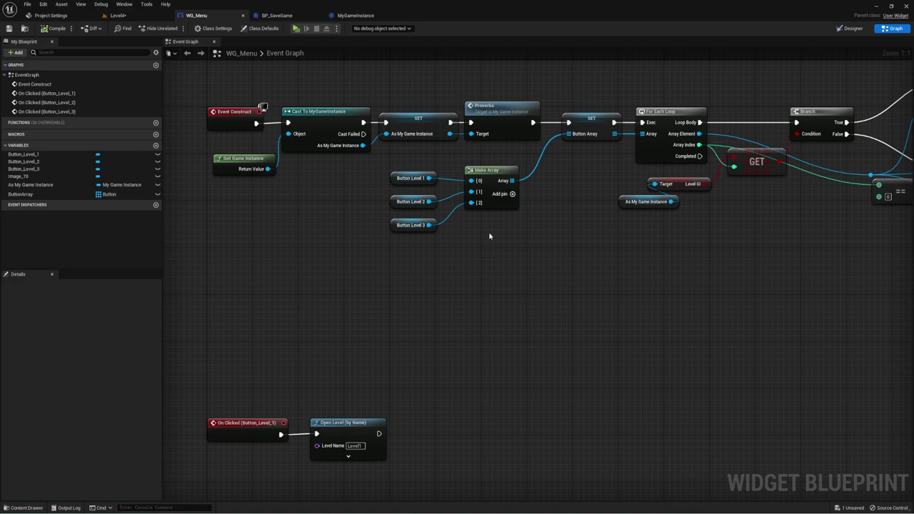
click(511, 194)
mouse_move(376, 275)
right_down()
mouse_move(409, 285)
mouse_move(392, 283)
right_up()
- Duplicate Button_Level_3 in the Designer as Button_Level_4 labelled Level 4
click(850, 28)
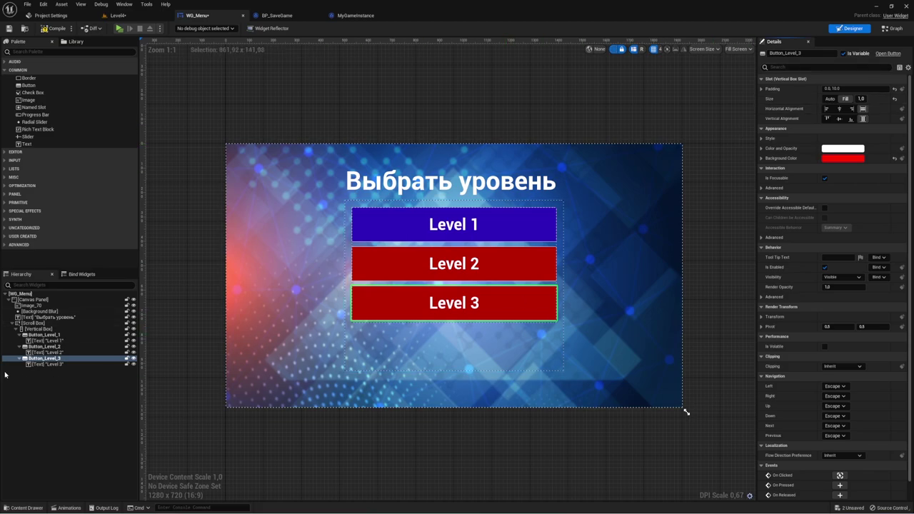
right_click(56, 358)
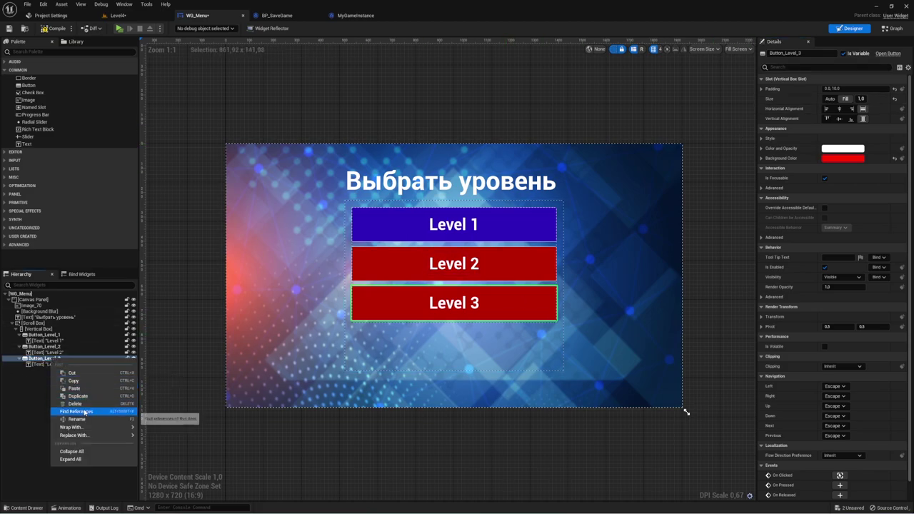
click(81, 396)
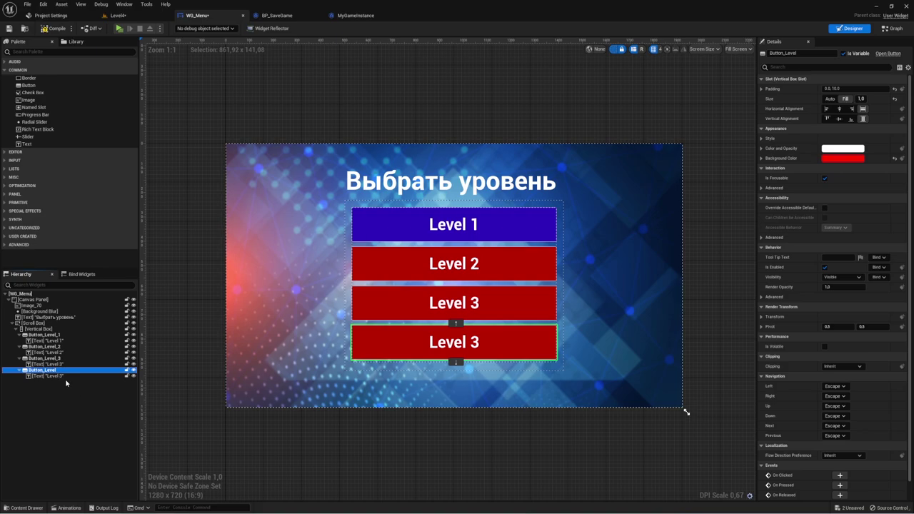
click(464, 342)
text(Level 4)
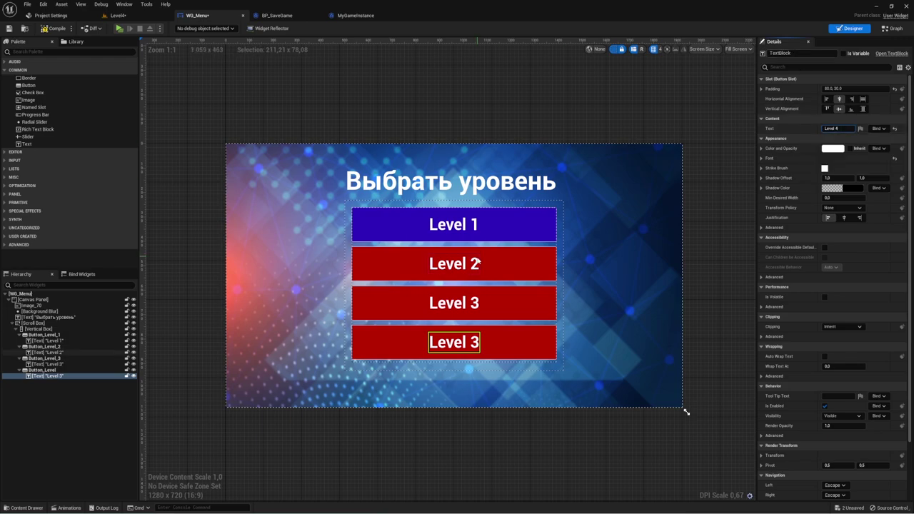
click(521, 340)
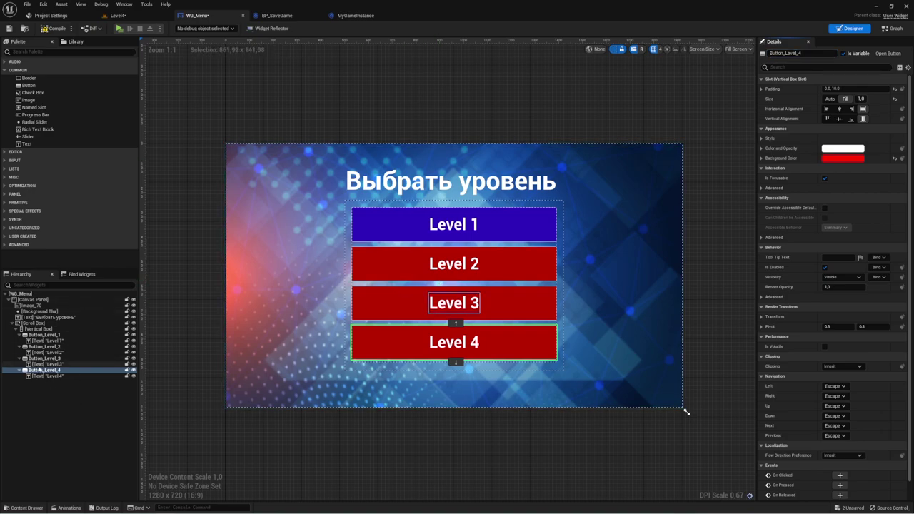
- Connect a Button_Level_4 reference to slot [3] of the button Make Array
click(897, 28)
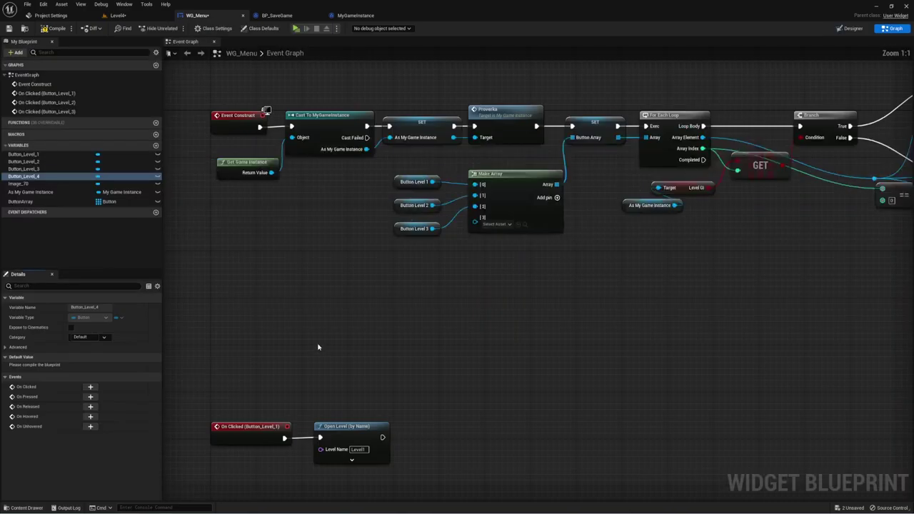
drag(29, 176, 418, 254)
click(408, 252)
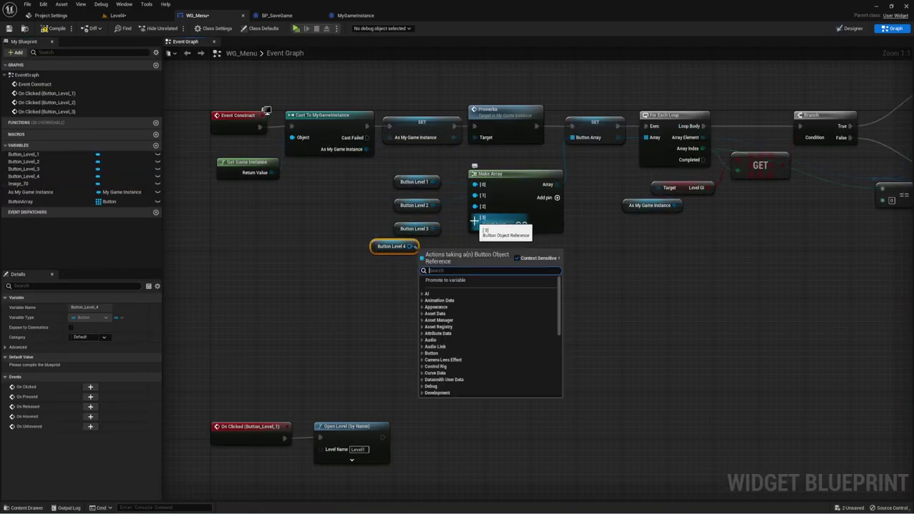
drag(474, 222, 393, 259)
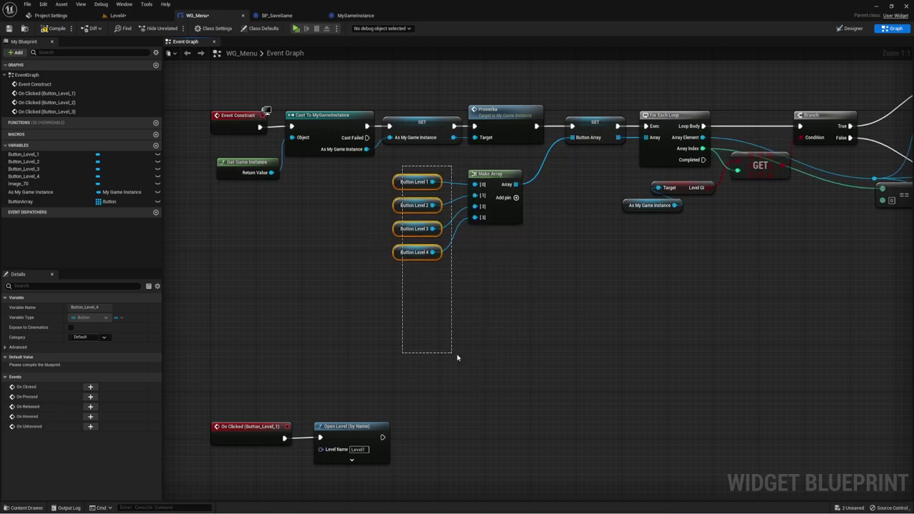
drag(403, 167, 503, 333)
- Add an On Clicked event for Button_Level_4 beside the other click handlers
right_drag(500, 314, 500, 235)
scroll(489, 351, down, 4)
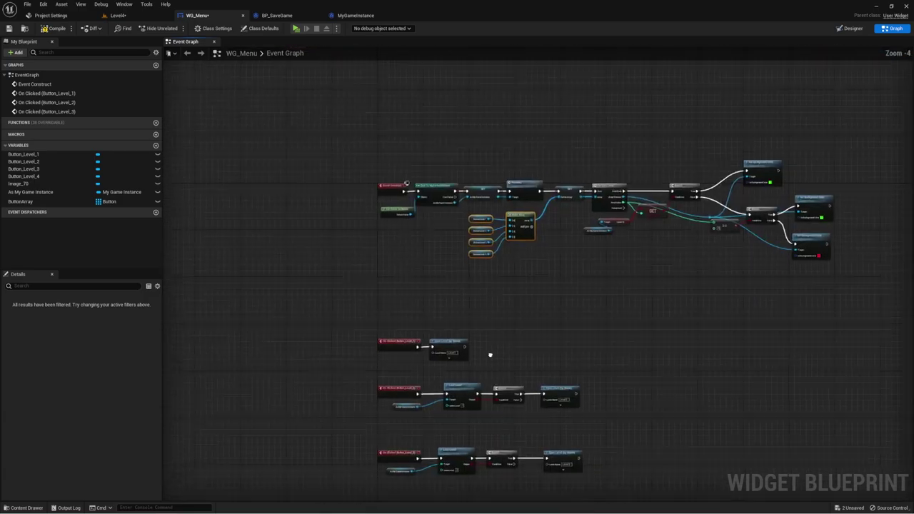
right_drag(490, 351, 468, 234)
click(23, 176)
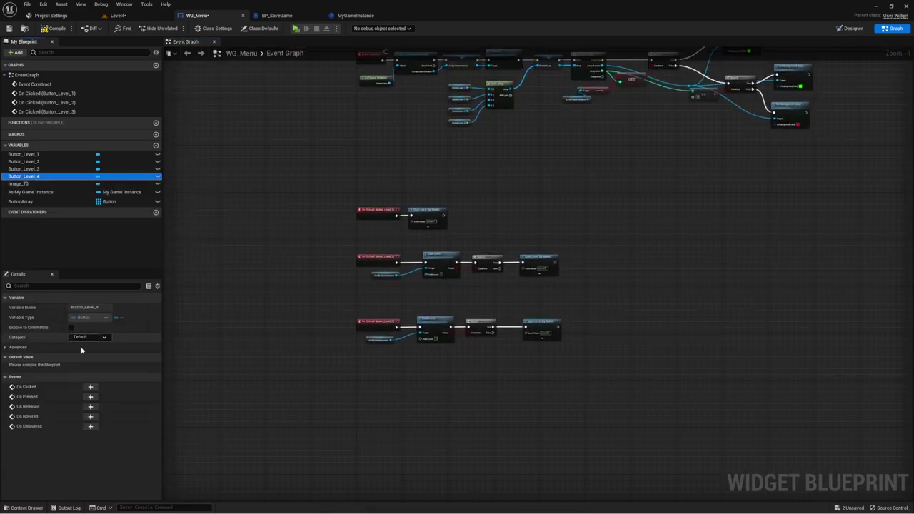
click(90, 380)
- Copy the Level 3 handler's Load Level, Branch and Open Level nodes onto On Clicked (Button_Level_4)
scroll(500, 287, up, 4)
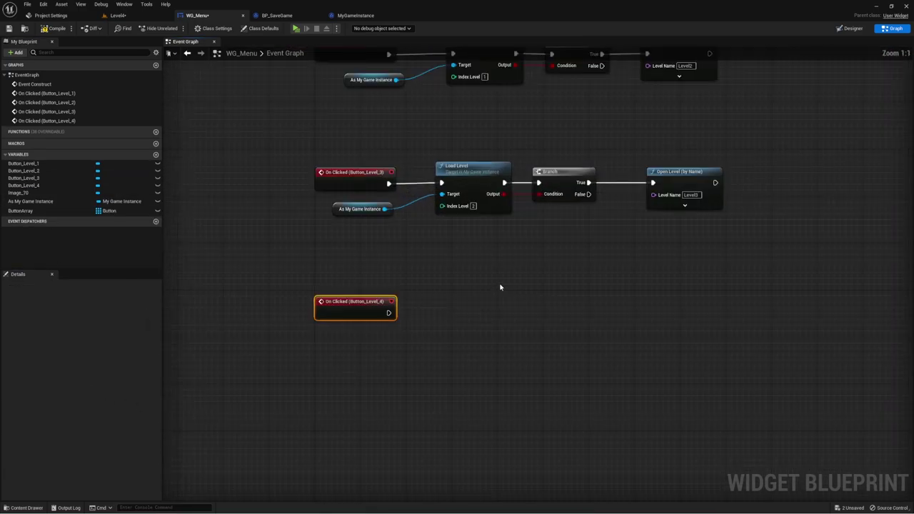
drag(361, 239, 620, 207)
shift+drag(547, 108, 701, 215)
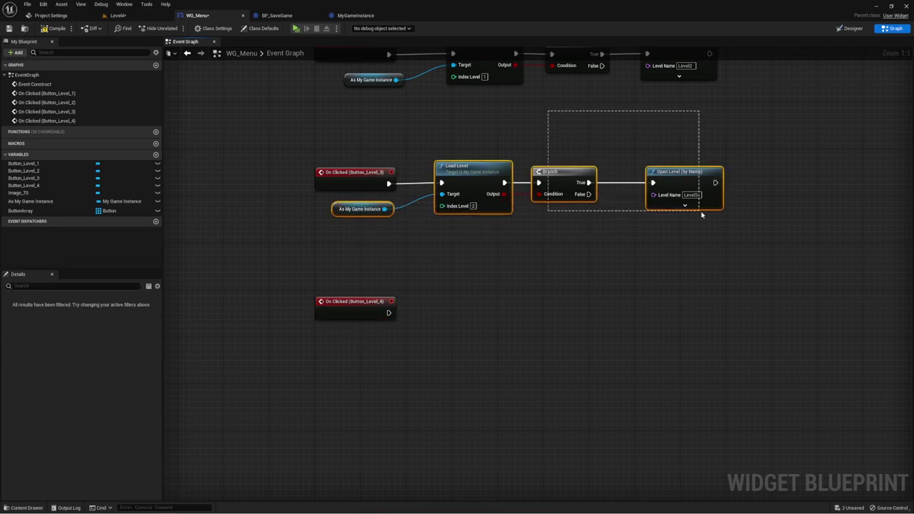
key(ctrl+c)
key(ctrl+v)
drag(486, 309, 449, 293)
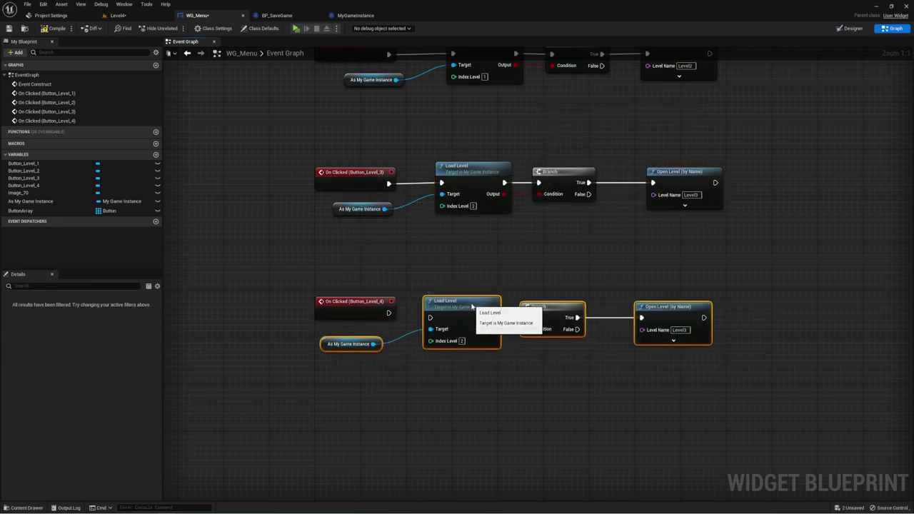
drag(387, 312, 430, 312)
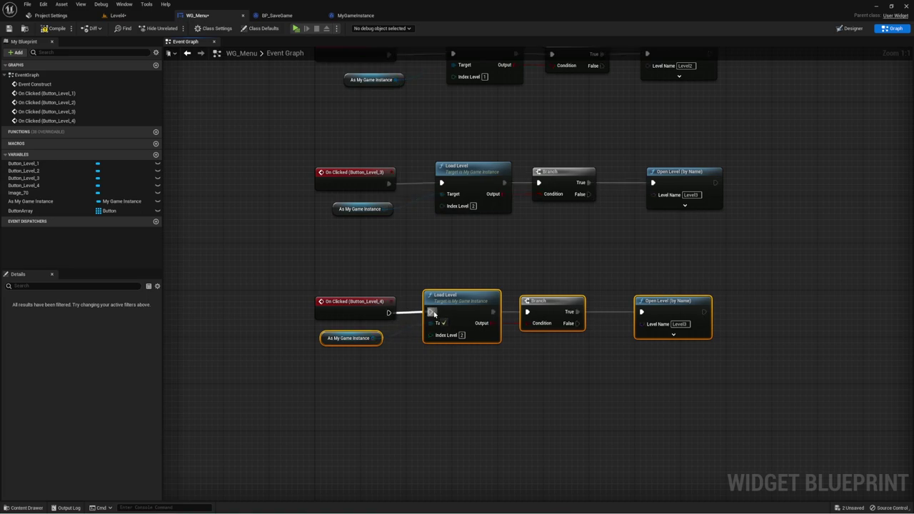
- Set the copied chain's Index Level to 3 and Level Name to Level4, then save WG_Menu
click(461, 335)
text(3)
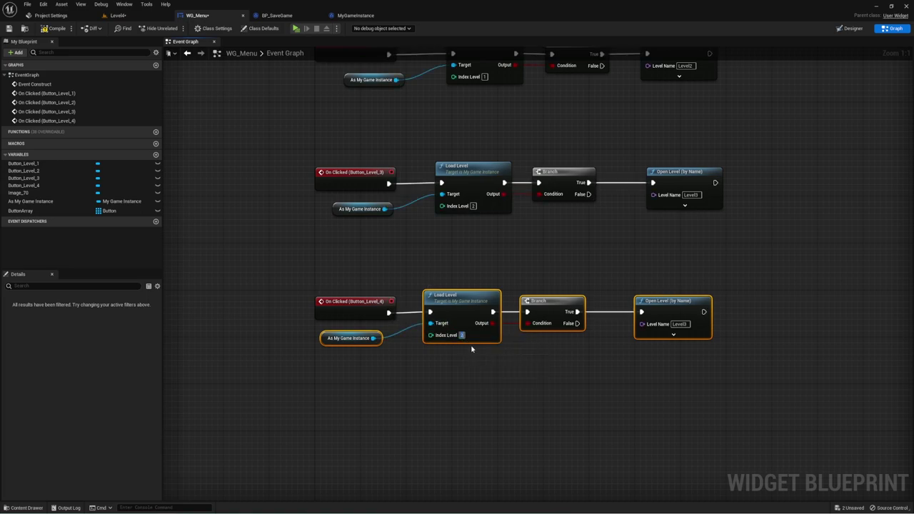
click(687, 324)
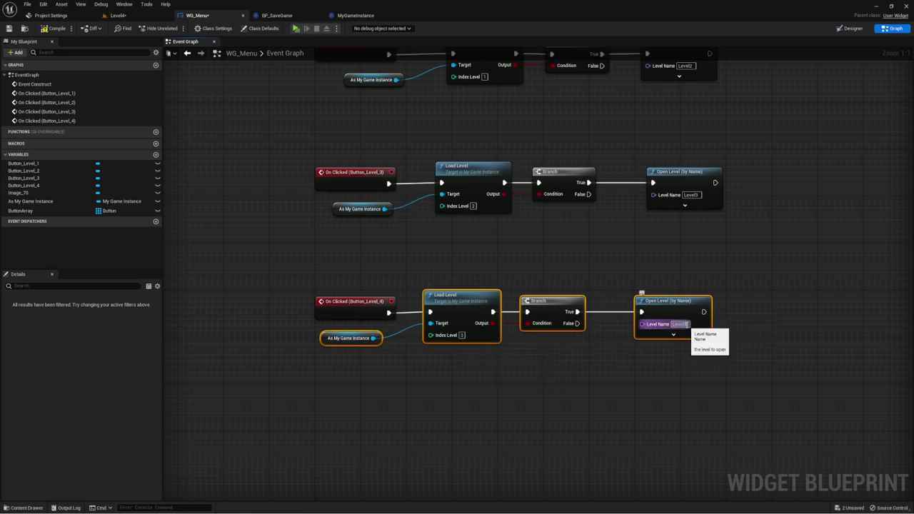
text(Level4)
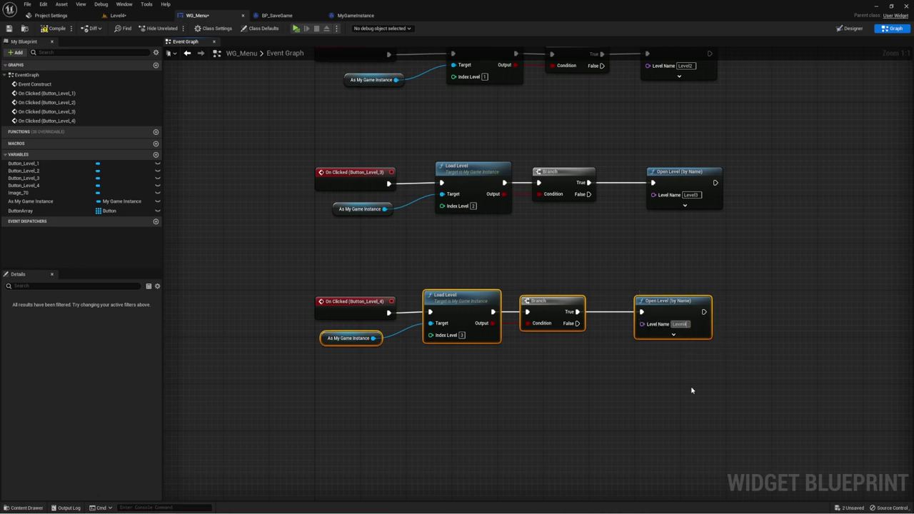
click(576, 268)
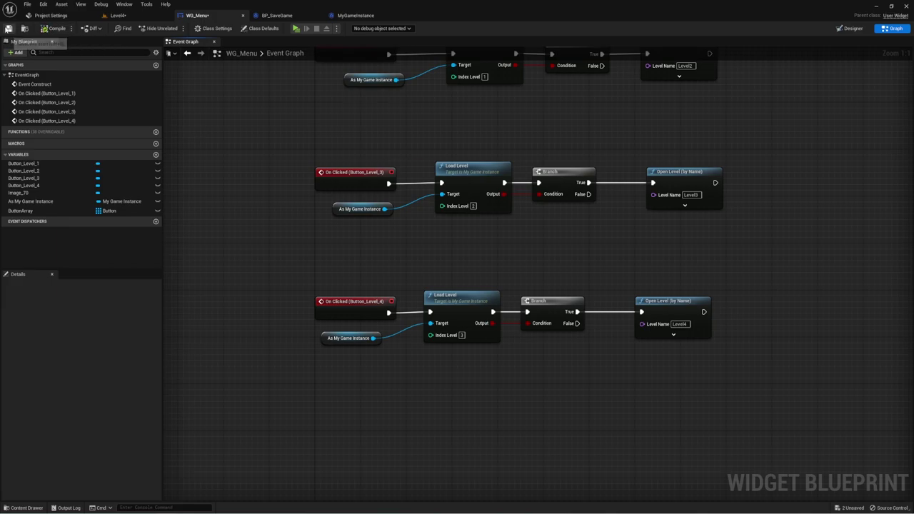
click(9, 28)
click(297, 29)
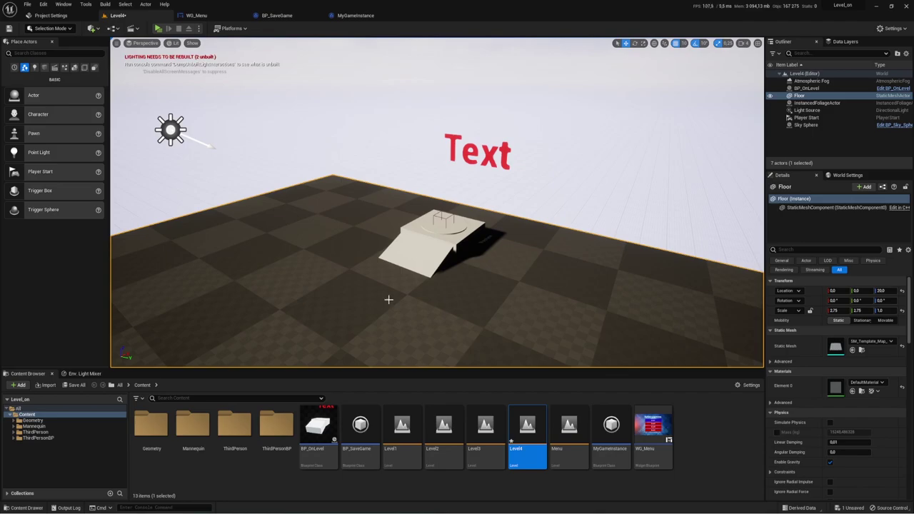
- Open the Menu level, saving Level4 on the way
click(114, 15)
double_click(564, 446)
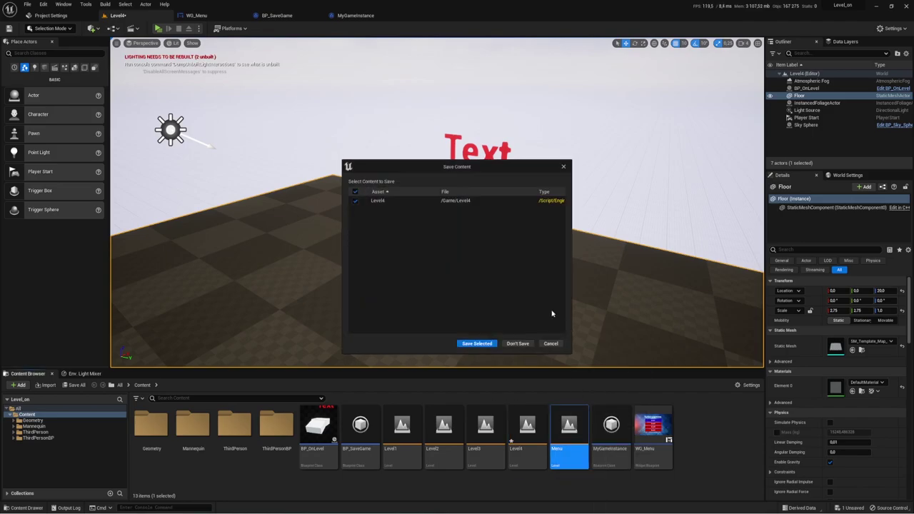
click(488, 346)
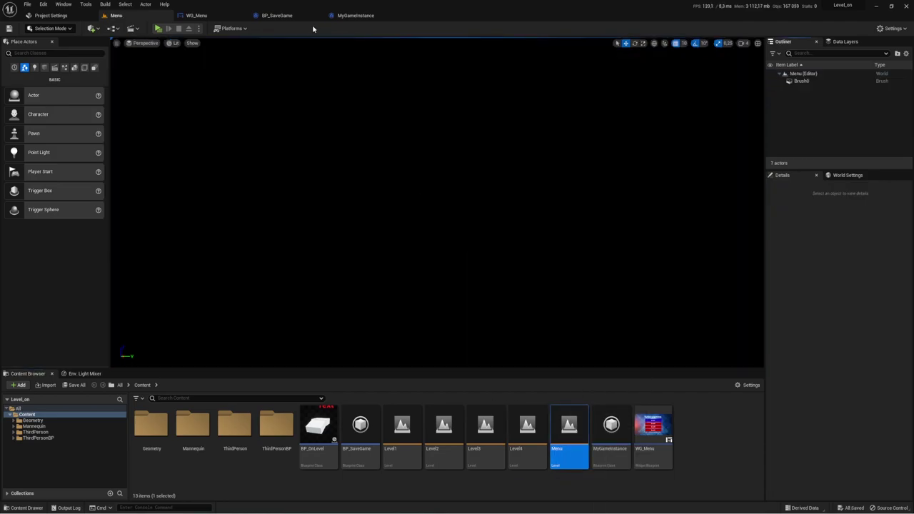
- Play the menu in Standalone and launch Level 1, 2 and 3 from its buttons
click(160, 29)
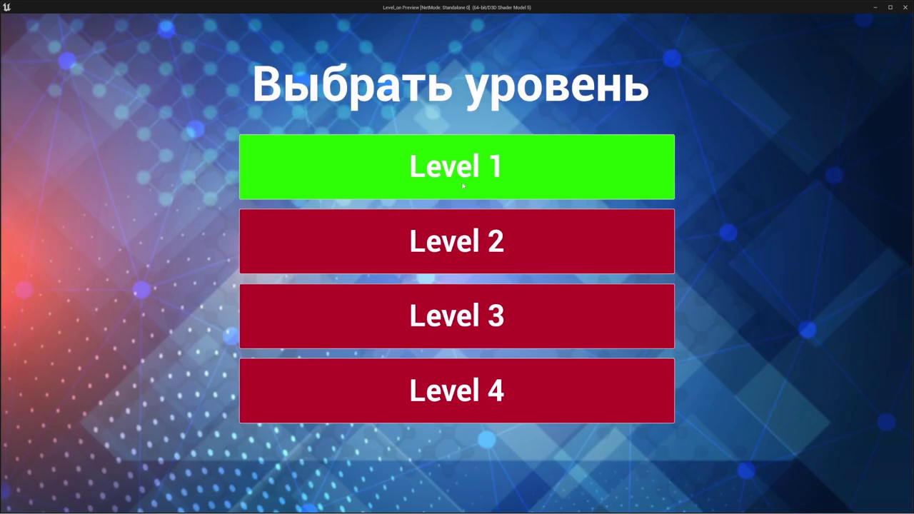
click(462, 185)
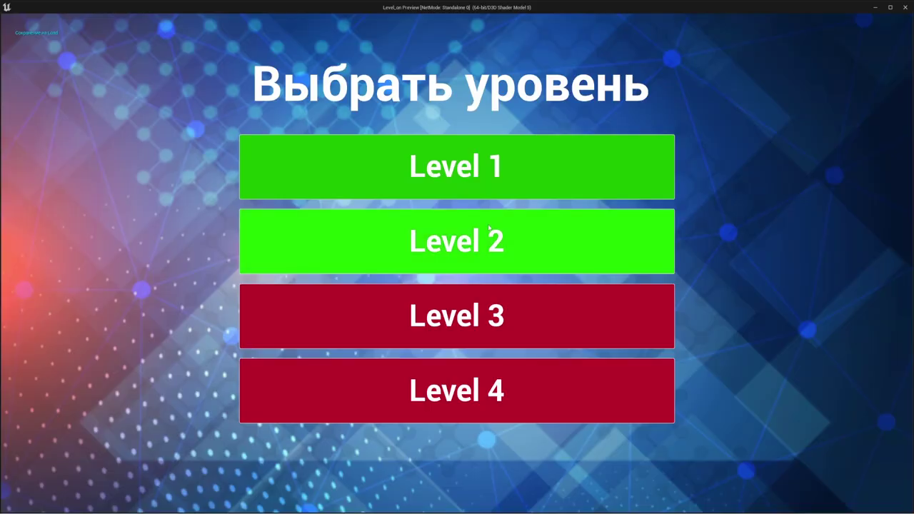
click(489, 227)
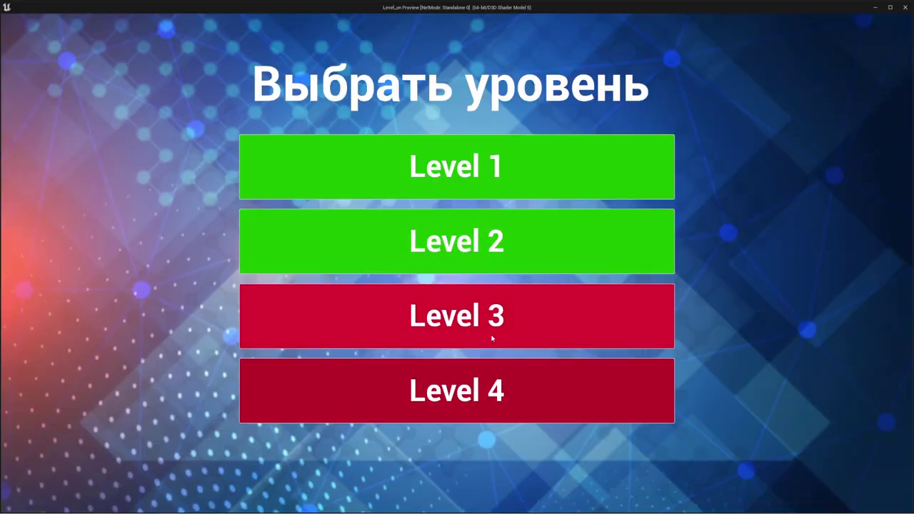
click(516, 318)
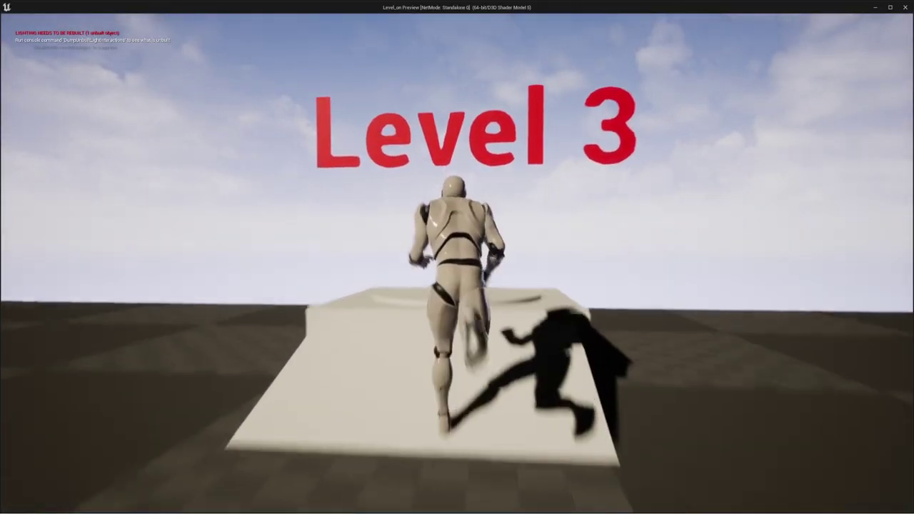
key(Escape)
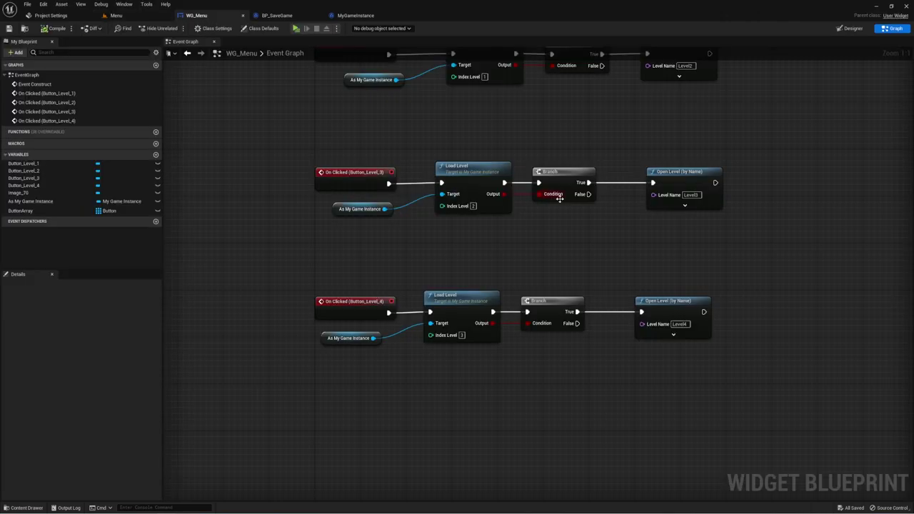
- Zoom out to view the whole WG_Menu graph, including the Event Construct chain
mouse_move(559, 198)
right_down()
mouse_move(526, 234)
mouse_move(450, 407)
right_up()
scroll(526, 235, down, 2)
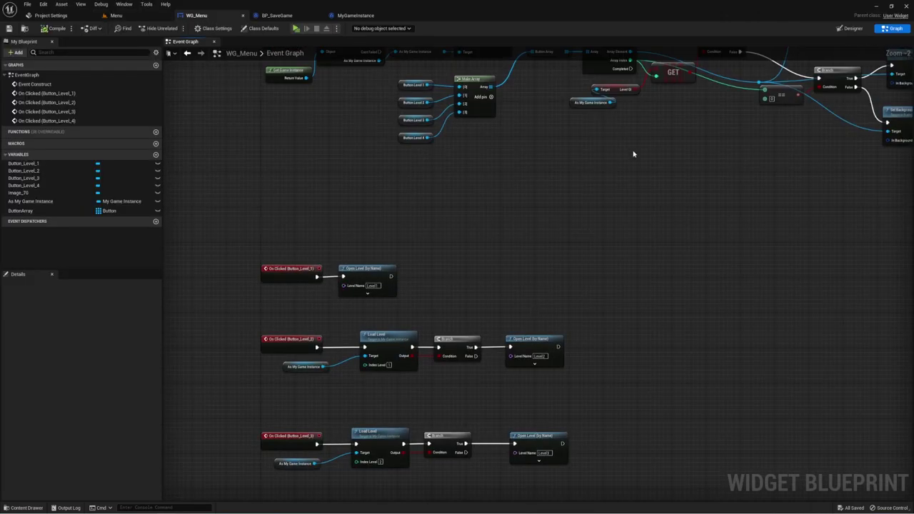
right_drag(632, 153, 563, 243)
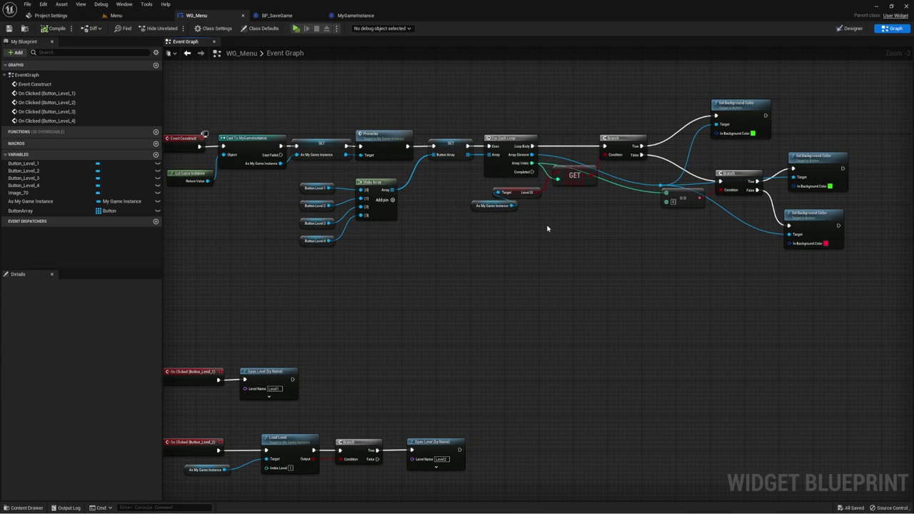
- In MyGameInstance's Proverka function, move the Level_Gl node below the For Each Loop
click(355, 15)
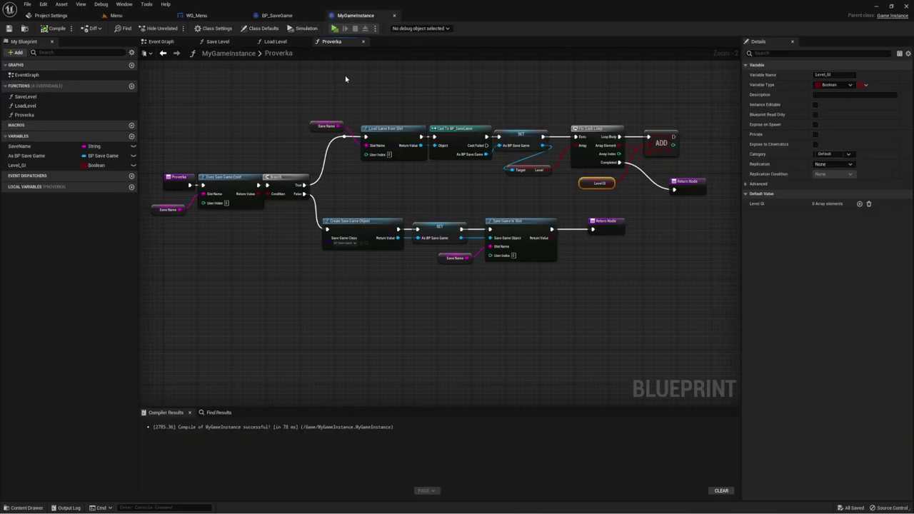
scroll(473, 81, up, 1)
scroll(263, 170, up, 2)
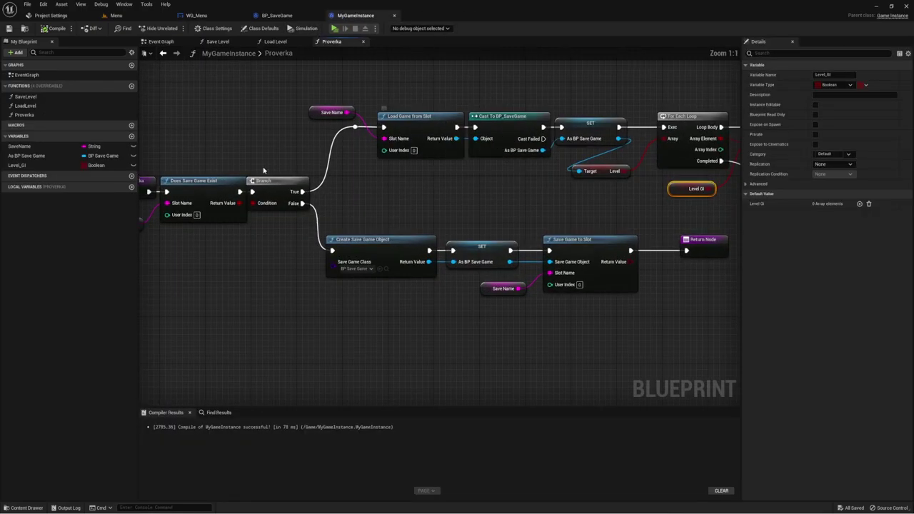
right_drag(264, 170, 325, 163)
drag(164, 151, 217, 255)
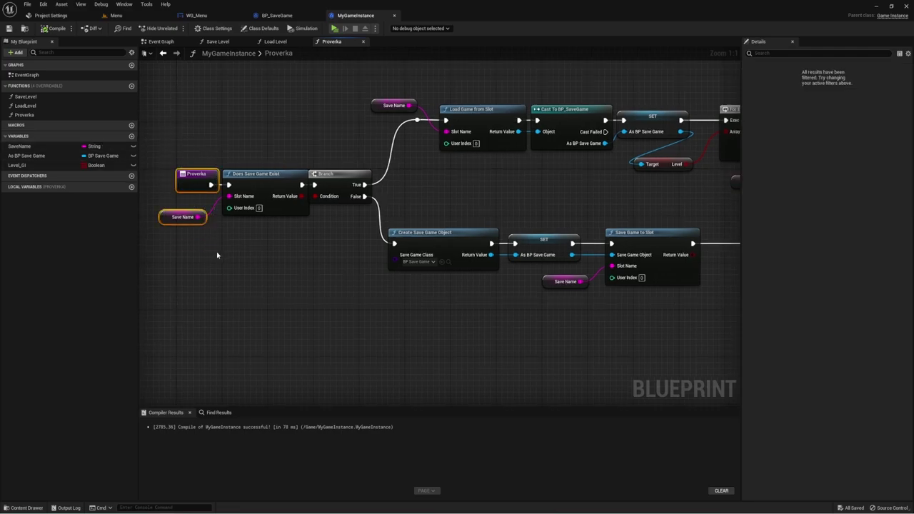
right_drag(711, 195, 489, 203)
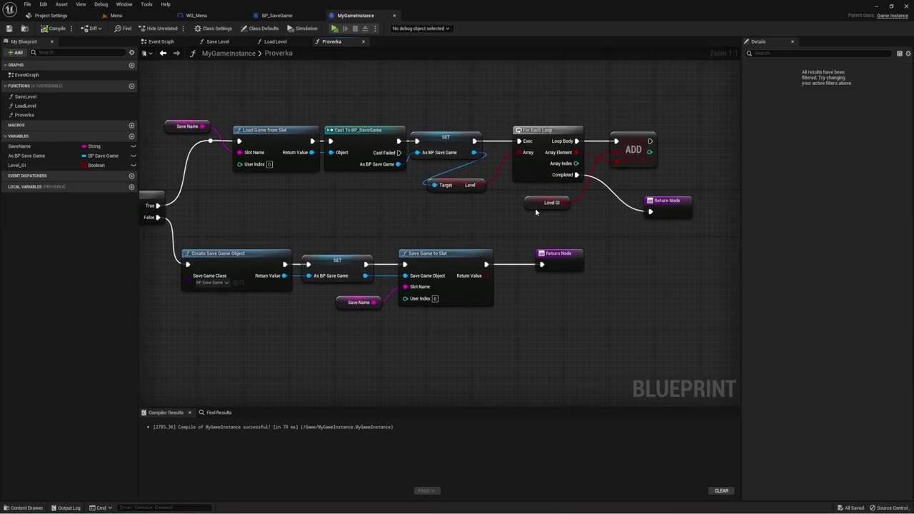
drag(537, 204, 401, 227)
right_drag(443, 212, 460, 204)
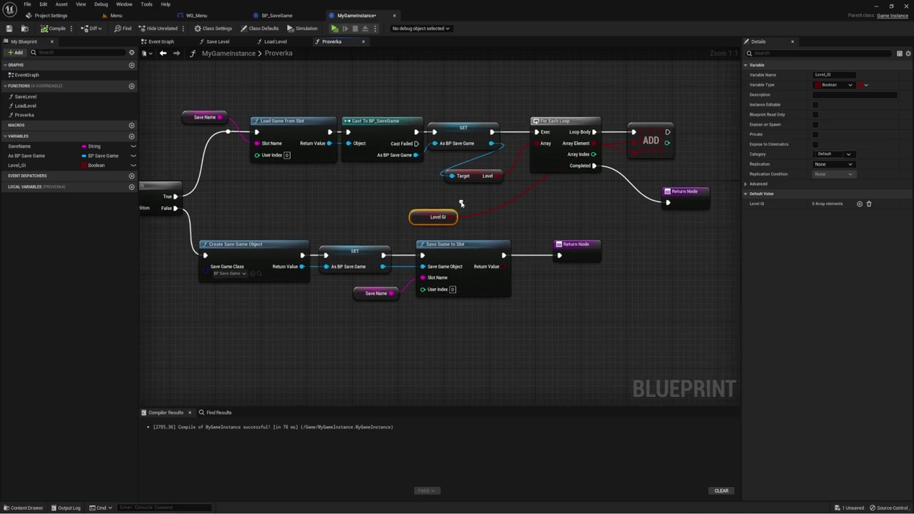
mouse_move(454, 217)
mouse_down()
mouse_move(518, 232)
mouse_move(504, 225)
mouse_up()
click(537, 198)
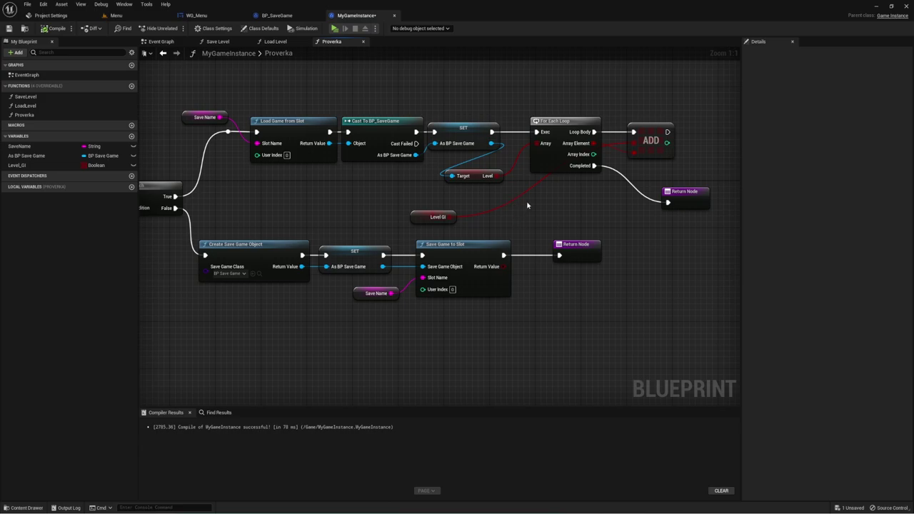
- Add an Array Clear node wired to the Level Gl getter's output in Proverka
drag(454, 216, 486, 74)
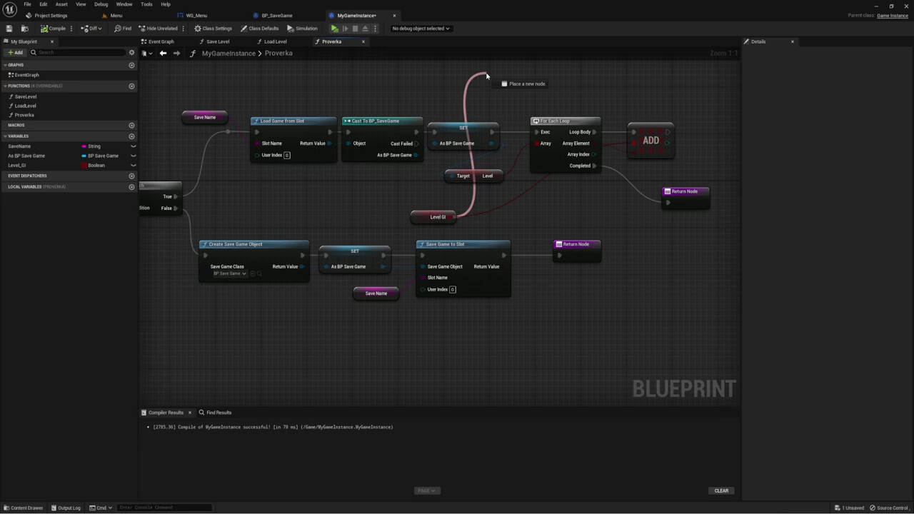
drag(486, 74, 438, 87)
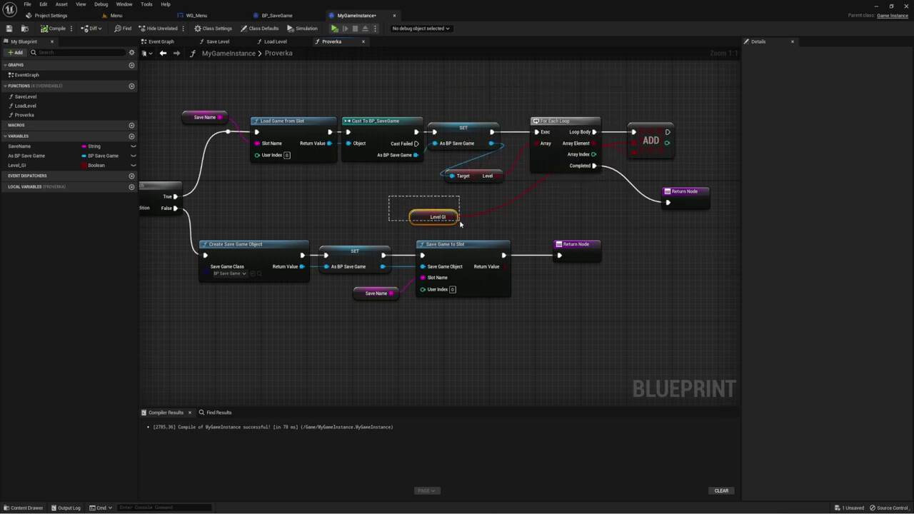
drag(476, 236, 476, 236)
drag(426, 219, 437, 214)
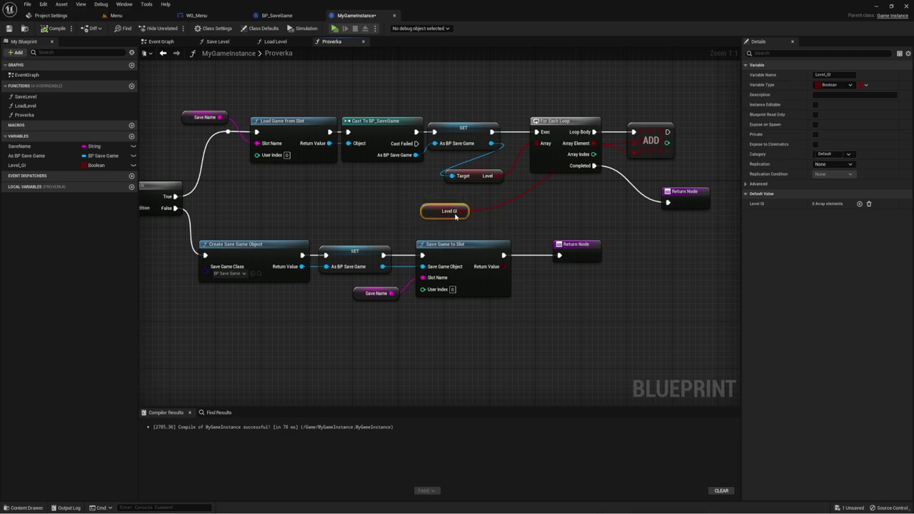
drag(465, 211, 480, 84)
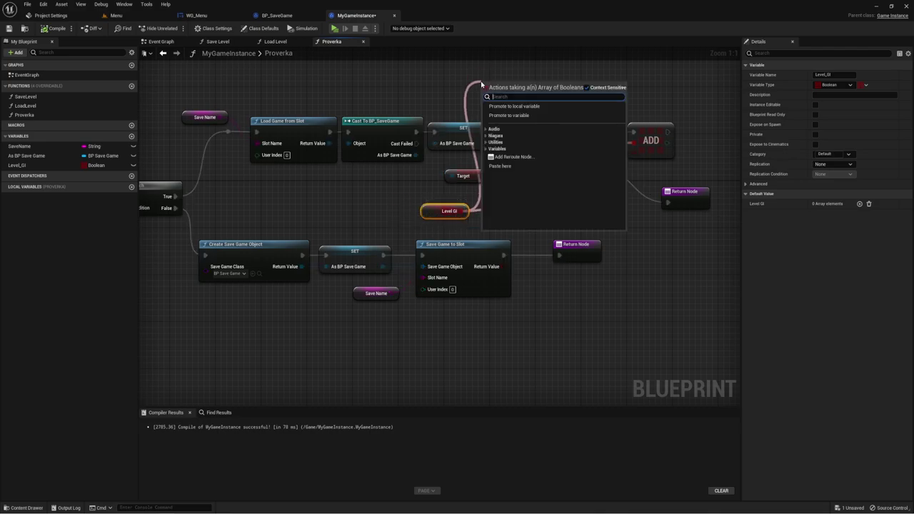
text(cleare)
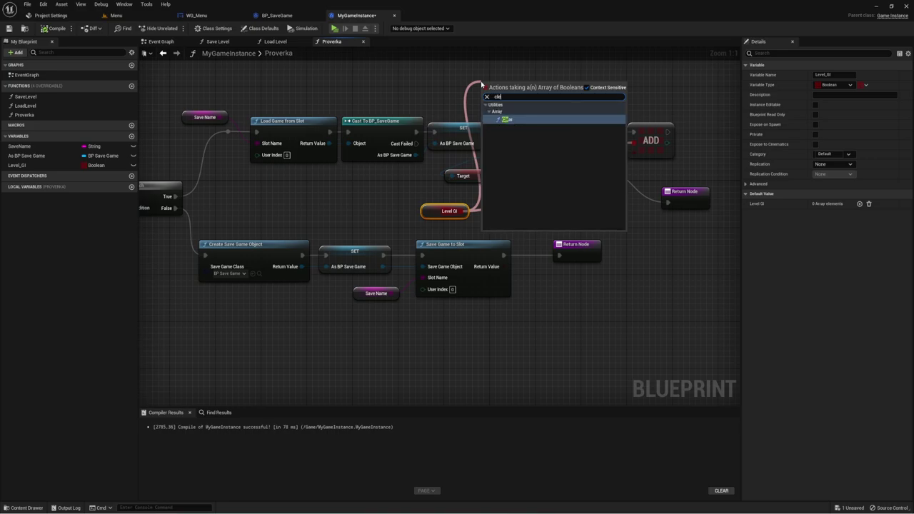
click(513, 120)
- Shift the loop, ADD and return nodes right and wire CLEAR between SET and For Each Loop
drag(540, 195, 682, 120)
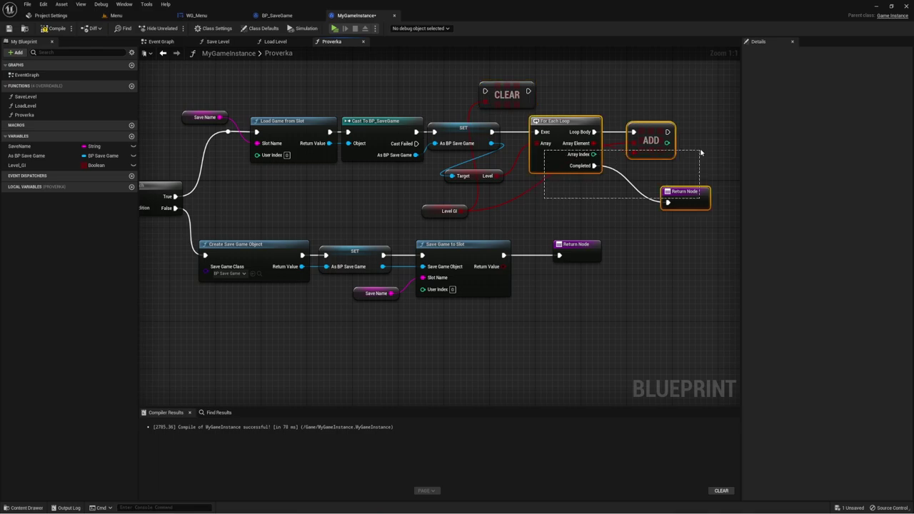
drag(569, 130, 632, 130)
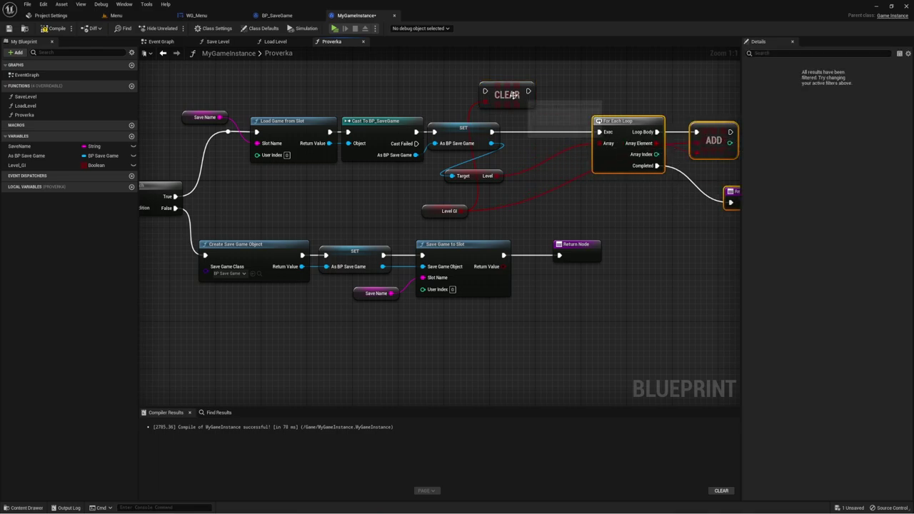
mouse_move(489, 92)
mouse_down()
mouse_move(528, 134)
mouse_move(491, 131)
mouse_up()
drag(566, 132, 598, 132)
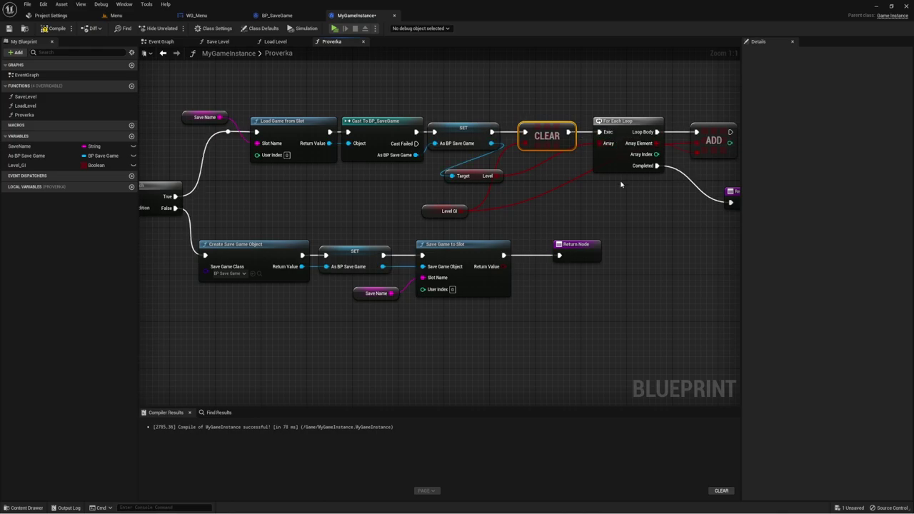
- Reposition the Level Gl getter and add a reroute knot on its wire
right_drag(634, 81, 557, 79)
mouse_move(558, 79)
mouse_down()
mouse_move(600, 175)
mouse_move(623, 191)
mouse_move(616, 204)
mouse_up()
right_drag(534, 197, 539, 194)
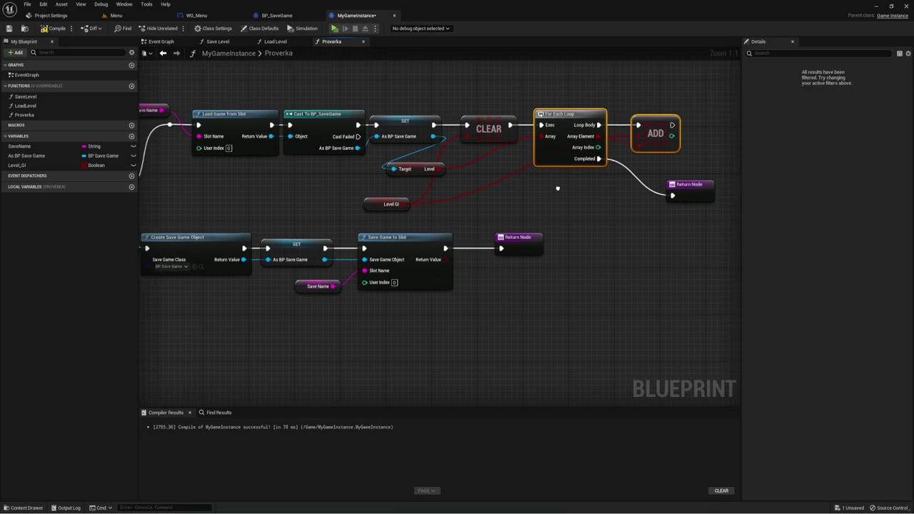
drag(372, 210, 408, 200)
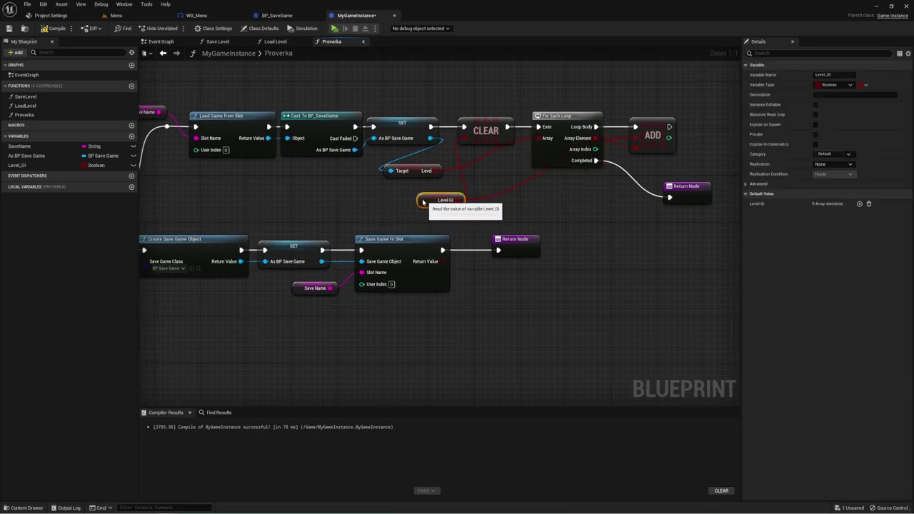
double_click(520, 178)
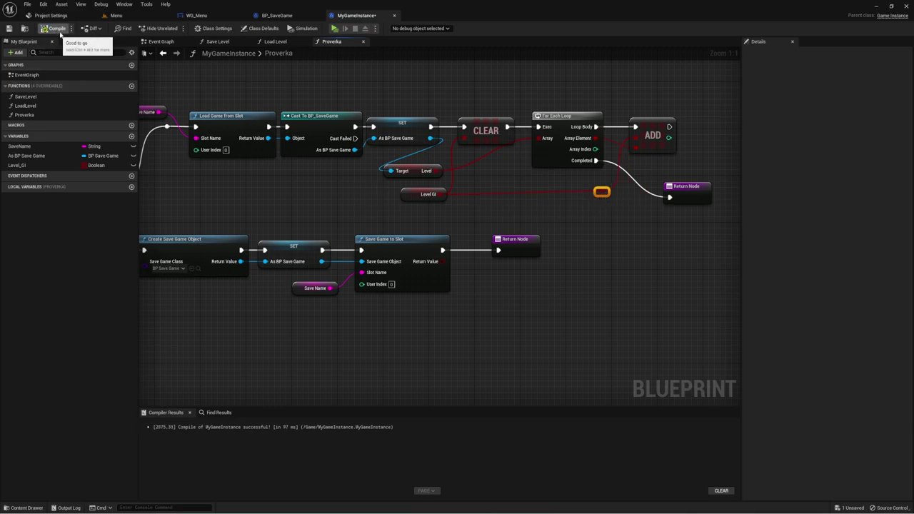
- Compile and save the MyGameInstance blueprint
click(53, 29)
click(8, 28)
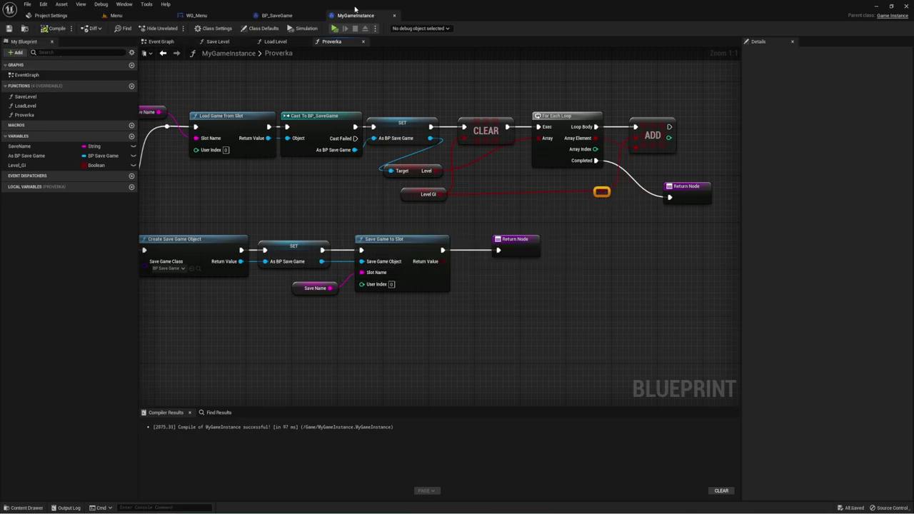
click(426, 194)
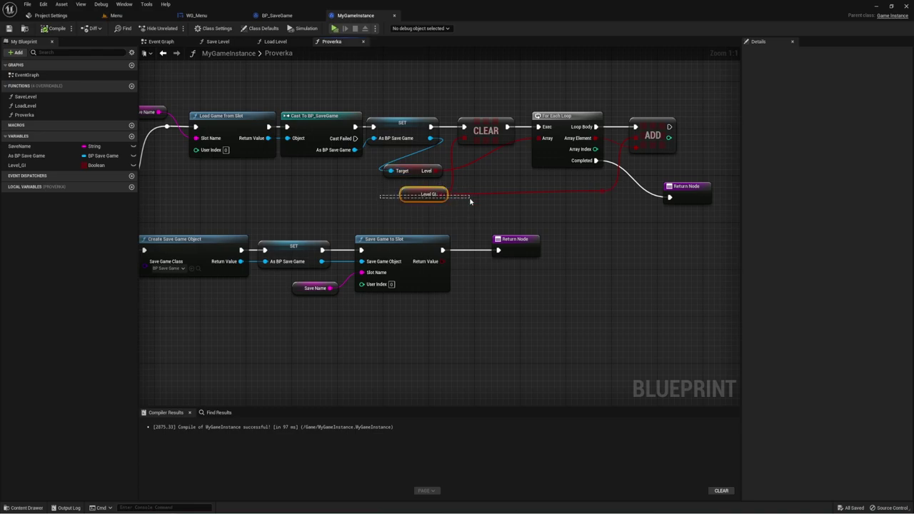
- Play-test the menu, running through Levels 1, 2, 3 and 4 in turn, then stop the preview
click(334, 28)
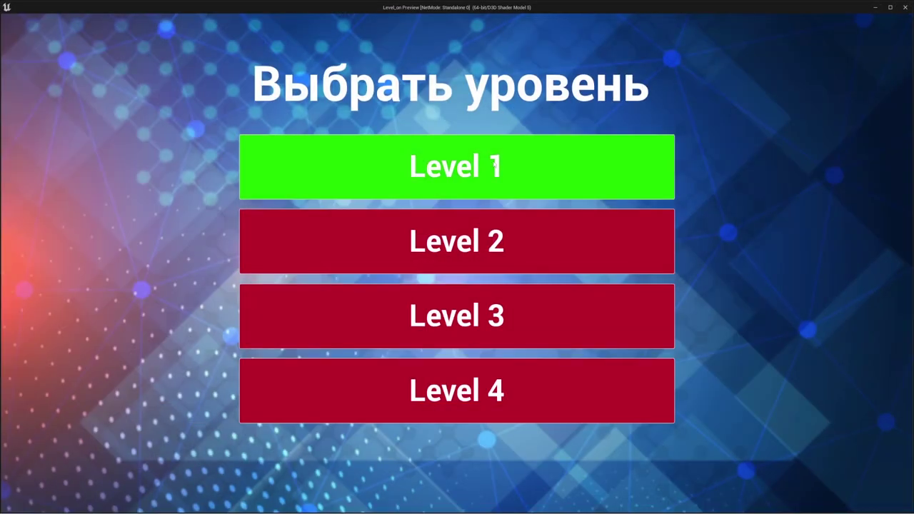
click(499, 168)
key(w)
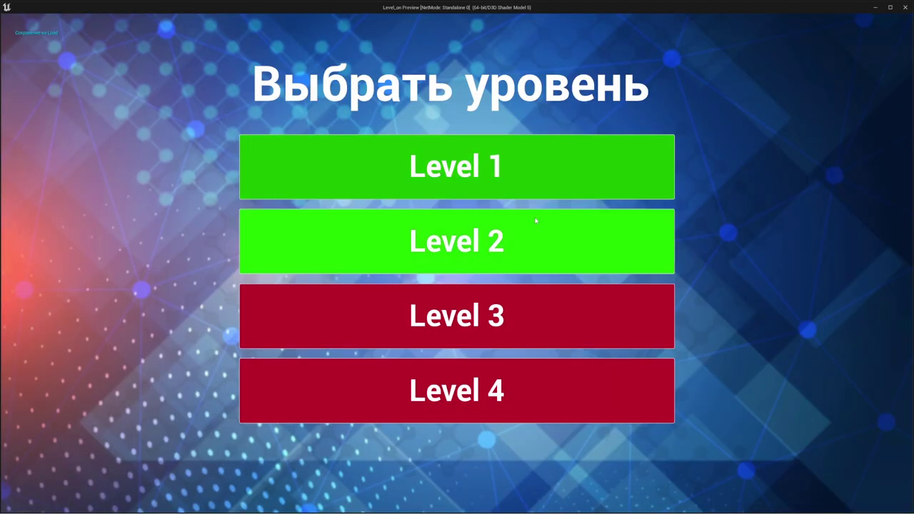
click(534, 219)
key(w)
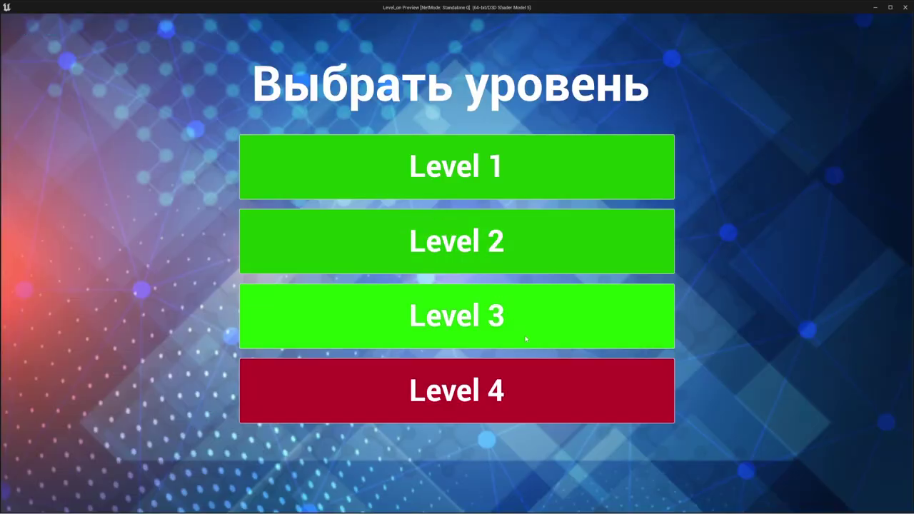
click(534, 310)
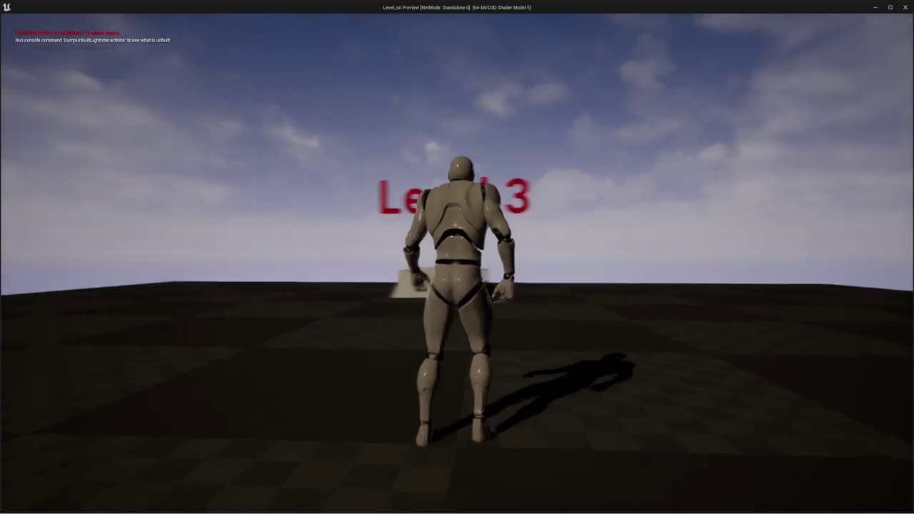
key(w)
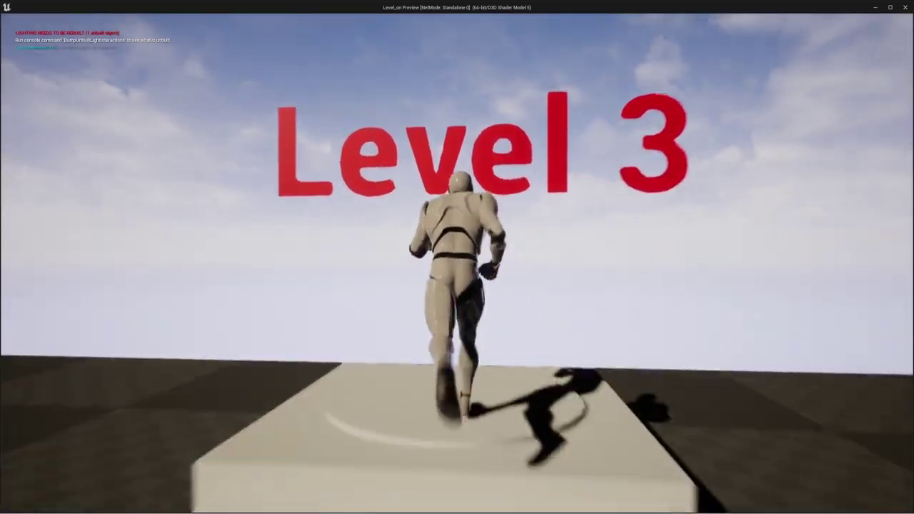
click(506, 389)
key(w)
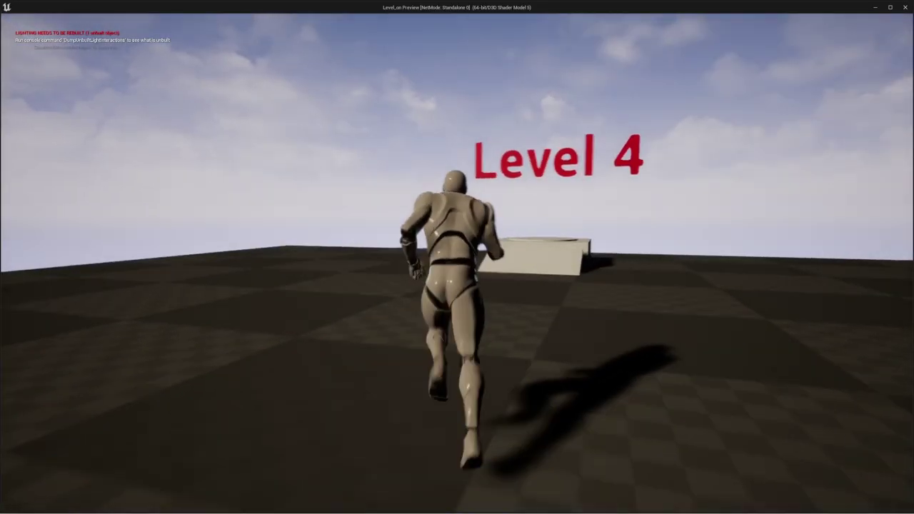
key(Escape)
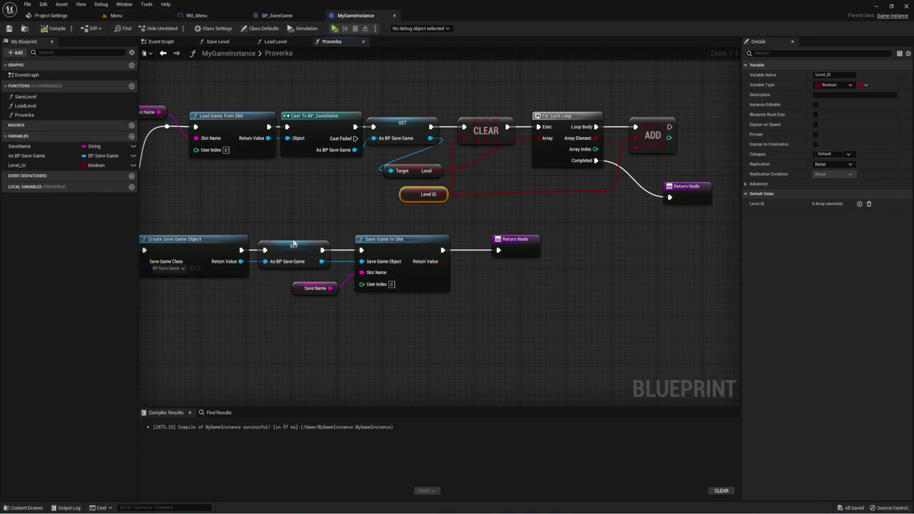
- Duplicate WG_Menu's Level 4 button into a fifth 'Level 5' button and show the Event Graph
scroll(316, 212, down, 2)
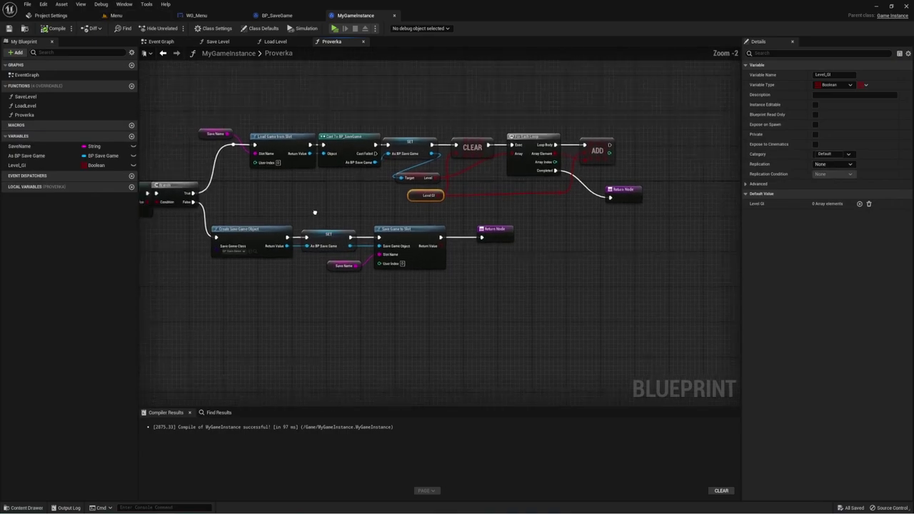
click(196, 15)
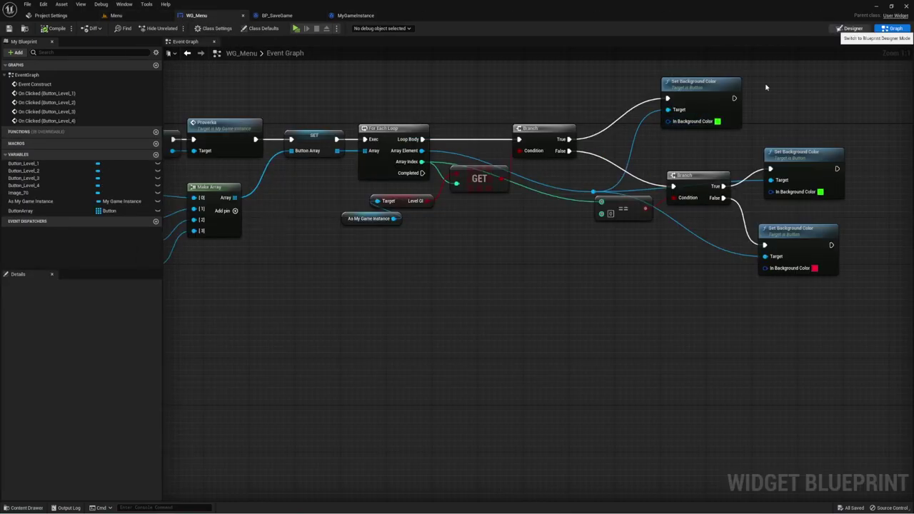
click(851, 28)
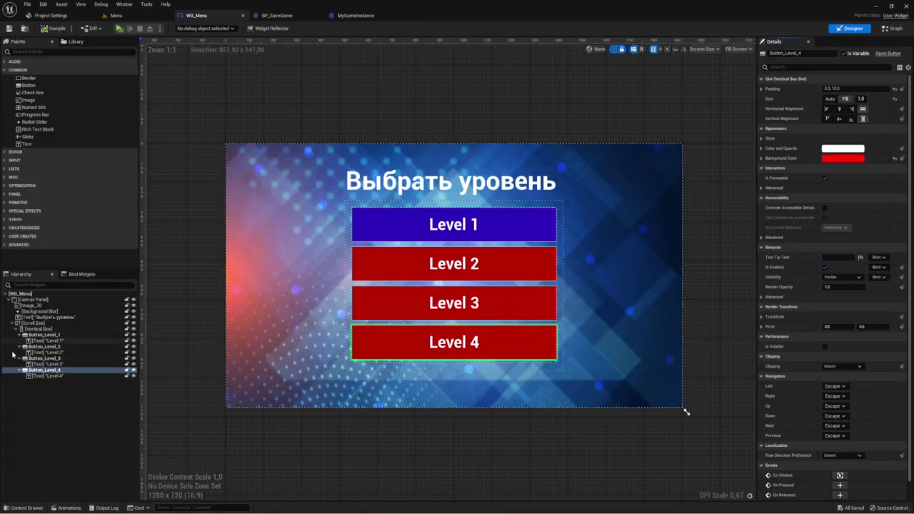
right_click(46, 372)
click(76, 406)
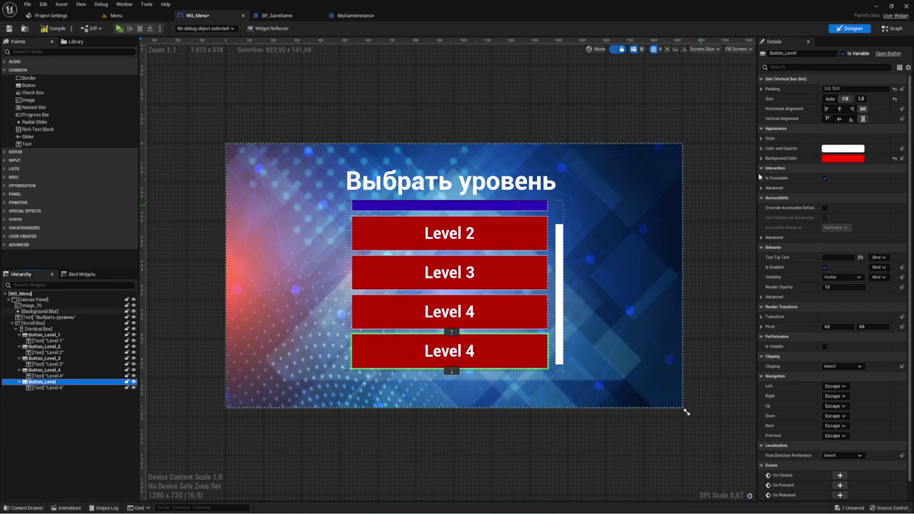
key(Down)
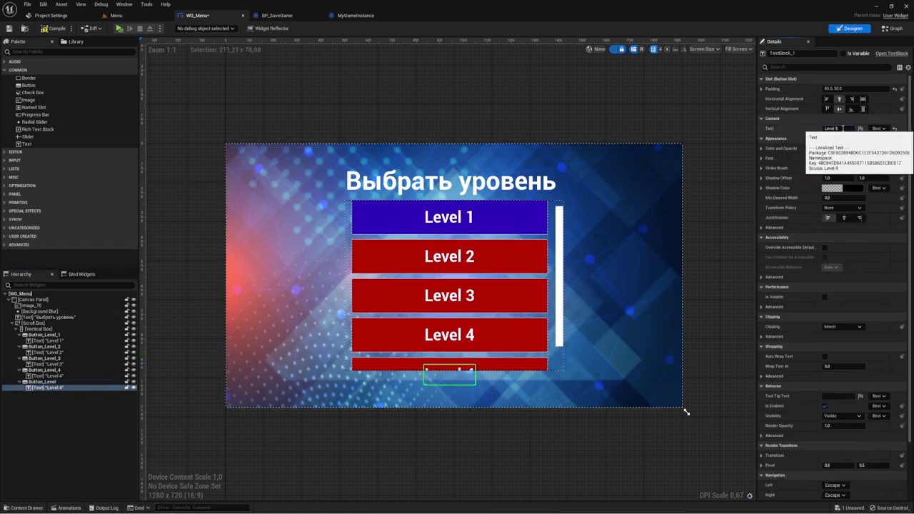
click(895, 29)
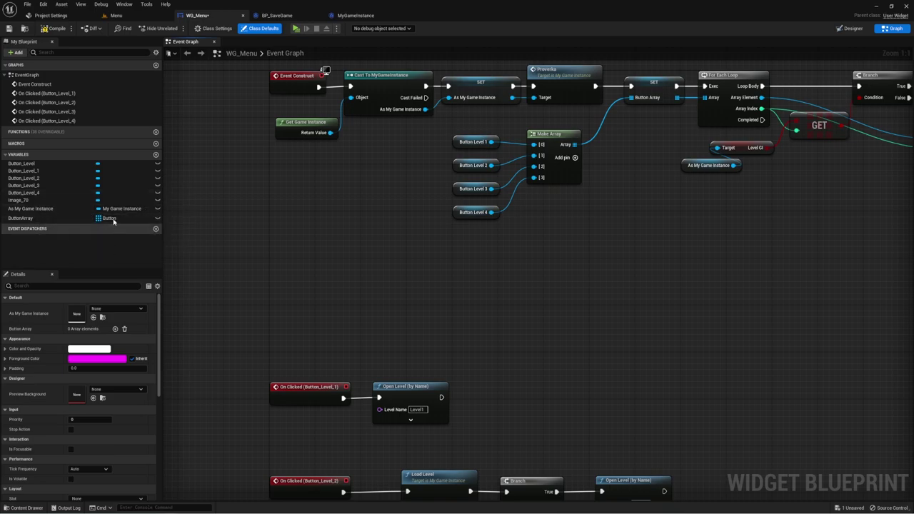
- Wire the fifth button variable into a new Make Array pin [4]
mouse_move(23, 163)
mouse_down()
mouse_move(465, 267)
mouse_move(457, 227)
mouse_move(531, 206)
mouse_move(532, 214)
mouse_up()
click(575, 157)
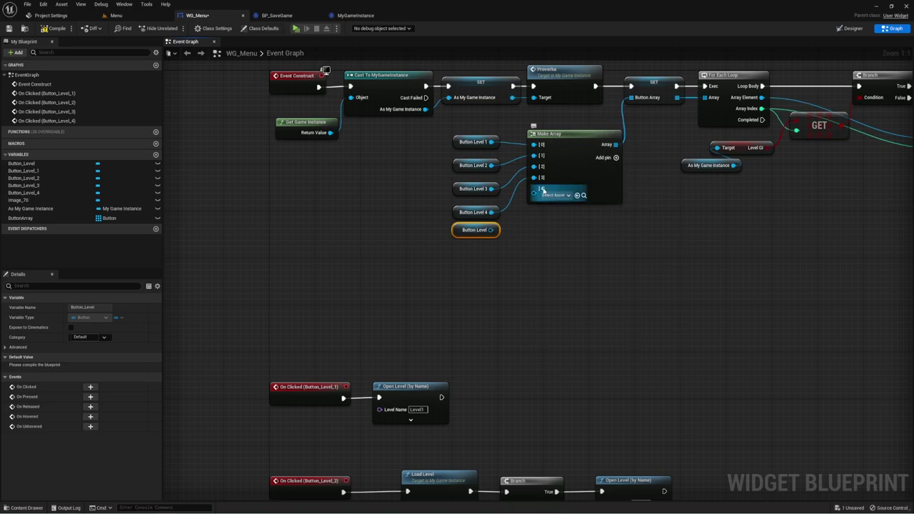
drag(534, 188, 490, 229)
mouse_move(564, 246)
right_down()
mouse_move(533, 218)
mouse_move(334, 184)
right_up()
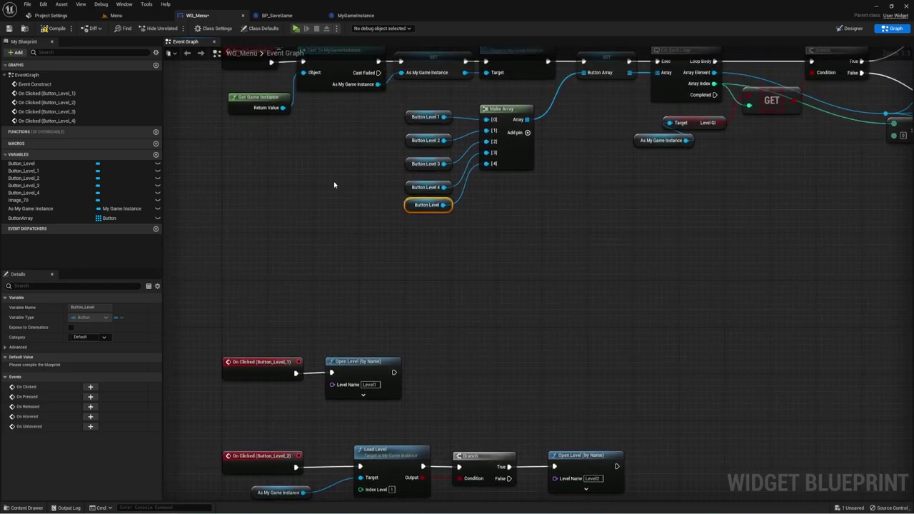
- Add a fifth element to BP_SaveGame's Level boolean array, then return to the Menu tab
click(277, 15)
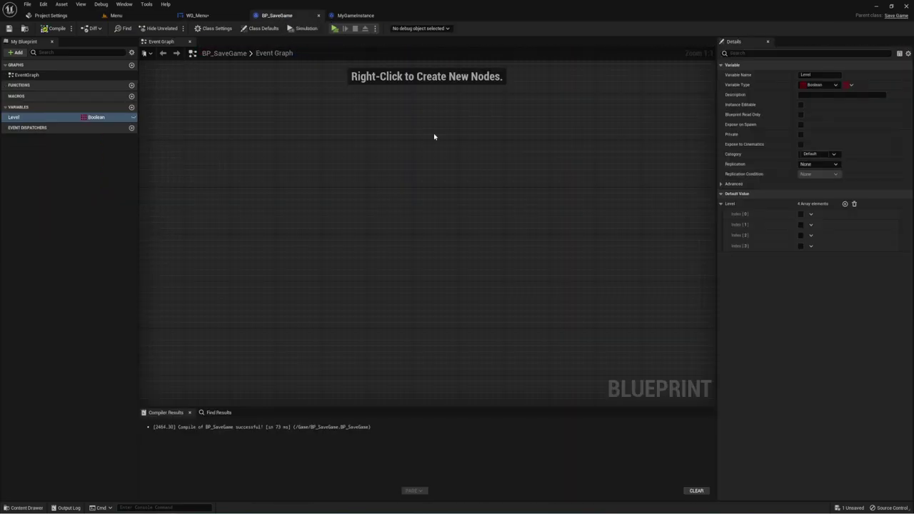
click(845, 204)
click(115, 15)
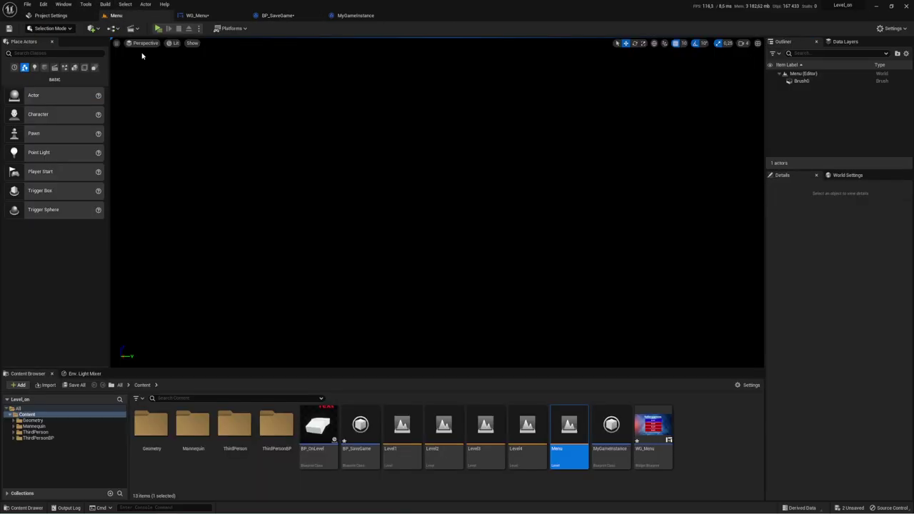
- Duplicate Level4 as Level5, open it, and change BP_OnLevel's Index Level from 4
right_click(533, 432)
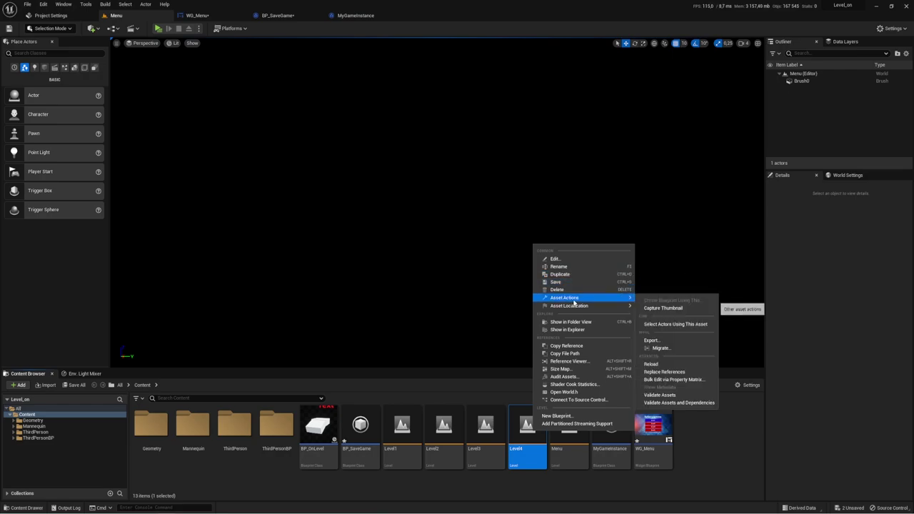
click(559, 275)
key(Return)
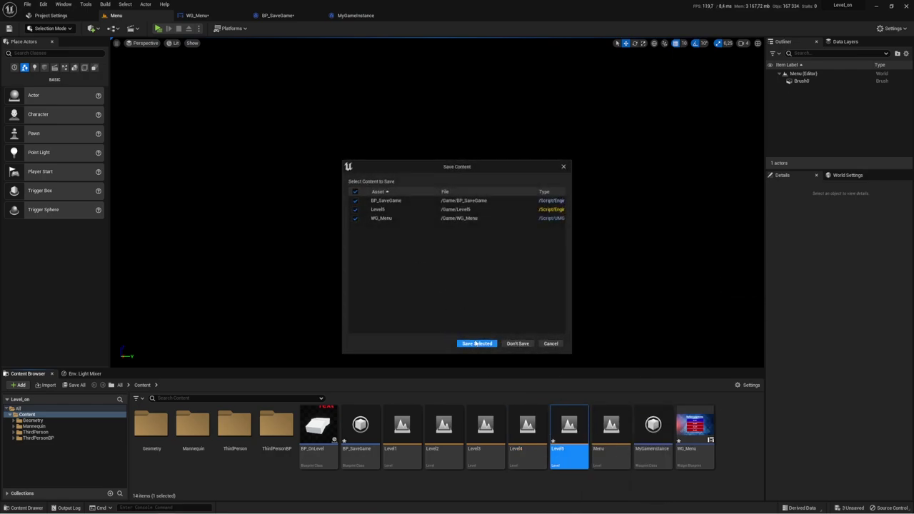
click(476, 343)
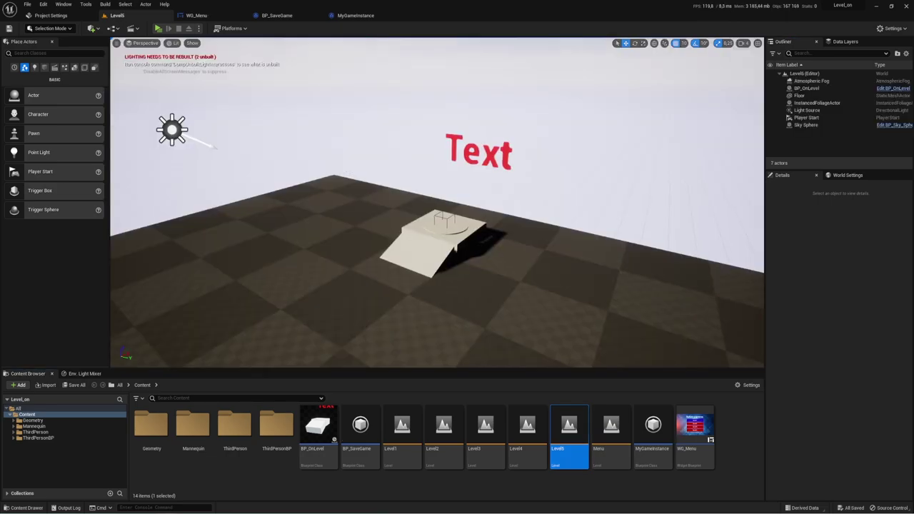
click(460, 247)
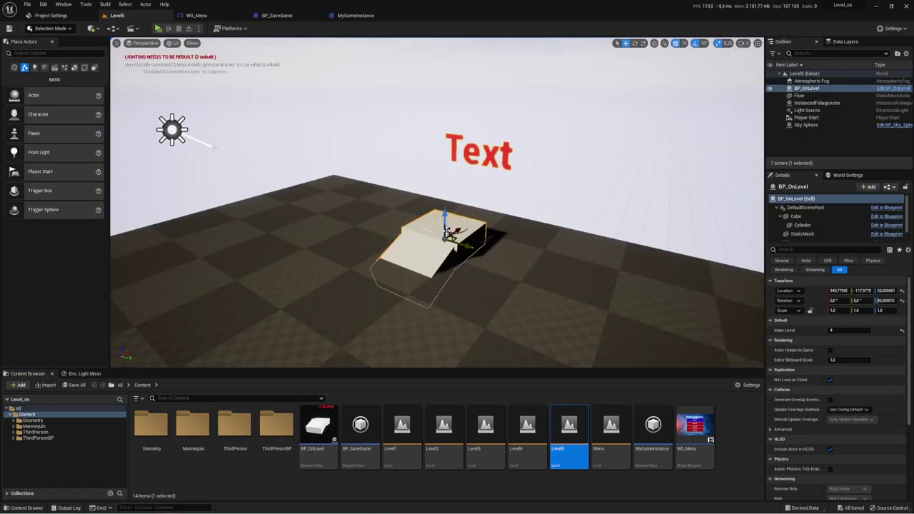
click(845, 331)
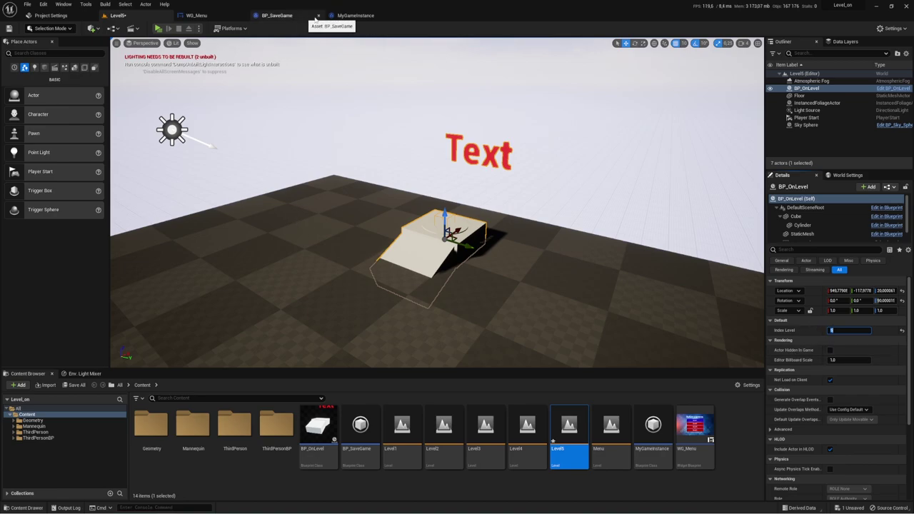
- Add an On Clicked event for the fifth Button_Level in WG_Menu's graph
click(204, 15)
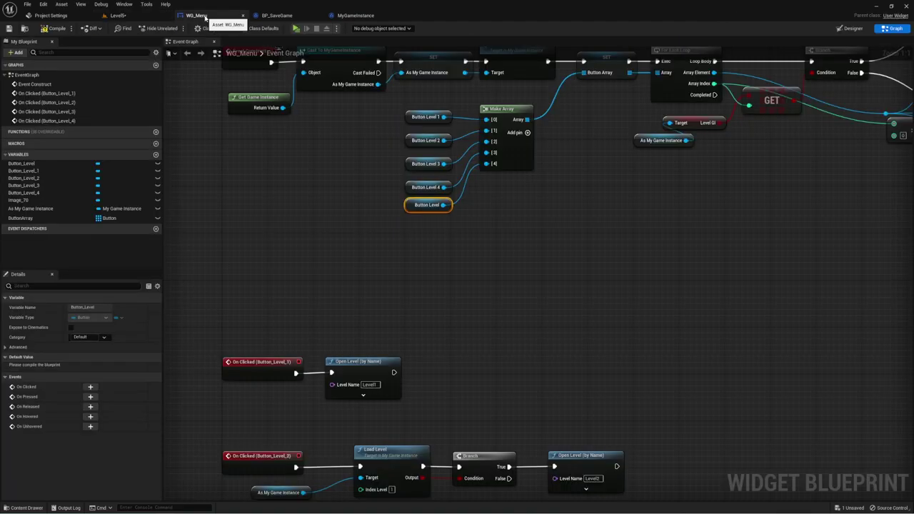
right_drag(500, 262, 500, 190)
right_drag(500, 300, 499, 189)
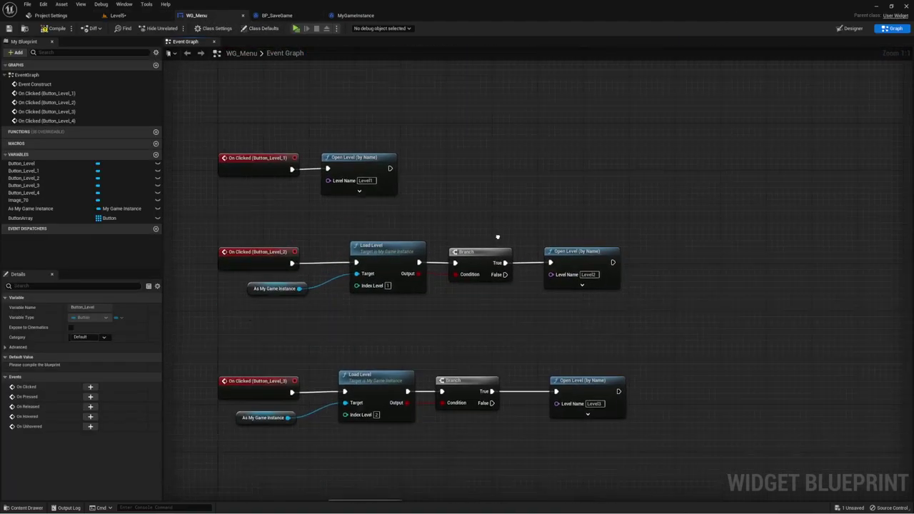
mouse_move(499, 240)
right_down()
mouse_move(493, 166)
mouse_move(513, 83)
right_up()
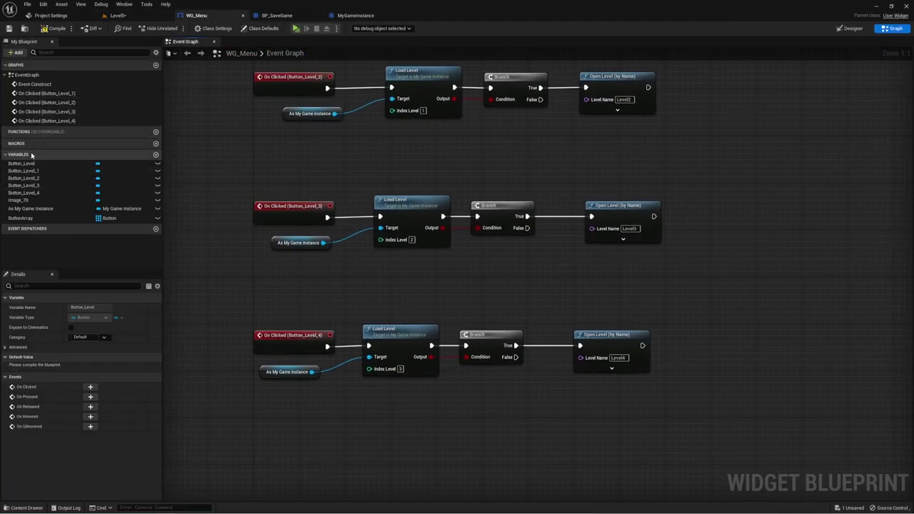
click(28, 164)
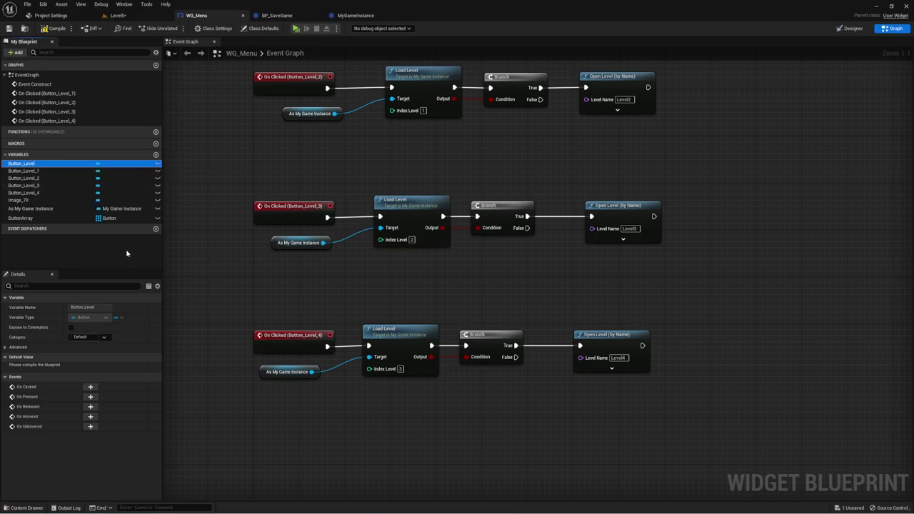
click(91, 386)
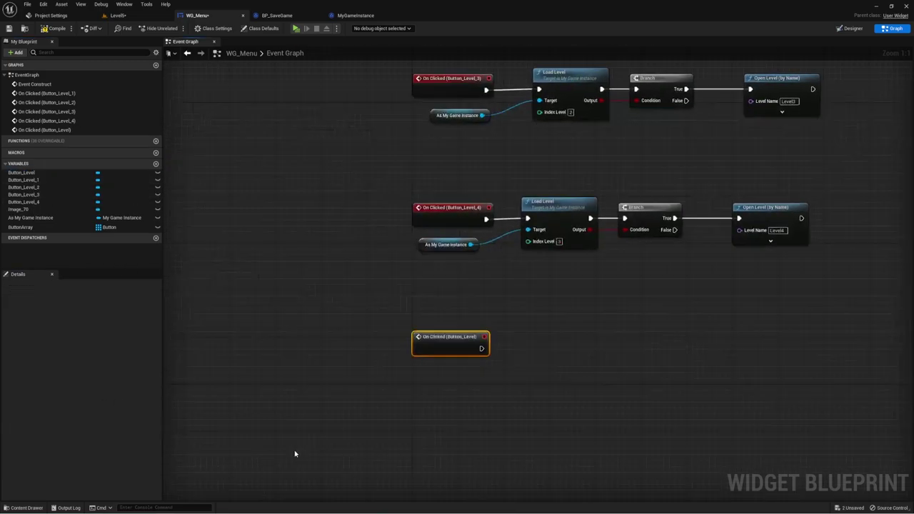
- Copy the Level4 Load Level/Branch/Open Level chain onto the new event, opening Level5
right_drag(295, 453, 302, 369)
drag(308, 225, 436, 200)
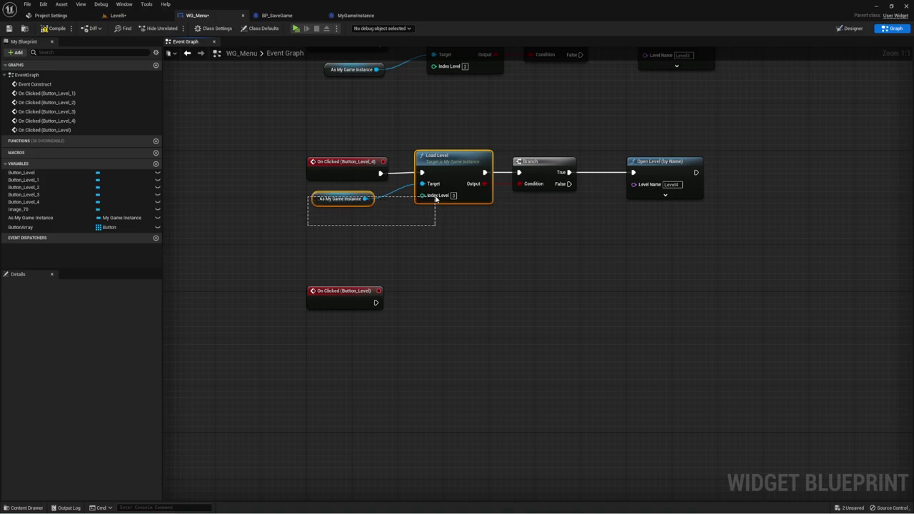
shift+drag(526, 144, 714, 231)
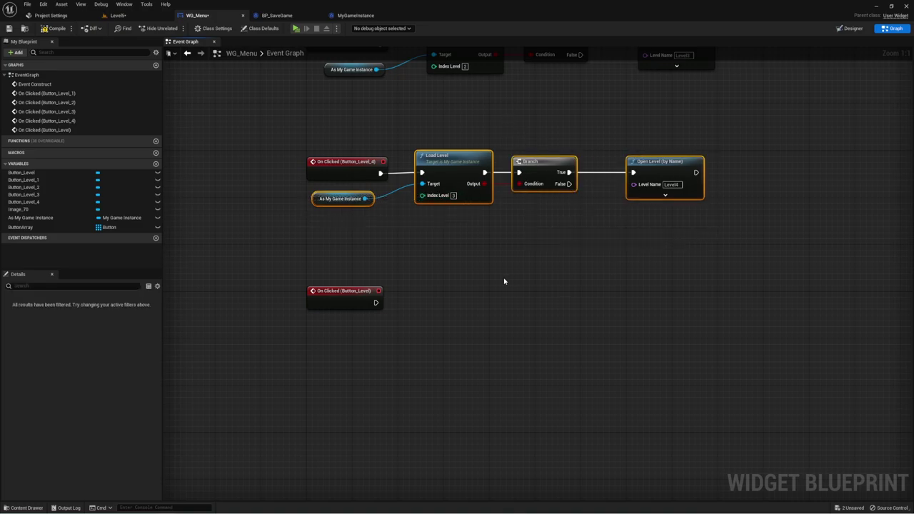
key(ctrl+c)
key(ctrl+v)
drag(437, 267, 434, 285)
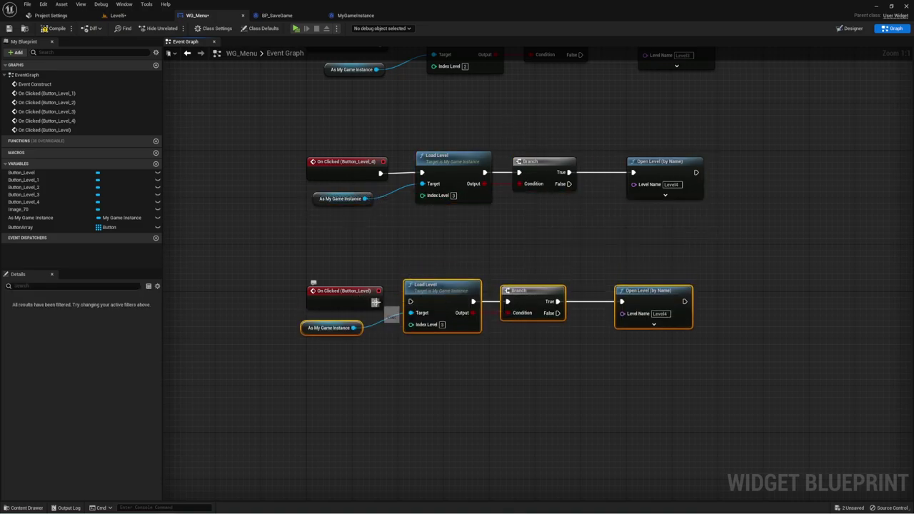
drag(375, 302, 411, 301)
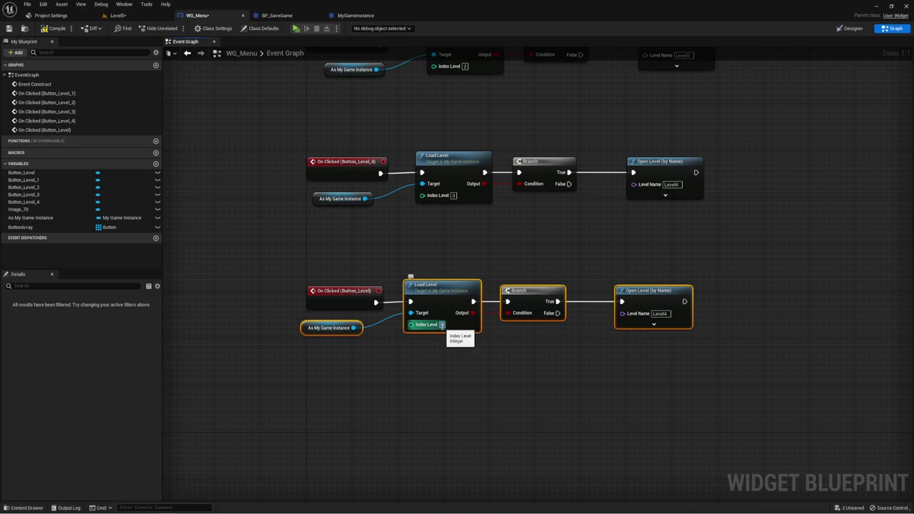
text(4)
click(437, 314)
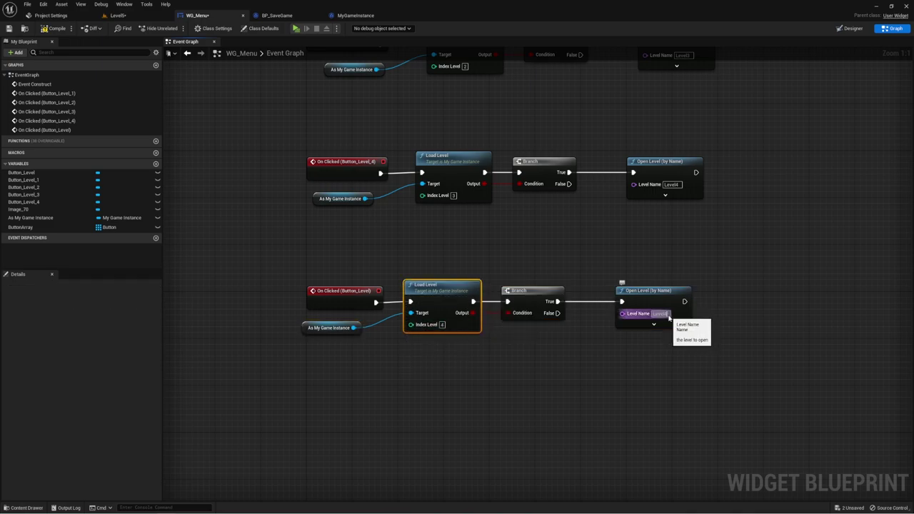
click(585, 280)
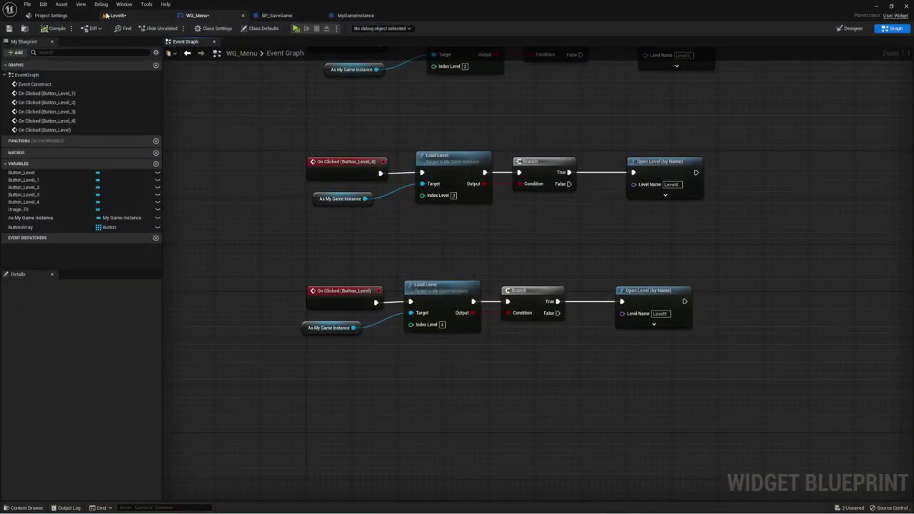
- Save all modified assets, including Level5 and the menu widget
click(107, 15)
key(ctrl+shift+s)
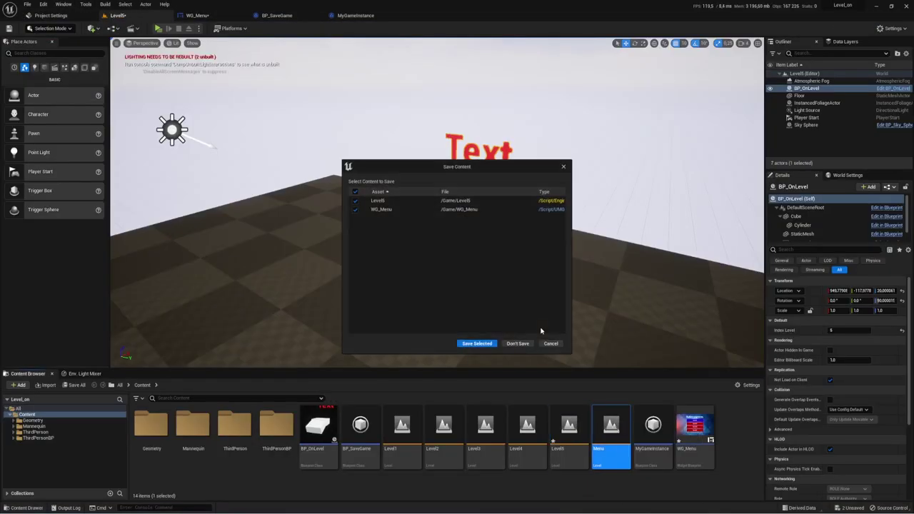
click(477, 343)
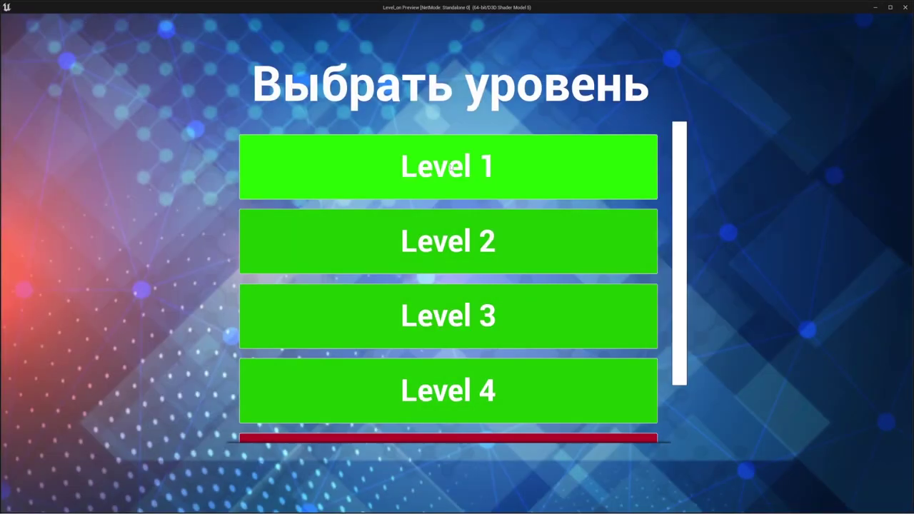
- Play Level 4 in the preview and check Level 5 stays locked red in the menu
scroll(506, 347, down, 2)
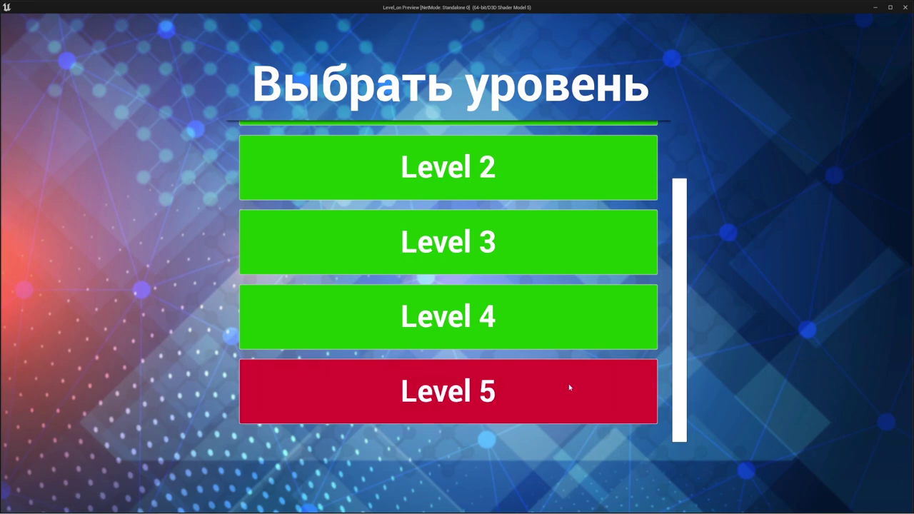
click(523, 320)
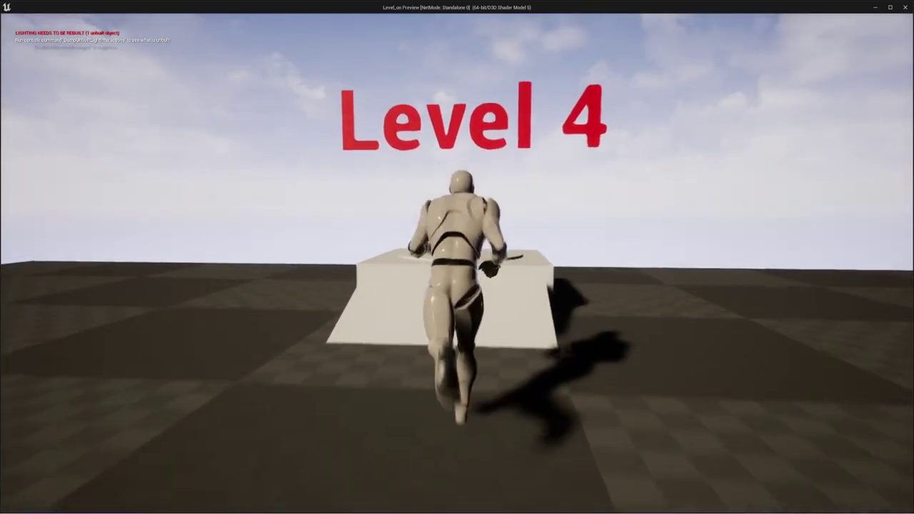
scroll(453, 371, down, 1)
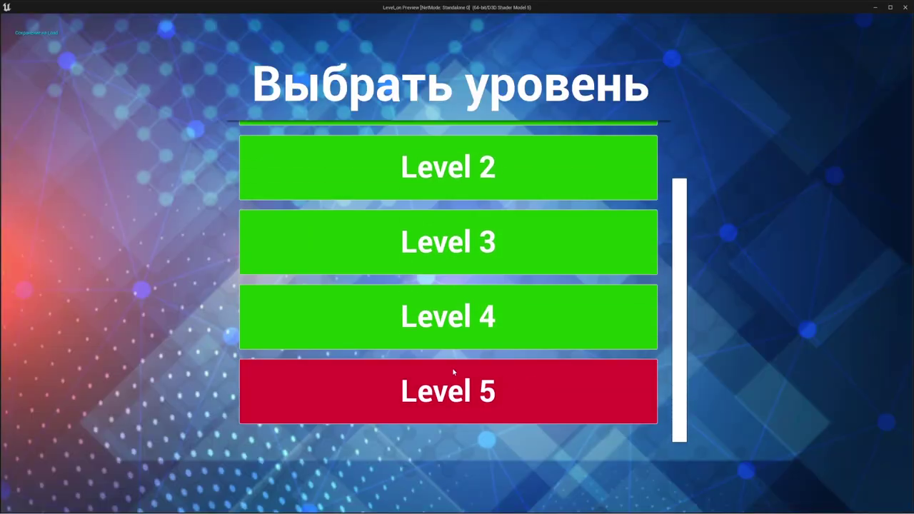
- Close the preview, delete SaveLevel.sav from SaveGames, and minimize the folder window
key(Escape)
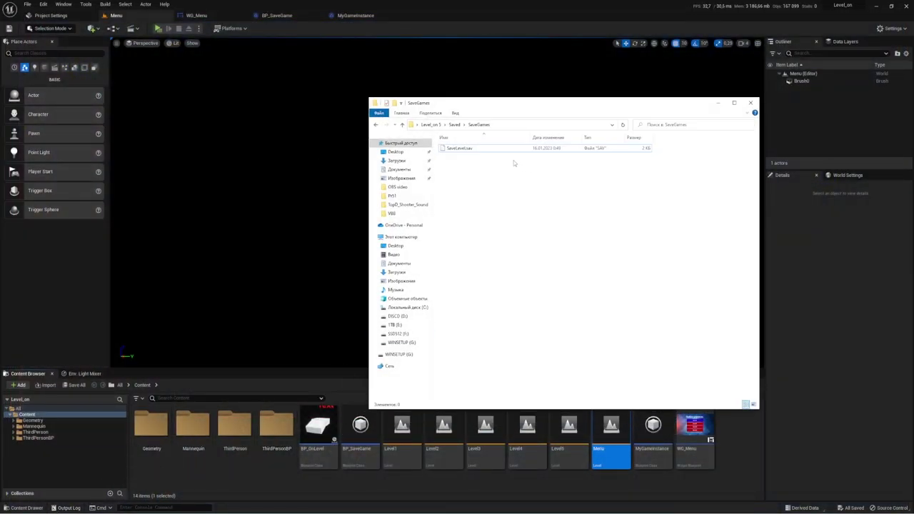
drag(472, 156, 481, 149)
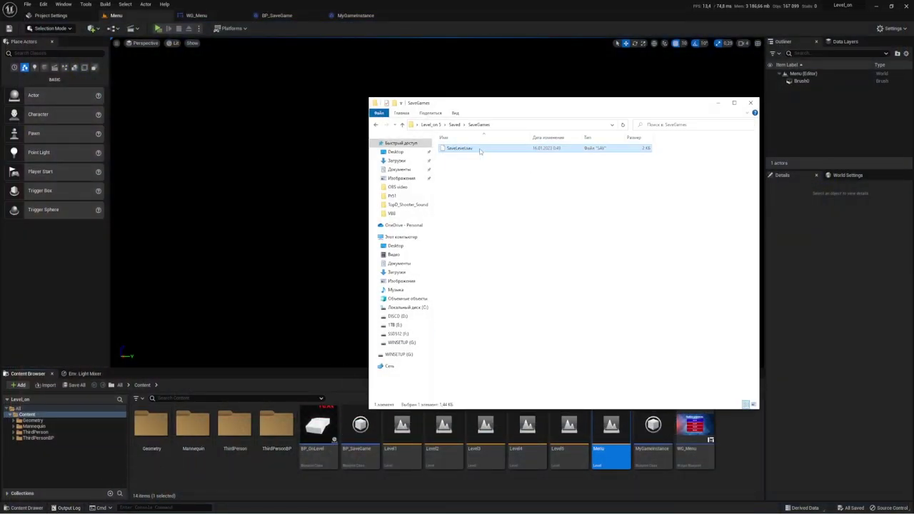
key(Delete)
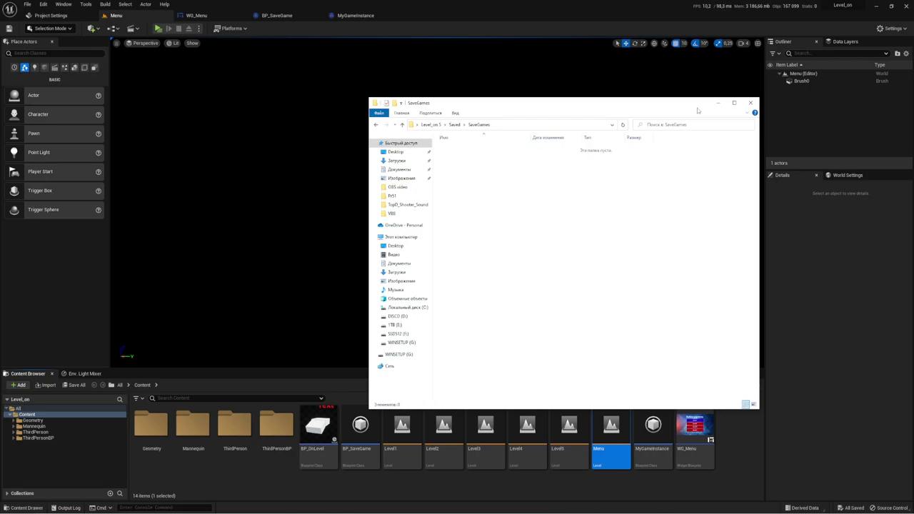
click(719, 105)
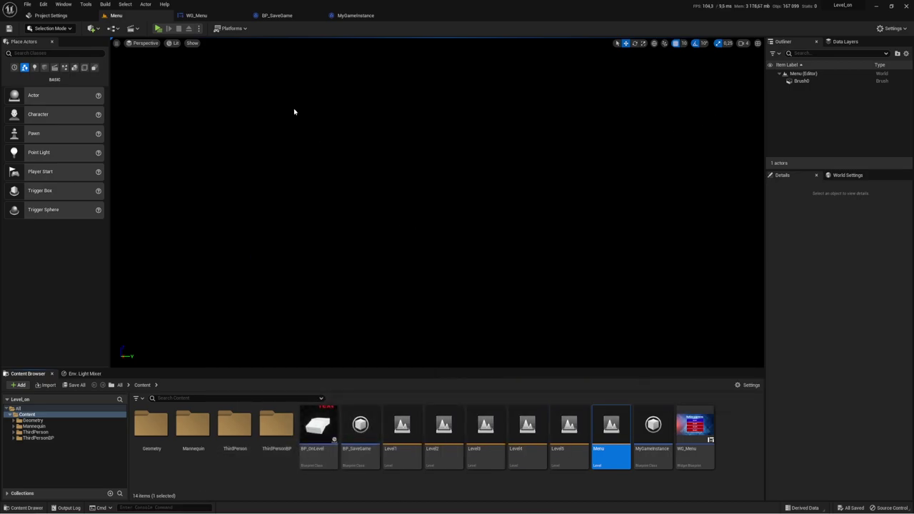
- Launch a Standalone preview and play Levels 1, 2 and 3 in order
click(158, 29)
click(486, 185)
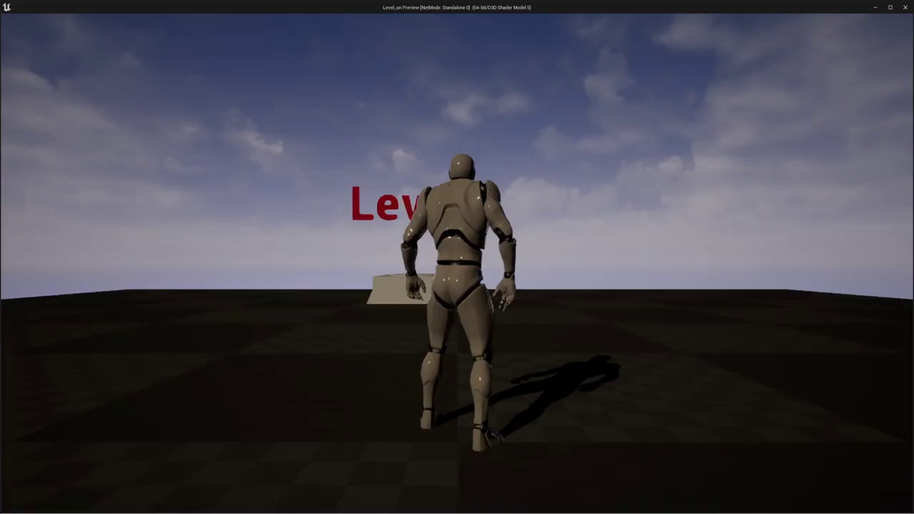
key(w)
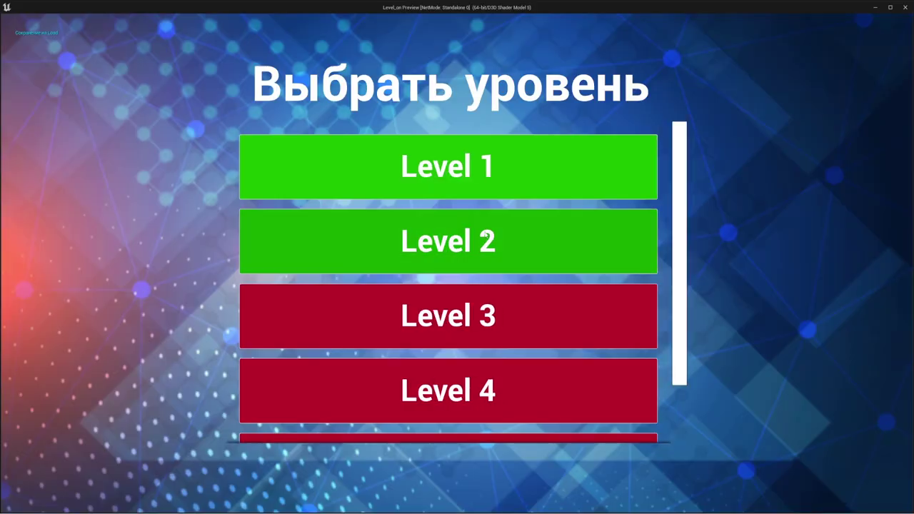
click(484, 236)
key(w)
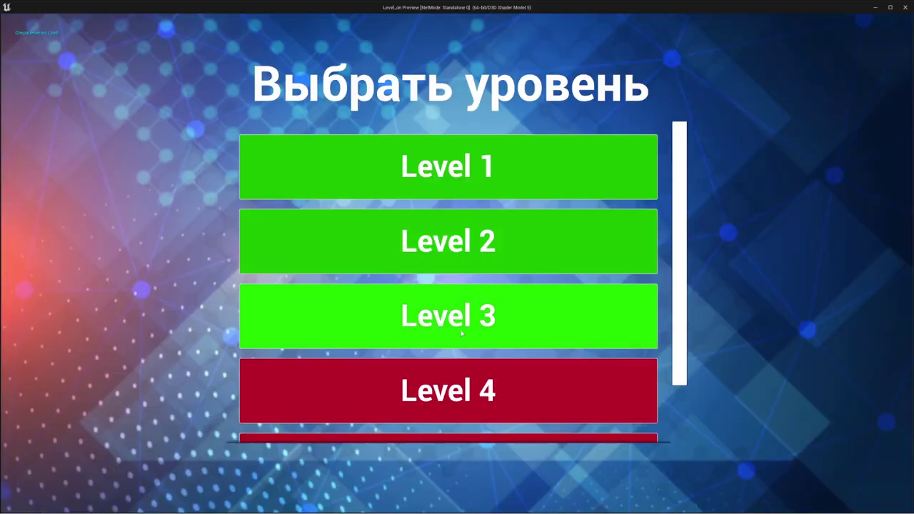
click(449, 314)
key(w)
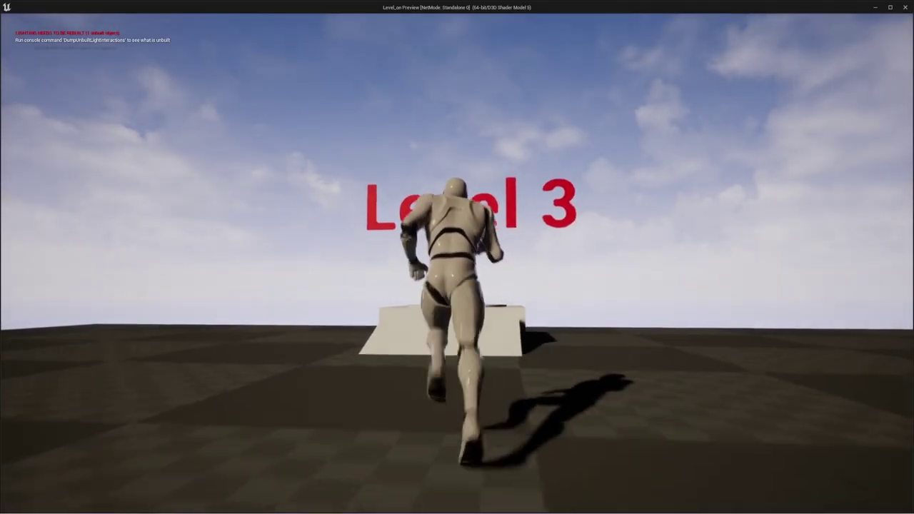
- Play Level 4, confirm Level 5 is unlocked green, then close the preview
scroll(450, 348, down, 1)
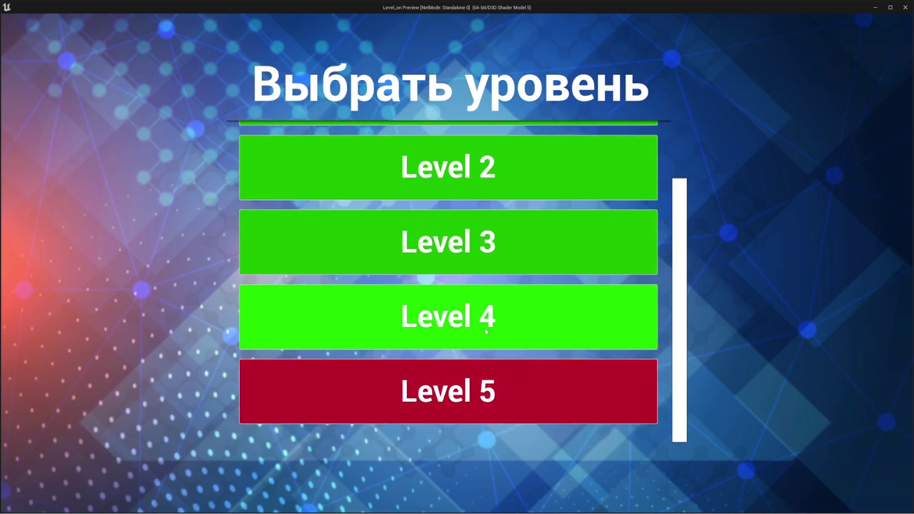
click(457, 317)
key(w)
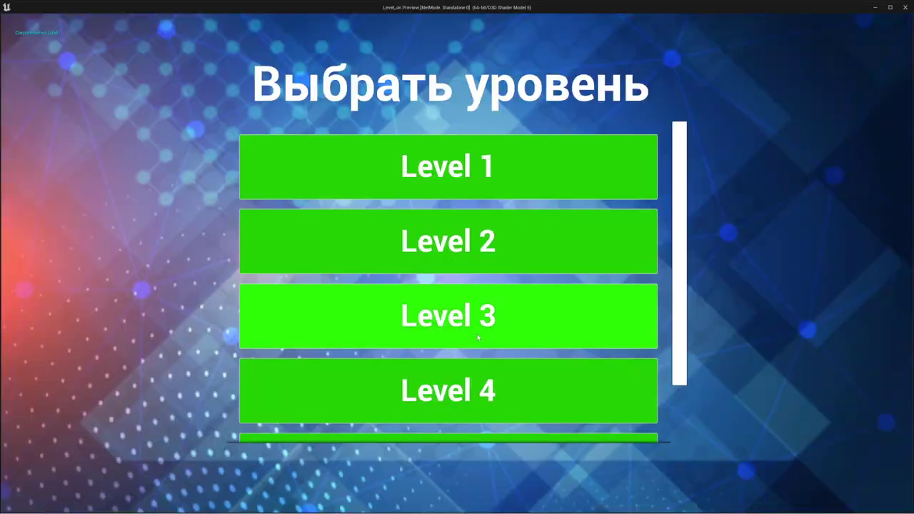
scroll(480, 363, down, 1)
click(468, 378)
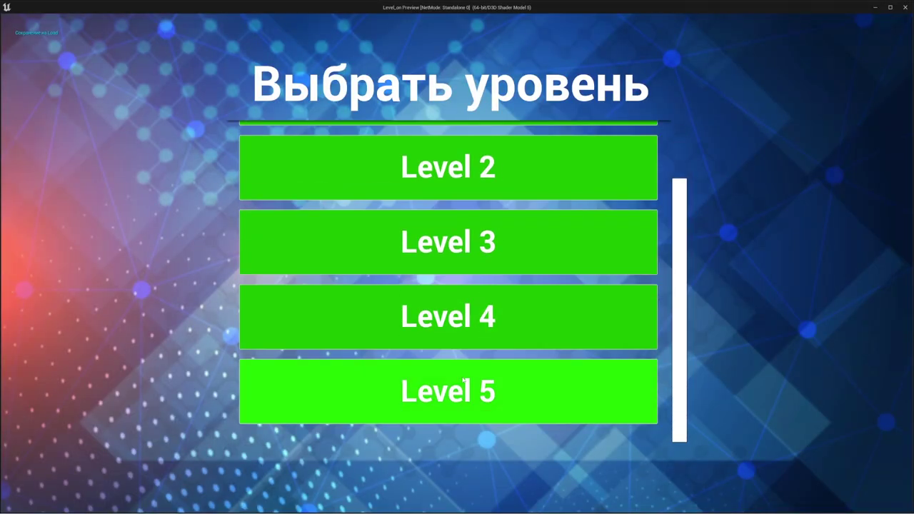
scroll(541, 333, up, 1)
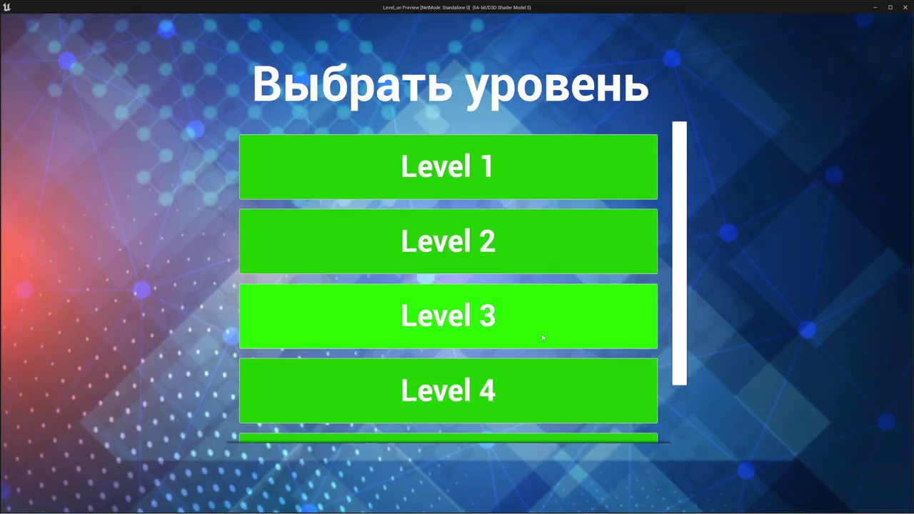
scroll(495, 209, down, 1)
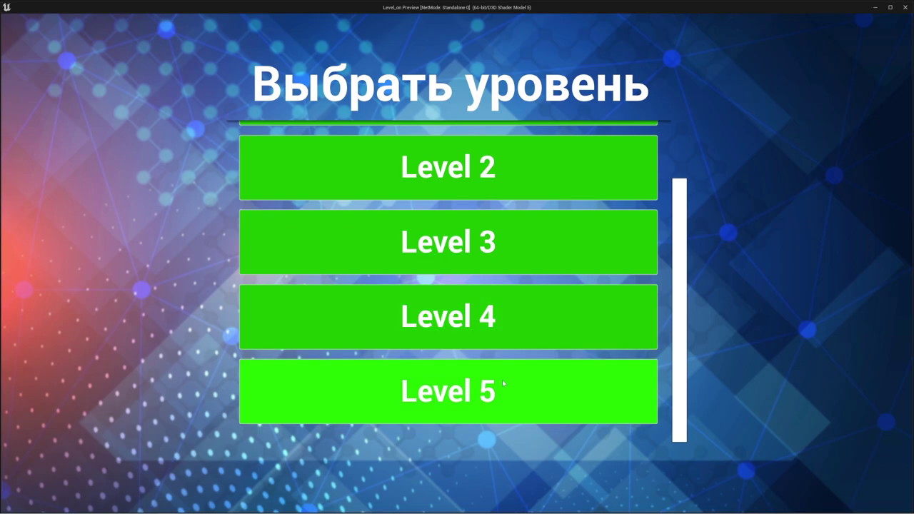
scroll(595, 267, up, 1)
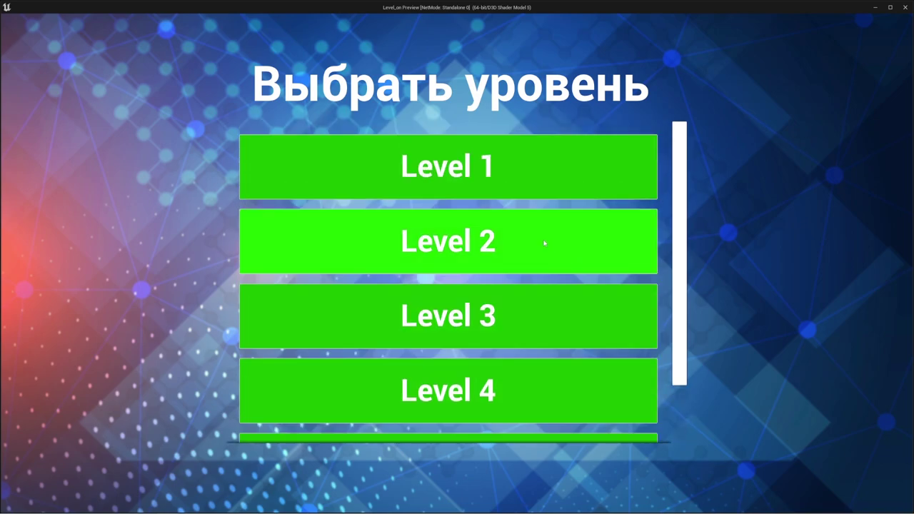
key(Escape)
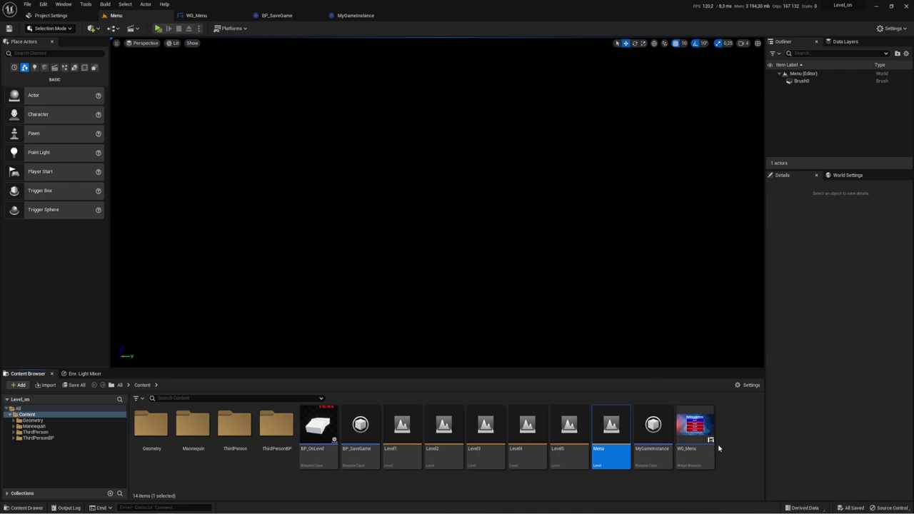
- Check WG_Menu's On Clicked event nodes, then view its Designer layout showing the Level 5 button
click(212, 16)
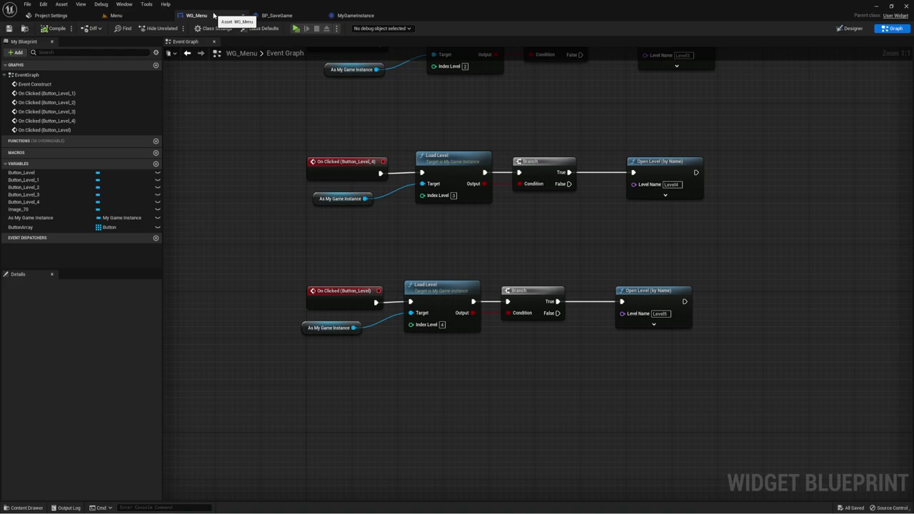
scroll(591, 312, down, 3)
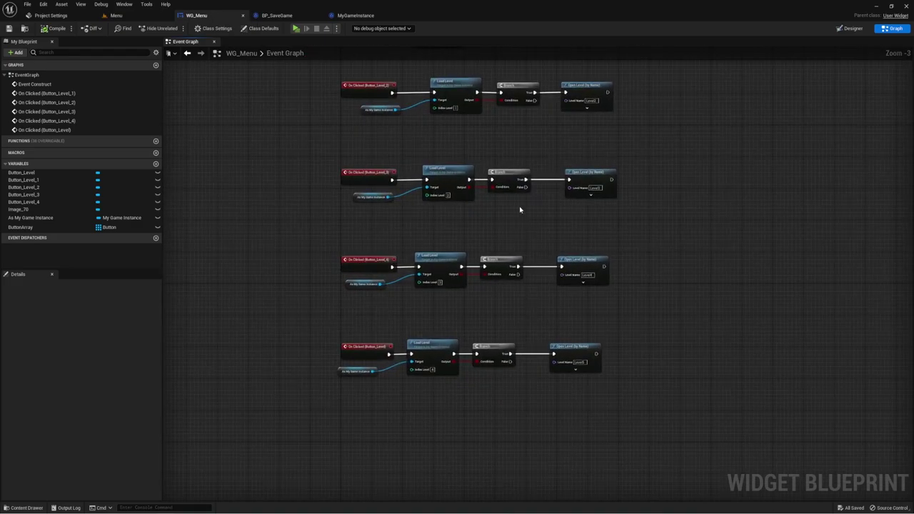
right_drag(546, 193, 541, 203)
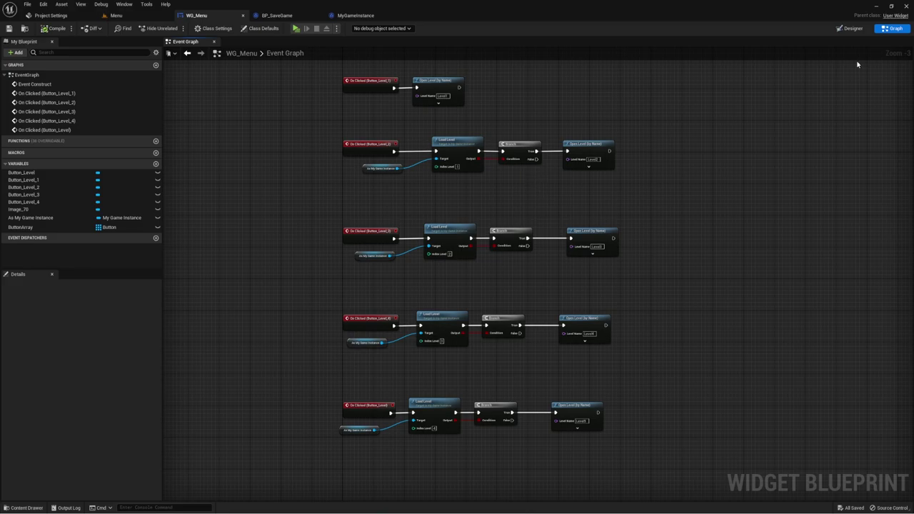
click(843, 28)
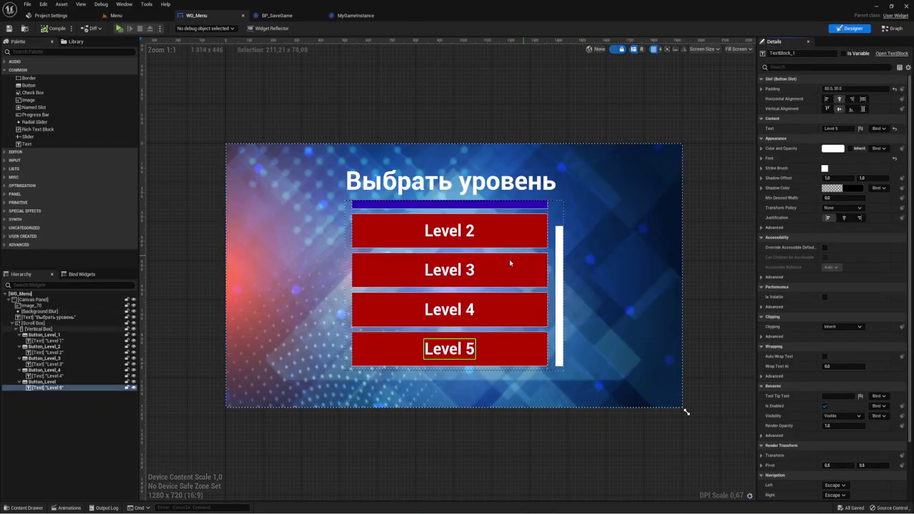
scroll(443, 277, up, 5)
scroll(444, 281, down, 4)
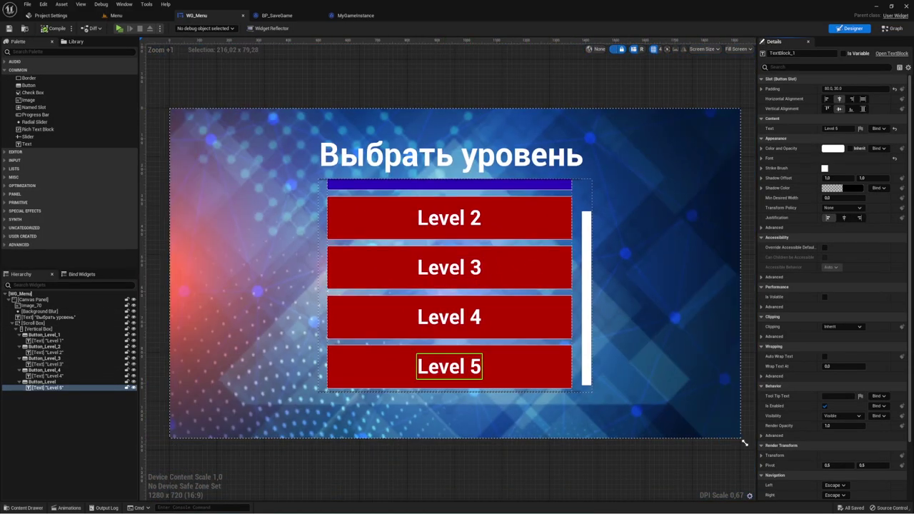